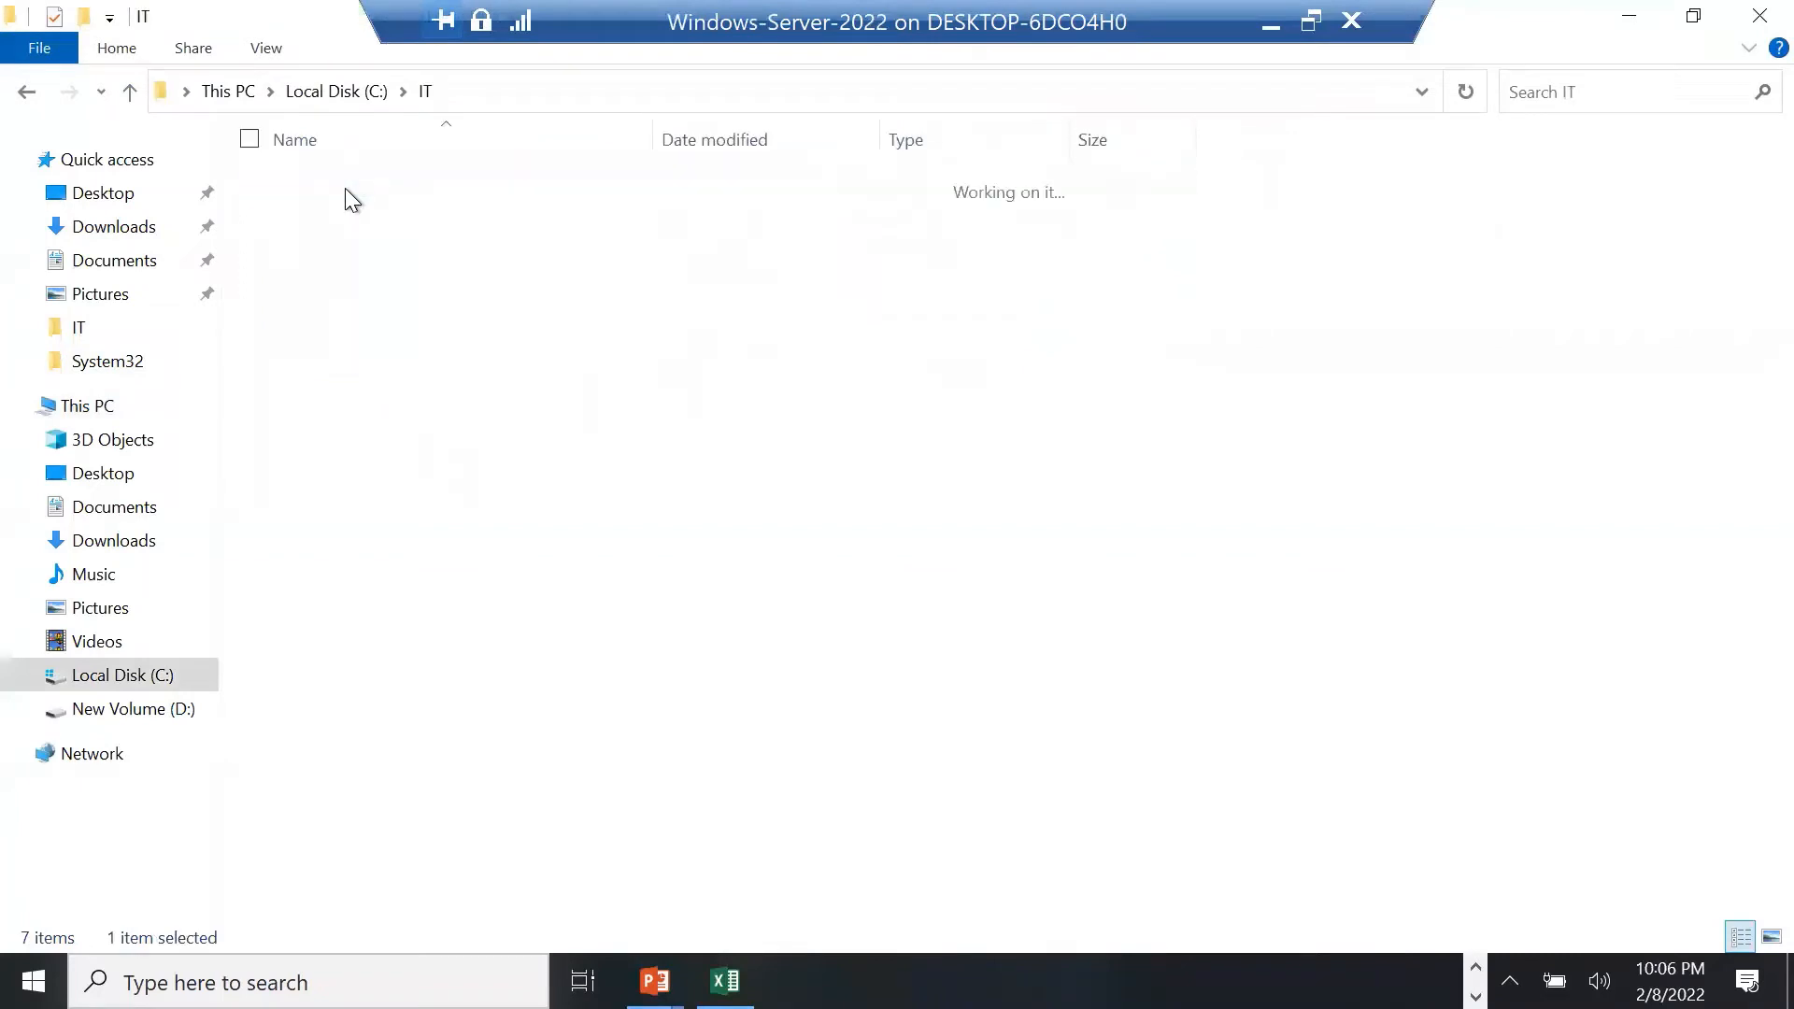
Open bulk_users1.ps1 for editing in PowerShell ISE past the session warning, then minimise the server VM
click(401, 239)
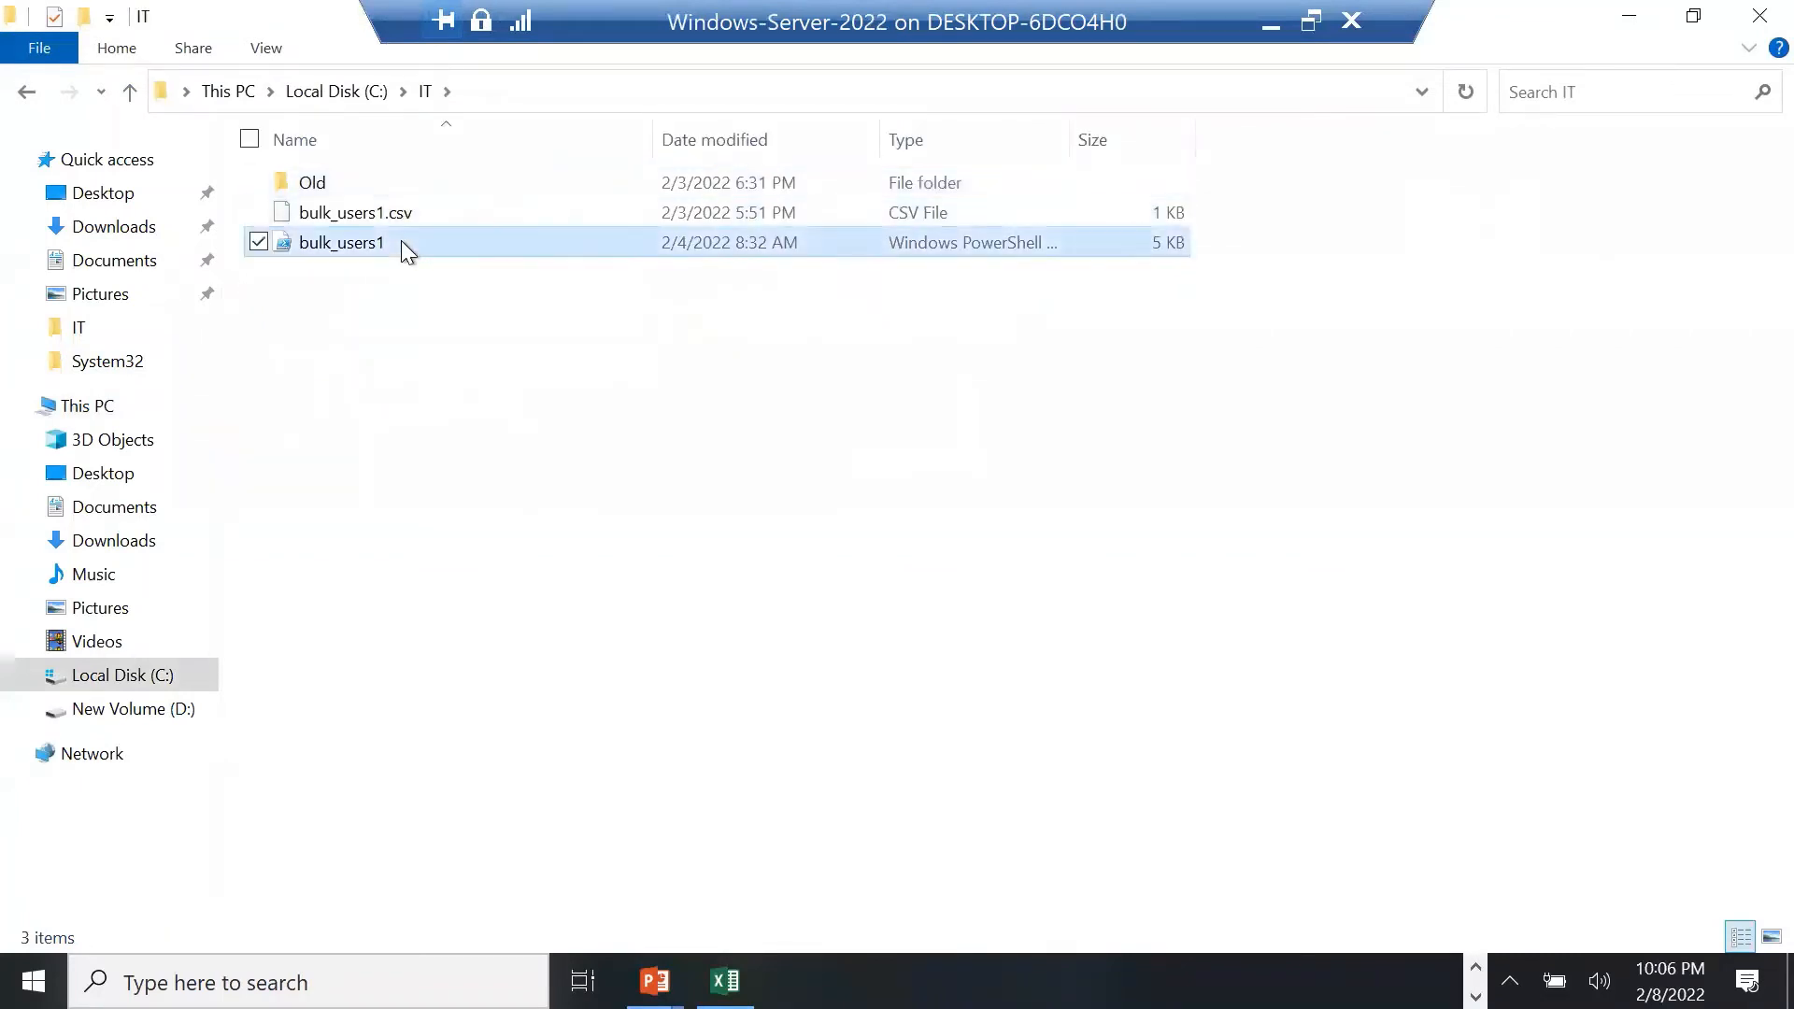
right_click(401, 241)
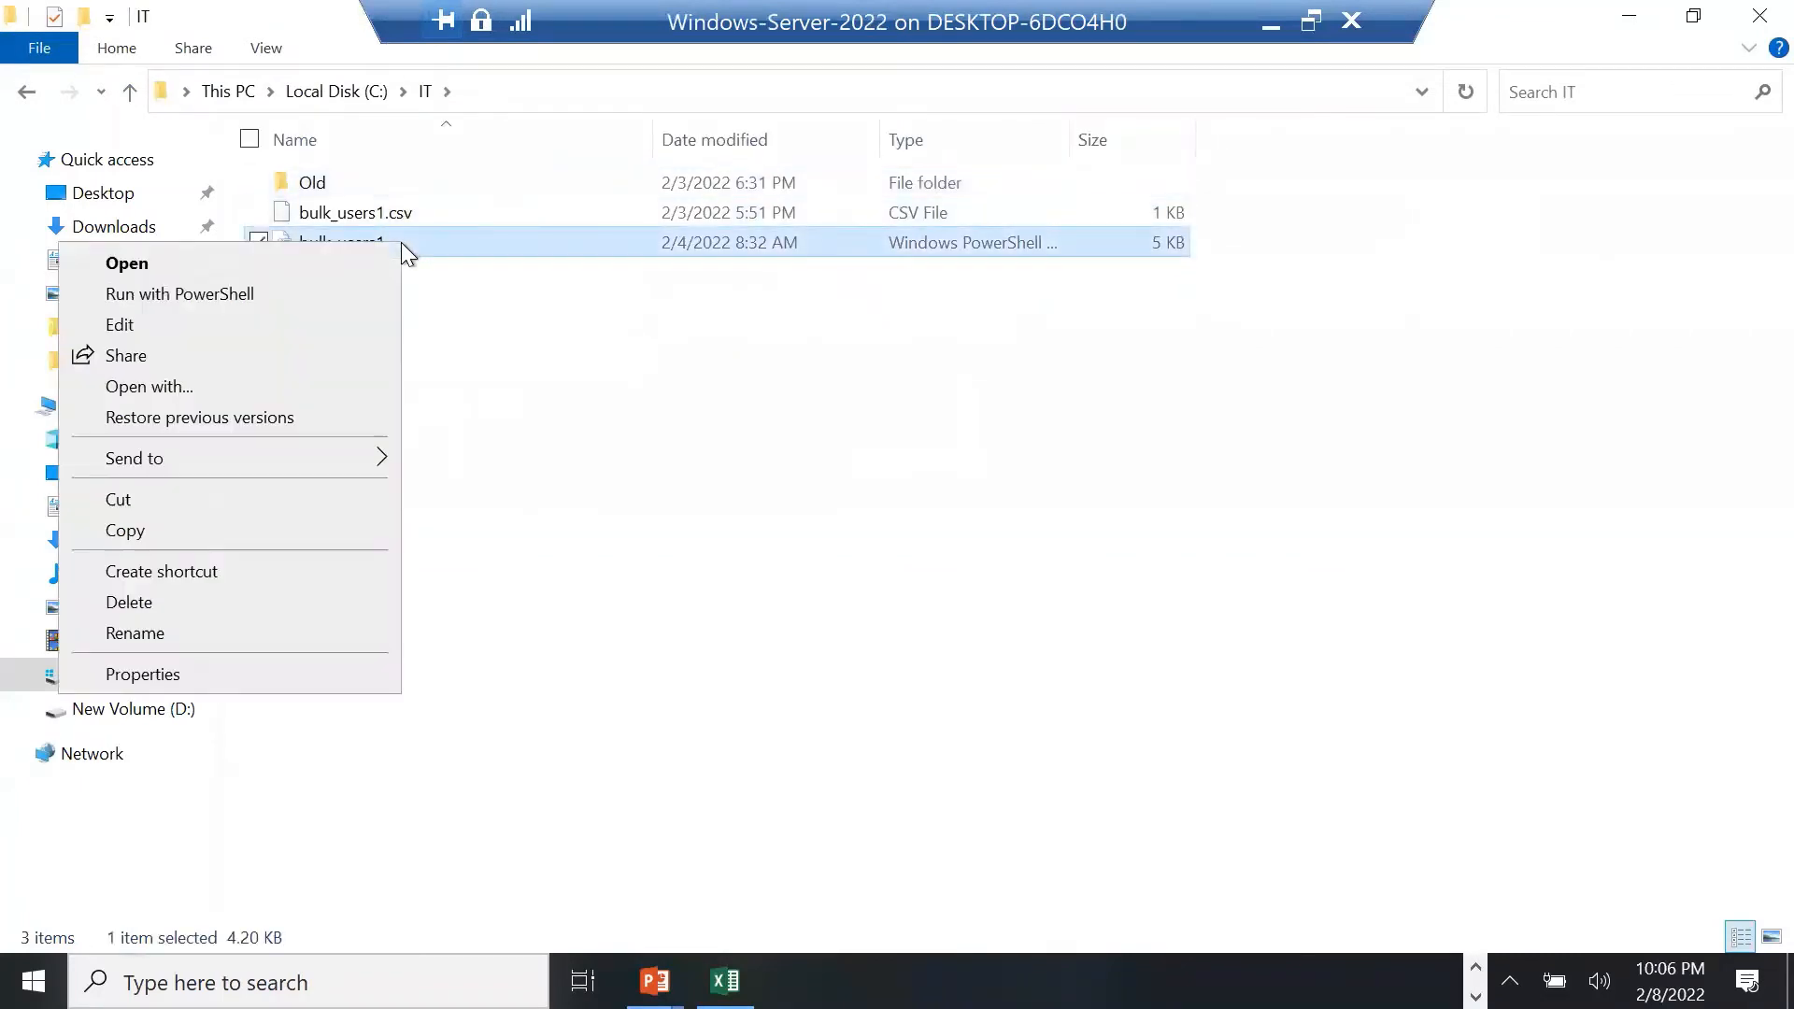
click(225, 311)
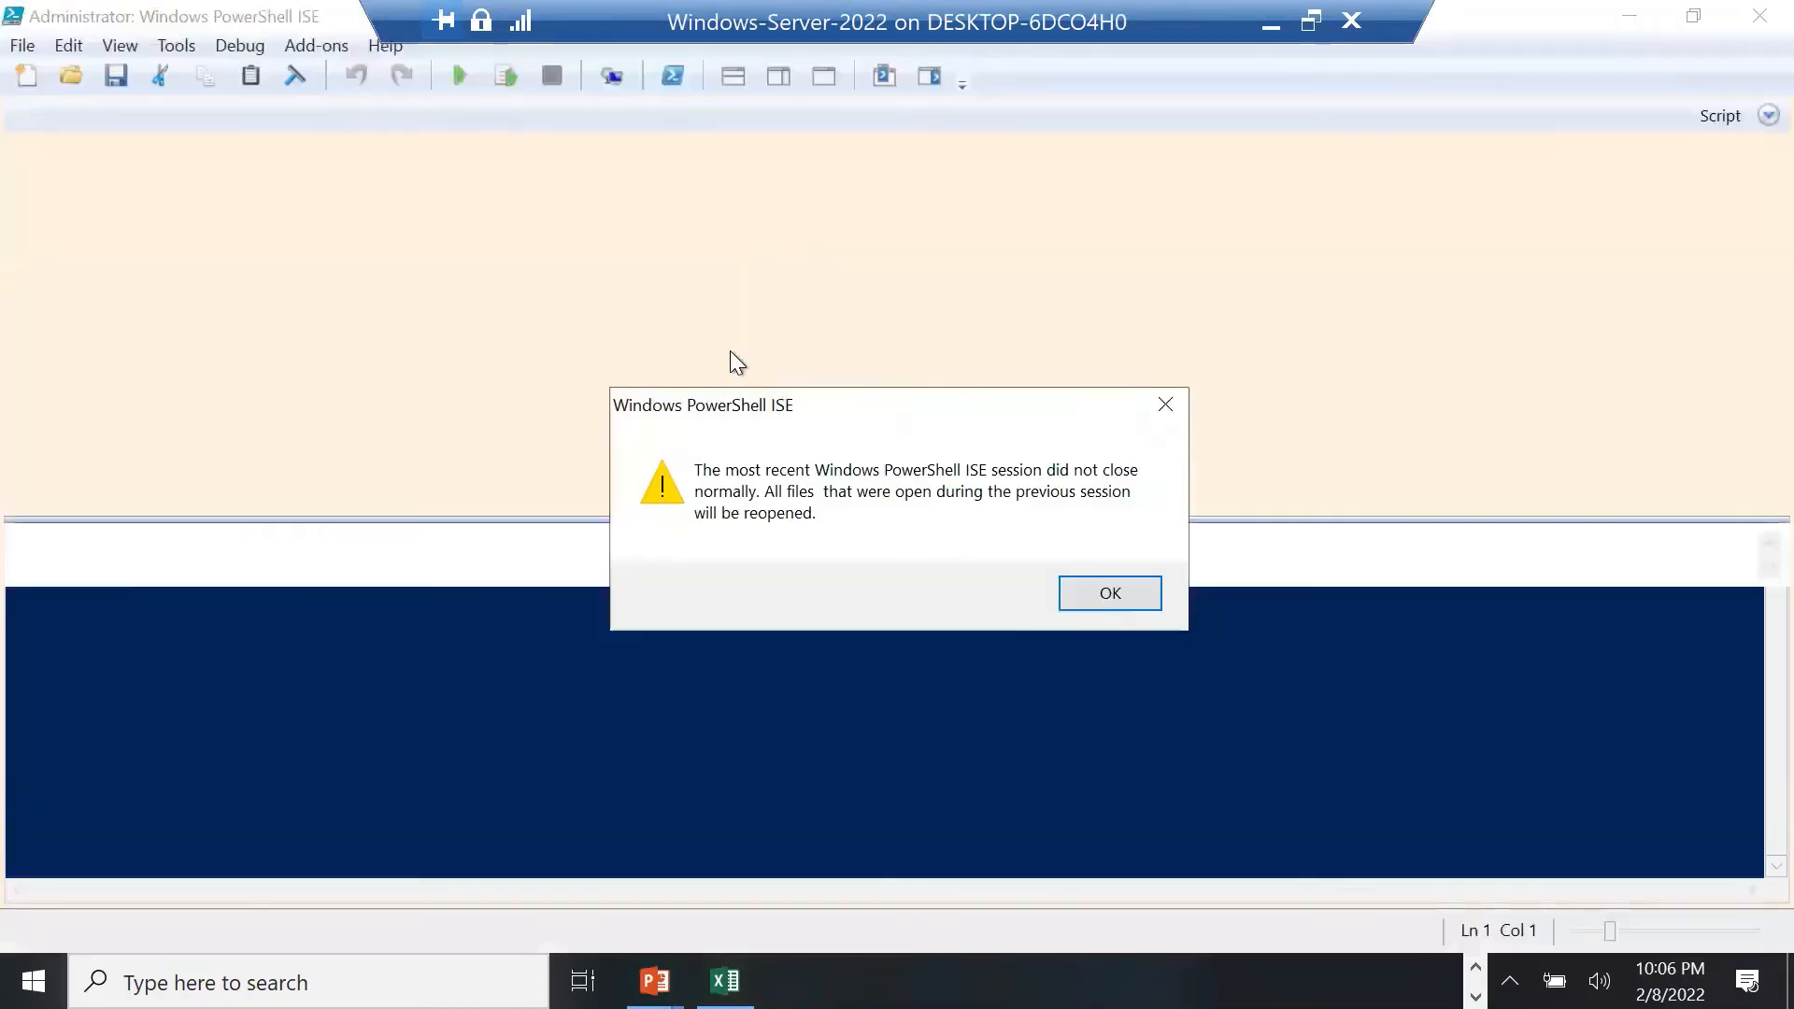
click(1112, 592)
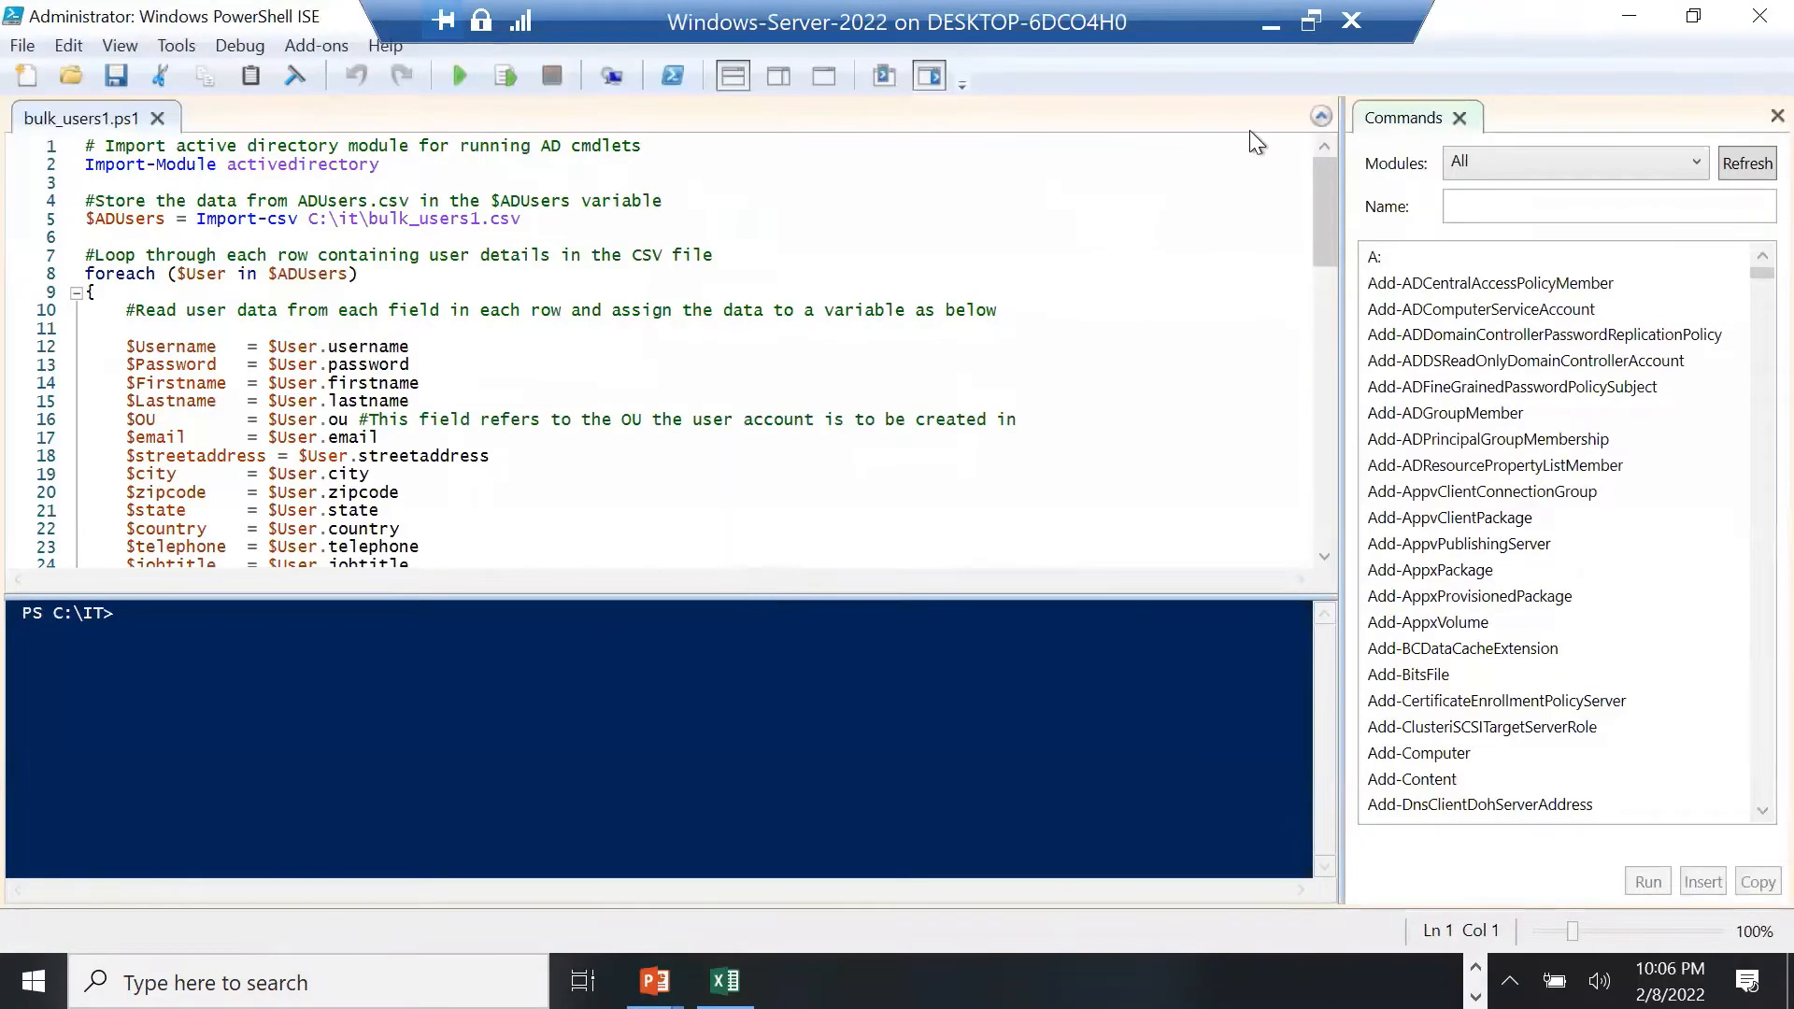
click(1272, 23)
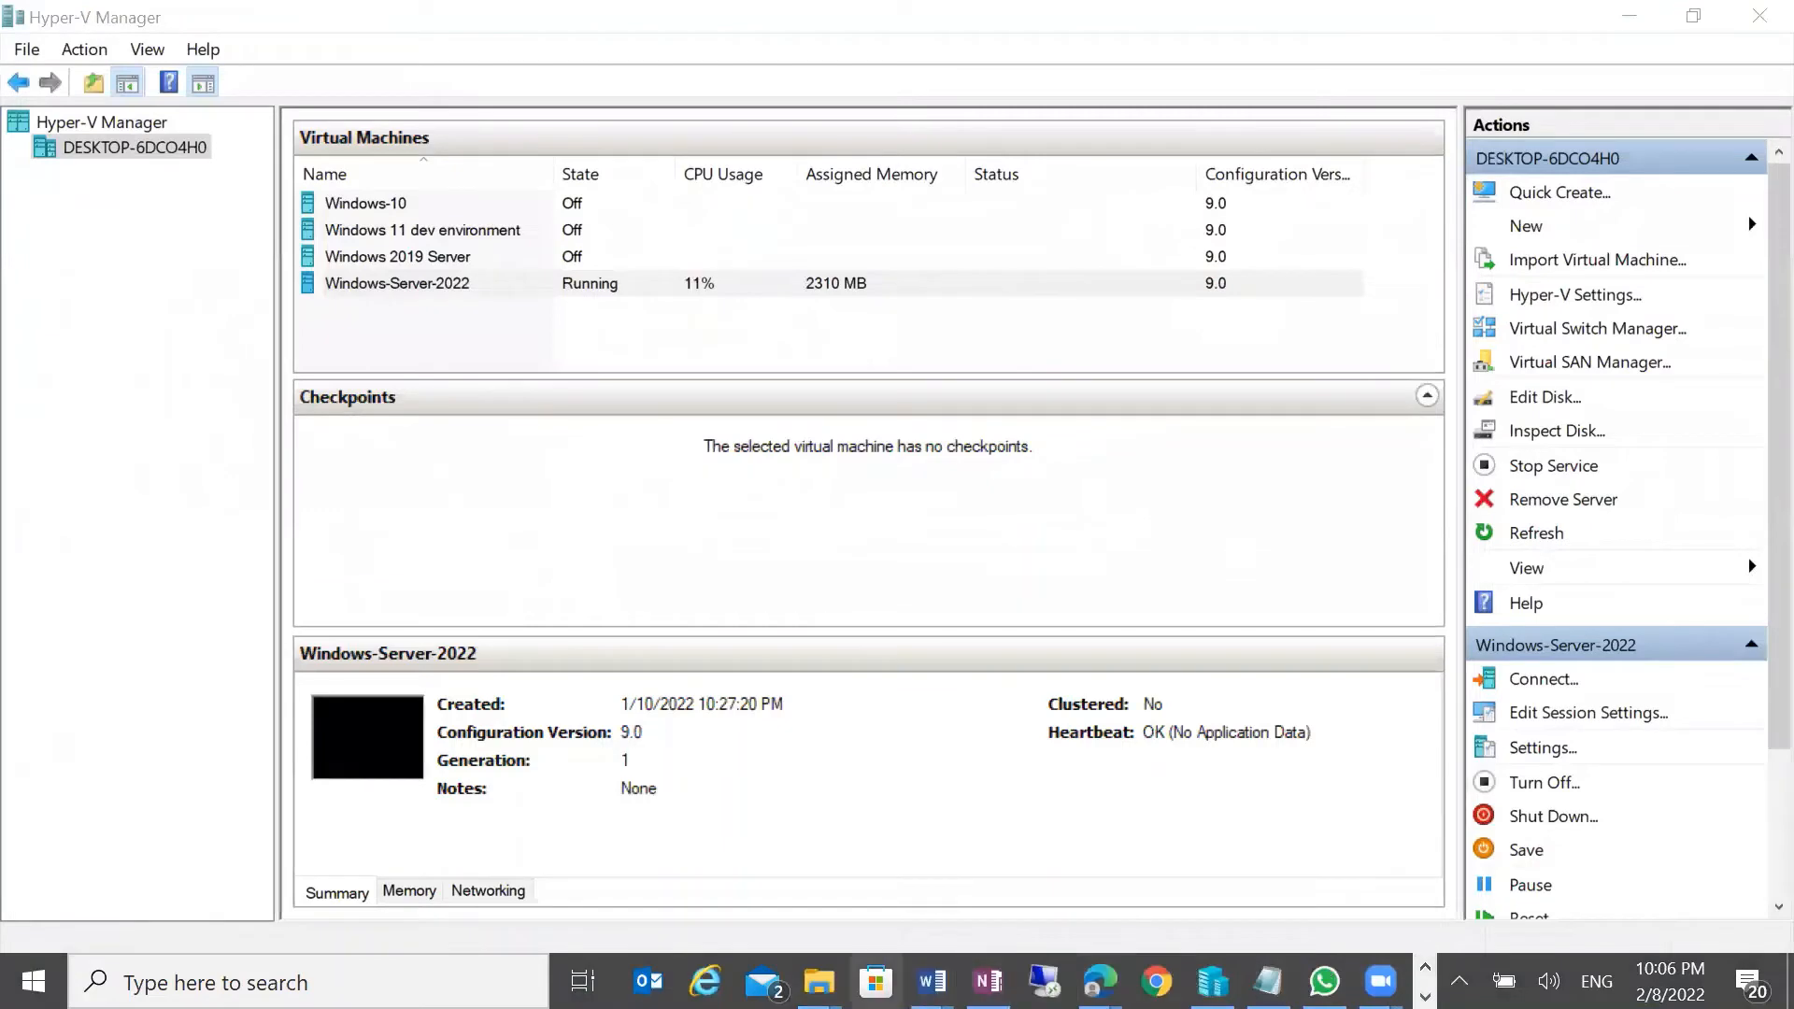
Bring File Explorer forward and go up two levels to the powershell_create_bulk_users folder
mouse_move(816, 979)
click(898, 909)
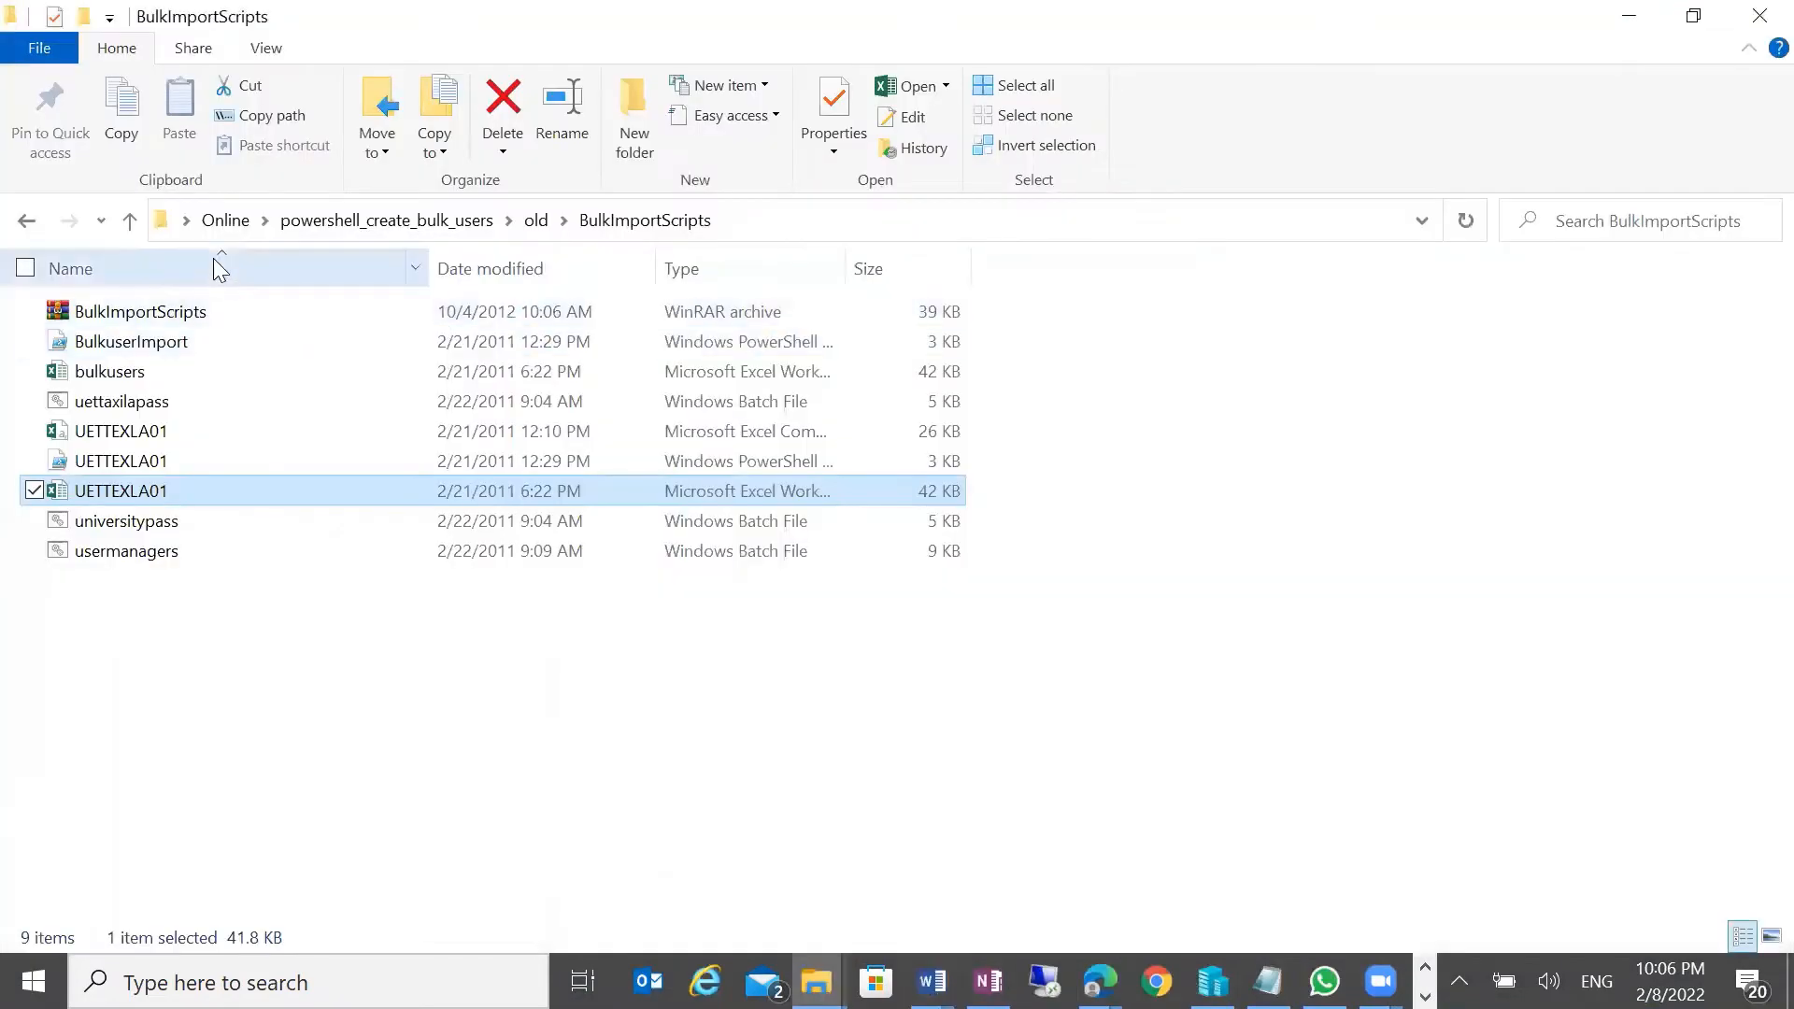
click(129, 219)
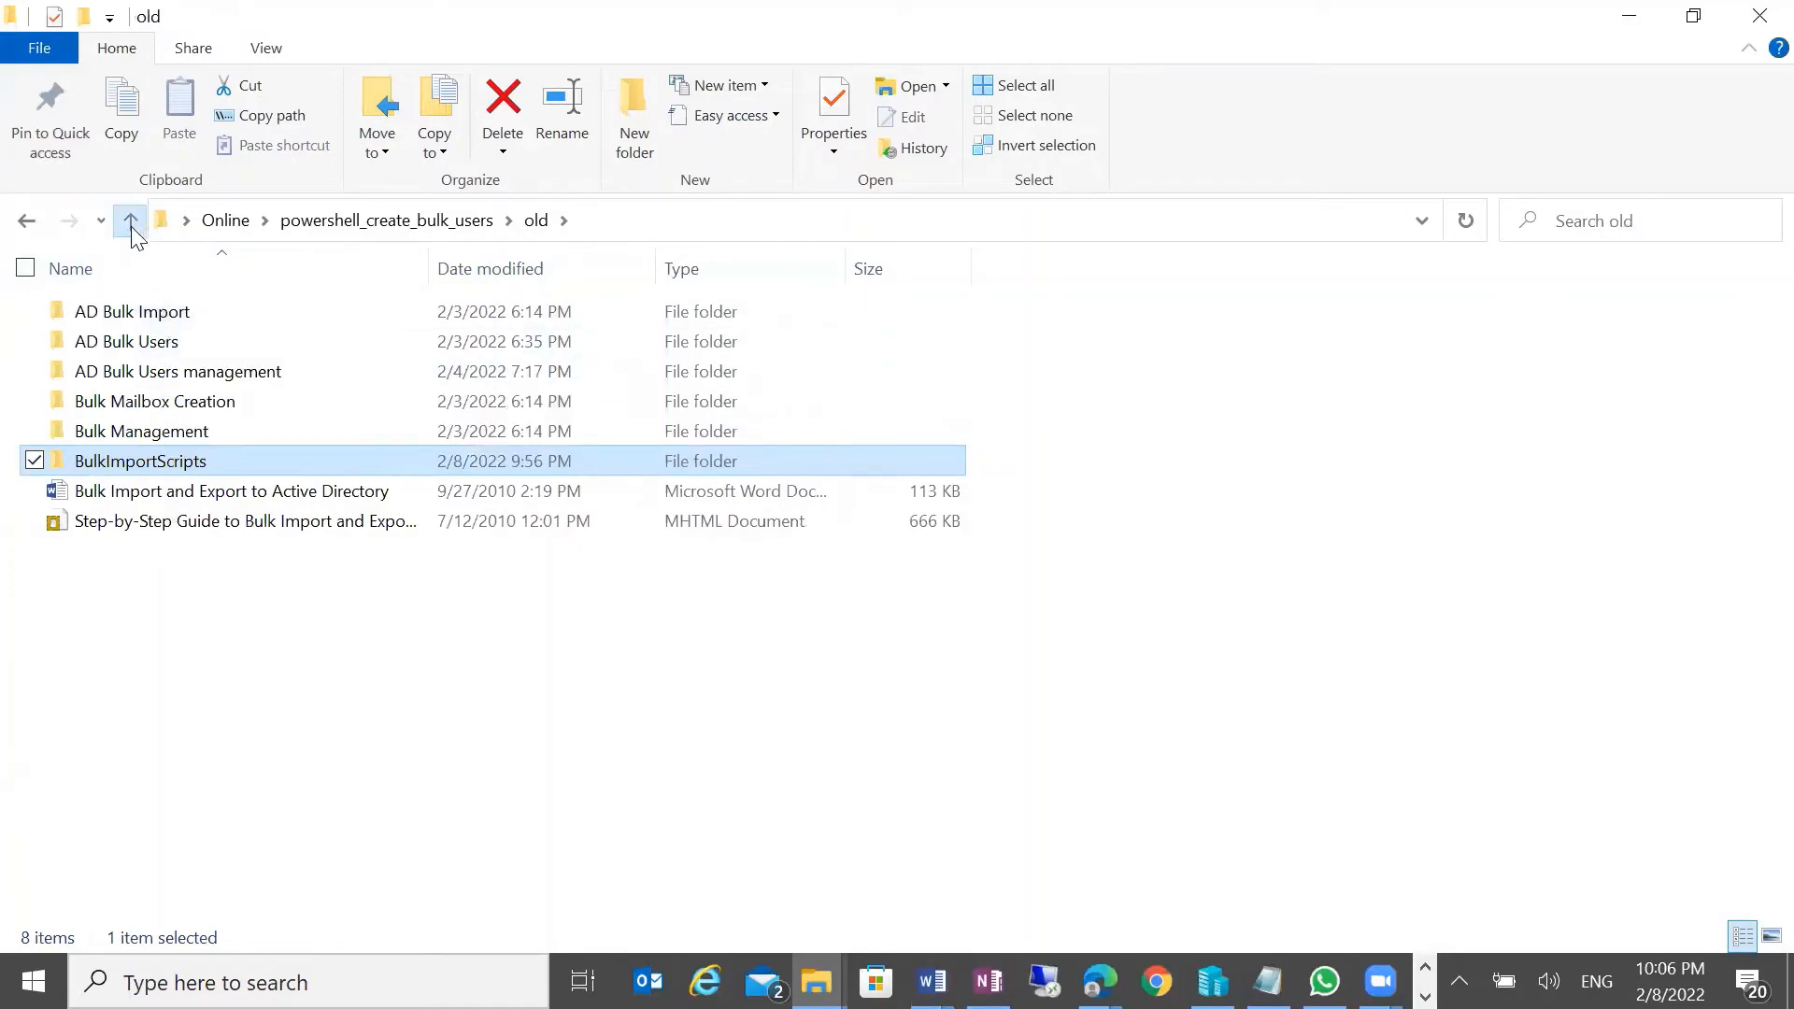
click(130, 221)
Preview bulk_users1.csv as plain text in Notepad, then close Notepad
click(152, 344)
right_click(152, 346)
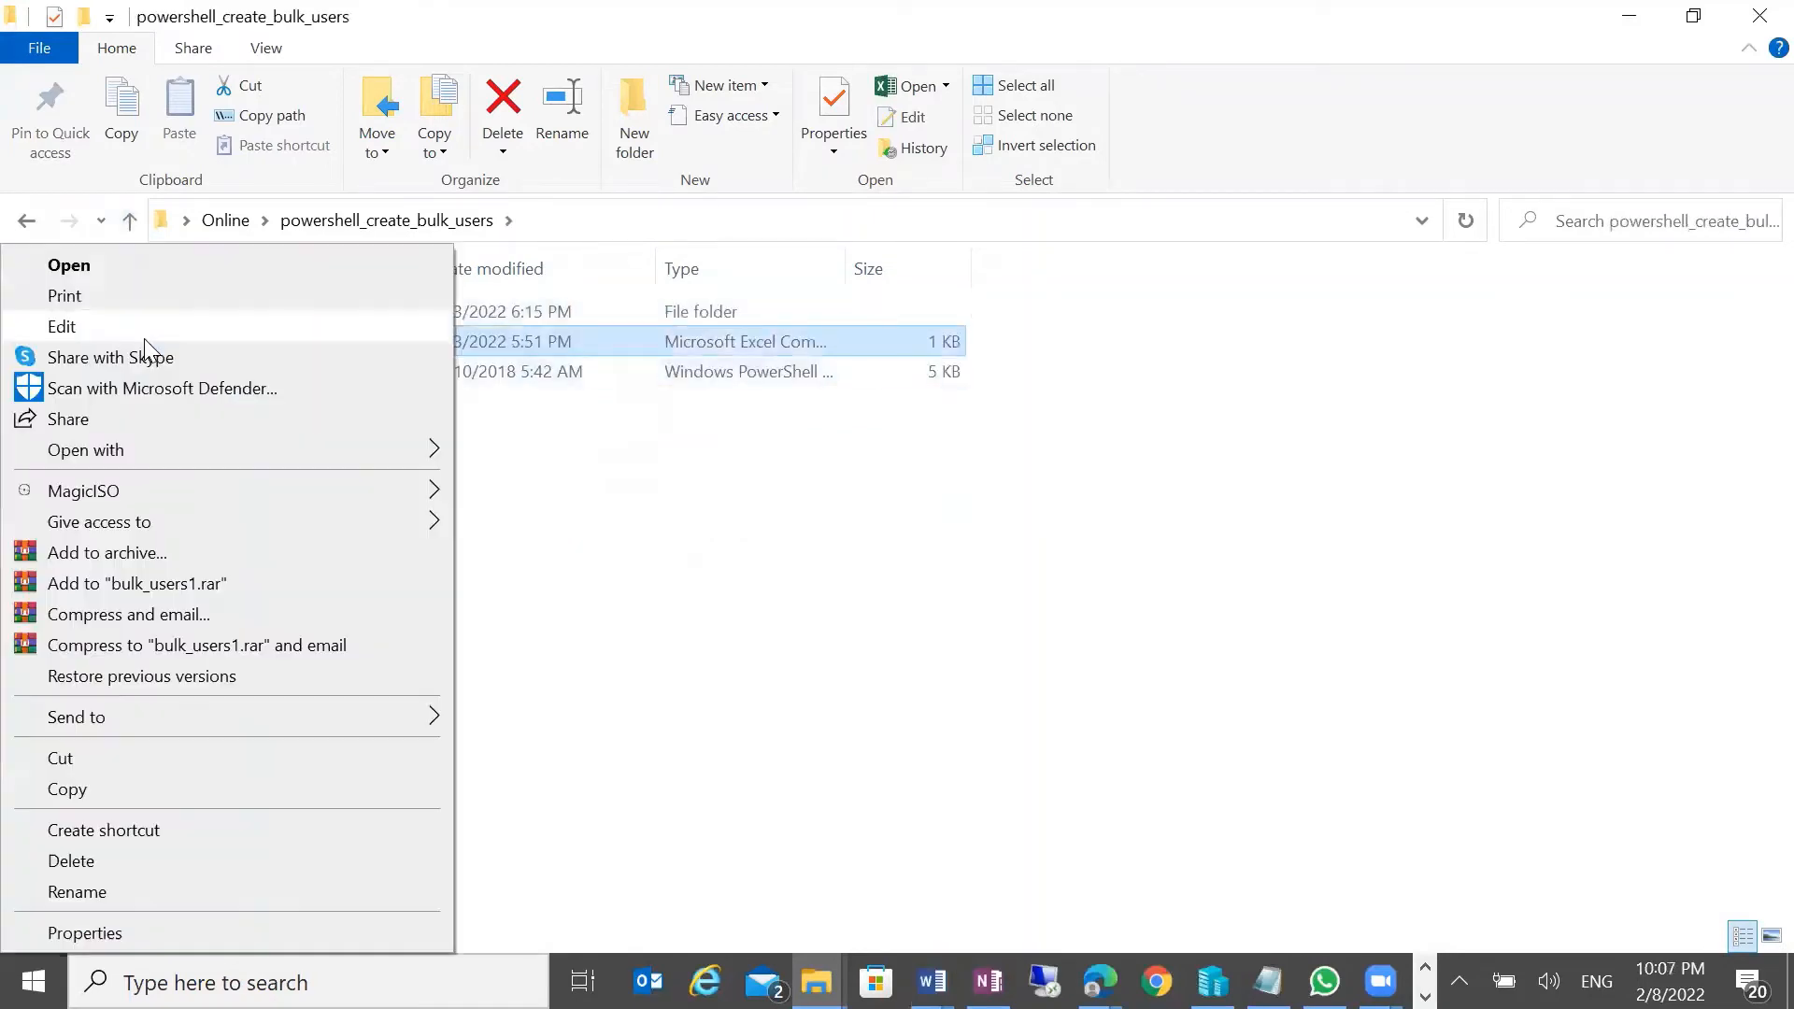
click(168, 325)
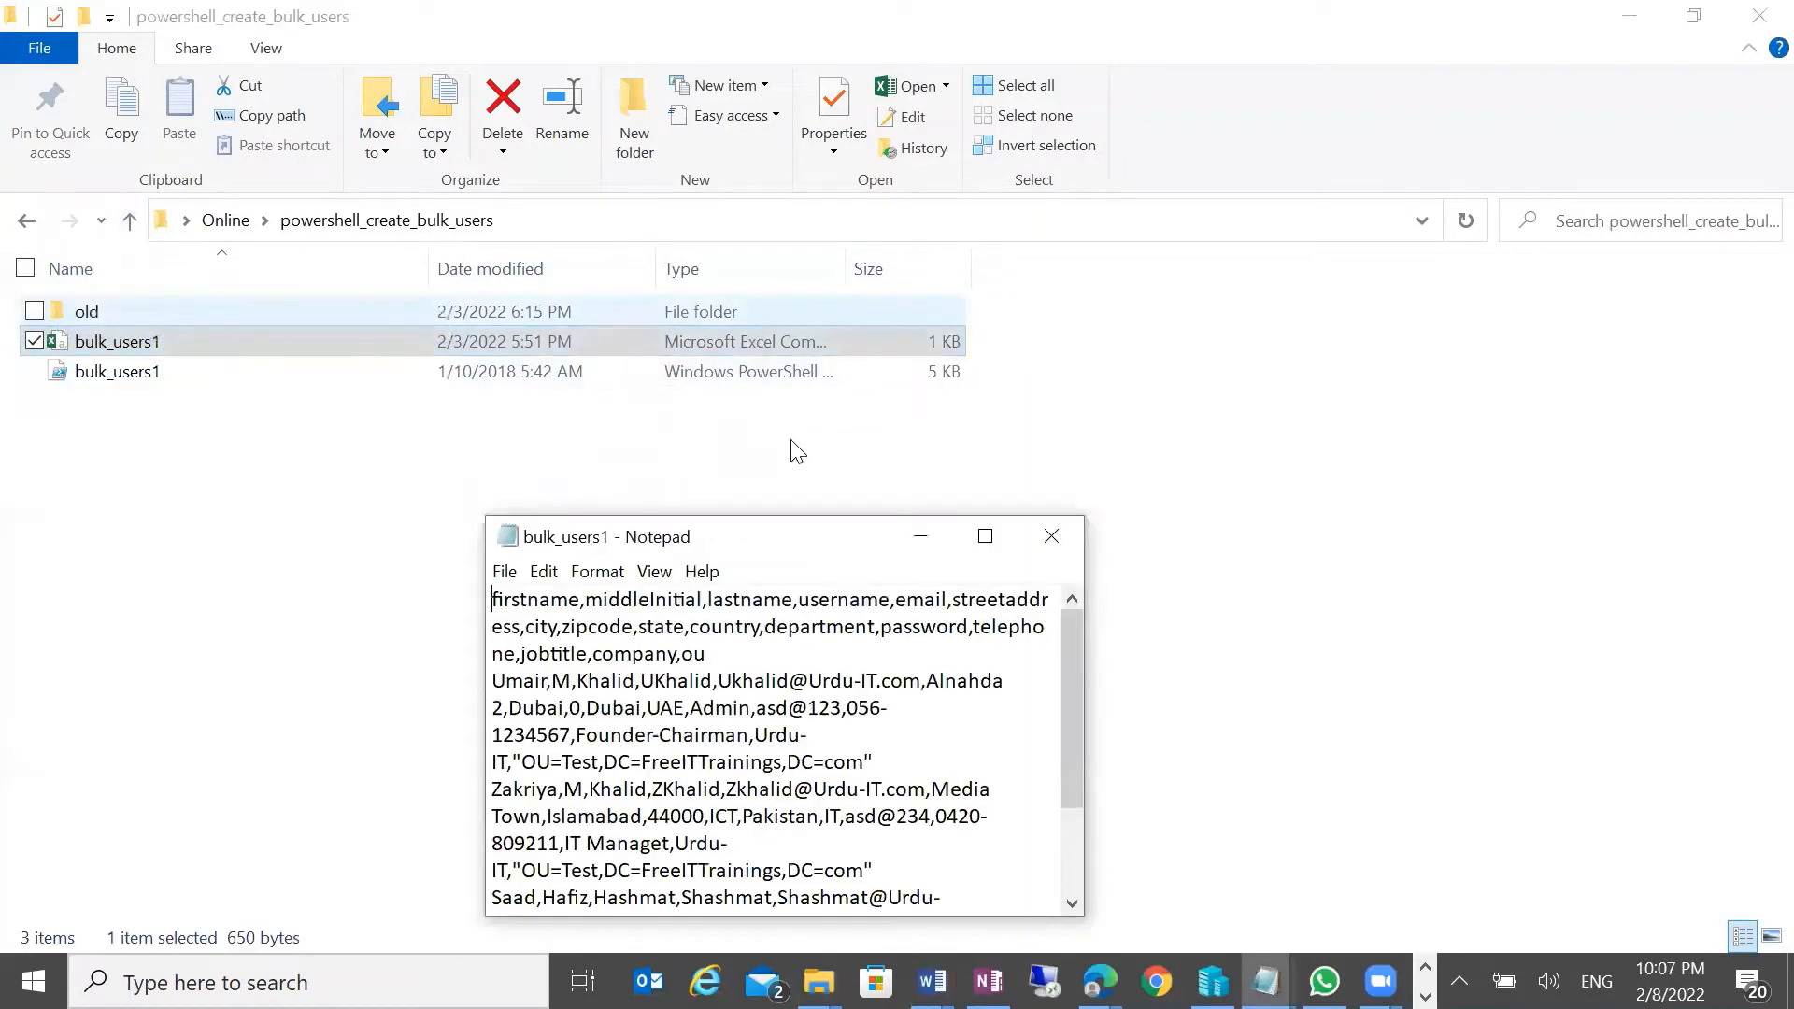
click(1051, 536)
right_click(200, 329)
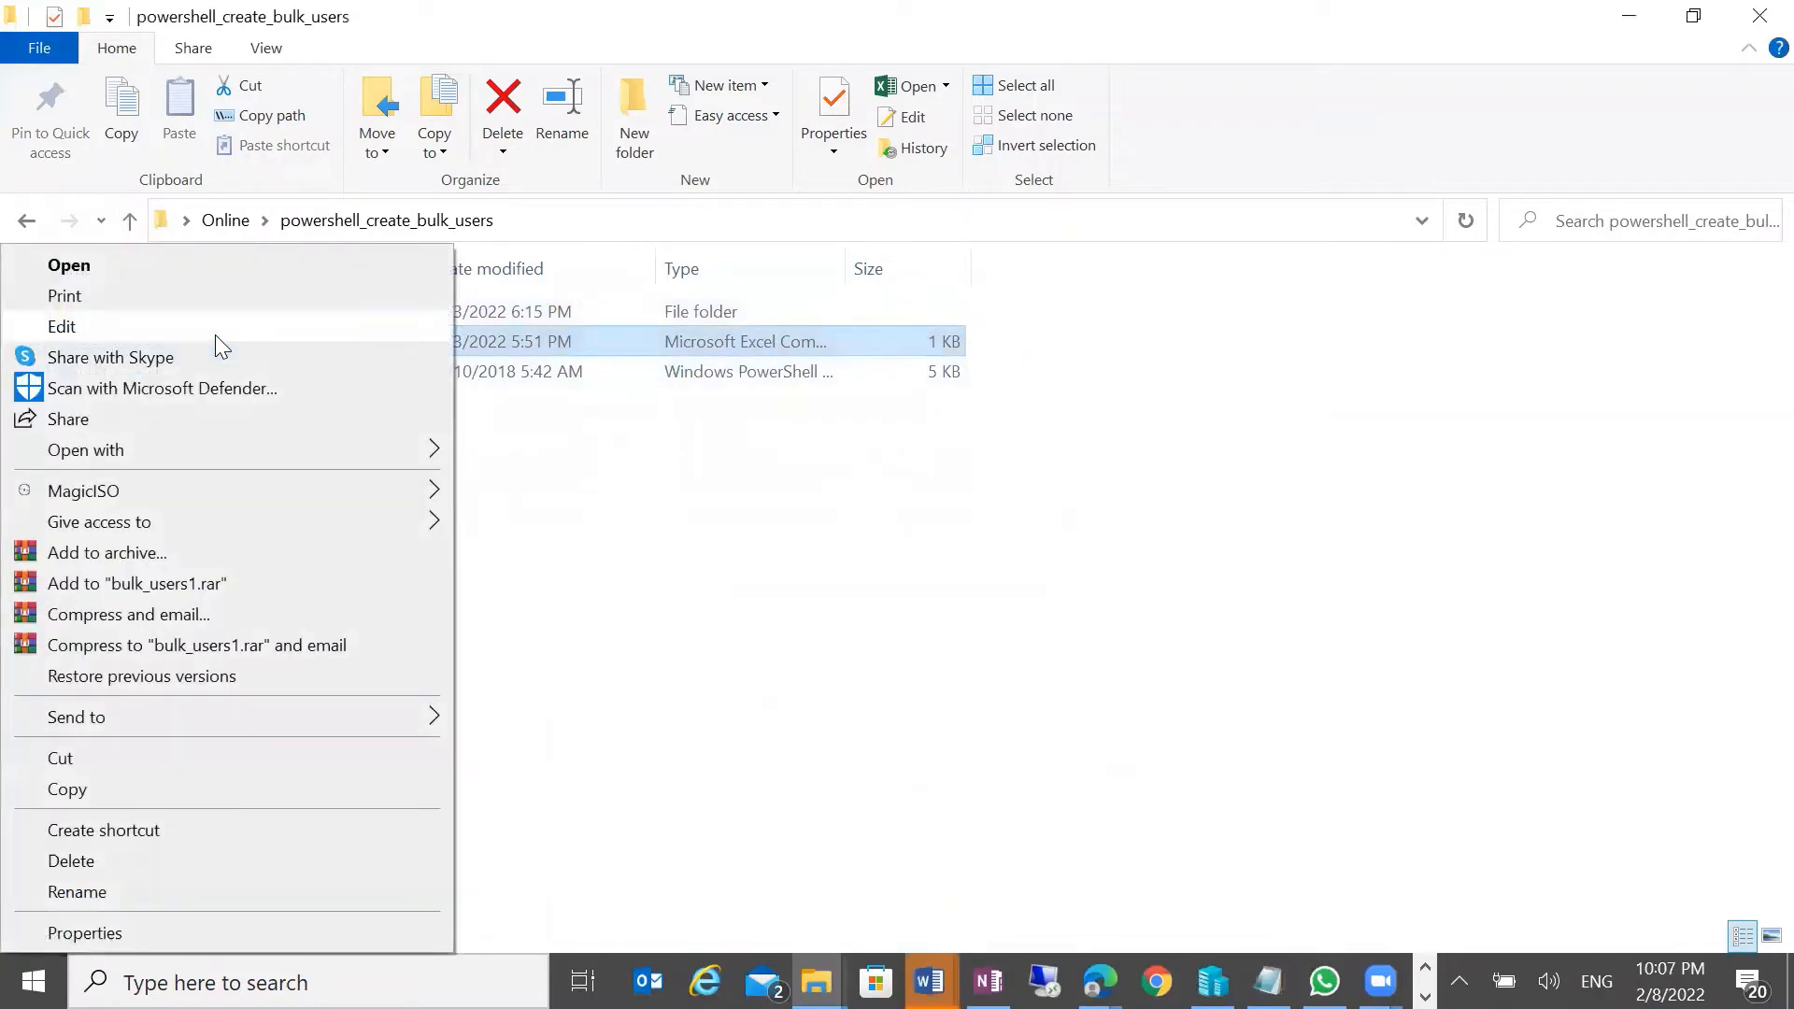
Open bulk_users1.csv in Excel 2016 and check the headers middleInitial through zipcode
mouse_move(418, 458)
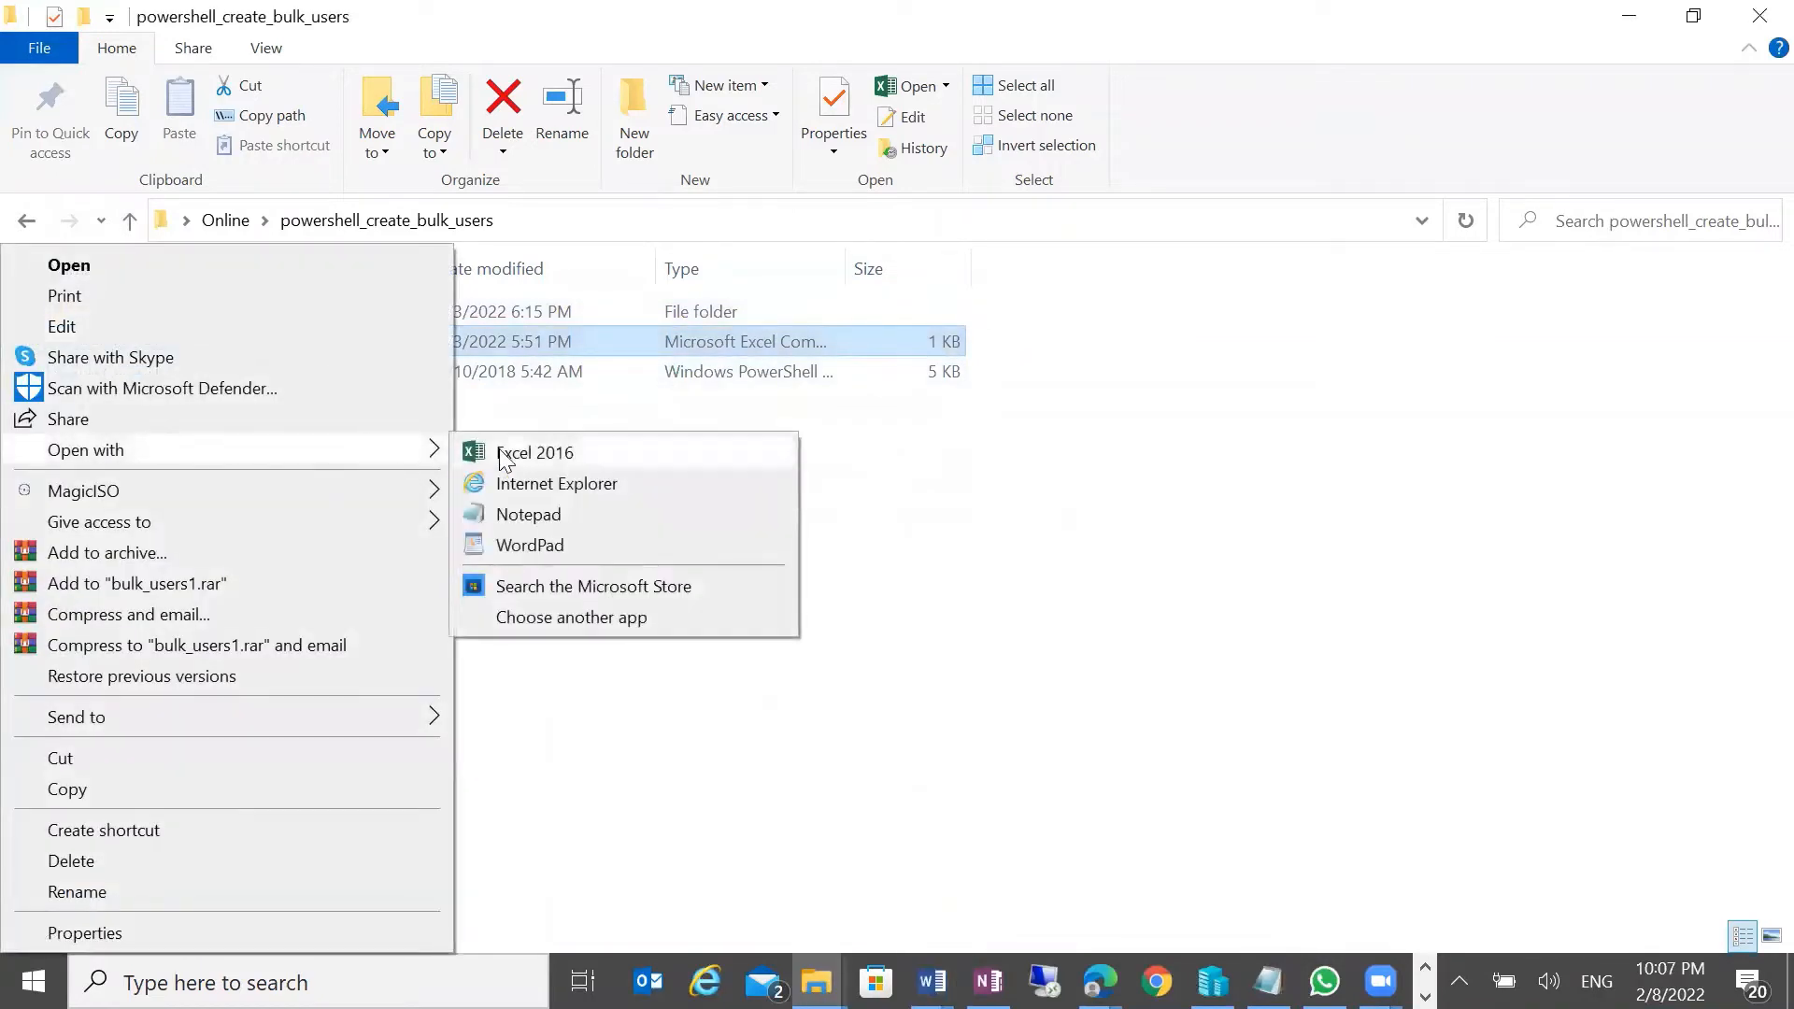
click(520, 450)
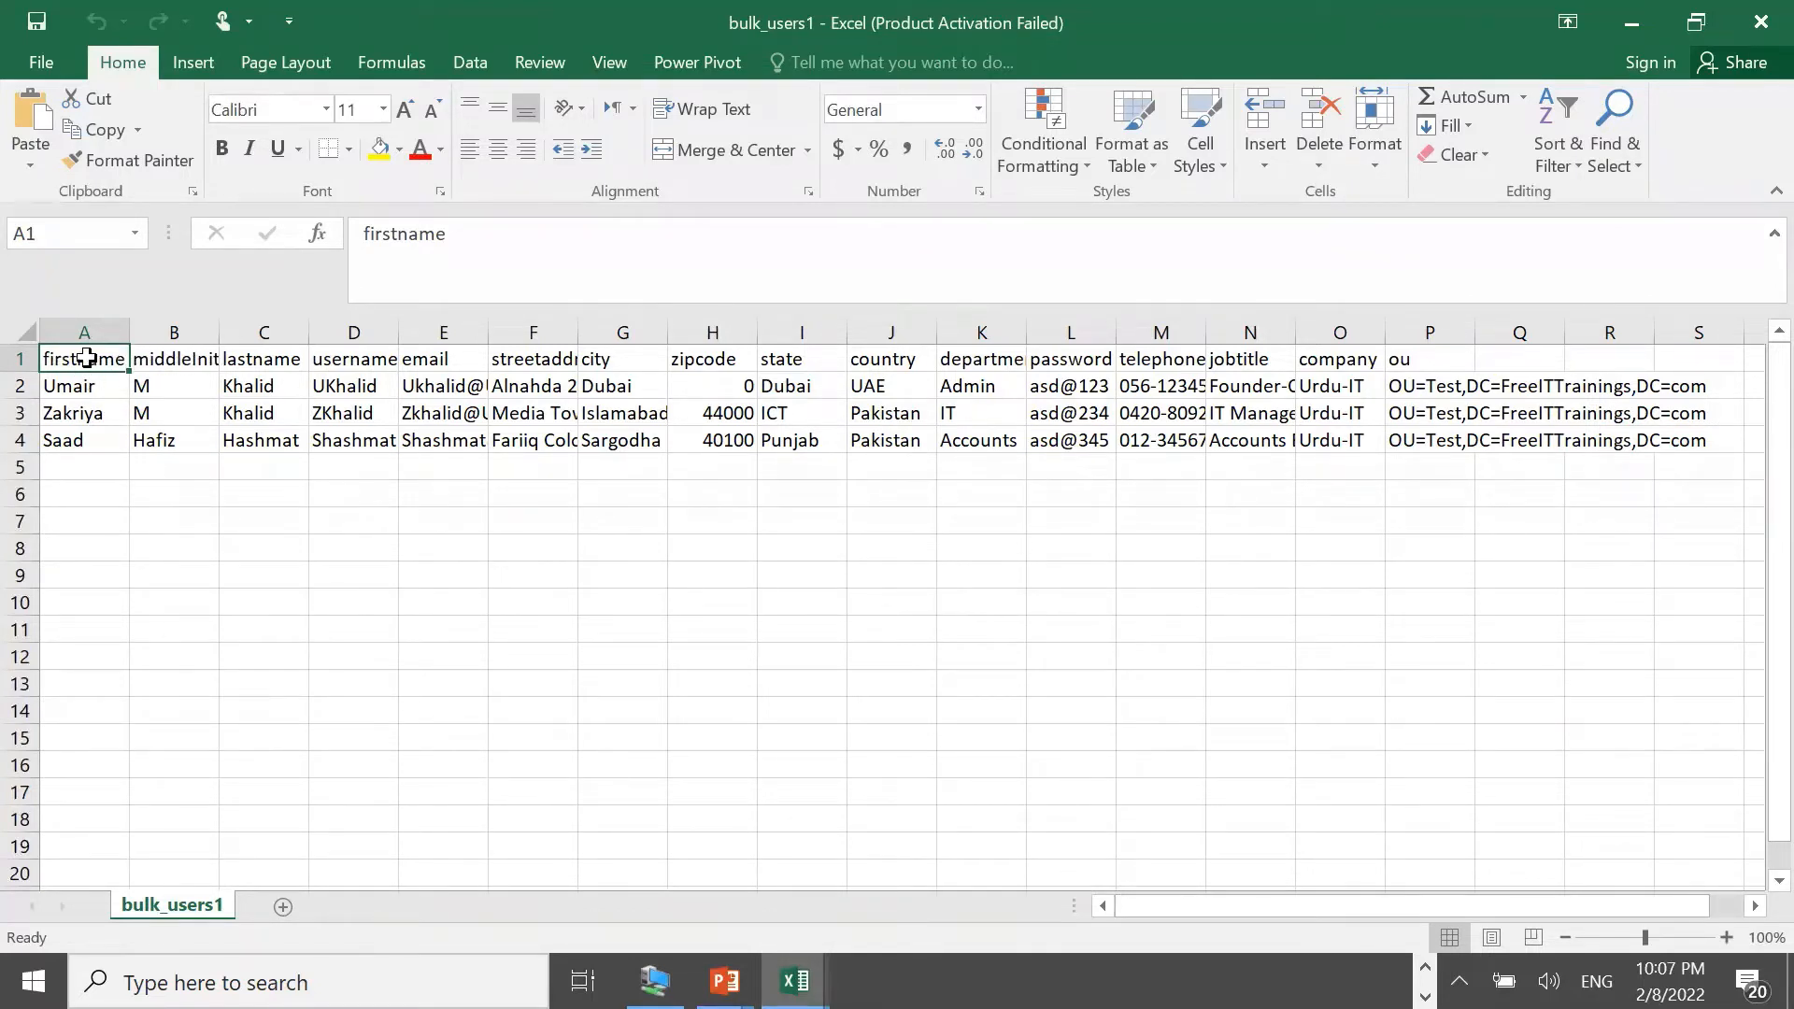
click(178, 361)
click(278, 358)
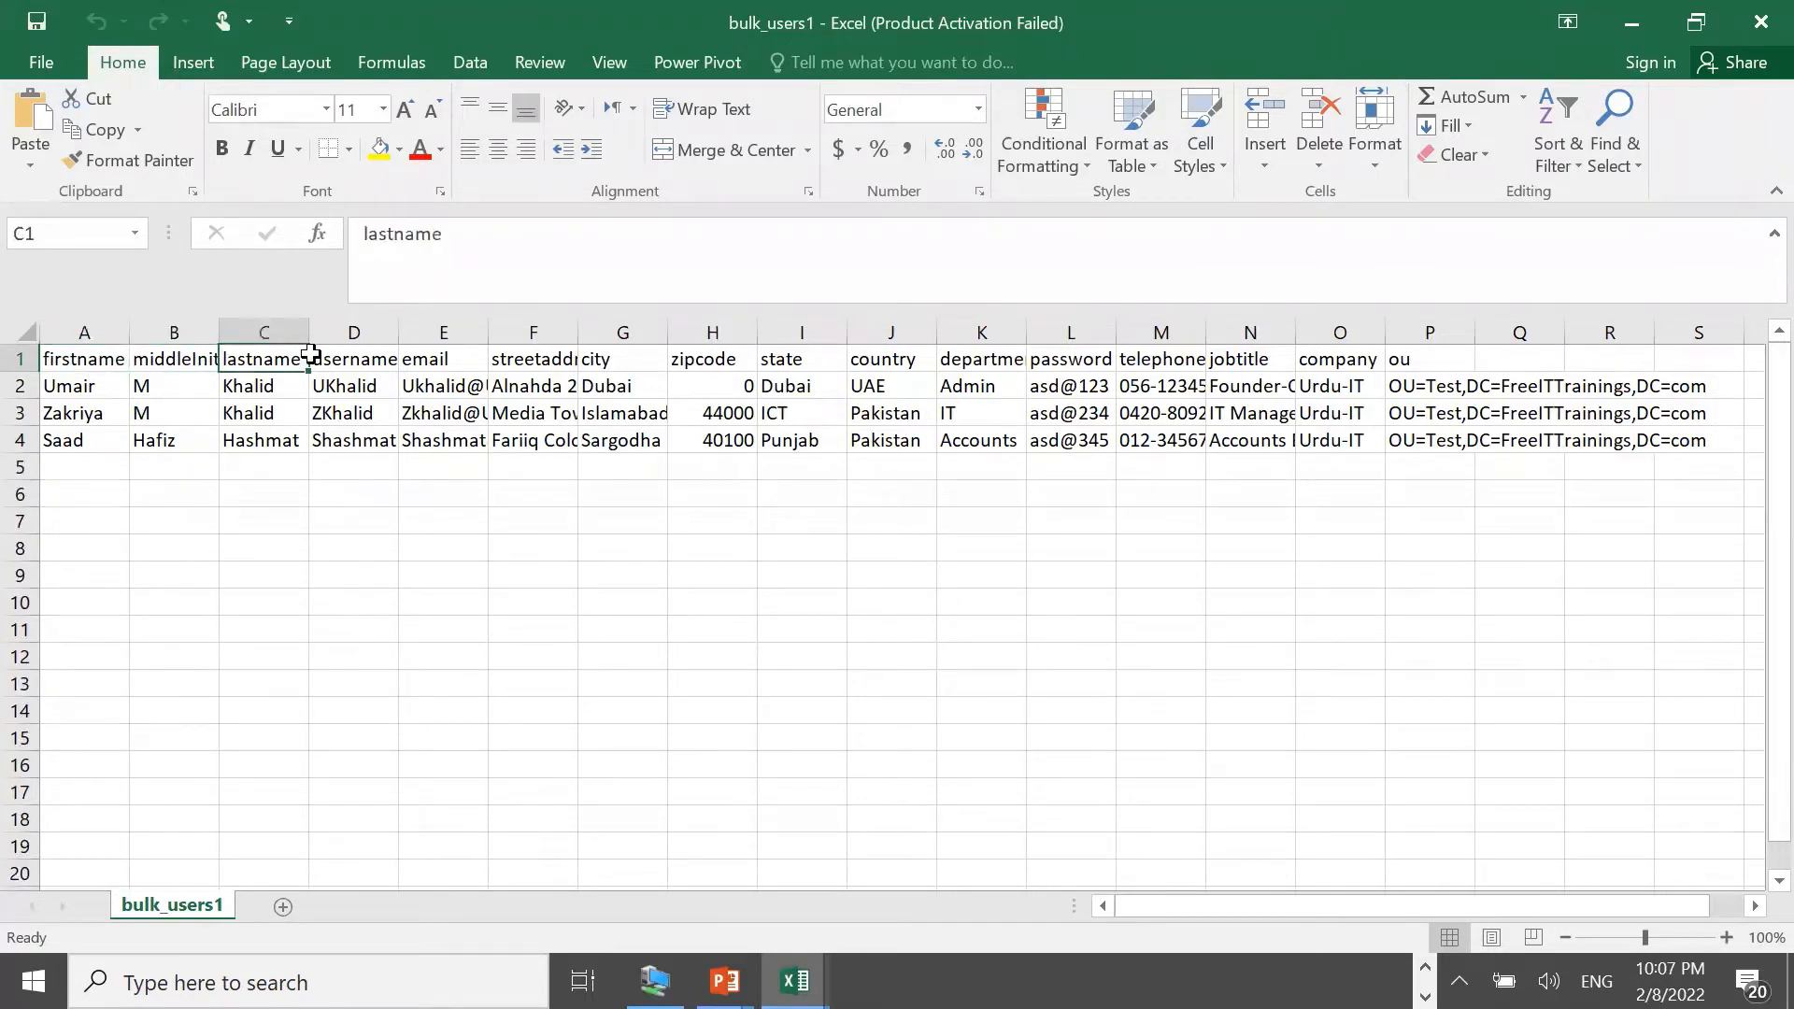
click(370, 358)
click(439, 358)
click(528, 357)
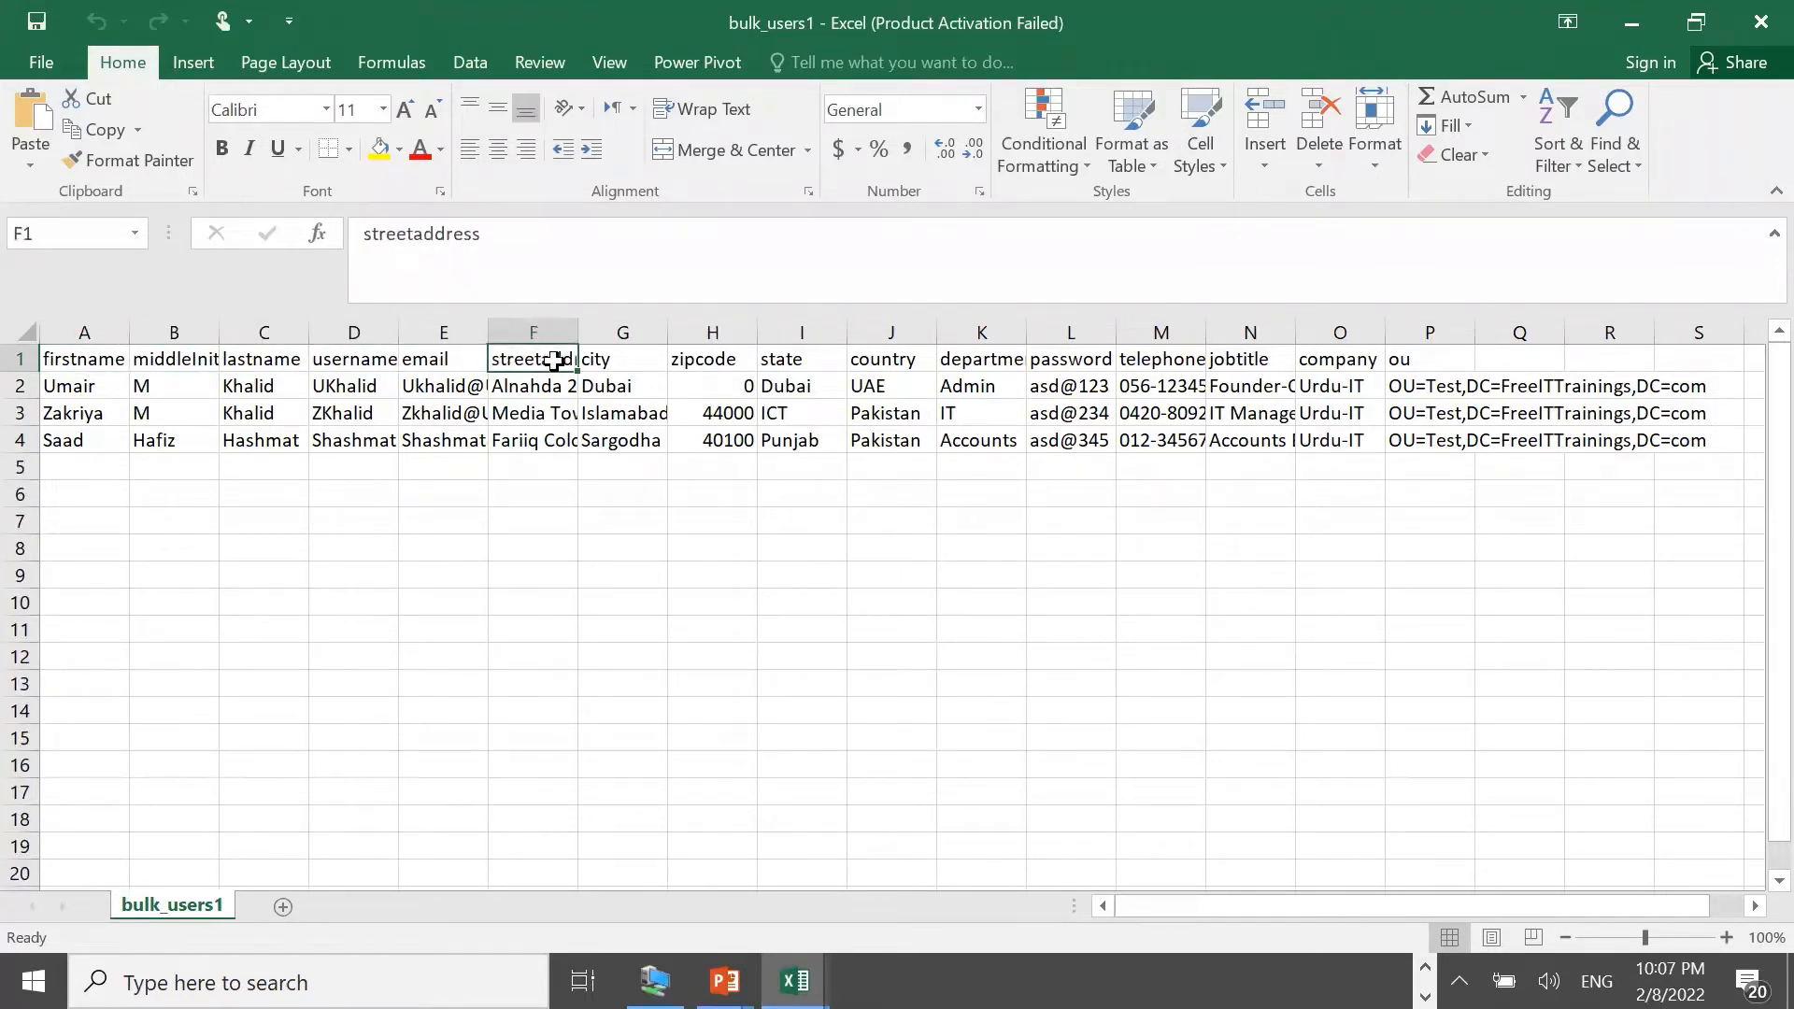
click(598, 358)
click(684, 360)
Check the headers state through ou, then highlight the header row B1:P1 and clear the selection
click(790, 362)
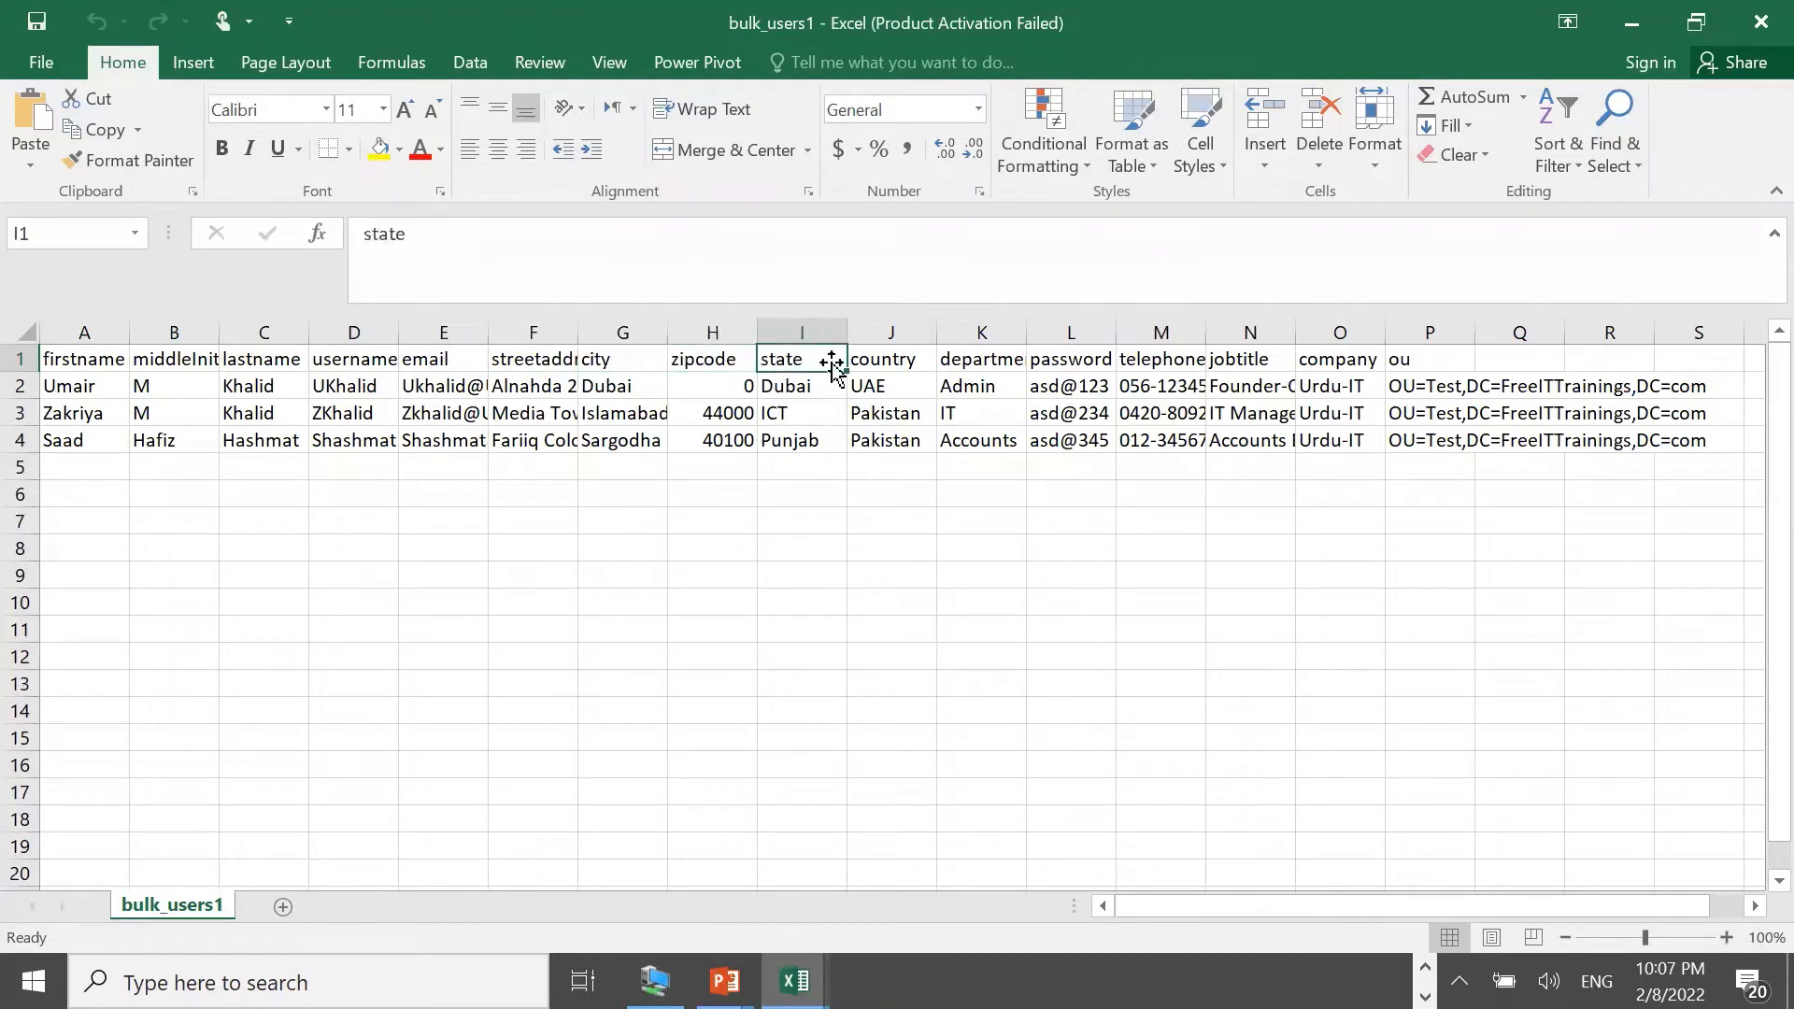
click(911, 364)
click(994, 364)
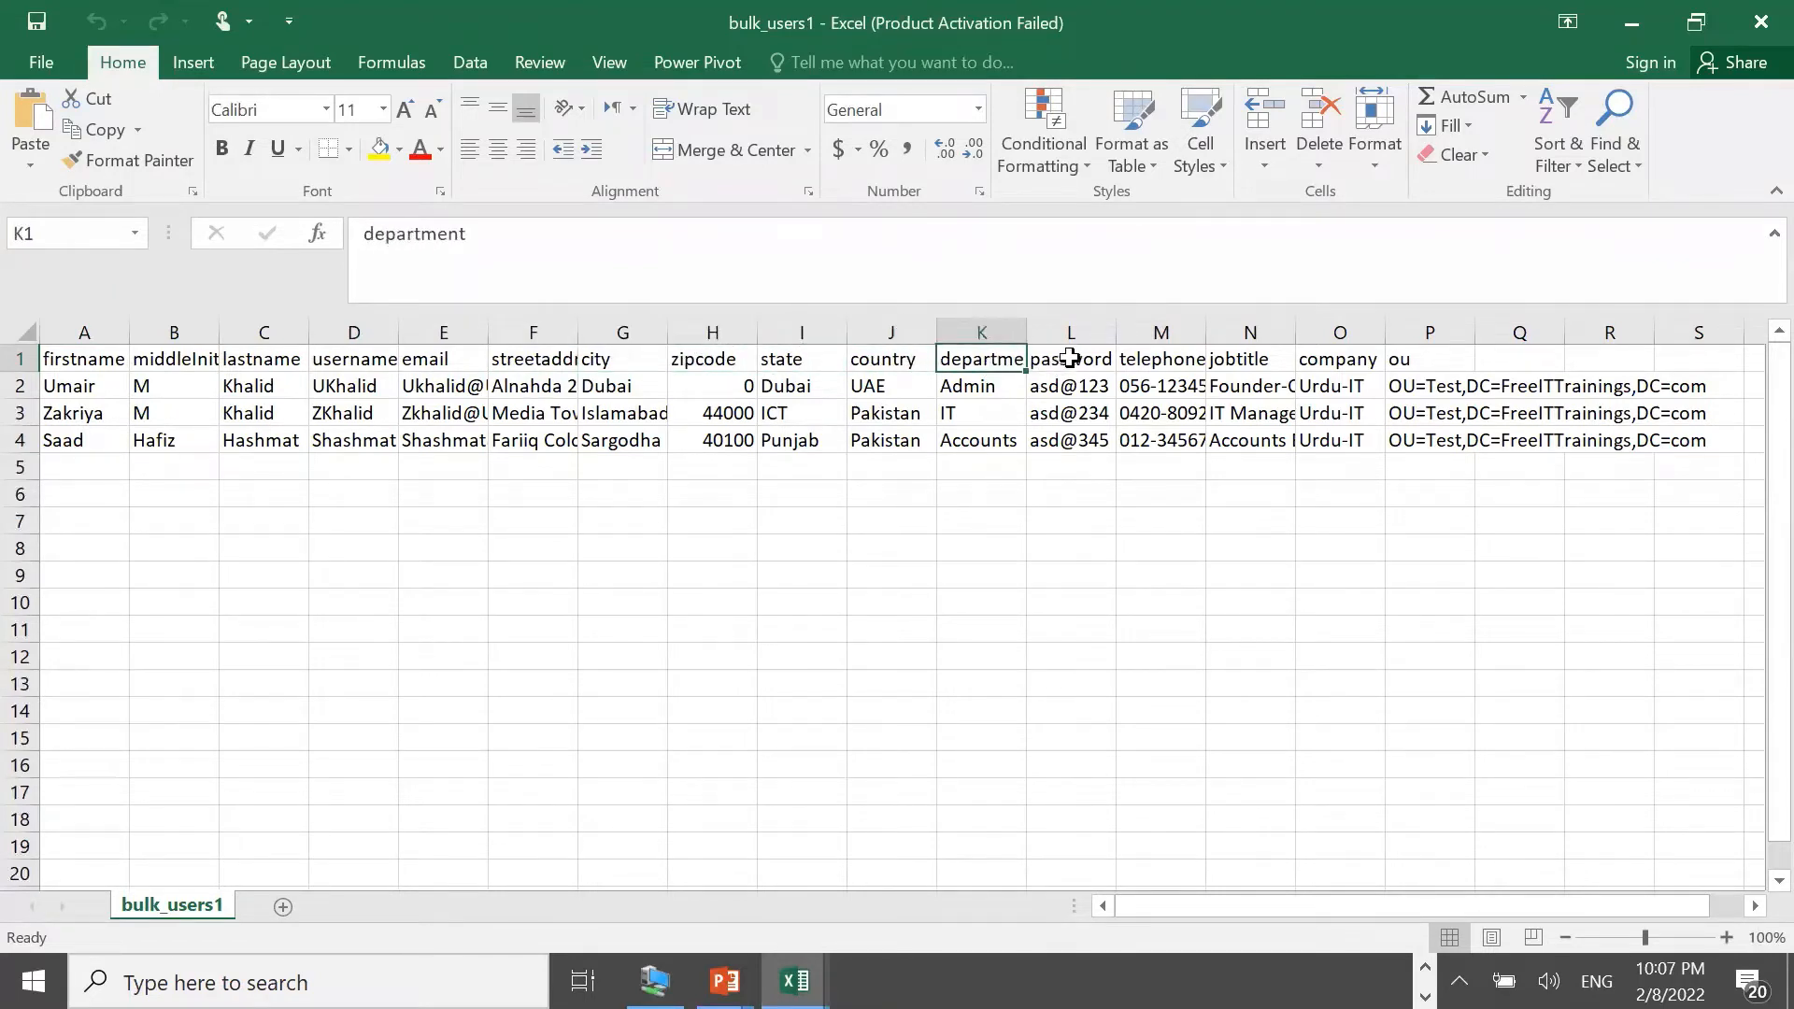
click(1080, 361)
click(1175, 363)
click(1255, 363)
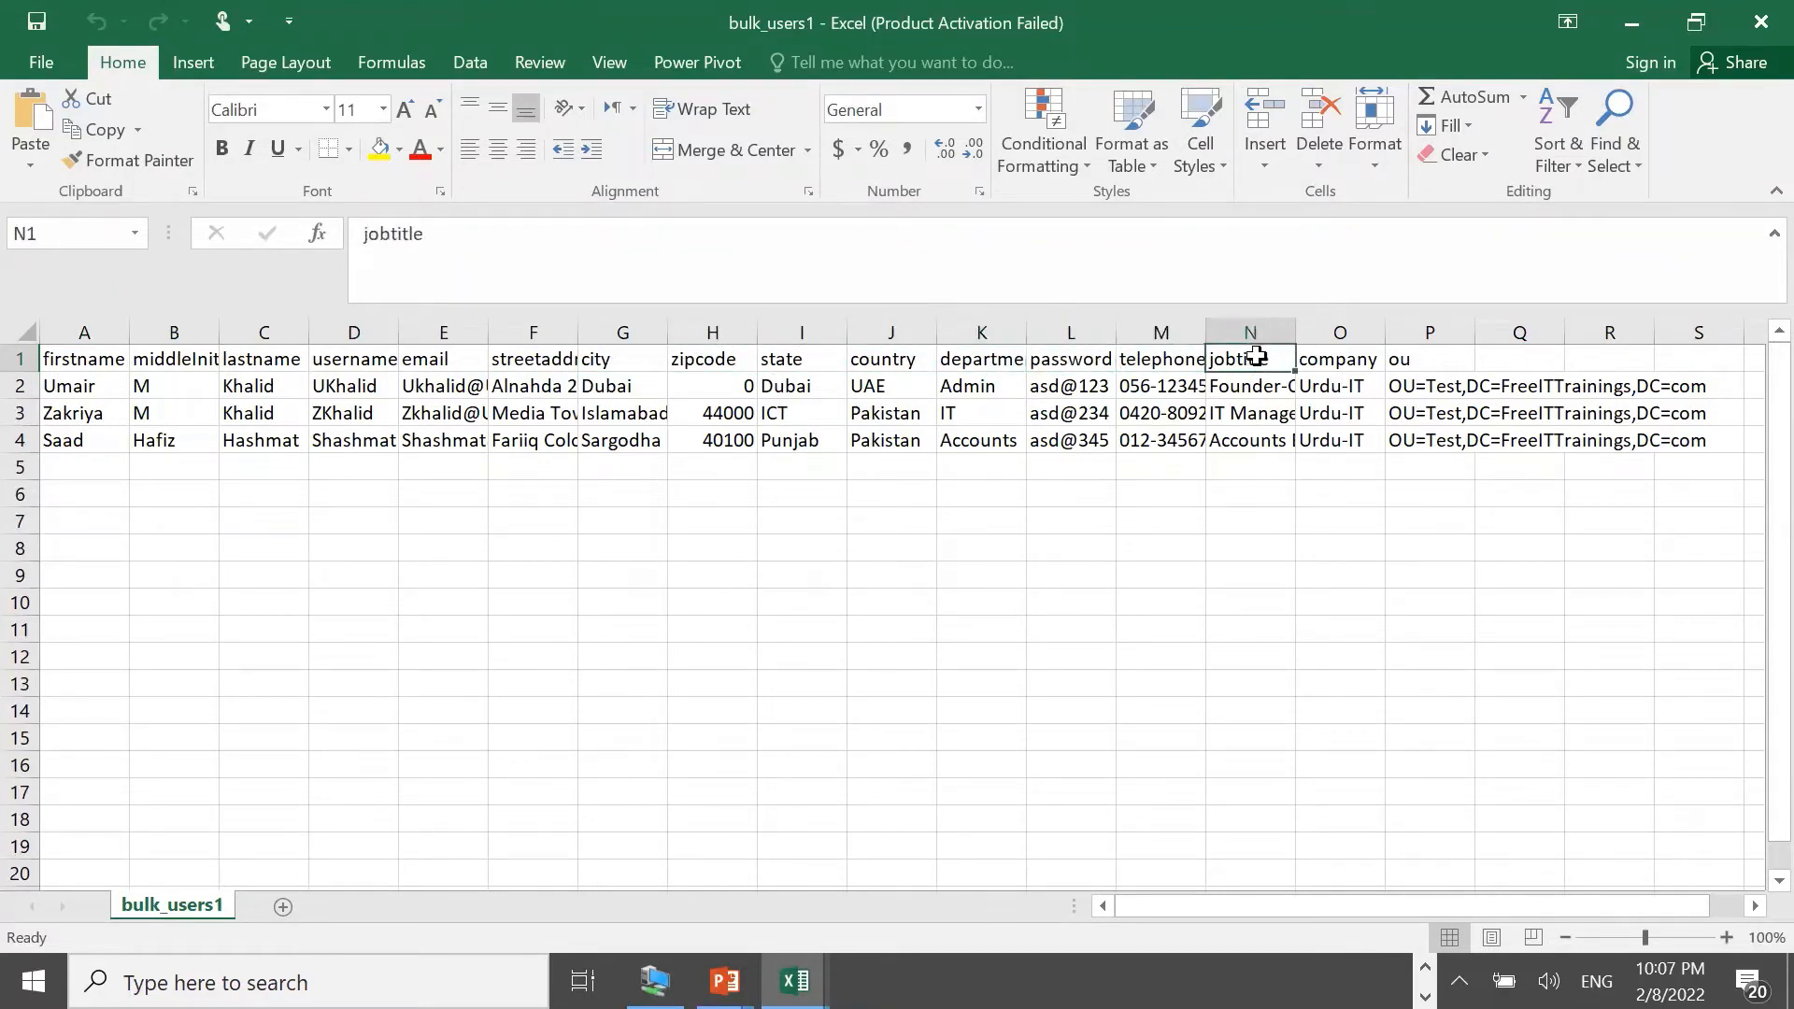
click(1323, 360)
click(1418, 361)
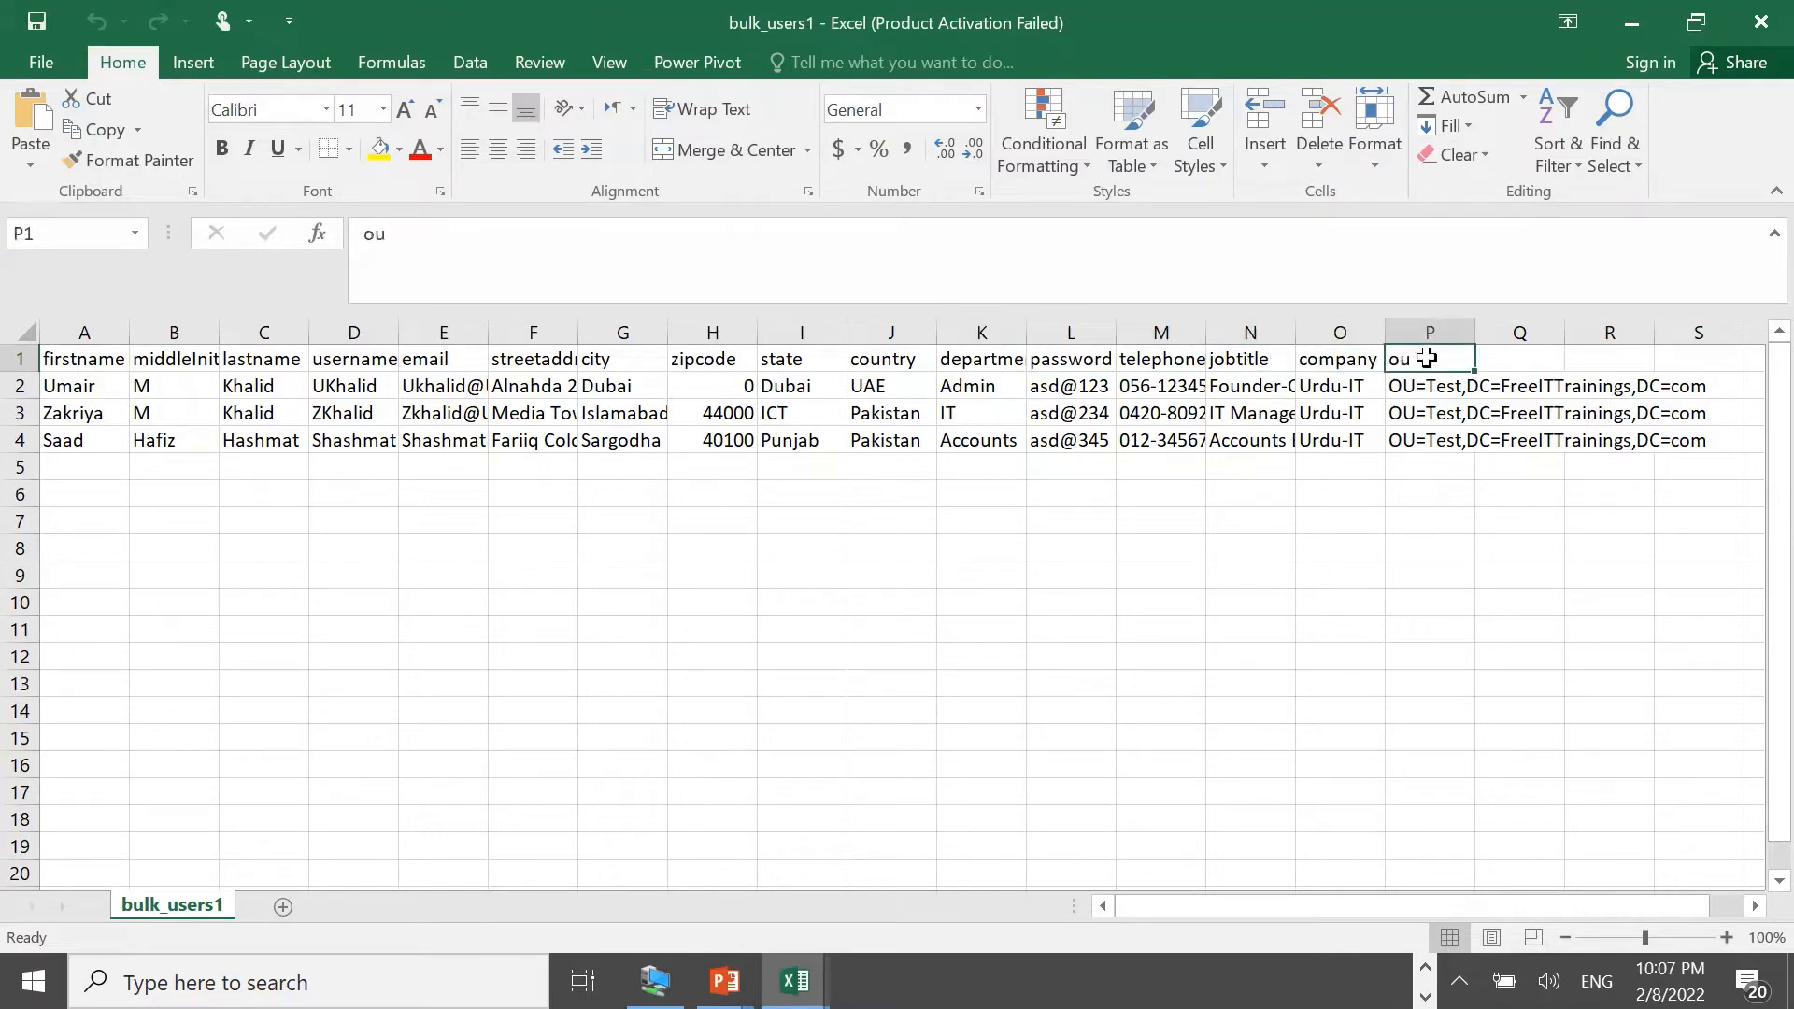
drag(1427, 358, 1204, 430)
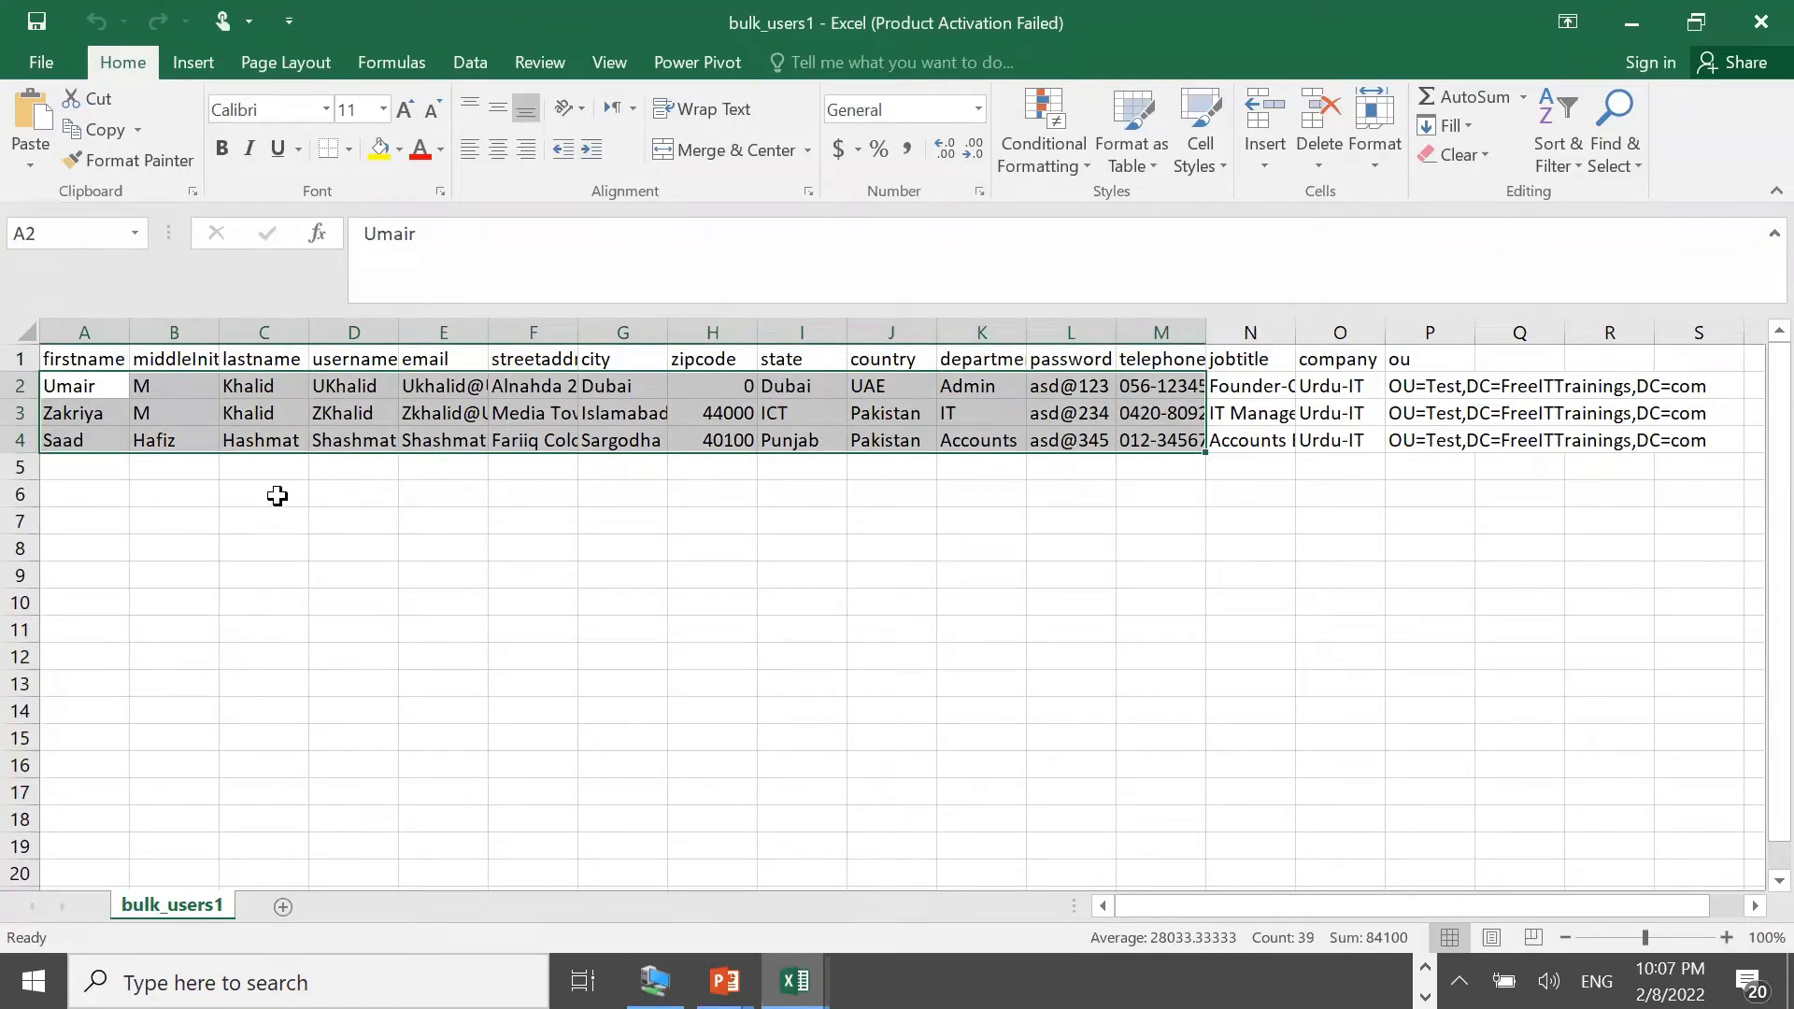
click(150, 519)
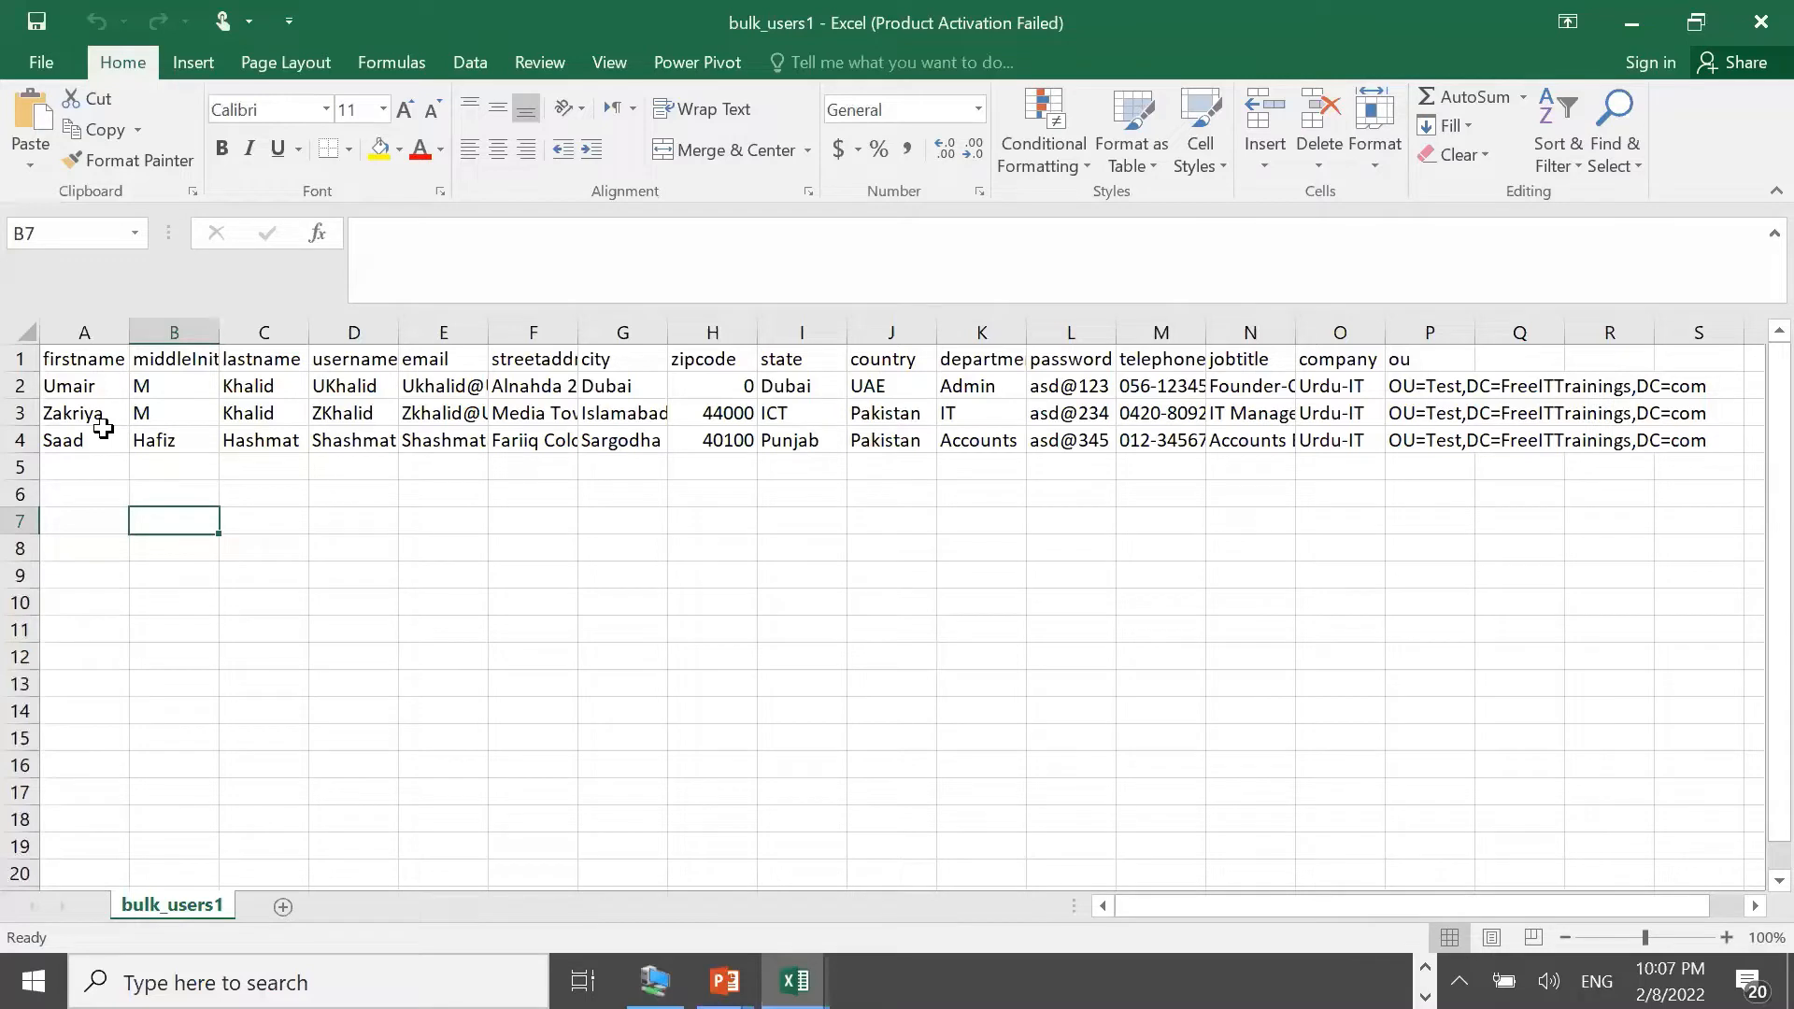
Check the first user's name, username, e-mail, street address, city, zipcode, state and country
click(86, 387)
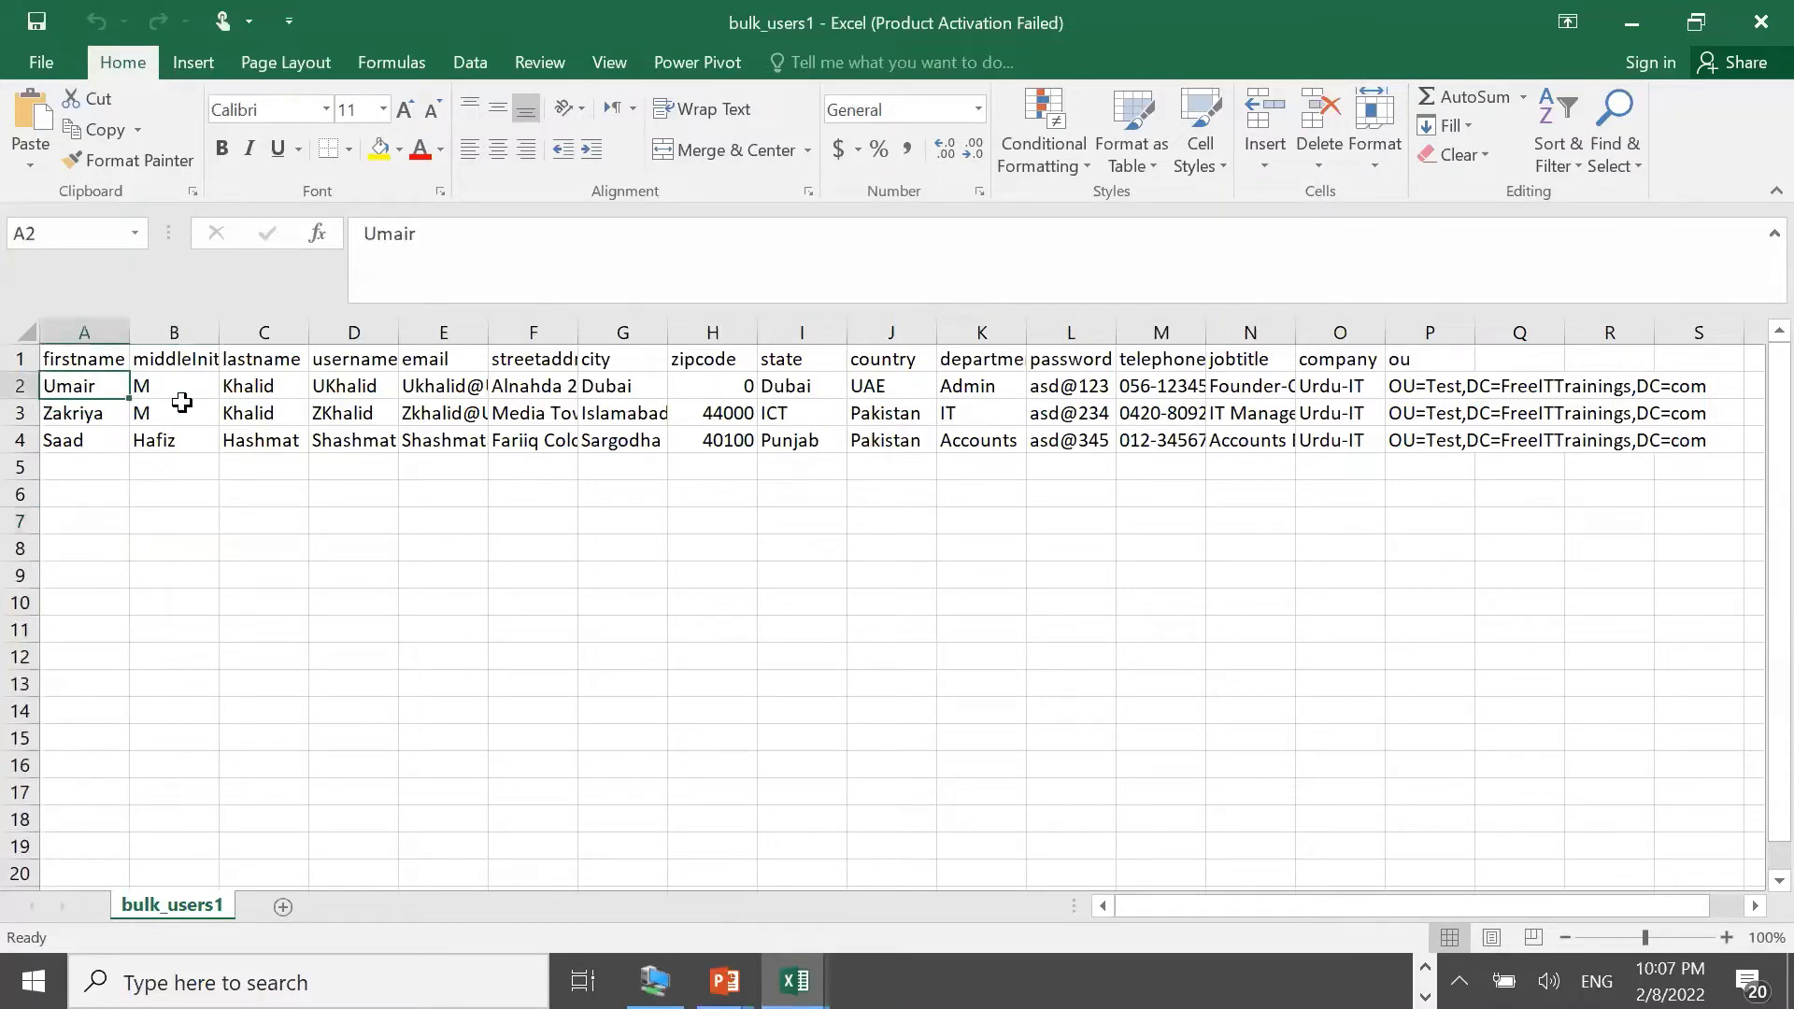
click(267, 388)
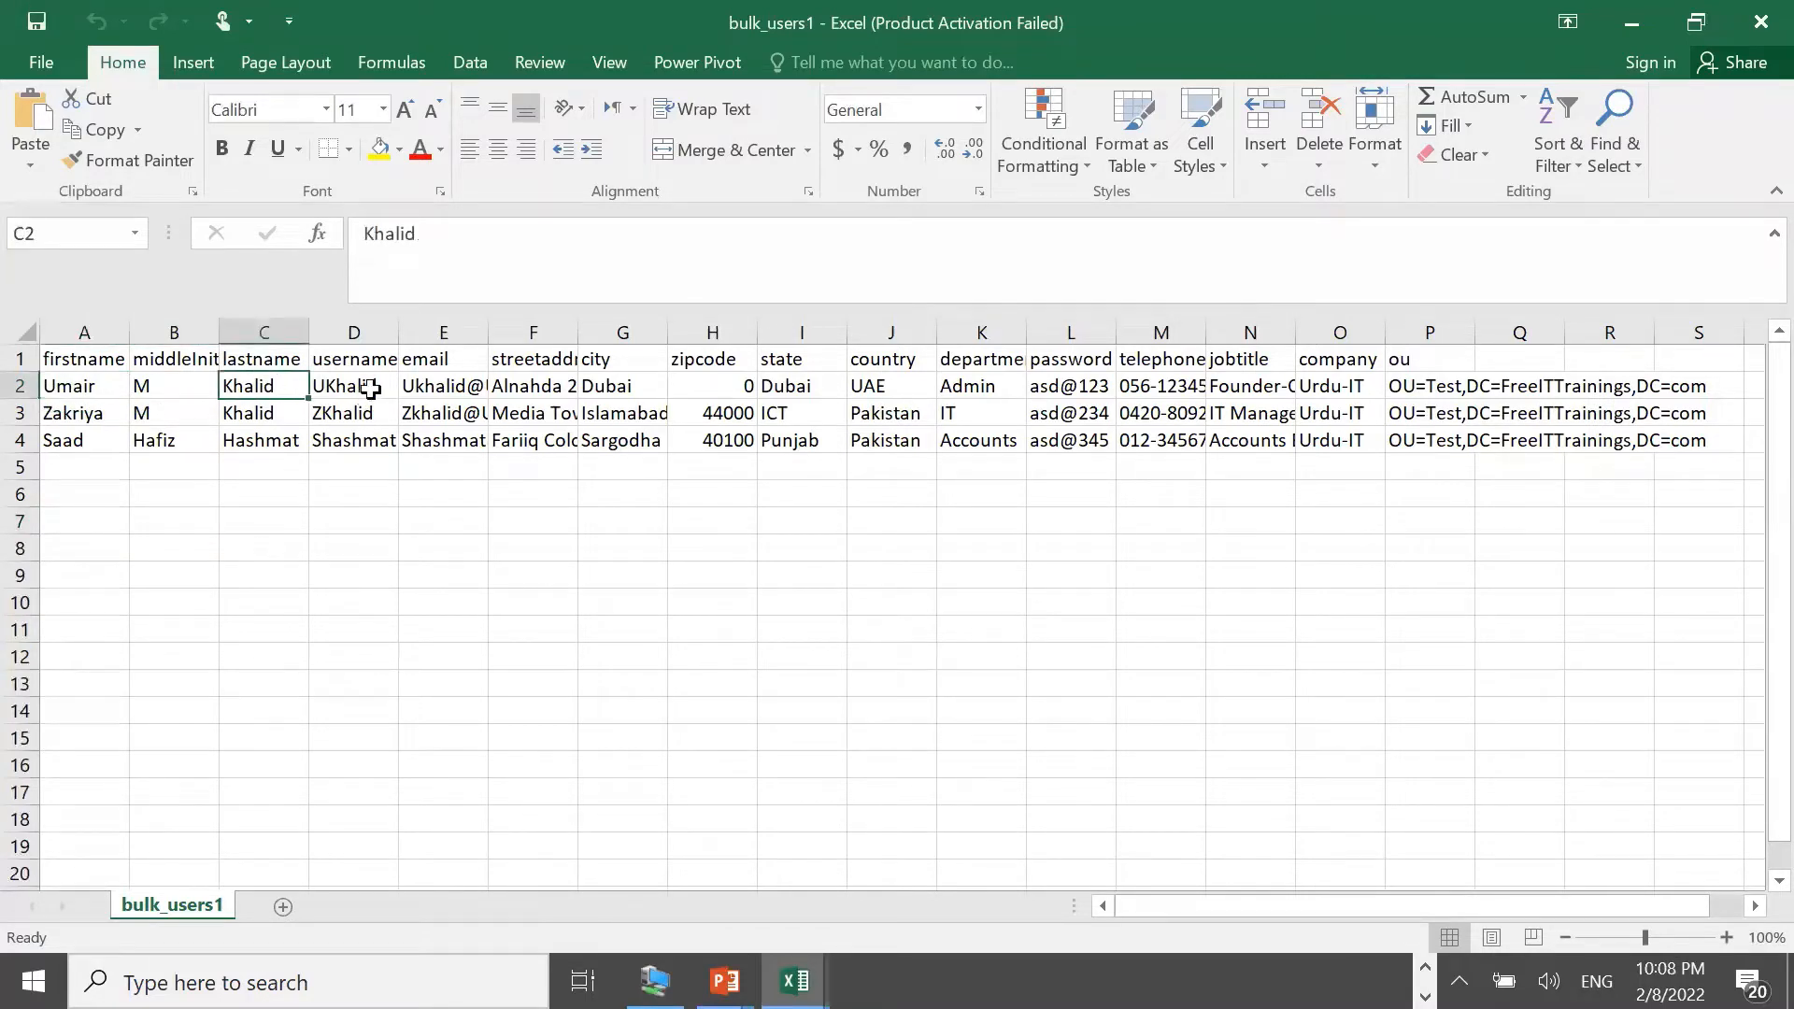
click(370, 387)
click(437, 386)
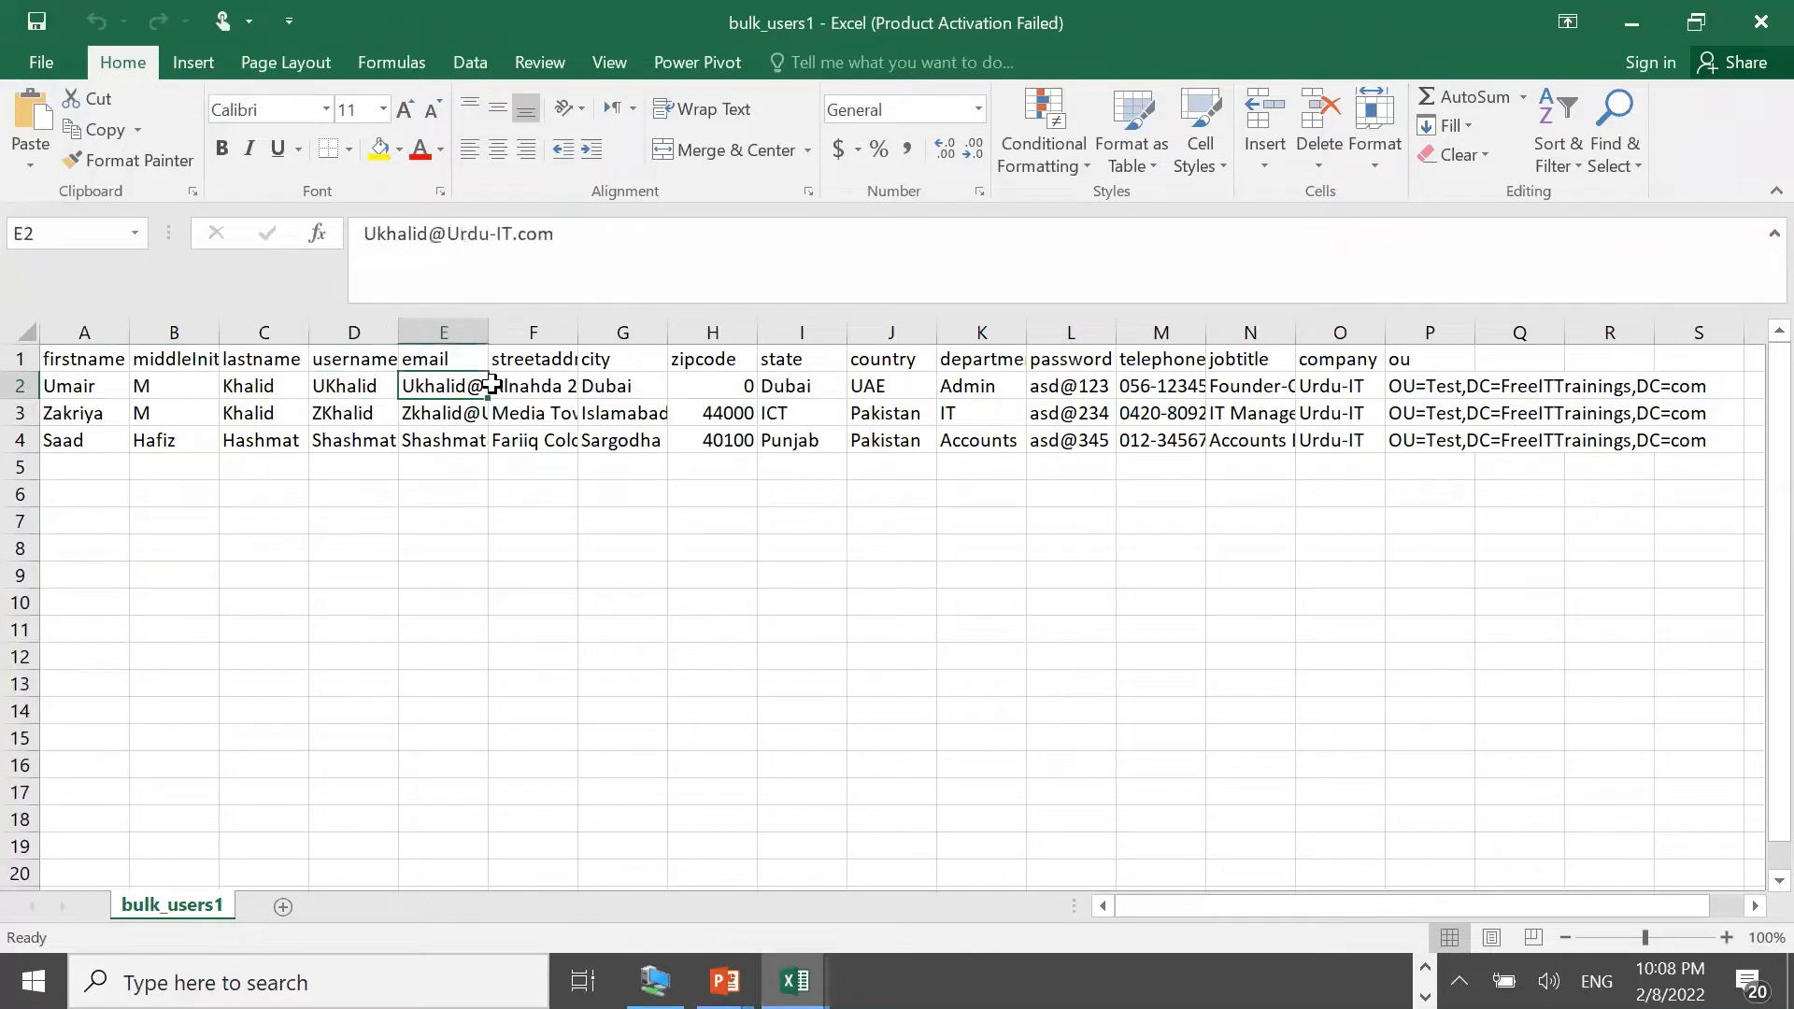
click(560, 389)
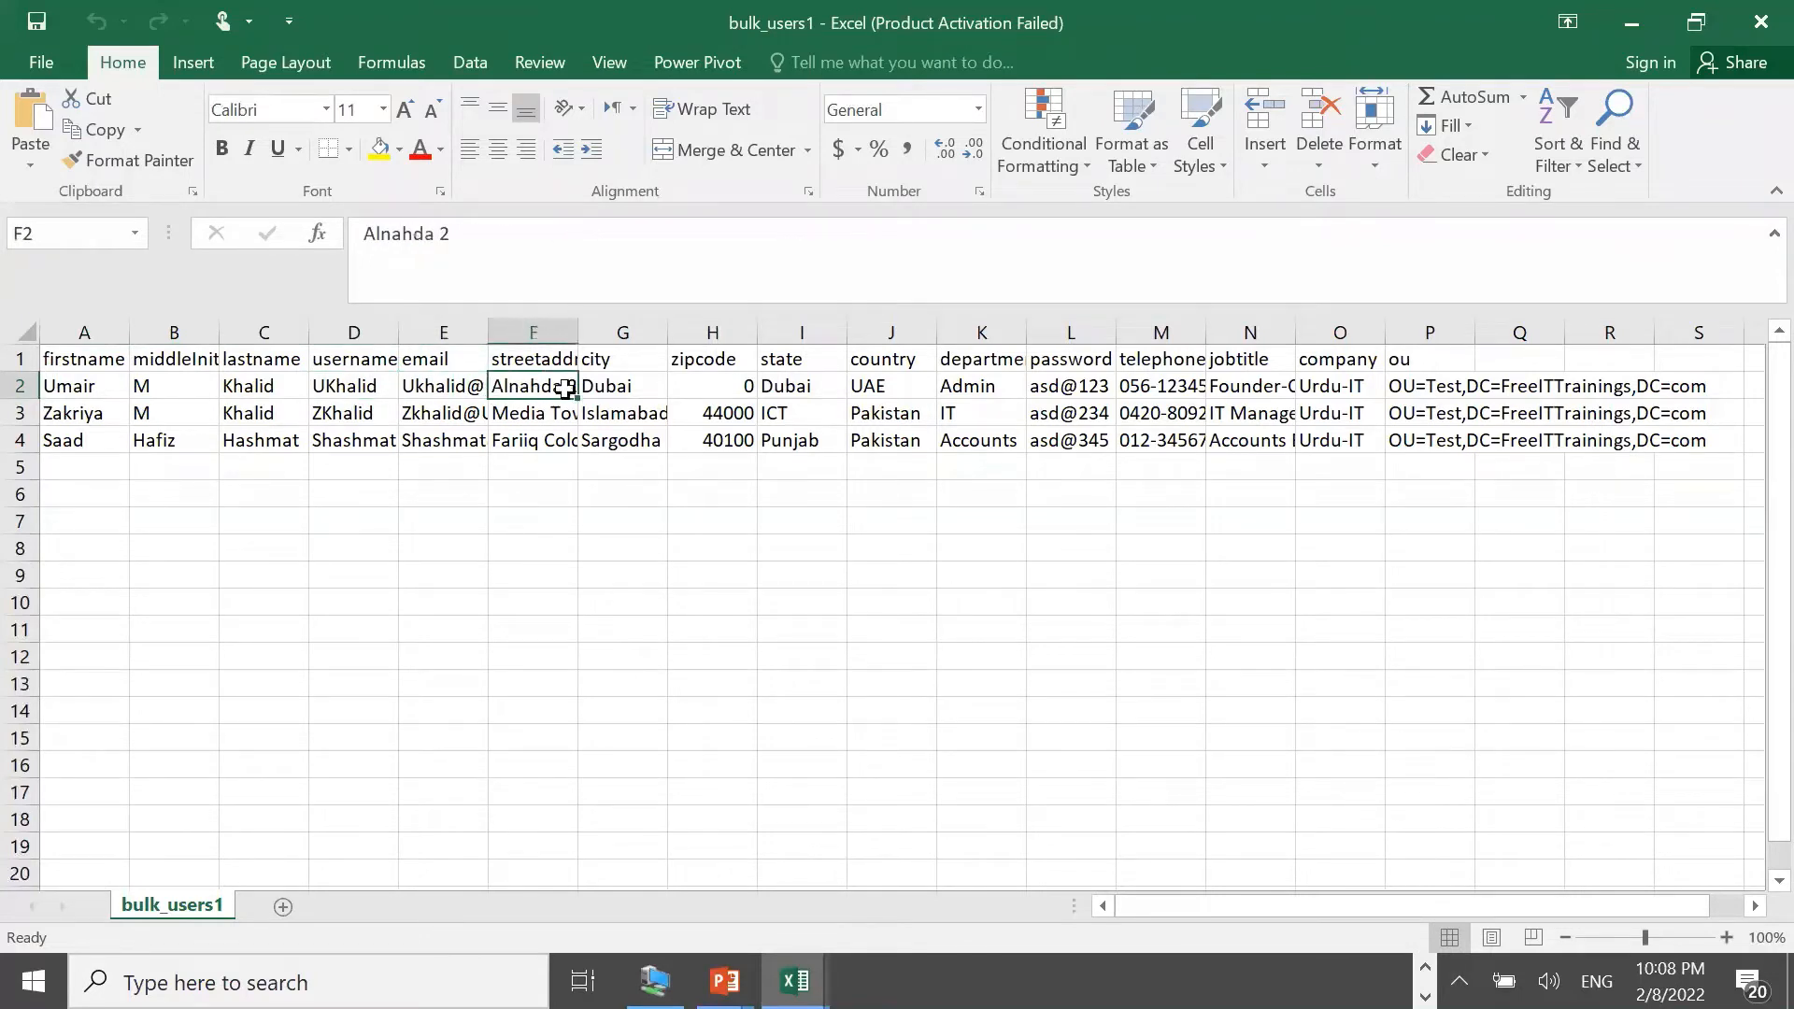
click(649, 389)
click(709, 382)
click(826, 383)
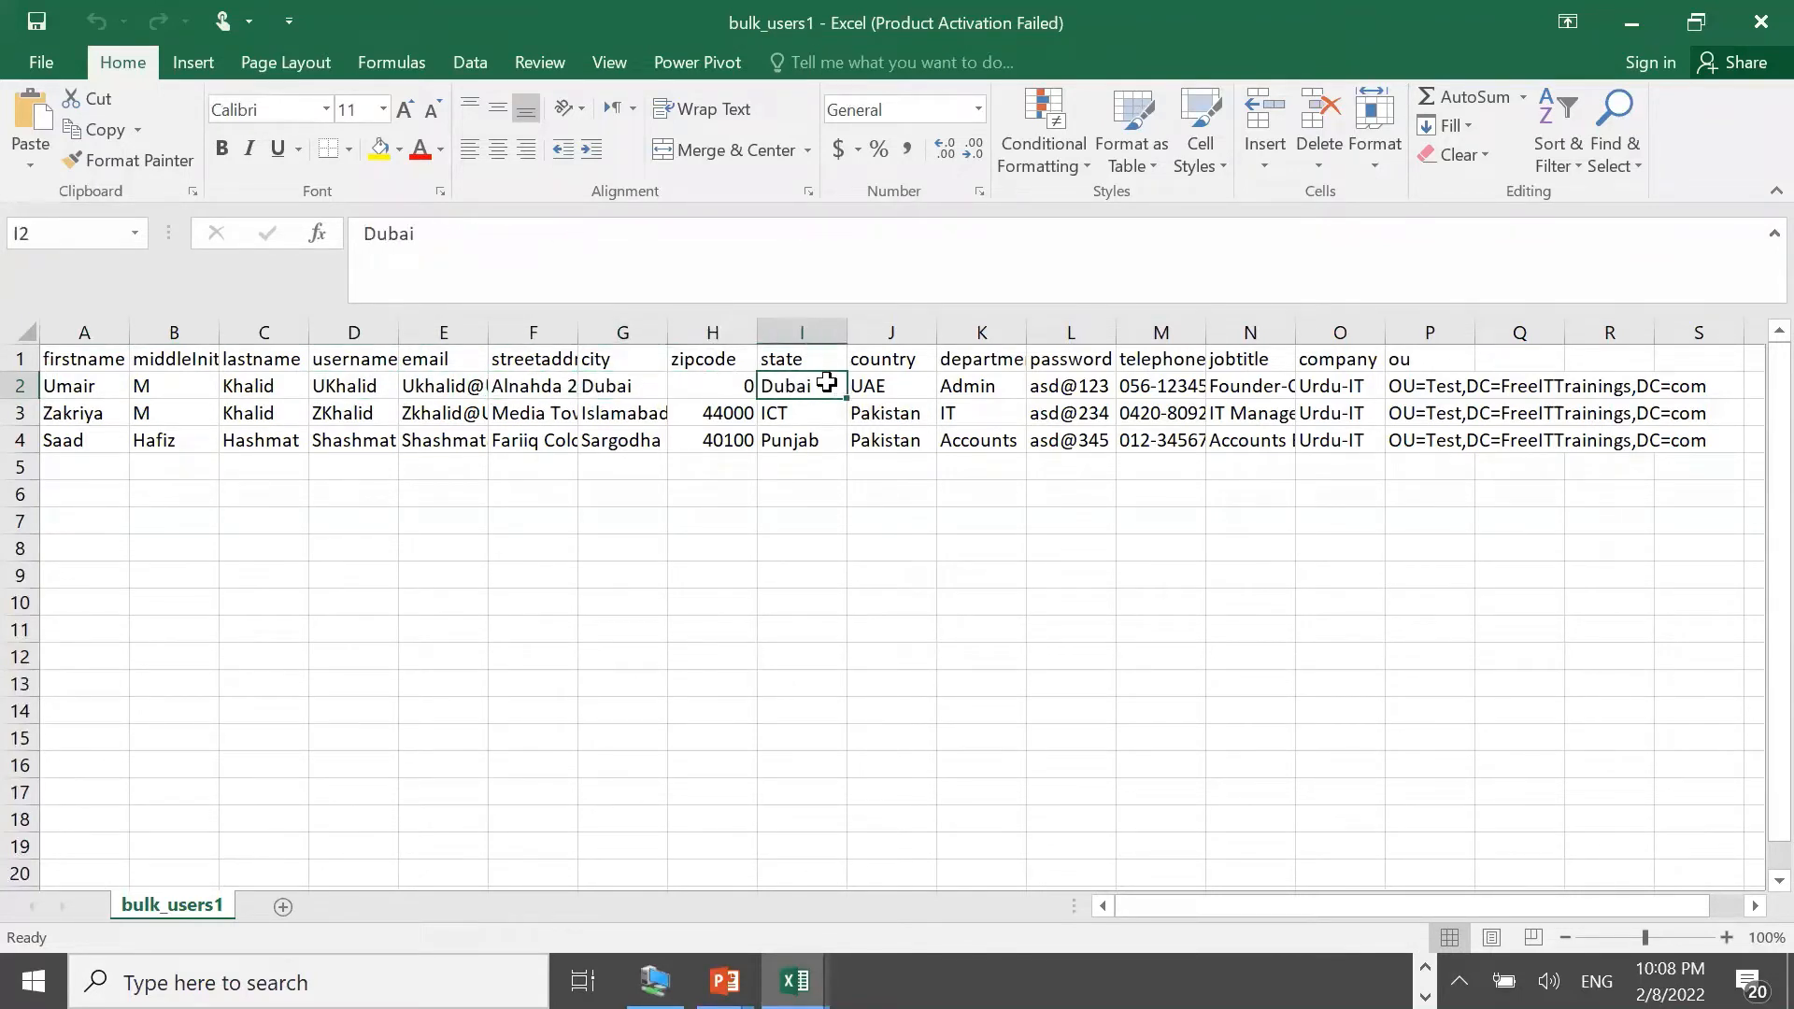
click(894, 387)
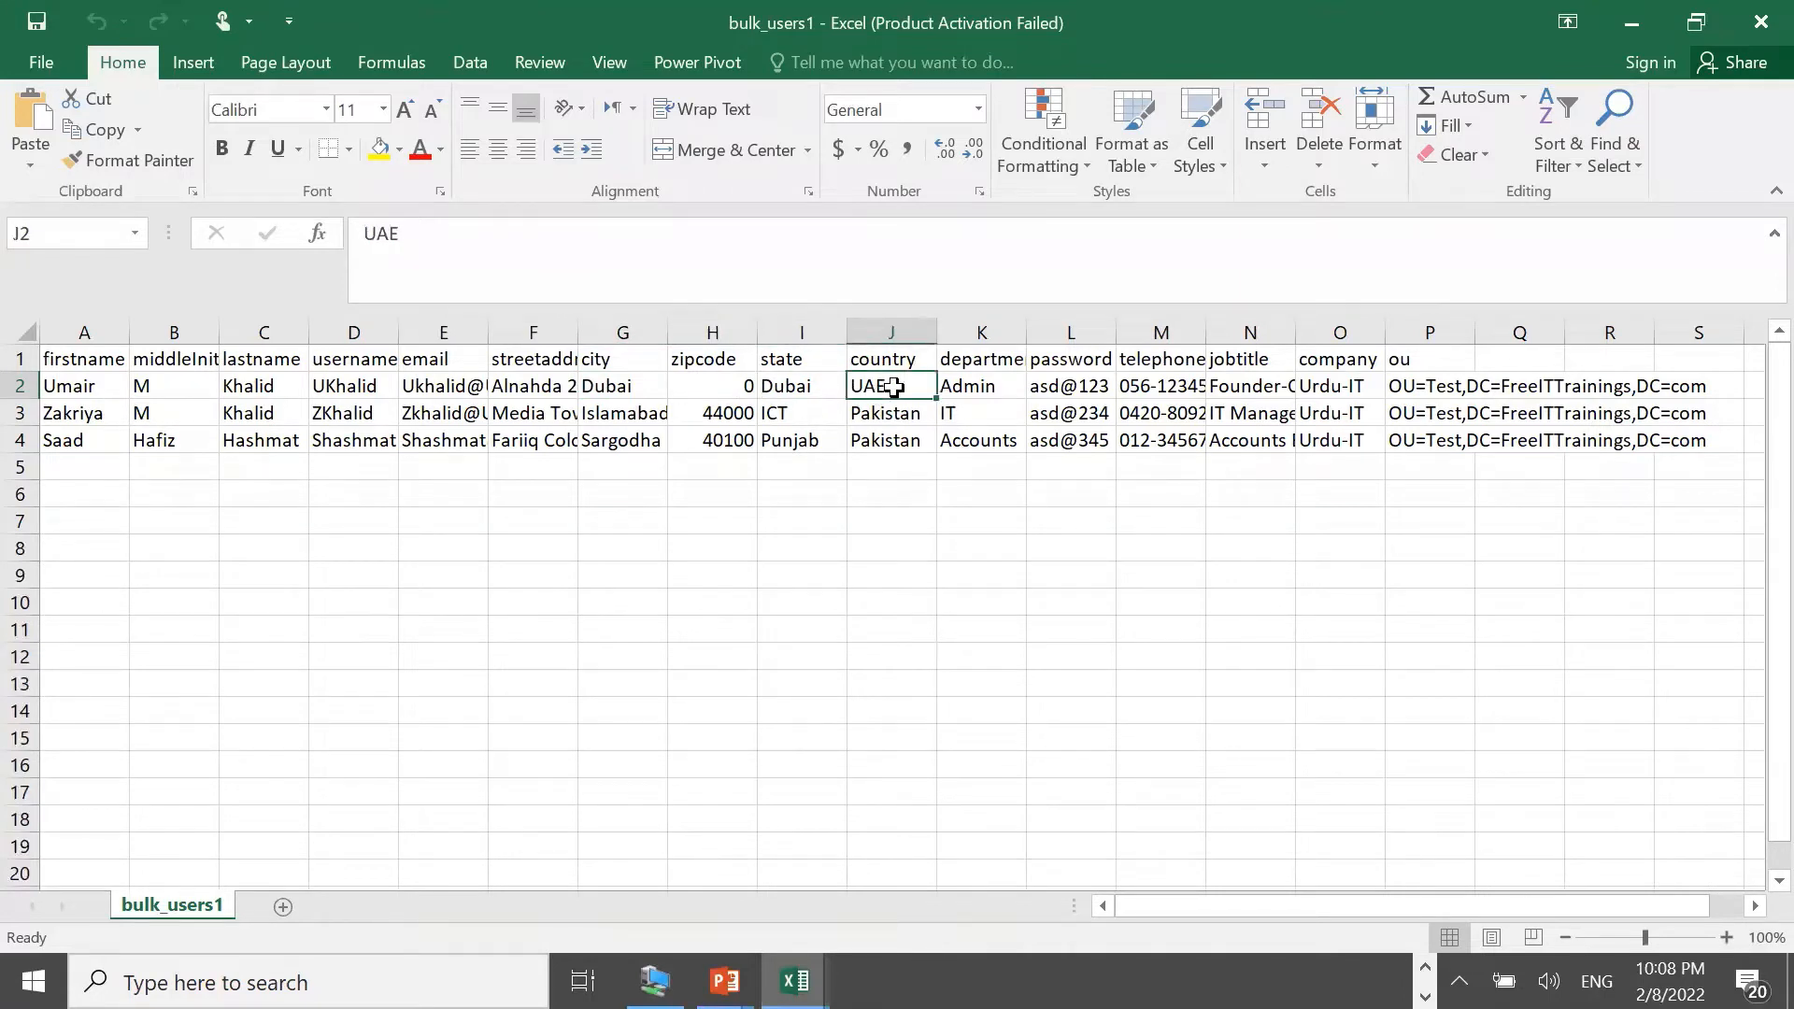
Check the first user's department, password, telephone, job title, company Urdu-IT and OU, then minimise Excel
click(970, 386)
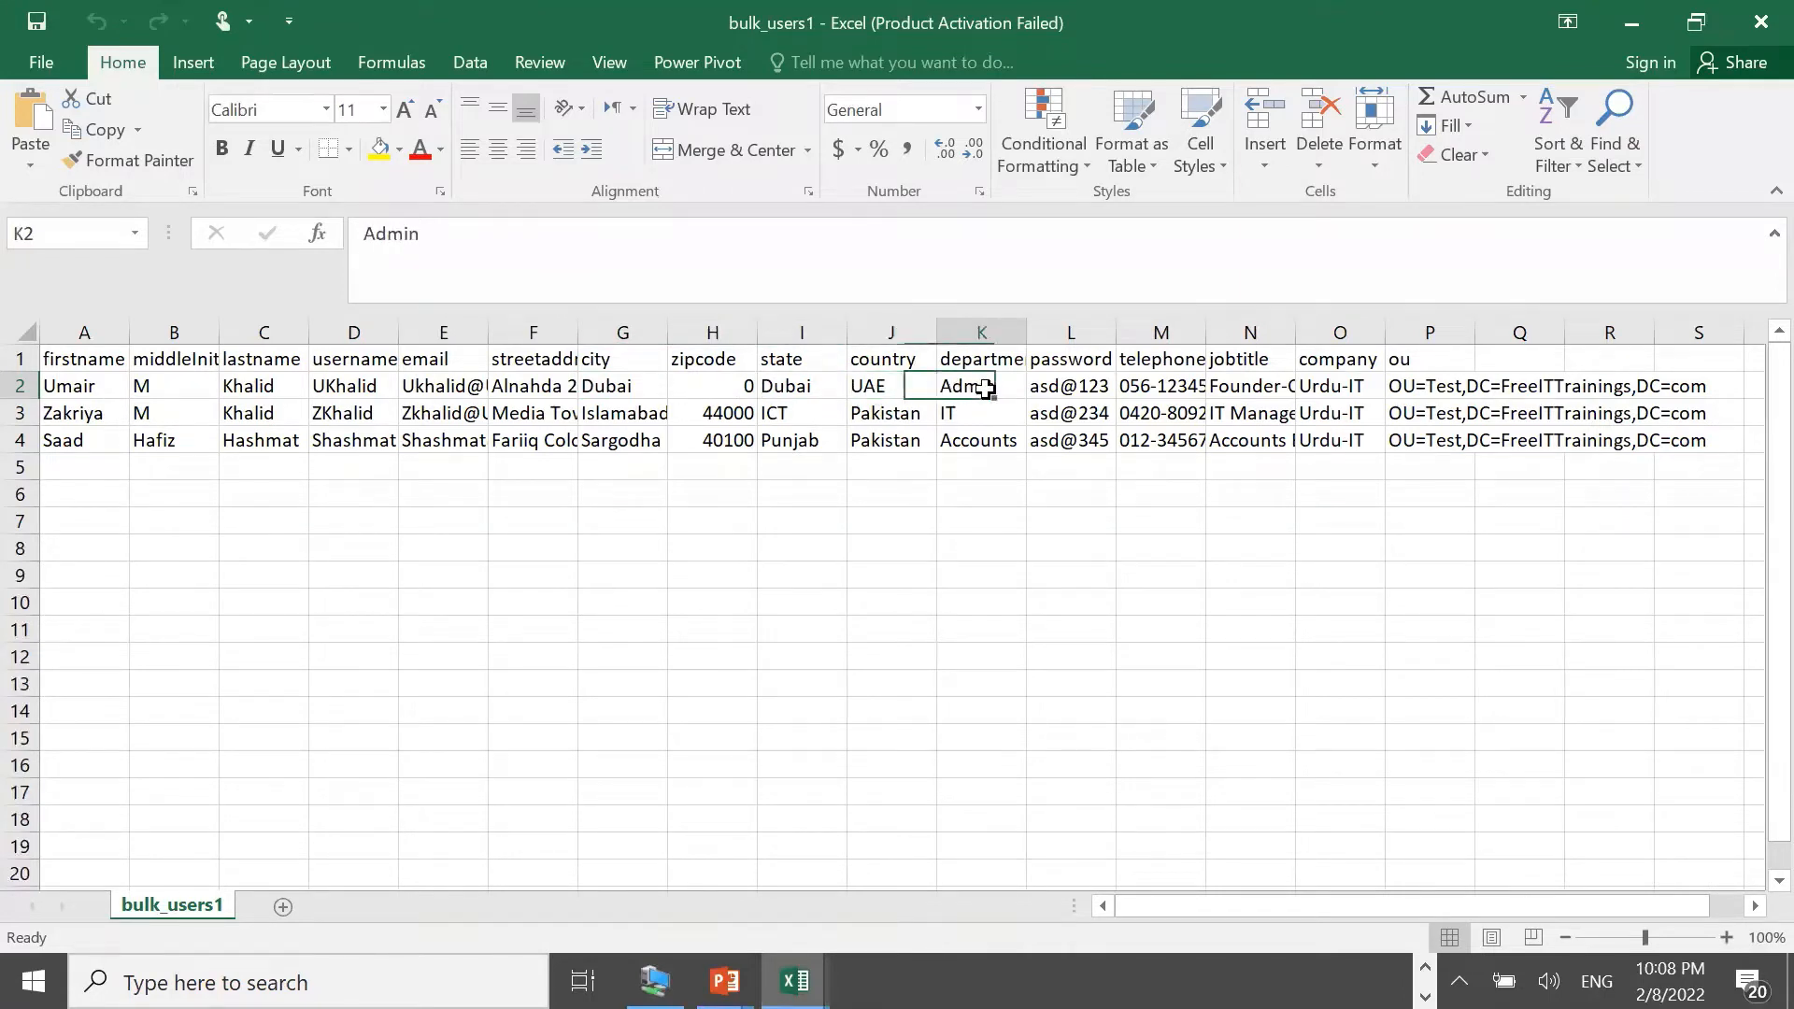
click(1071, 389)
click(1154, 387)
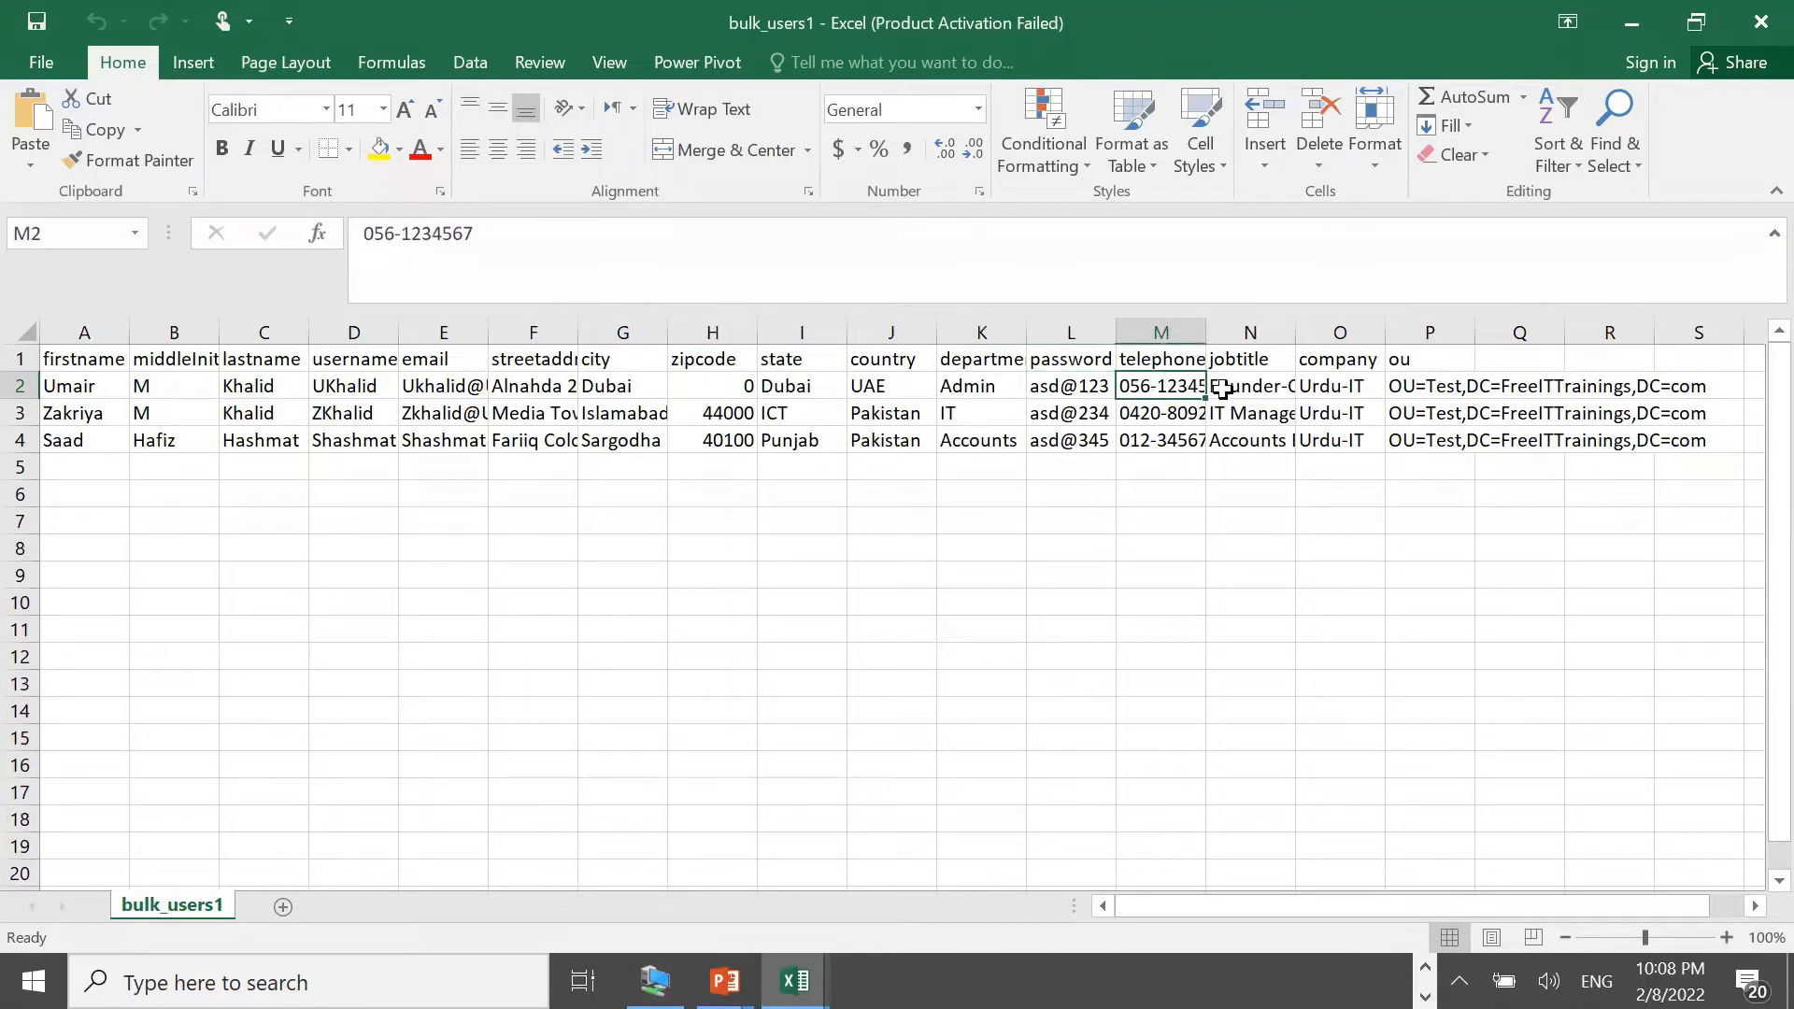
click(1260, 390)
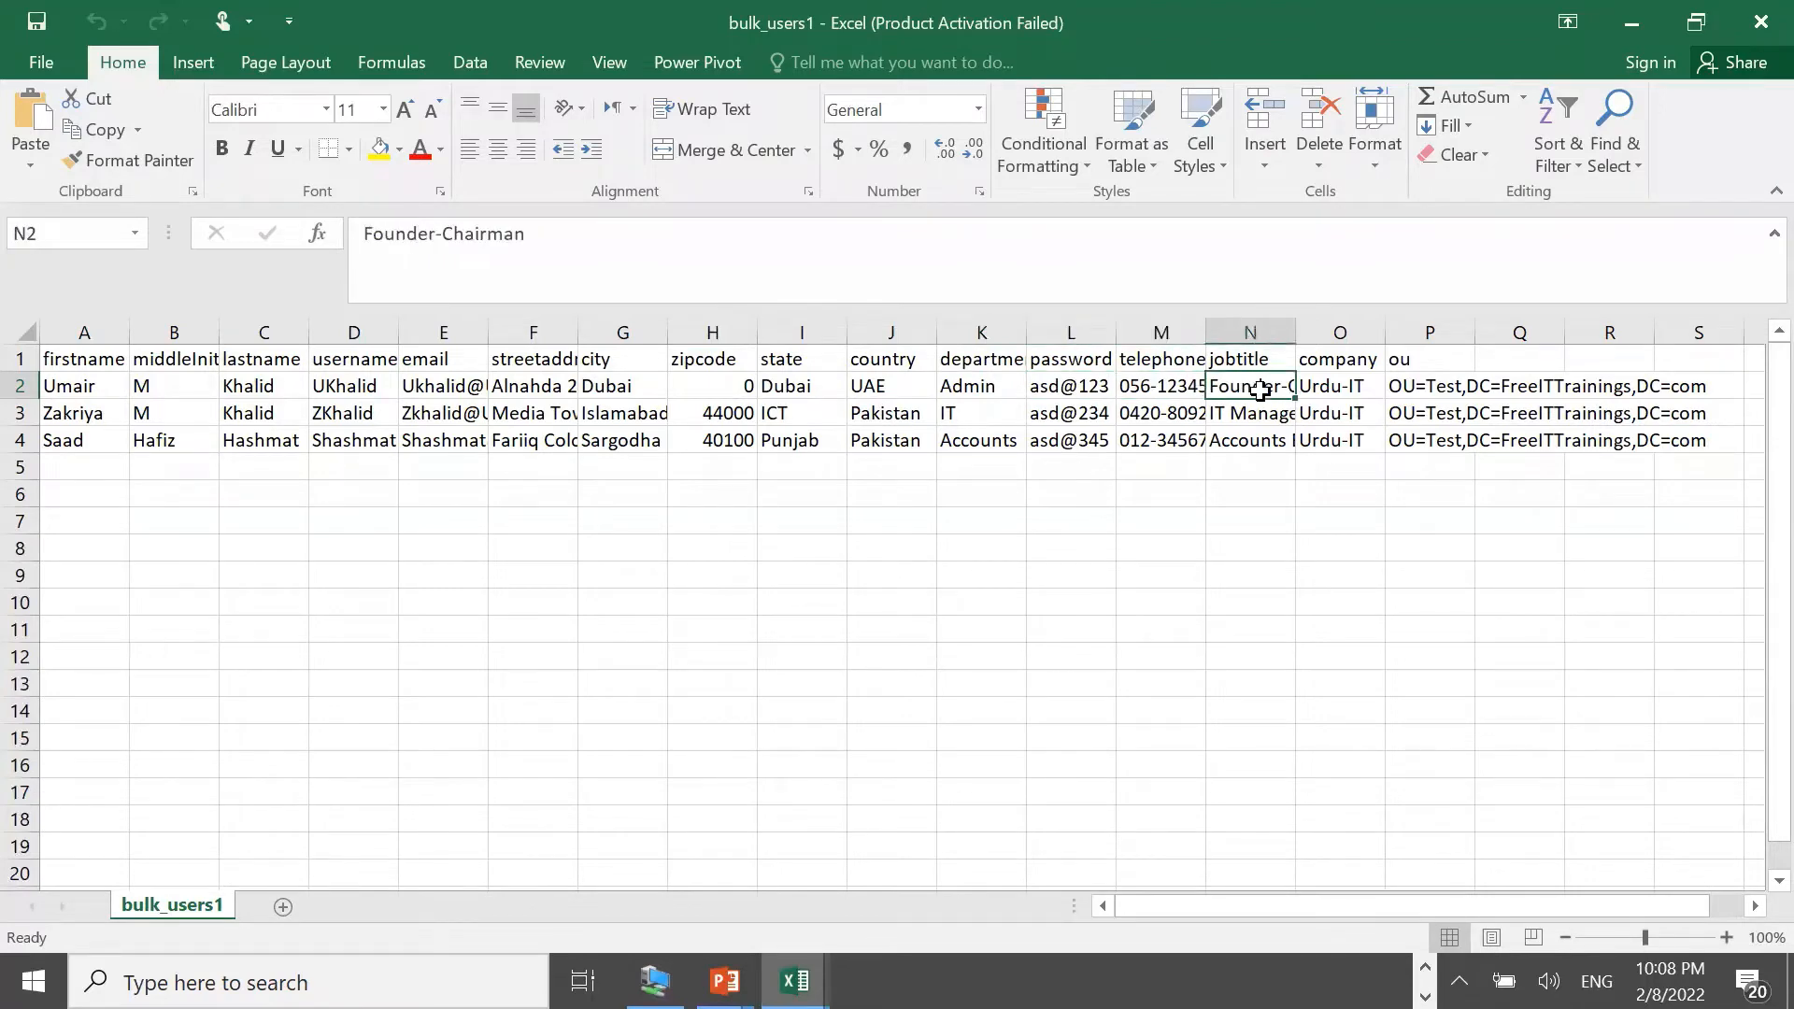
click(1343, 386)
click(1418, 387)
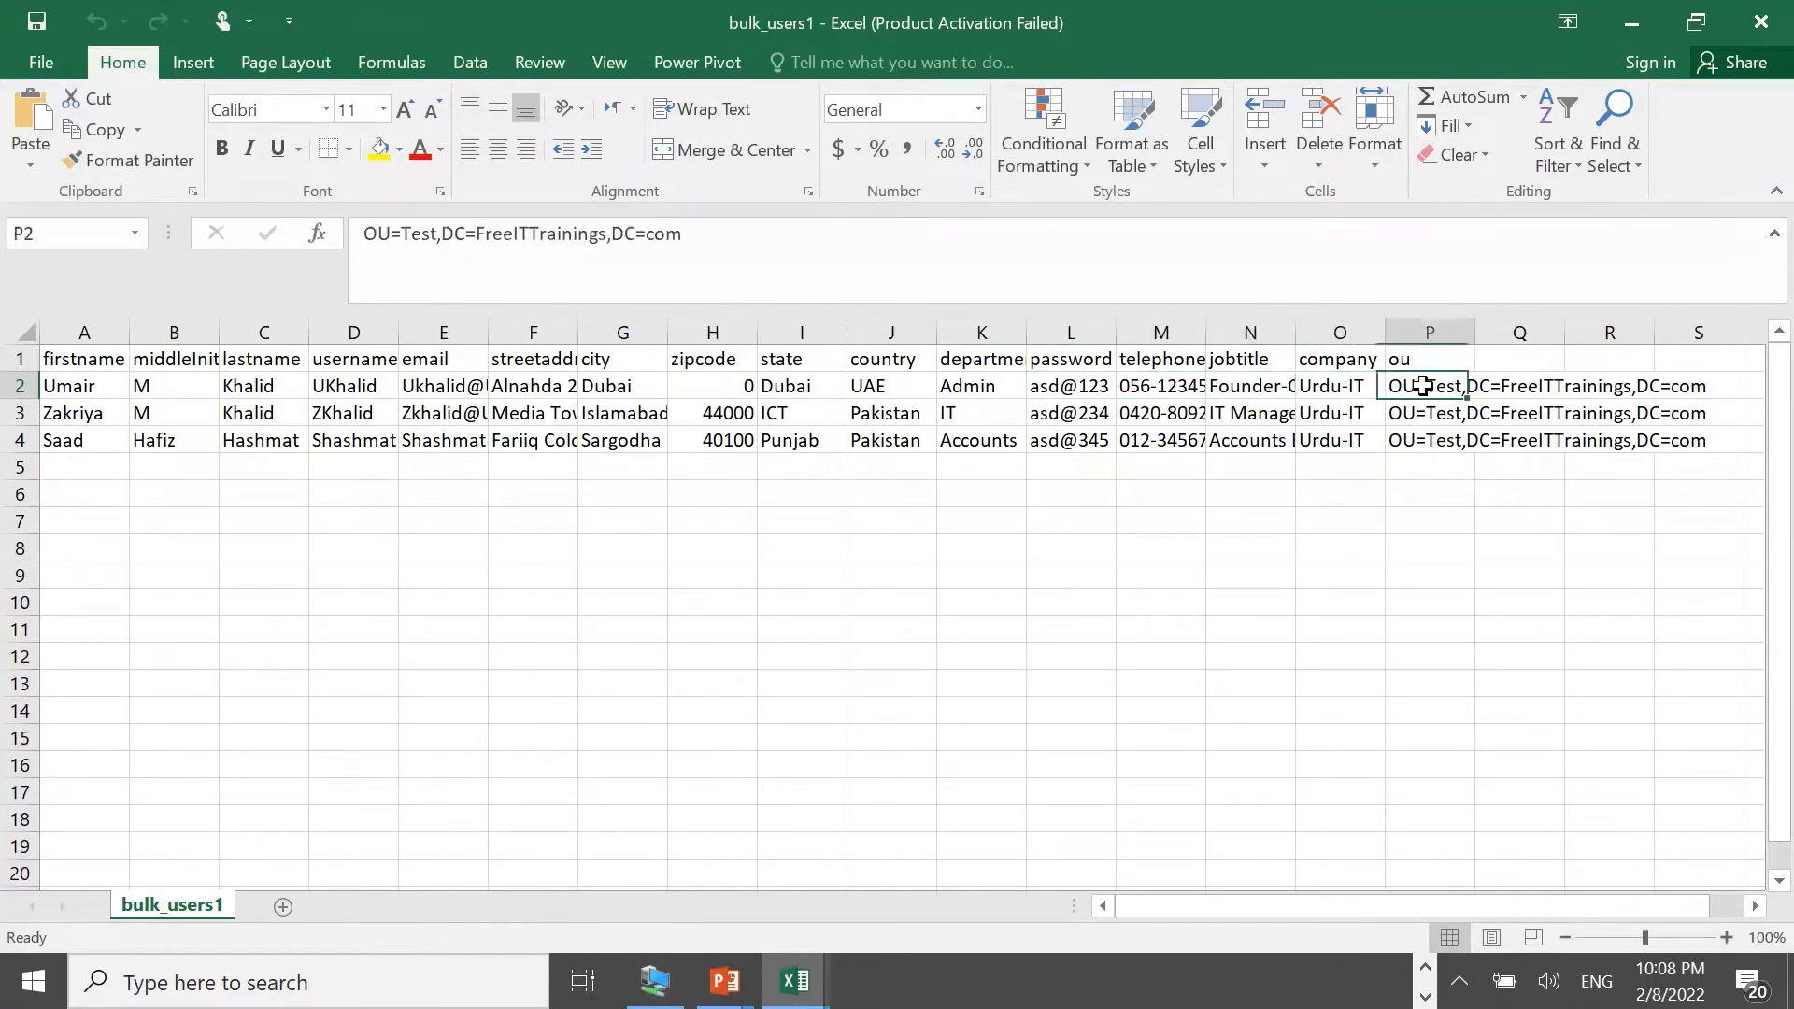
click(1427, 486)
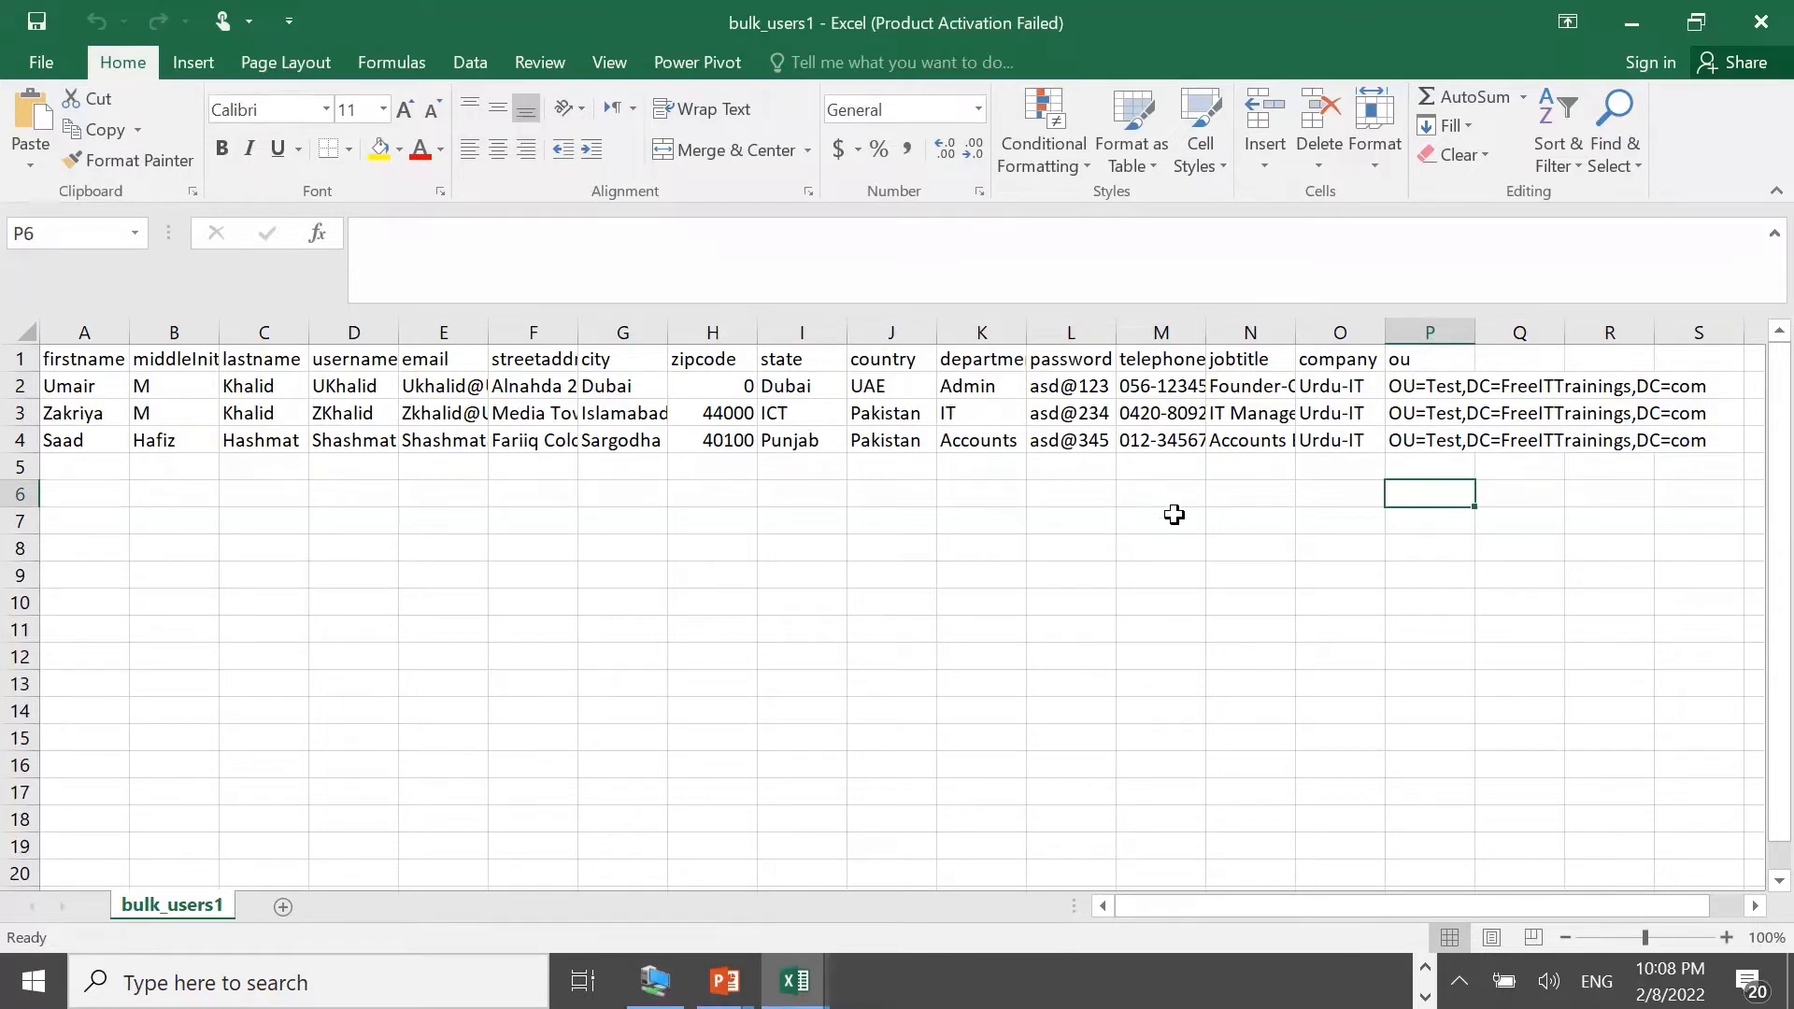
click(1630, 21)
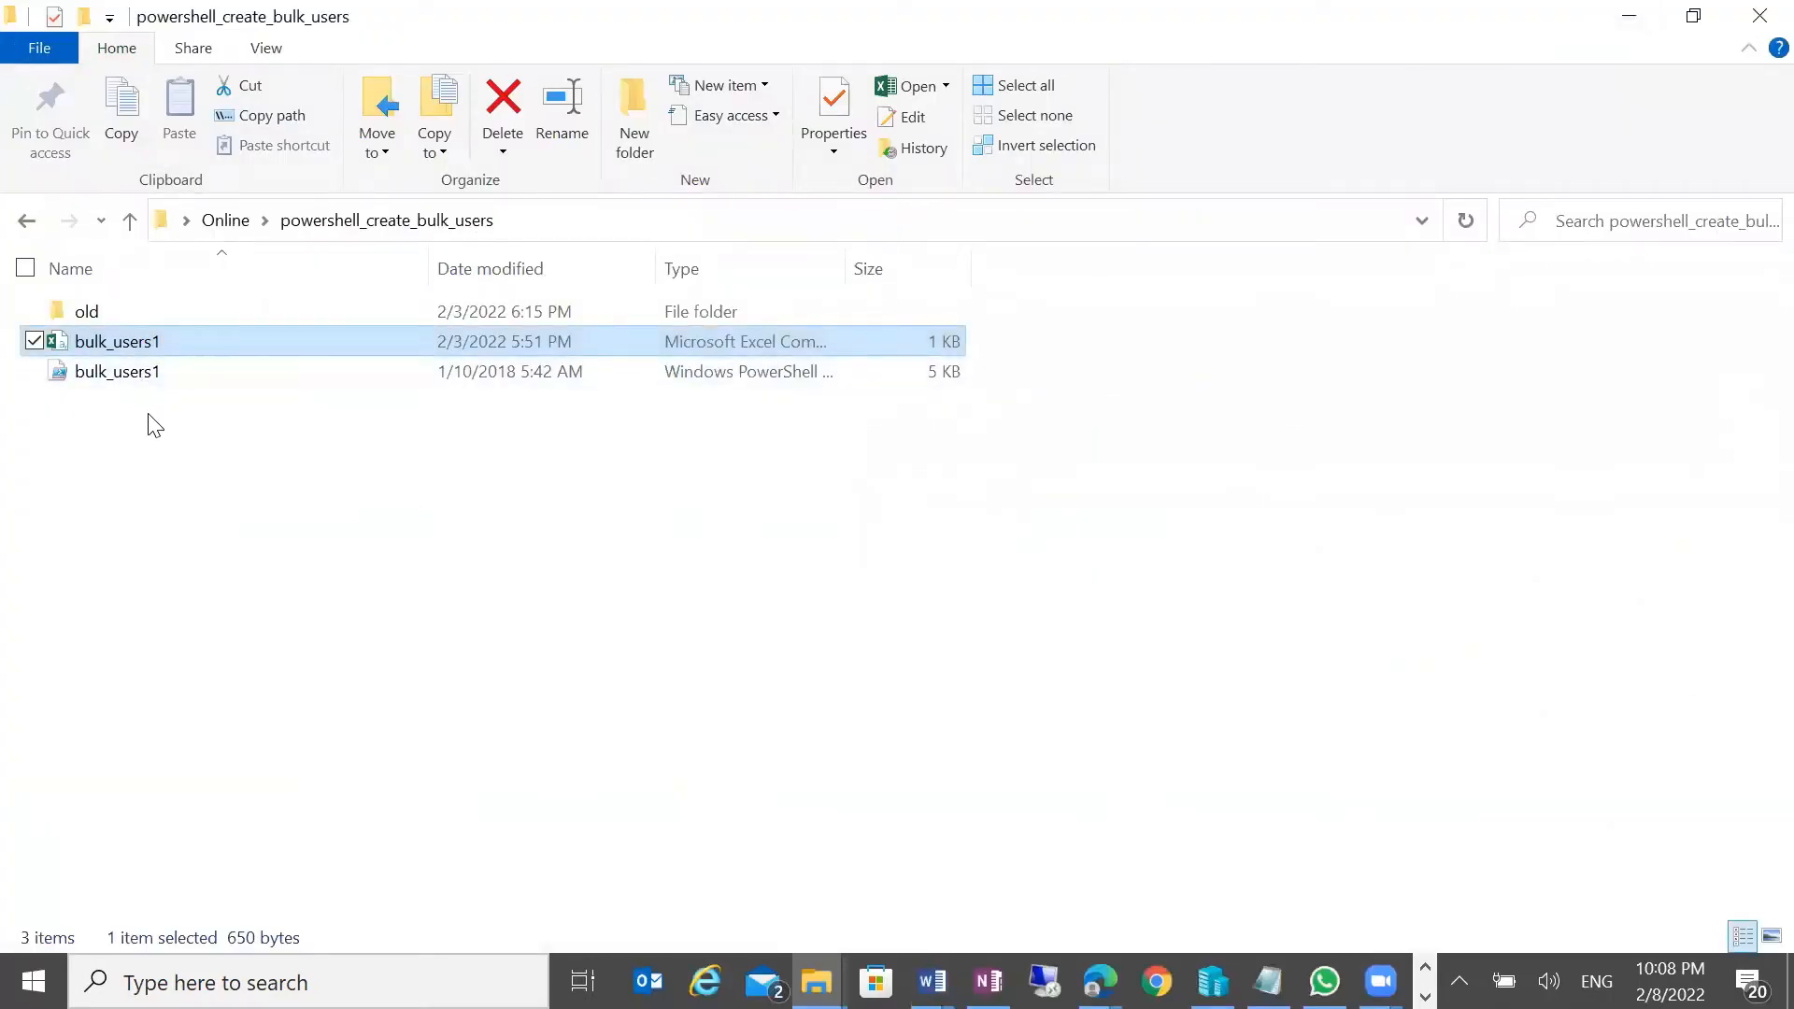
Copy both bulk_users1 files, the CSV and the script, from the host folder
drag(148, 418, 85, 354)
right_click(86, 353)
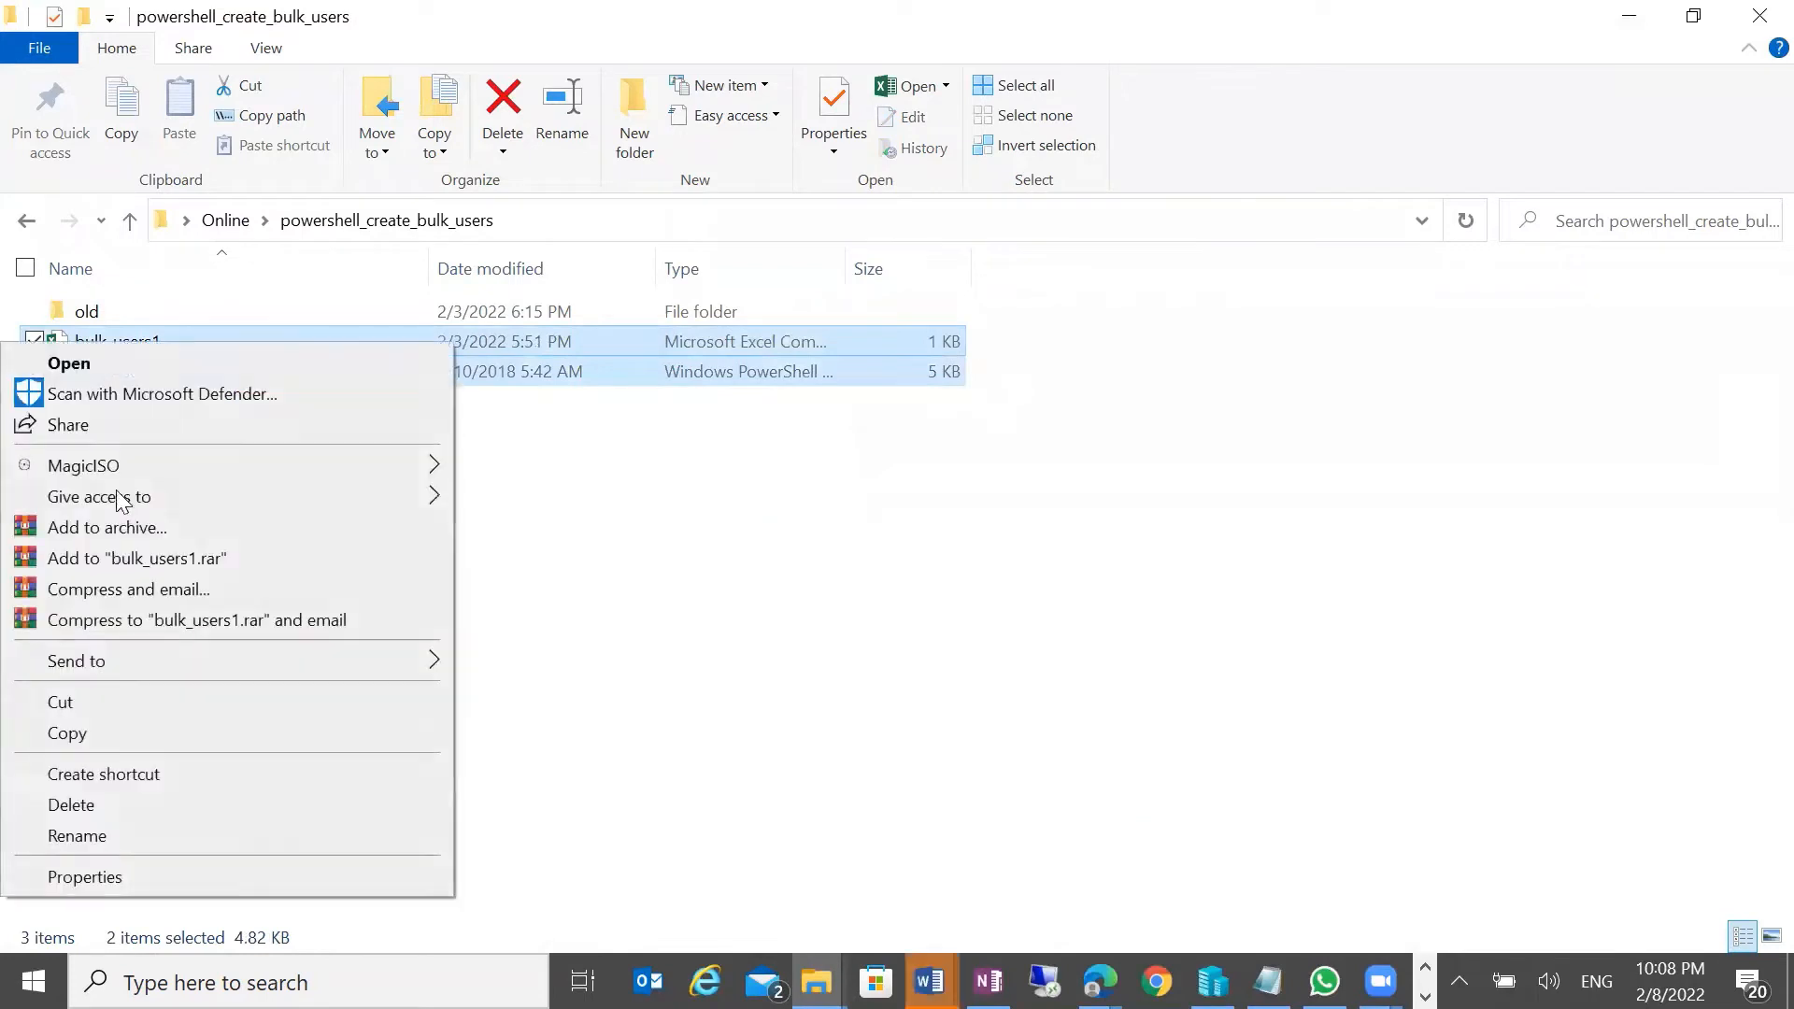
click(1414, 906)
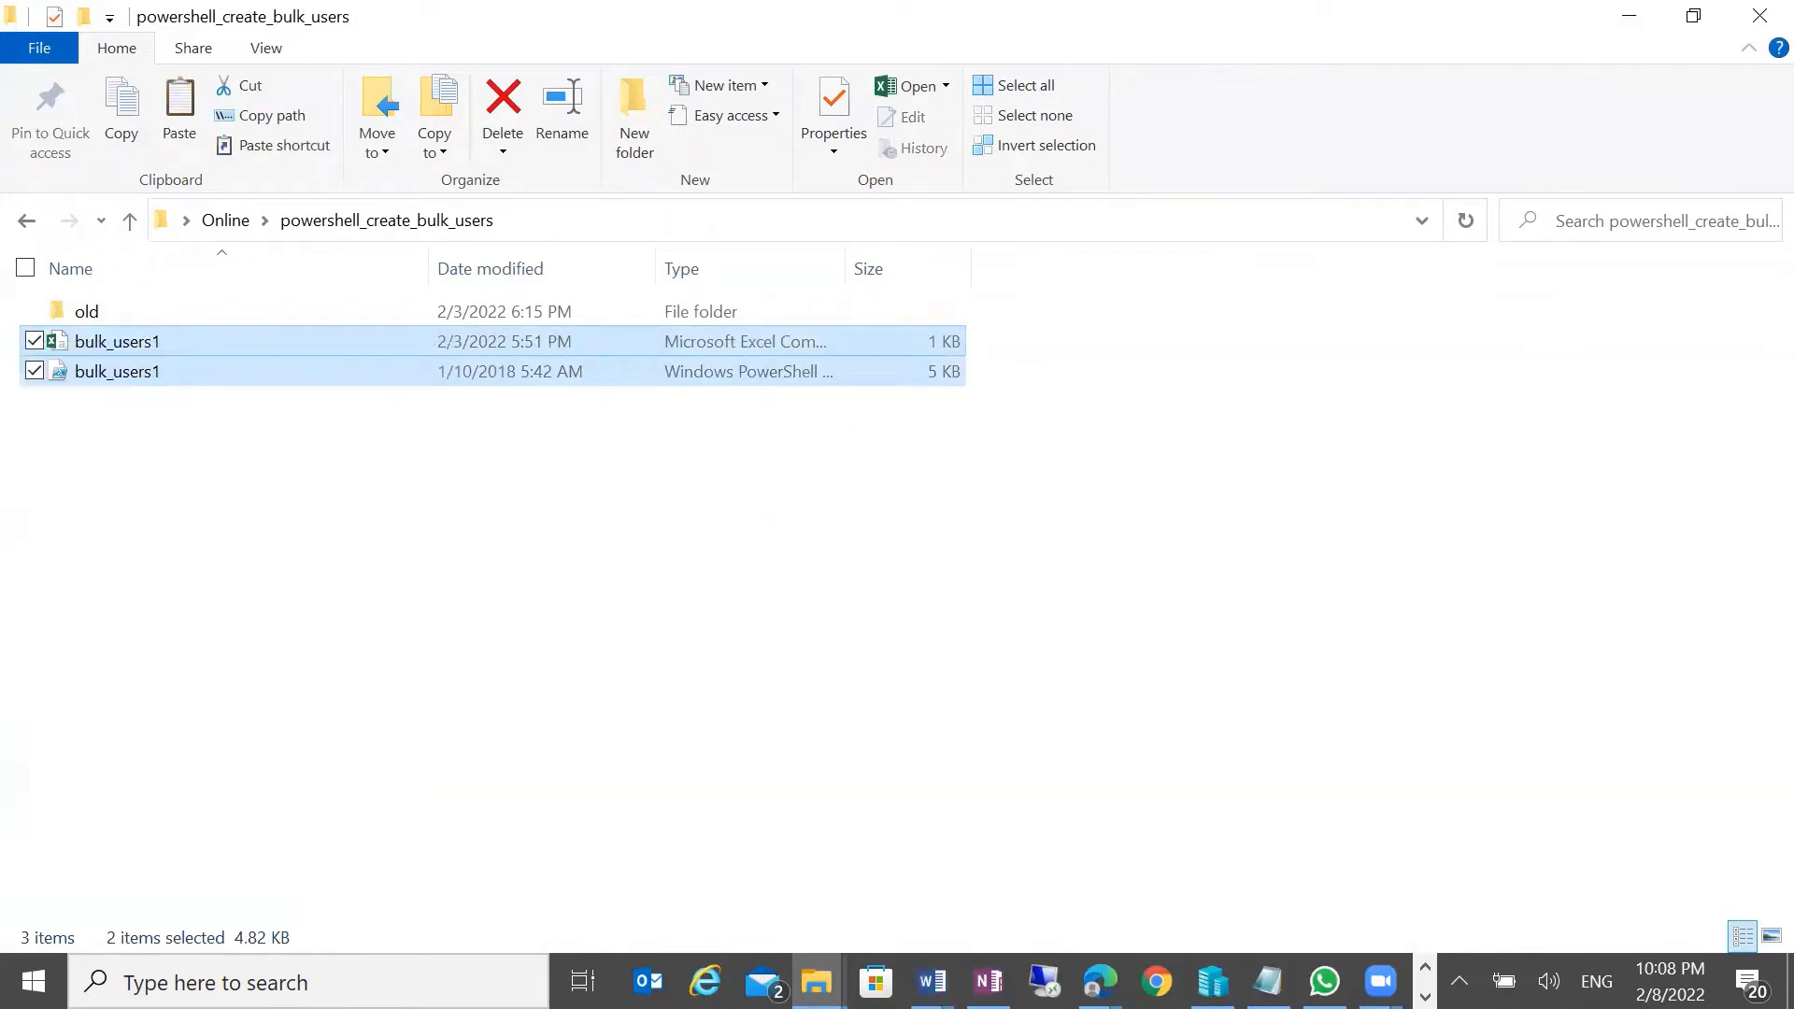
Paste them into the server's C:\IT folder, keeping the existing files without replacing them
click(1425, 997)
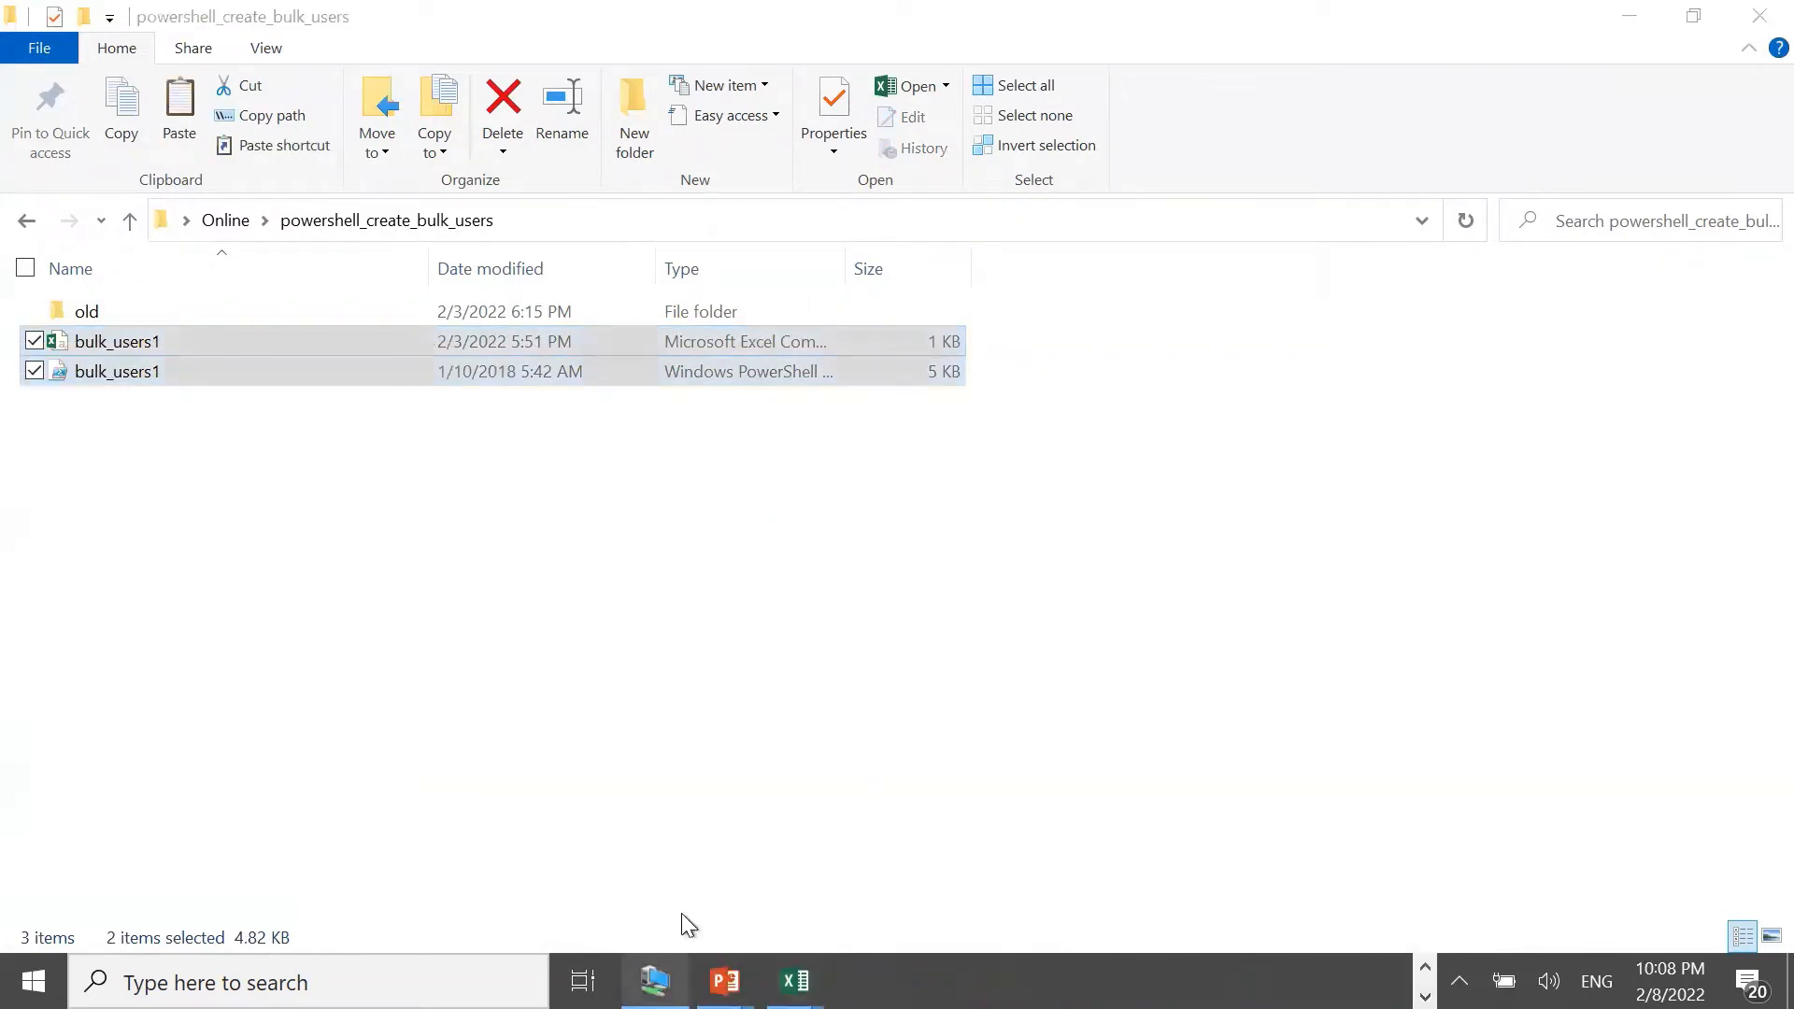
click(654, 980)
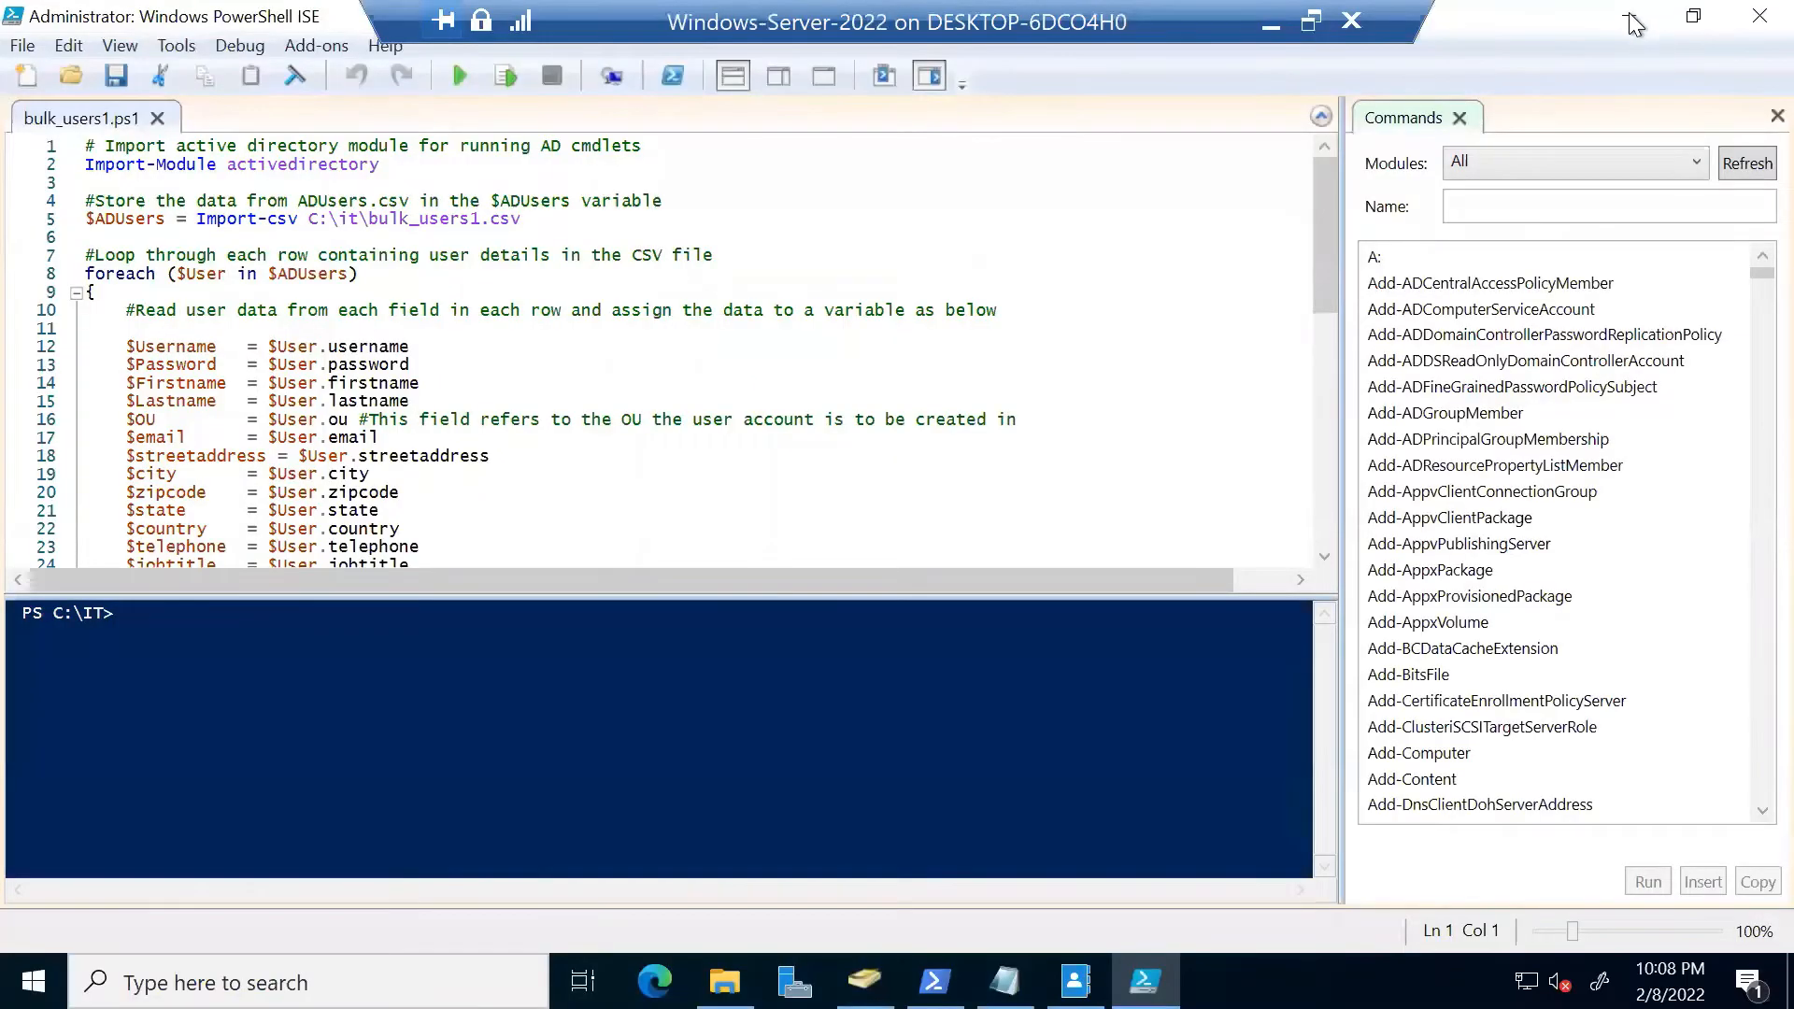
click(1630, 19)
right_click(770, 385)
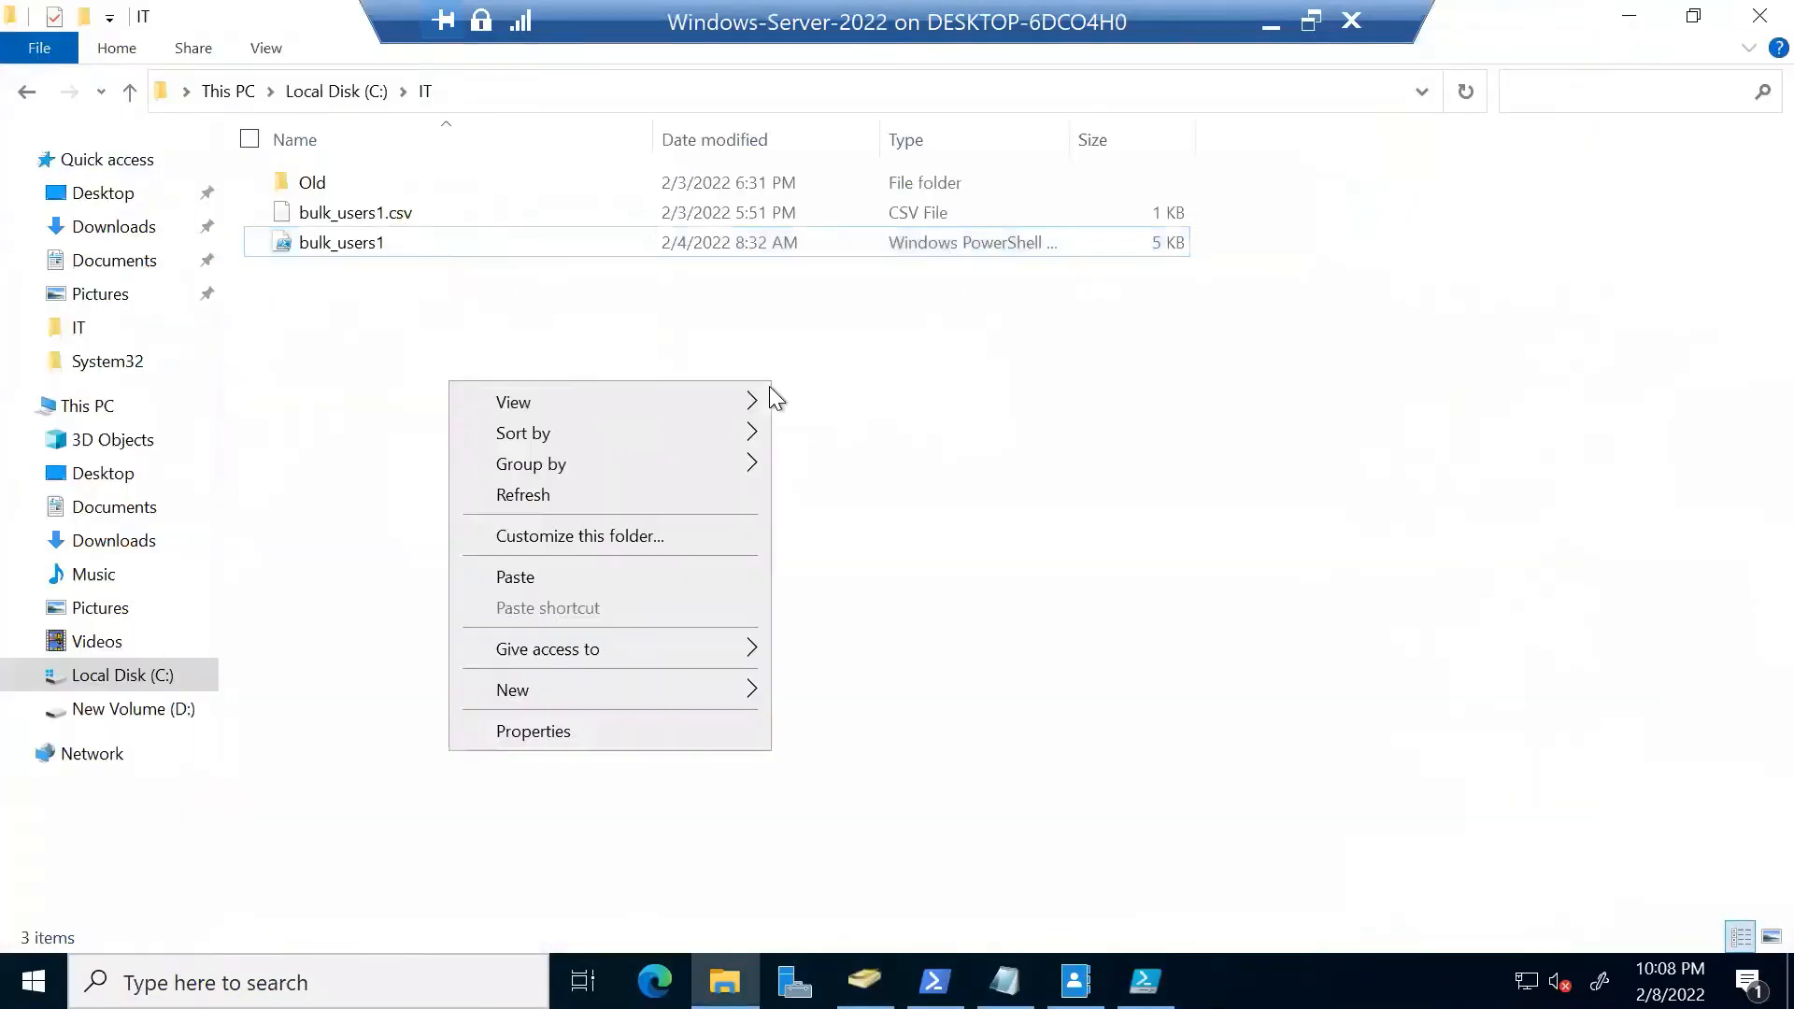
click(592, 576)
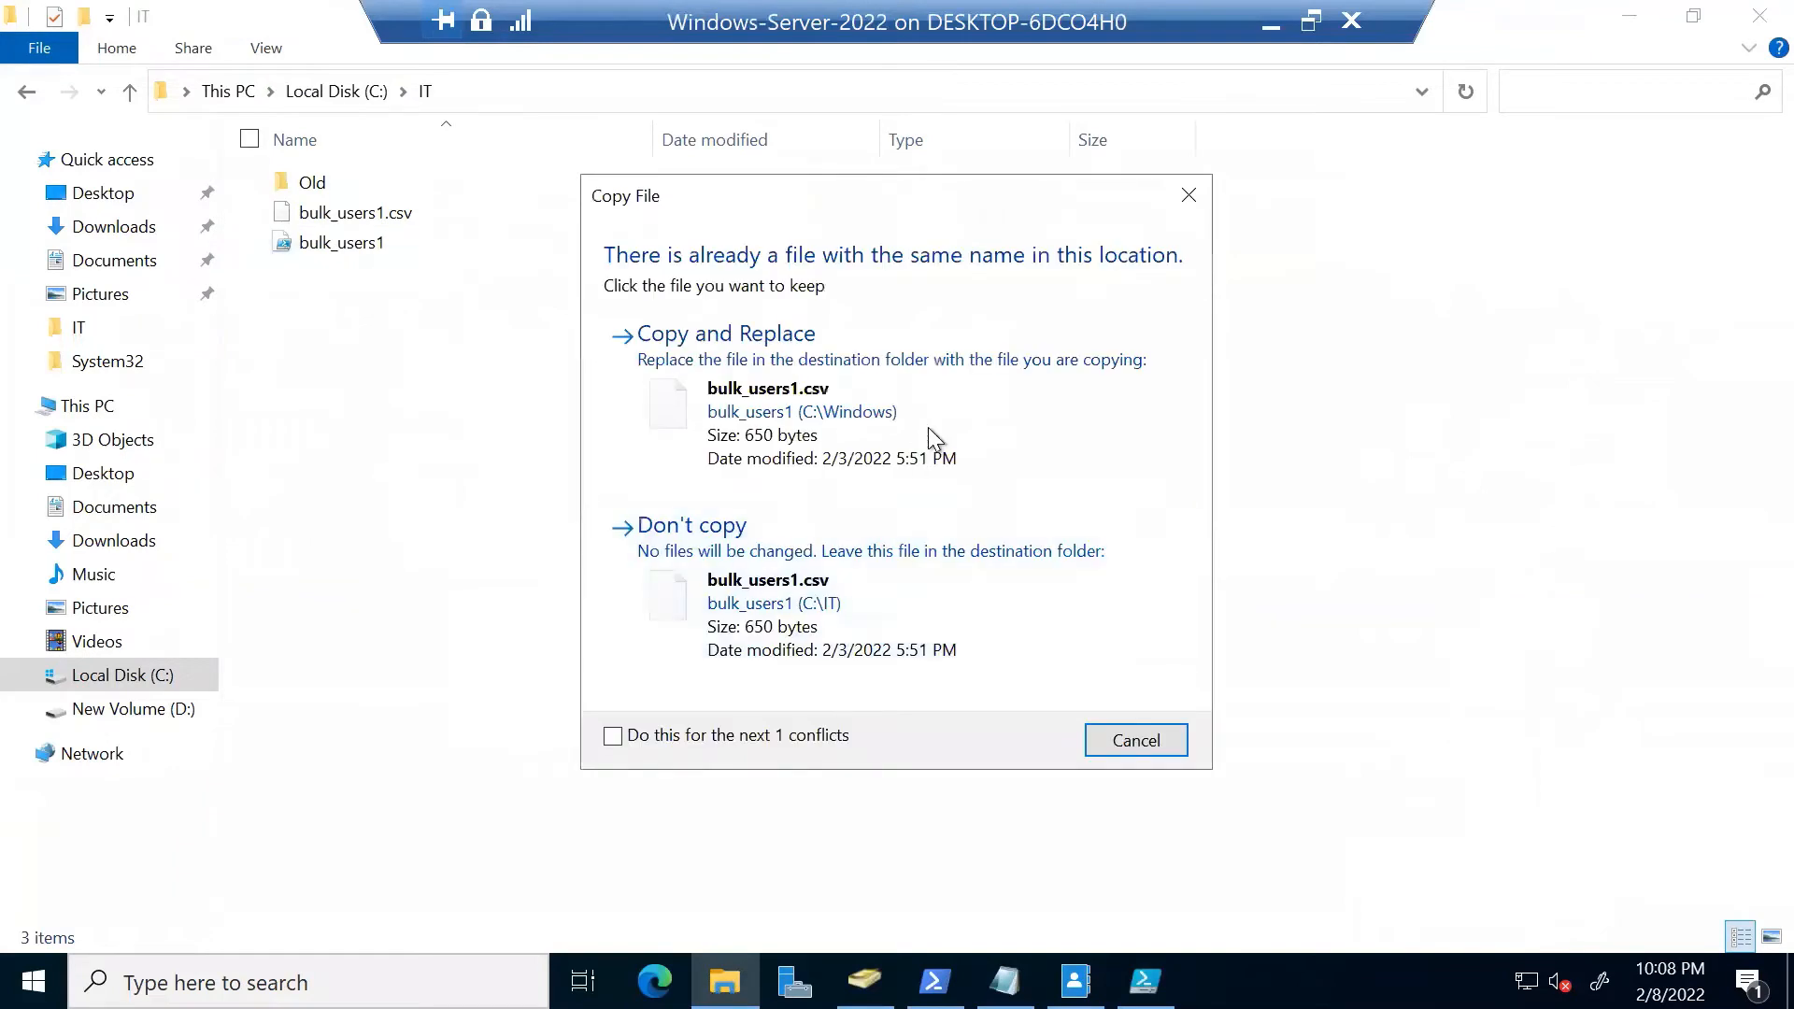
click(1188, 196)
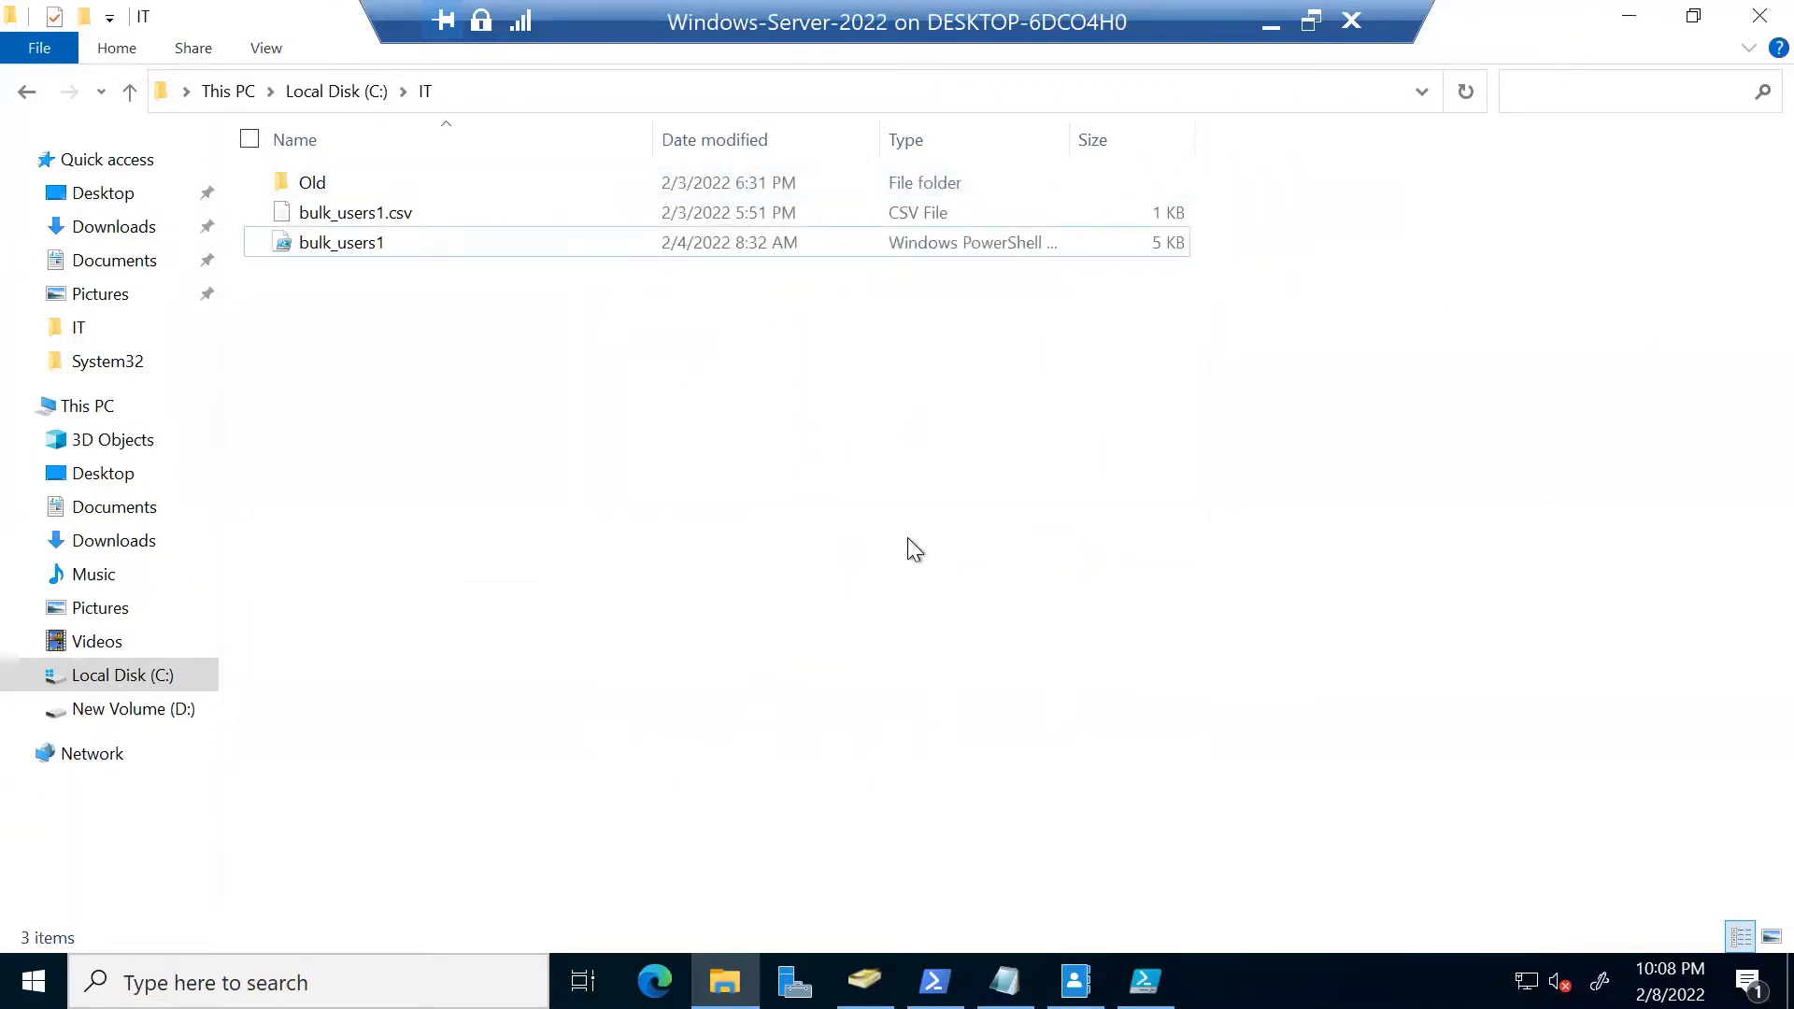
Reopen bulk_users1.ps1 from C:\IT in PowerShell ISE with the Commands pane hidden
mouse_move(1145, 981)
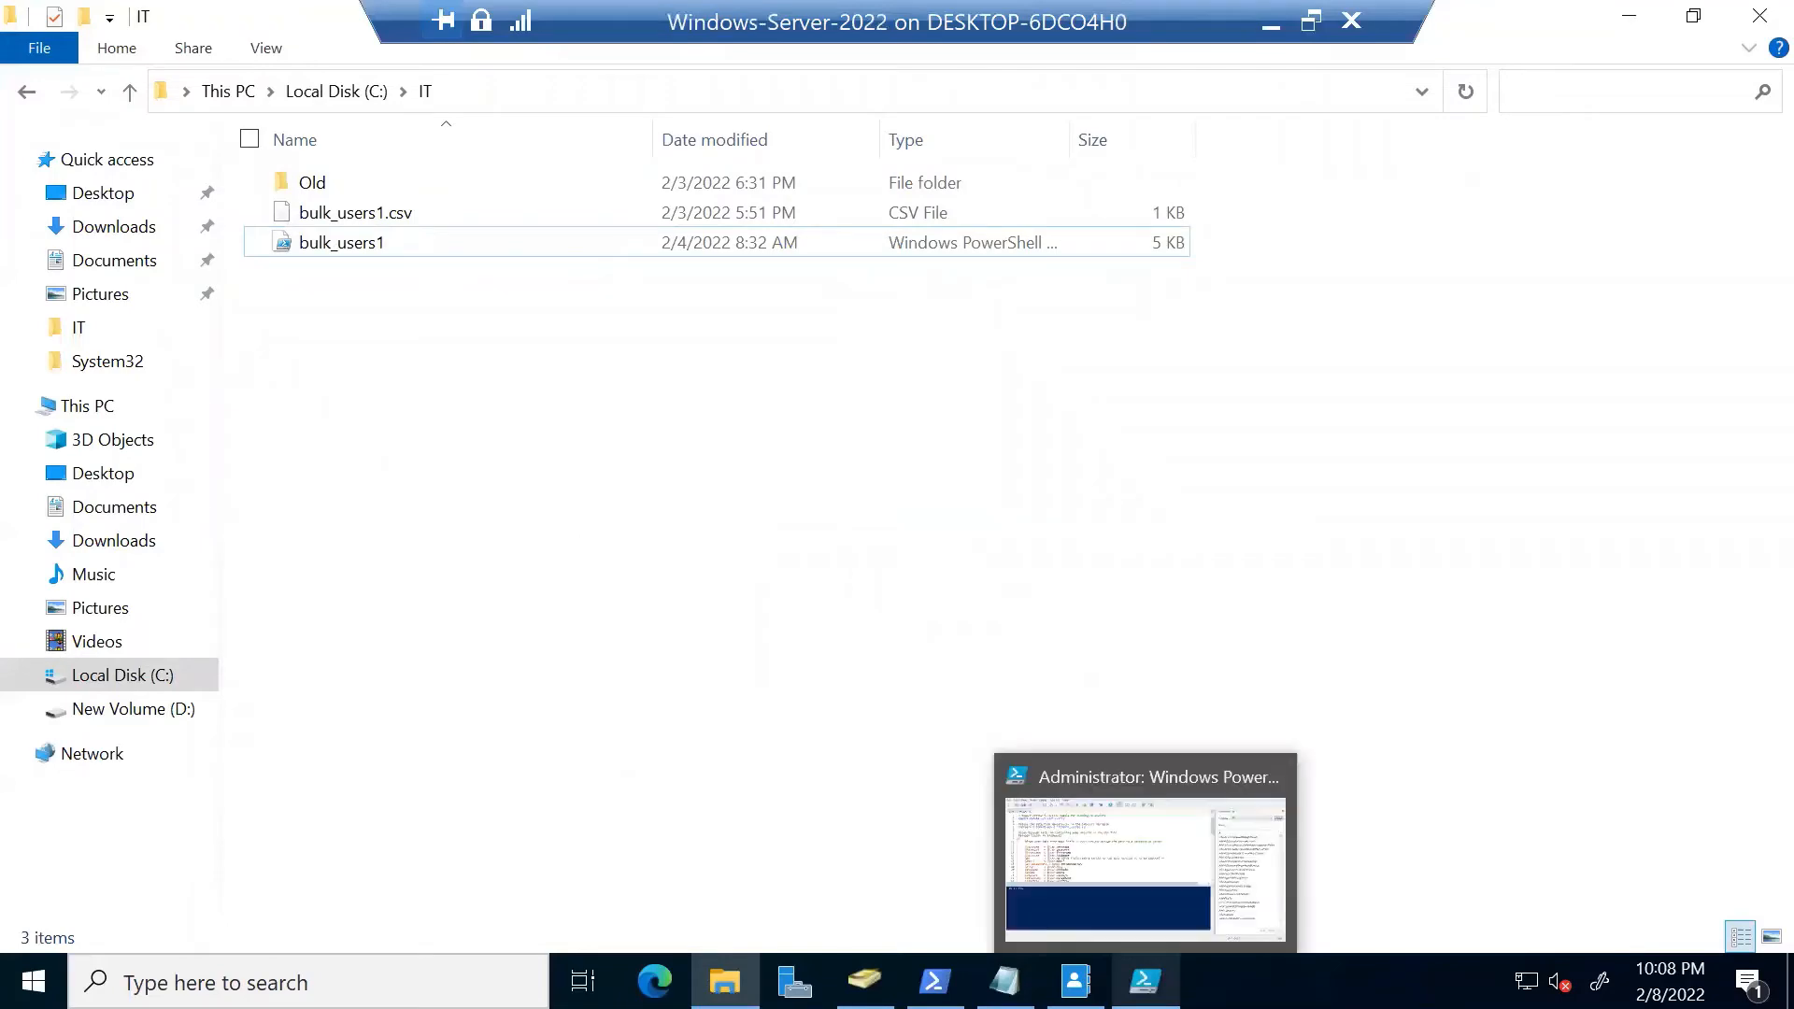
click(1151, 877)
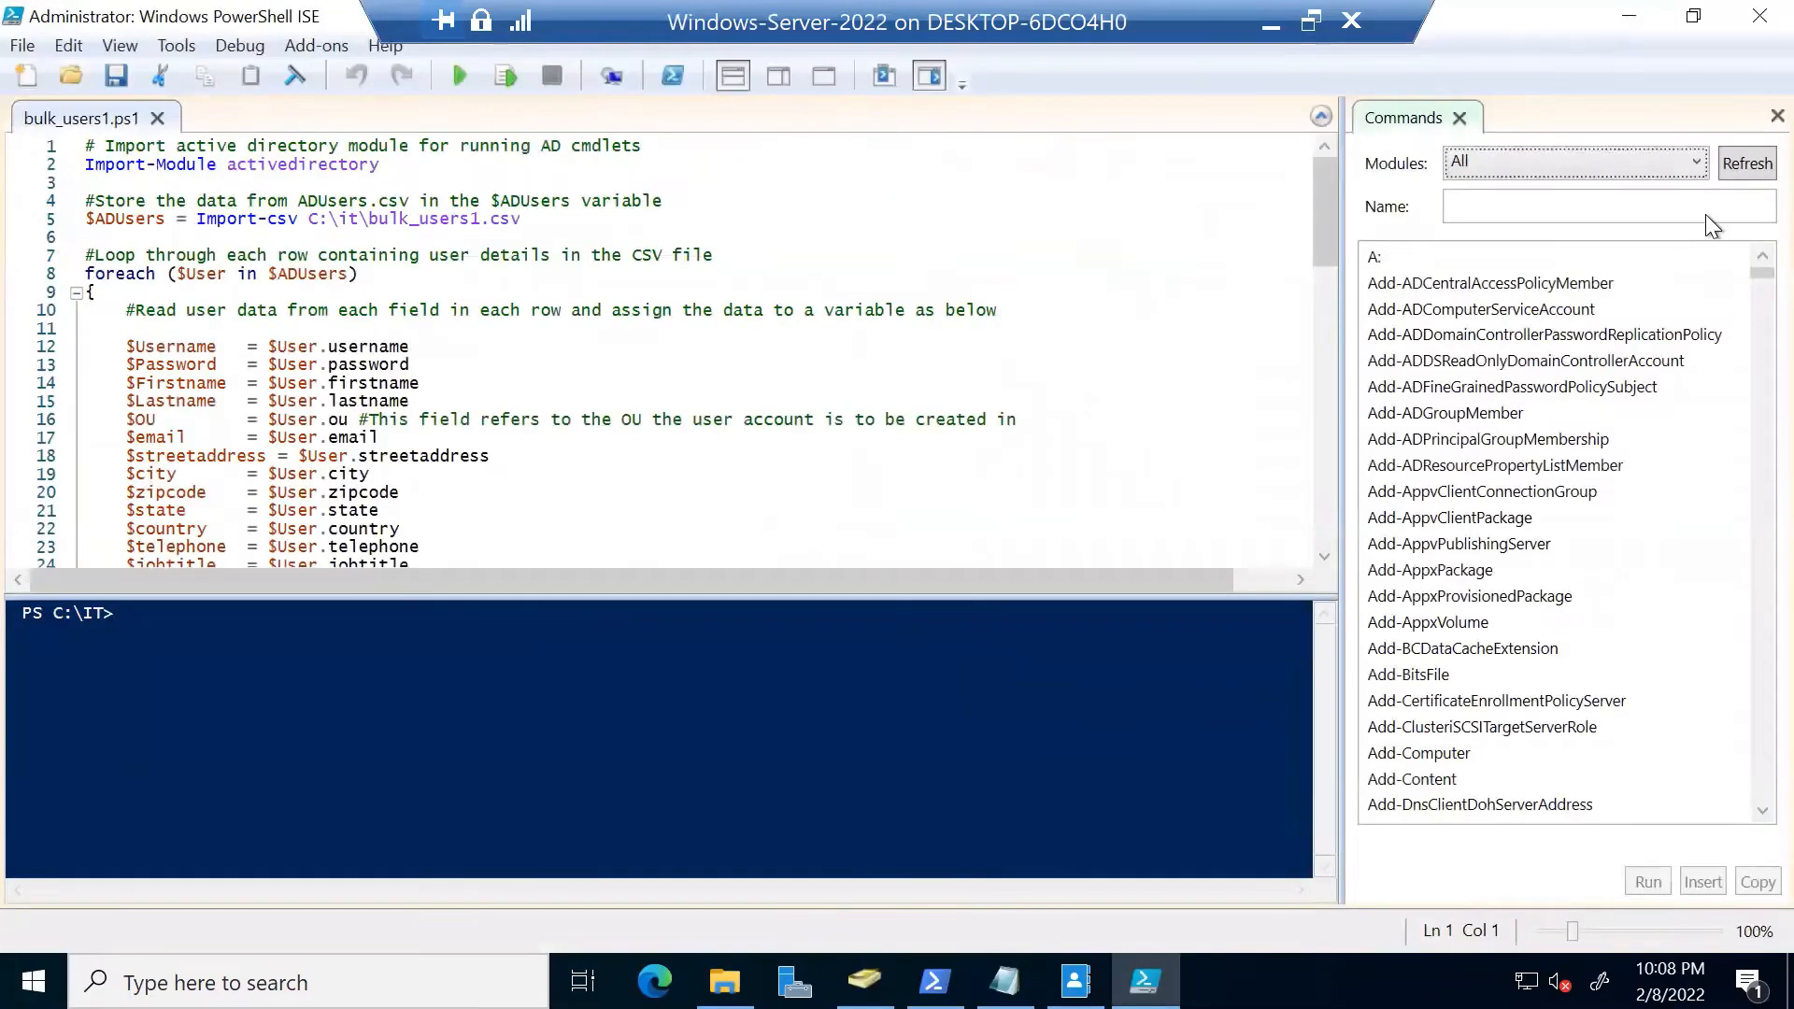
click(1759, 16)
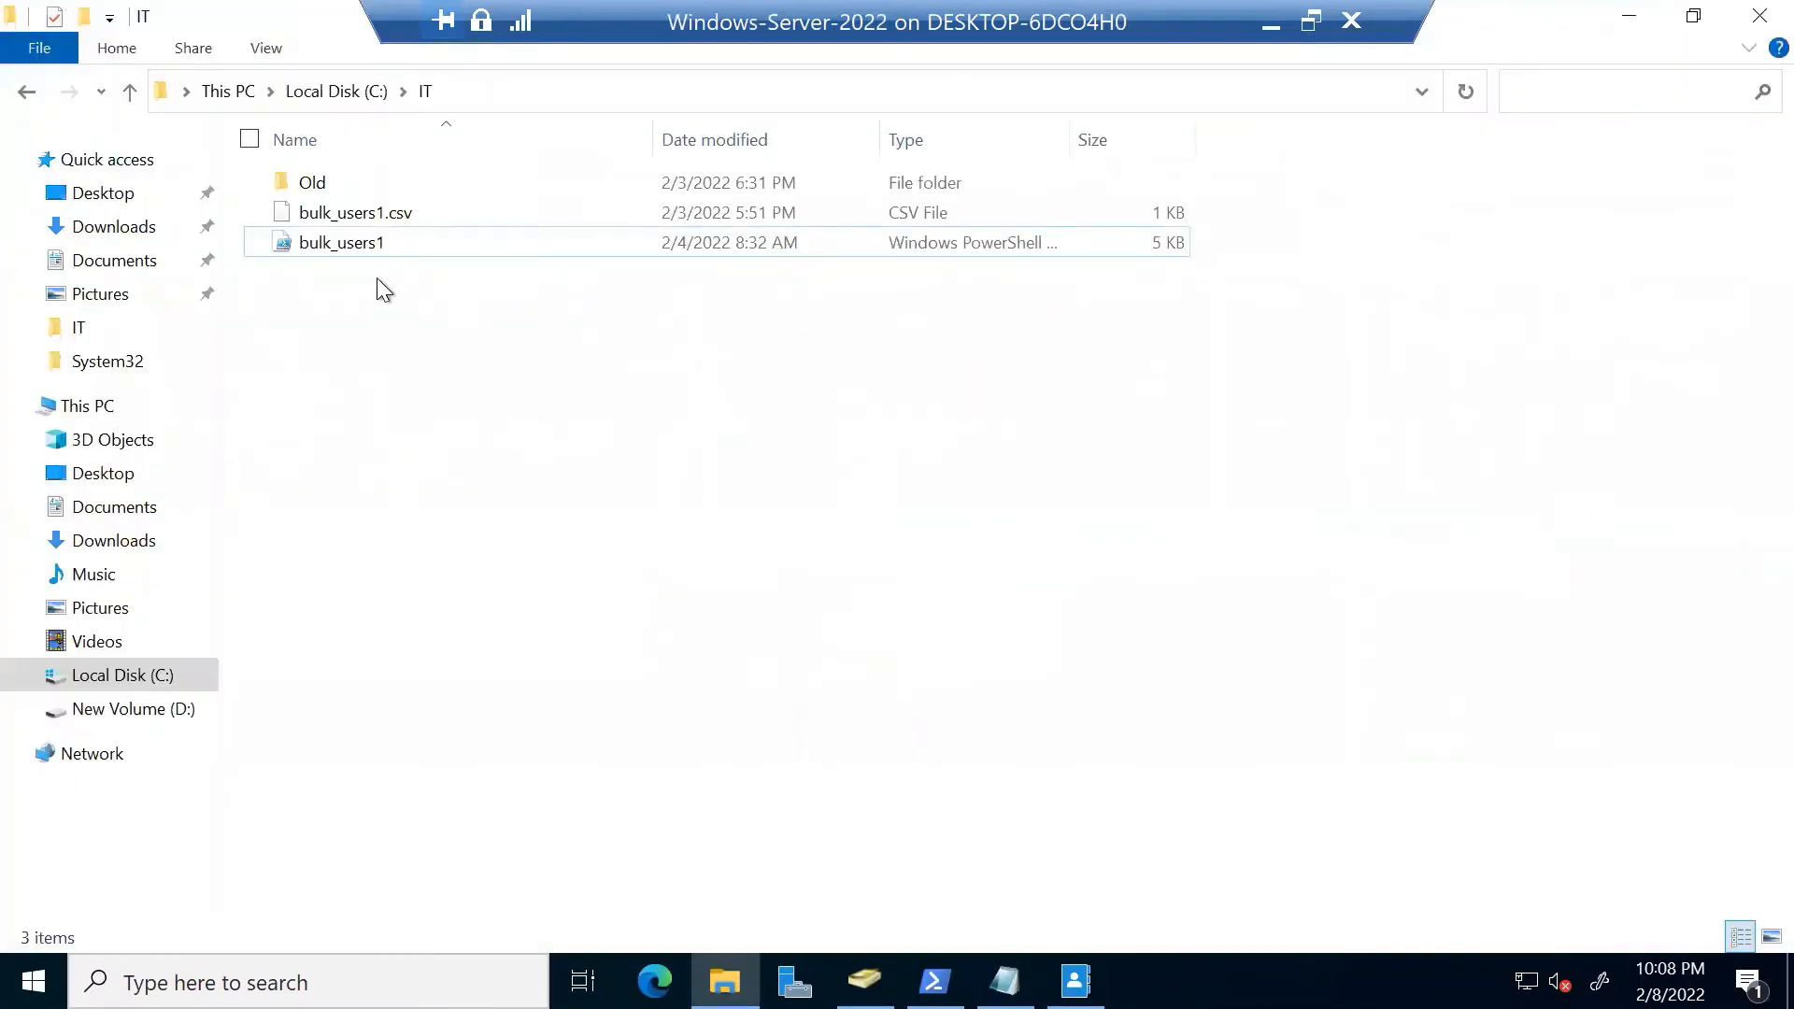
click(367, 244)
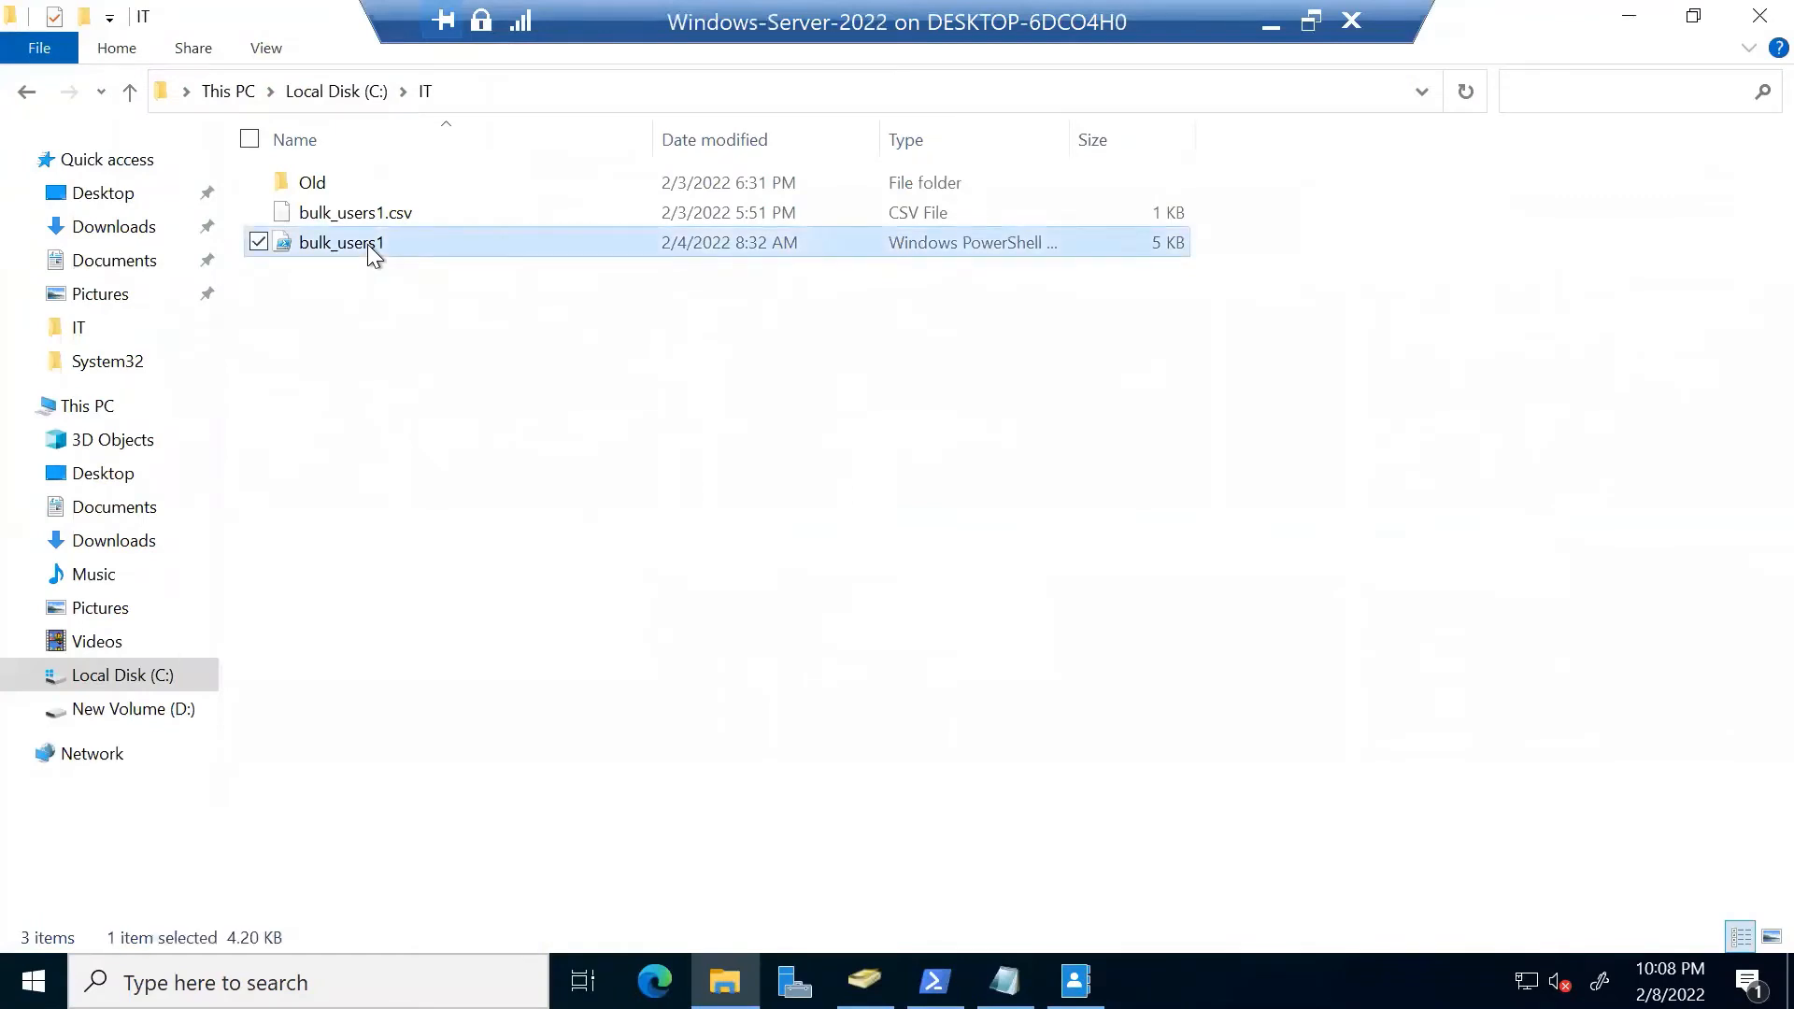
right_click(378, 243)
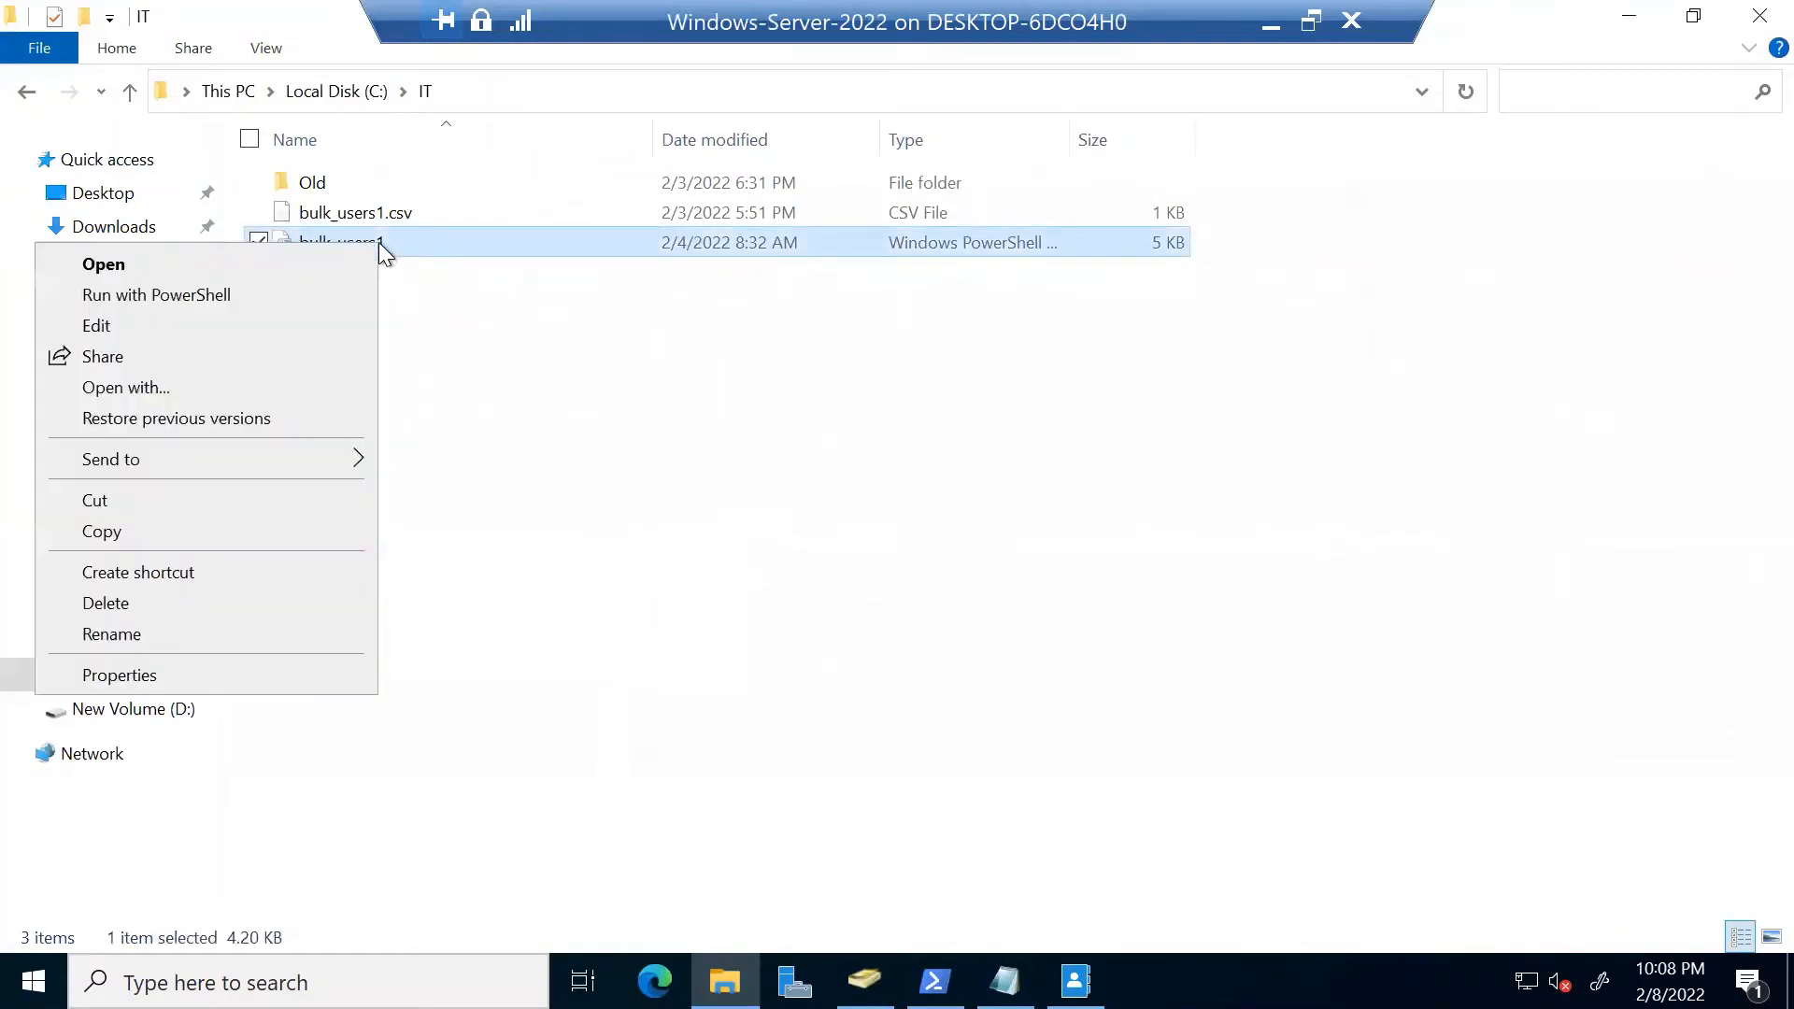
click(233, 324)
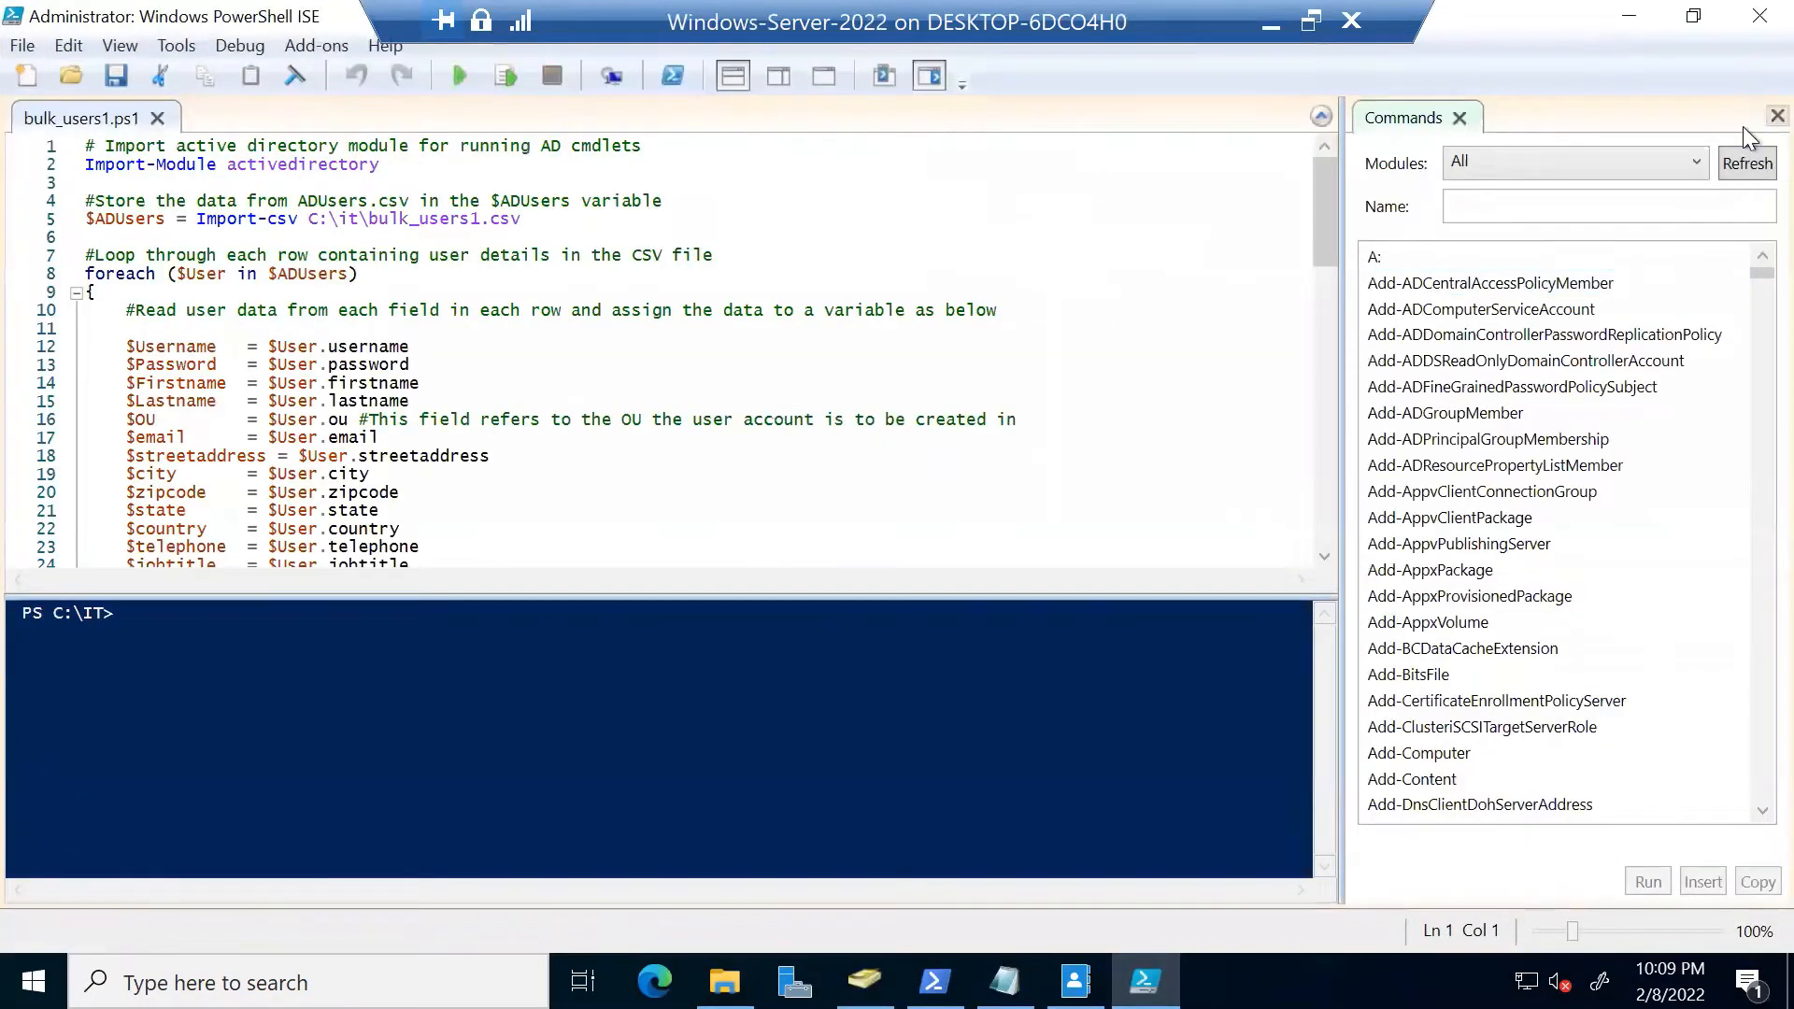
click(1742, 126)
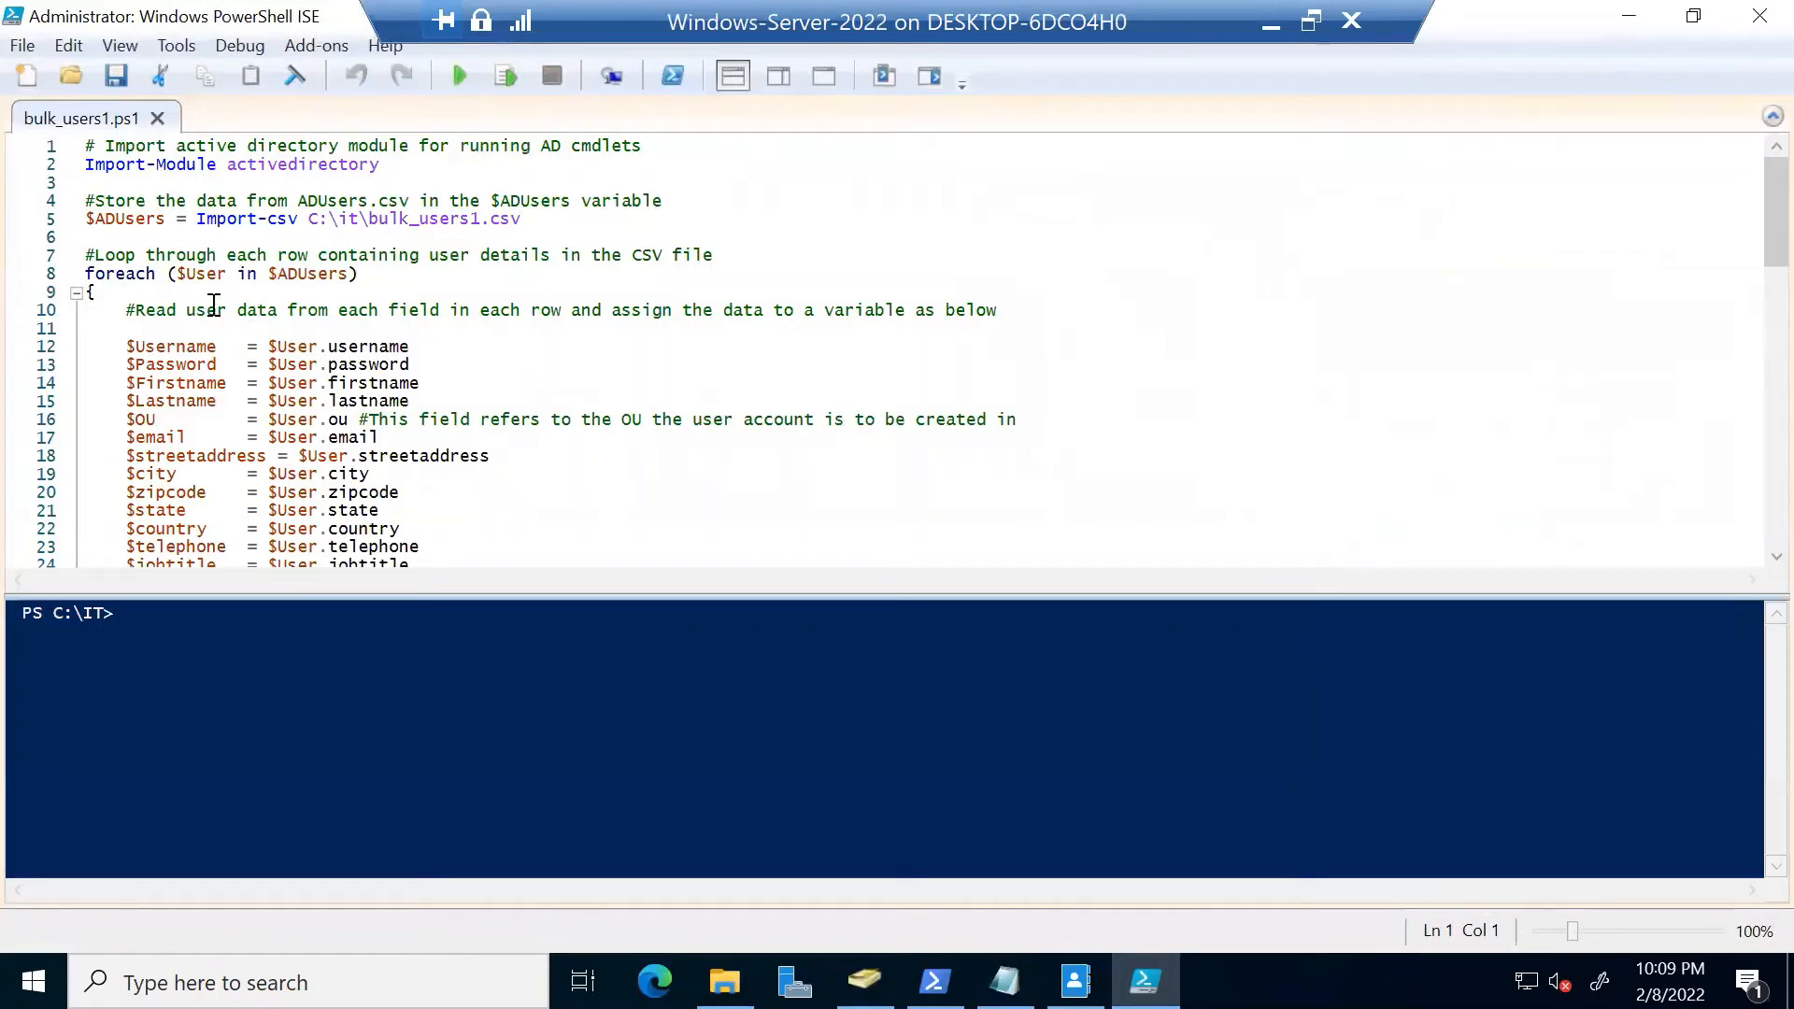
Highlight the Import-csv line 5, the line 1 comment and the line 10 field-reading comment
drag(198, 222, 298, 222)
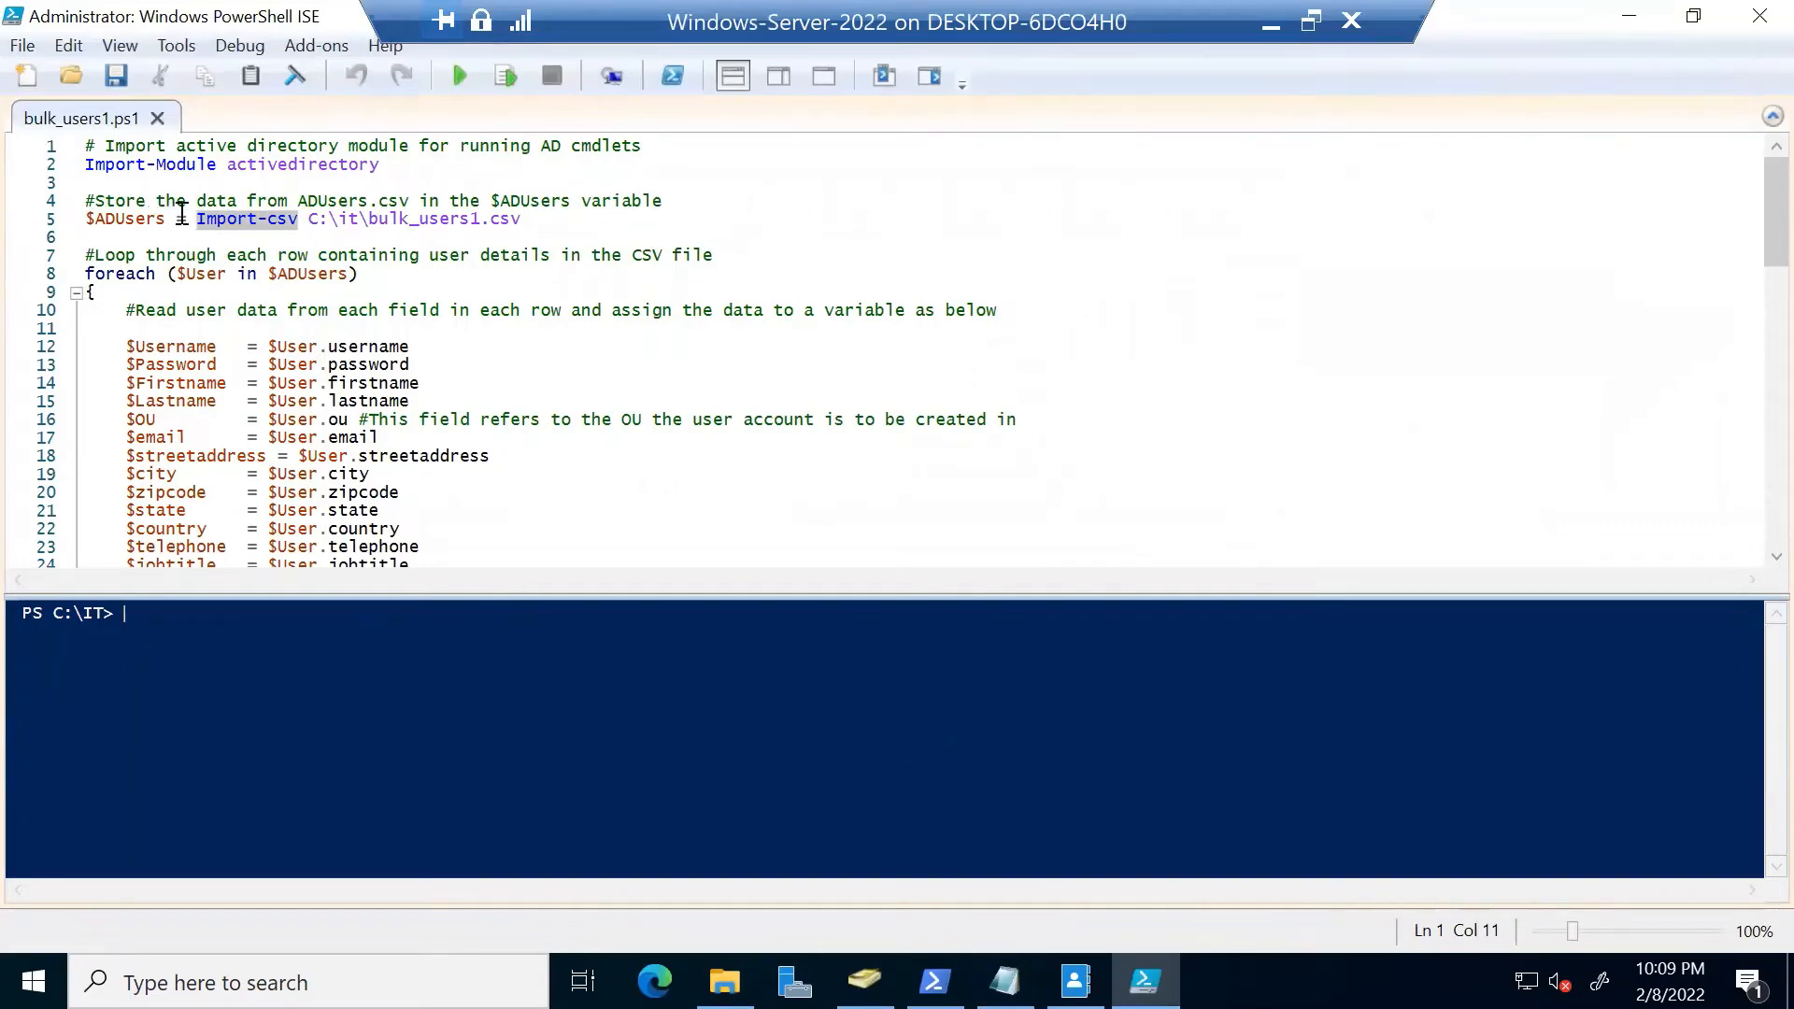
drag(105, 145, 644, 145)
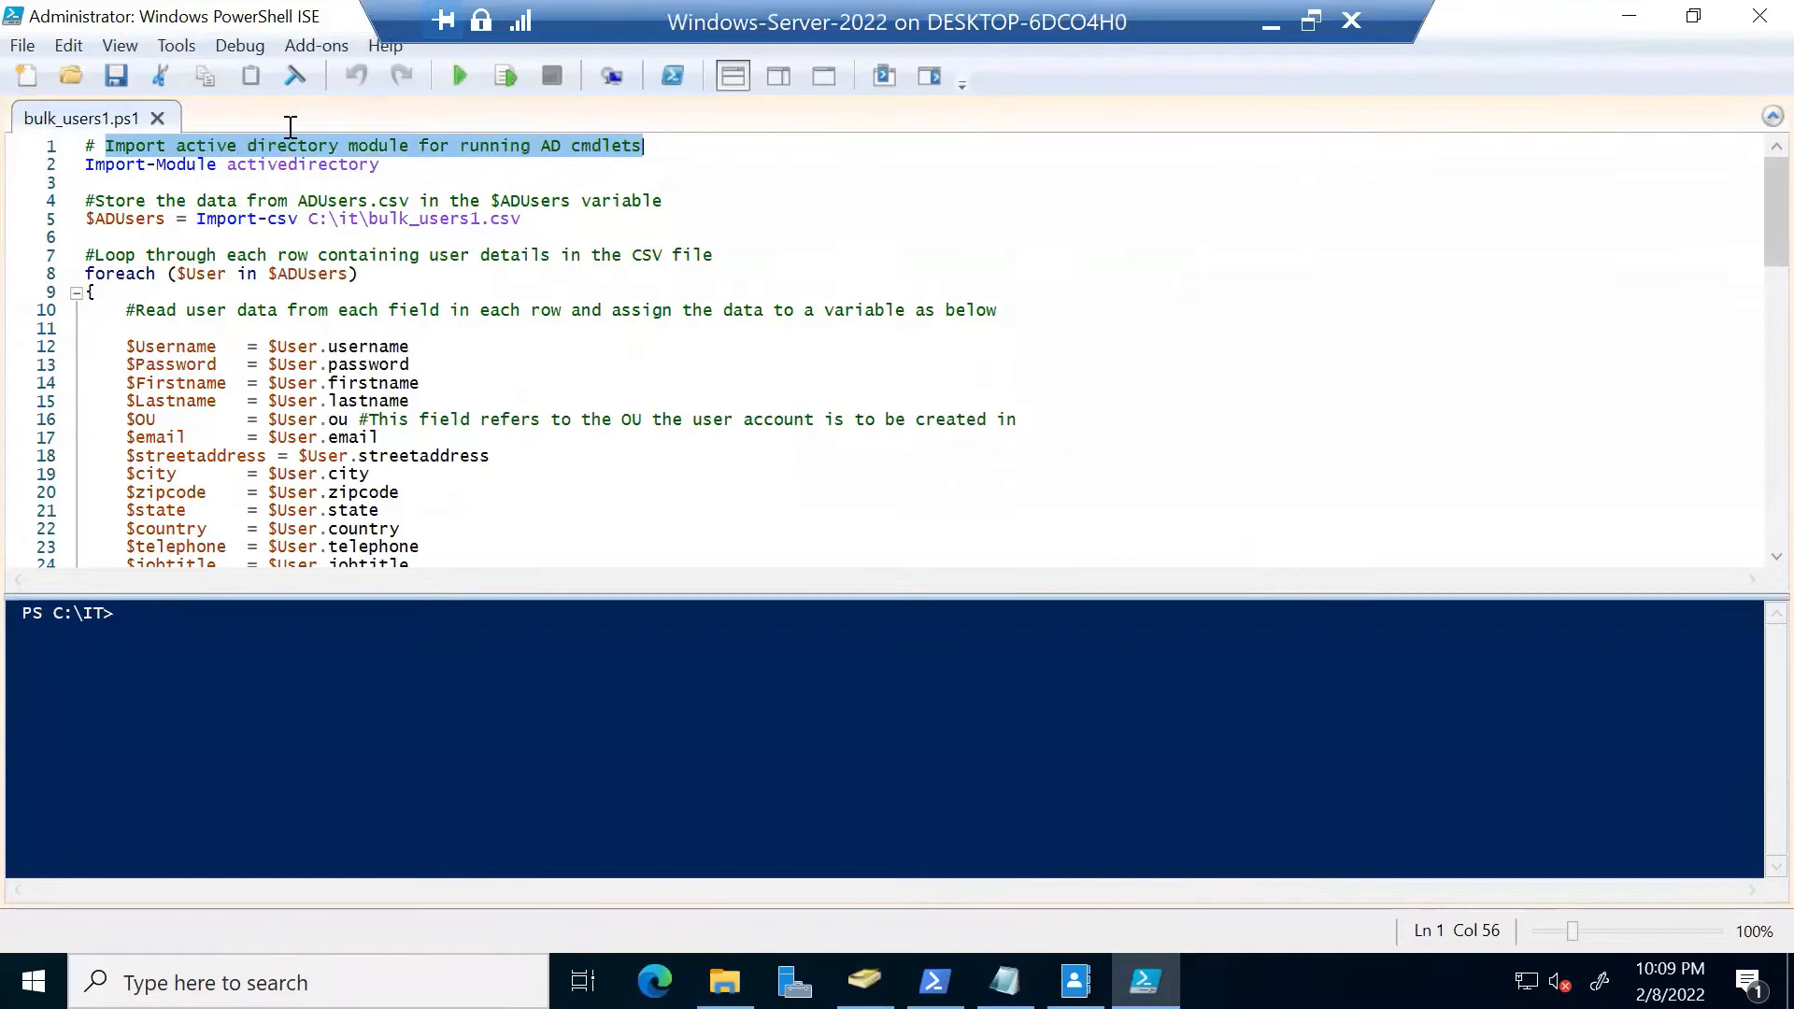
click(105, 145)
drag(102, 146, 97, 257)
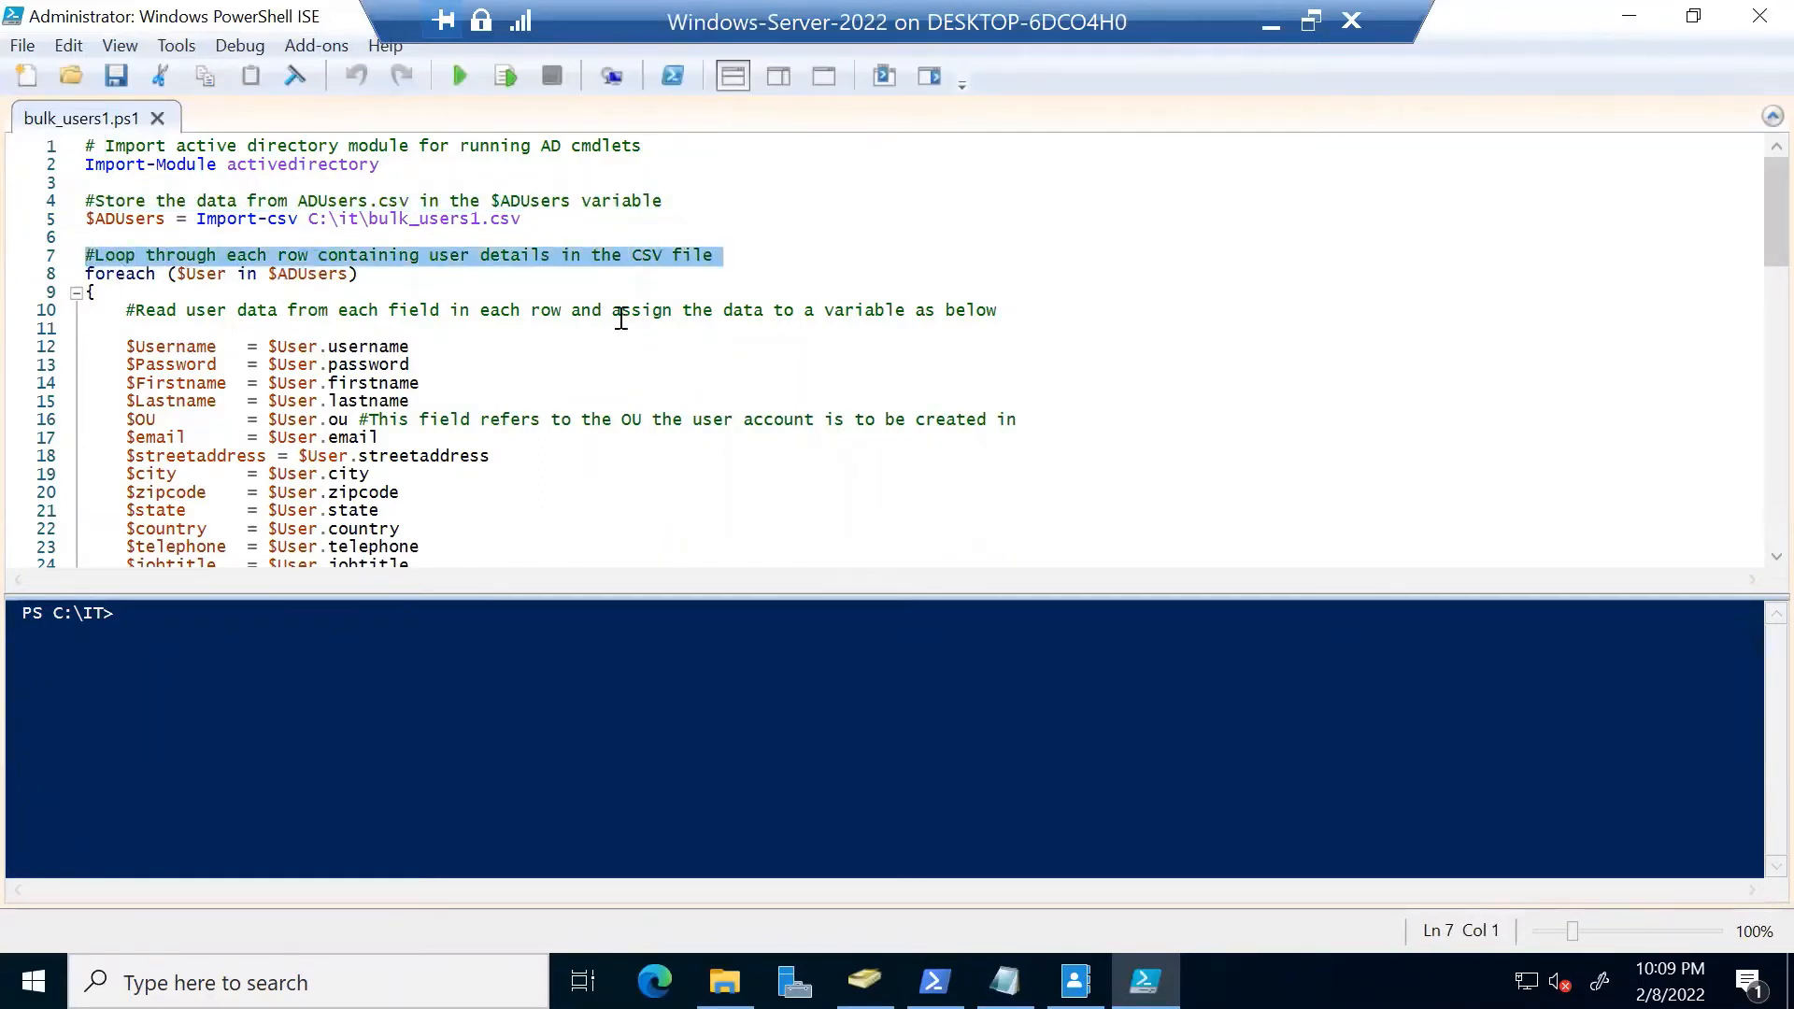
drag(1007, 315, 135, 311)
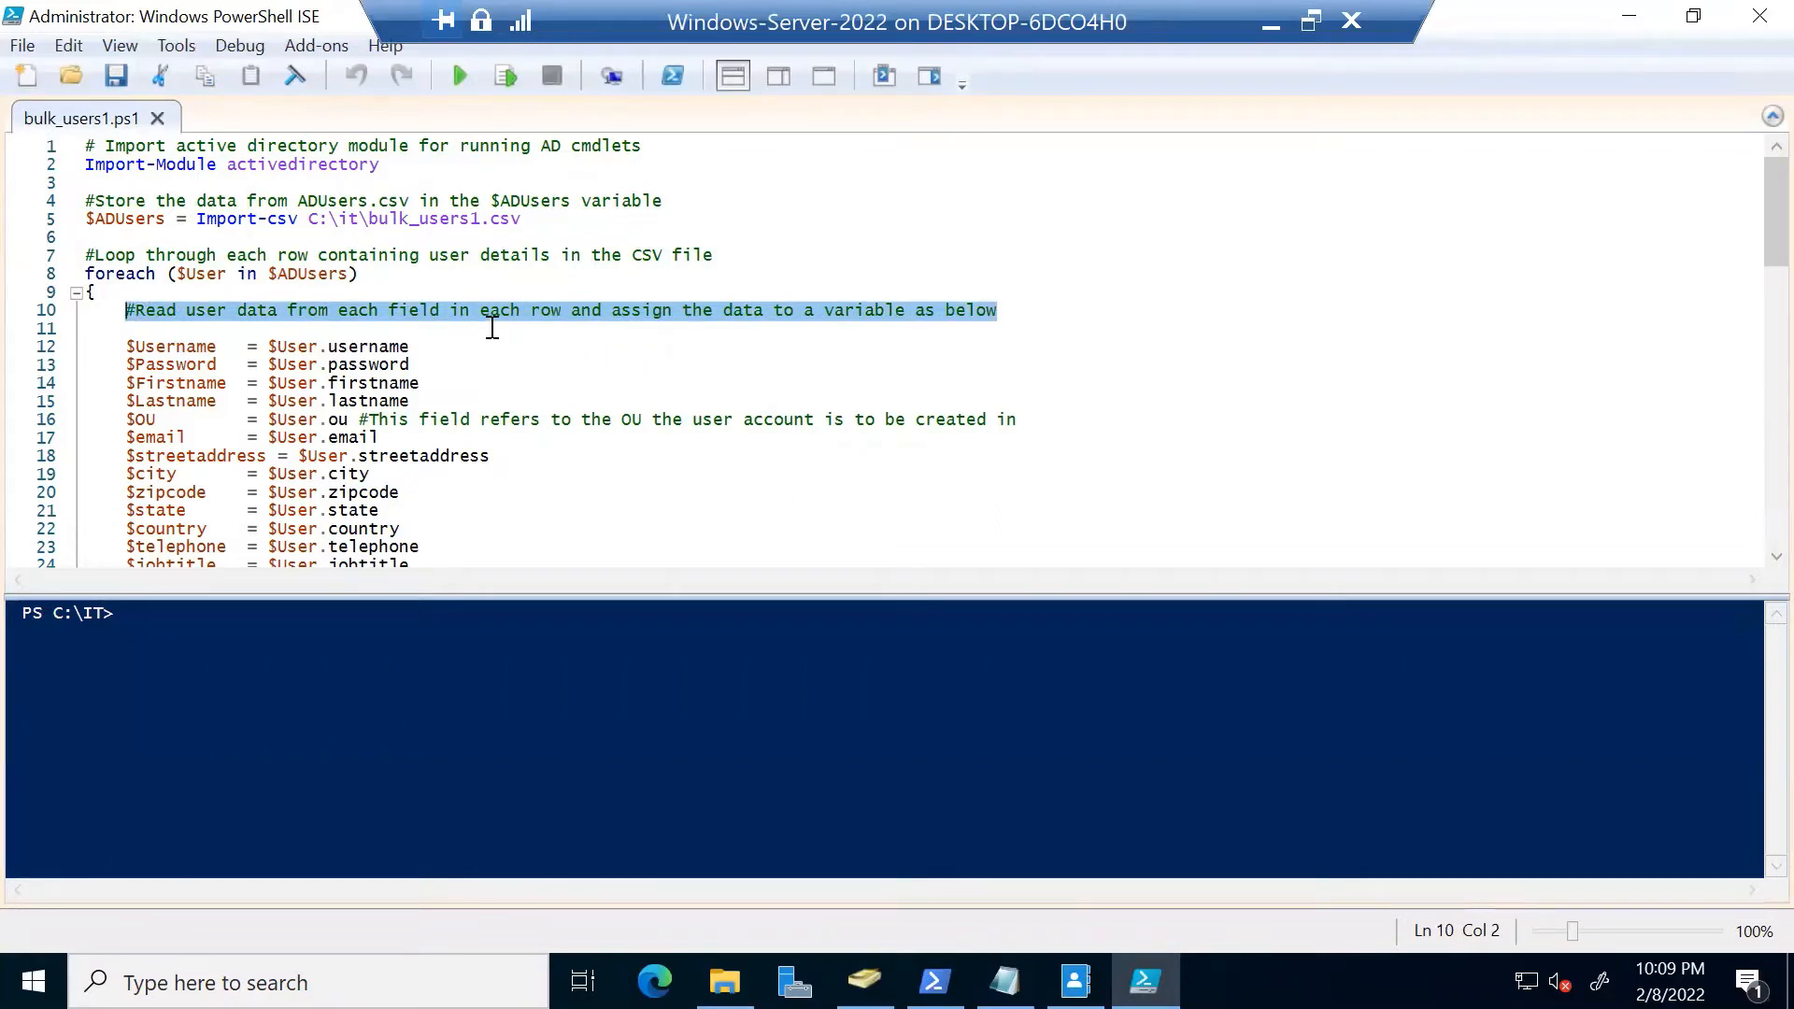
scroll(486, 329, down, 2)
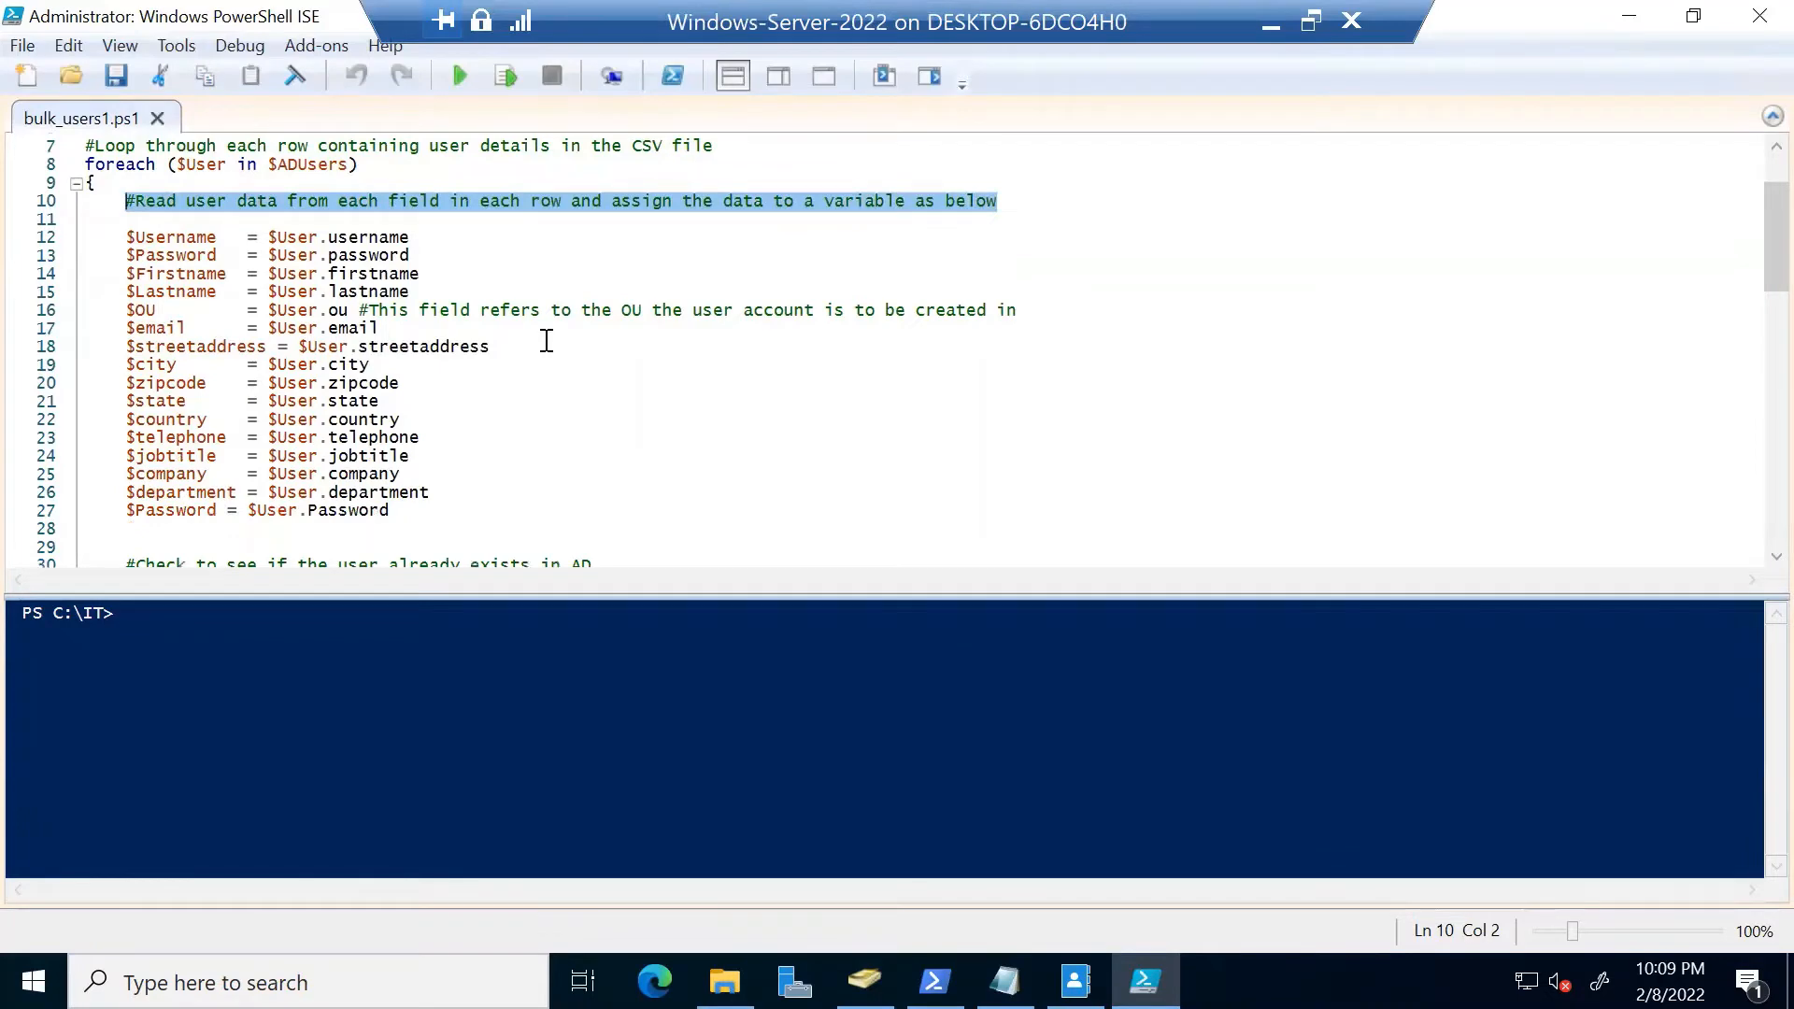
Scroll to line 43 and highlight the UPN's username and FreeITTrainings.com domain parts
scroll(745, 382, down, 3)
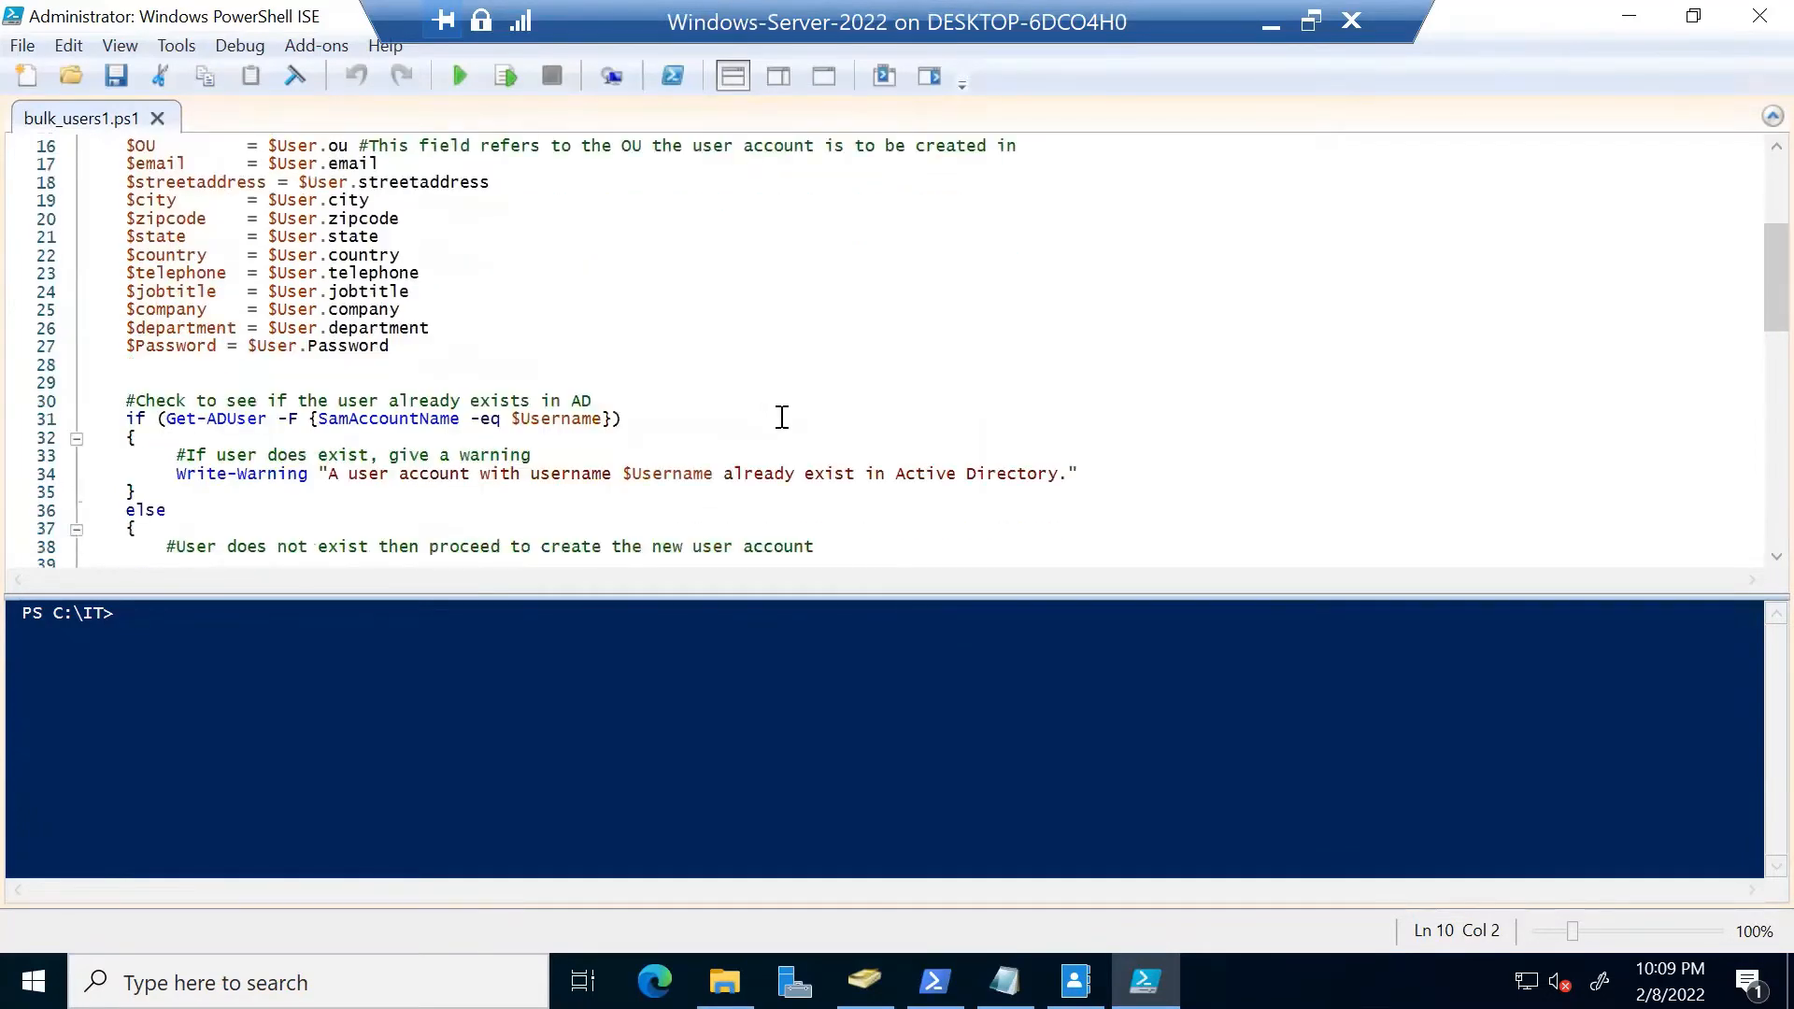
scroll(782, 418, down, 4)
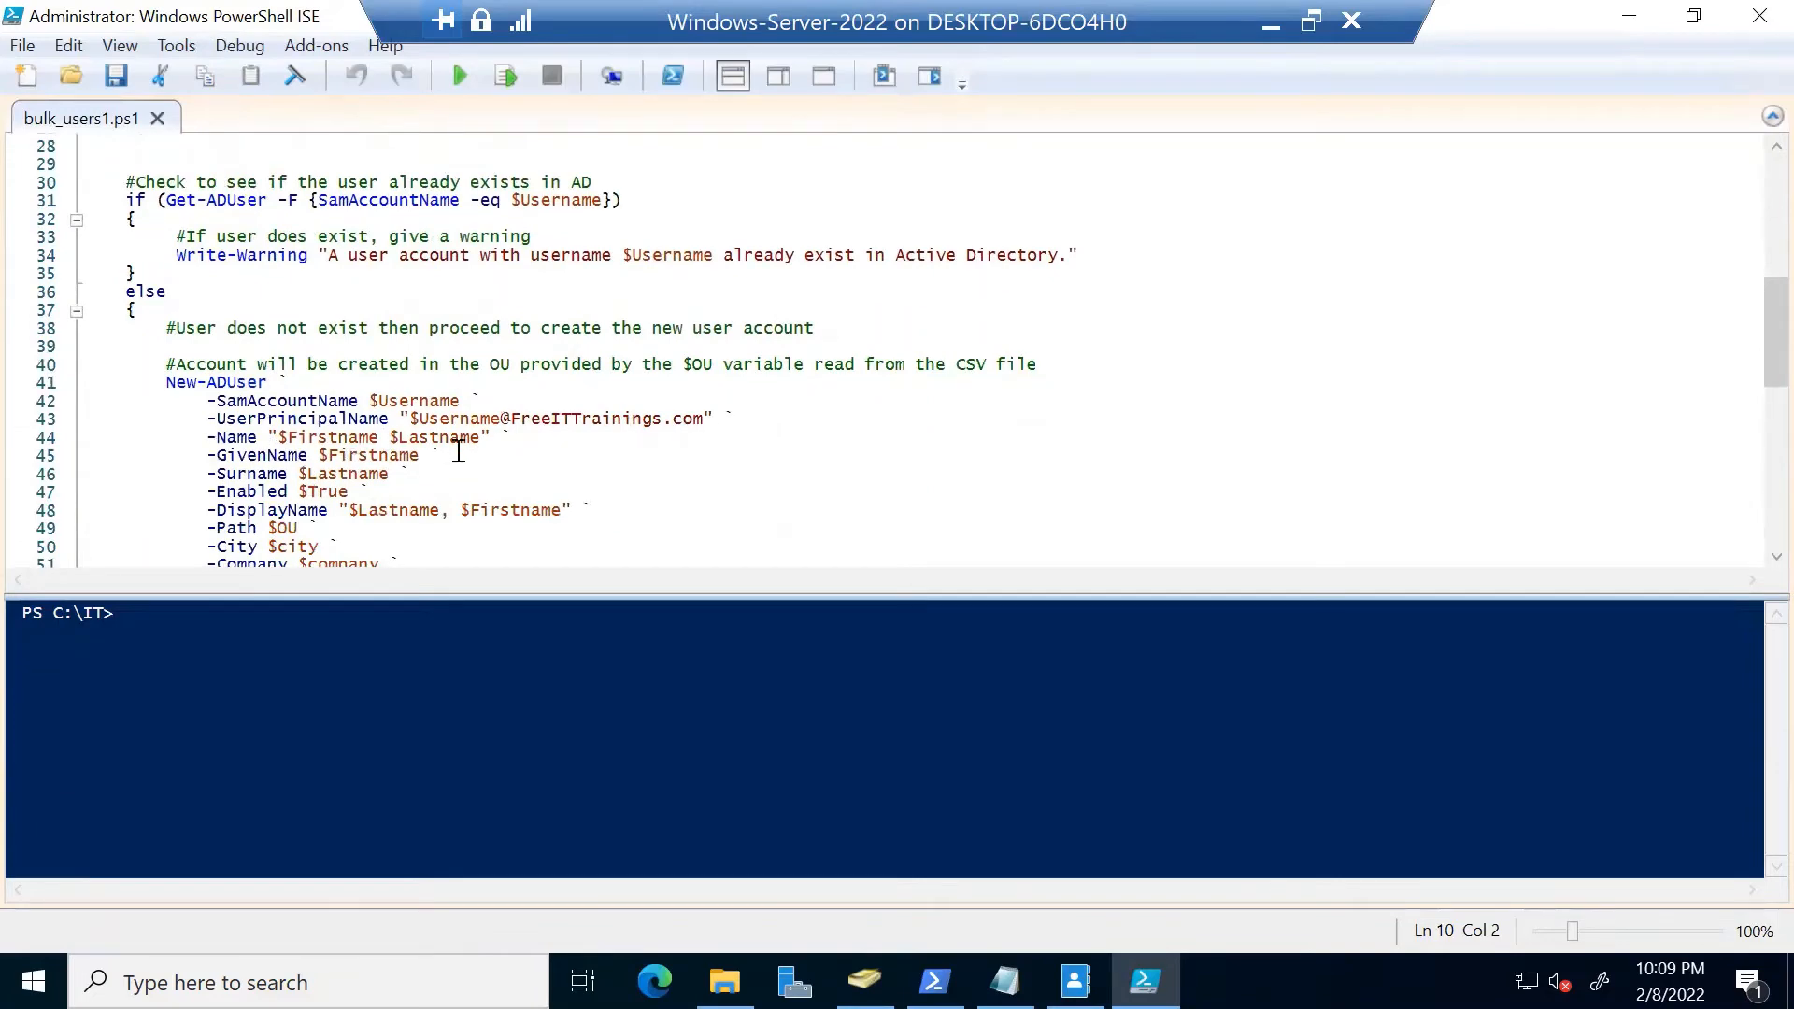
scroll(459, 452, down, 1)
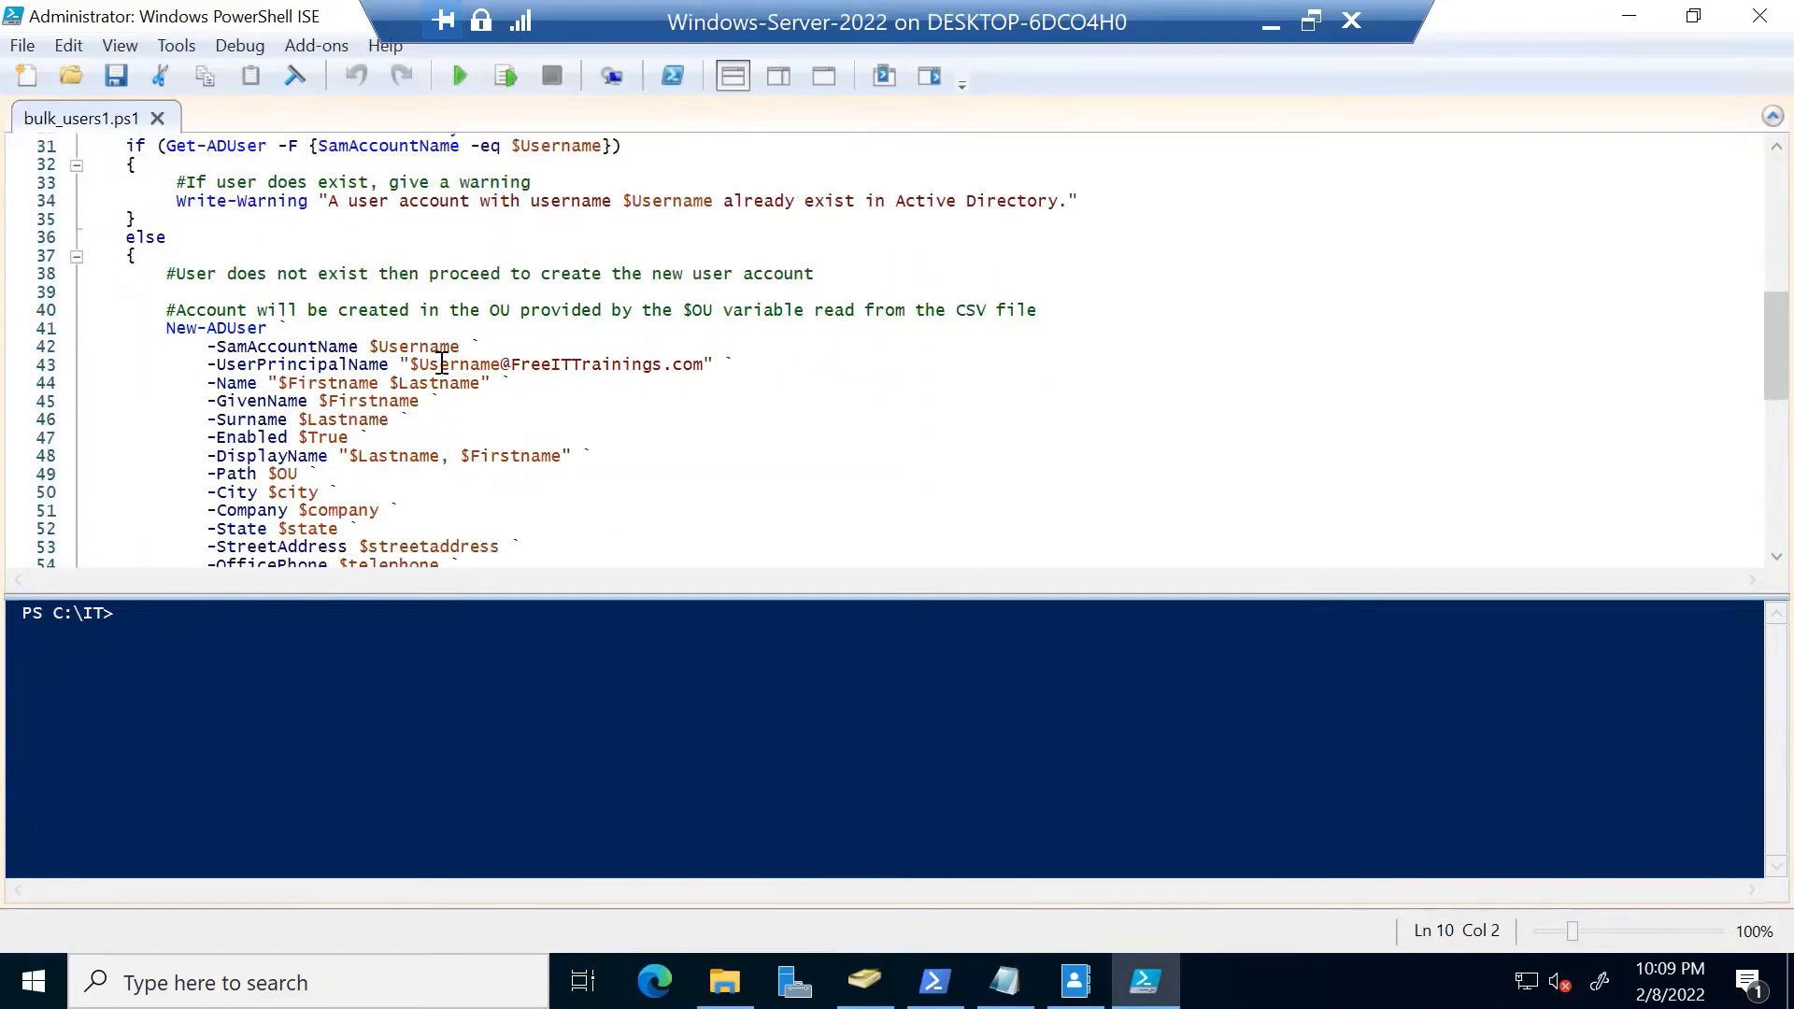
drag(428, 364, 701, 371)
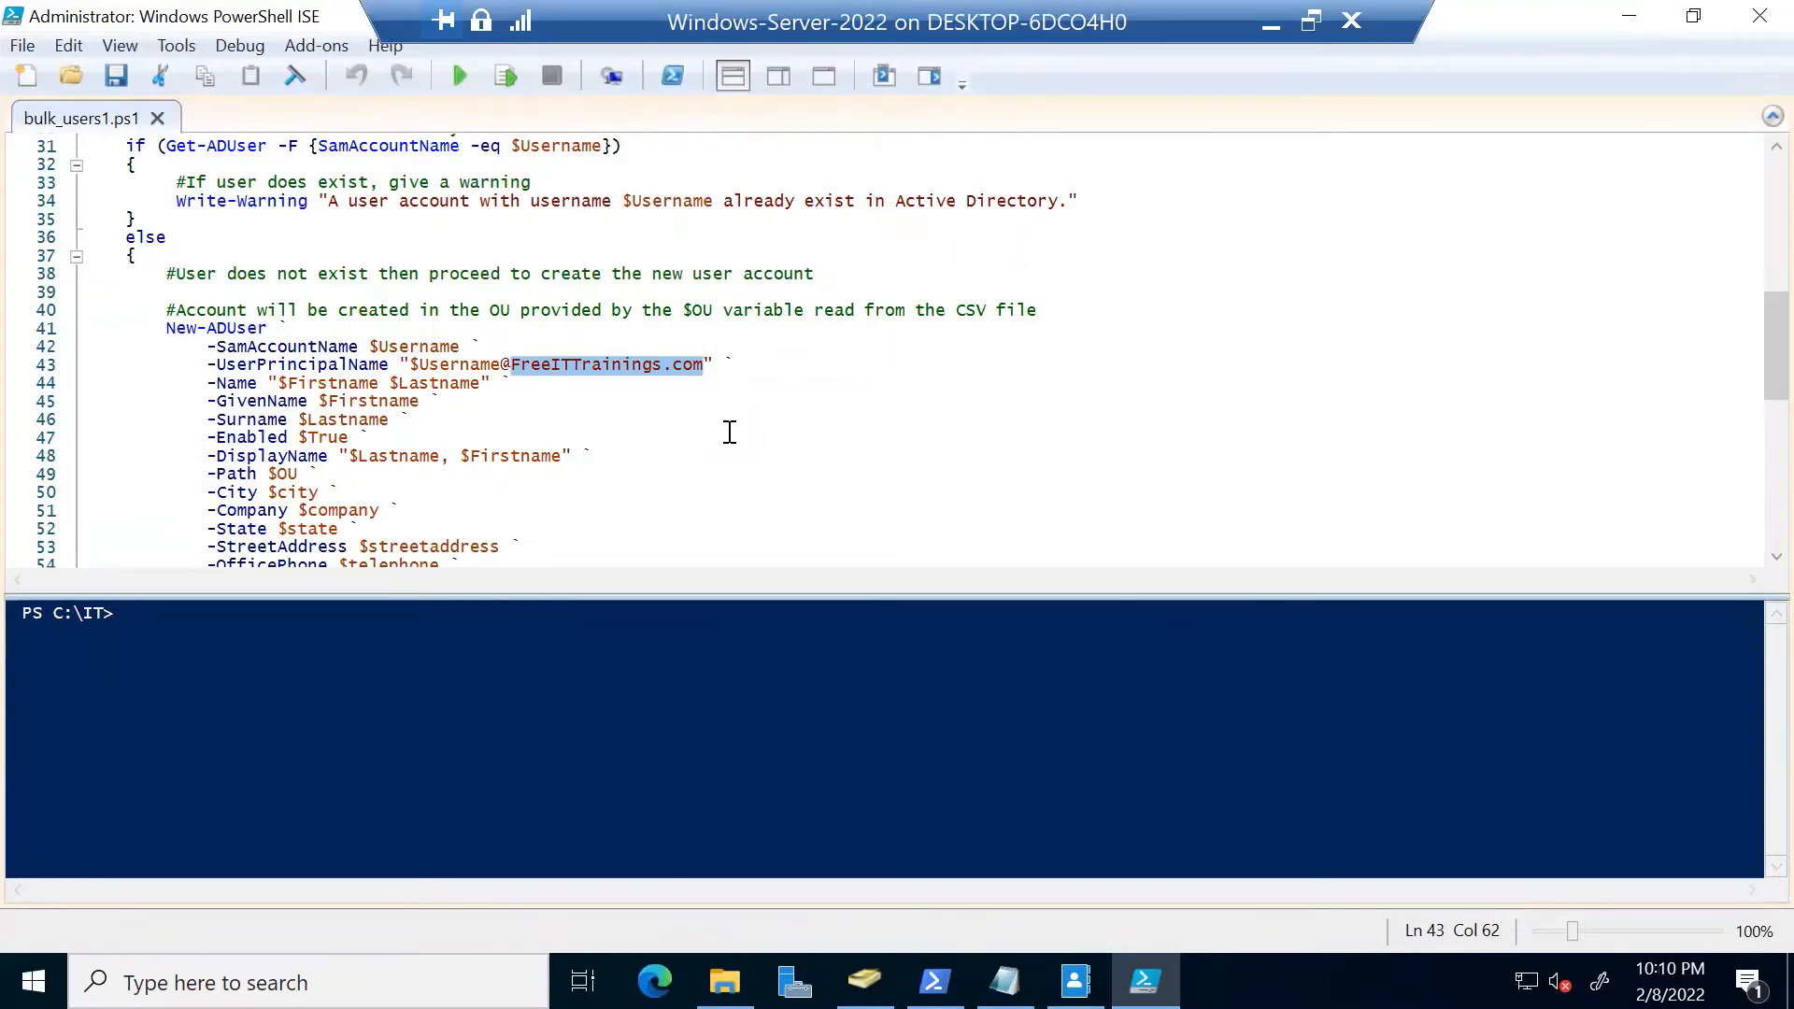
click(766, 400)
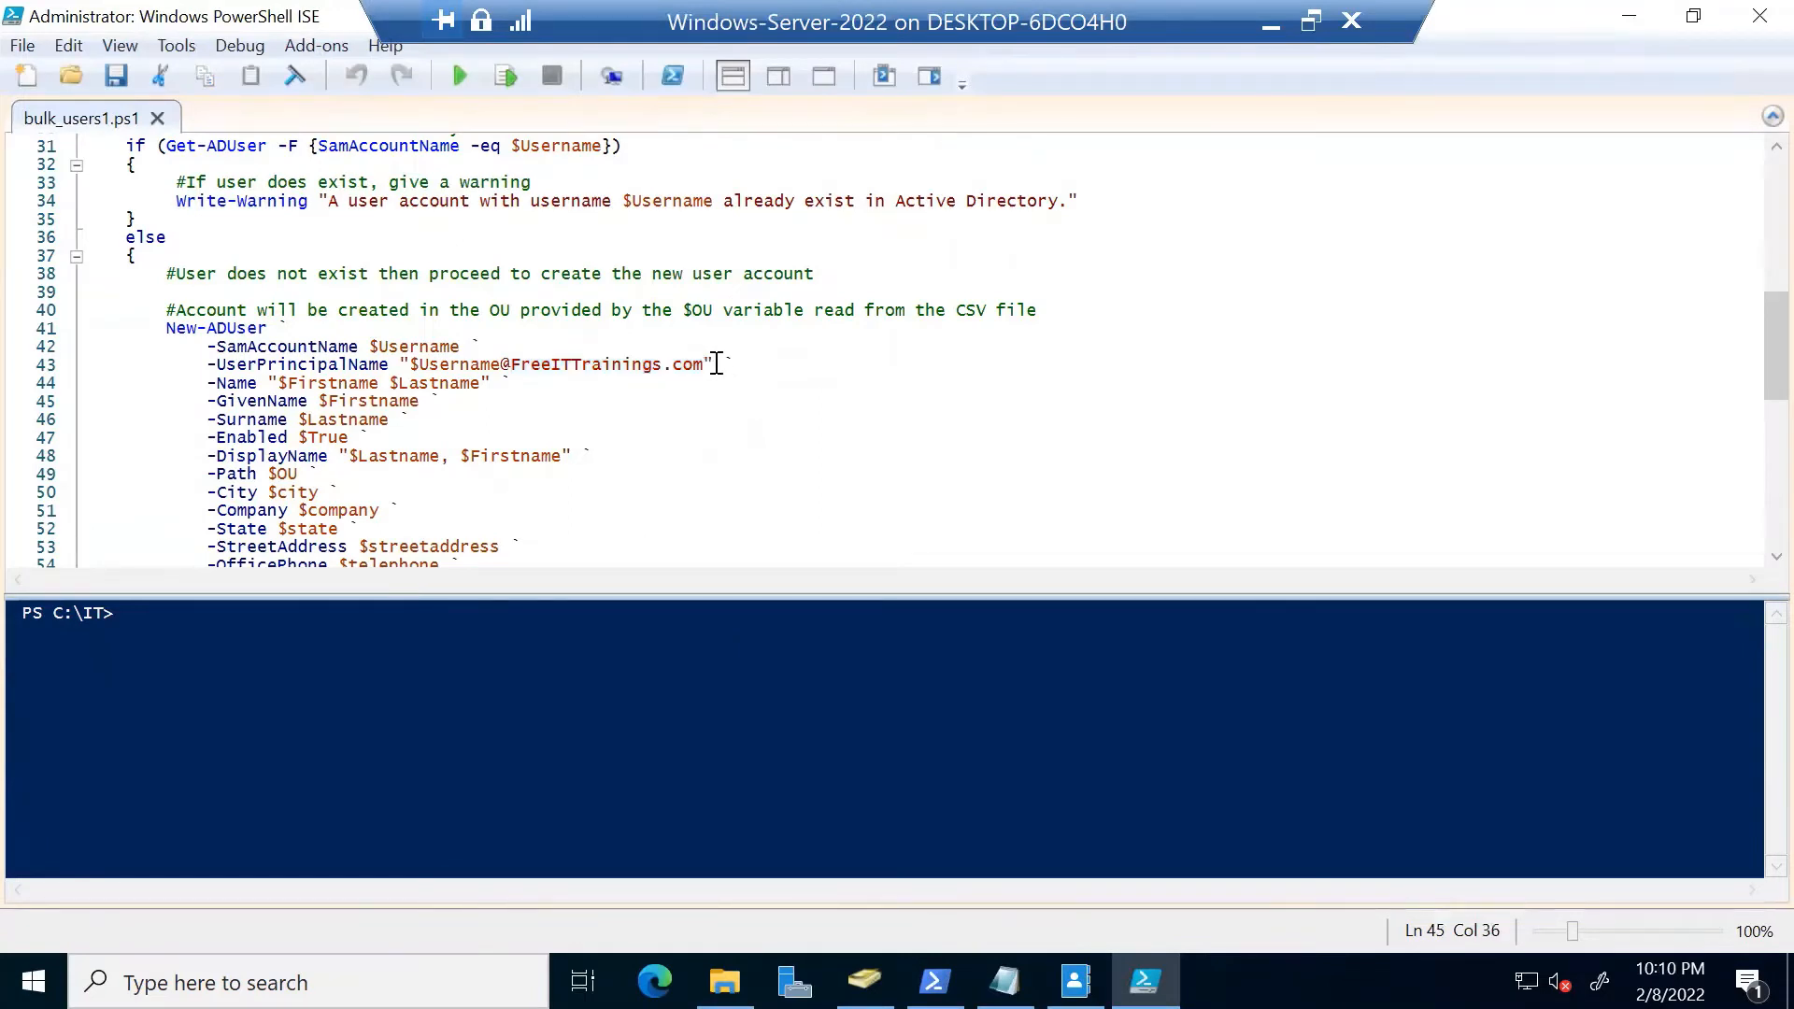
drag(703, 364, 513, 364)
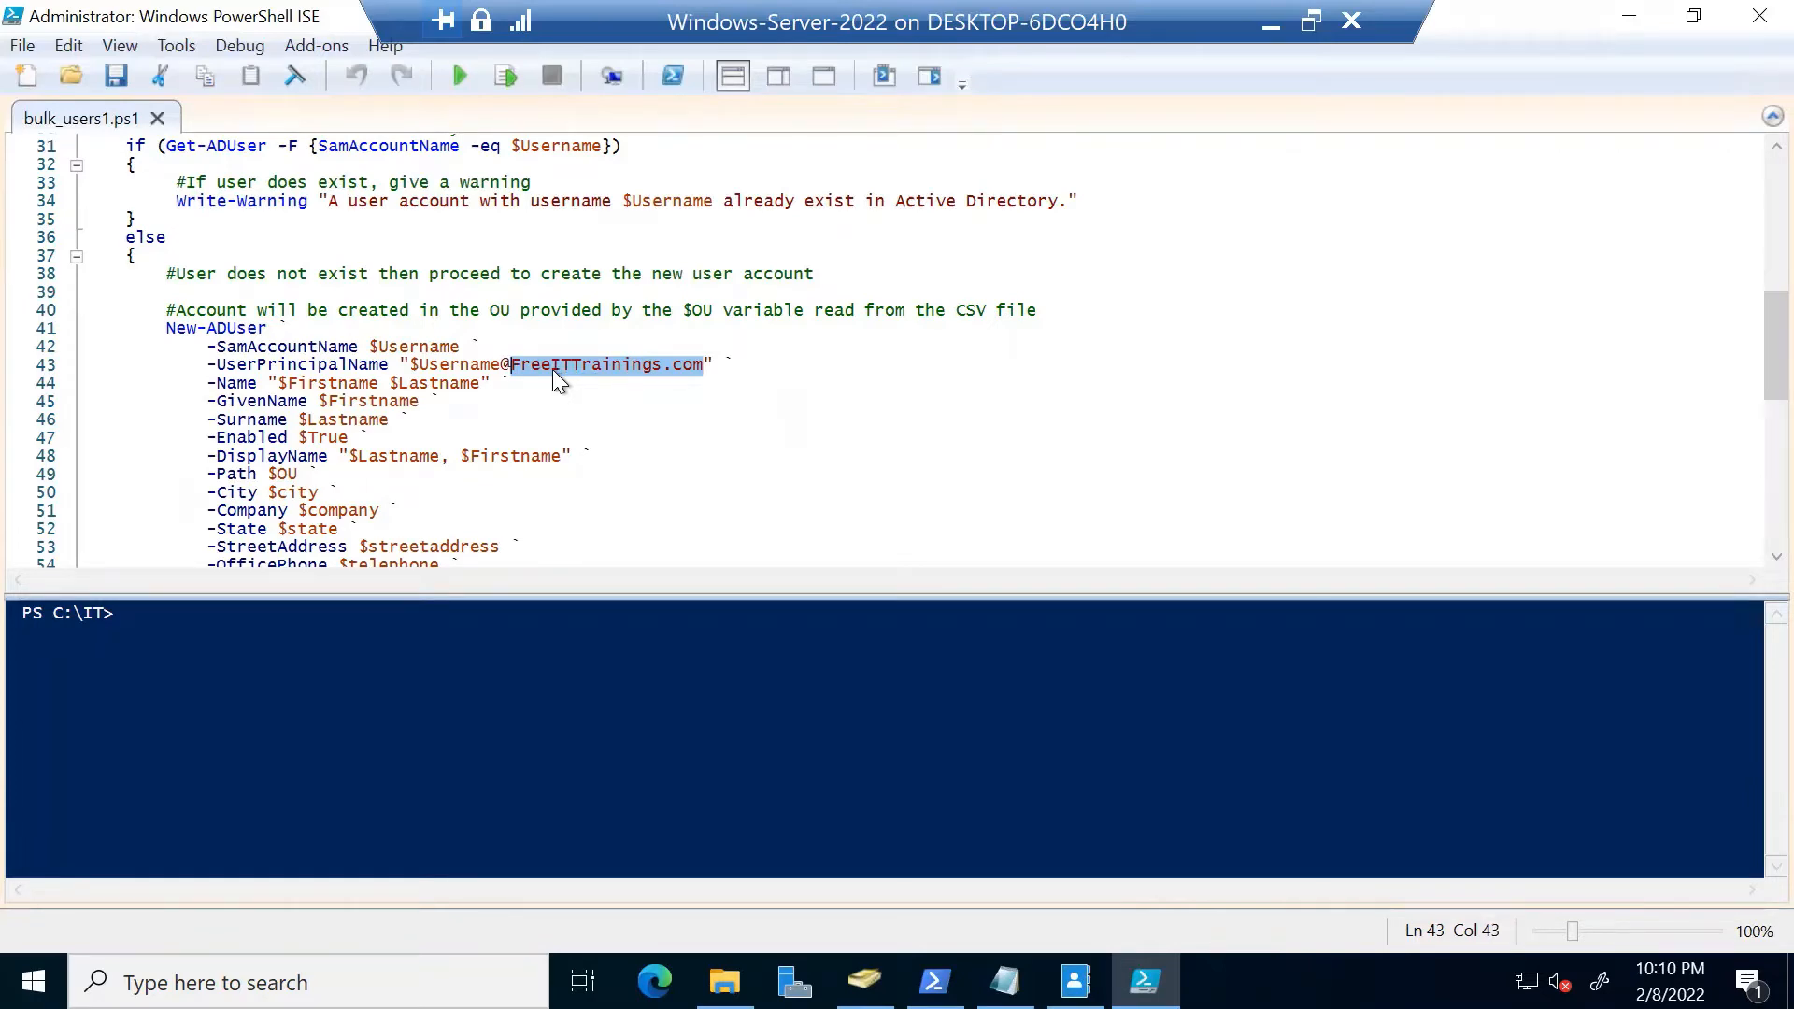
Scroll back through the script and close PowerShell ISE
scroll(729, 393, down, 2)
scroll(697, 424, down, 3)
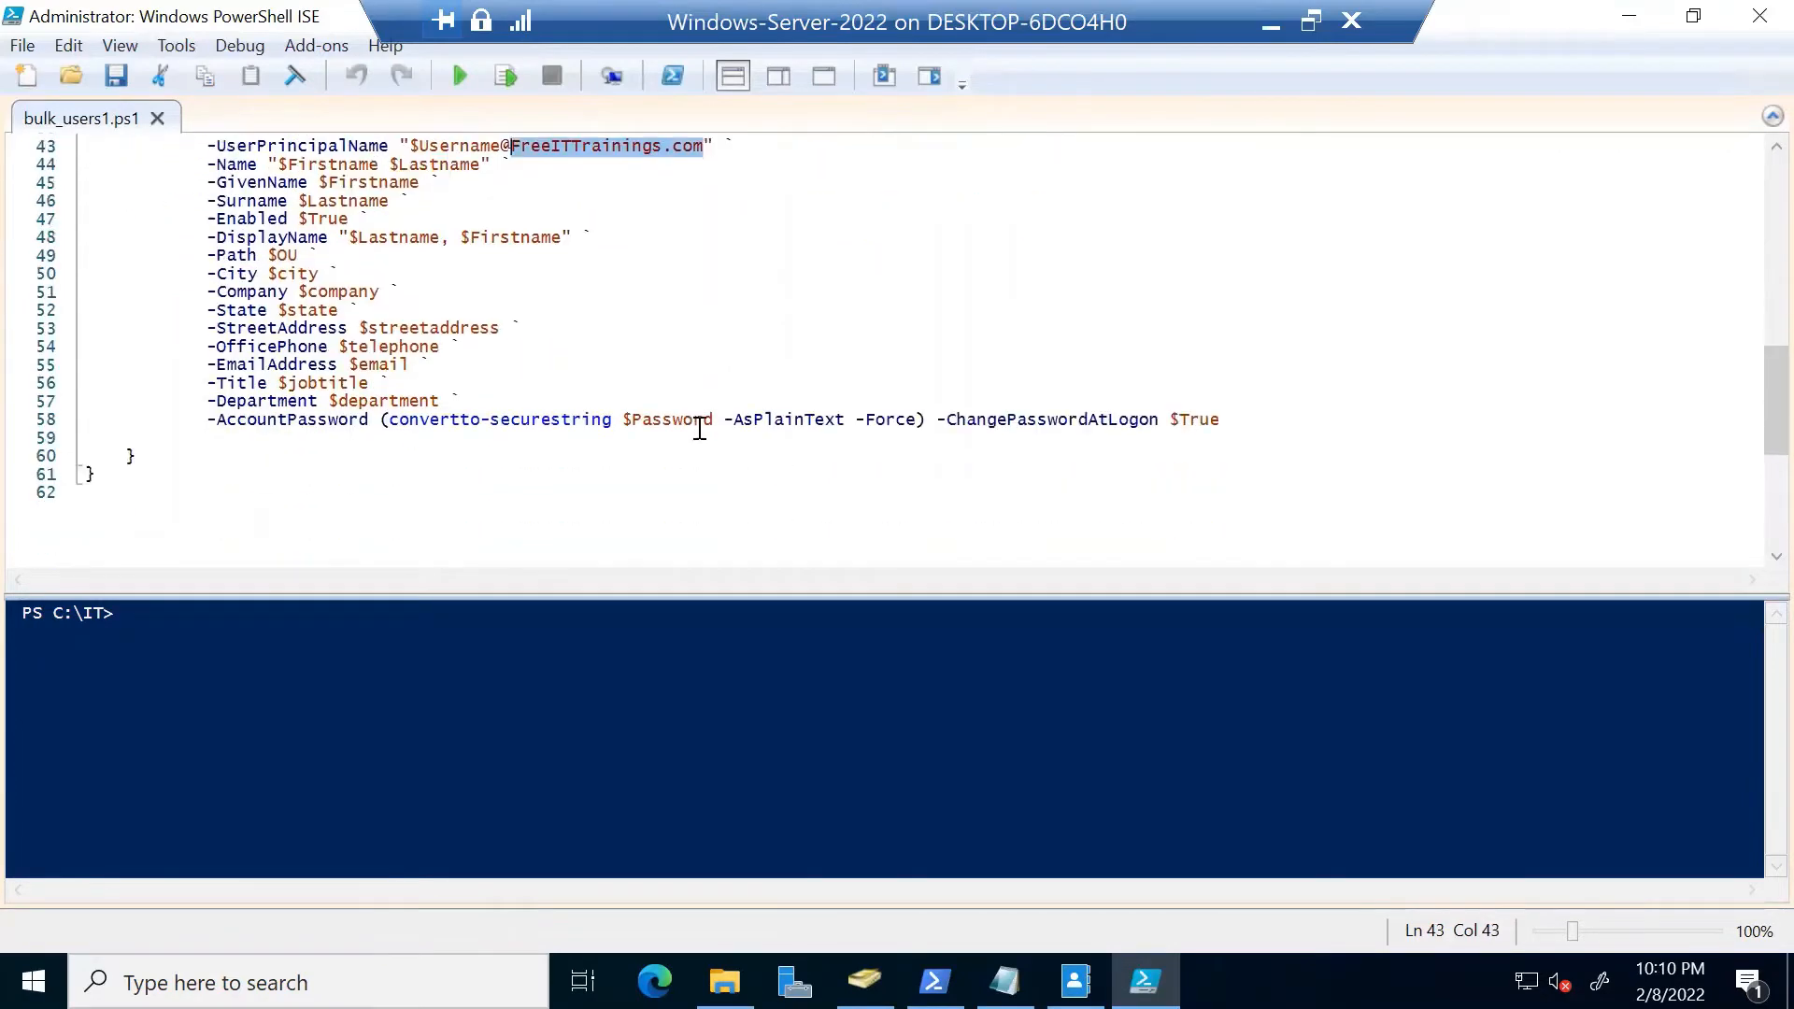
scroll(701, 423, up, 7)
scroll(705, 422, up, 8)
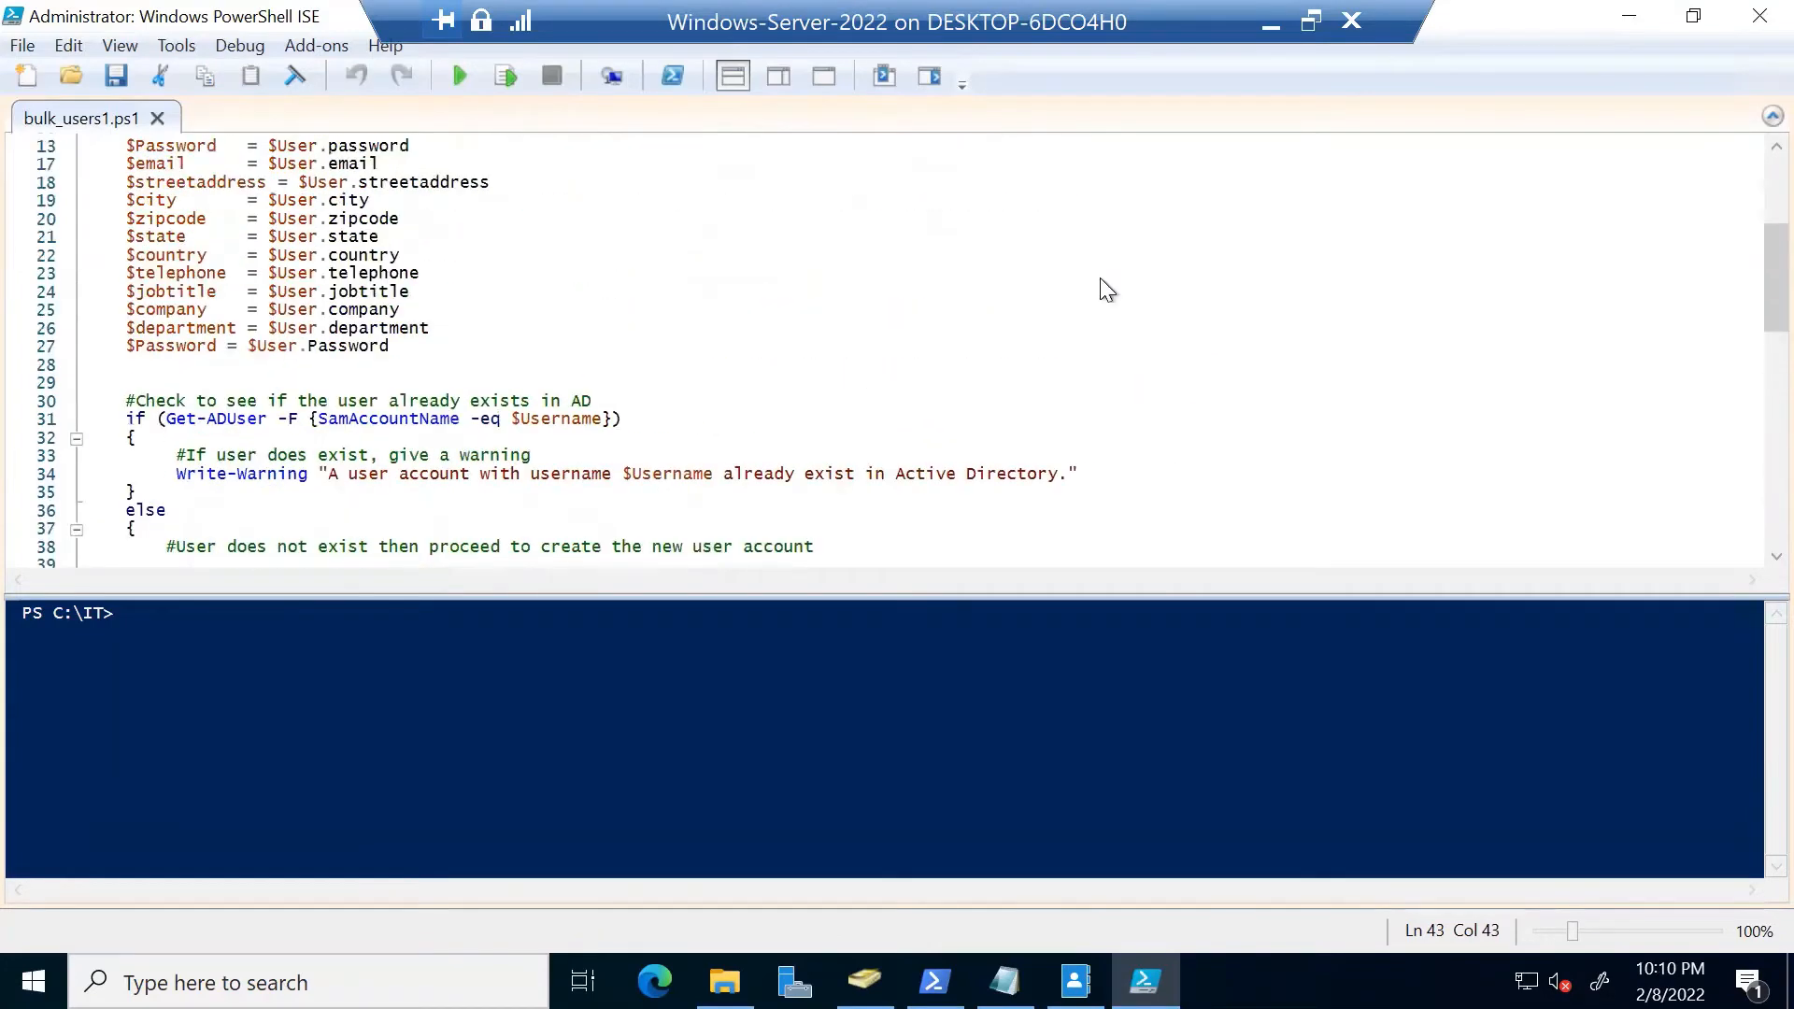
click(1755, 16)
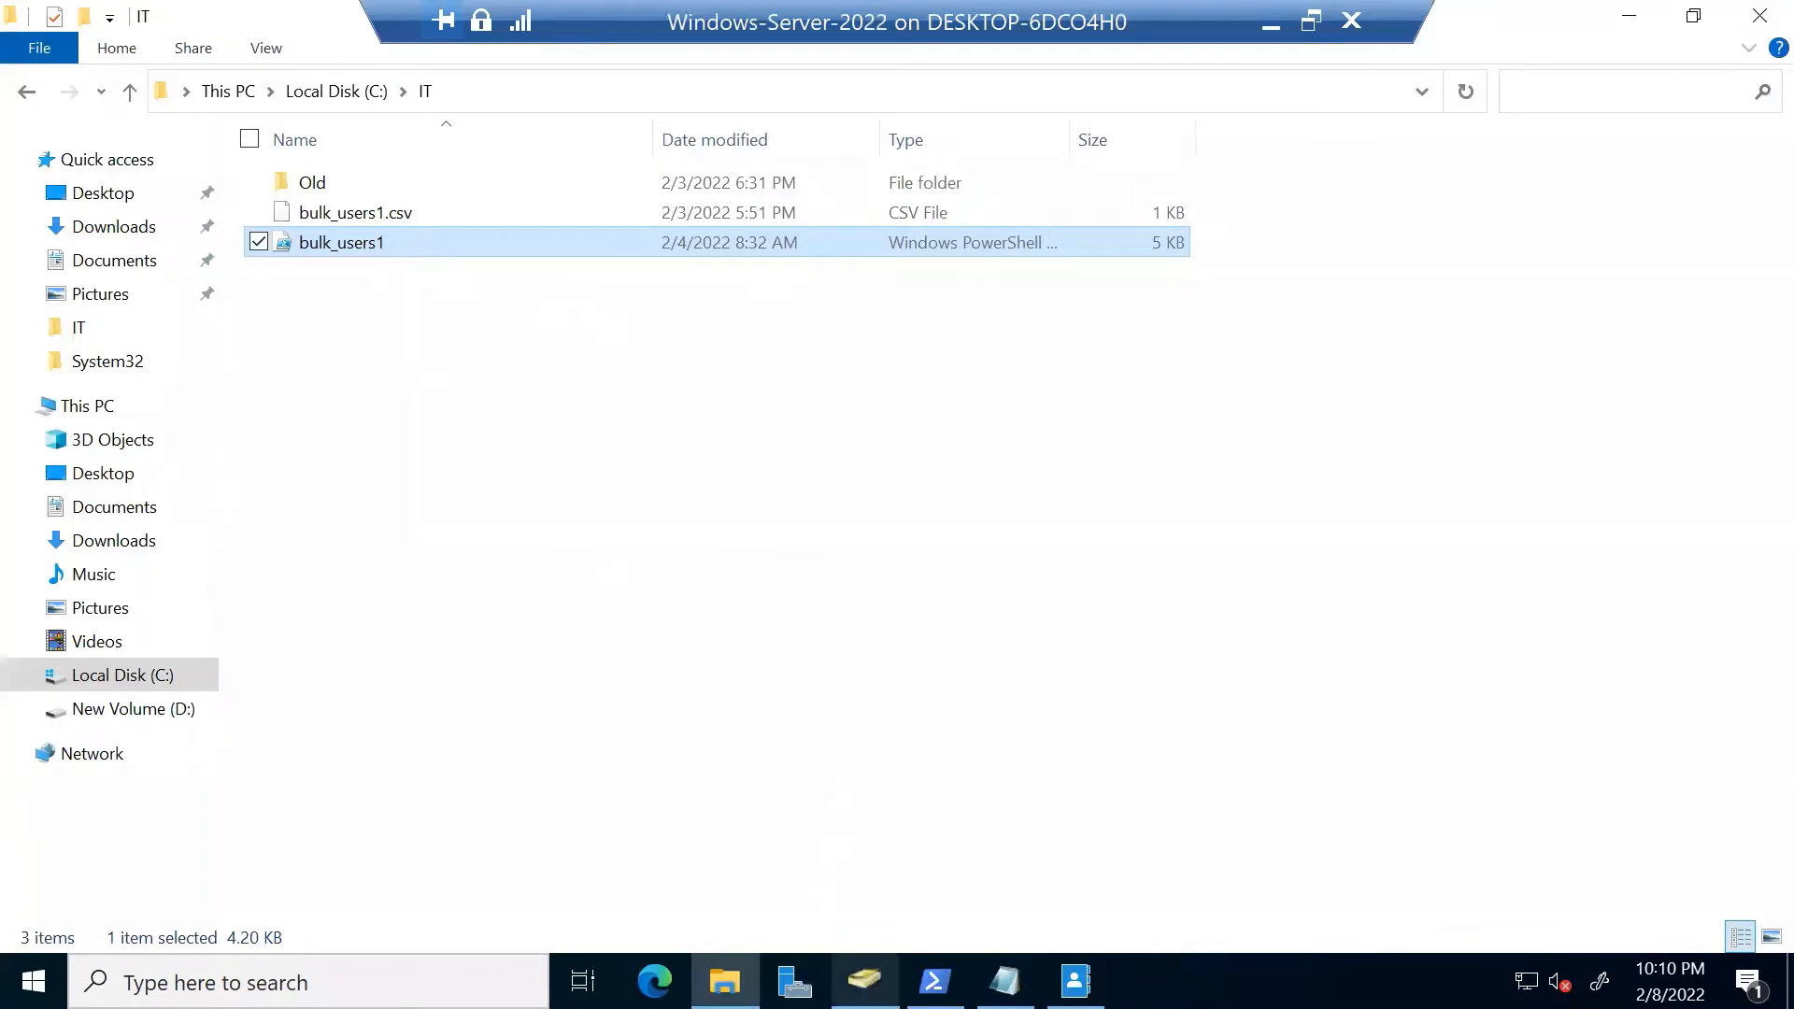
Delete all three user accounts from the Test OU in ADUC
click(865, 981)
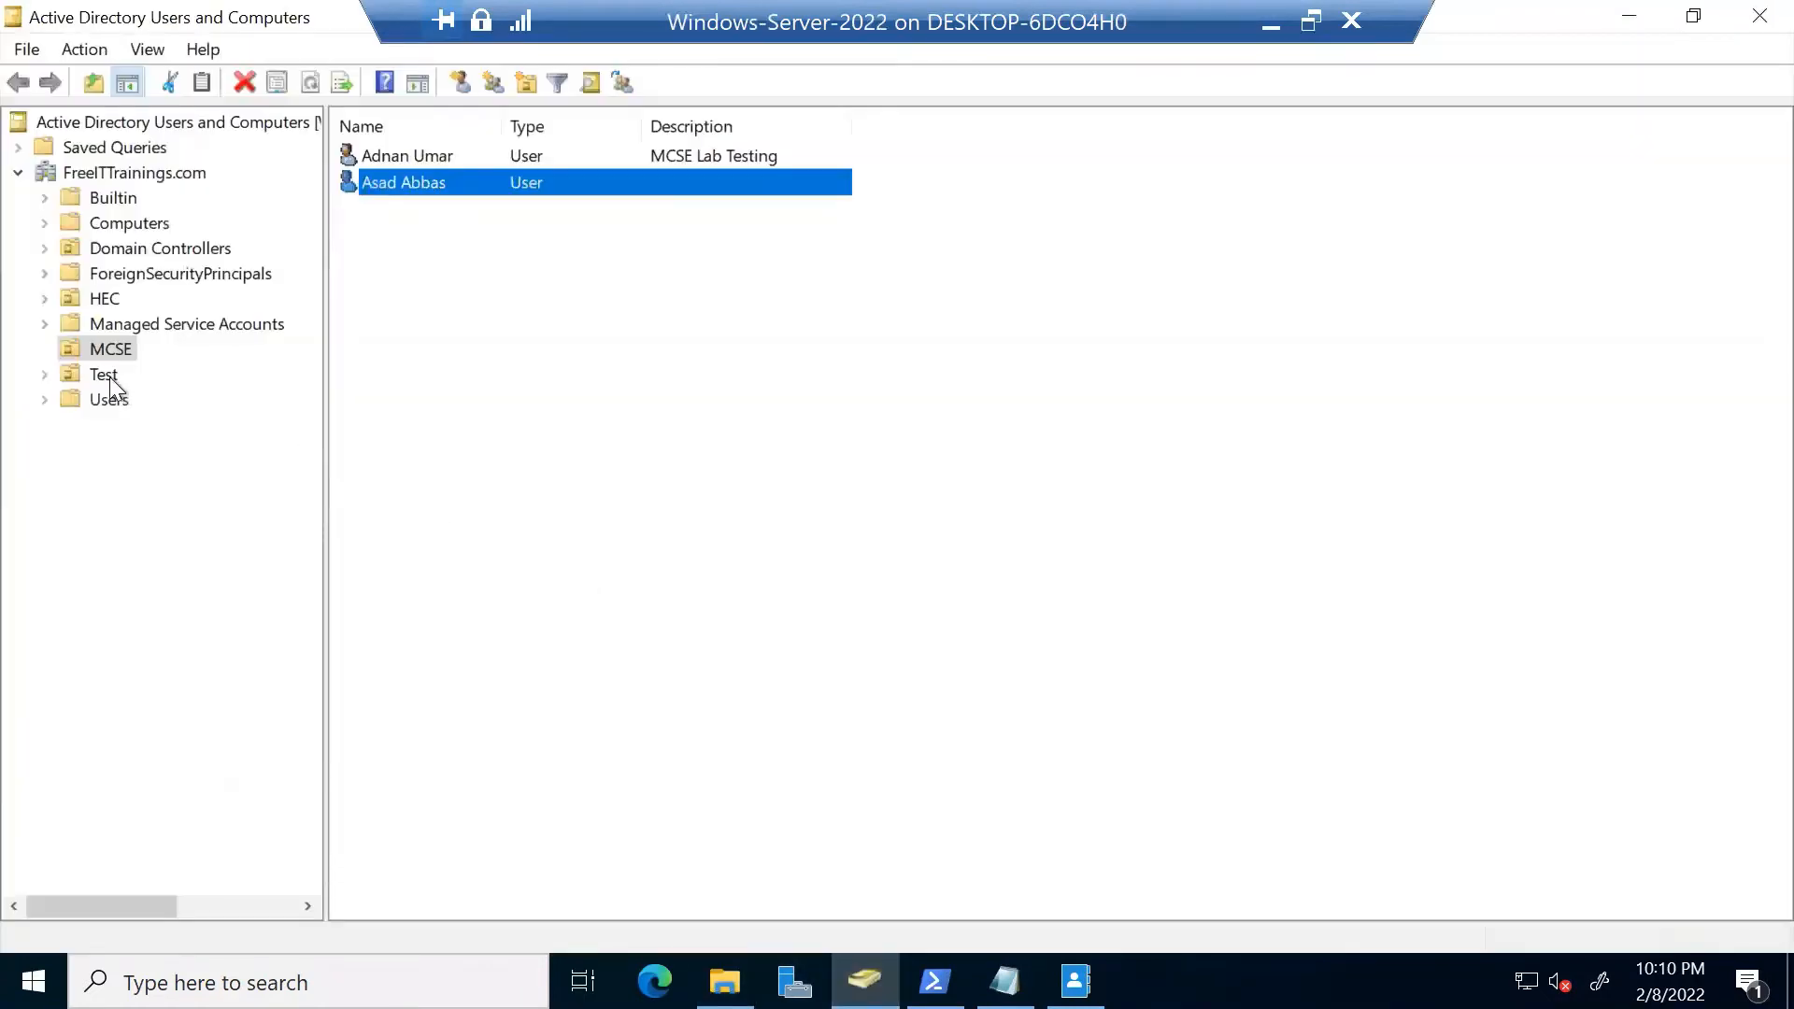
click(105, 375)
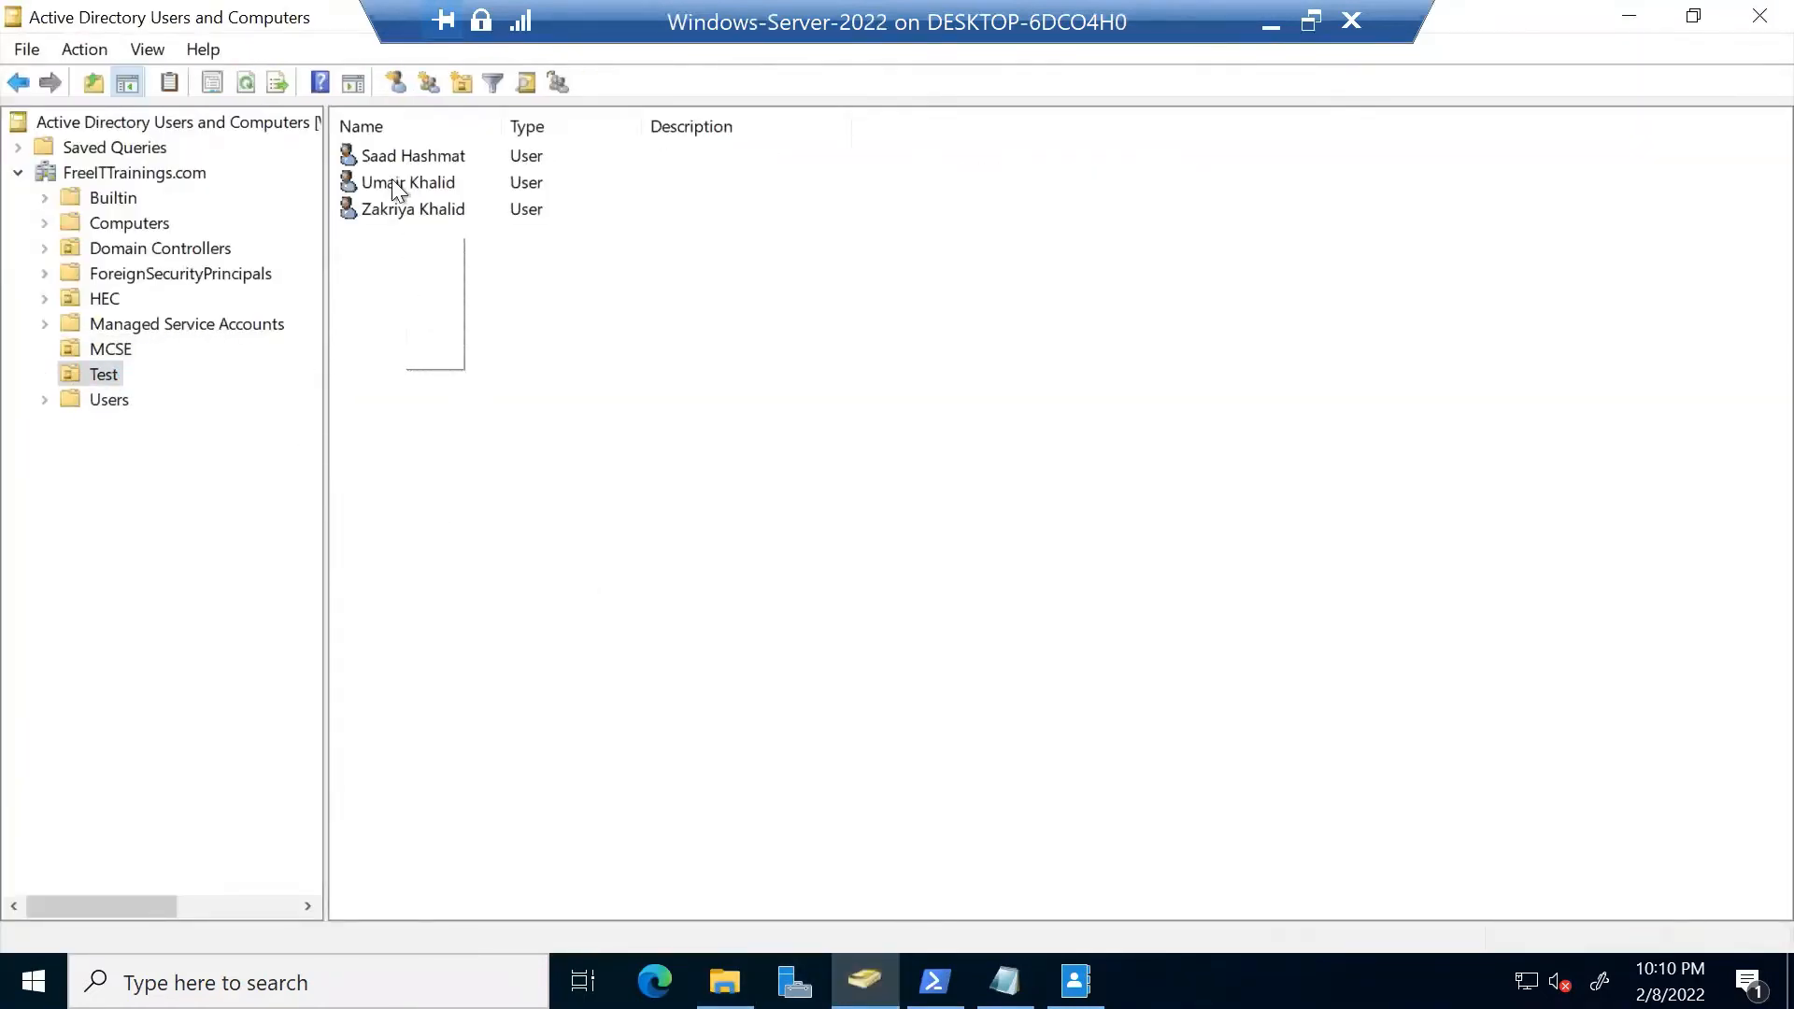
drag(393, 186, 379, 166)
right_click(406, 158)
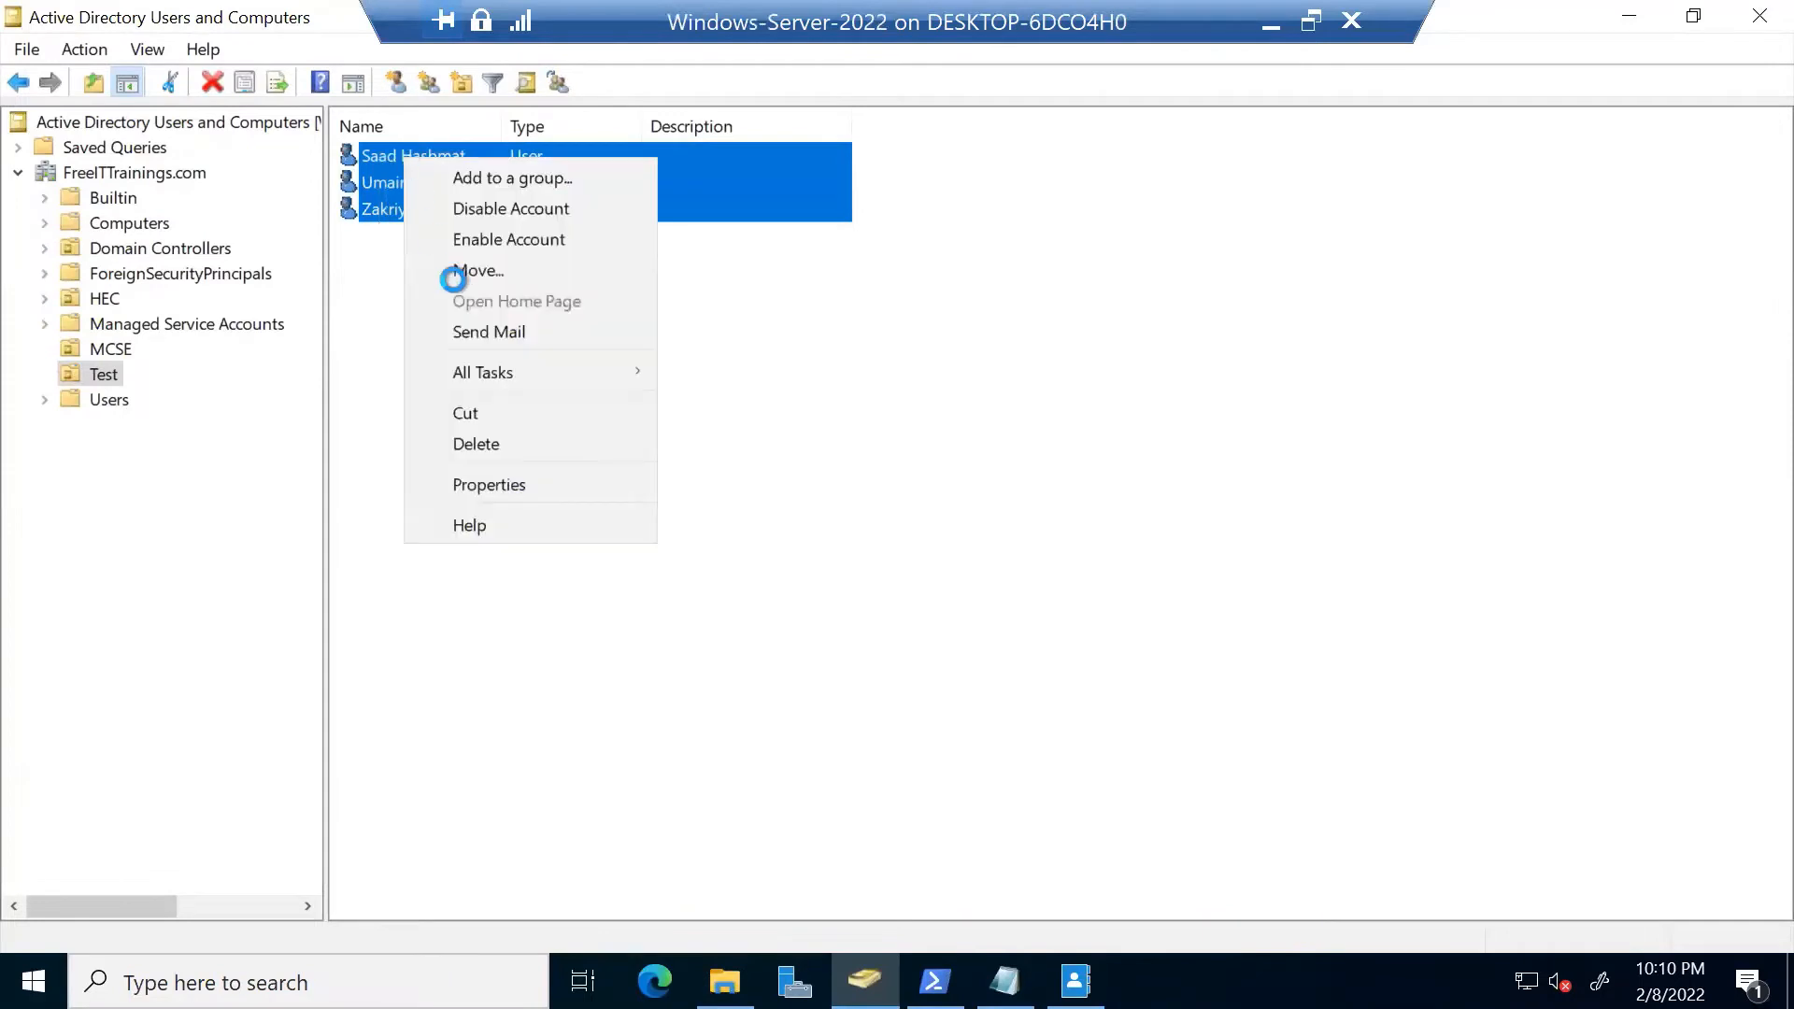
click(545, 441)
click(962, 673)
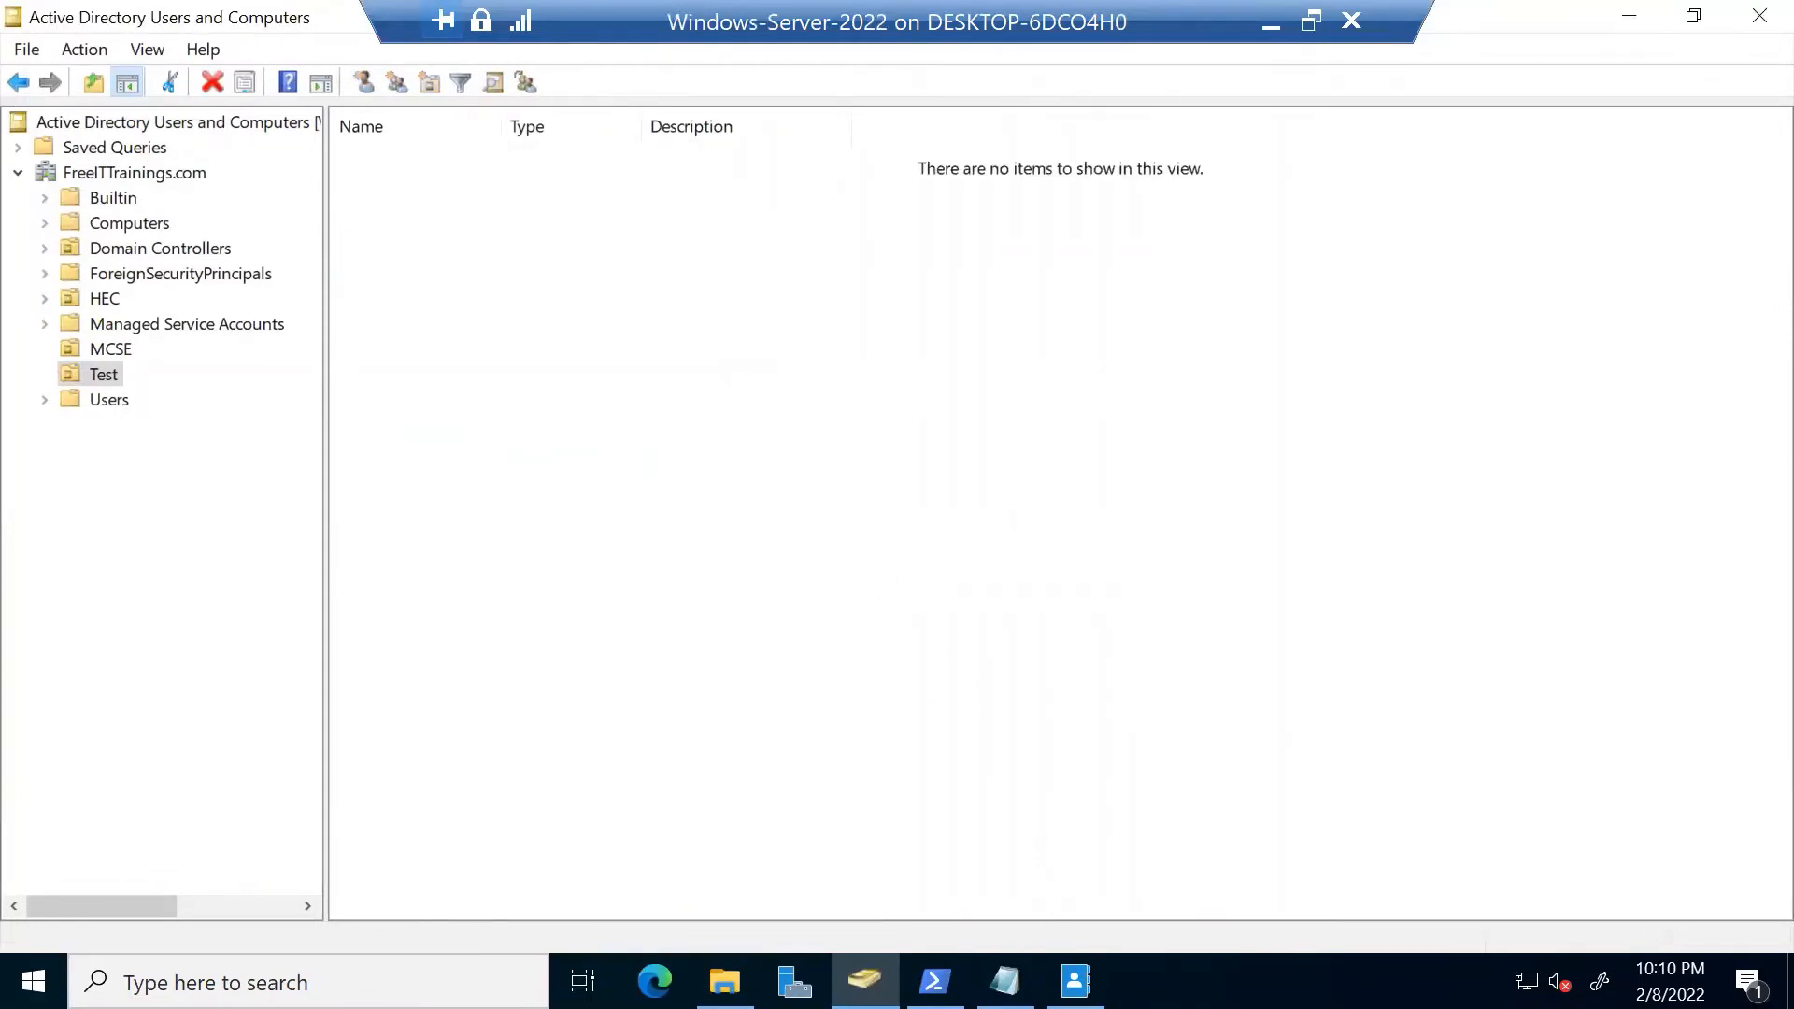
Close the Active Directory PowerShell console and bring up the bulk_users1 script's actions in C:\IT
click(935, 981)
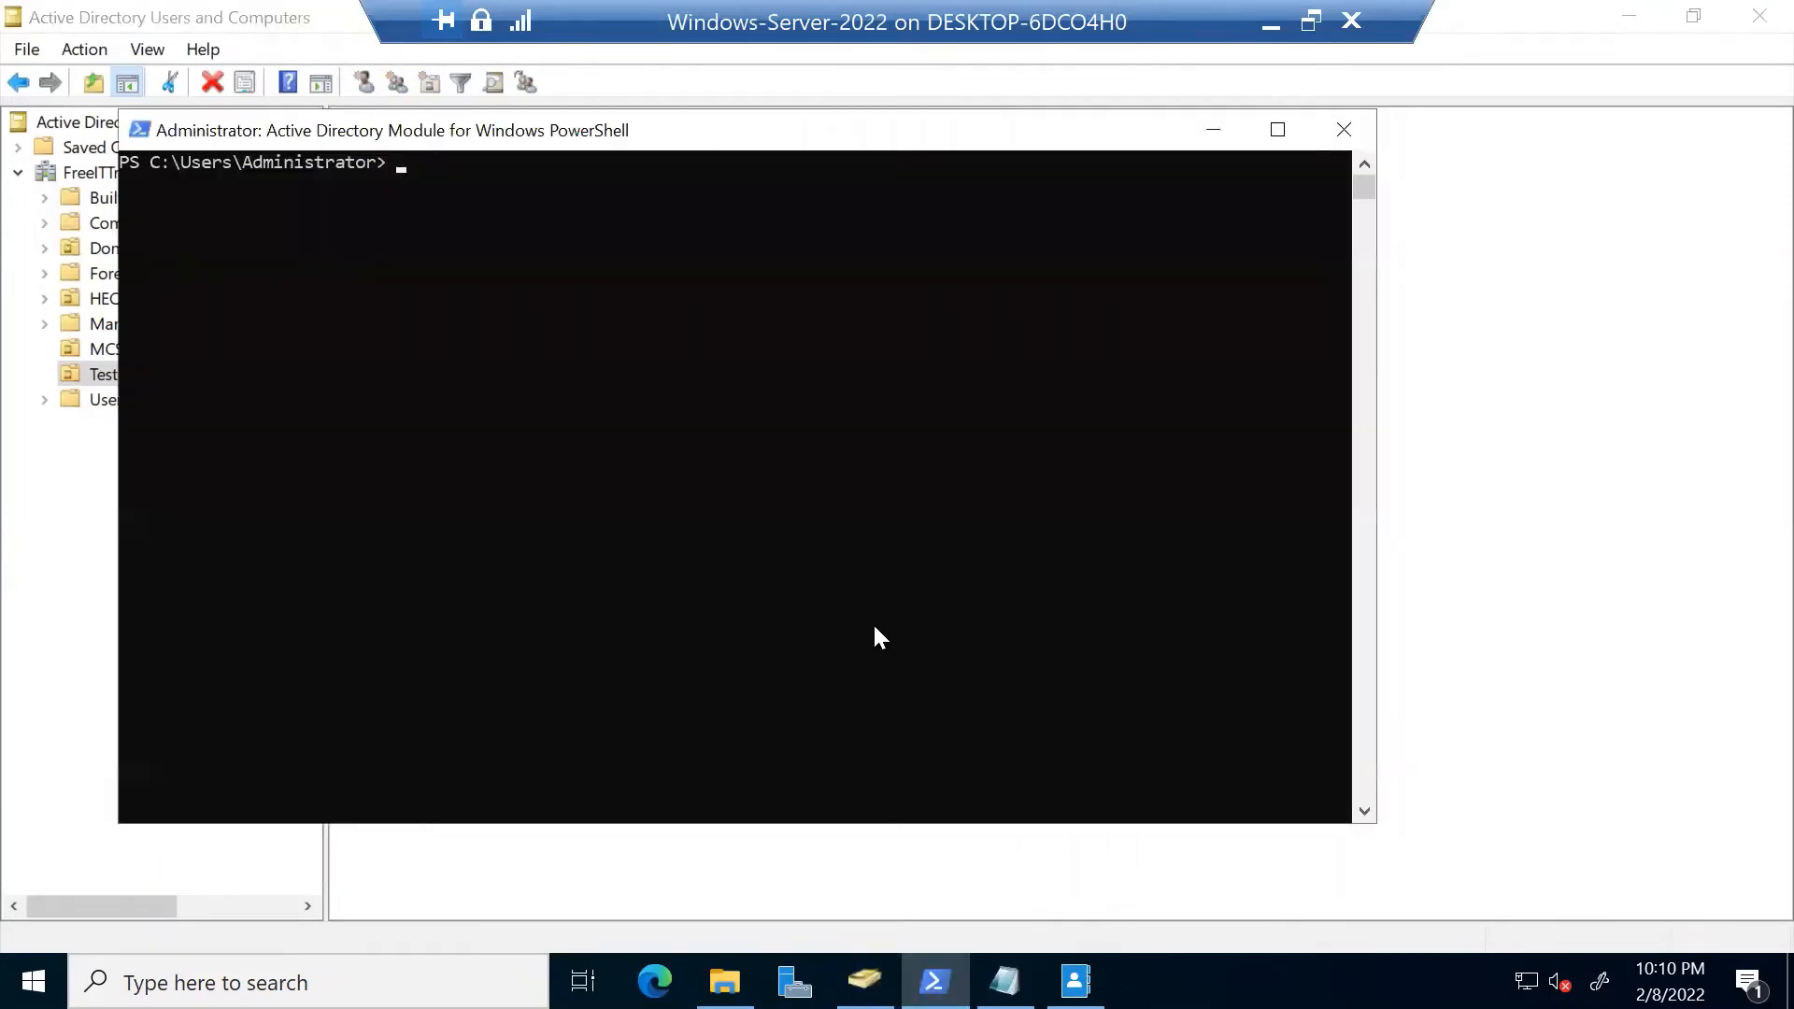
click(1343, 130)
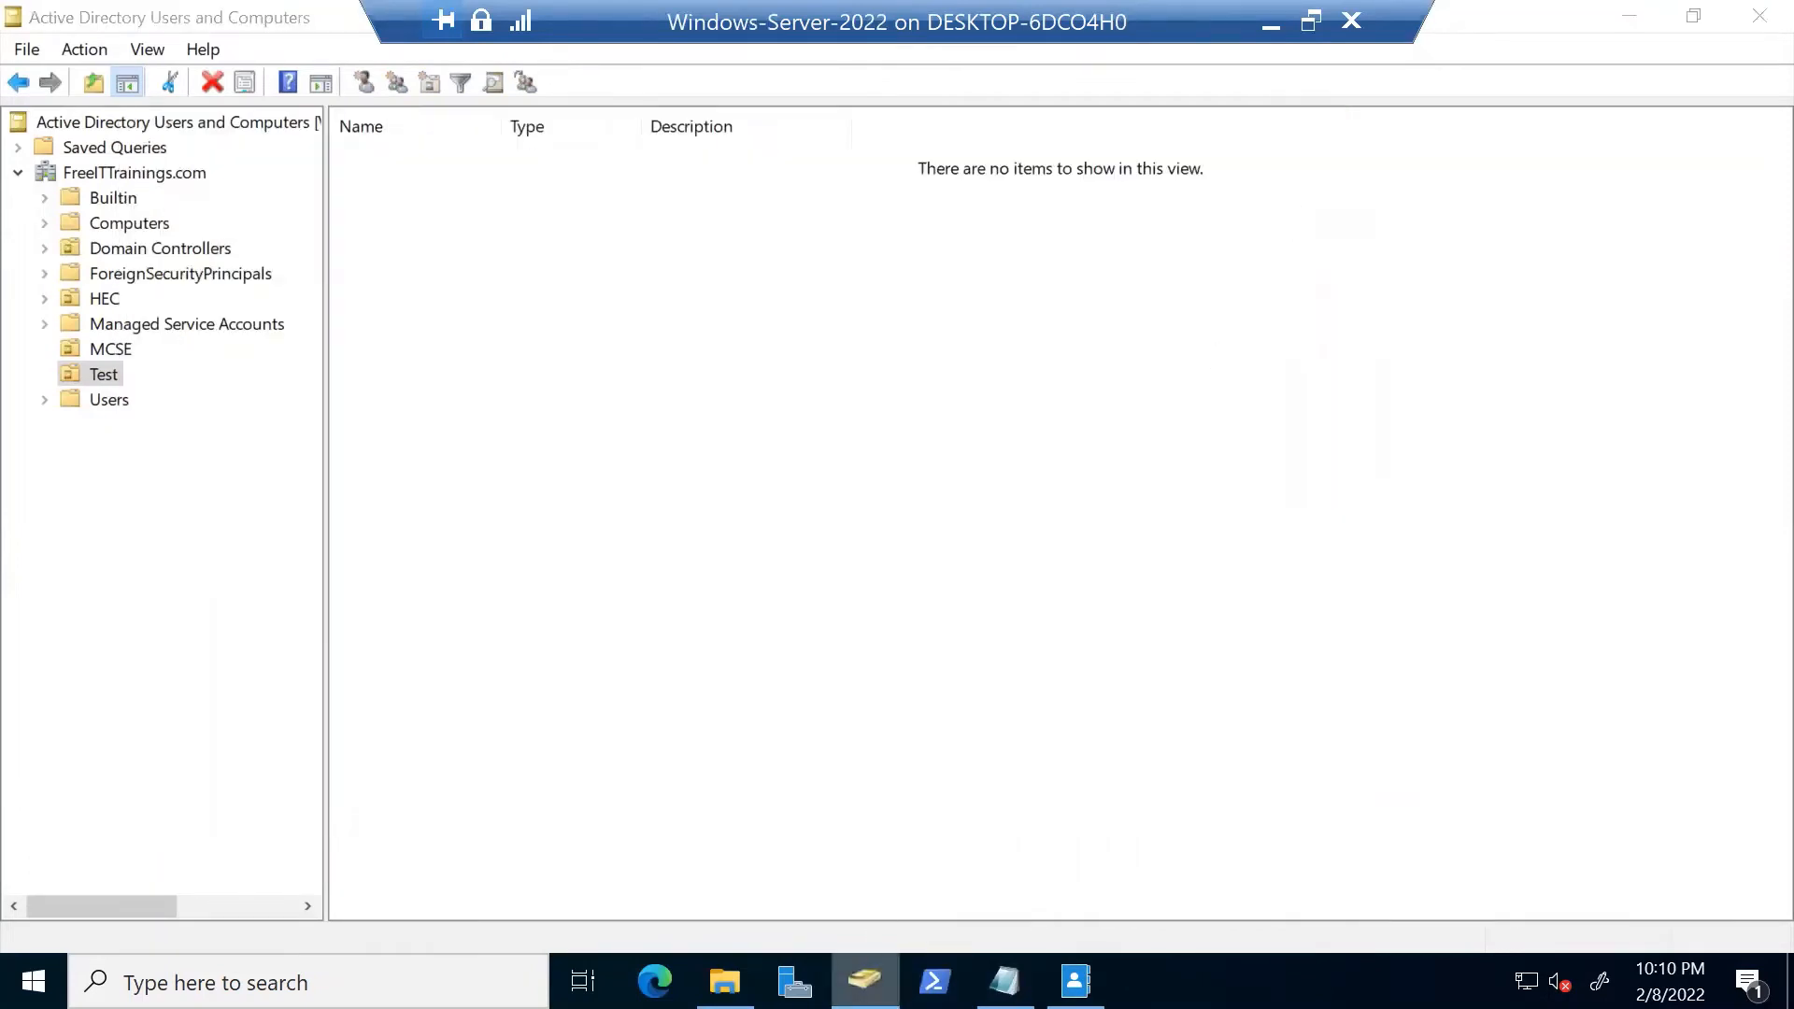
click(724, 981)
right_click(368, 242)
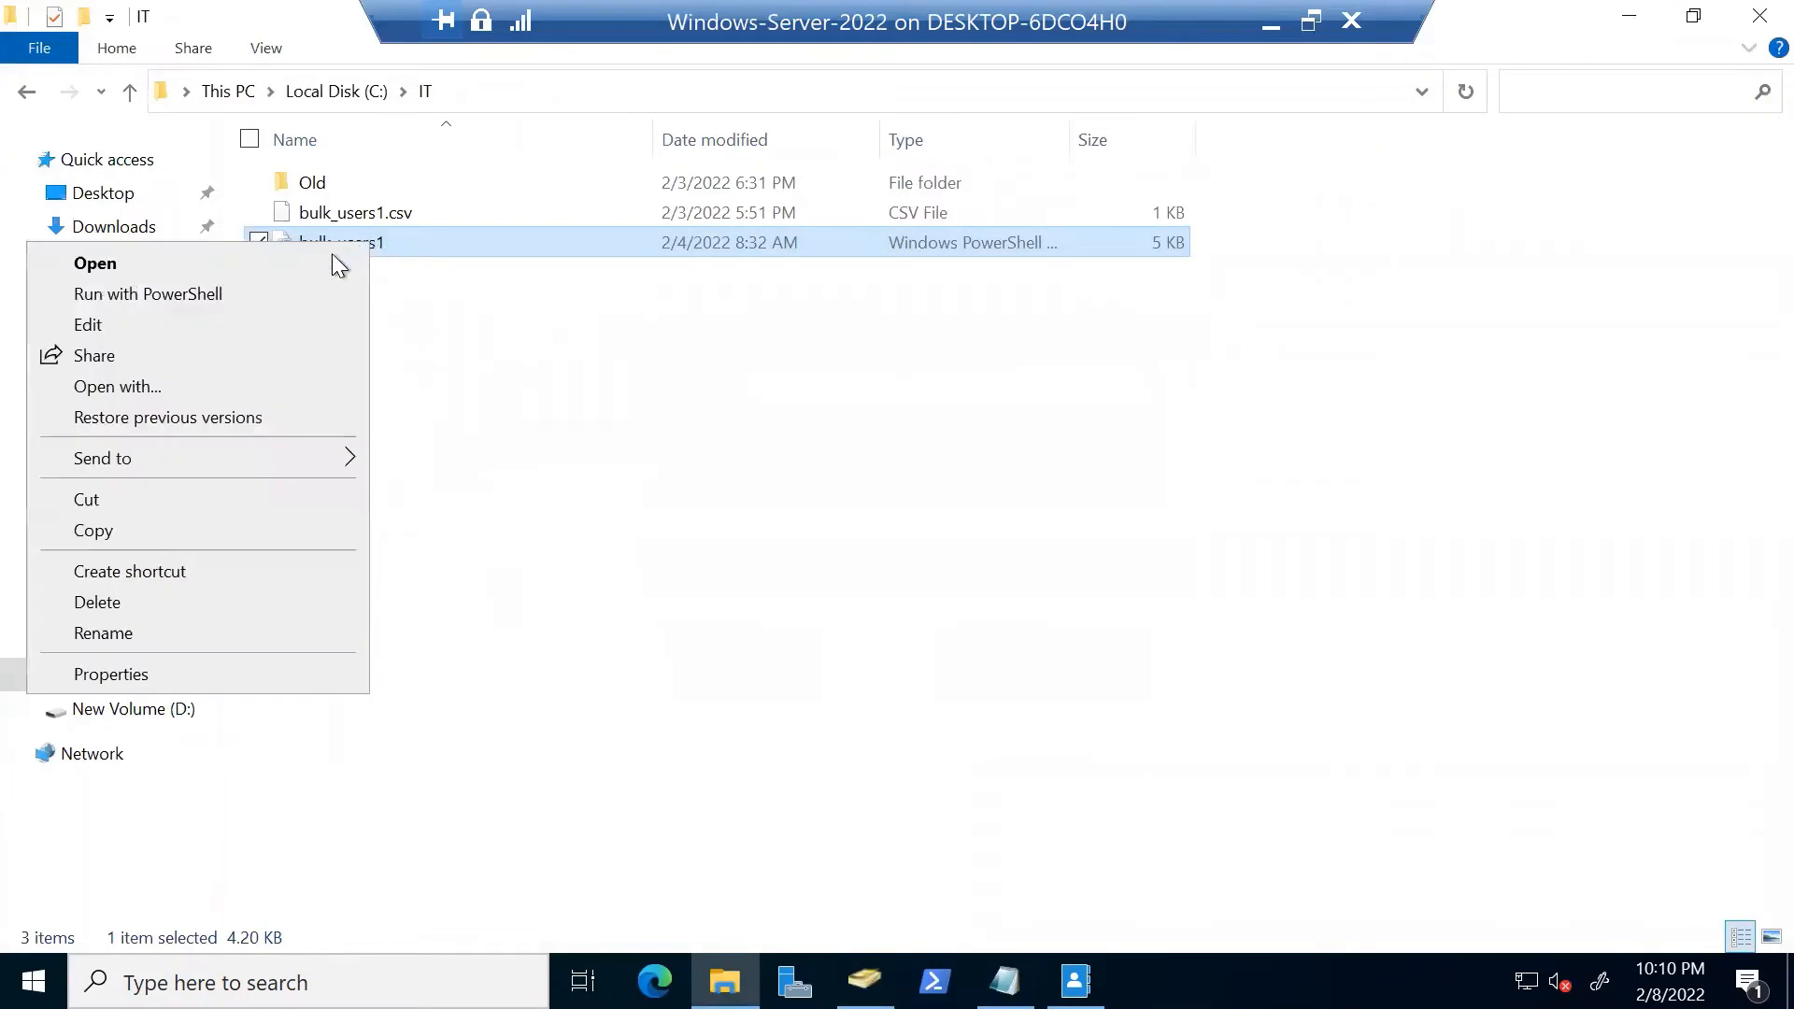
Open bulk_users1.ps1 in ISE, verify the C:\it\bulk_users1.csv path on line 5, and run it
click(224, 323)
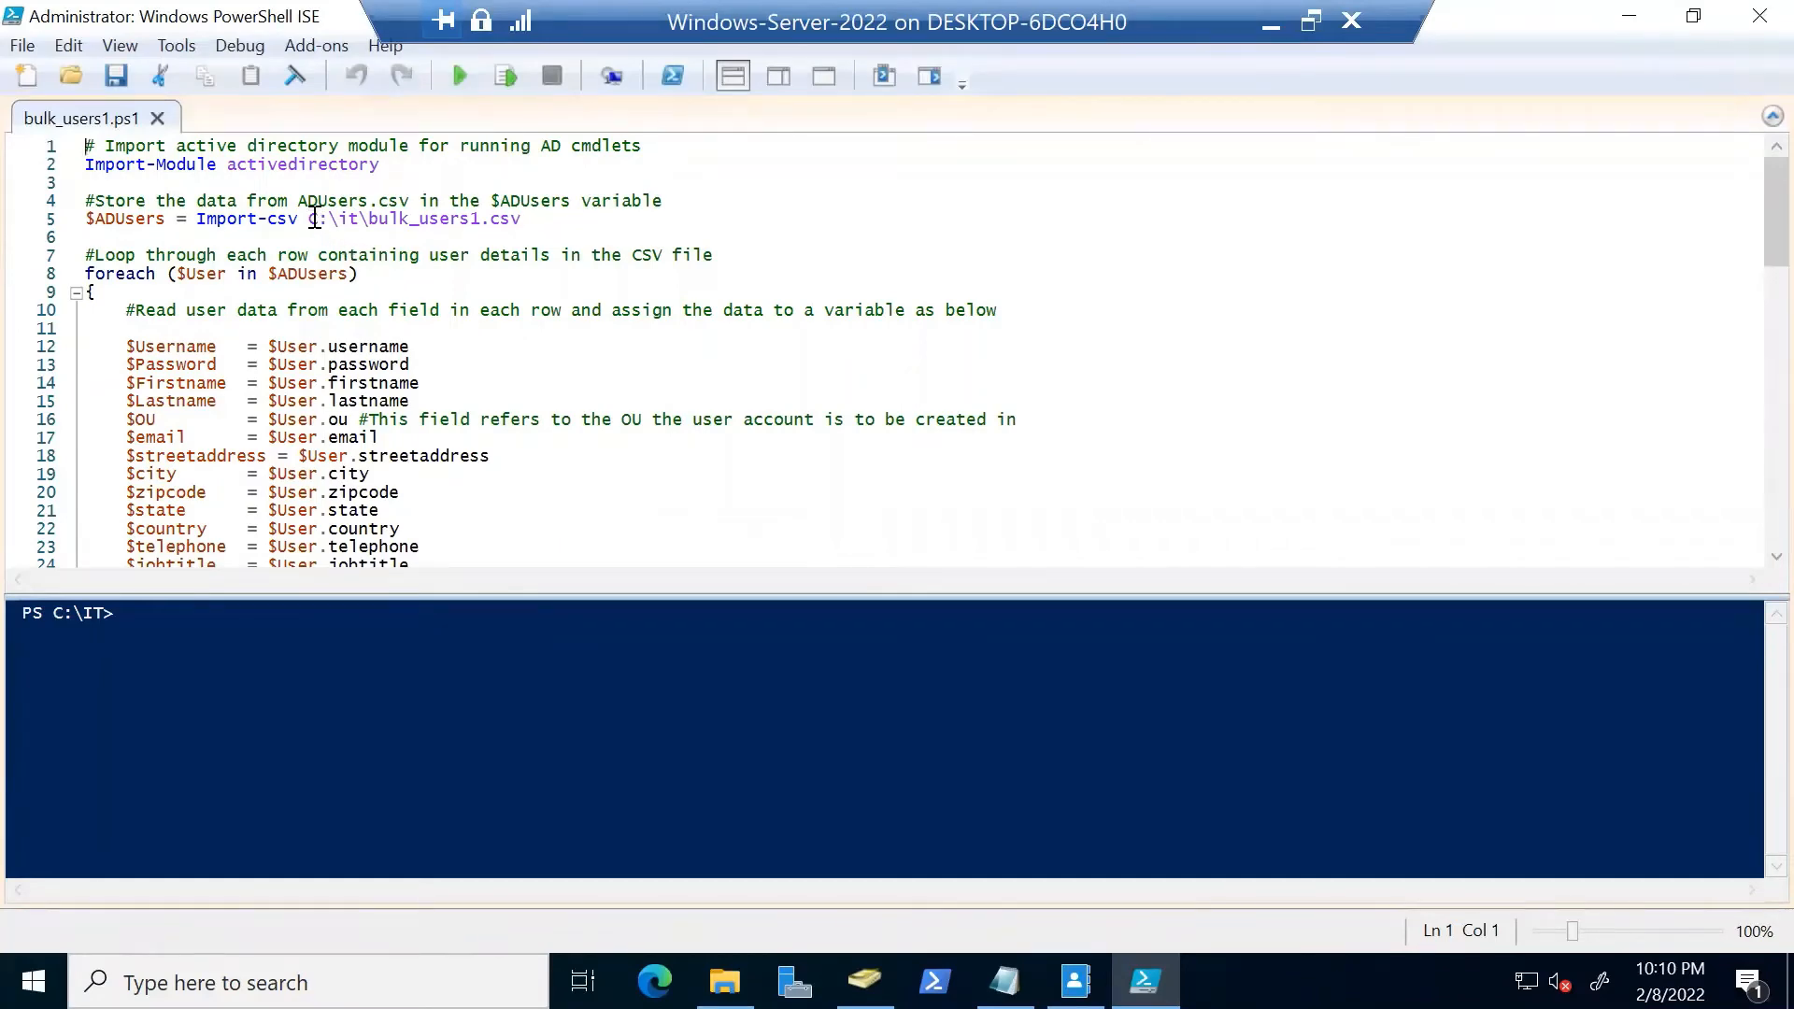
drag(314, 218, 526, 218)
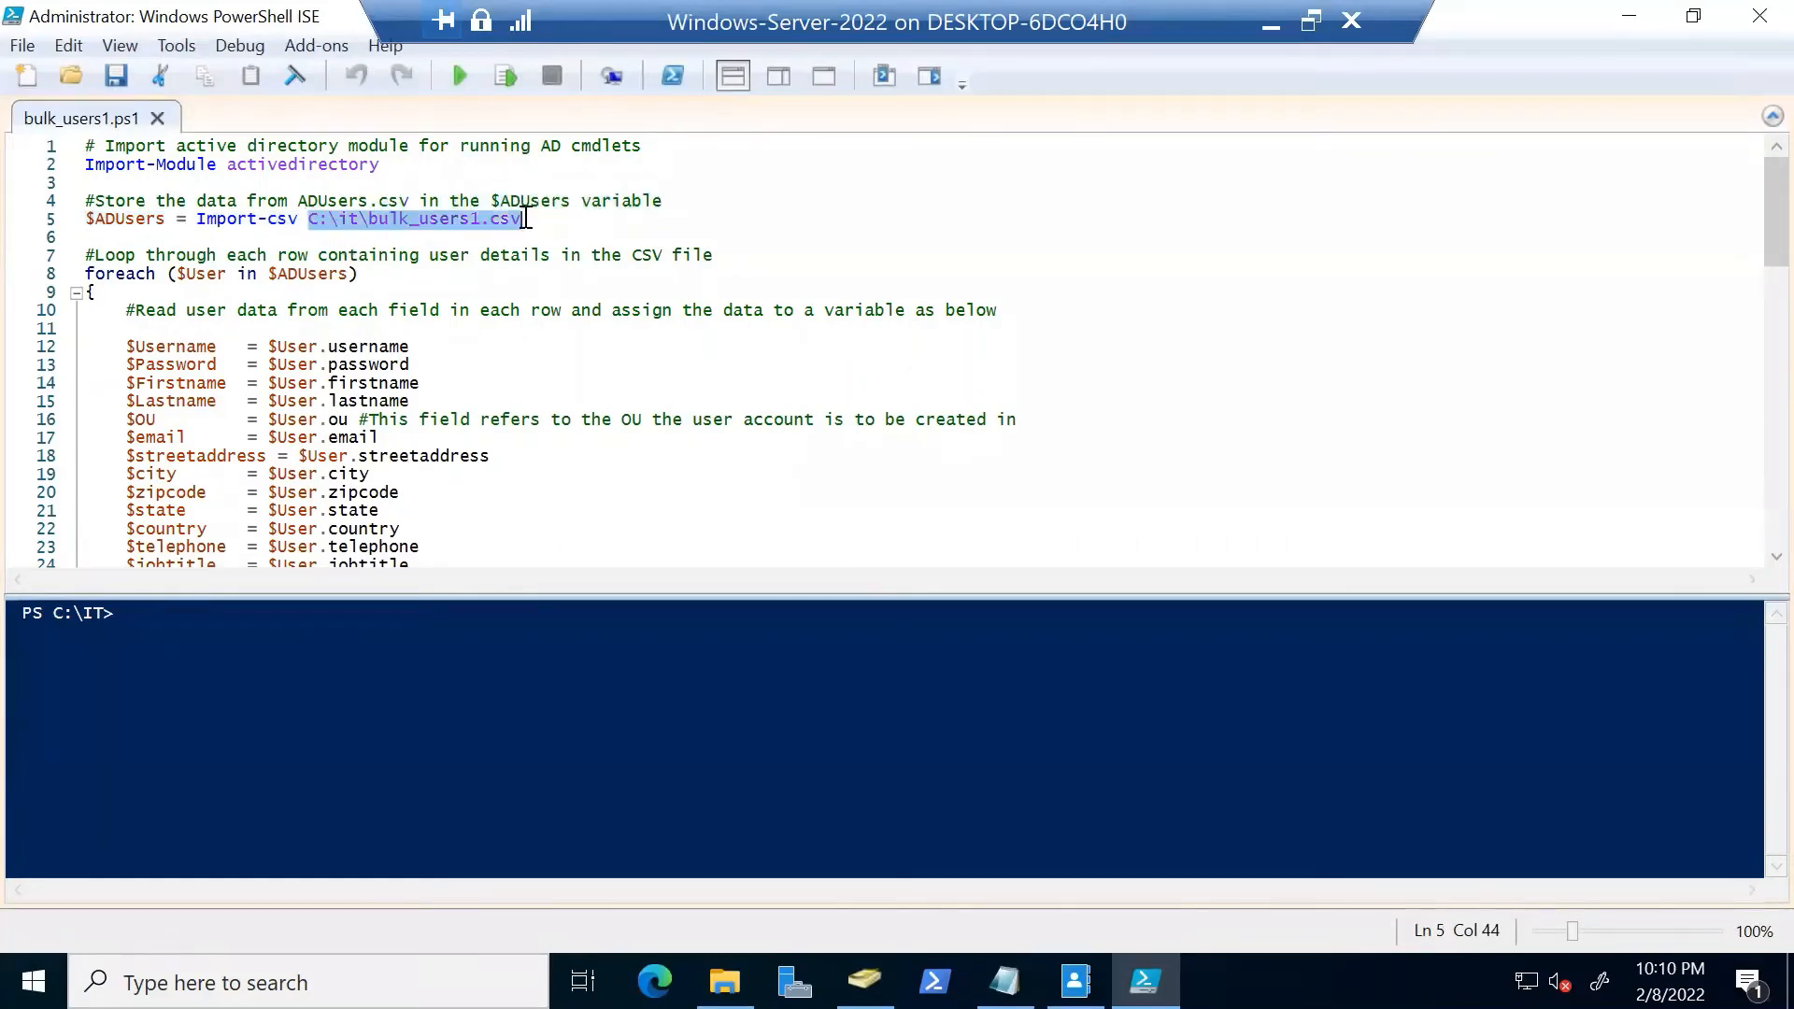
click(334, 237)
click(333, 219)
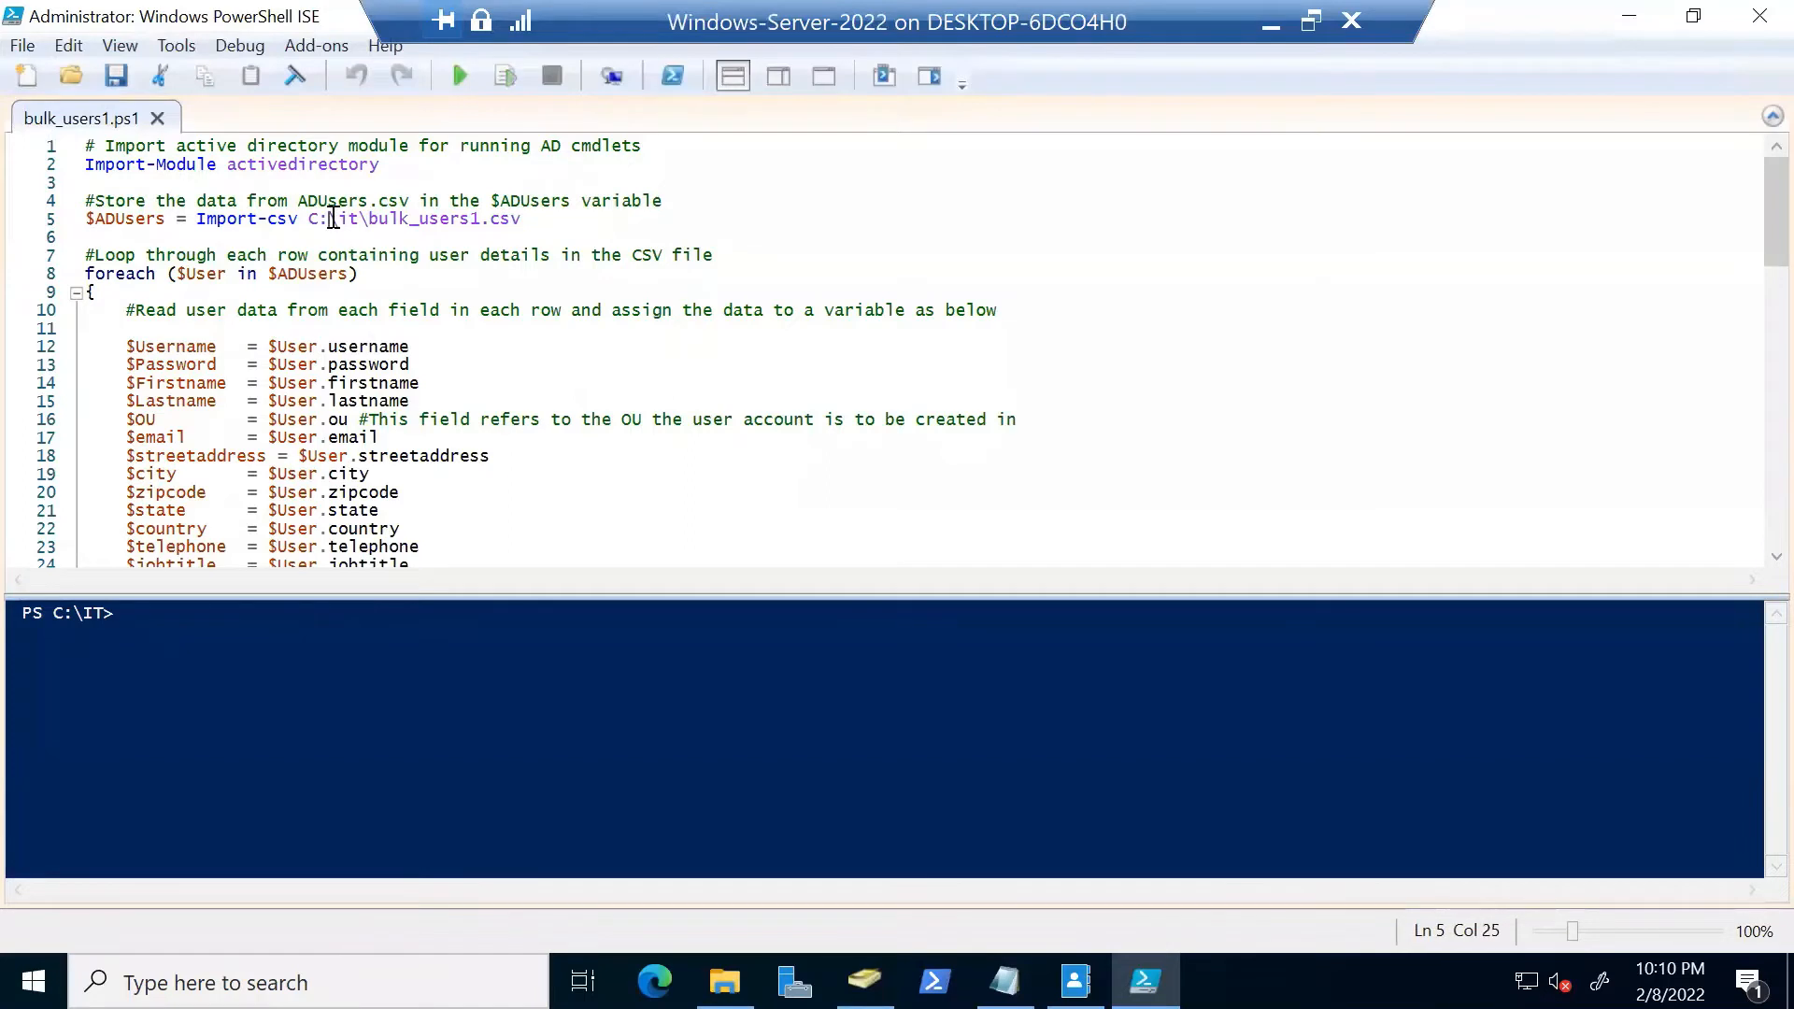
drag(332, 219, 365, 224)
click(361, 222)
click(459, 76)
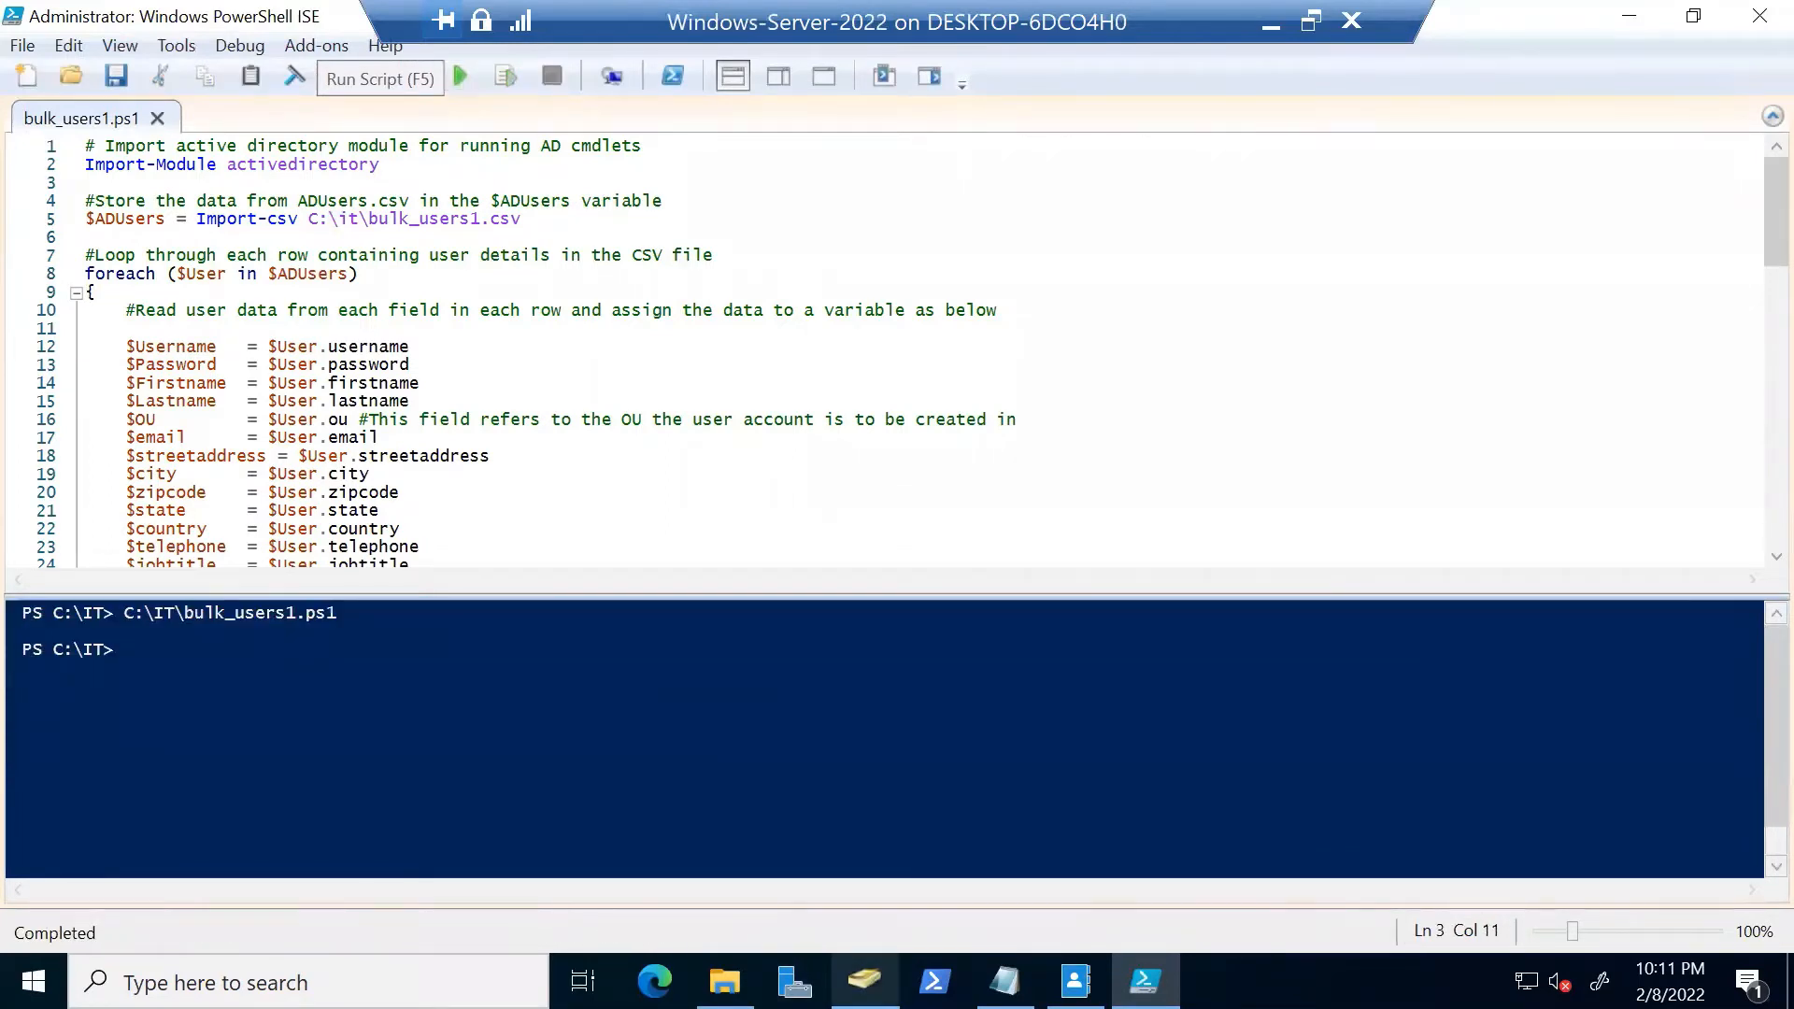
click(864, 979)
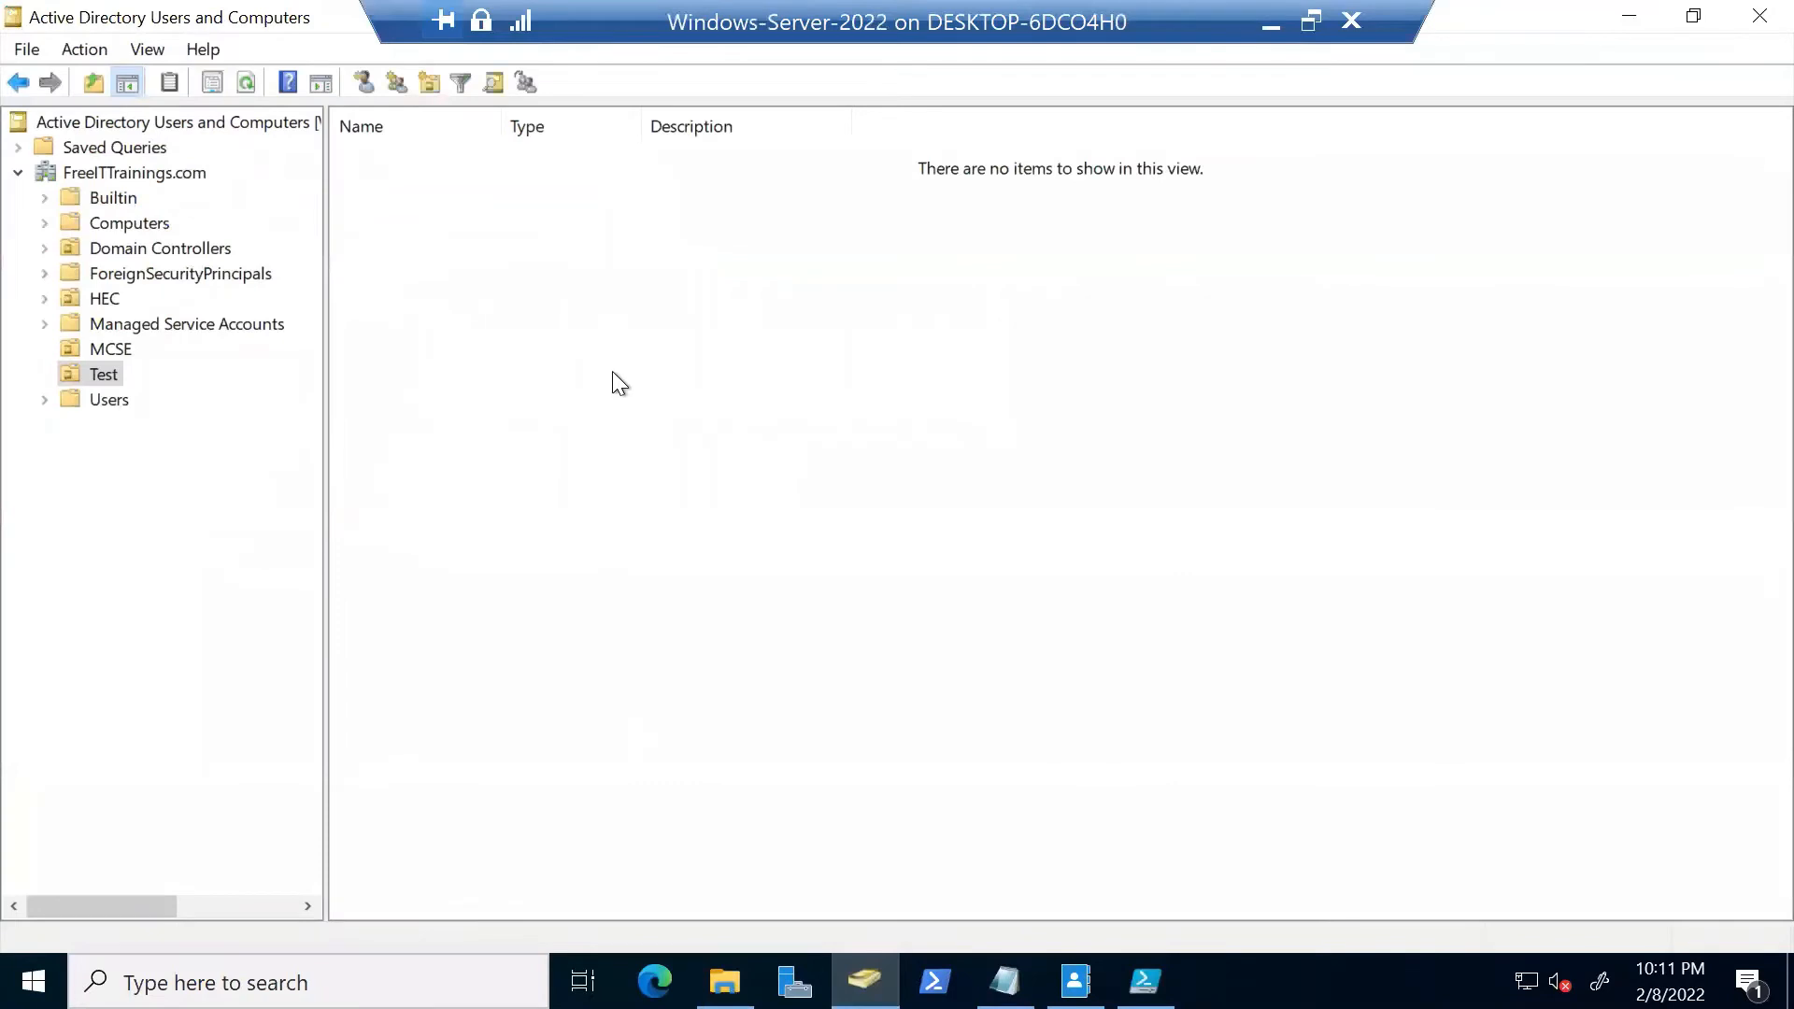
Refresh the Test OU and review the first user's telephone, e-mail, address, account, profile and organization details
right_click(614, 374)
click(714, 565)
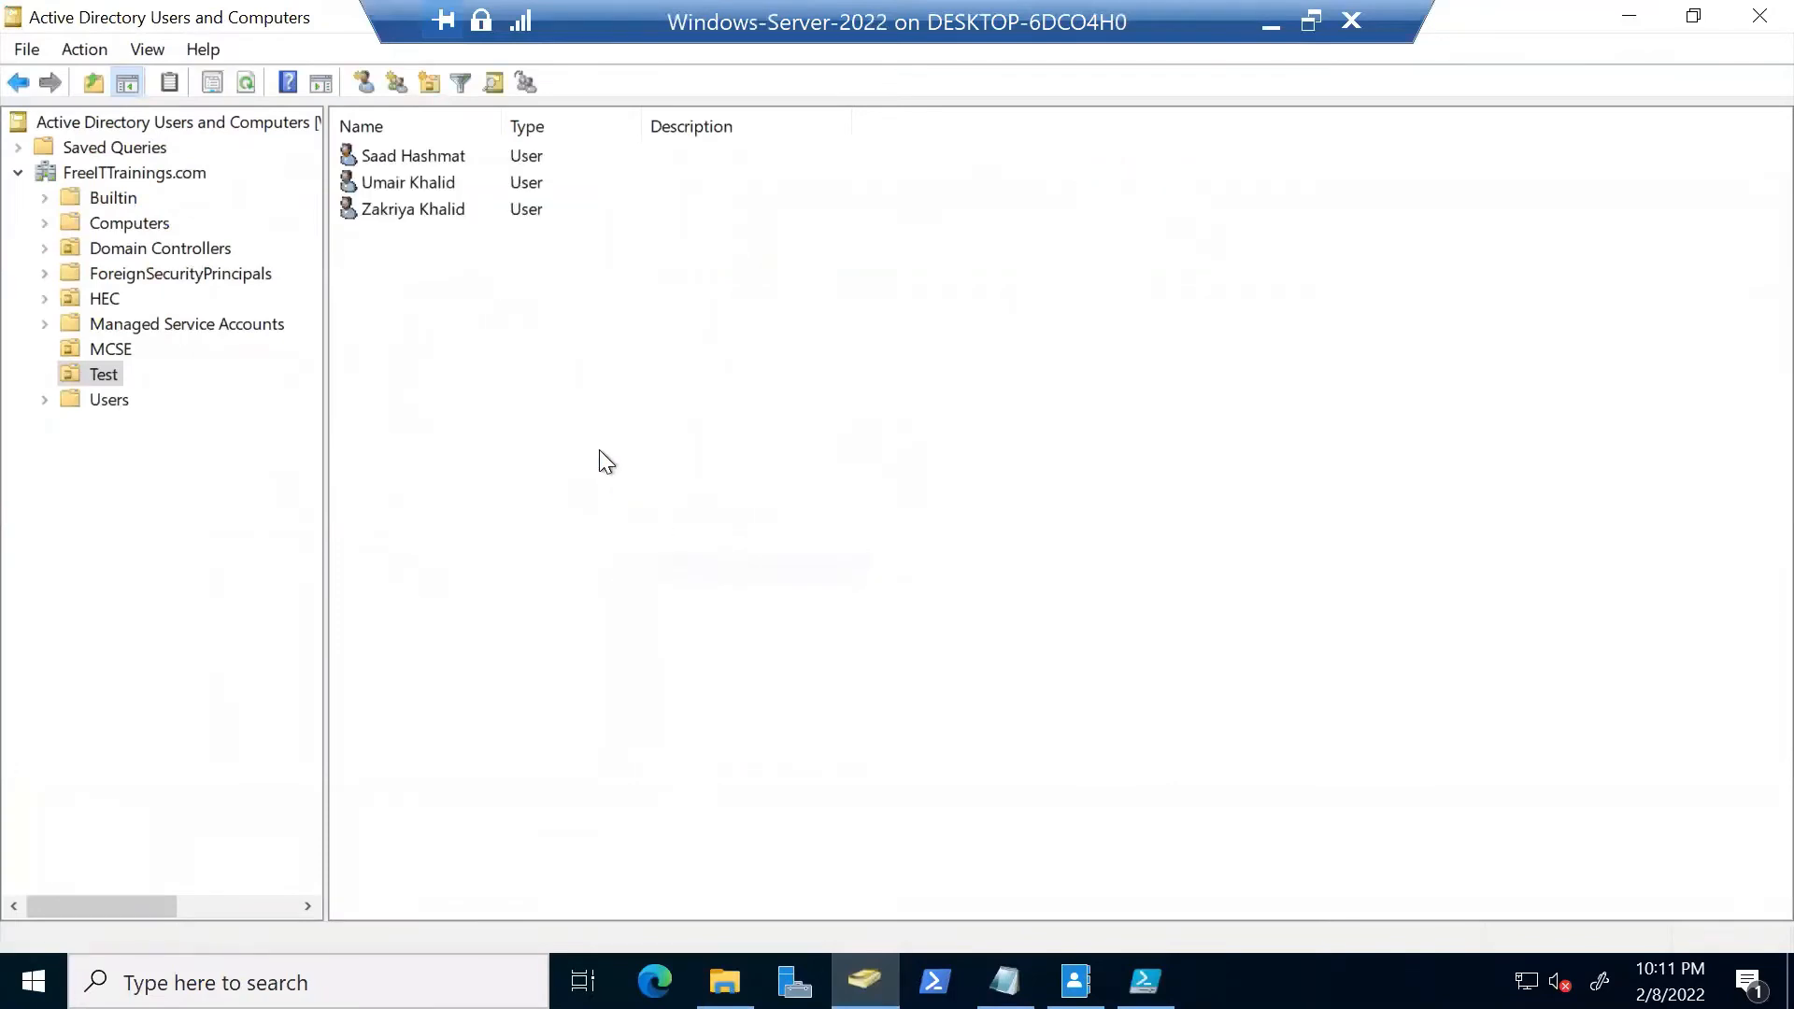
double_click(478, 158)
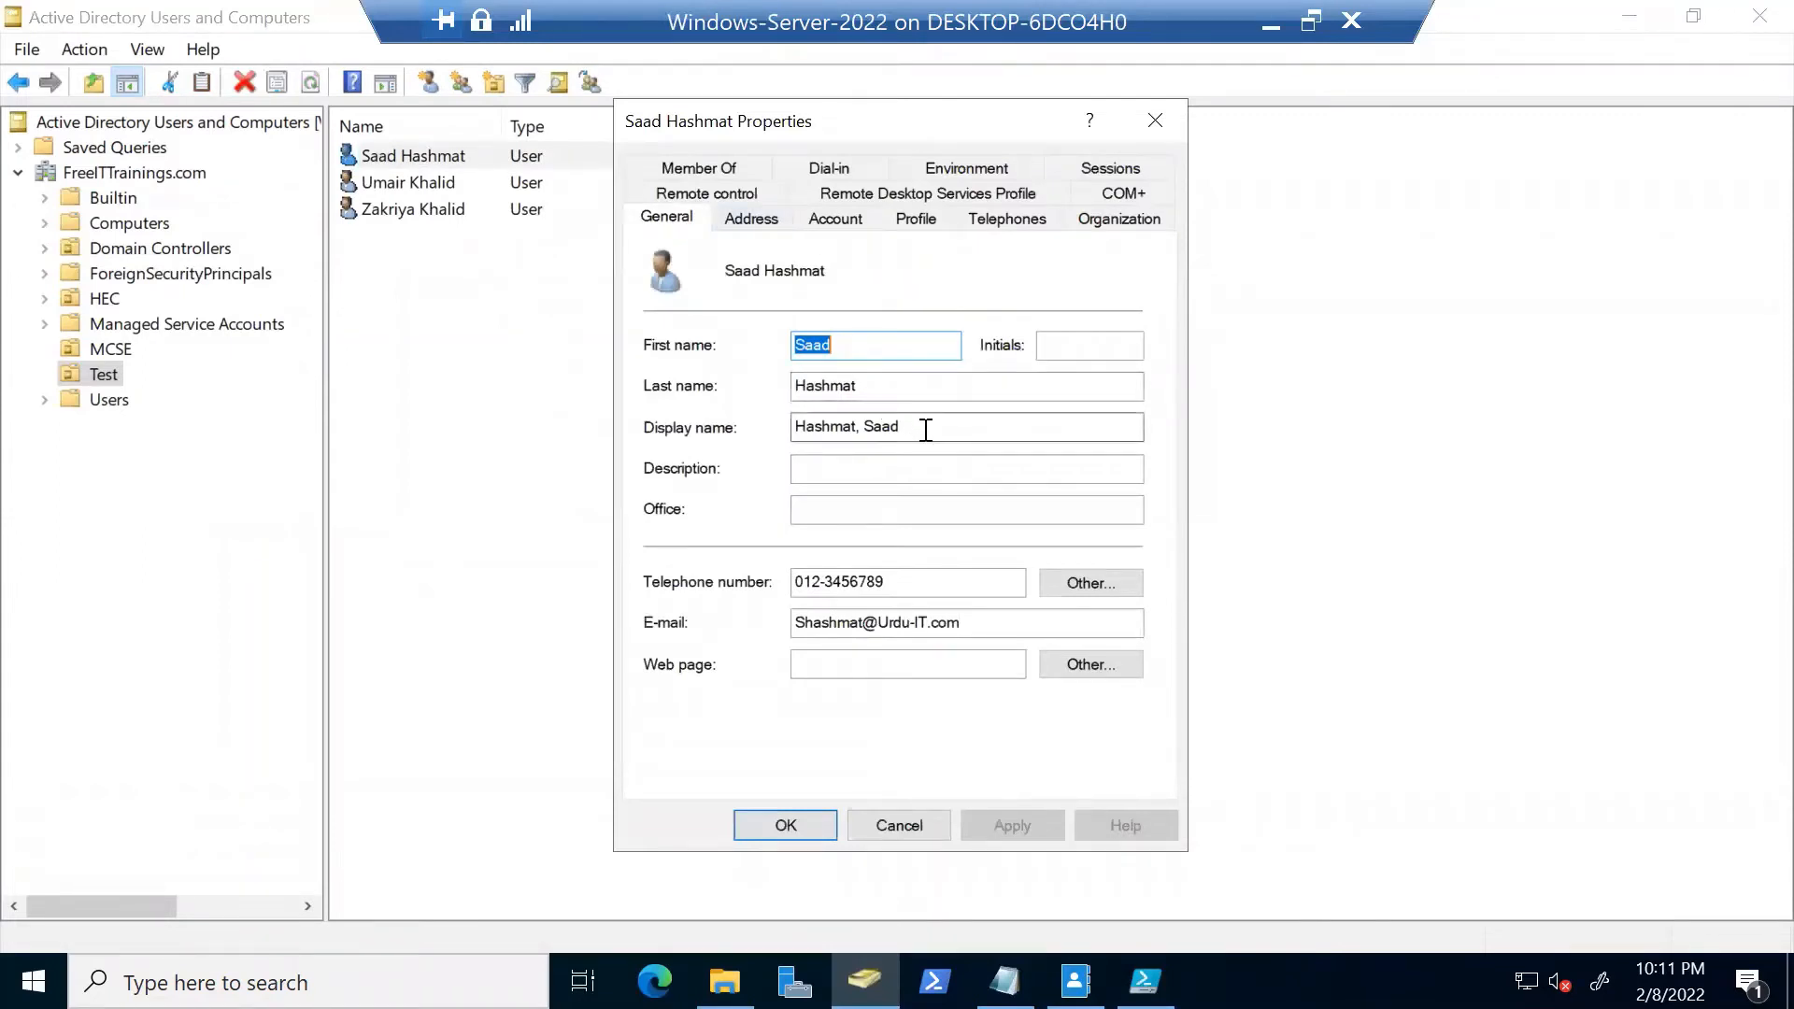
drag(913, 579, 738, 588)
drag(965, 626, 738, 612)
click(753, 217)
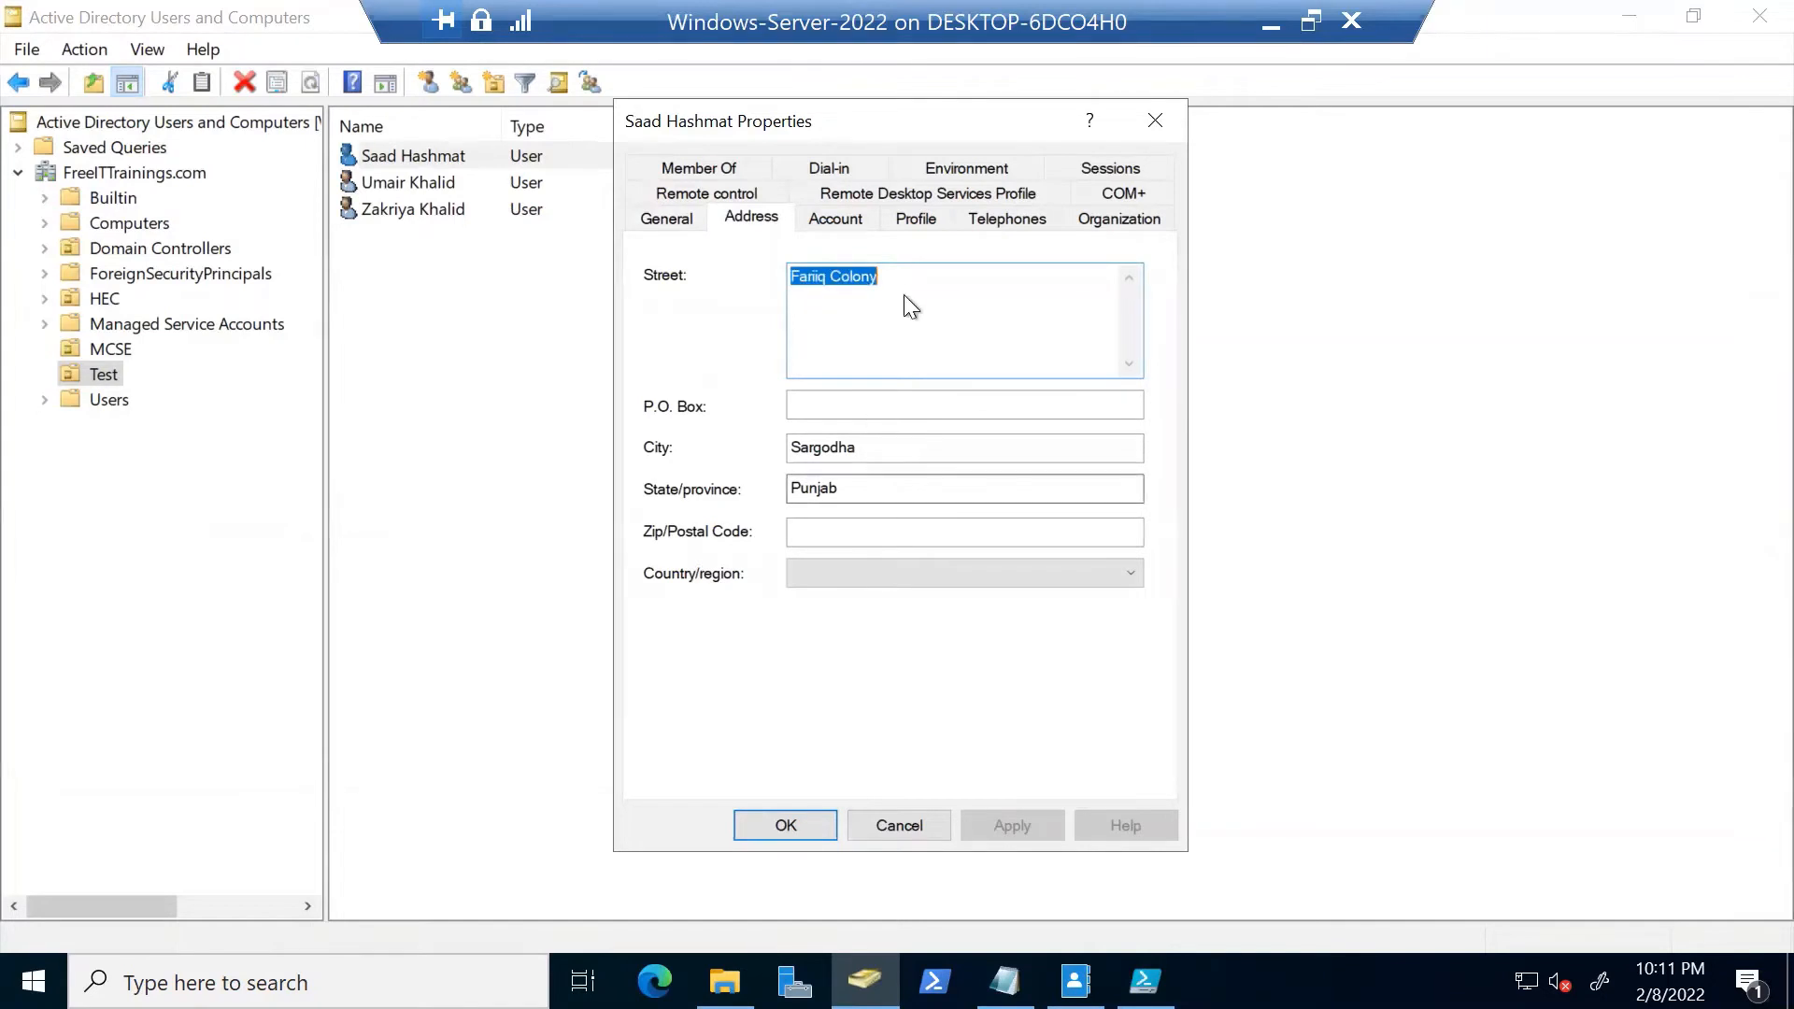
click(835, 217)
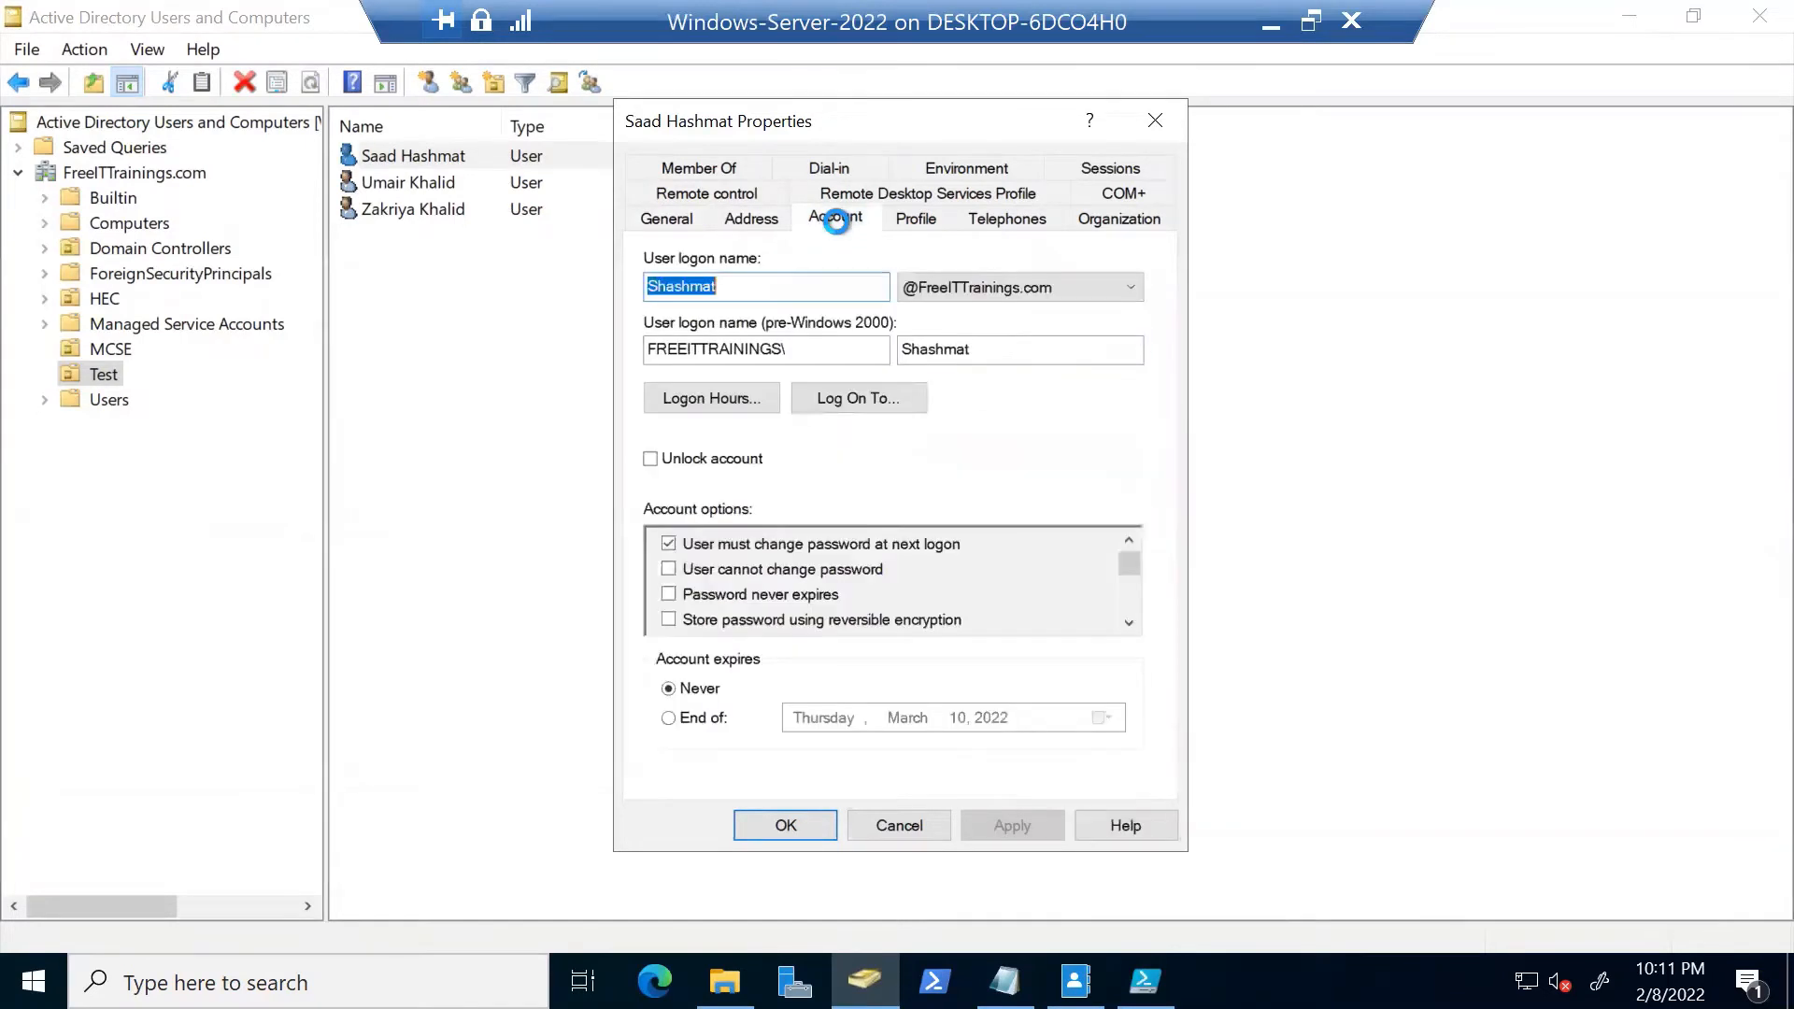
click(920, 218)
click(1002, 218)
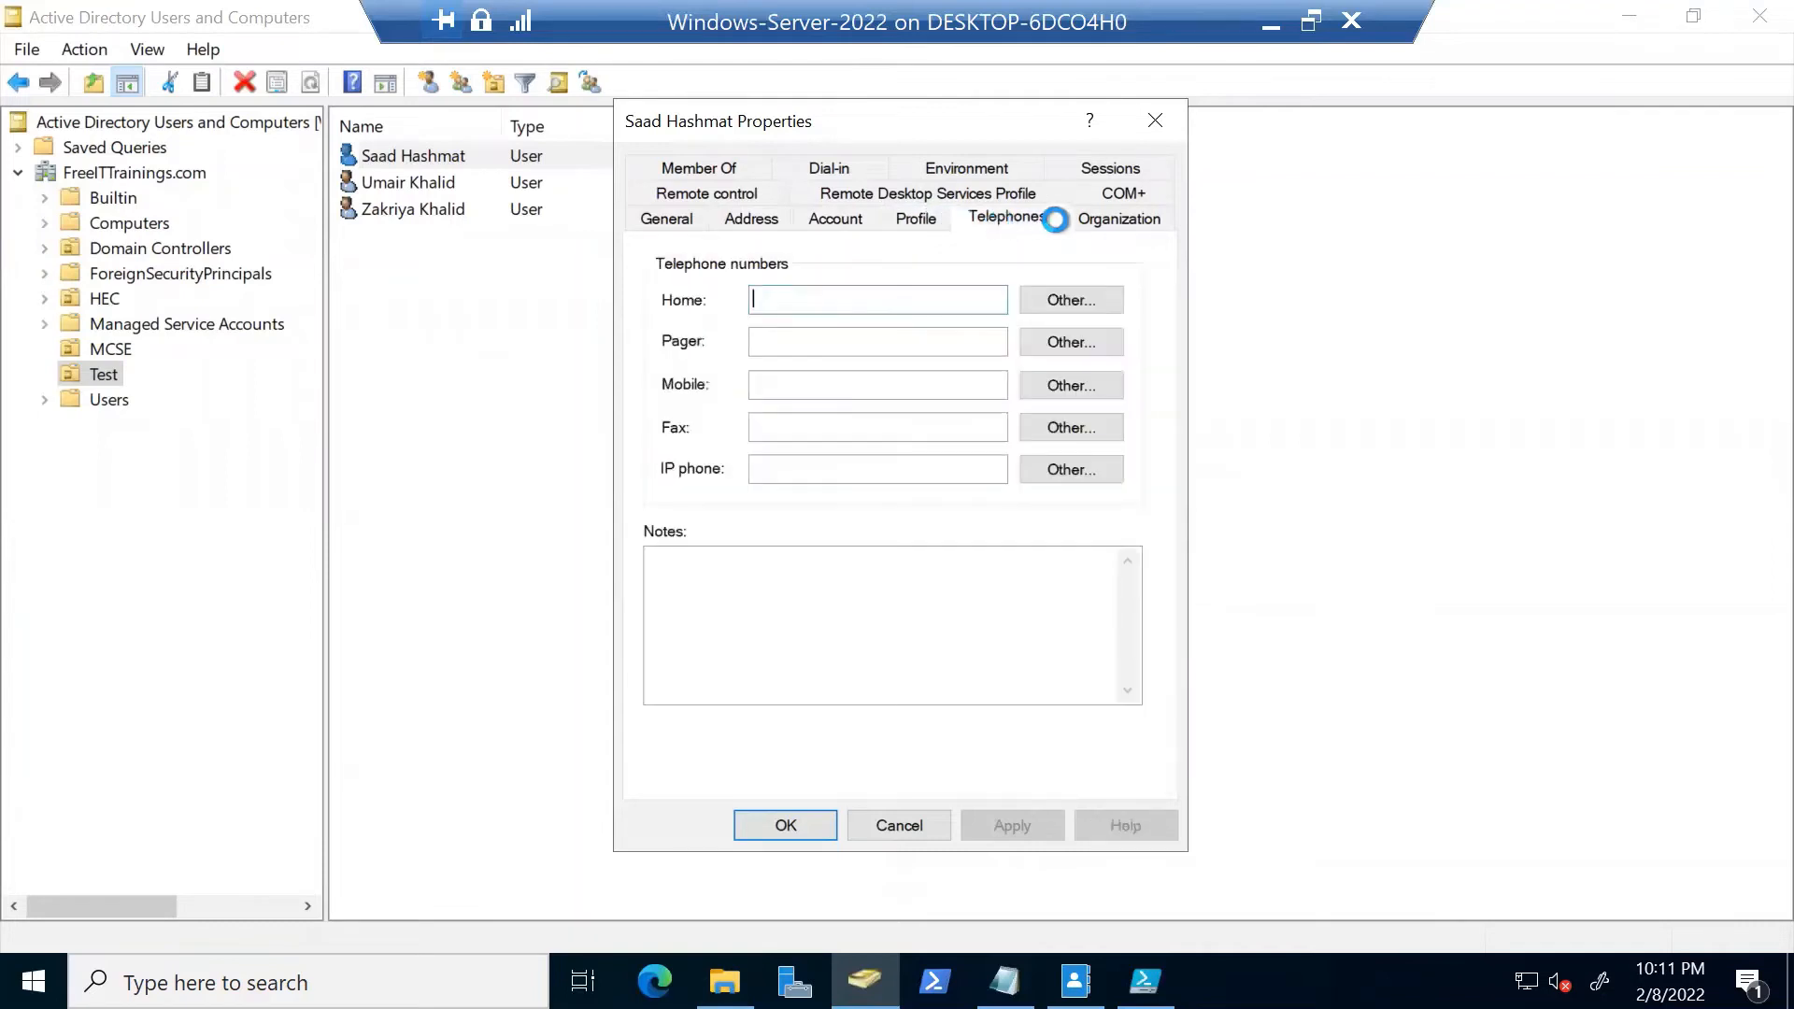
click(1095, 217)
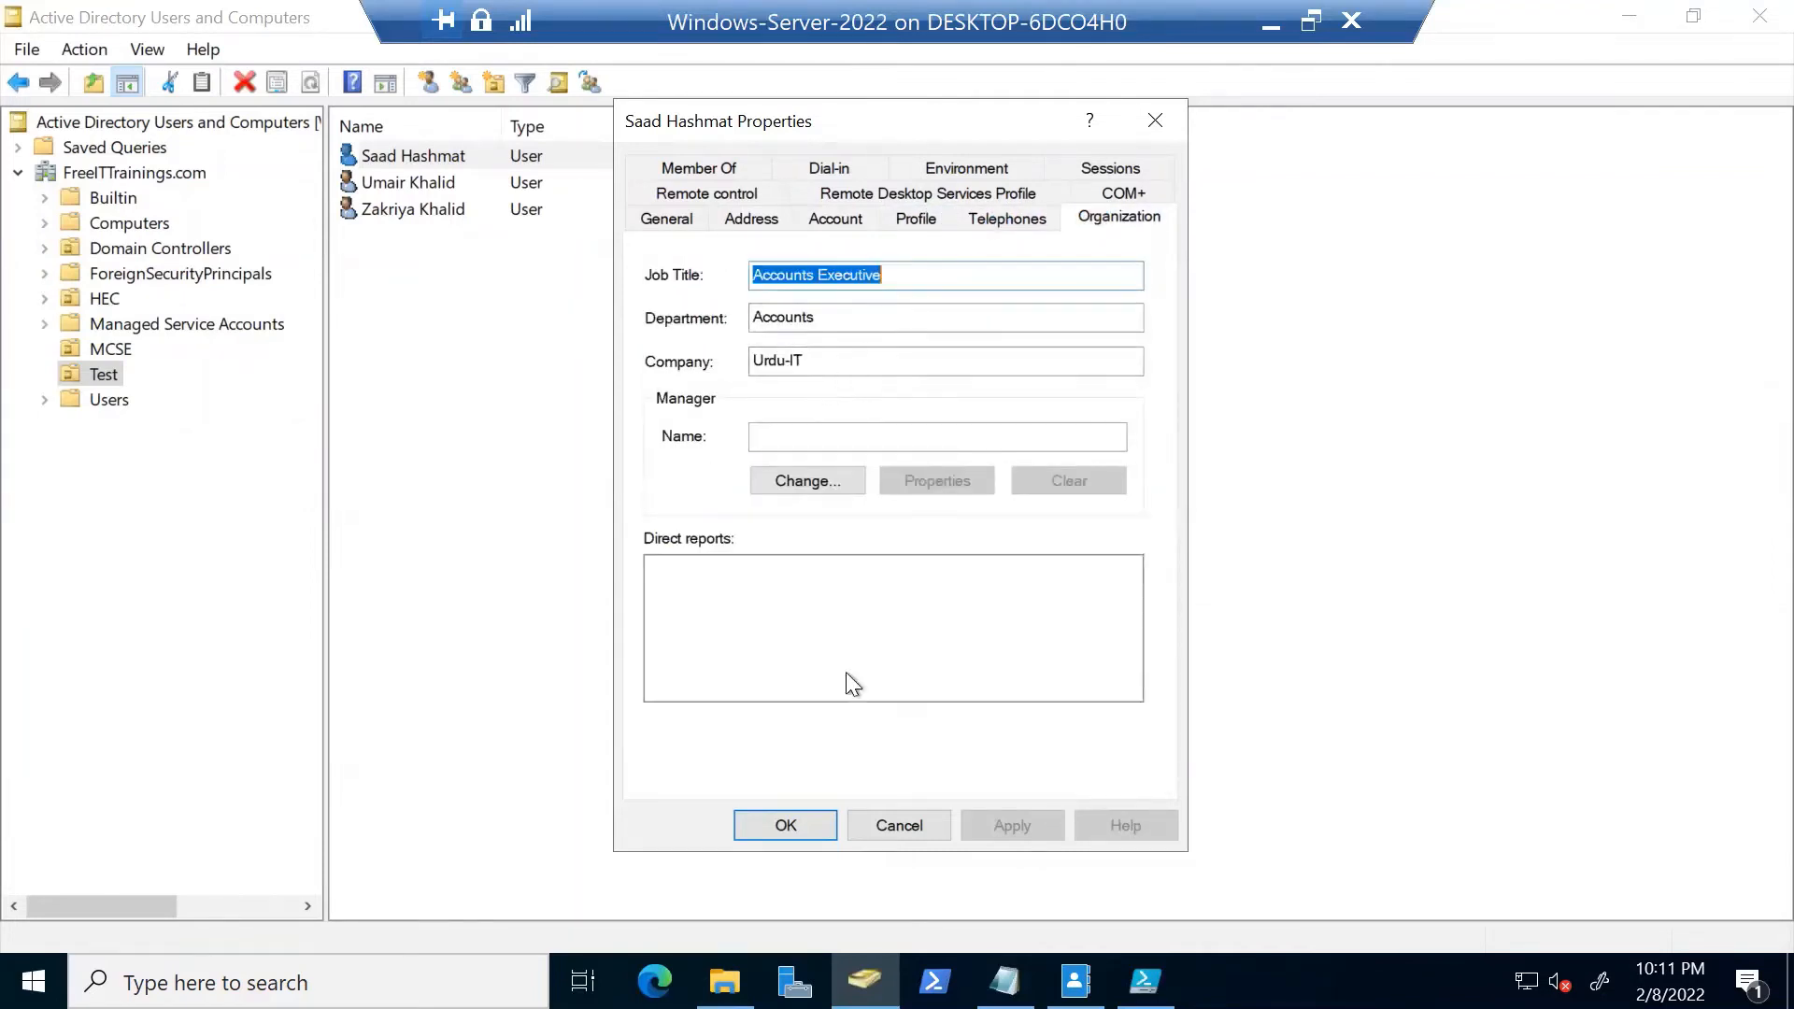
click(878, 821)
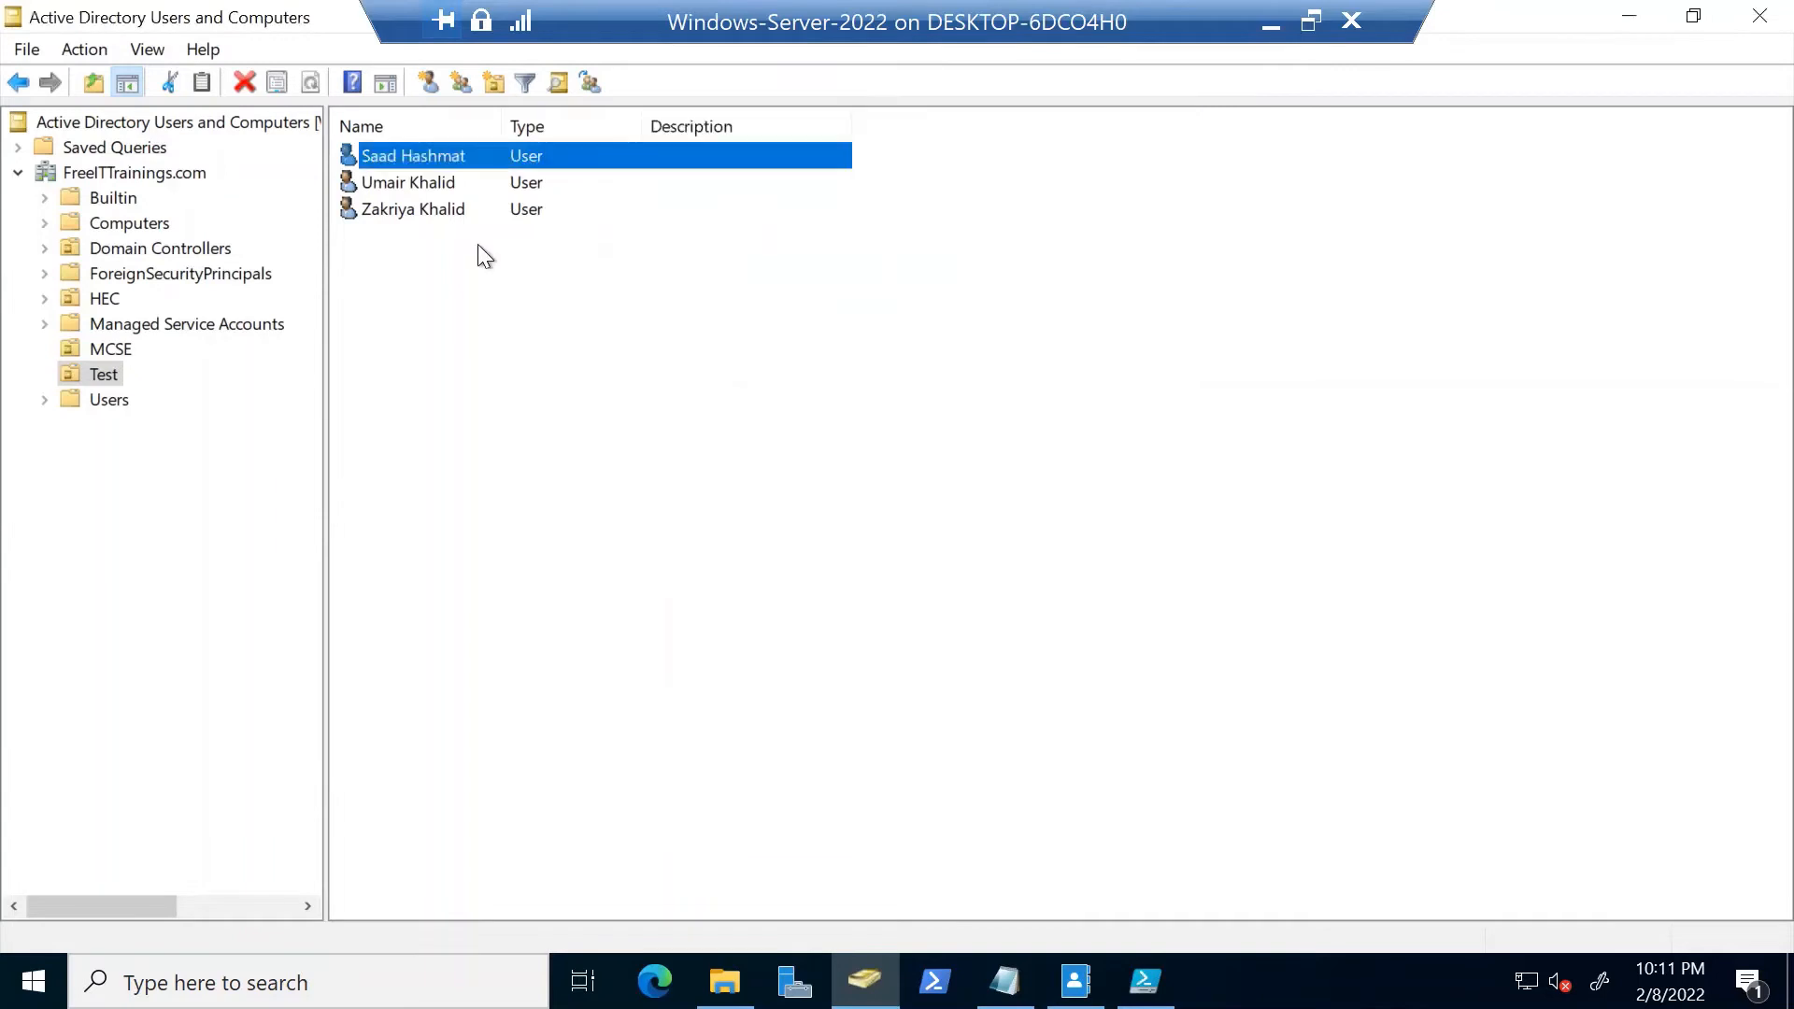
Review the second user's job title and department and the third user's telephone number
double_click(464, 181)
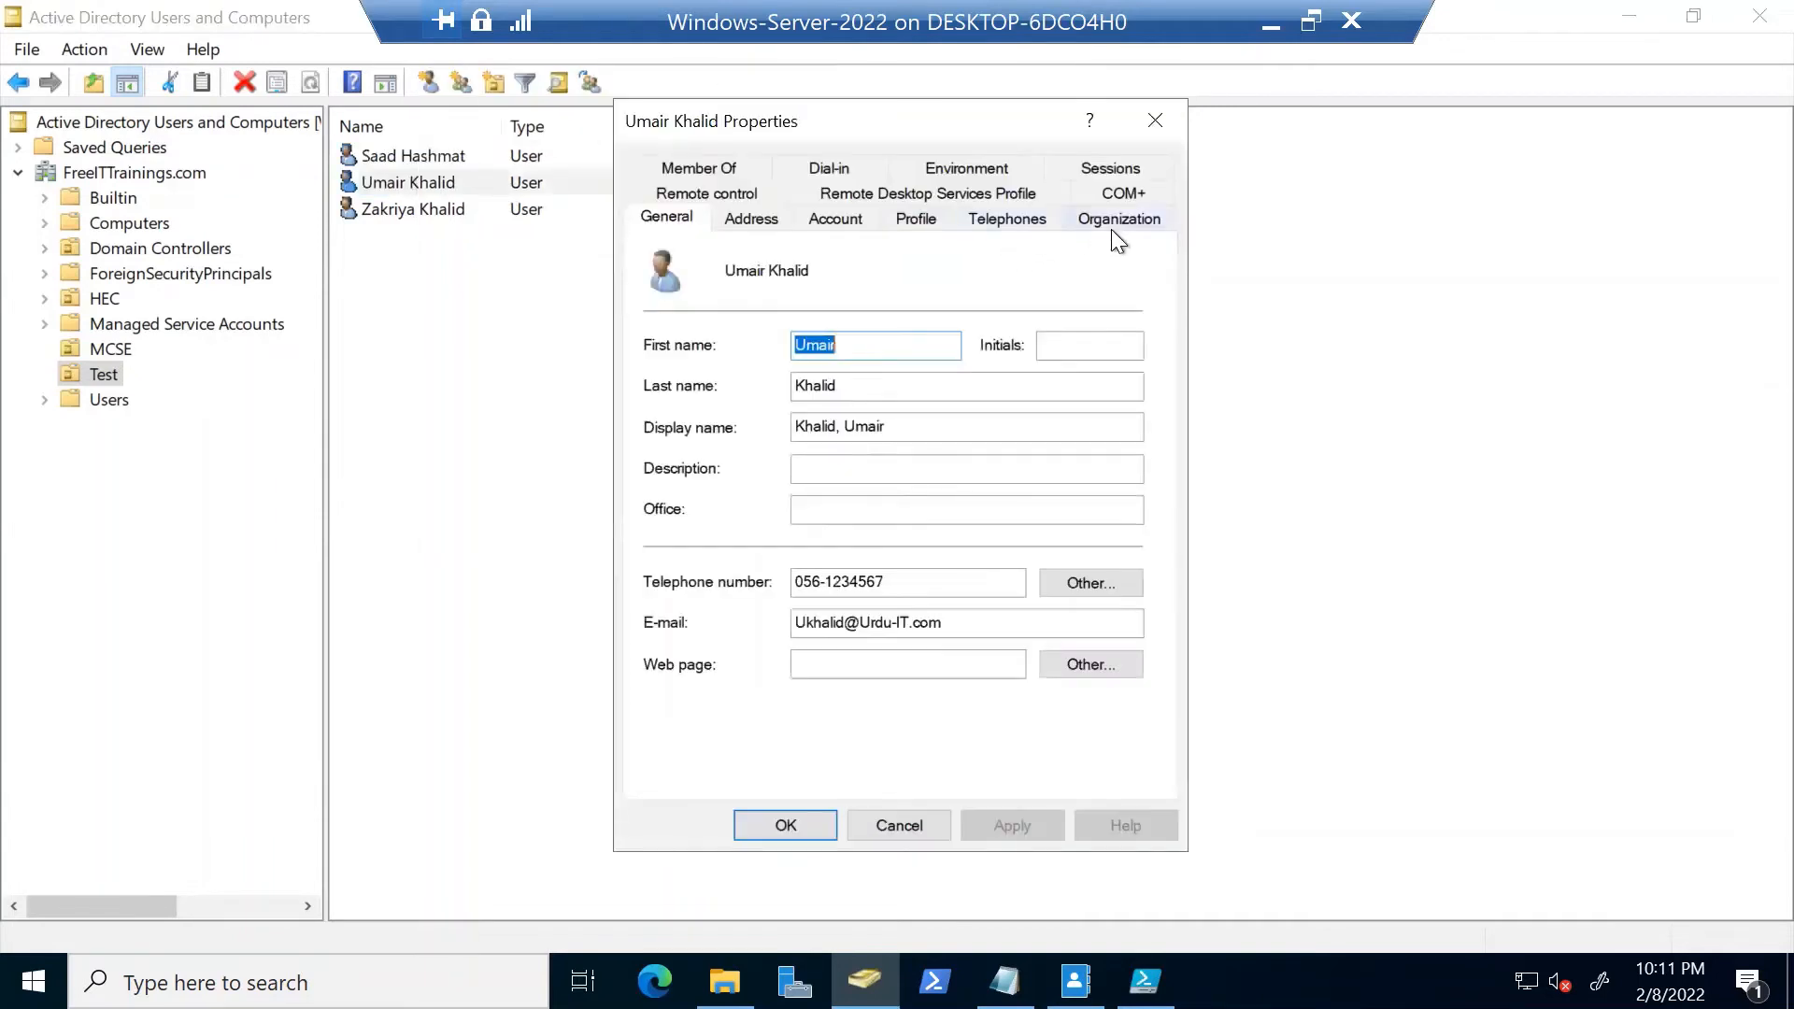
click(1112, 228)
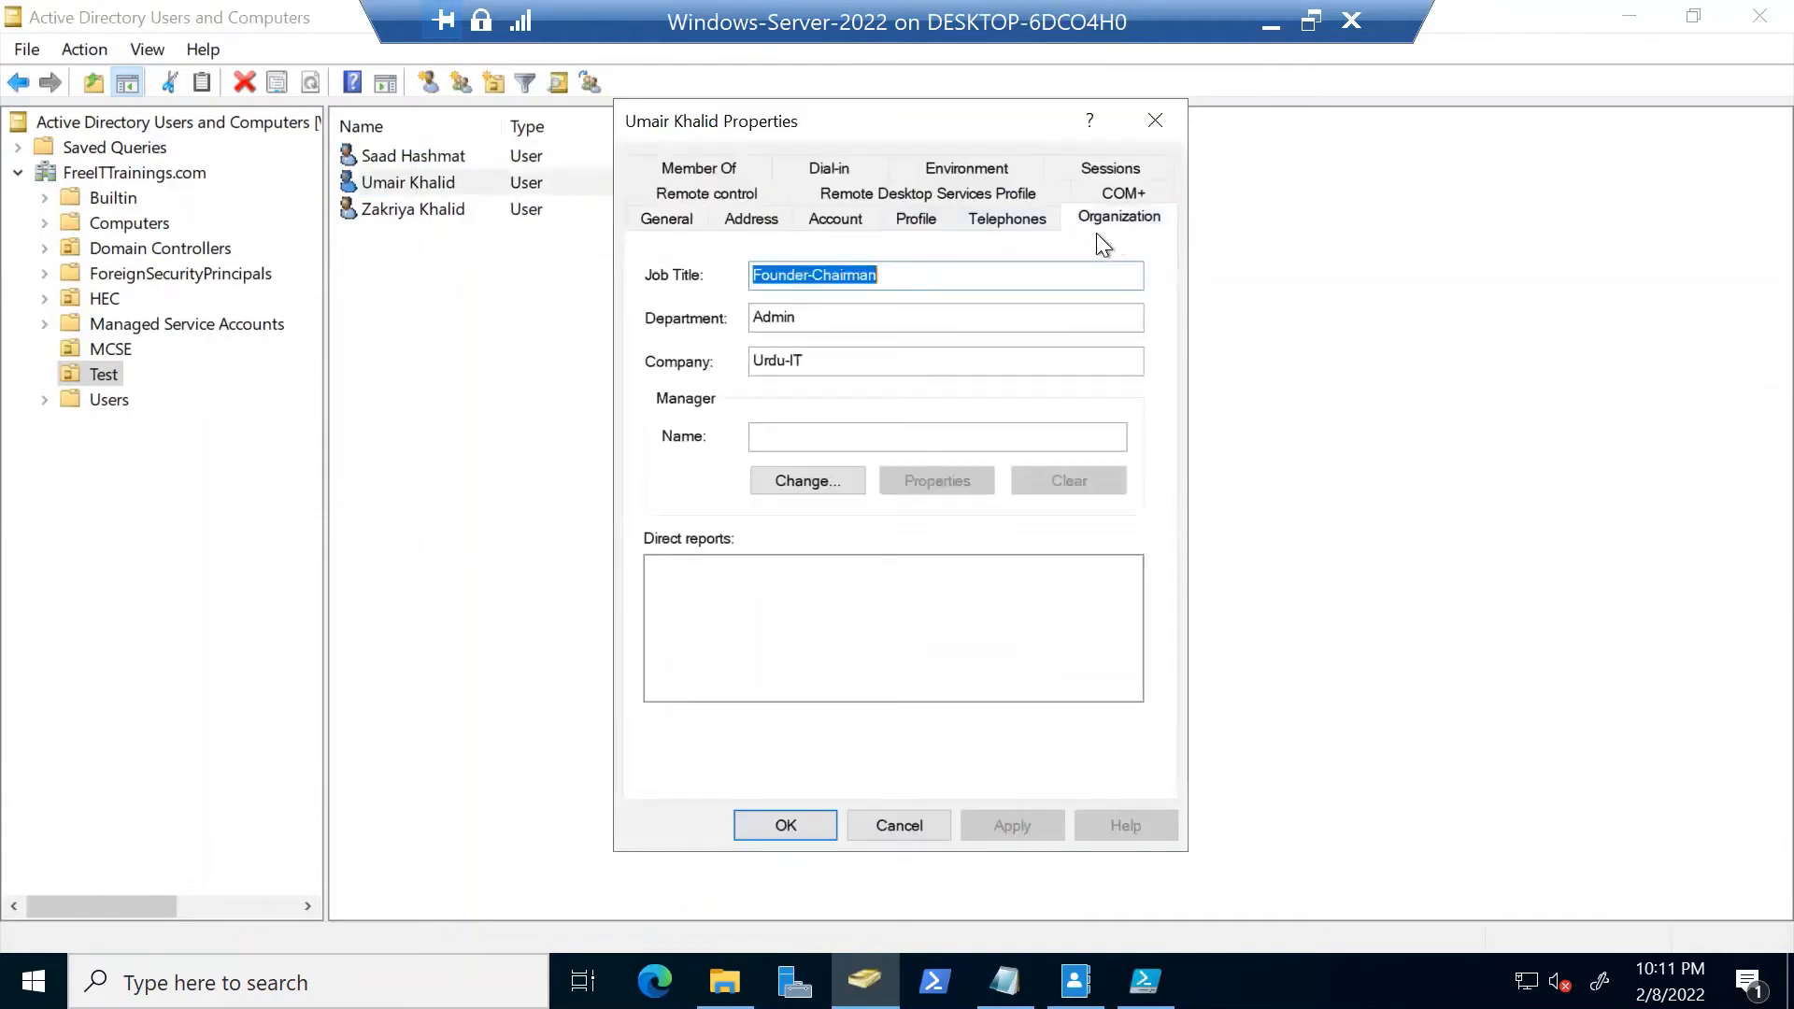
click(888, 827)
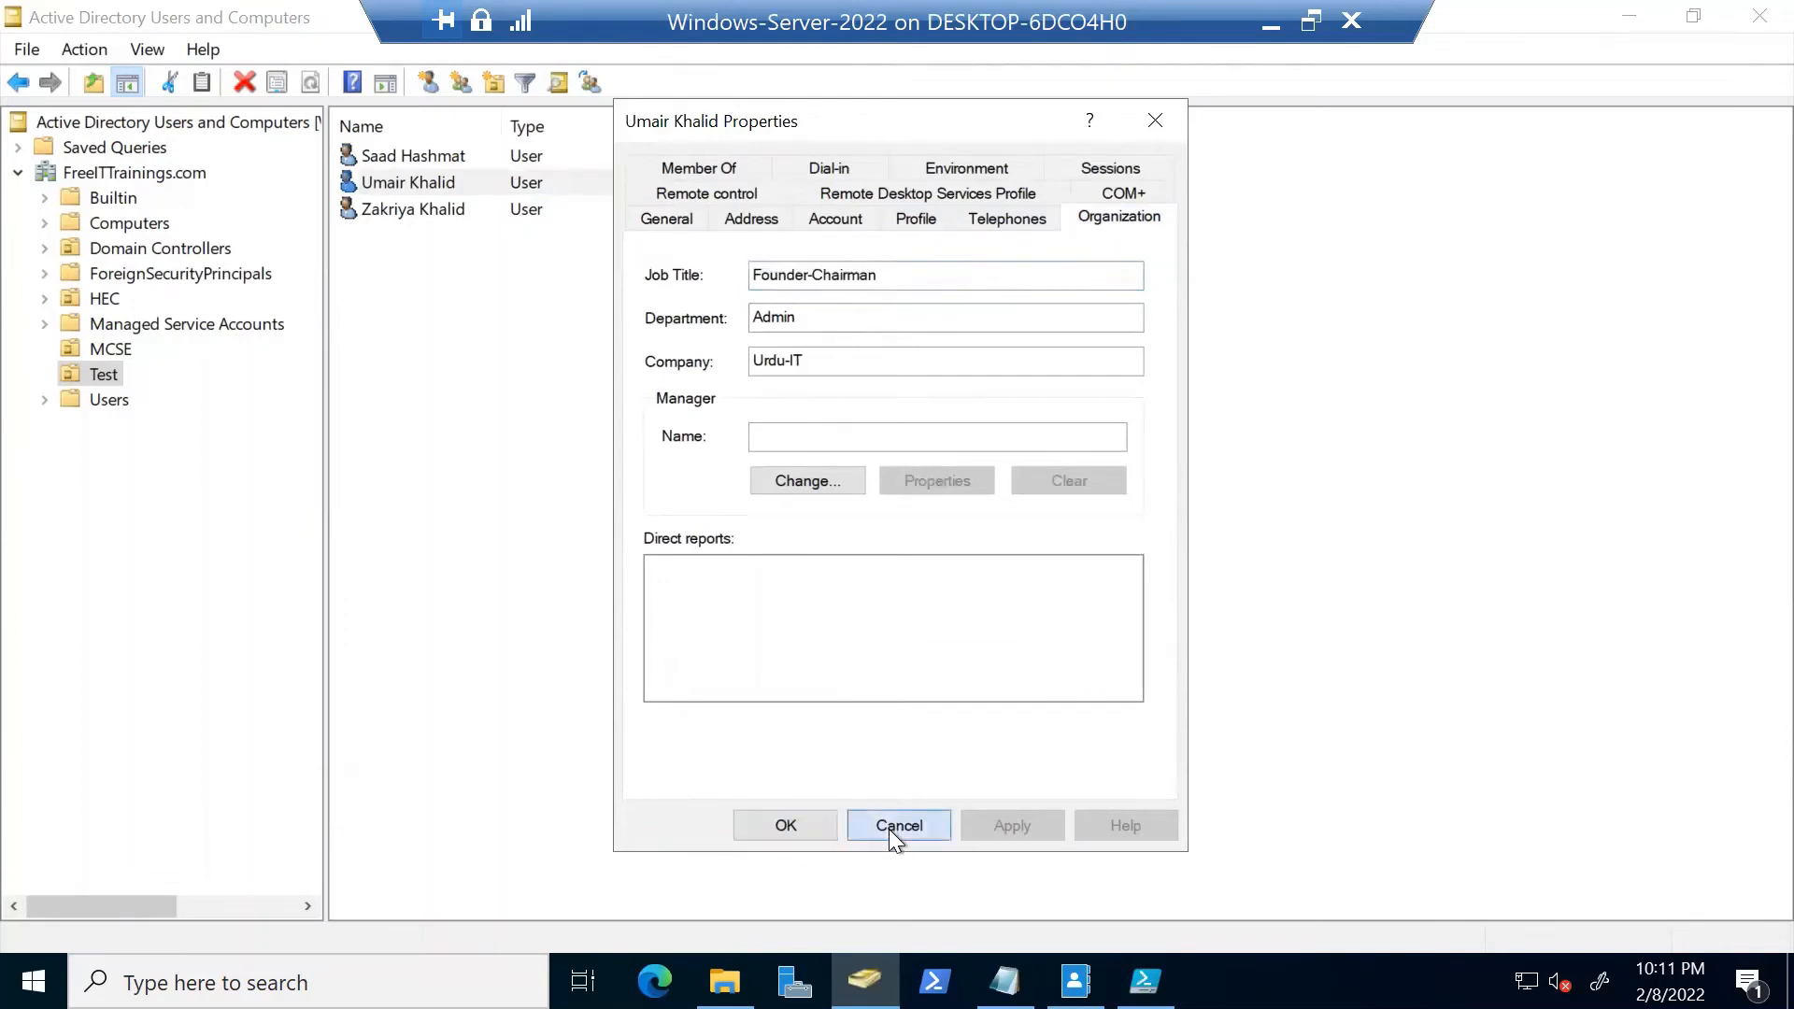
double_click(452, 209)
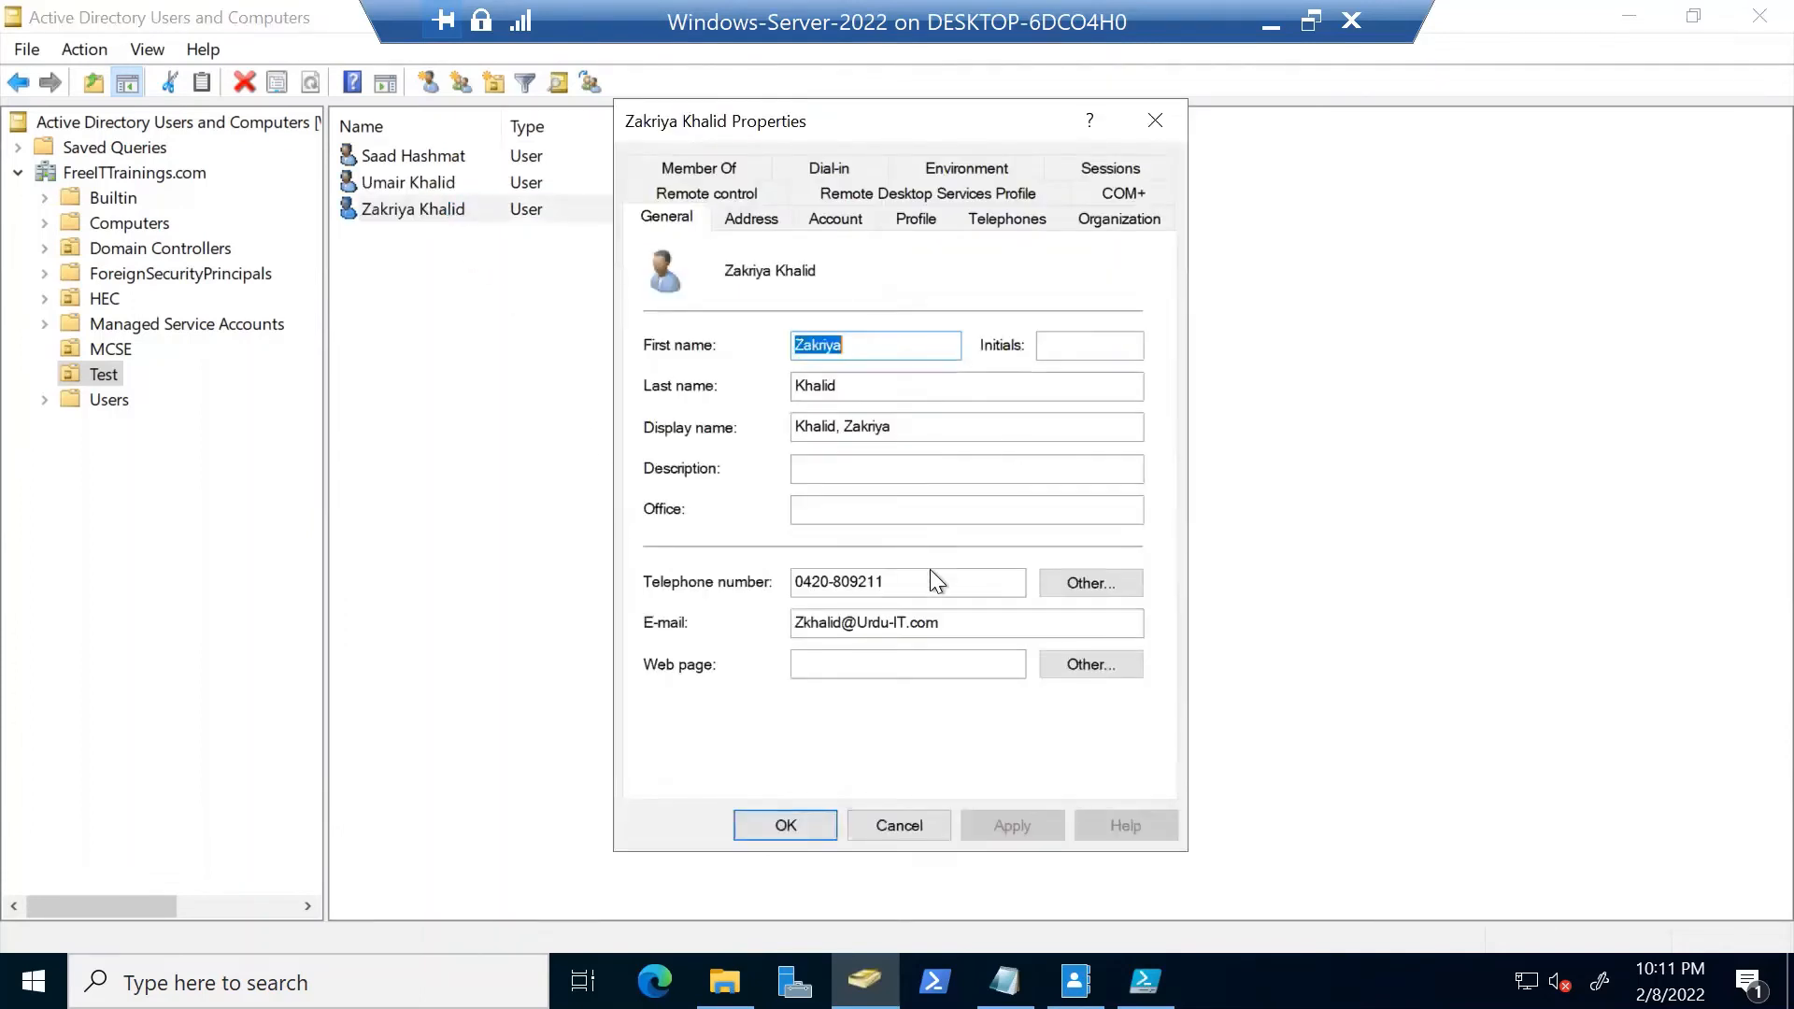
drag(934, 581, 794, 581)
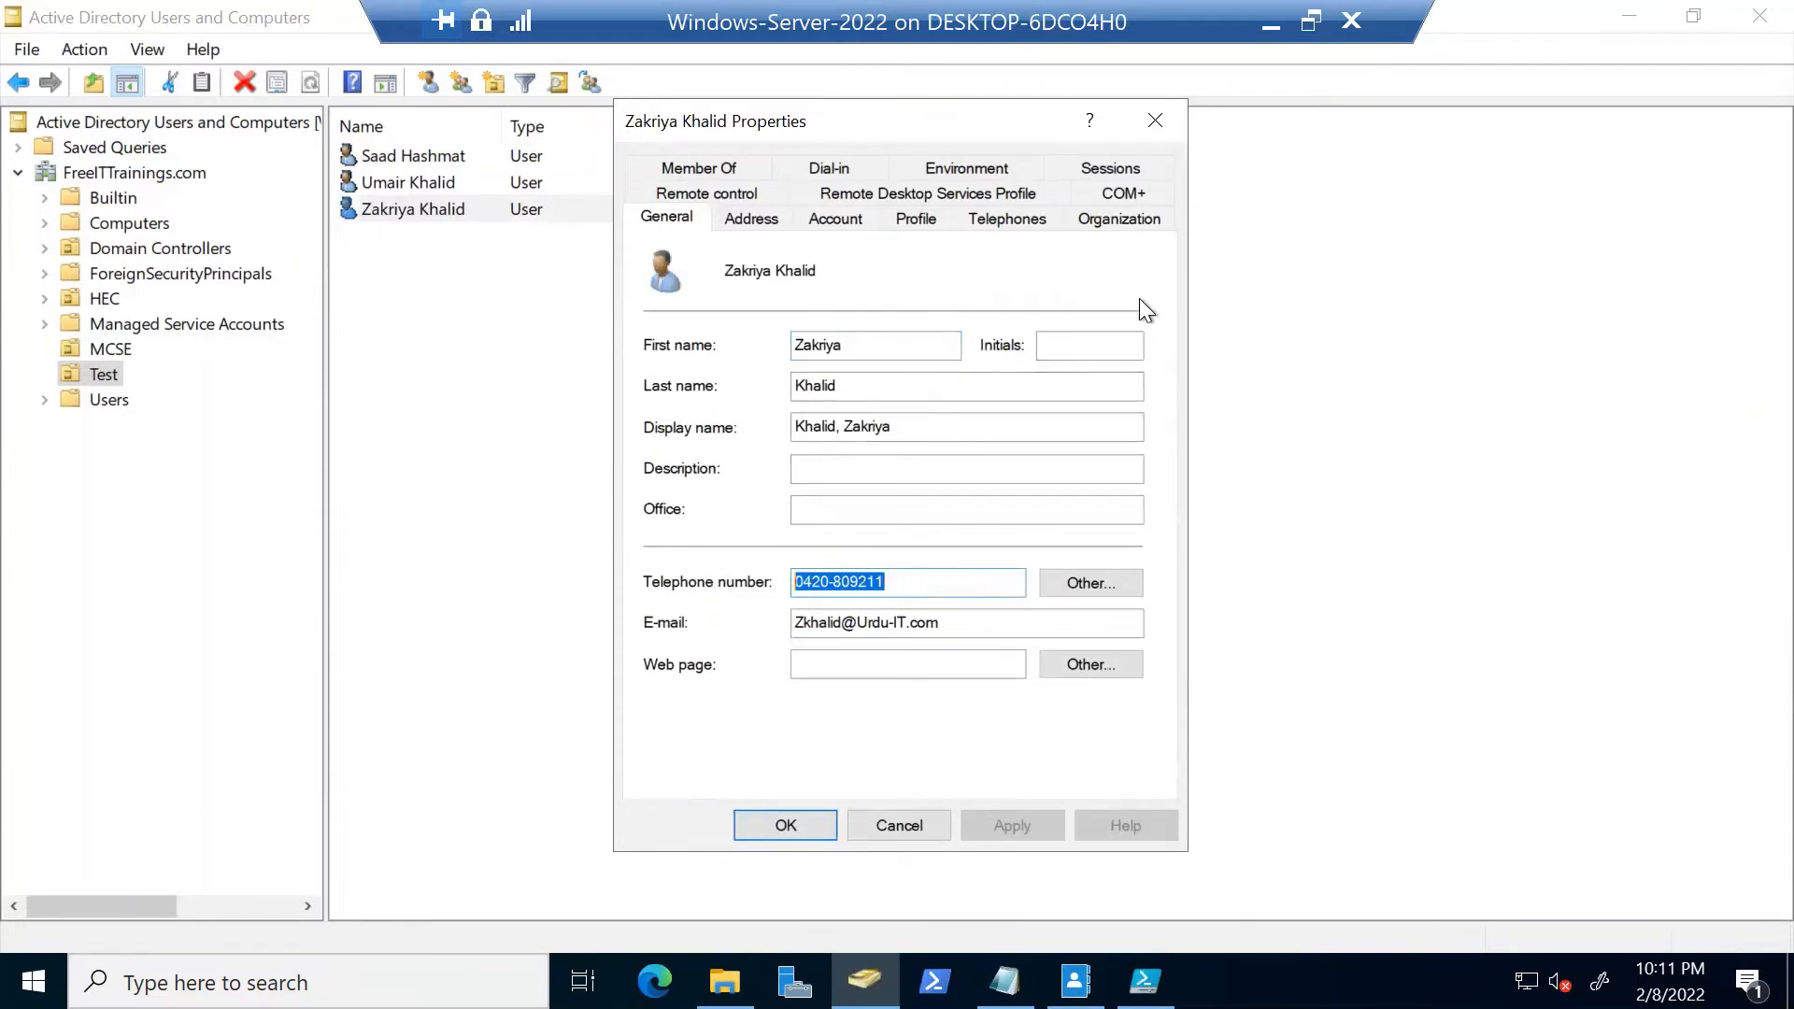
click(899, 826)
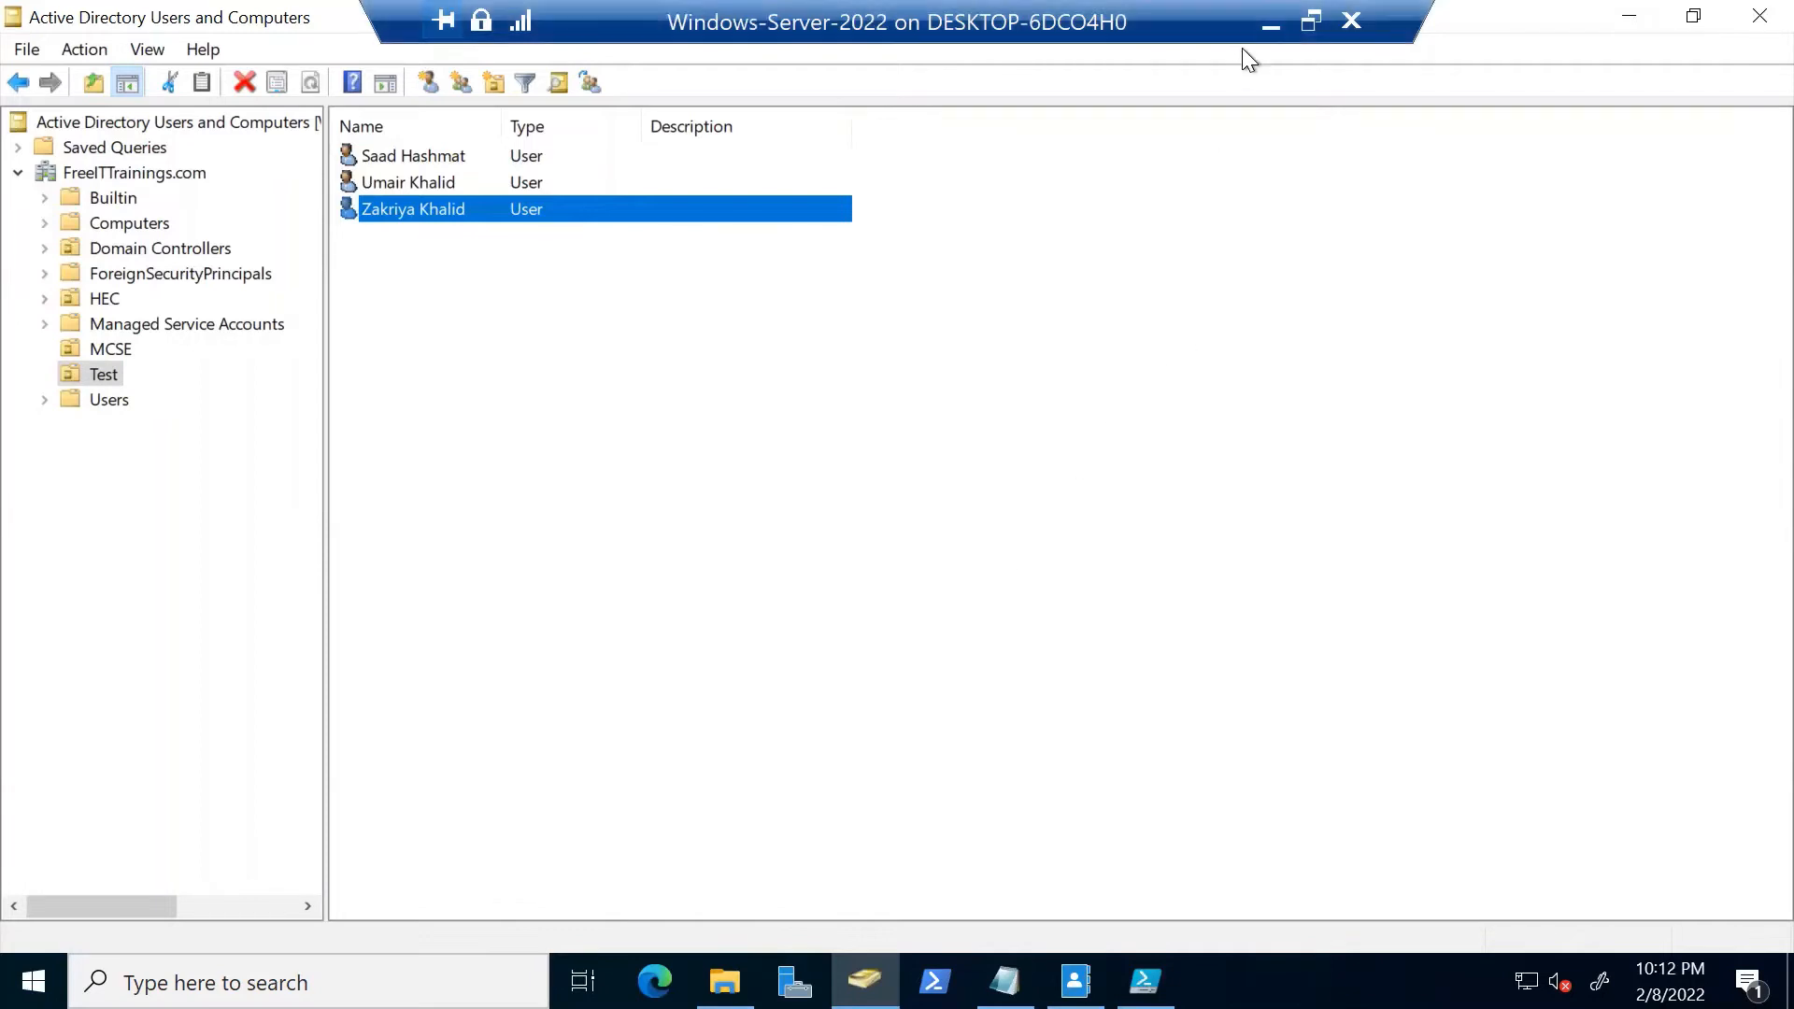
Back on the host, clear the bulk_users1 selection and open 'SOP for AD Bulk Users management' in Word
click(1270, 27)
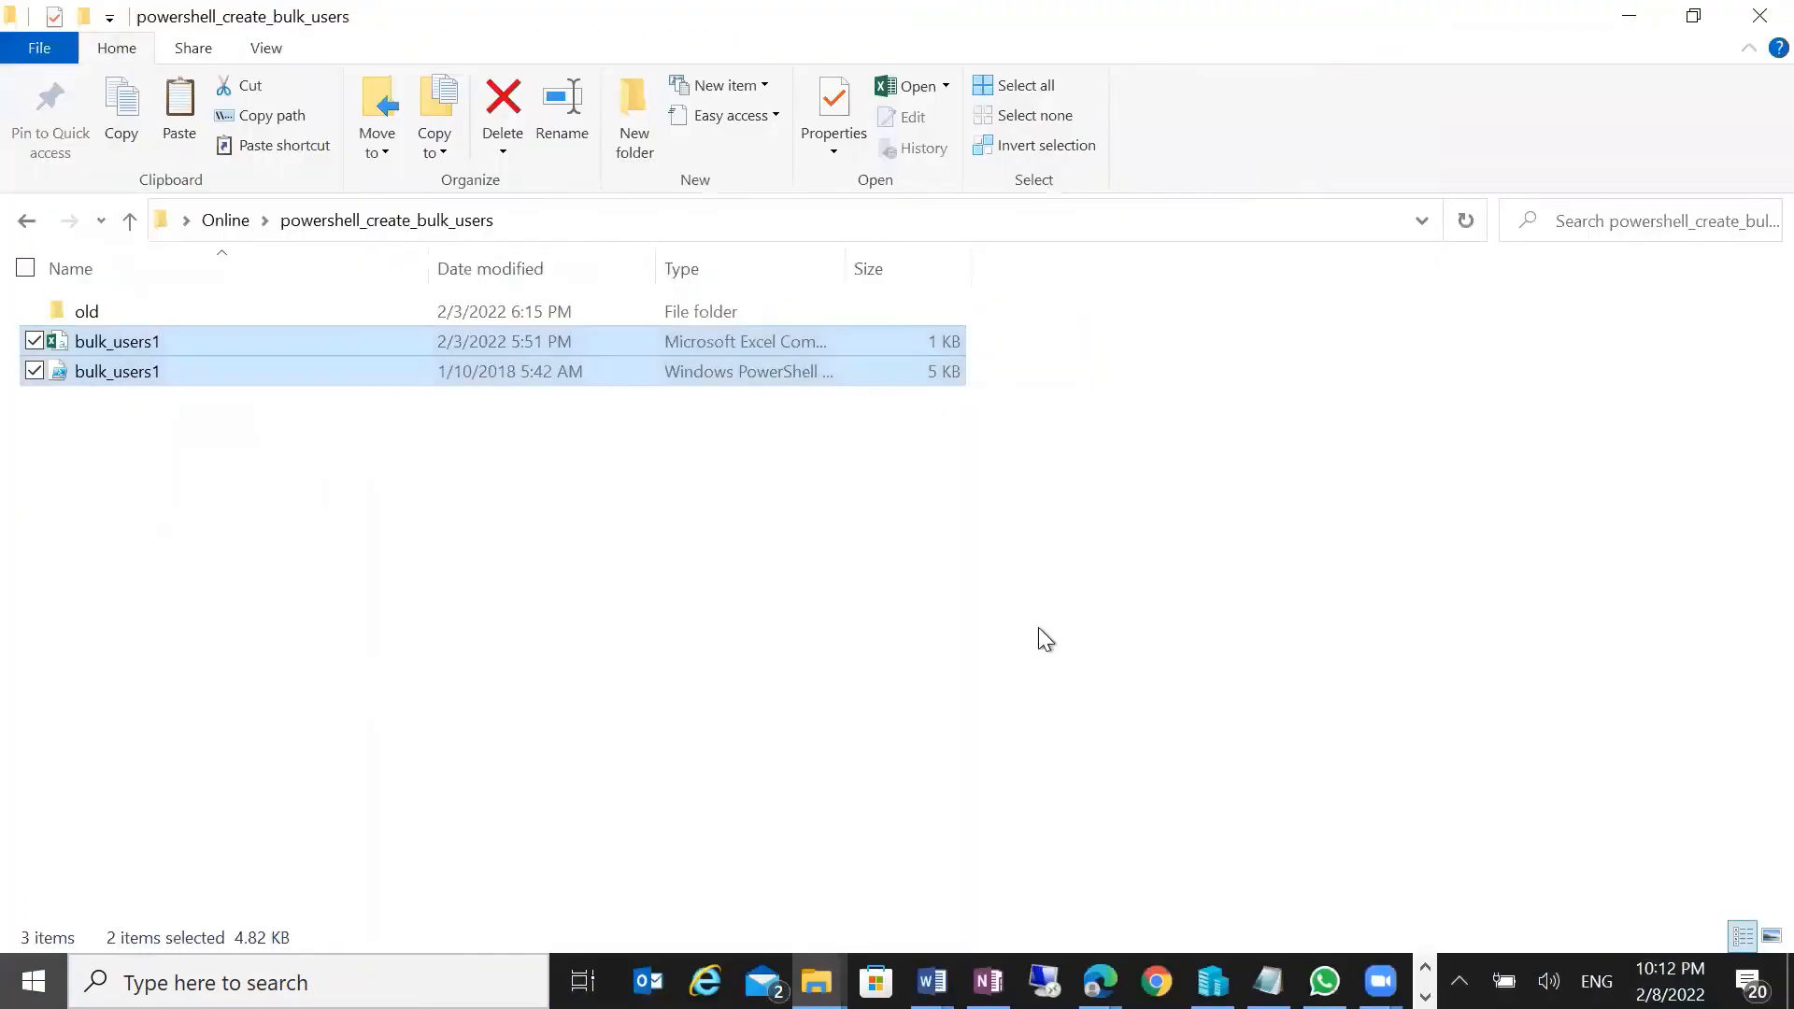
click(836, 633)
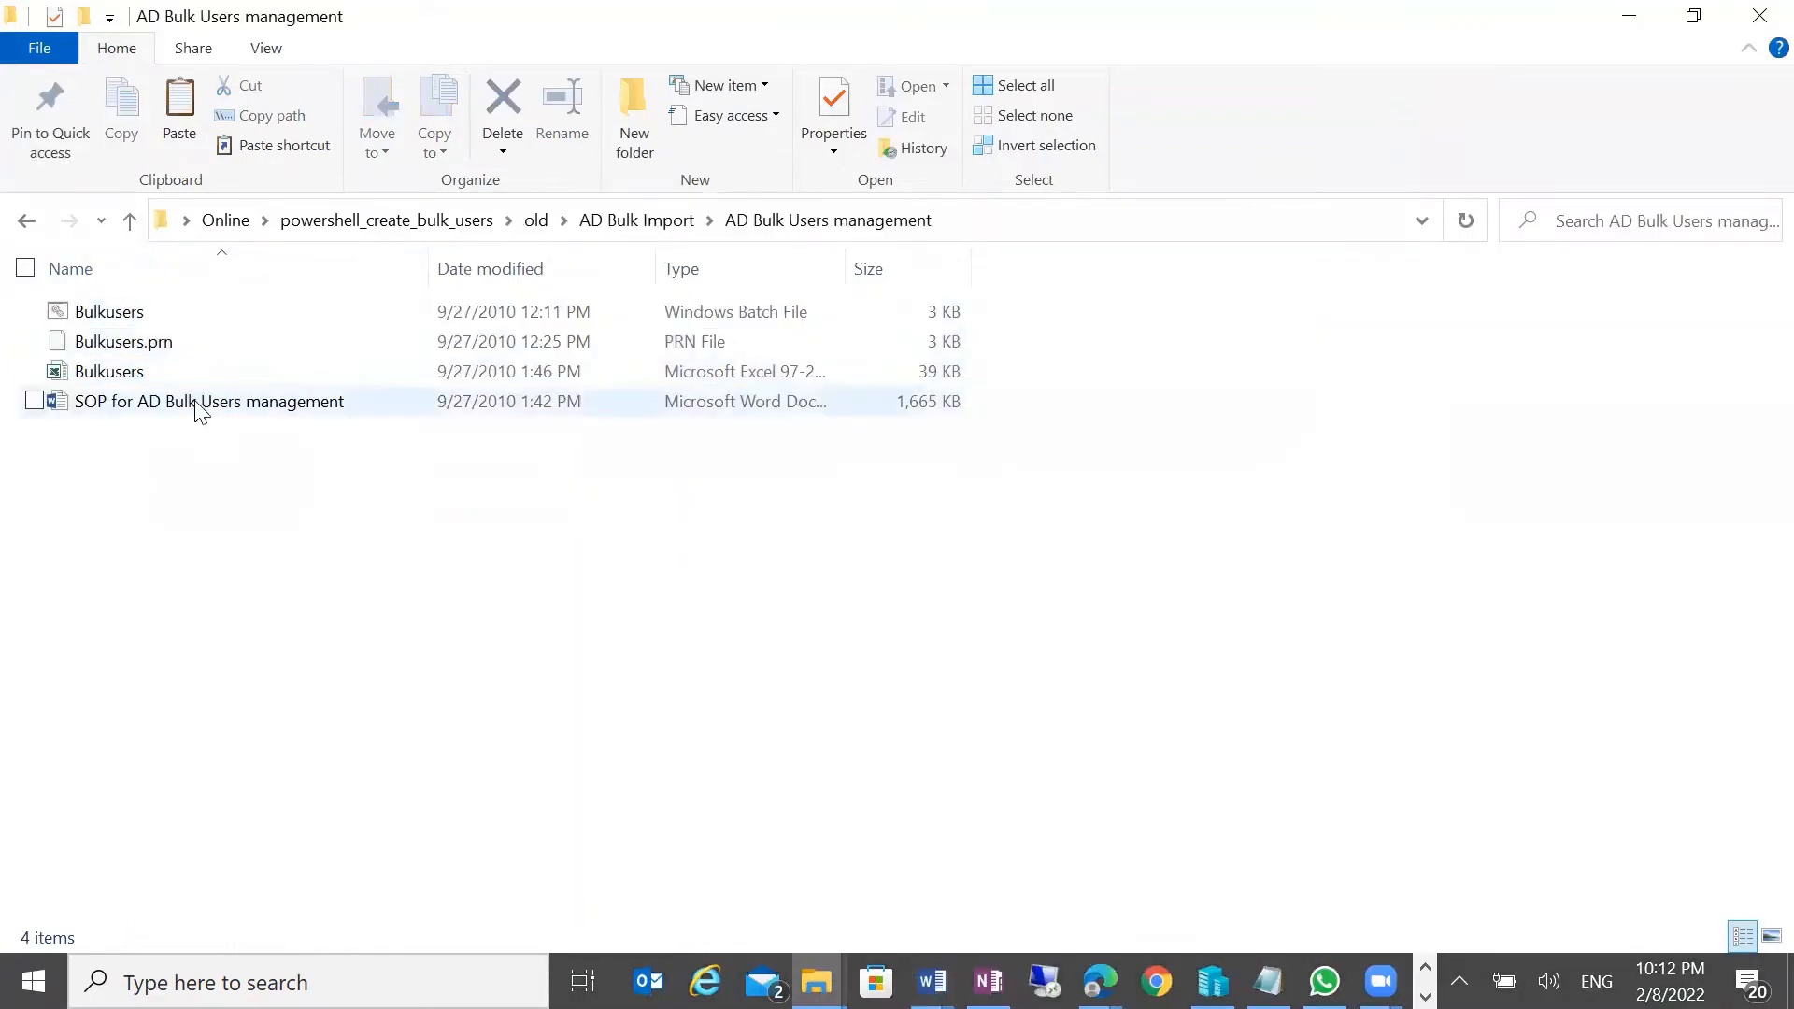
double_click(196, 405)
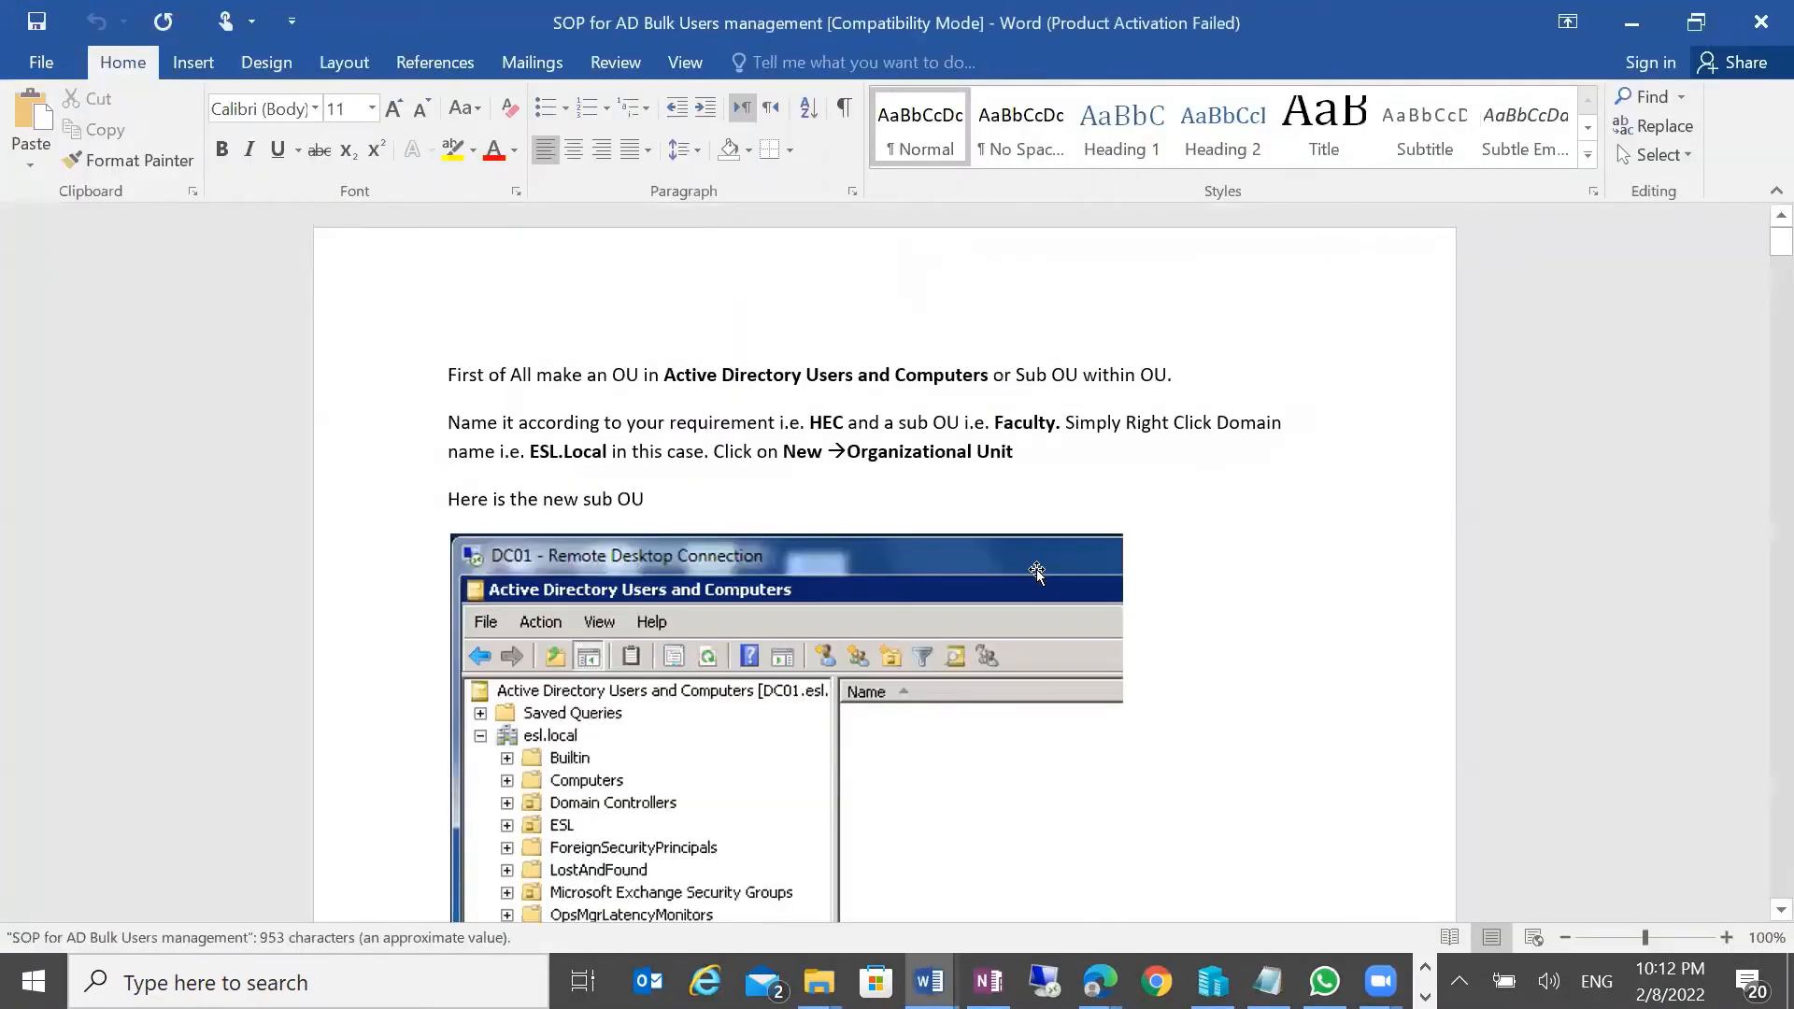
scroll(1088, 546, down, 3)
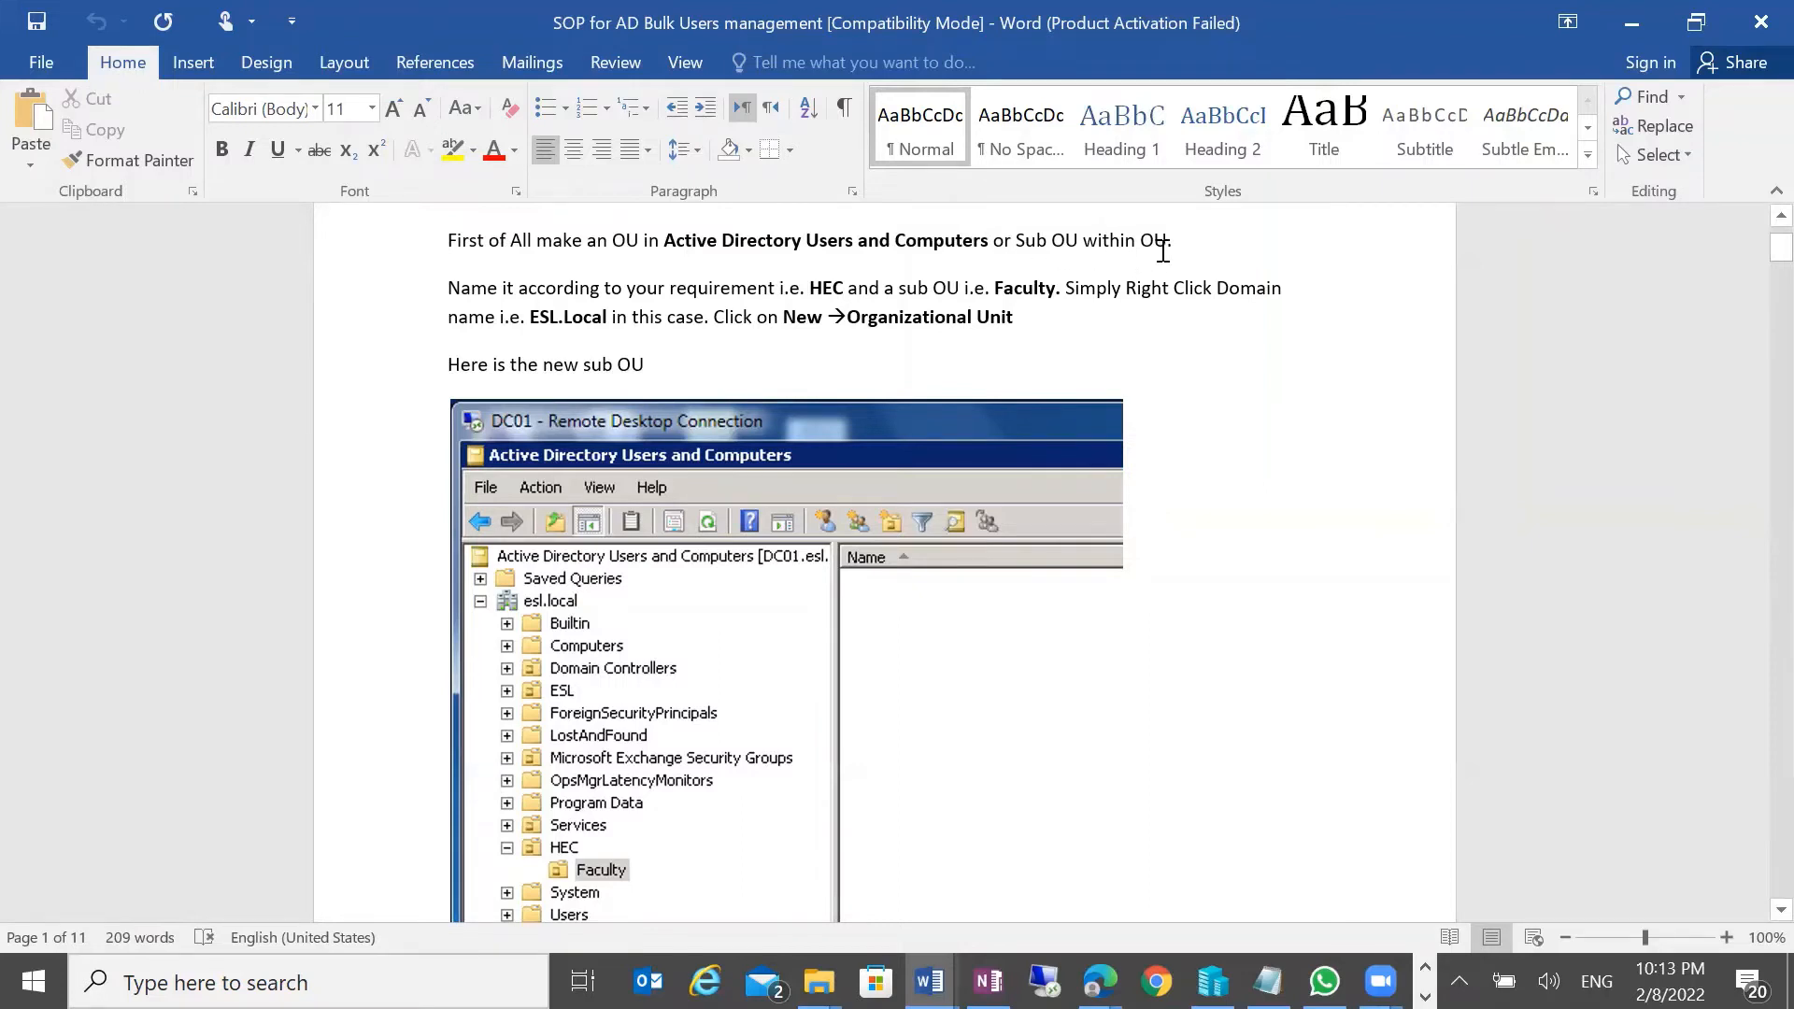
drag(1174, 240, 521, 280)
click(787, 329)
drag(809, 287, 1038, 290)
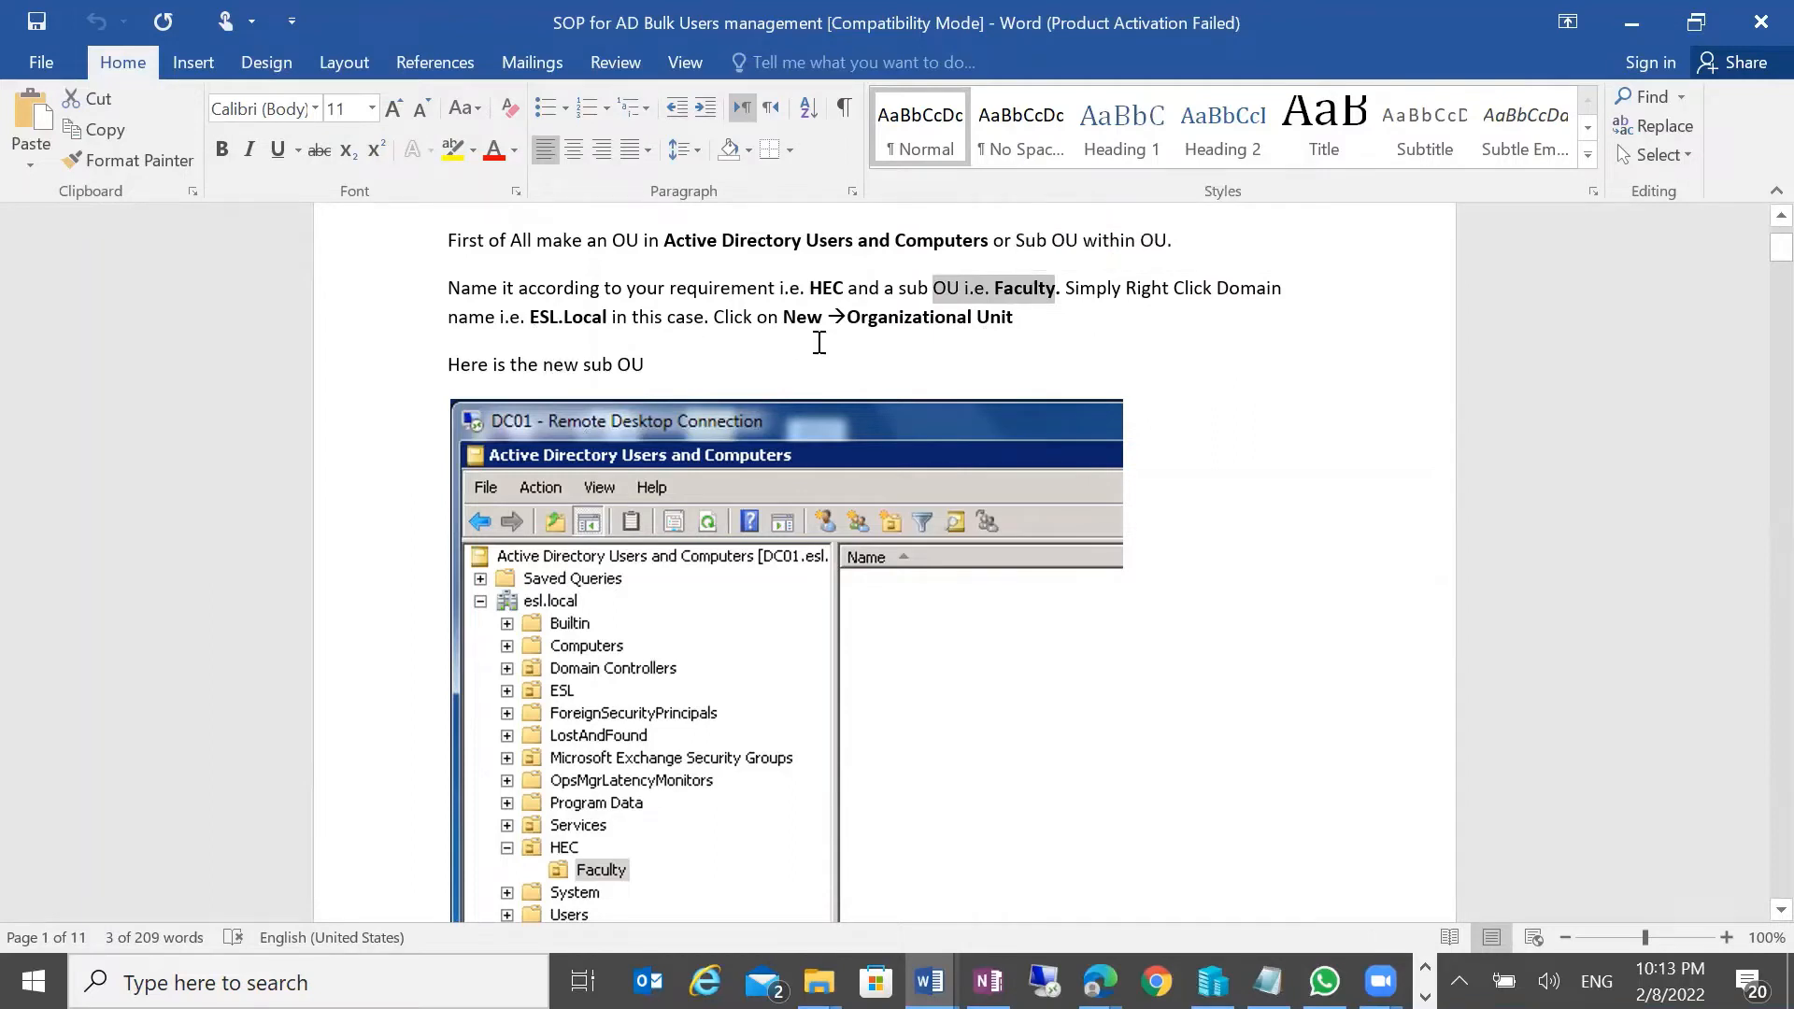
scroll(973, 336, down, 1)
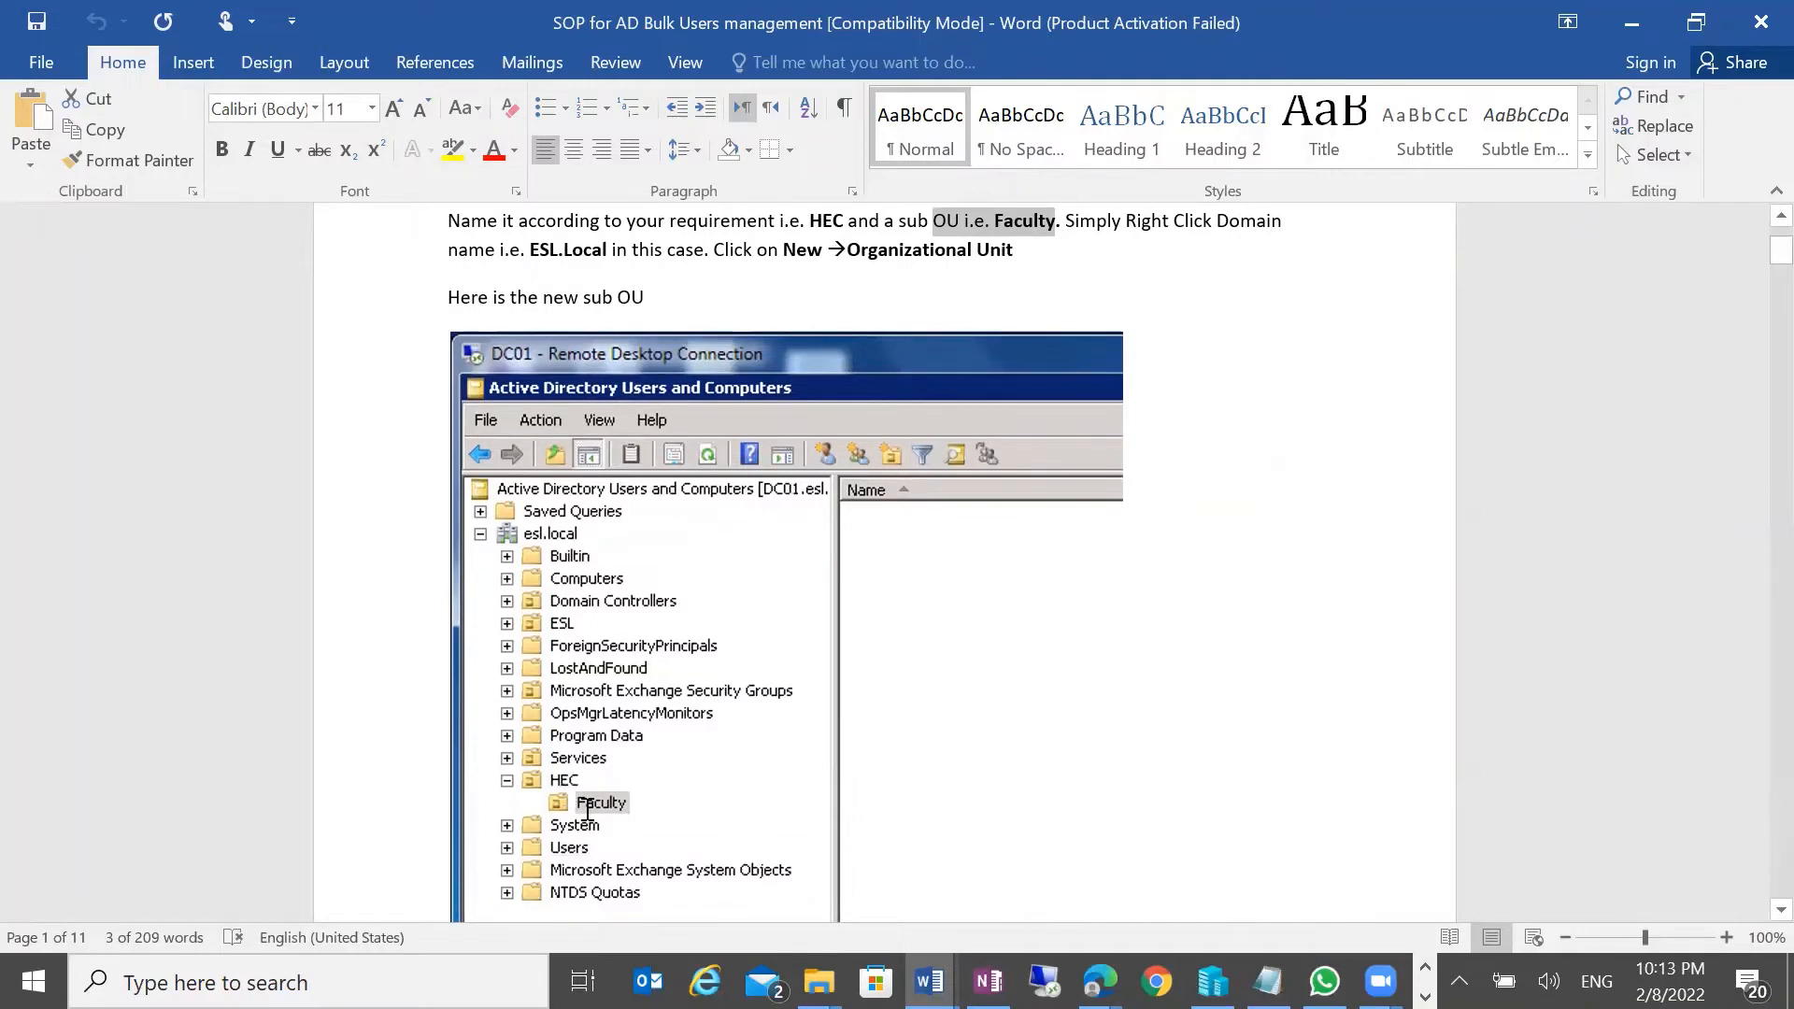
scroll(641, 801, down, 4)
scroll(675, 781, down, 2)
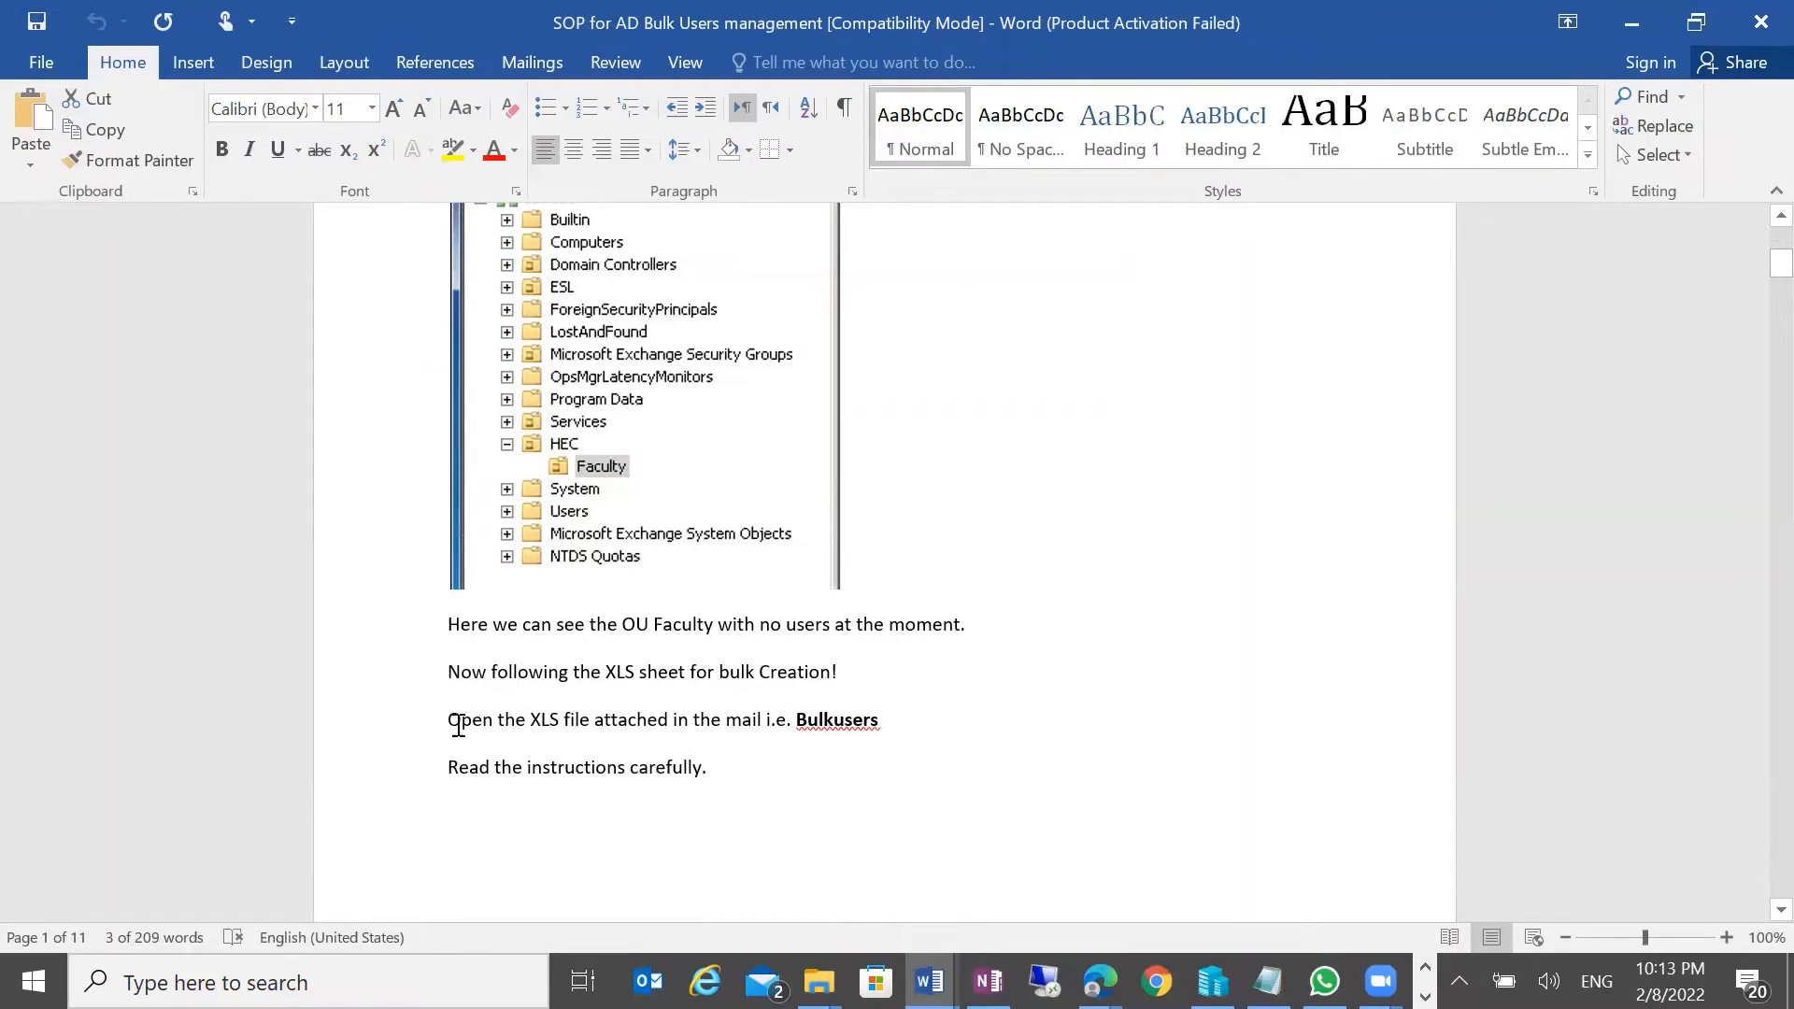
drag(444, 727, 878, 719)
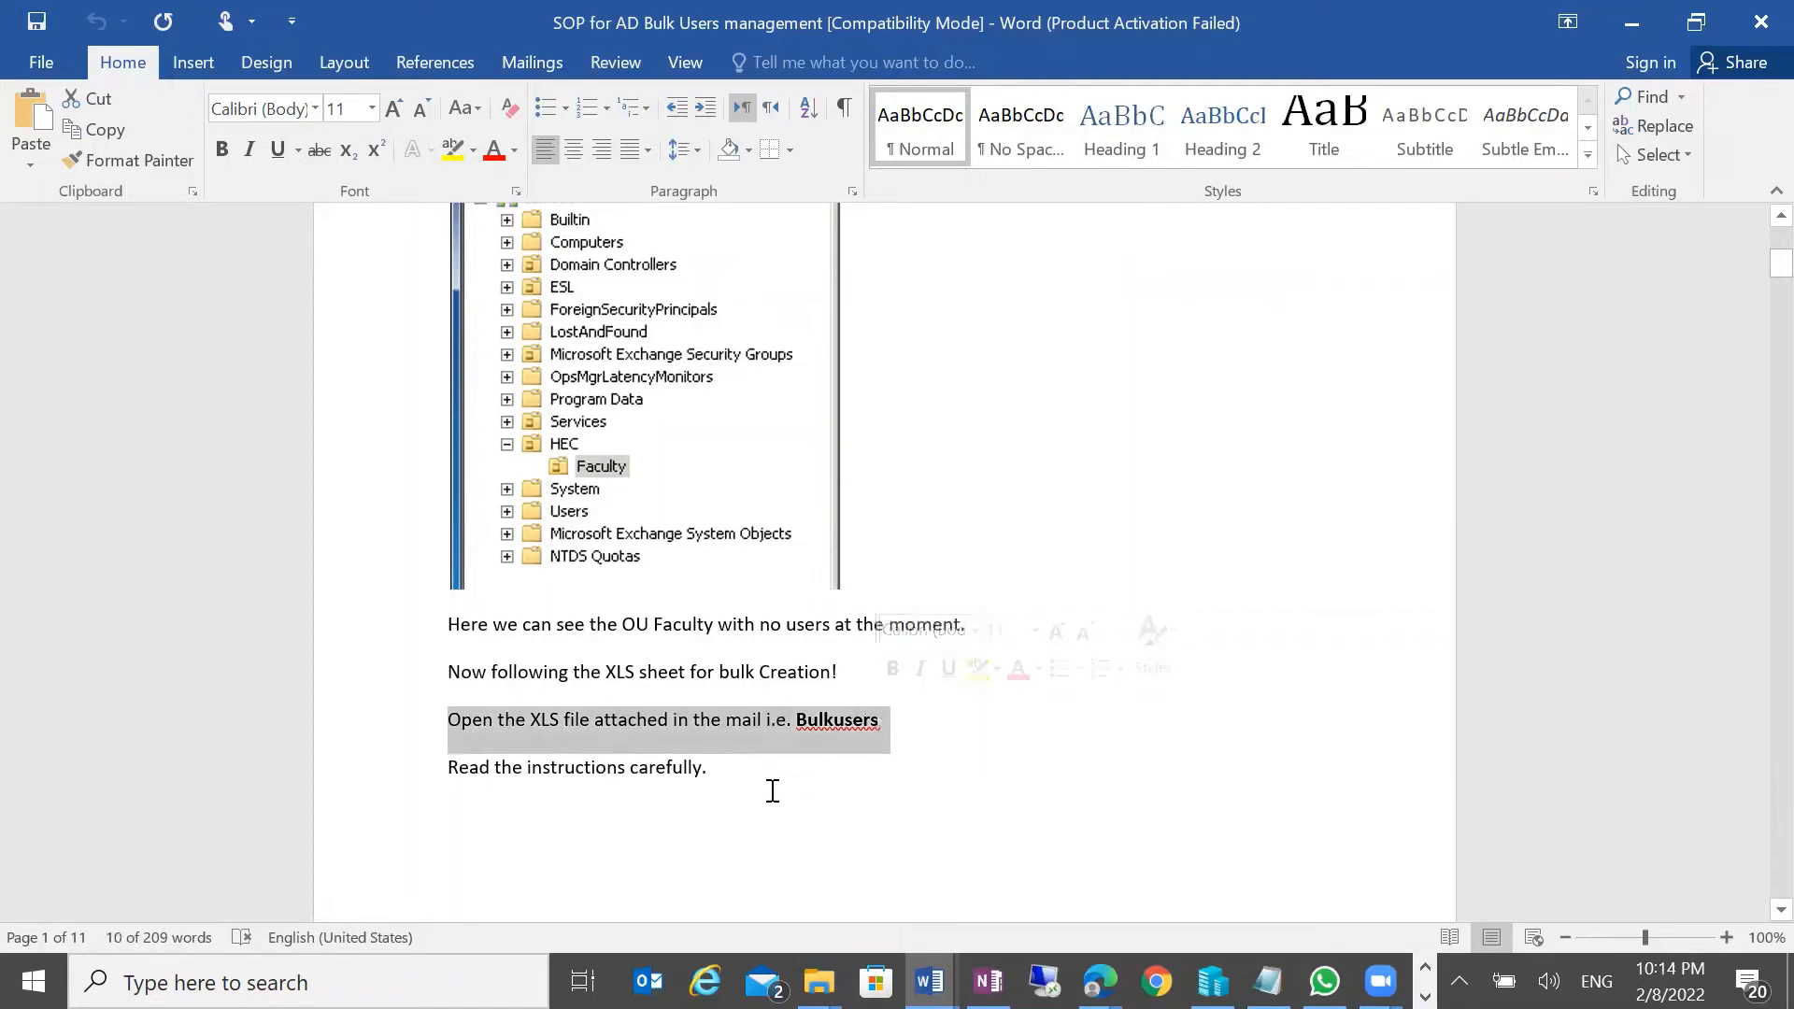
scroll(772, 791, down, 2)
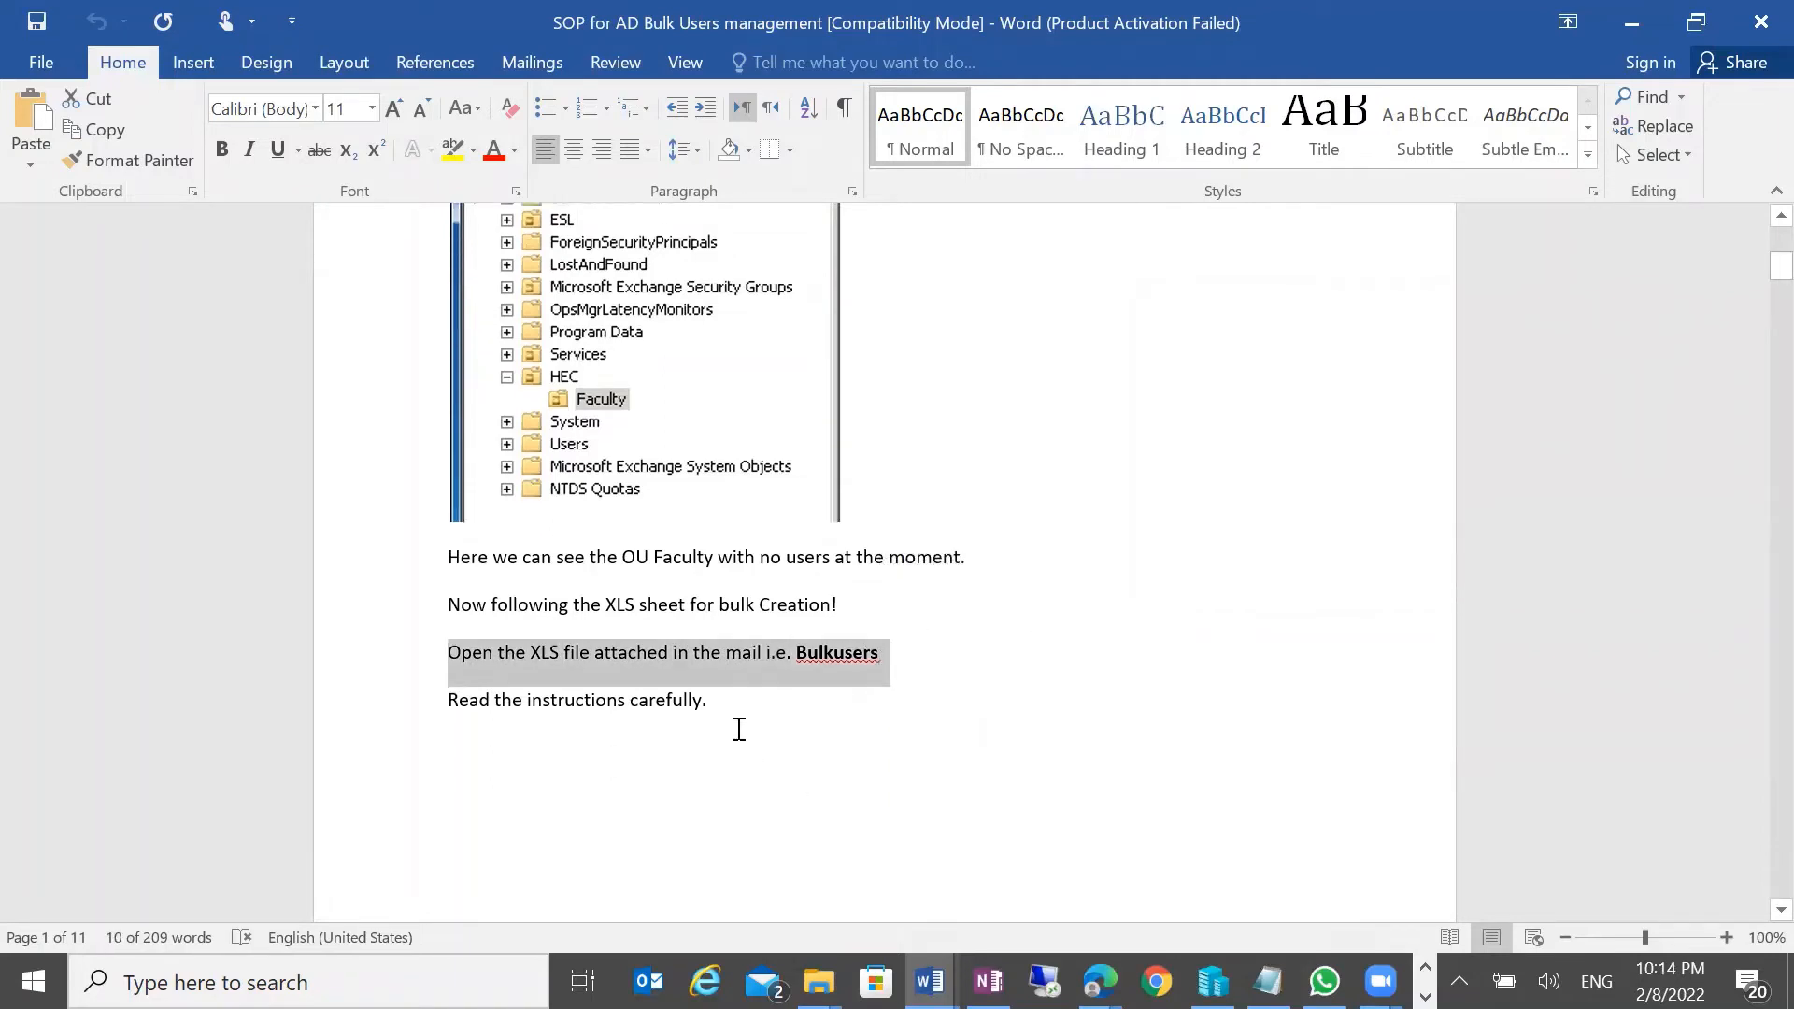
drag(724, 709, 404, 716)
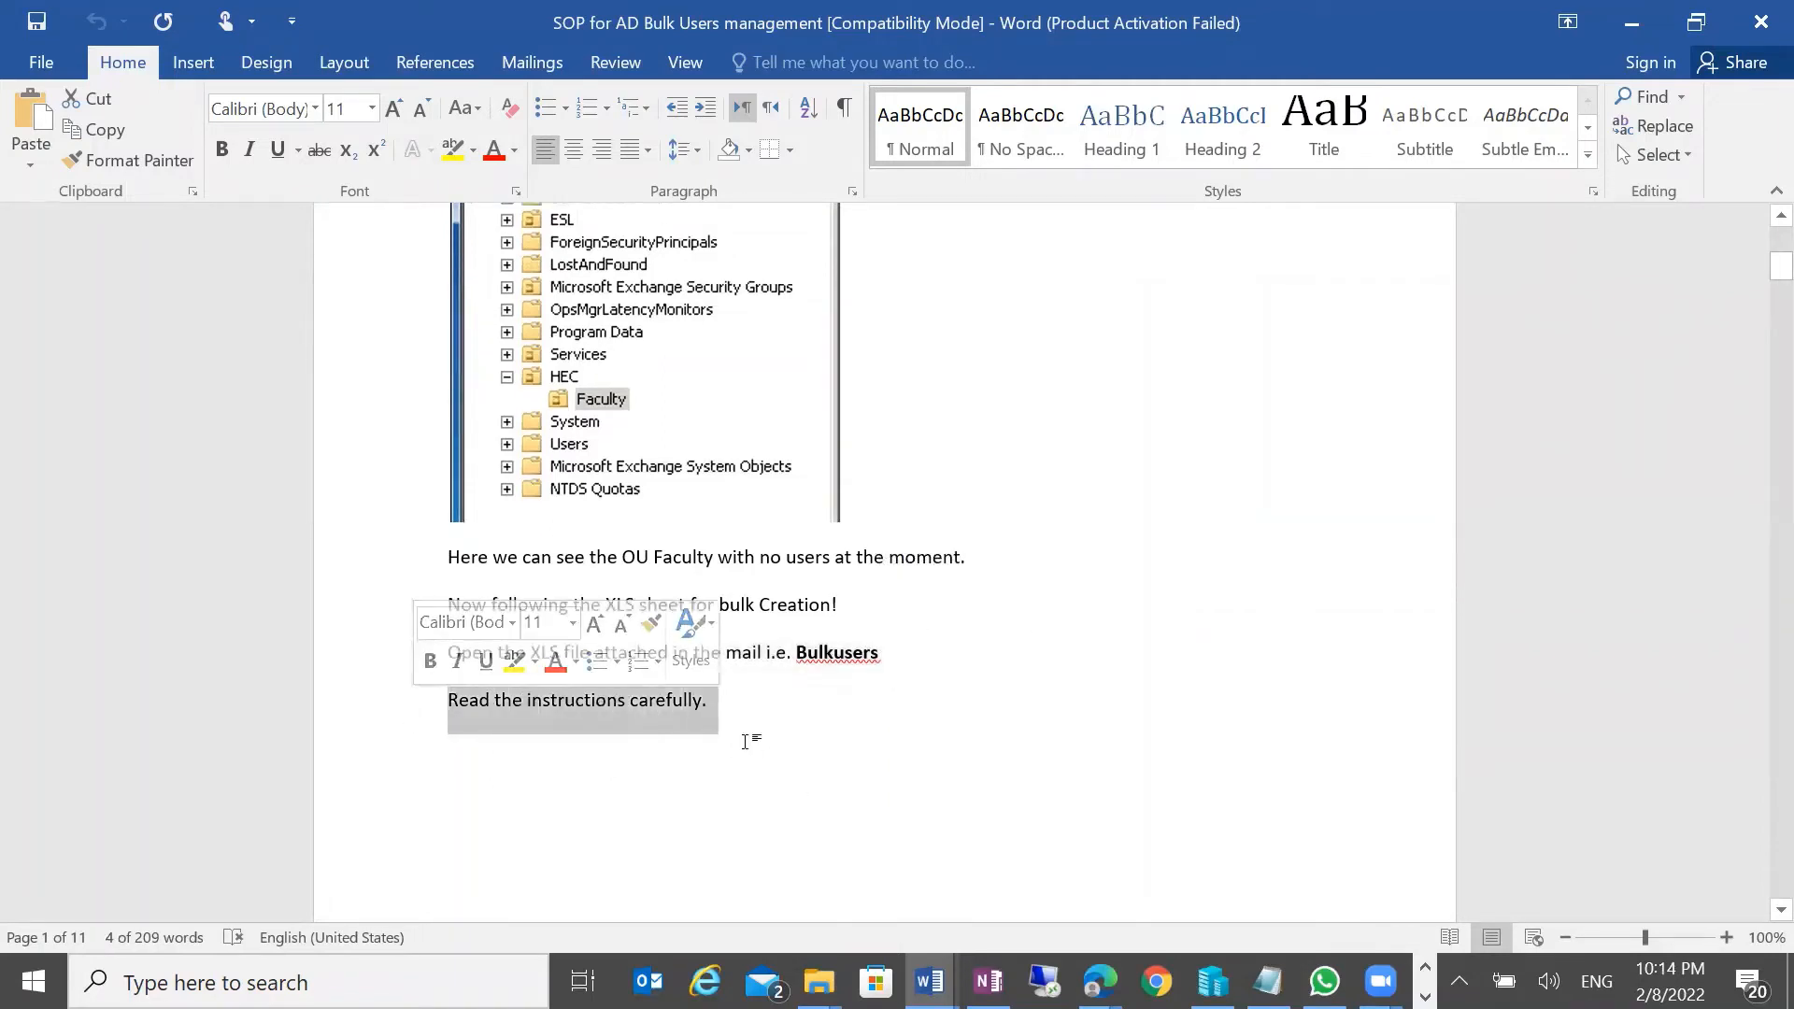
scroll(752, 750, down, 12)
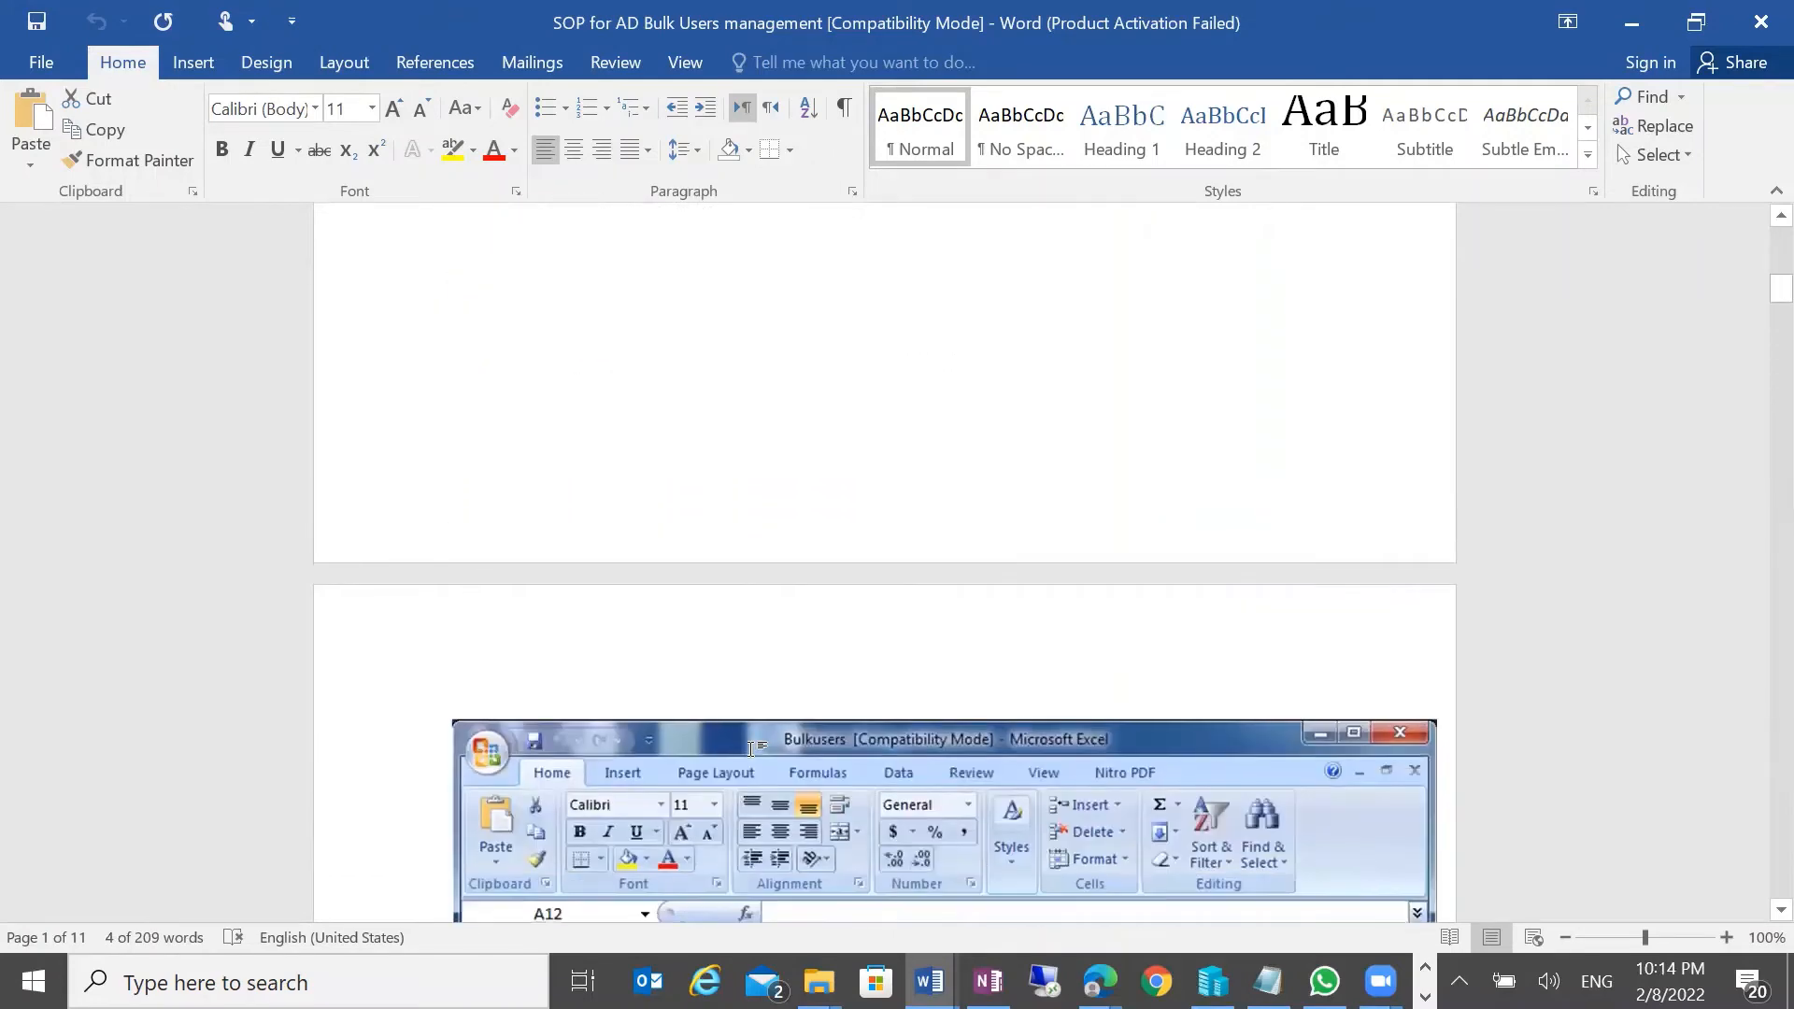
scroll(752, 748, down, 3)
scroll(851, 646, down, 2)
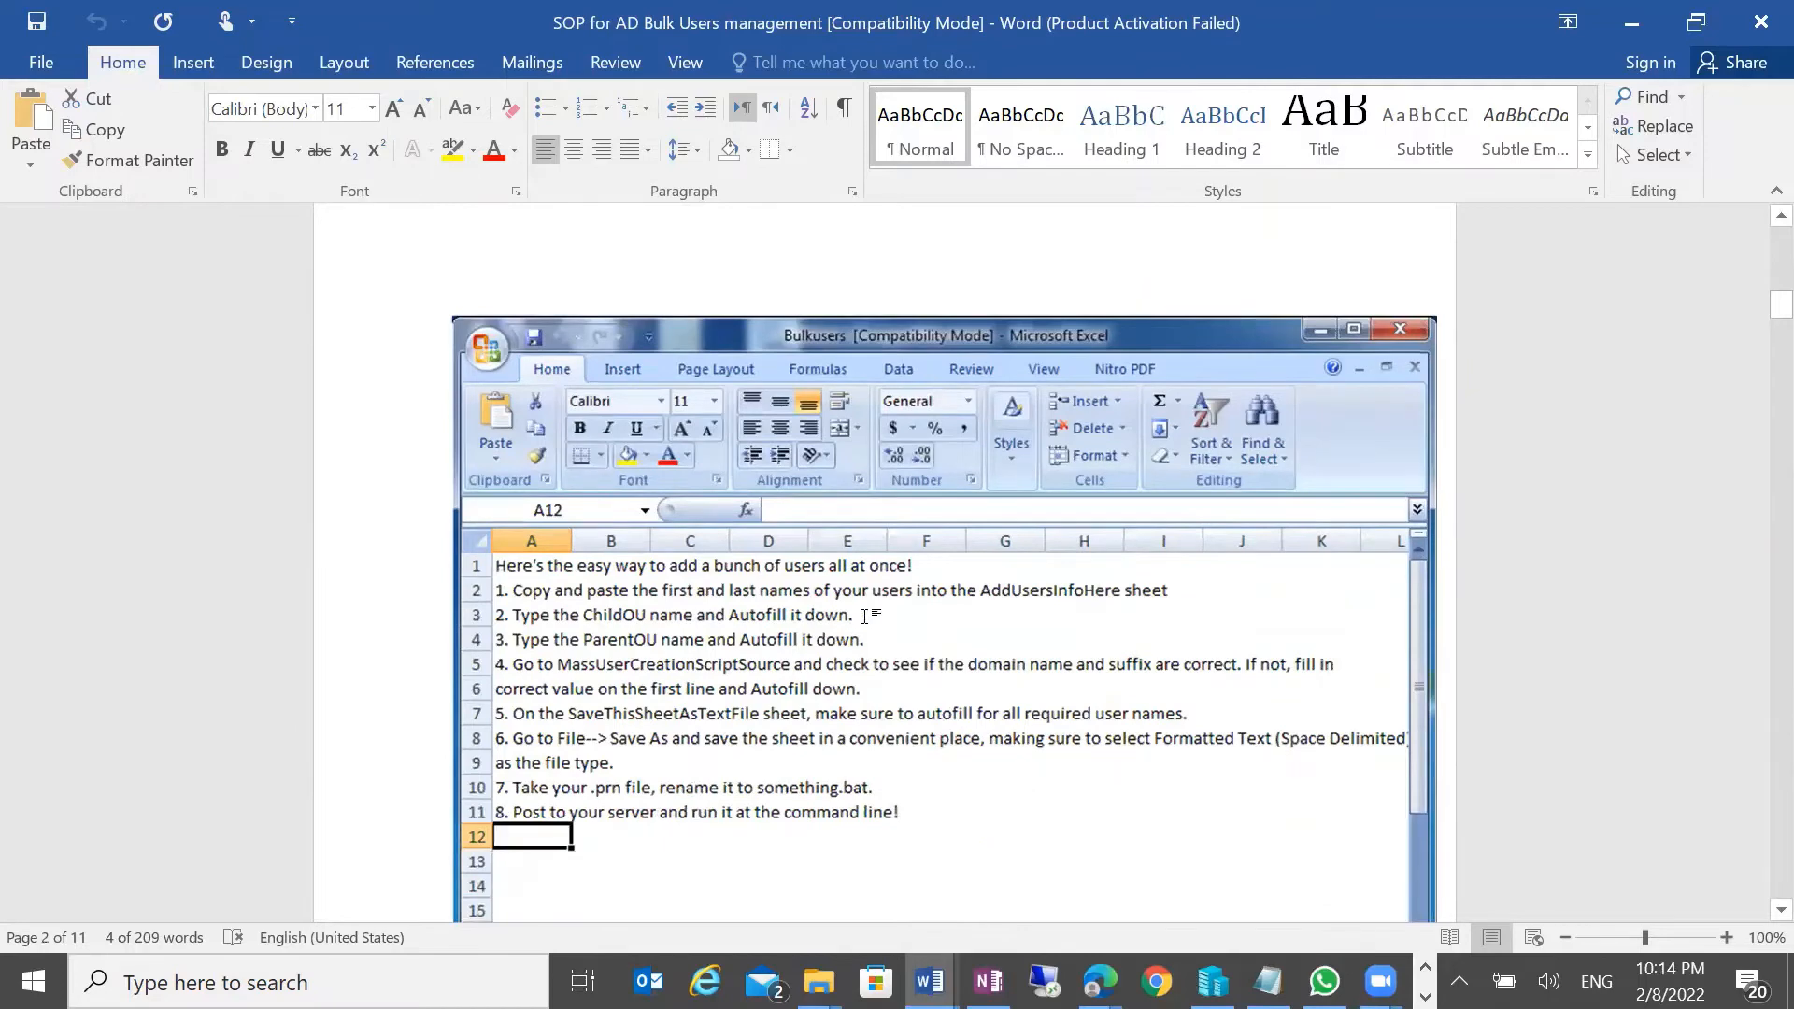
scroll(708, 608, down, 3)
scroll(572, 505, down, 1)
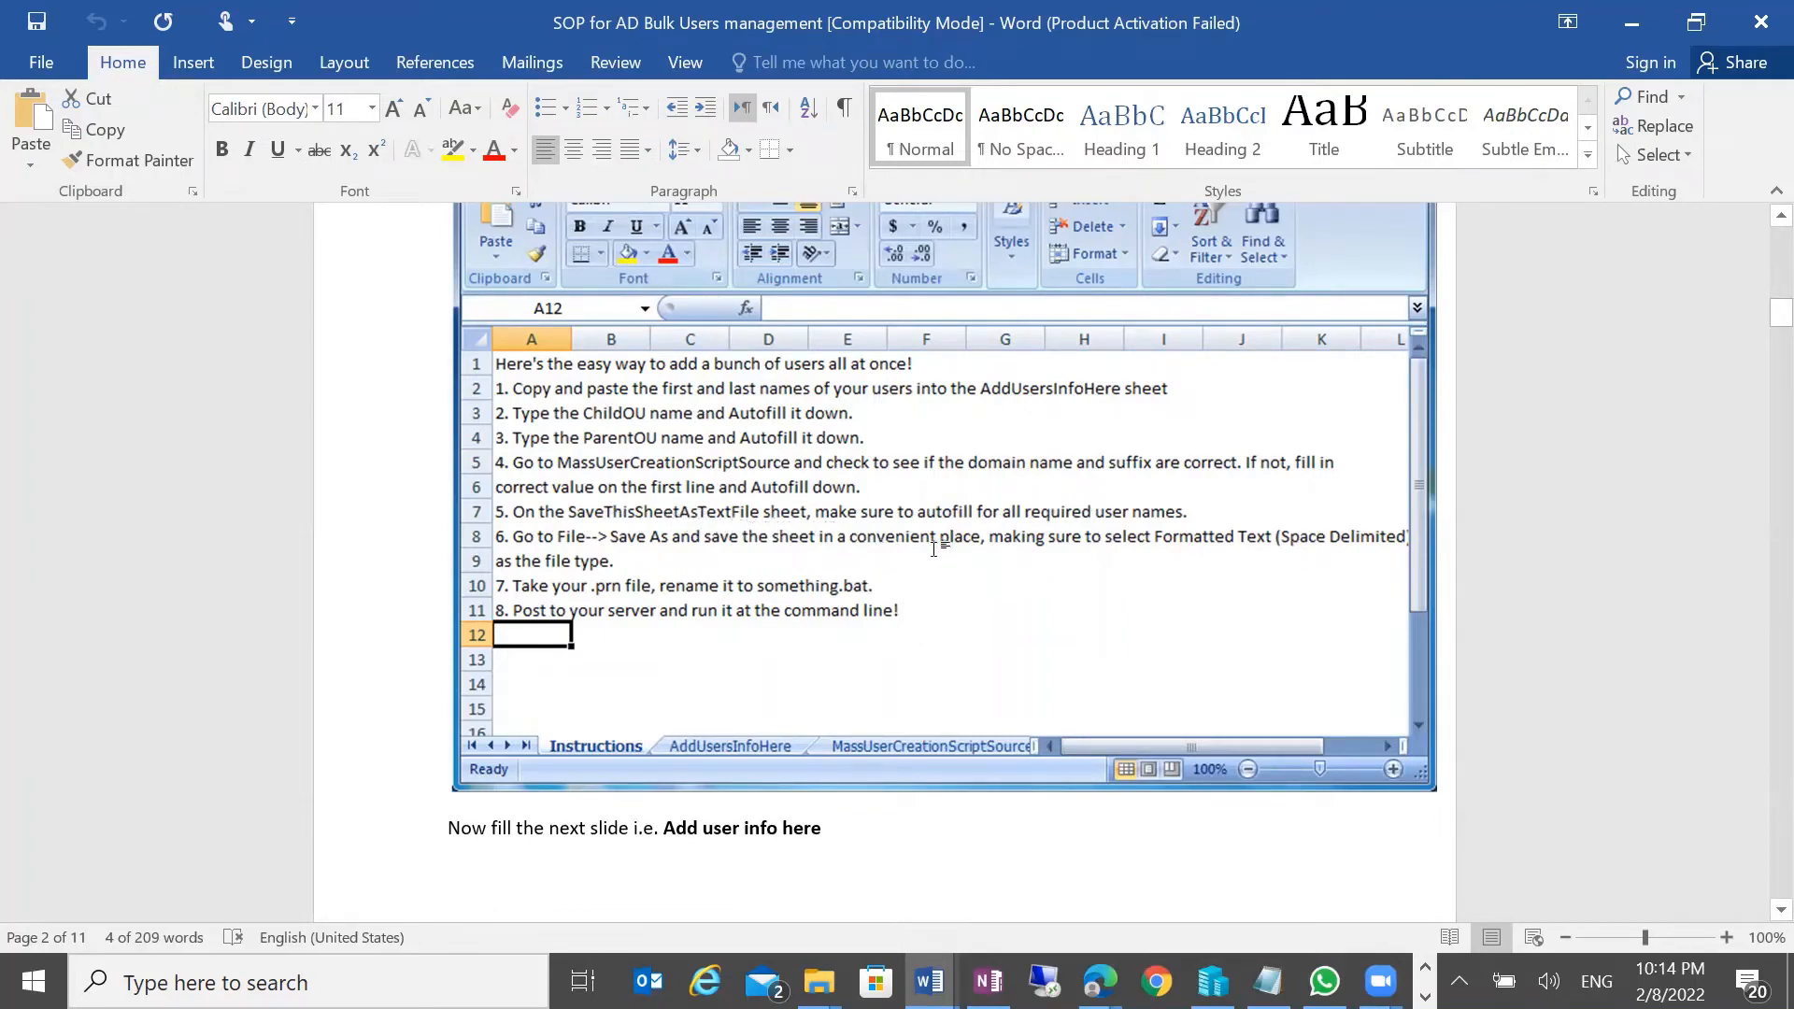
scroll(990, 677, down, 10)
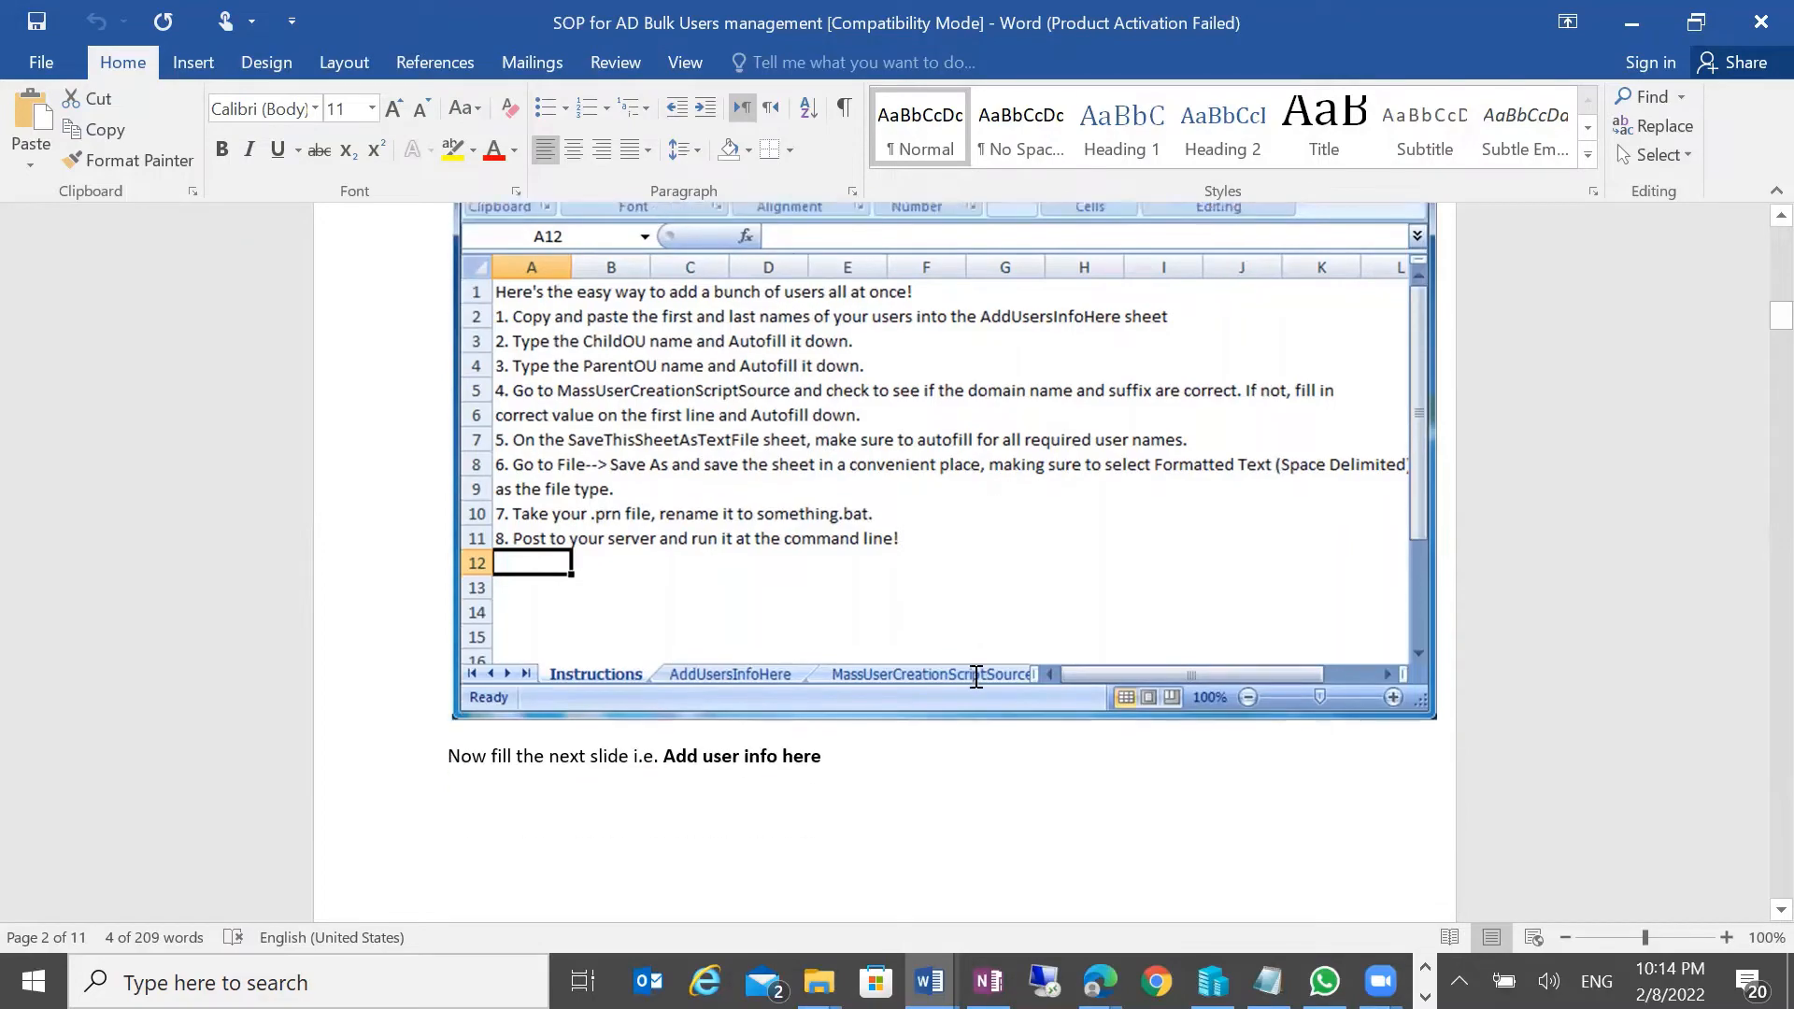
scroll(1001, 680, down, 10)
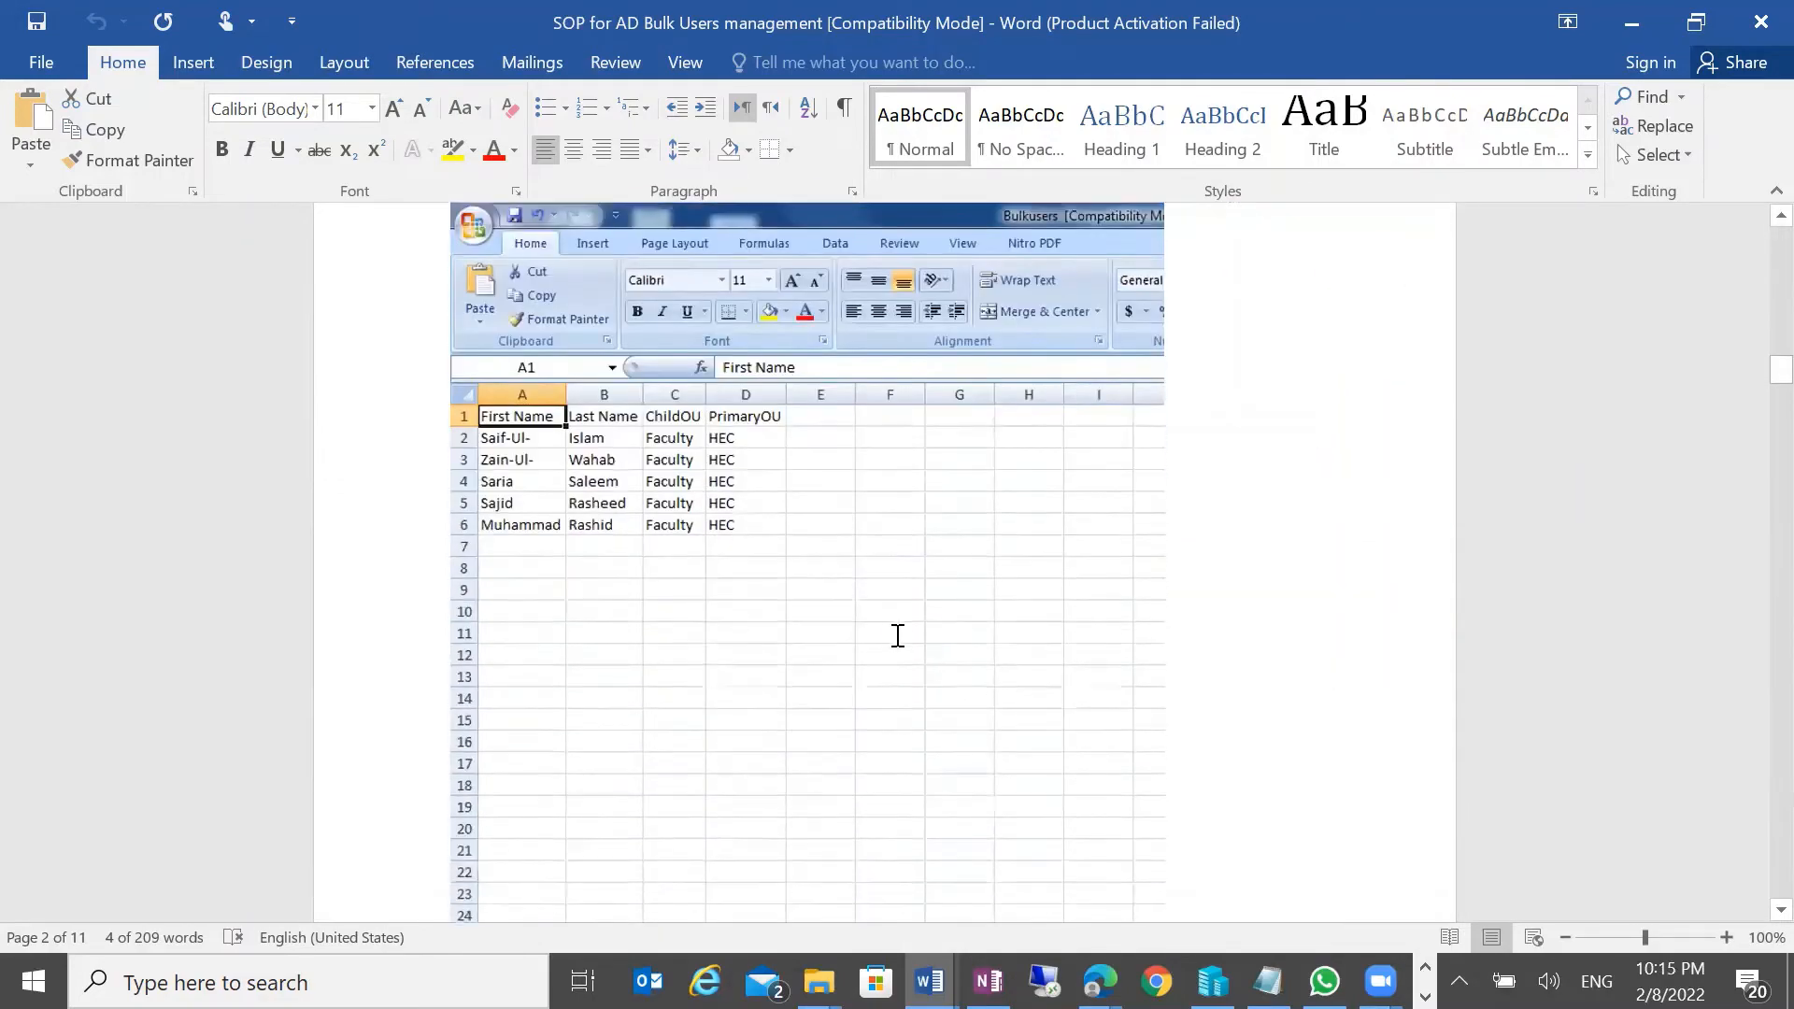
scroll(929, 646, down, 12)
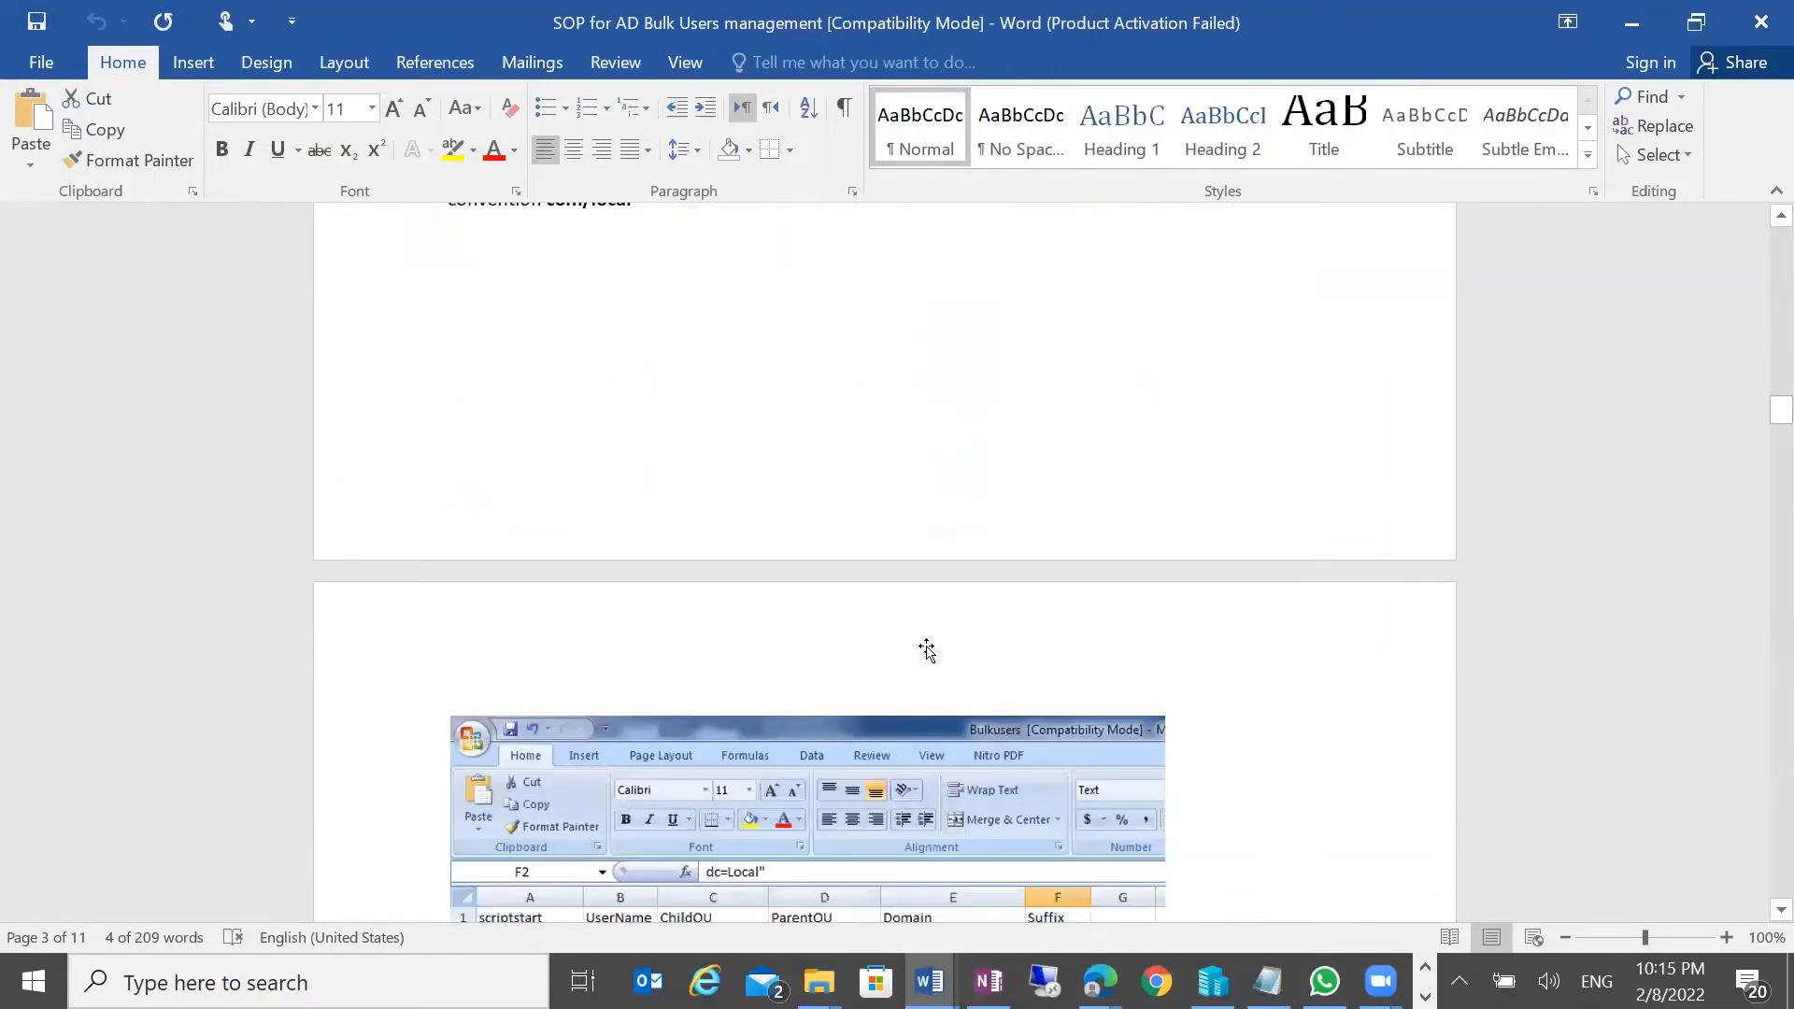
scroll(809, 561, down, 2)
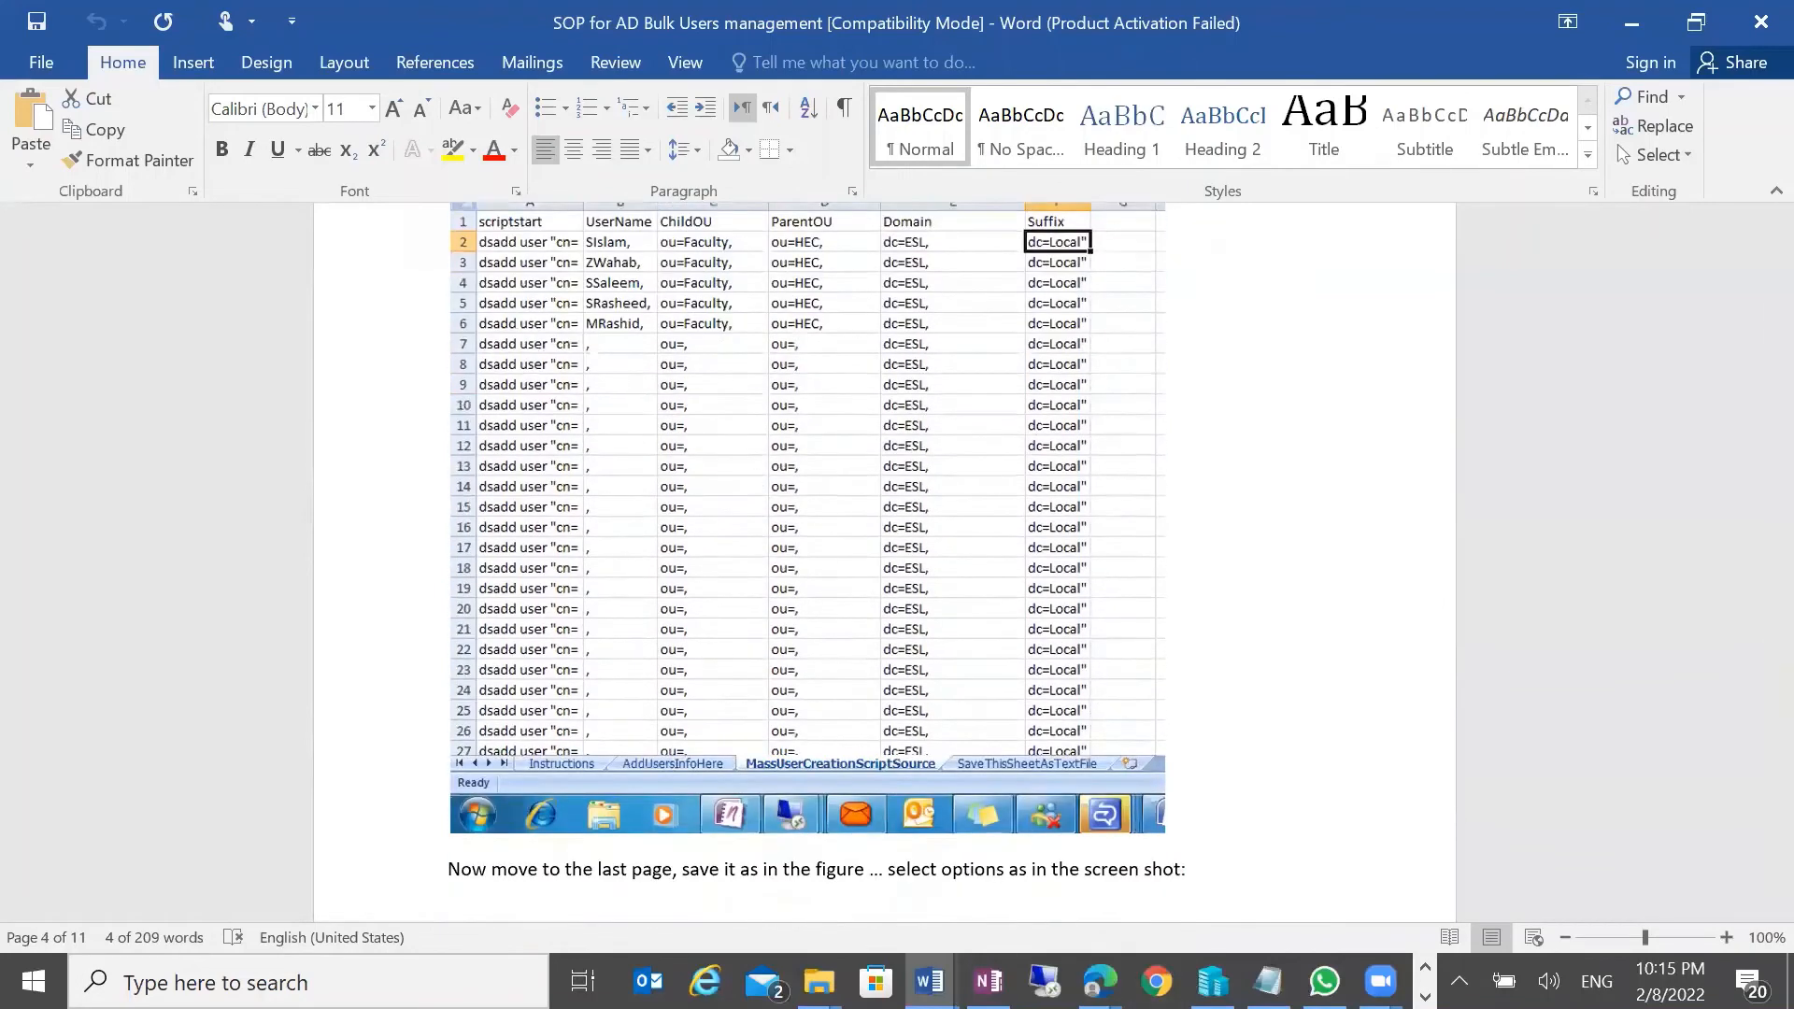
Open the Bulkusers workbook in Excel, showing its eight-step Instructions sheet
mouse_move(818, 981)
click(969, 869)
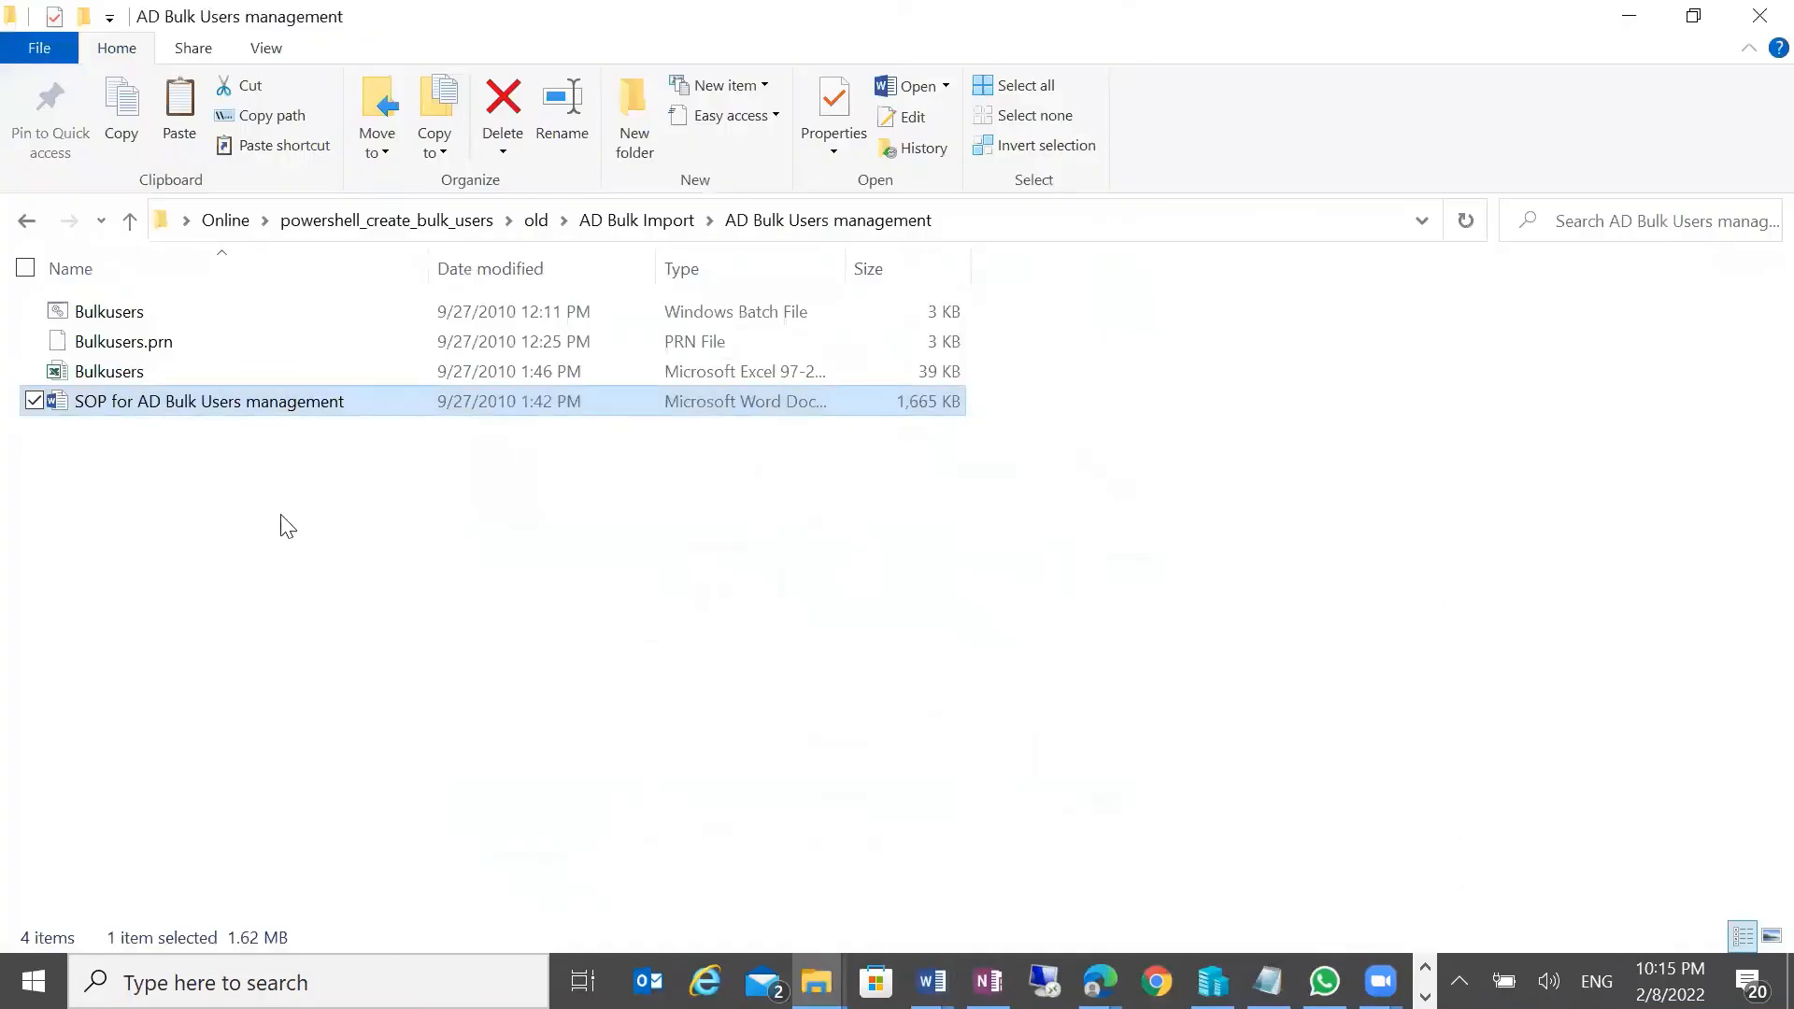
click(102, 374)
right_click(111, 374)
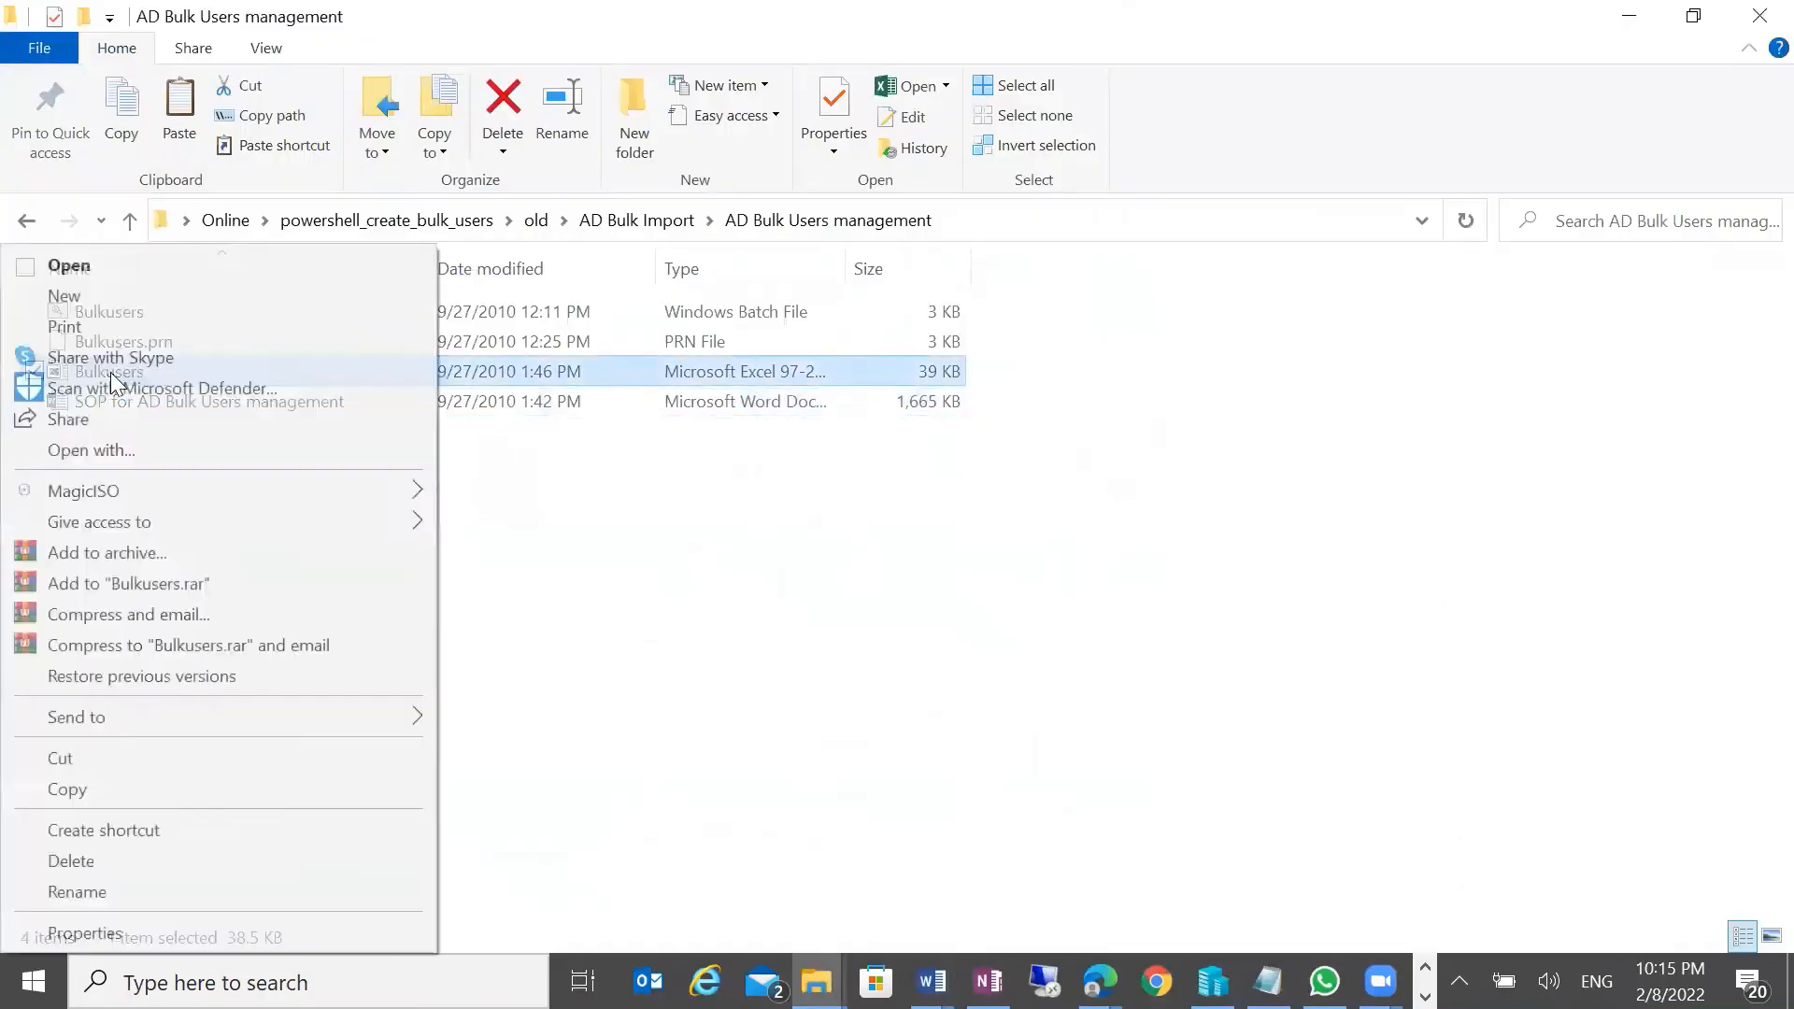
click(94, 268)
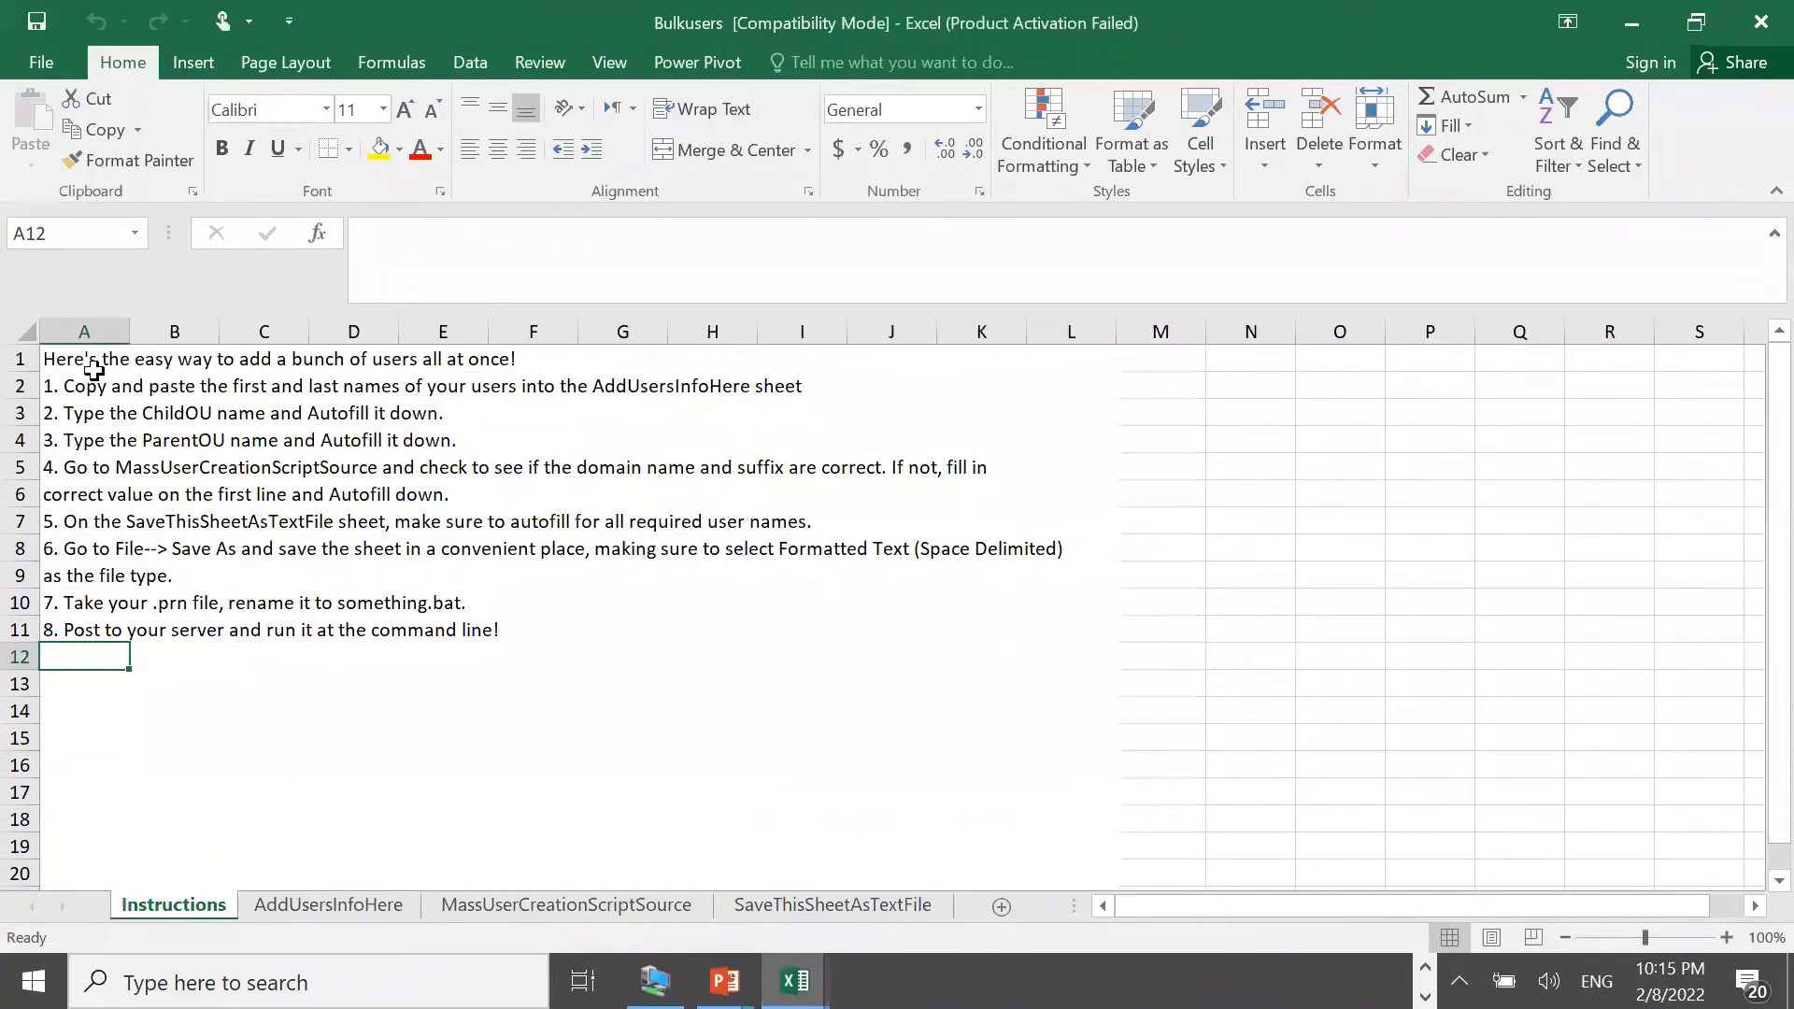
On AddUsersInfoHere, change the first user's PrimaryOU in D2 from HEC to Test
drag(94, 383, 481, 631)
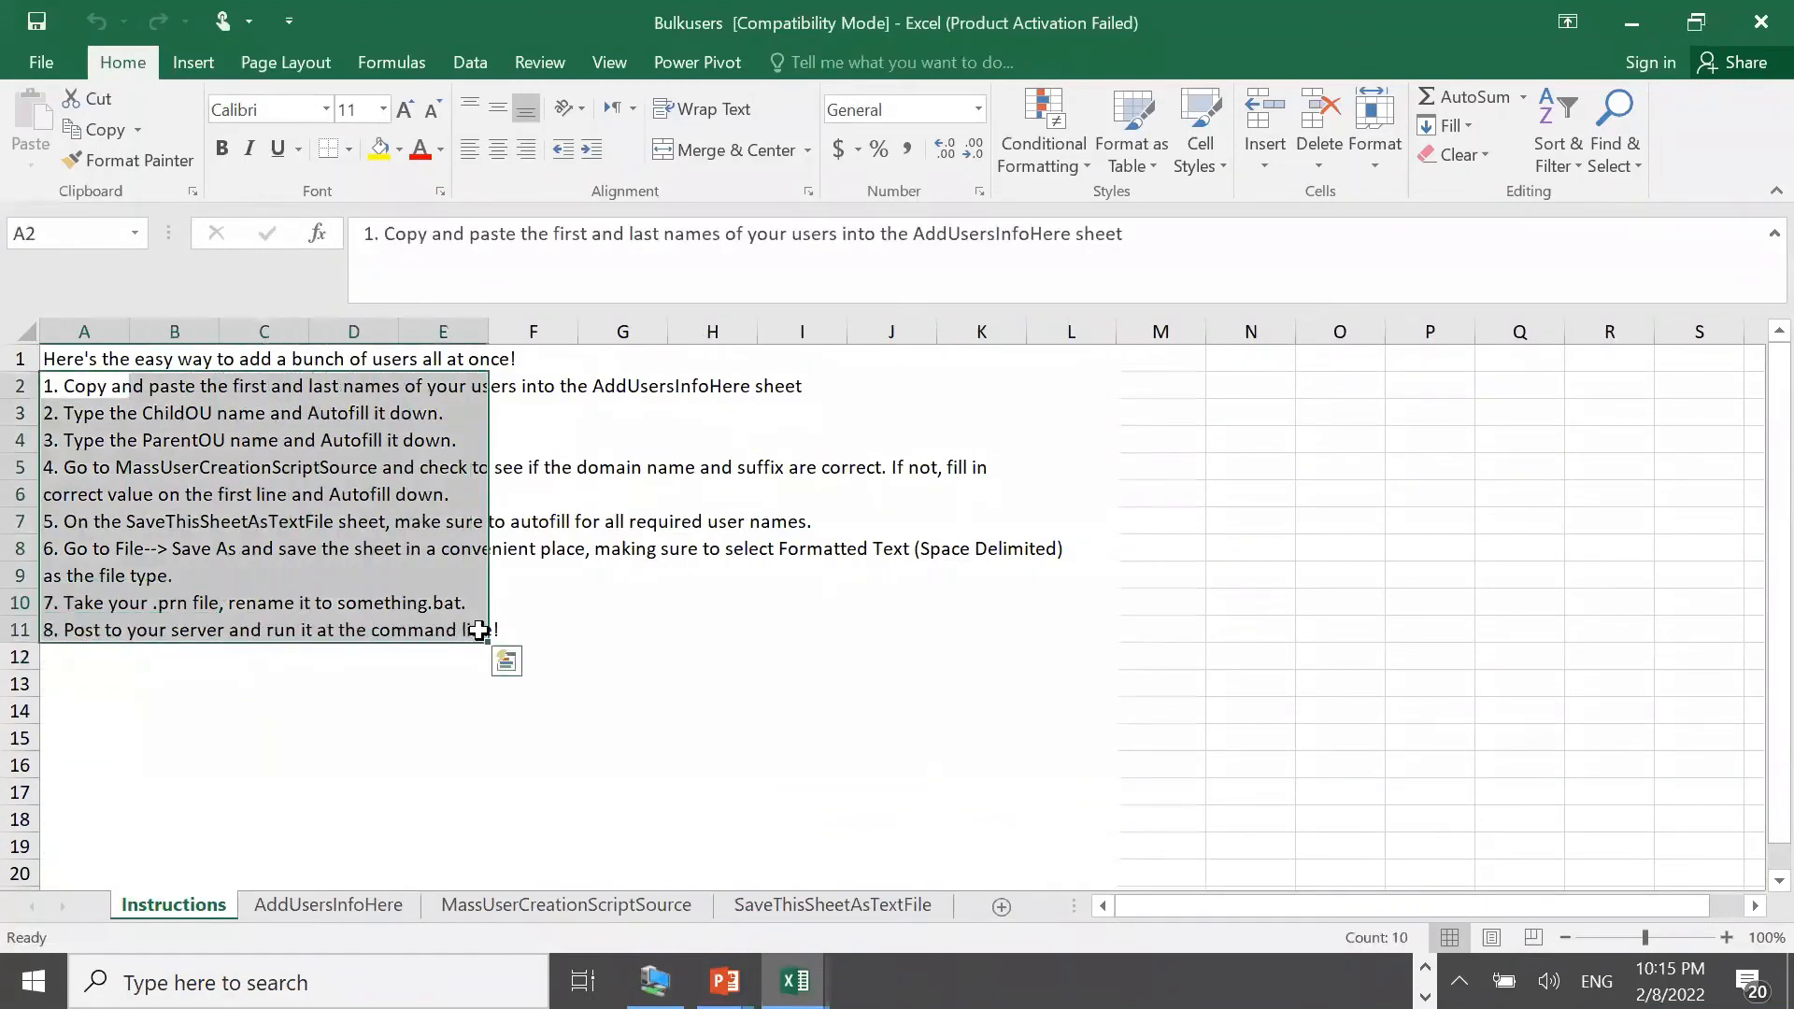
click(329, 902)
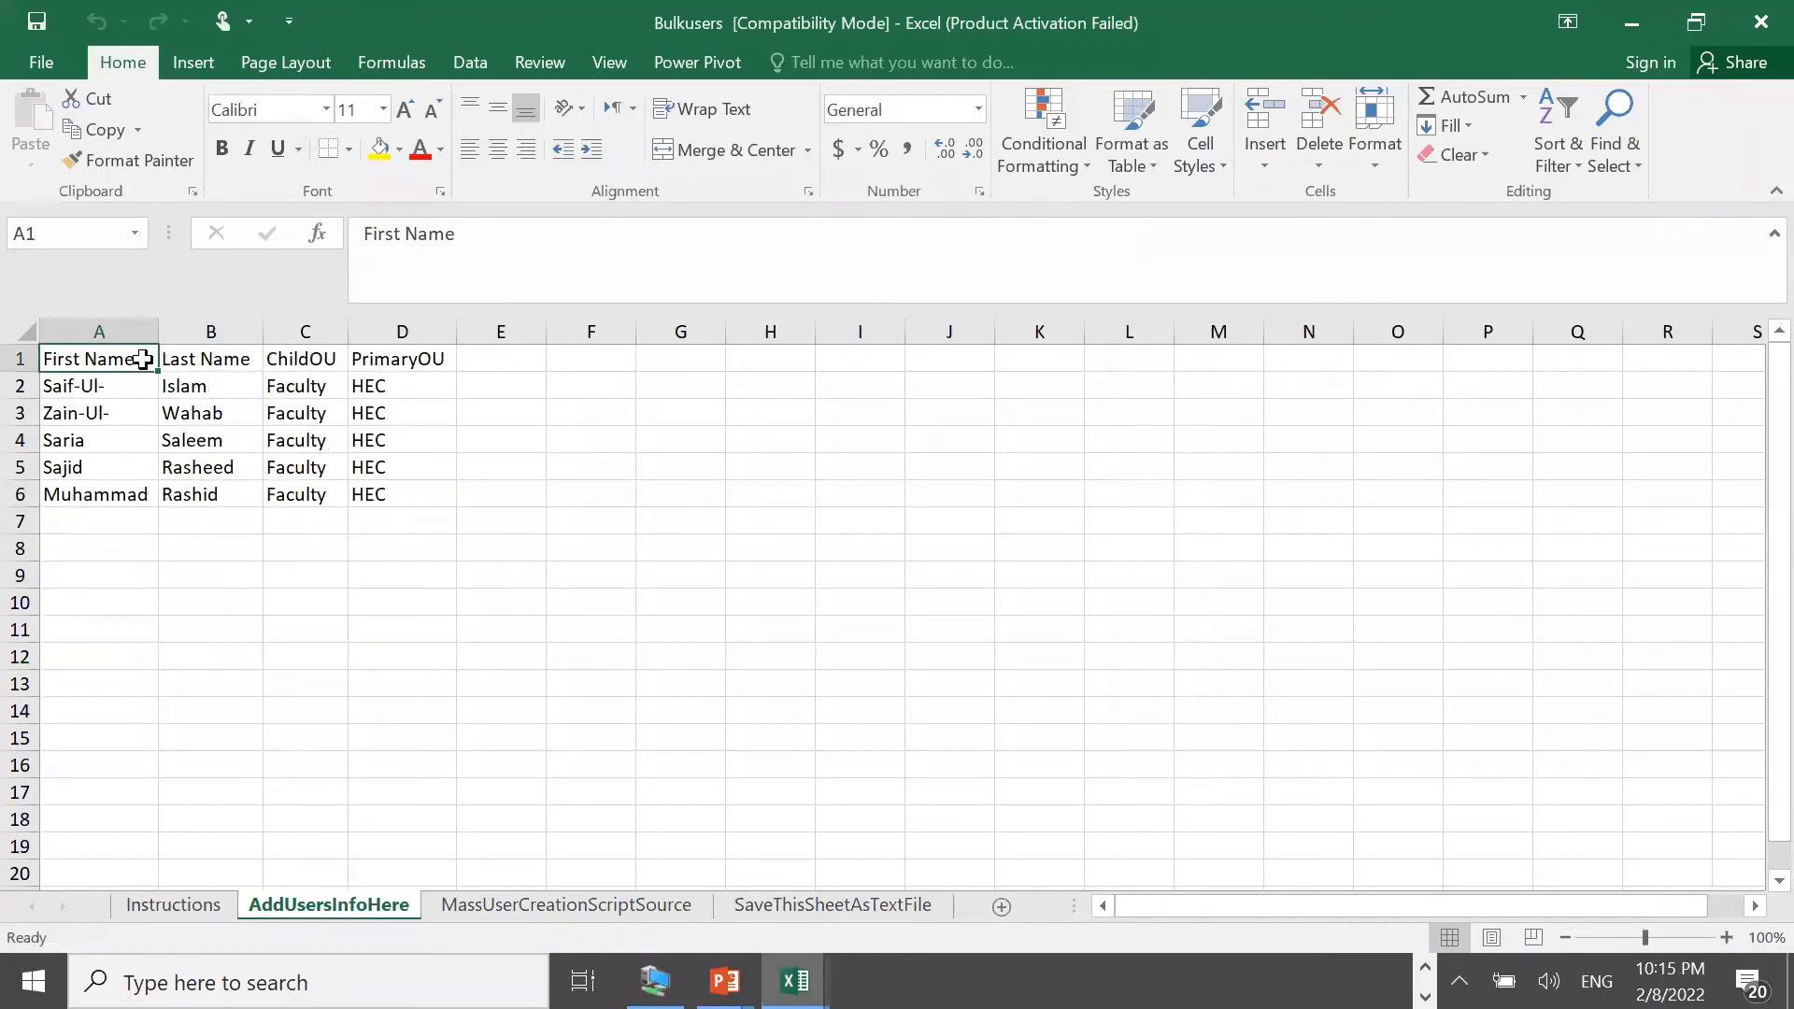
click(303, 360)
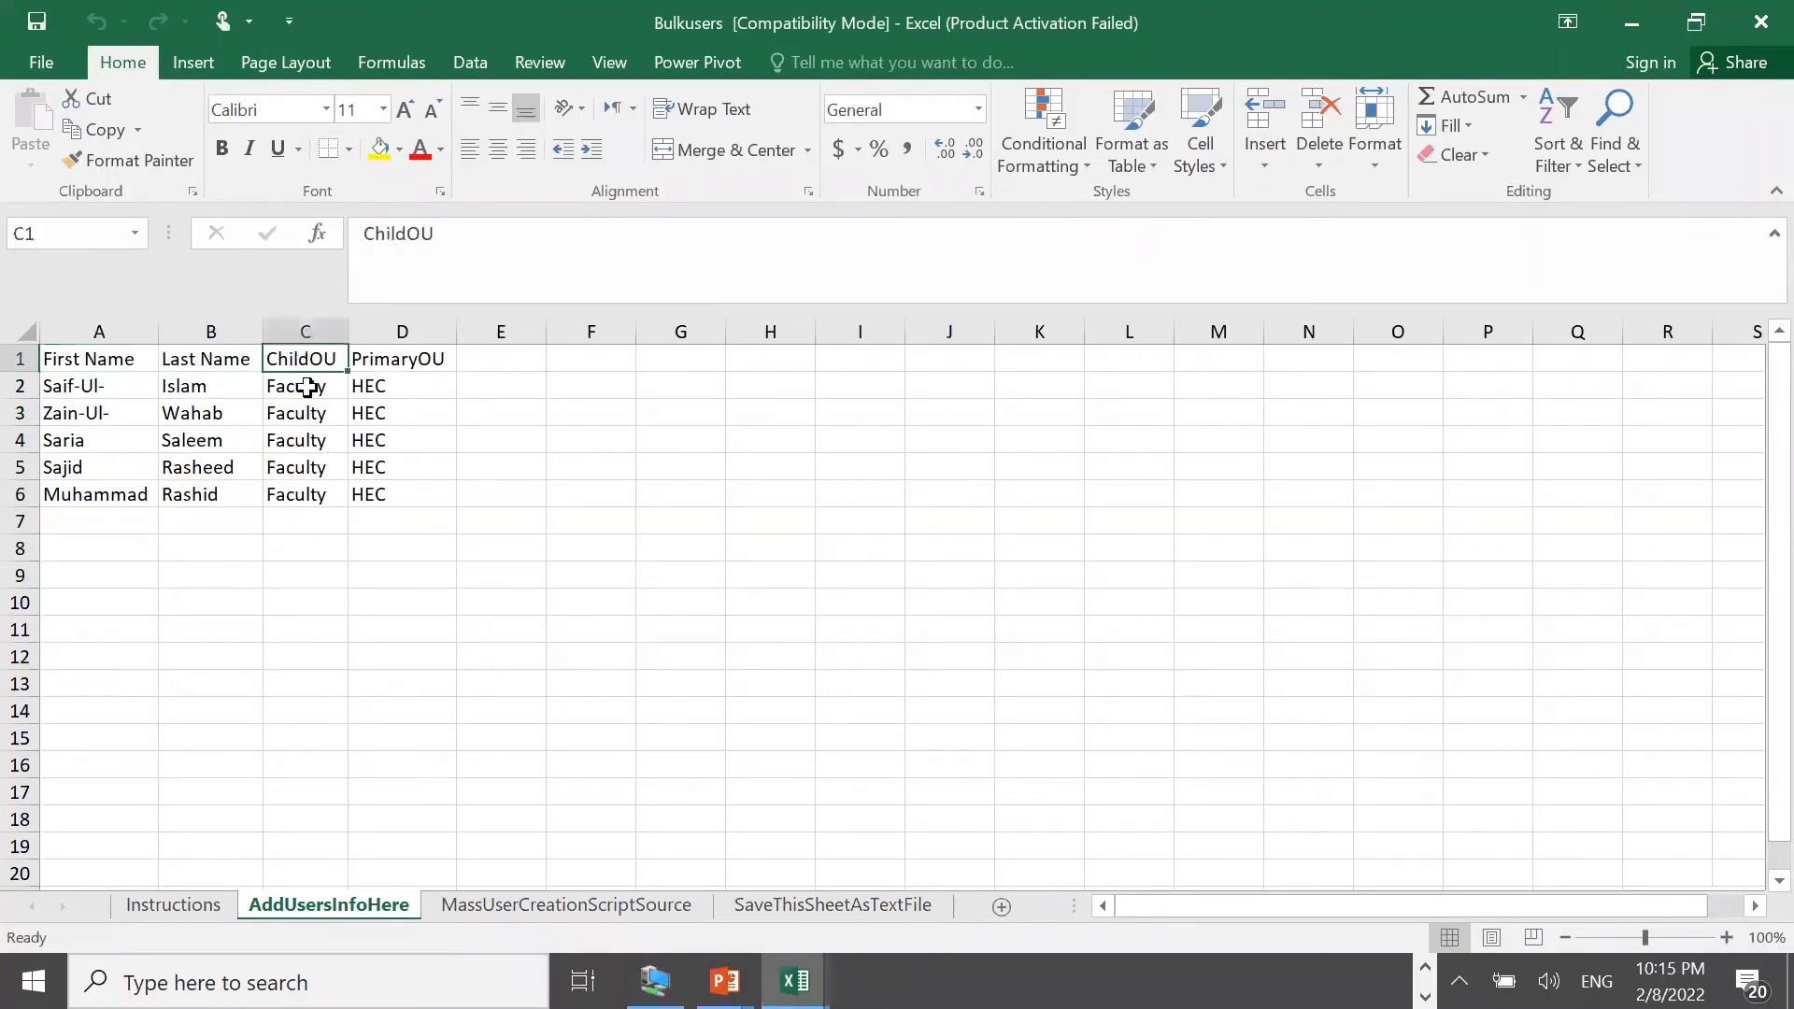
click(307, 387)
click(367, 397)
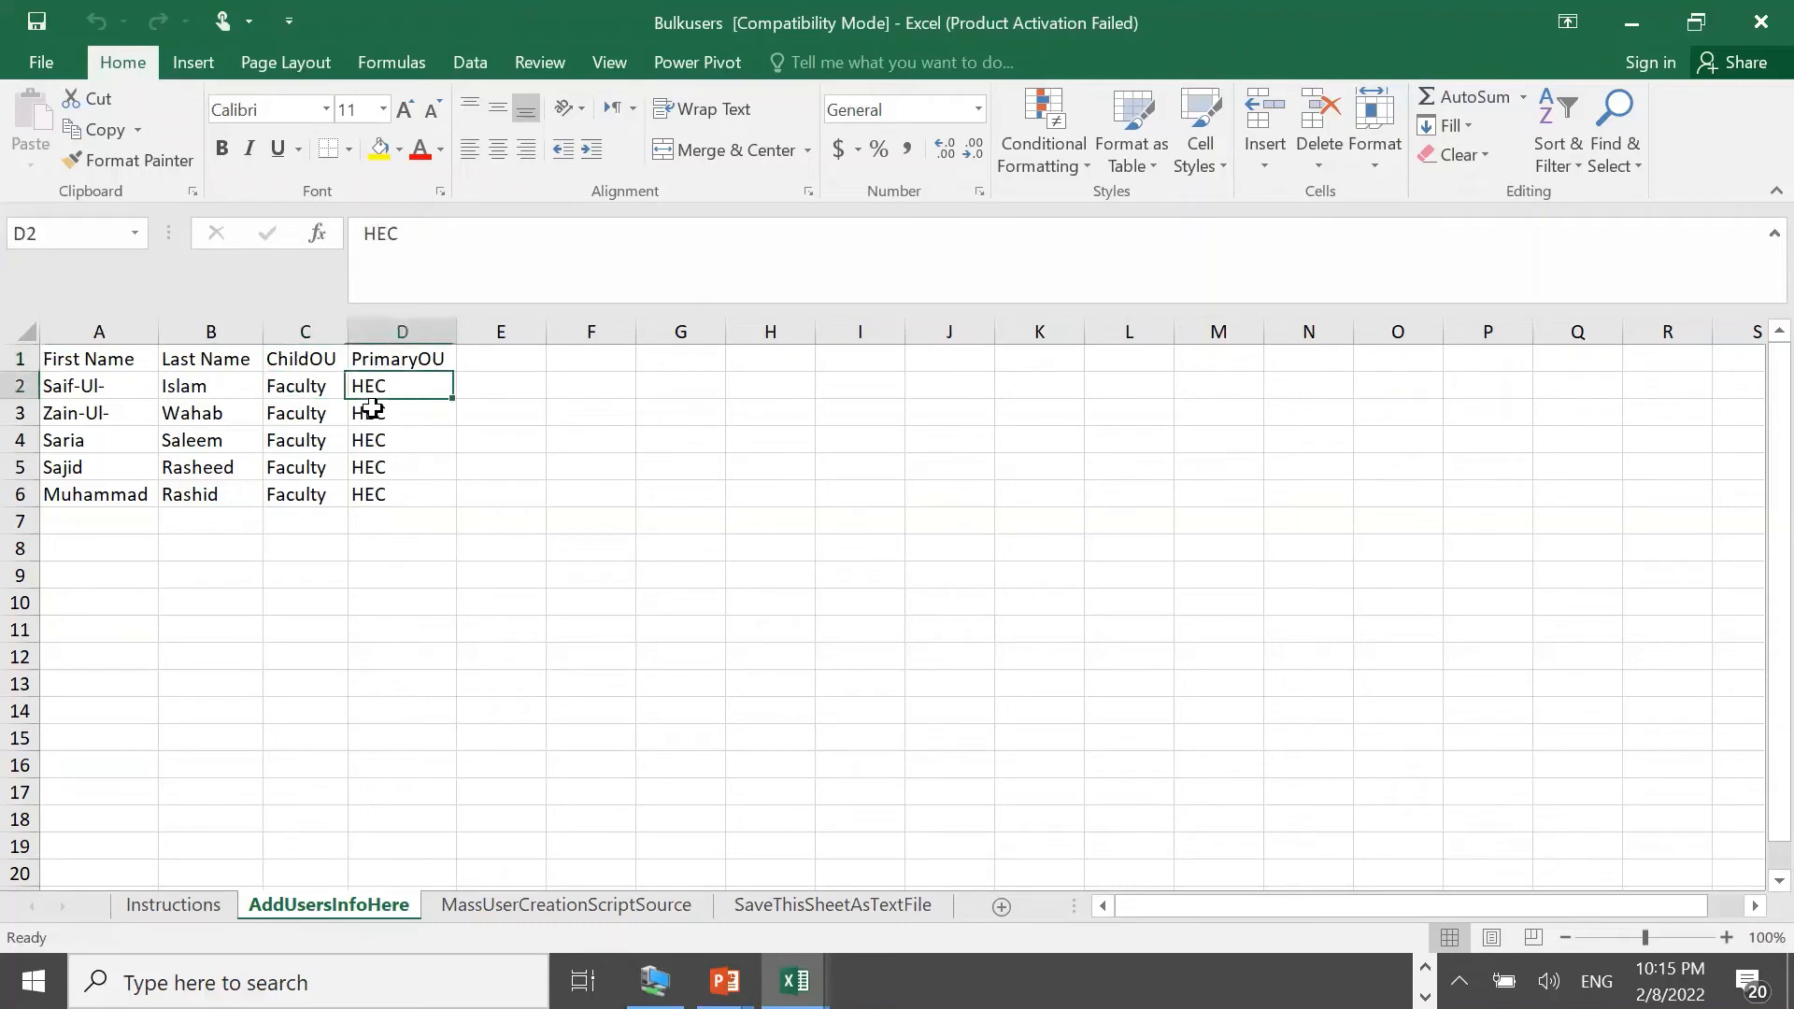
double_click(420, 277)
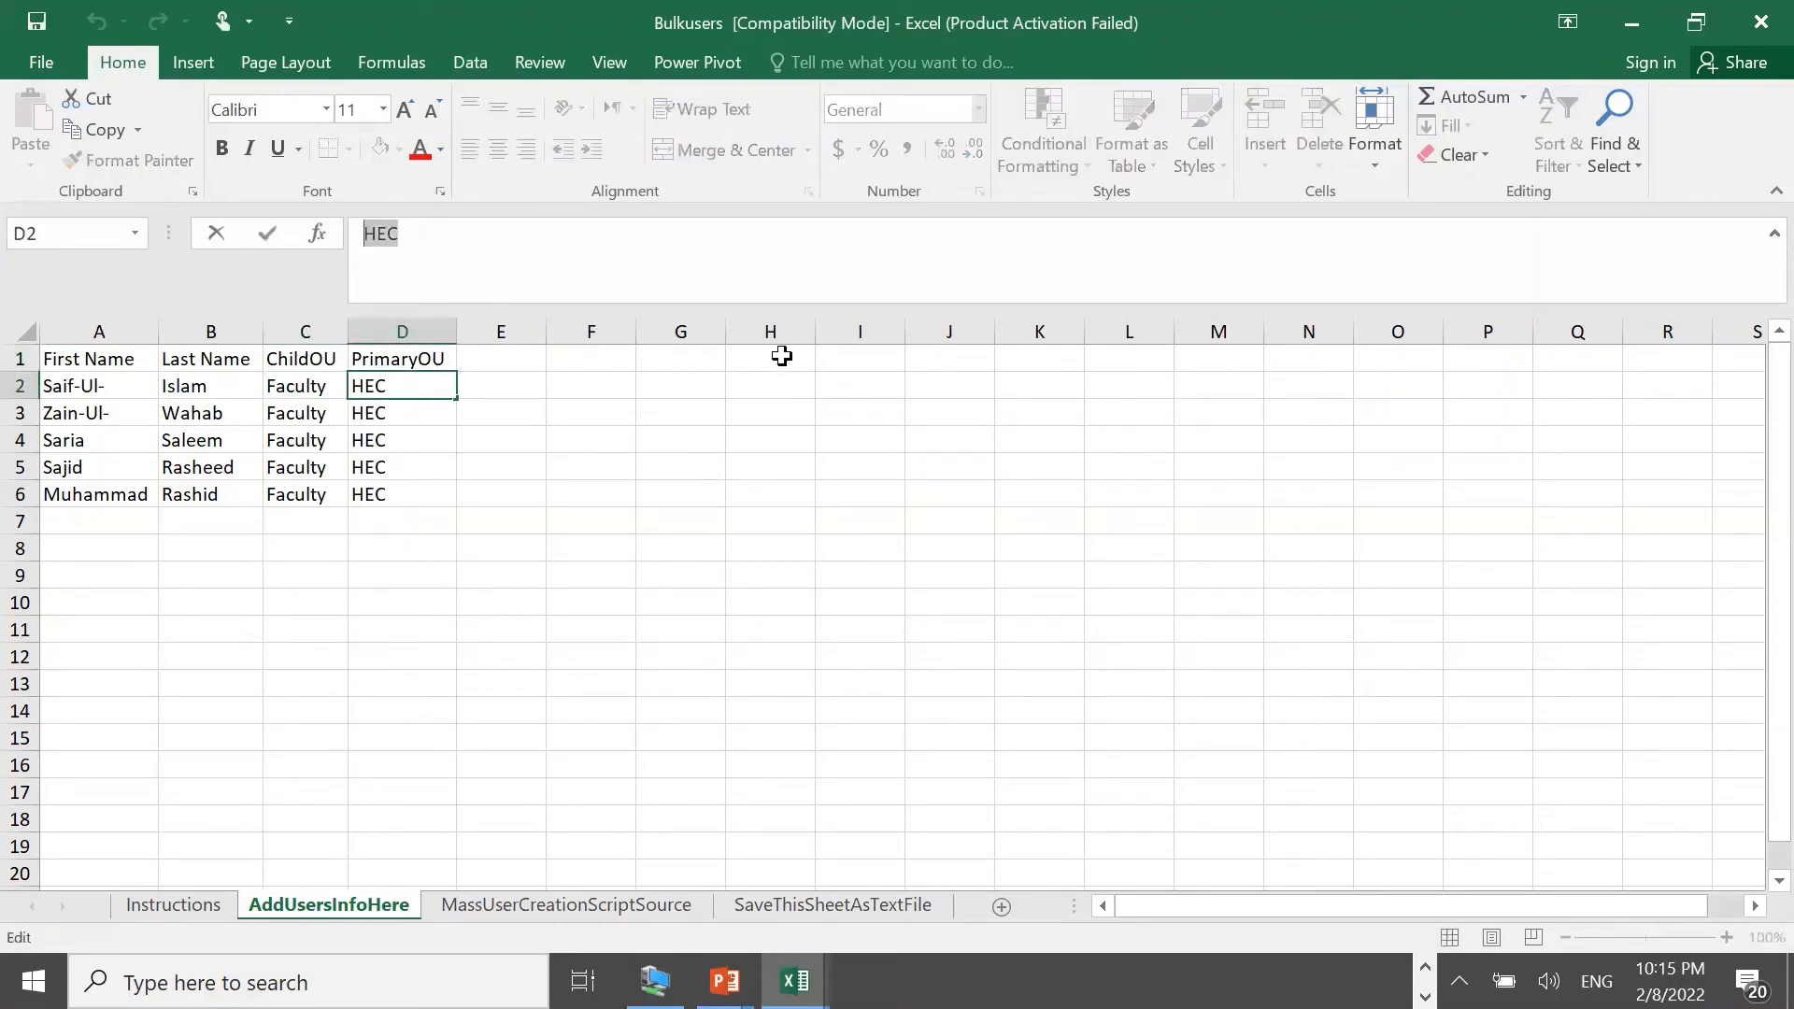
text(Test)
click(518, 518)
Fill Test down to D6, leaving ChildOU as Faculty, and view the ou=Test script rows
click(415, 392)
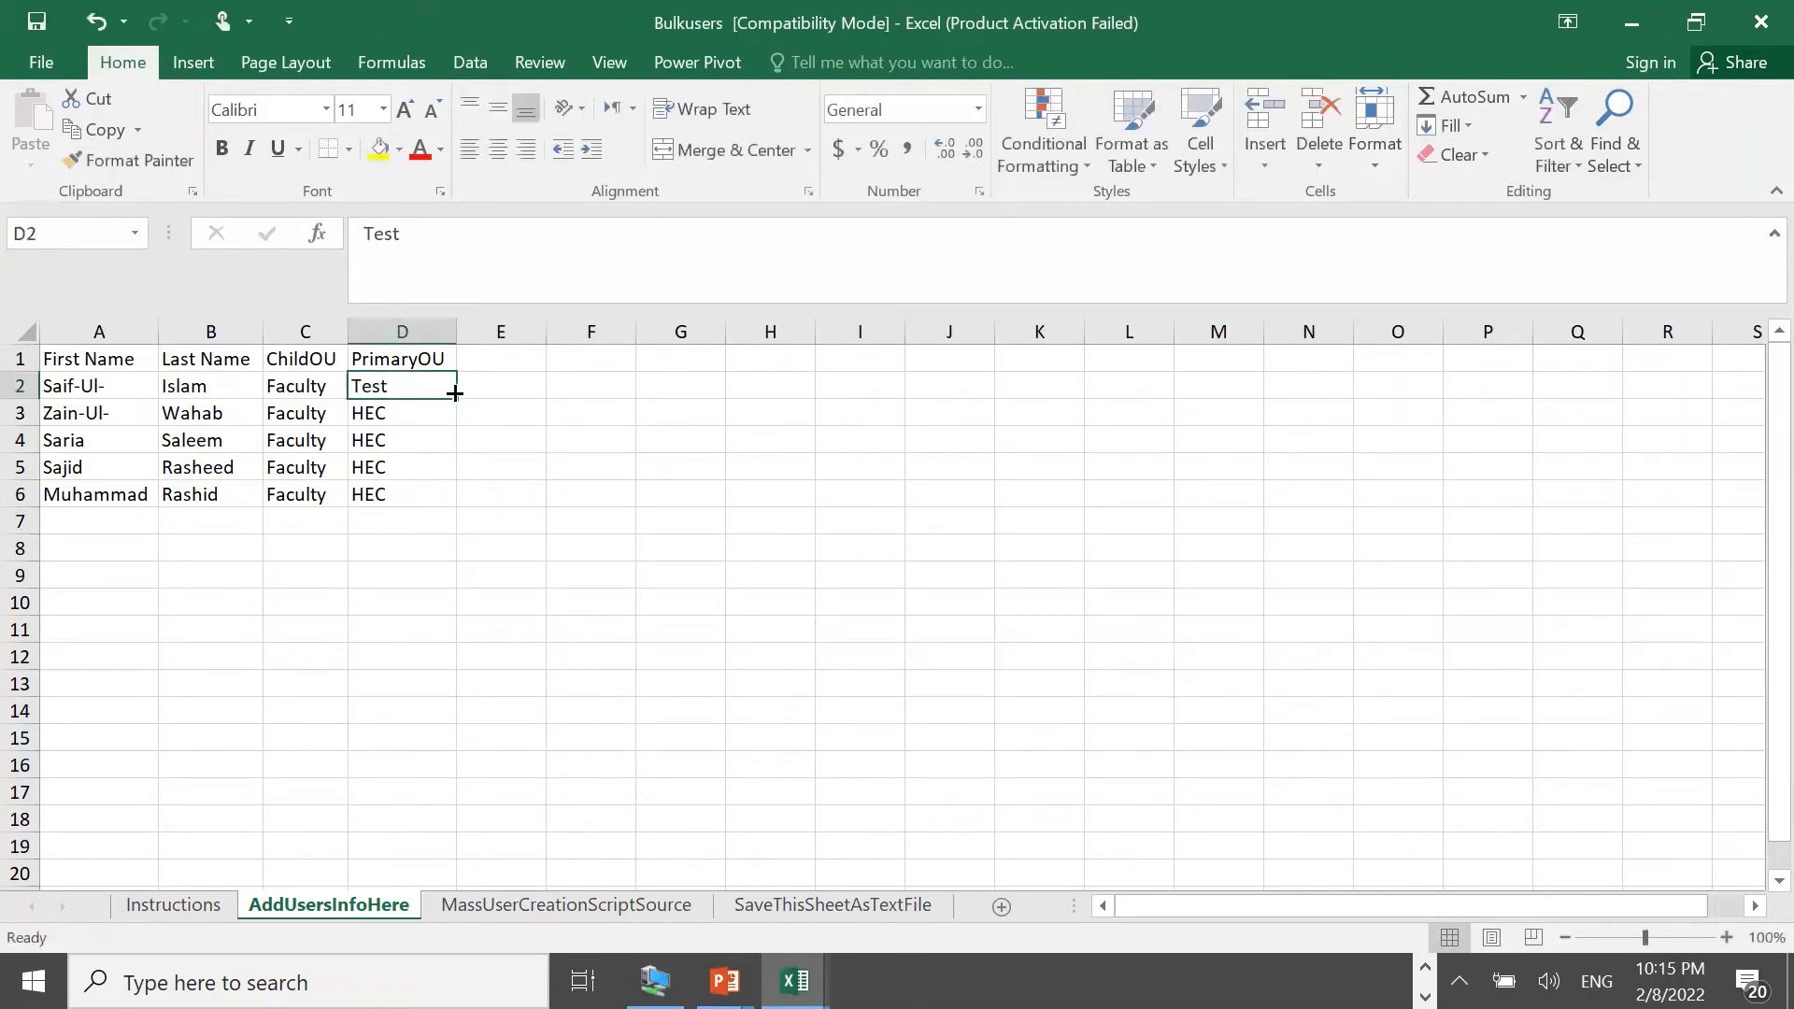
drag(454, 393, 448, 500)
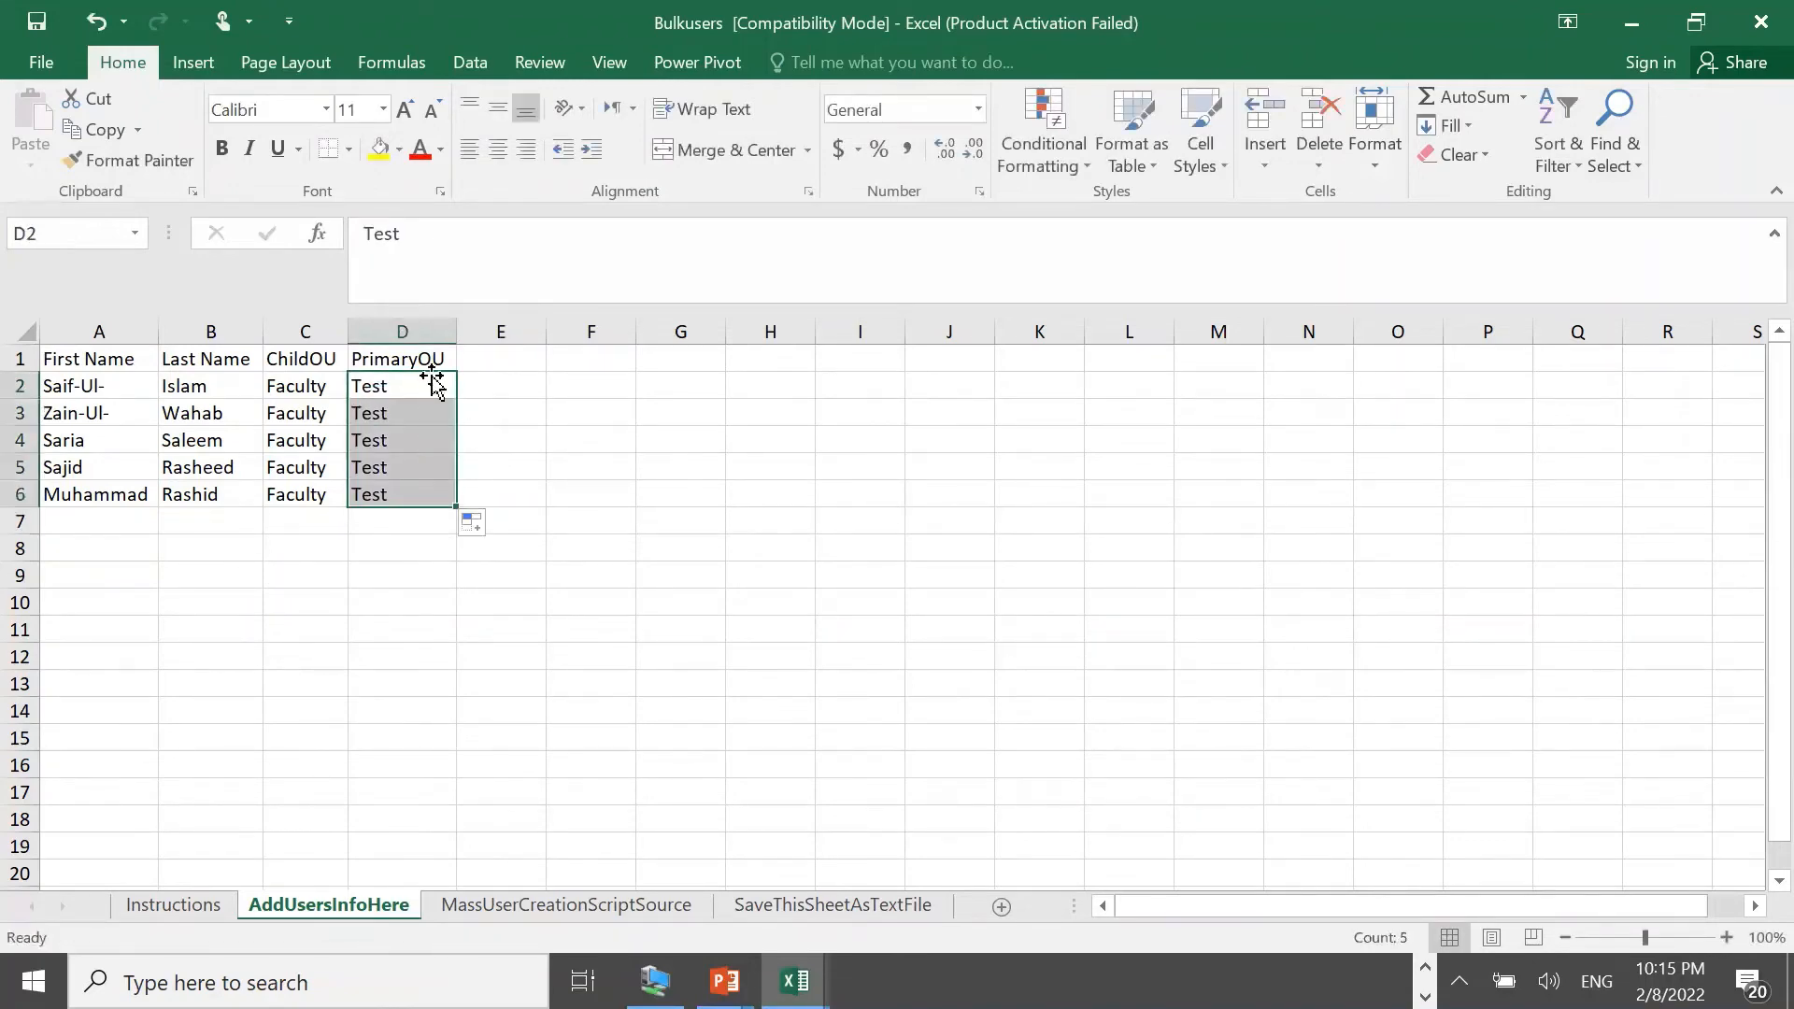
click(327, 391)
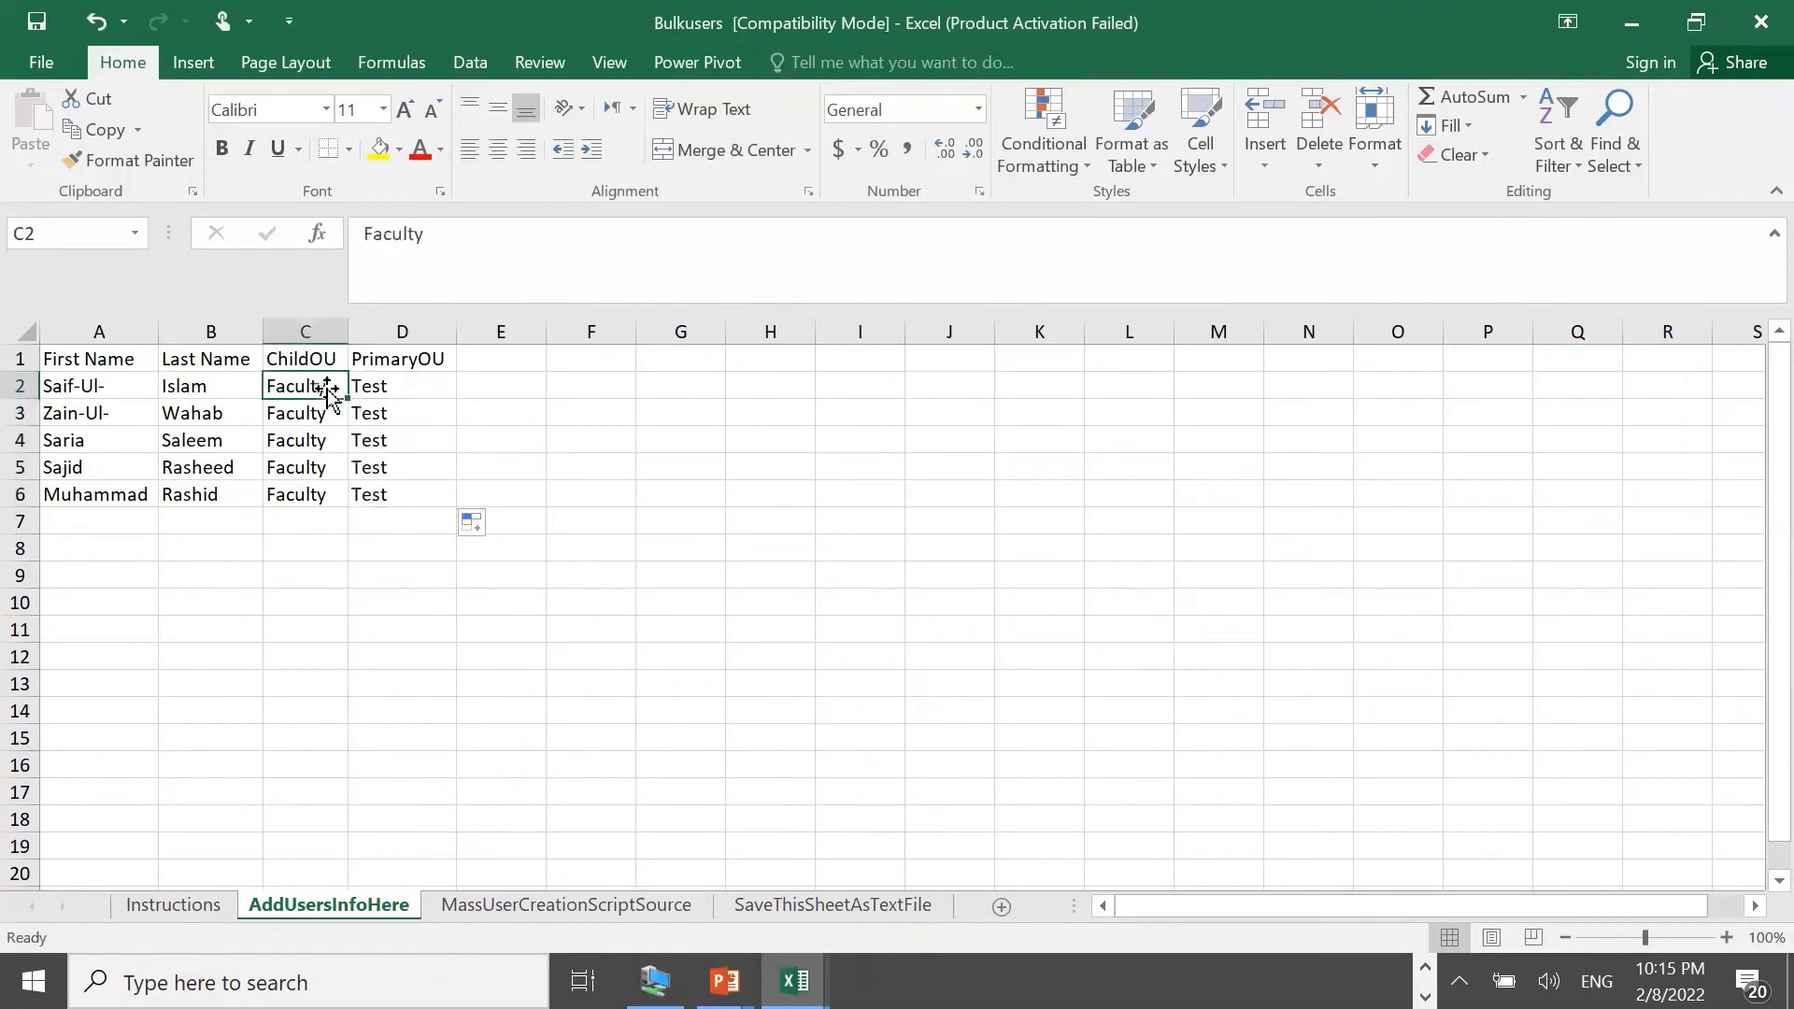
drag(430, 250, 320, 240)
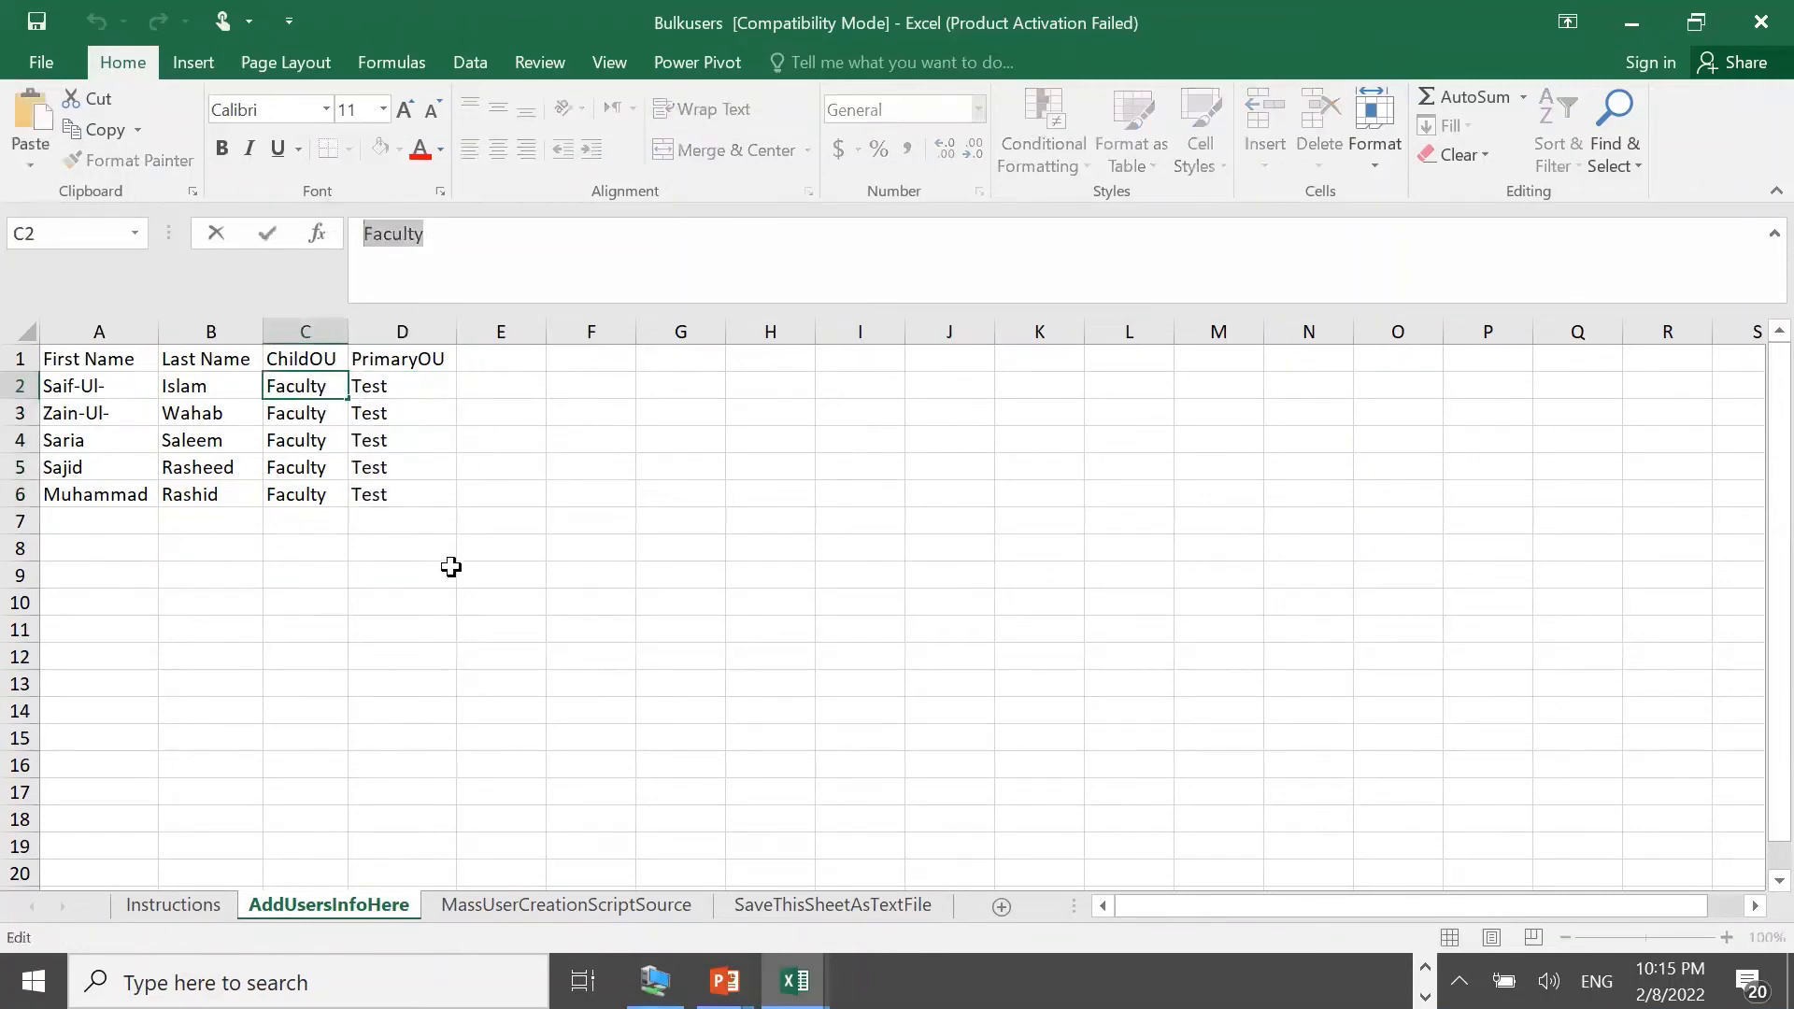
key(Escape)
click(458, 908)
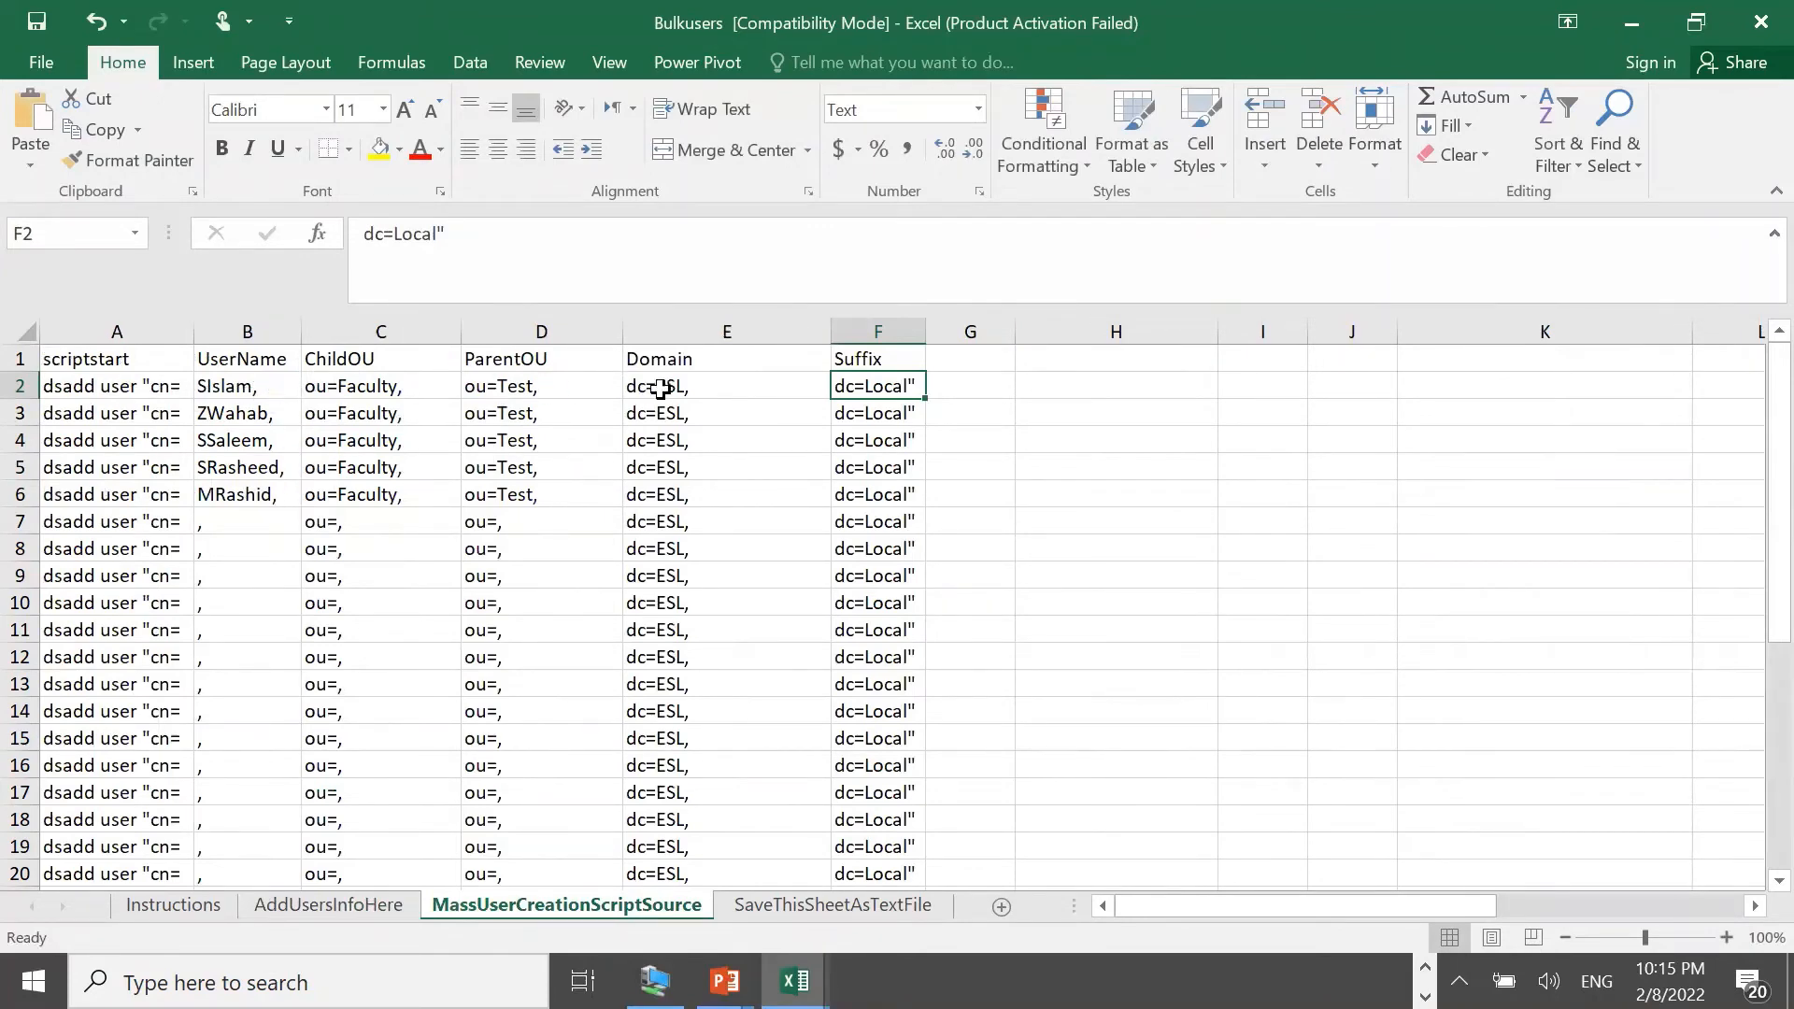
Change E2's domain to dc=FreeITTrainings, and F2's suffix to dc=Com"
click(691, 393)
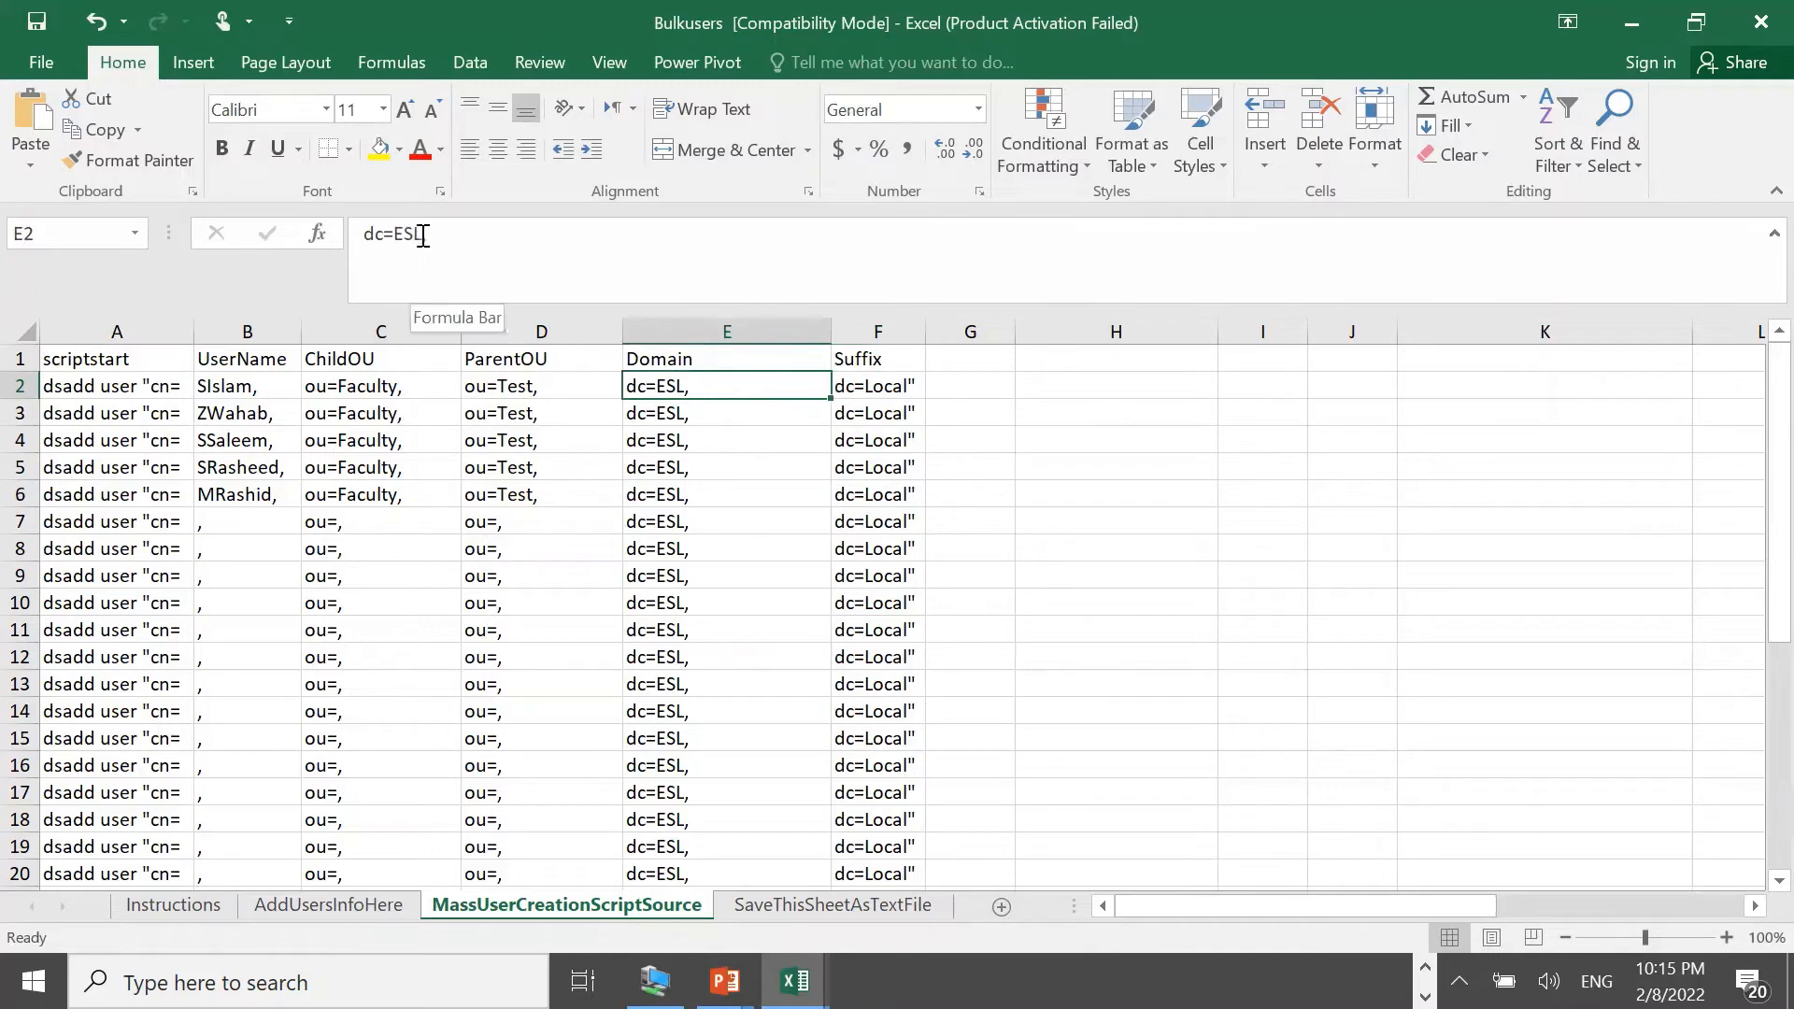
drag(423, 235, 392, 234)
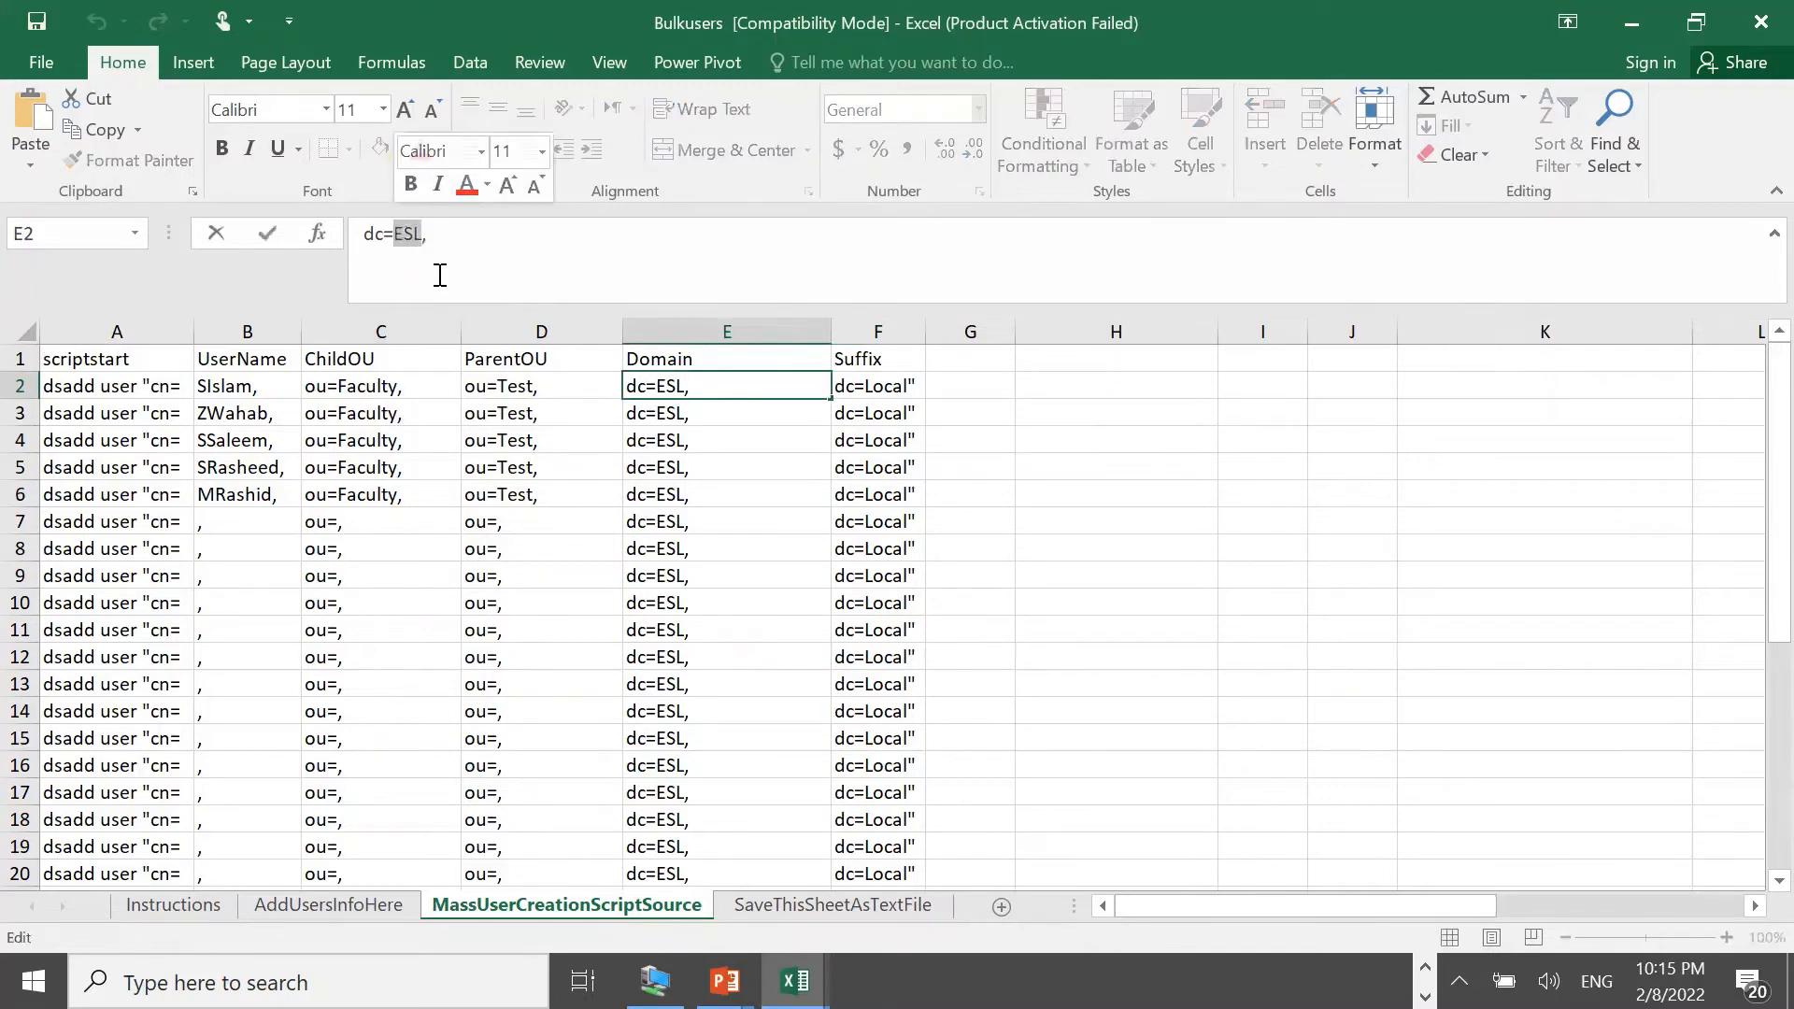
text(Free)
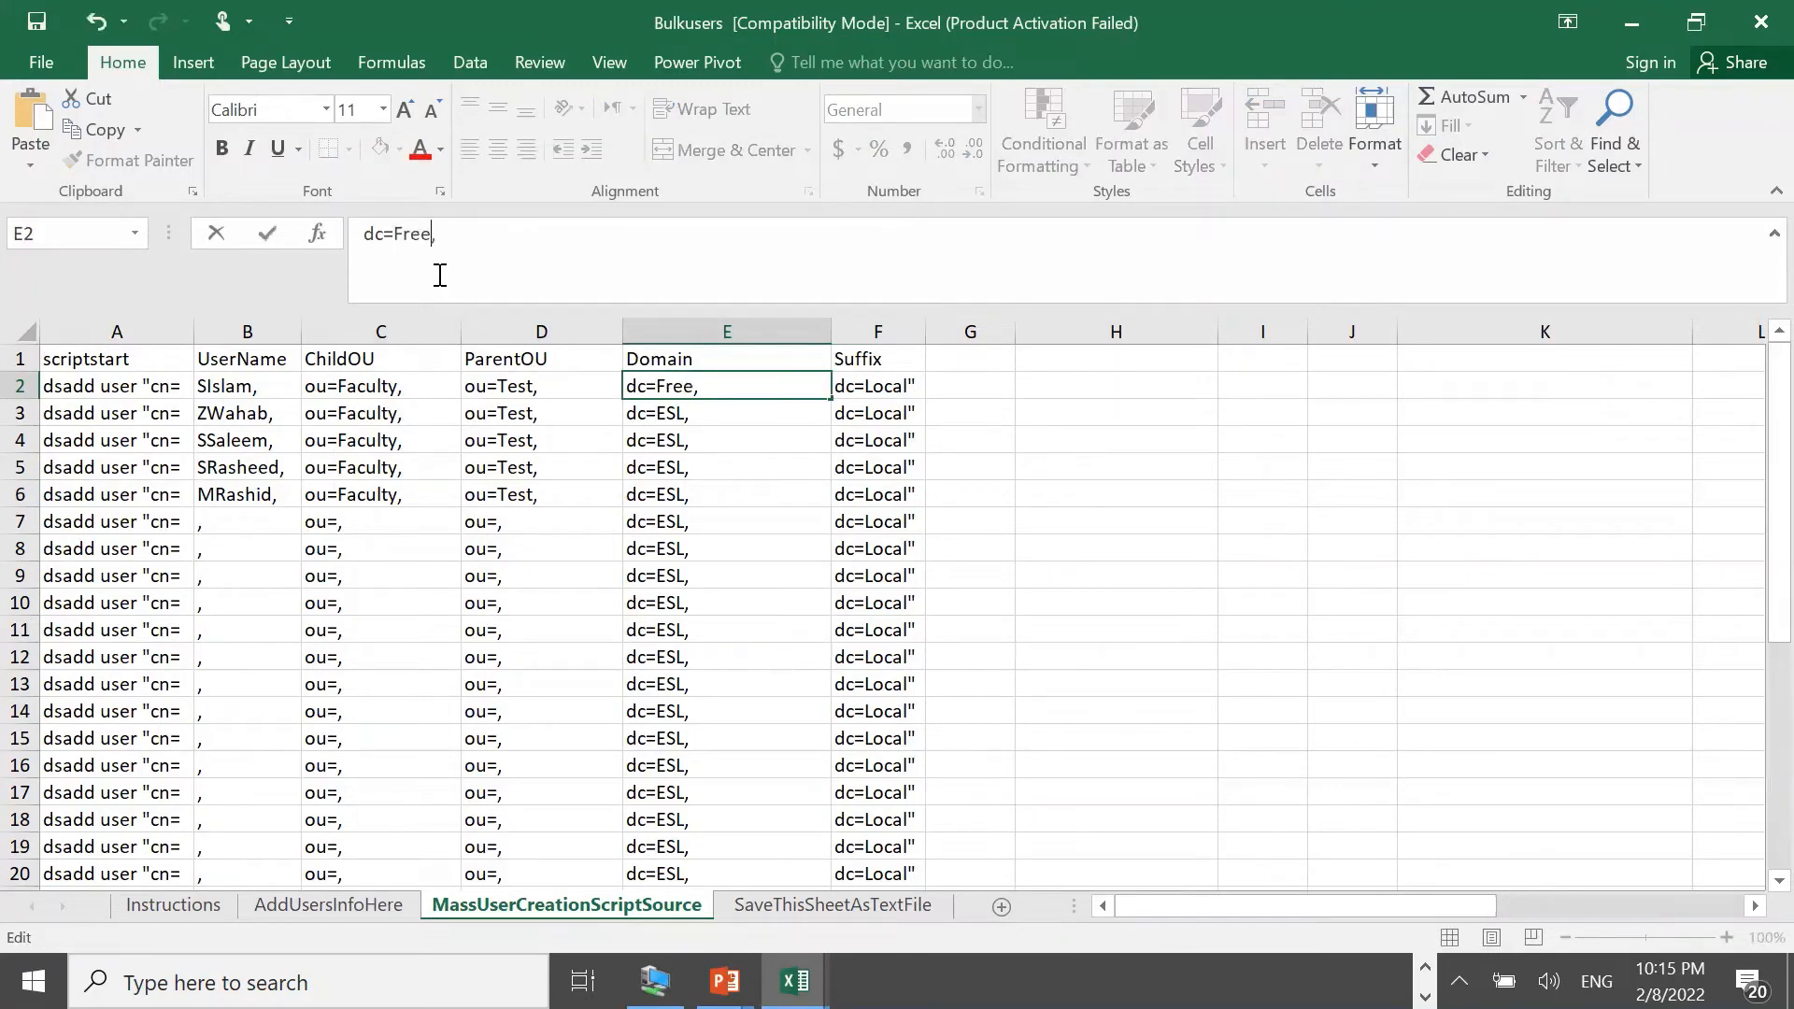
text(ITTrainings)
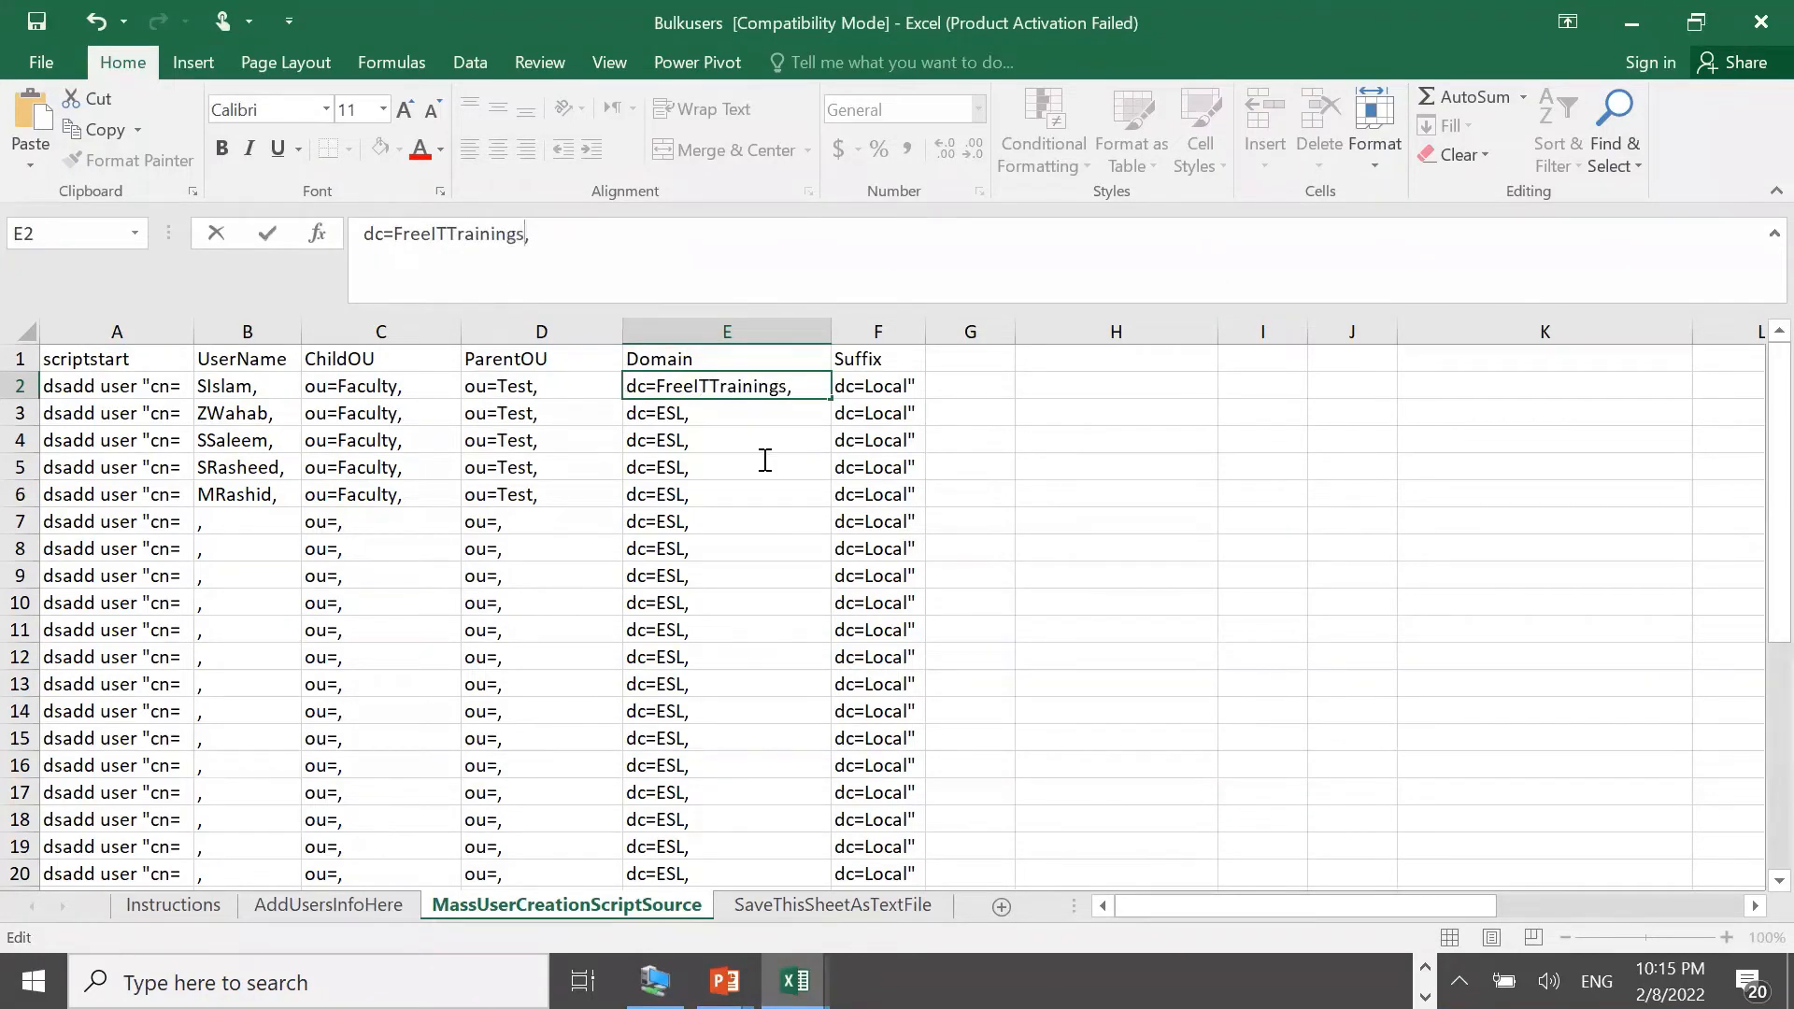
click(873, 386)
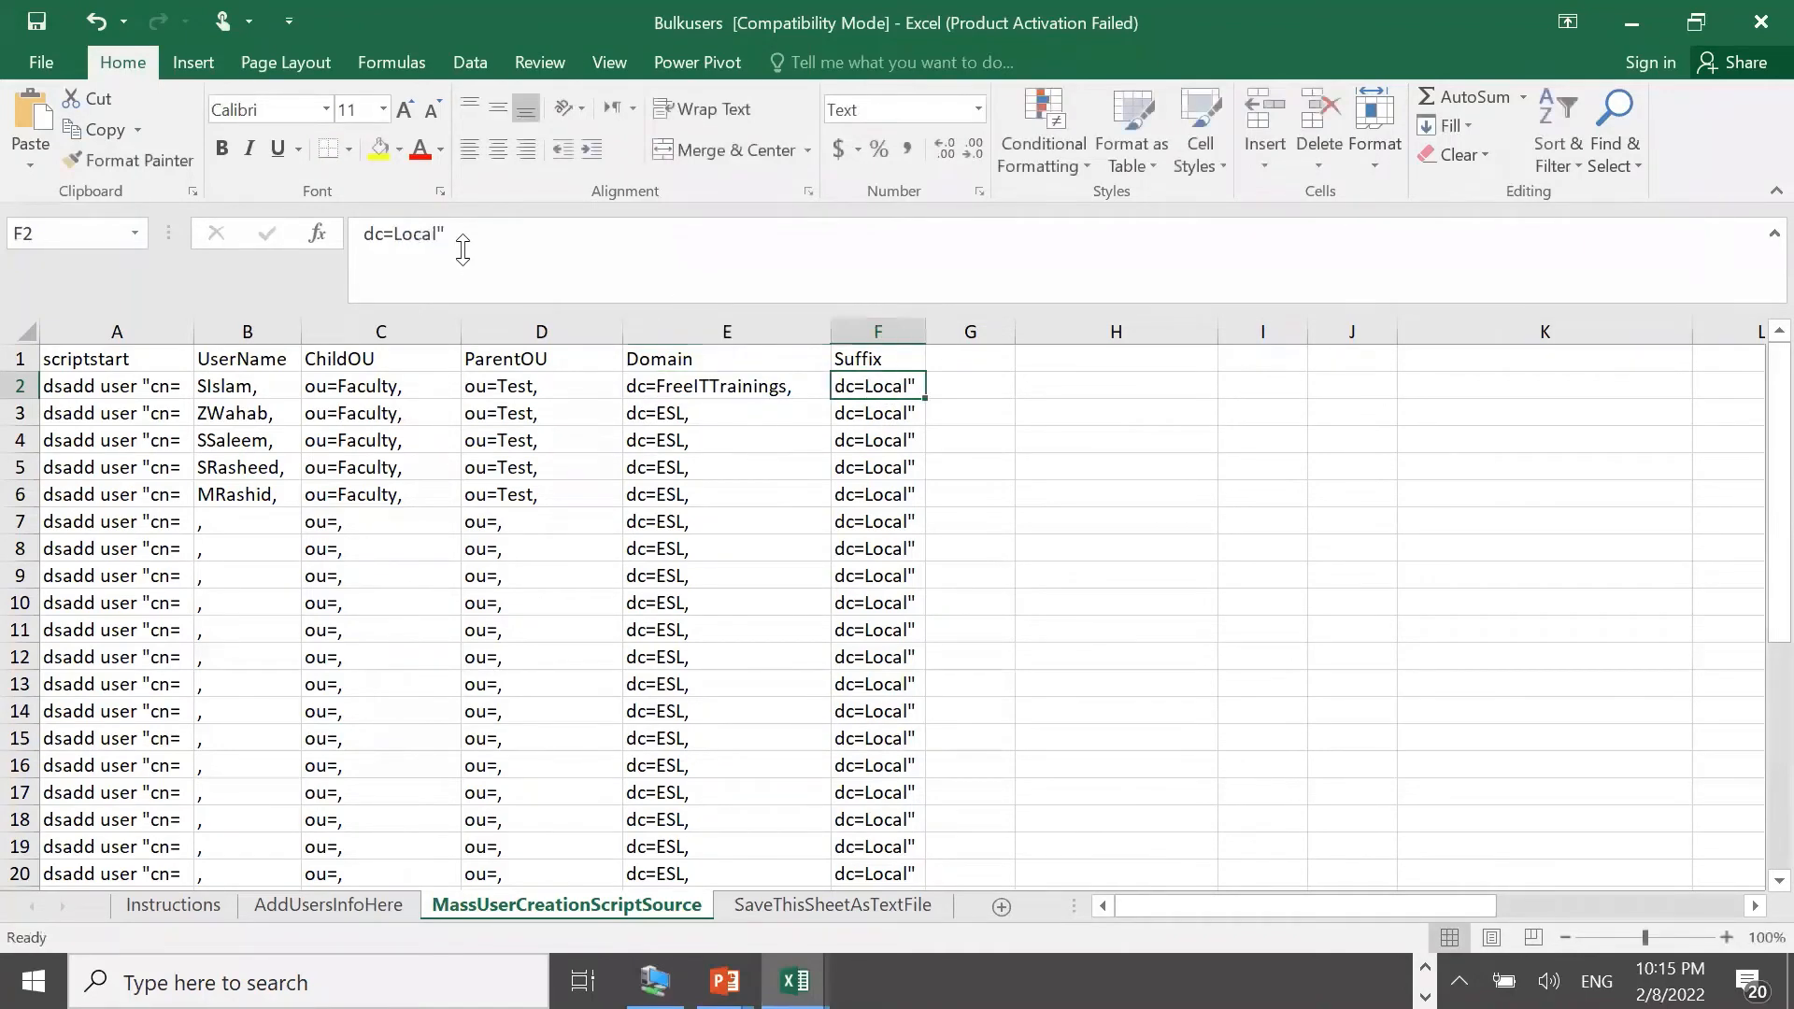
drag(438, 234, 401, 230)
text(Com)
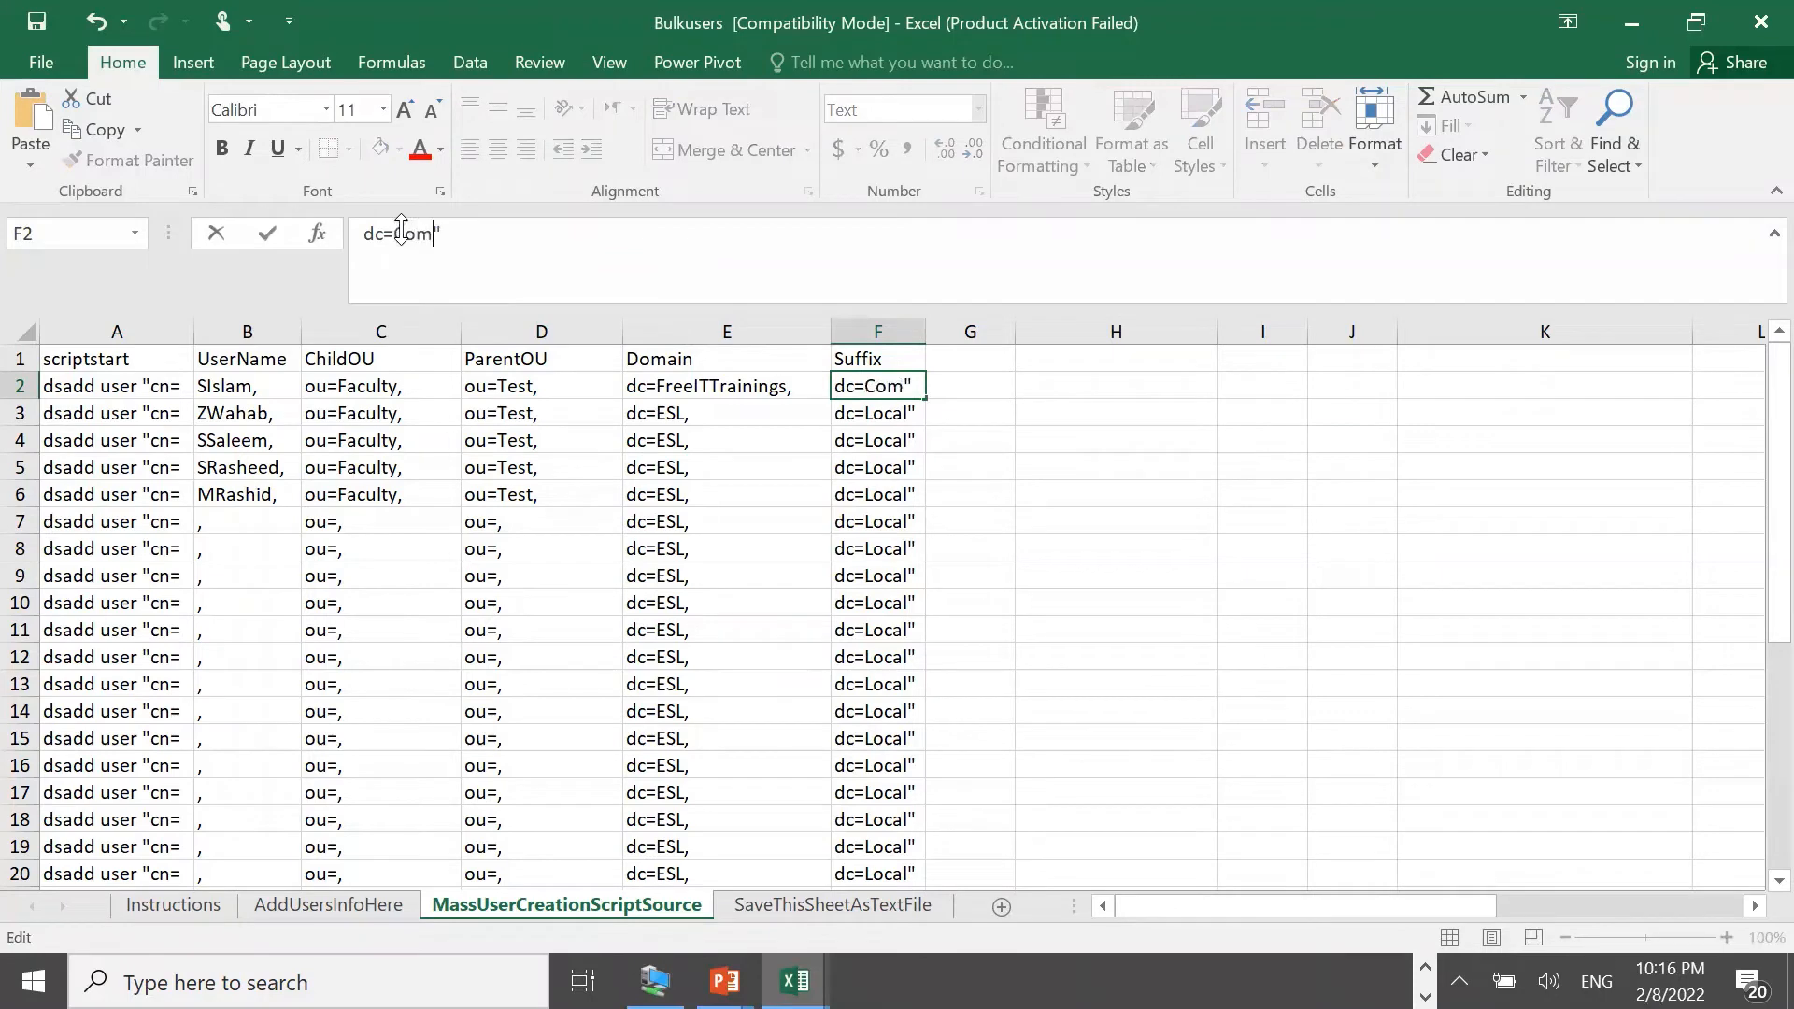
click(1022, 521)
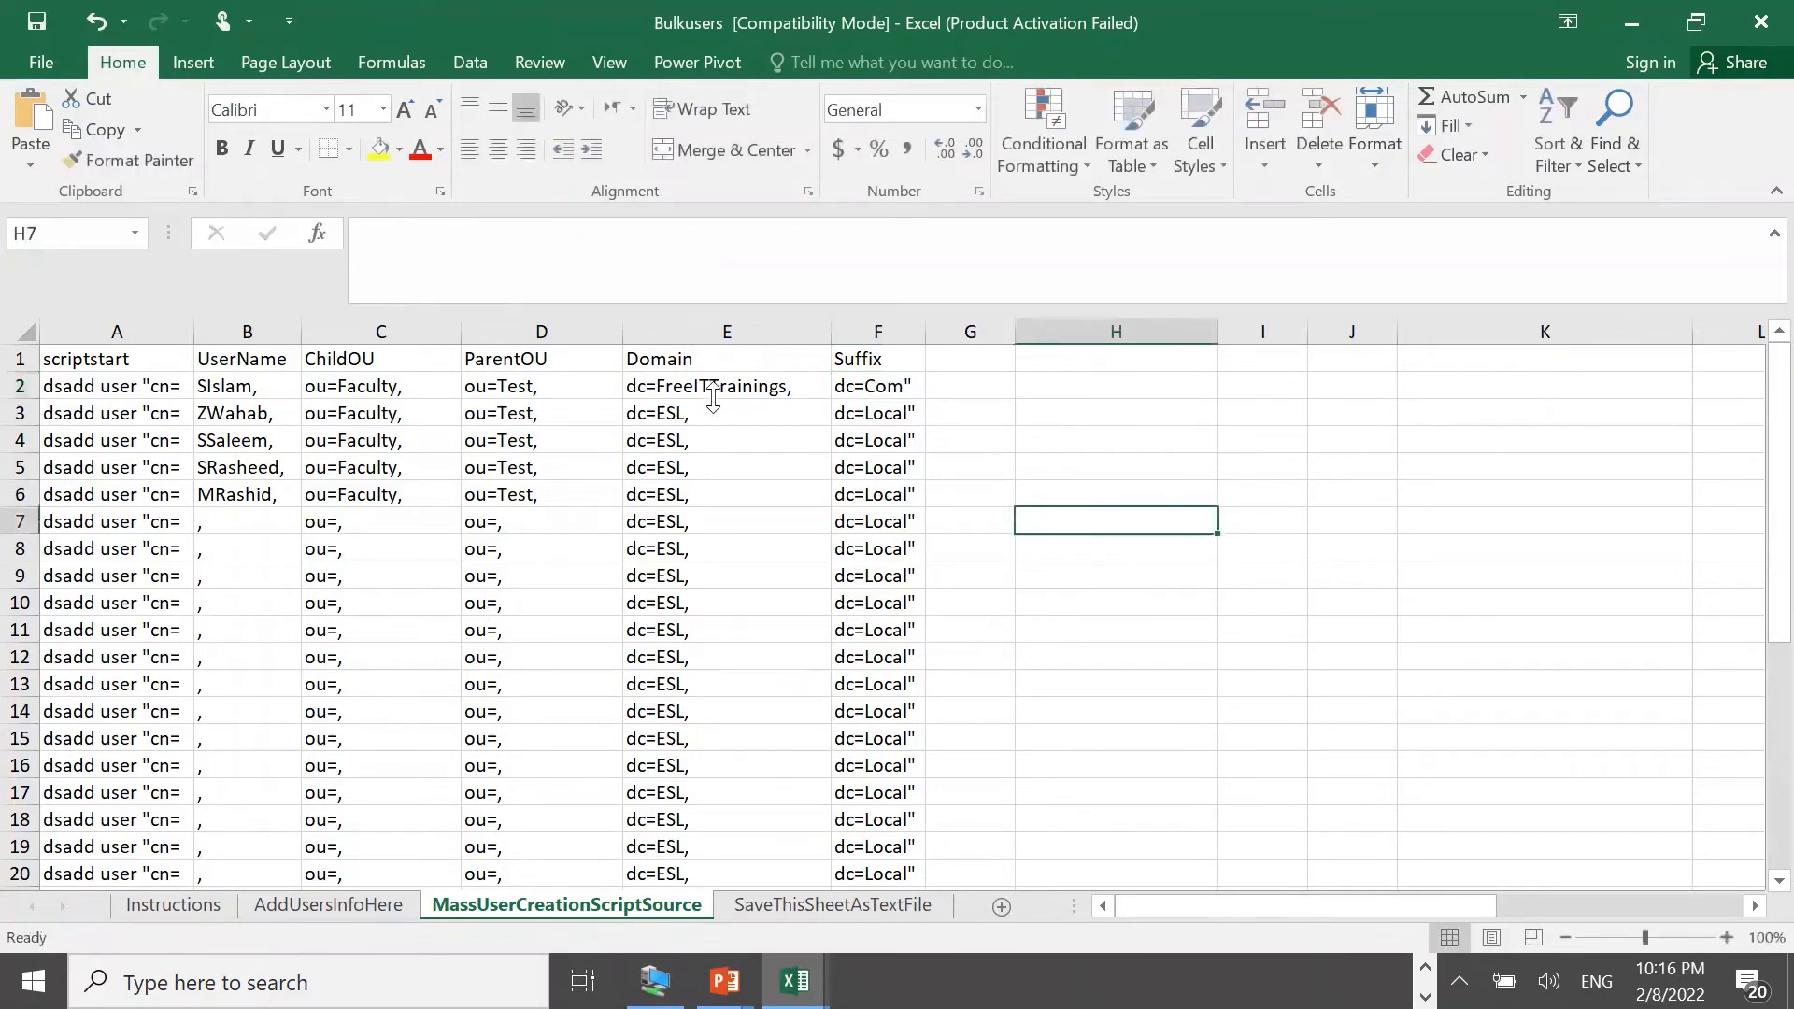
Fill the FreeITTrainings domain and Com suffix down the rows through row 27
click(740, 392)
drag(830, 398, 753, 822)
click(876, 387)
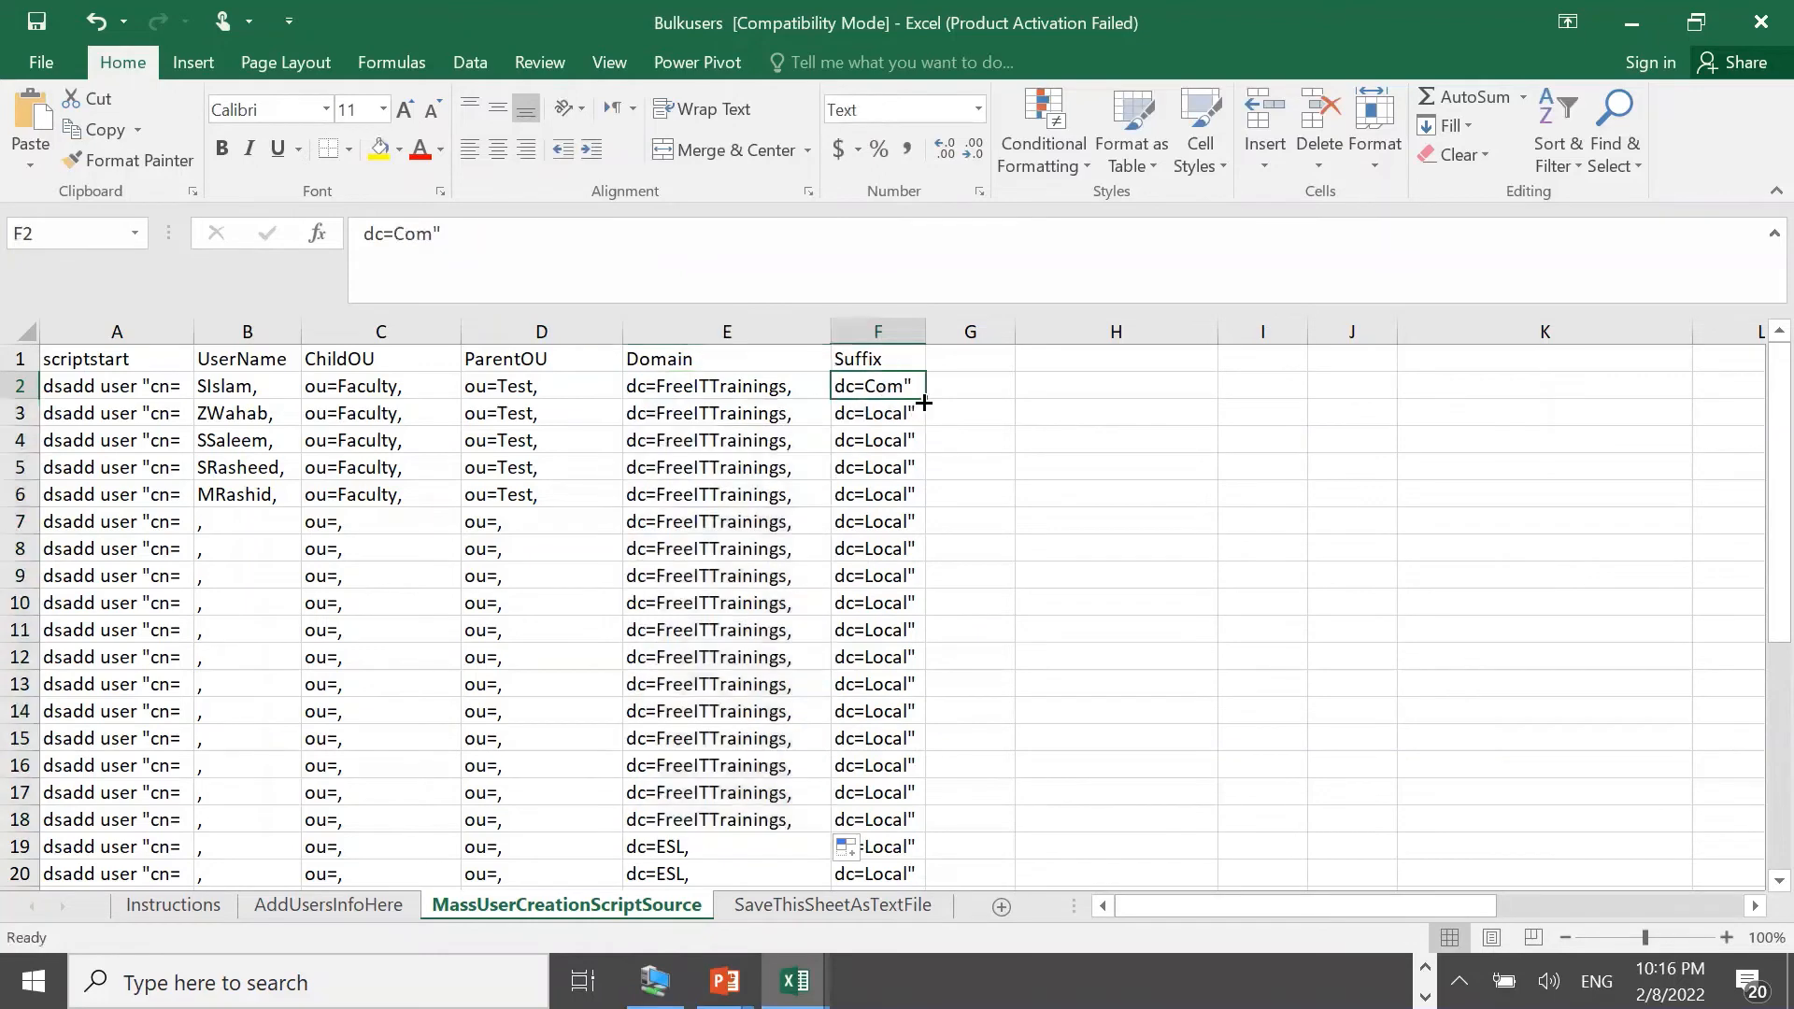
drag(923, 398, 757, 701)
click(803, 573)
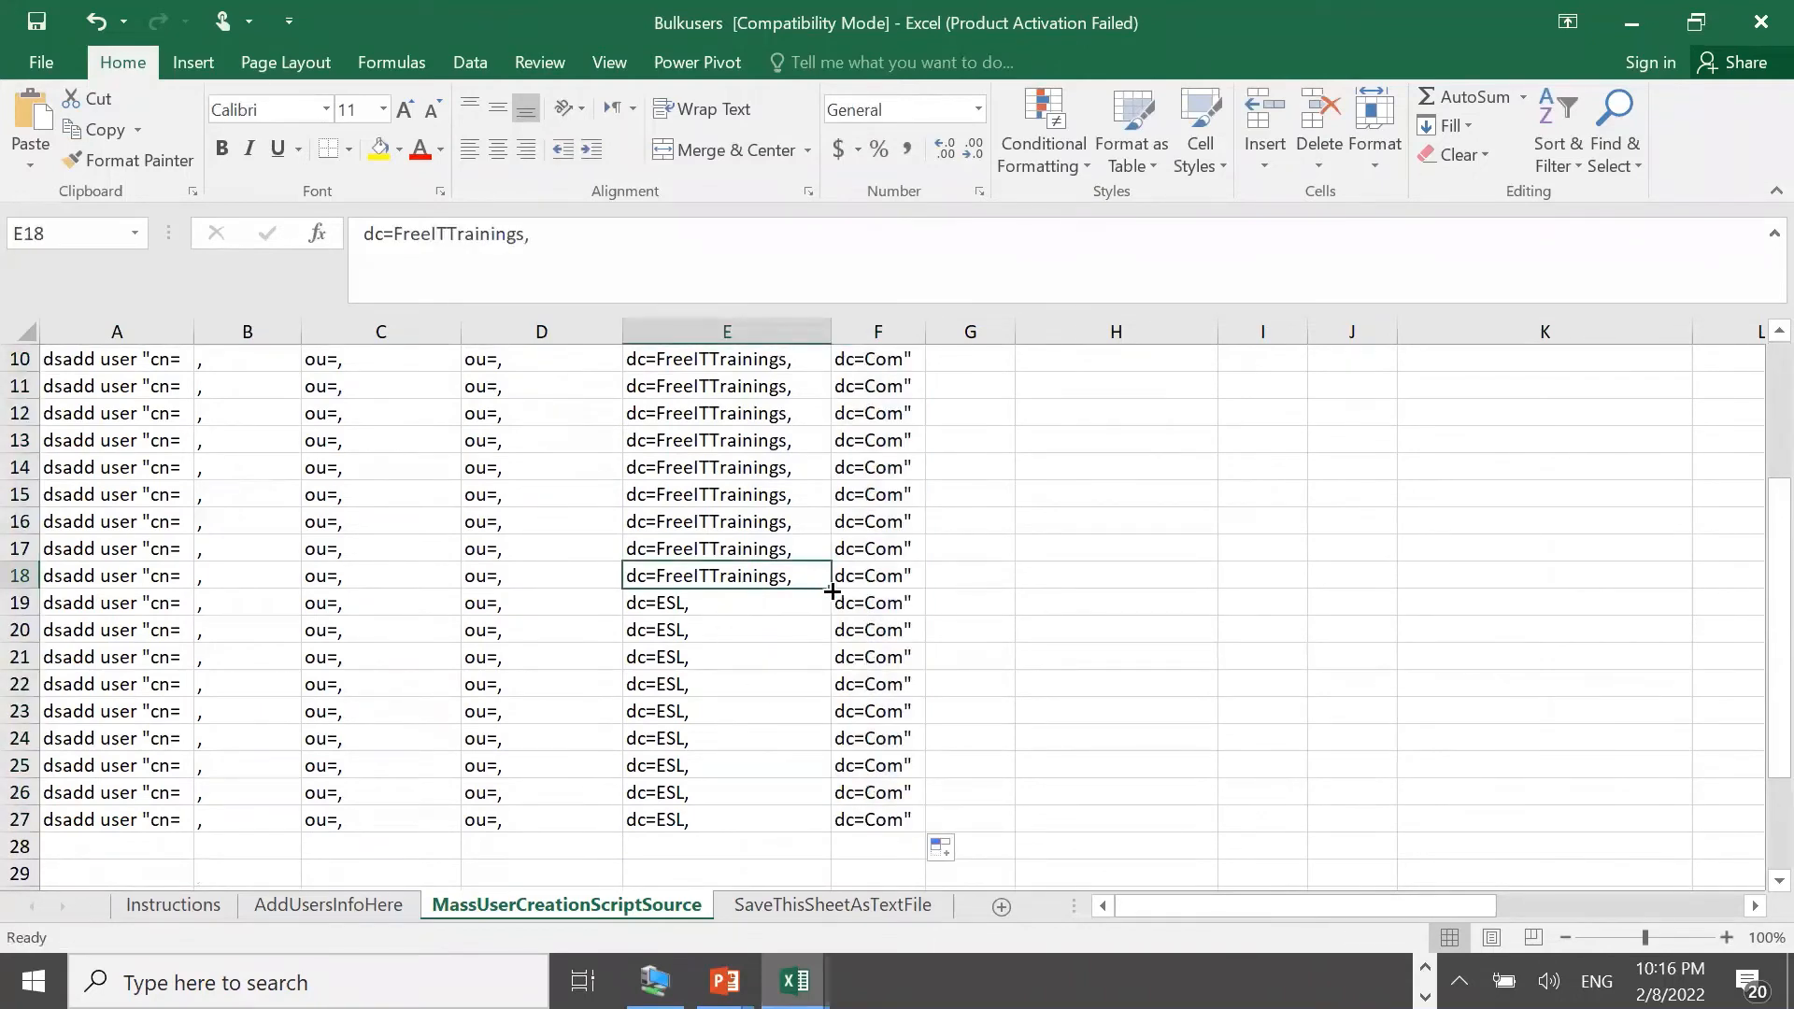
drag(829, 587, 801, 821)
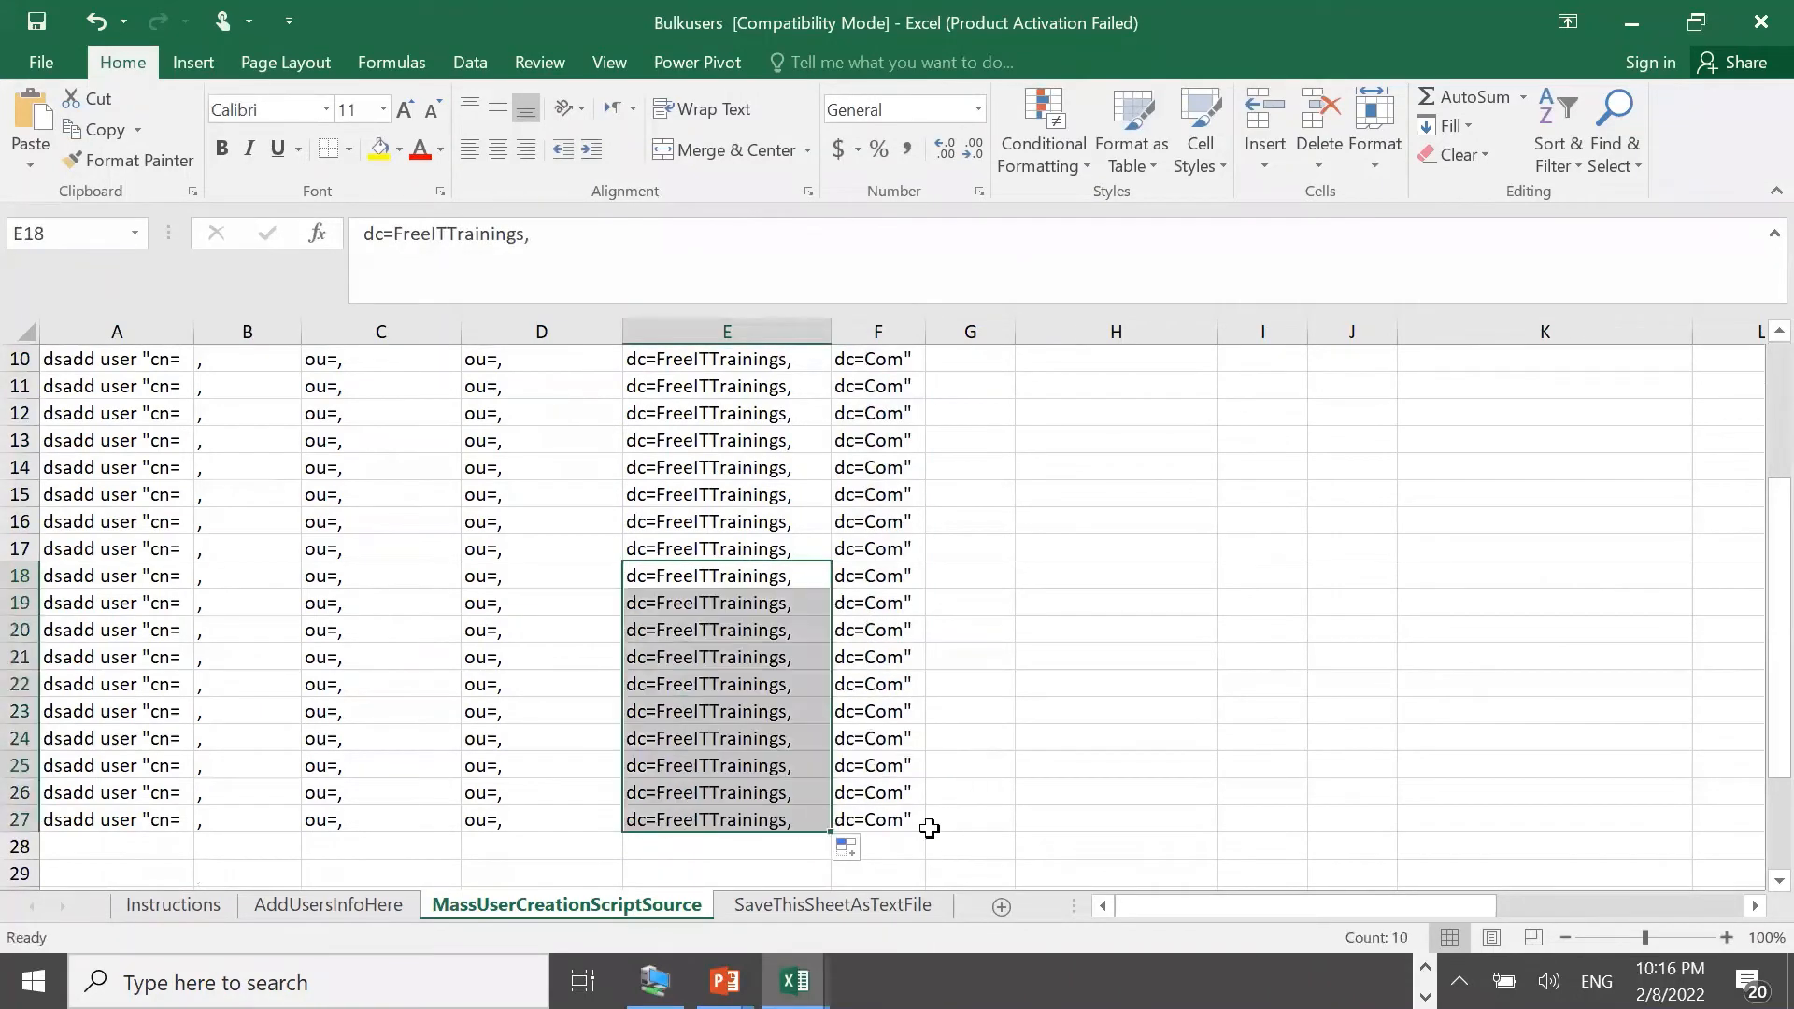
Clear the unused rows 11–27 across columns A–G
click(934, 819)
drag(962, 819, 48, 639)
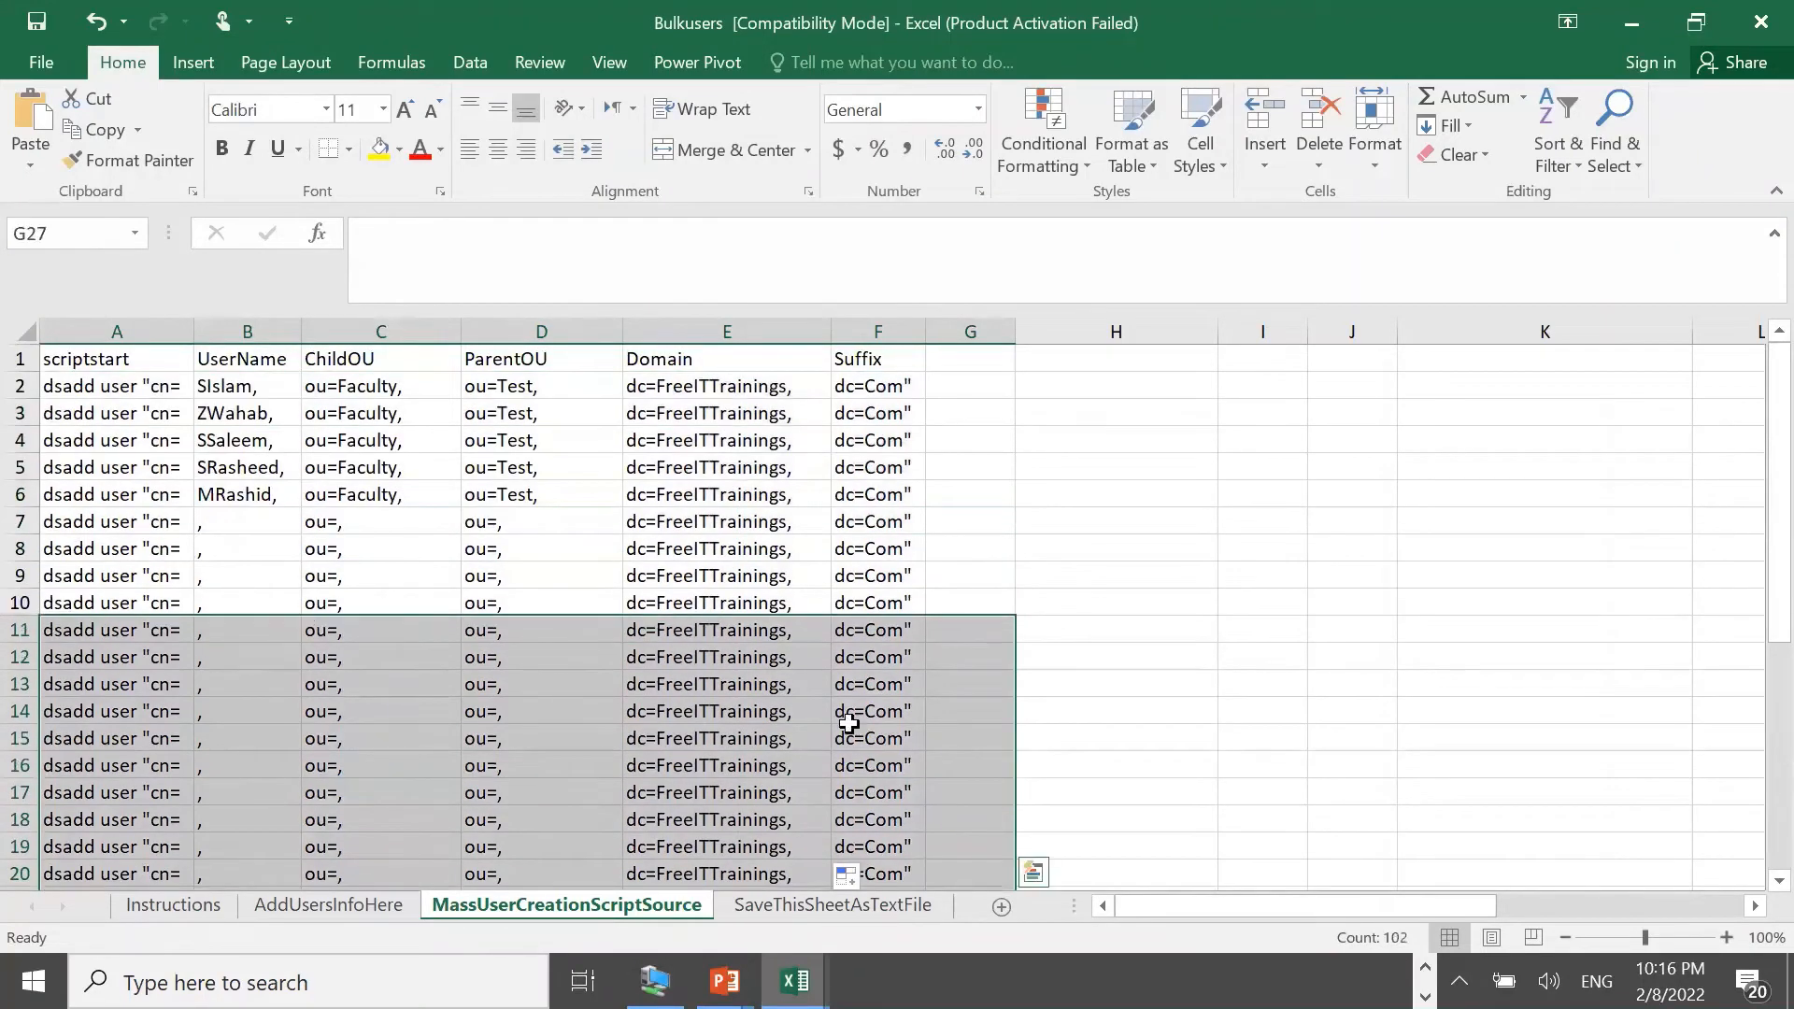
key(Delete)
scroll(1125, 588, up, 6)
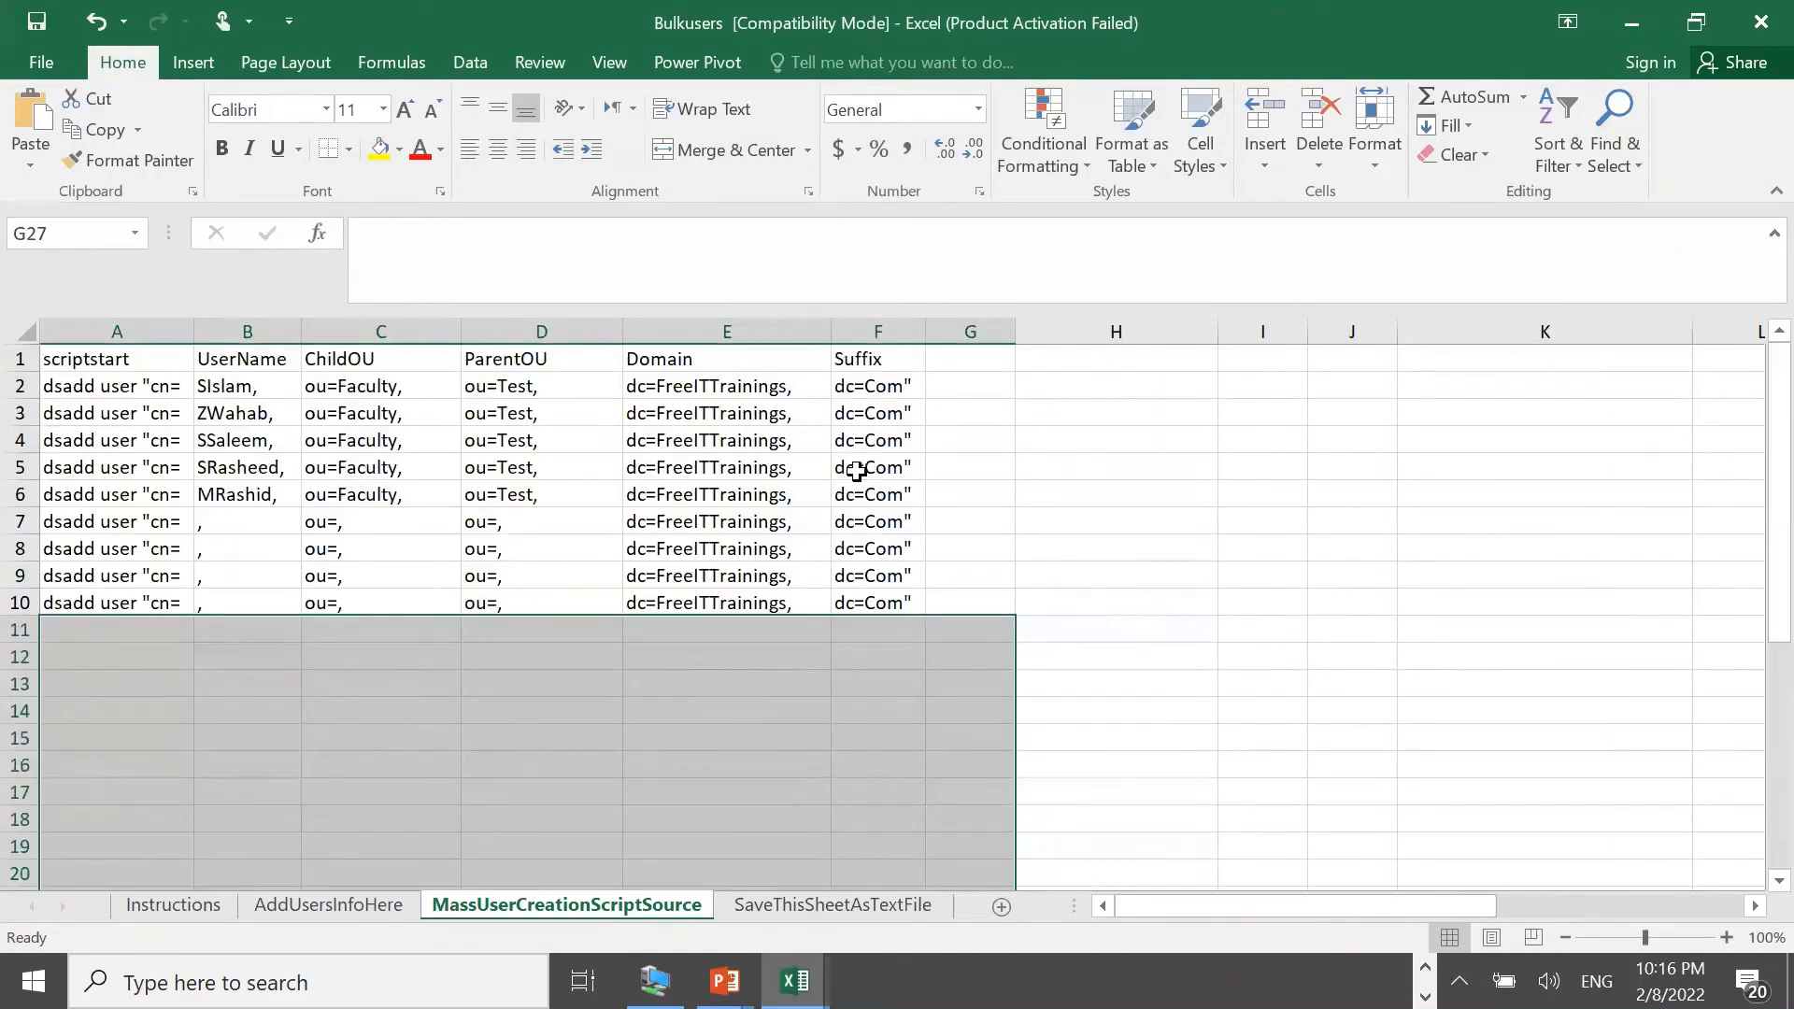
click(649, 396)
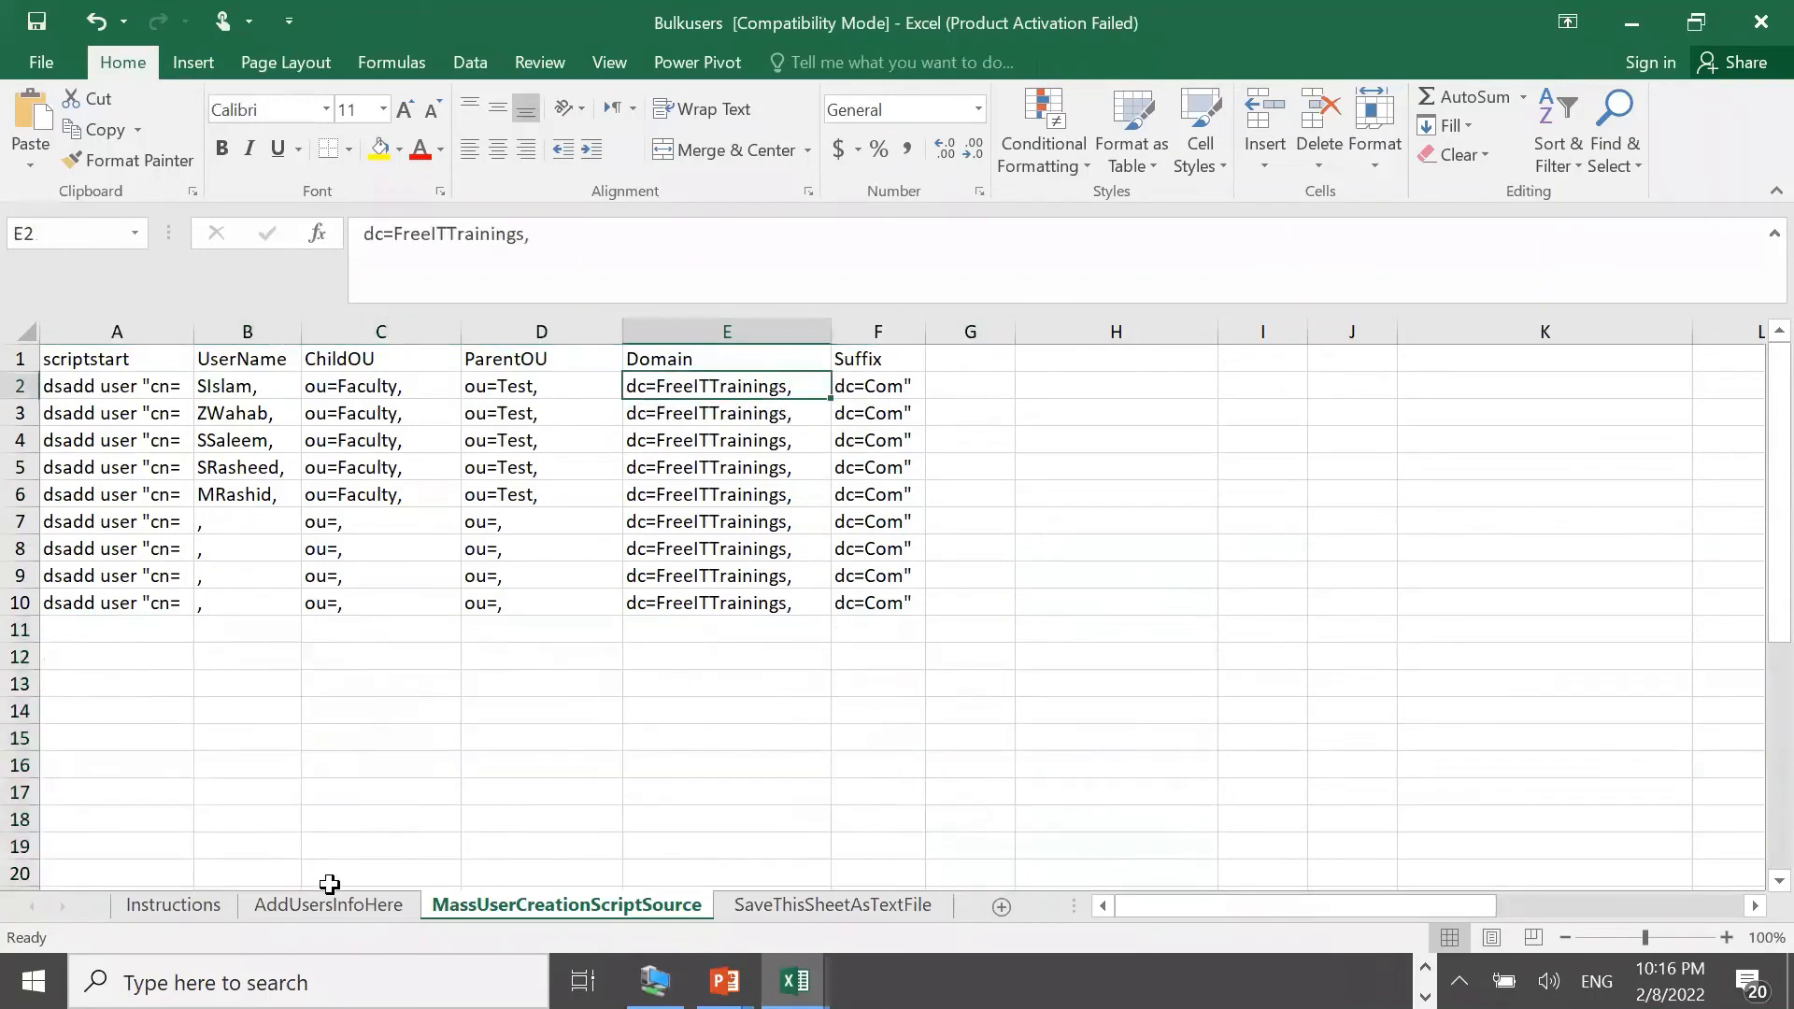
Check the AddUsersInfoHere, MassUserCreationScriptSource and SaveThisSheetAsTextFile sheets, then open the File page
click(294, 902)
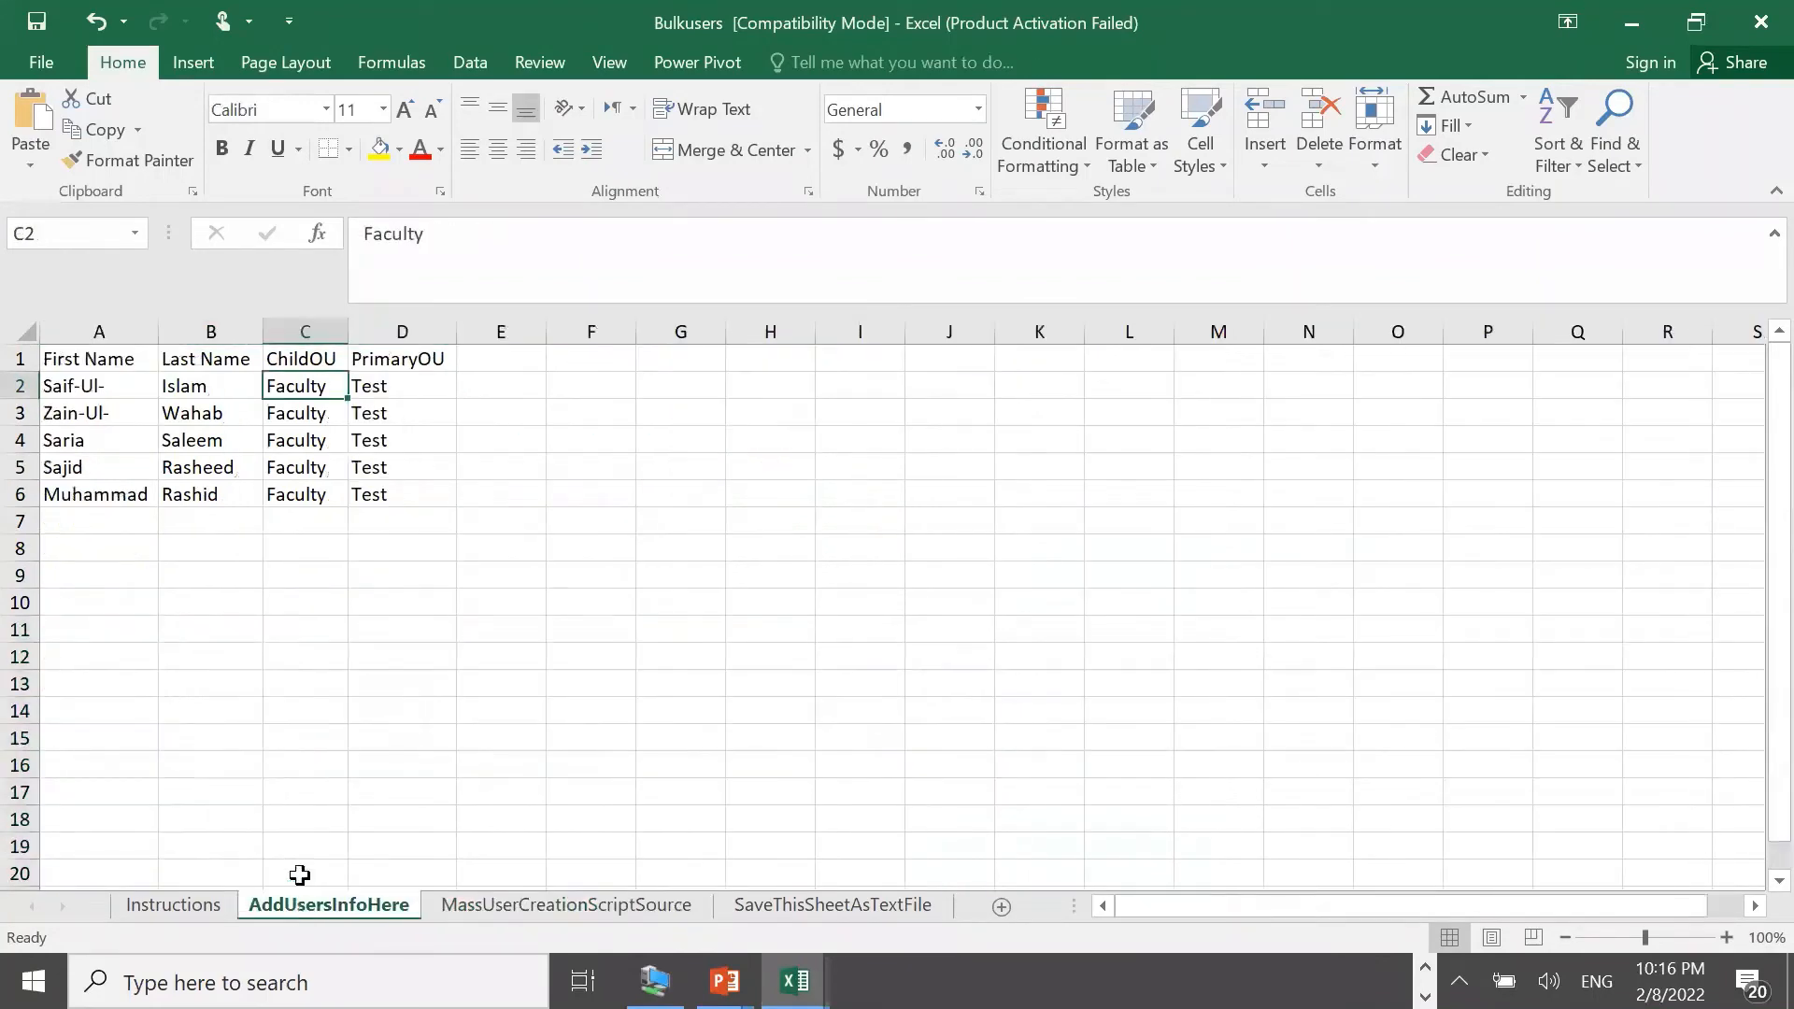
click(517, 906)
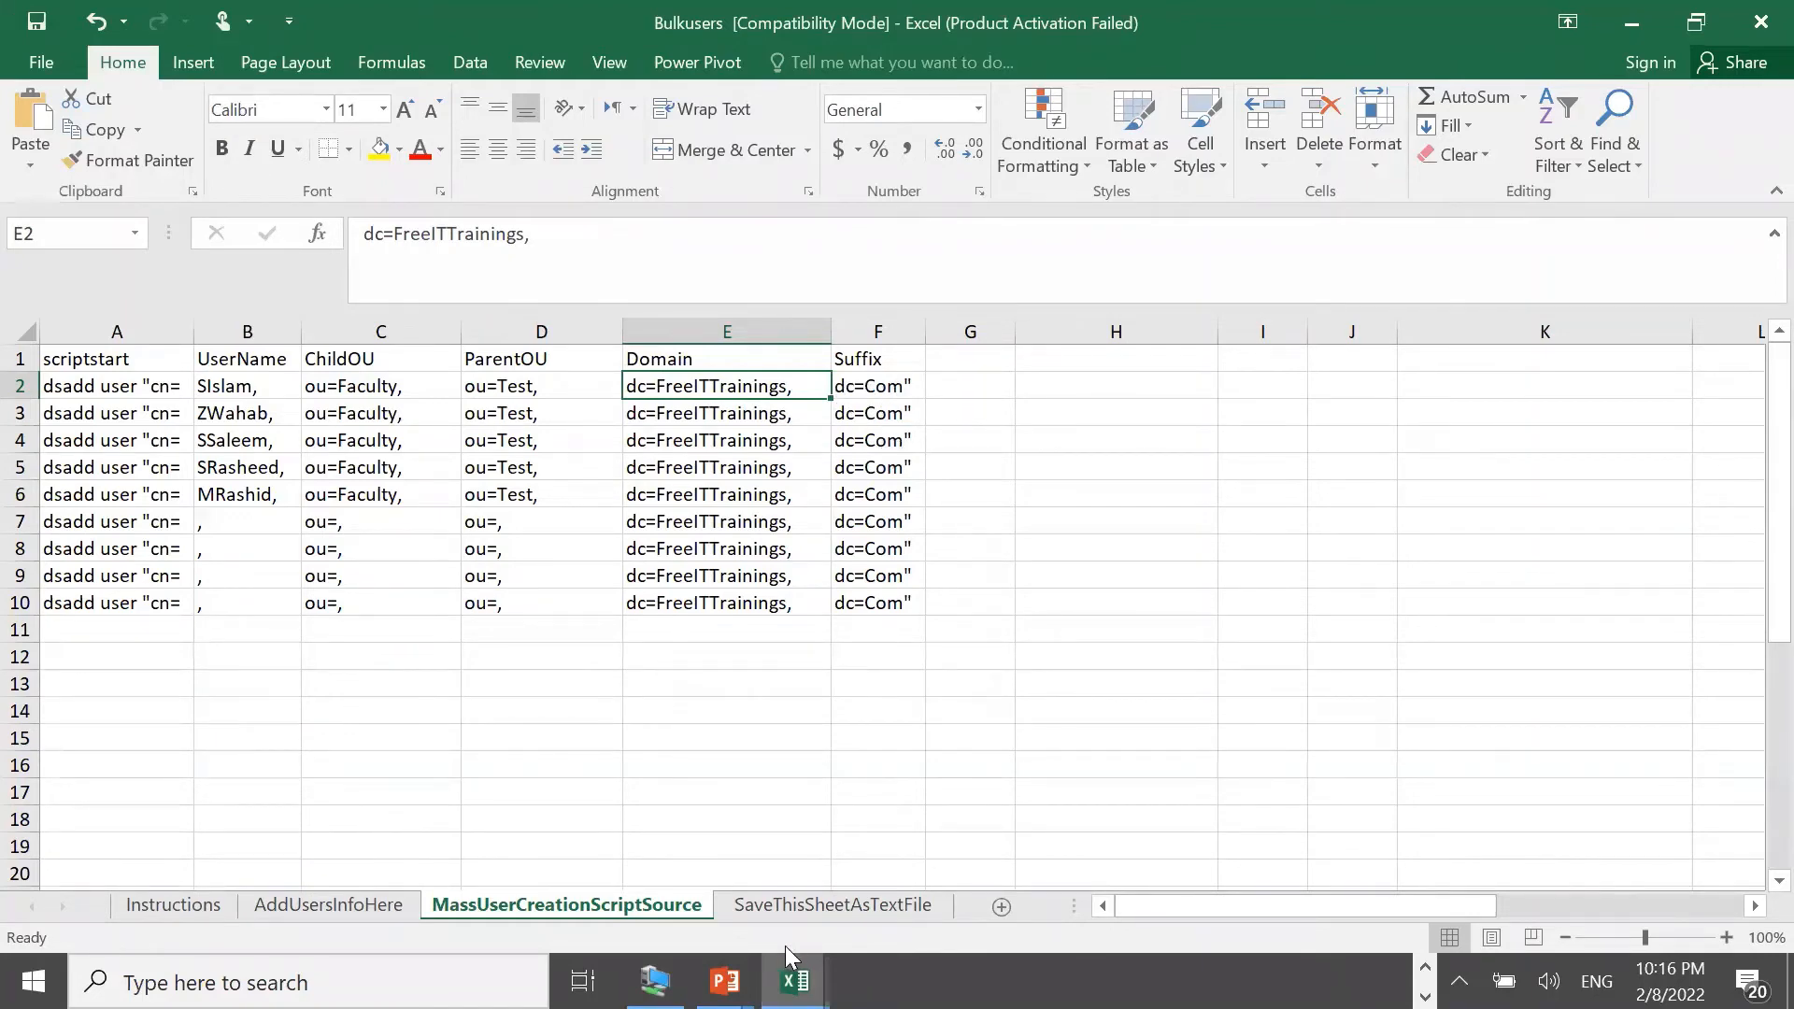
click(783, 911)
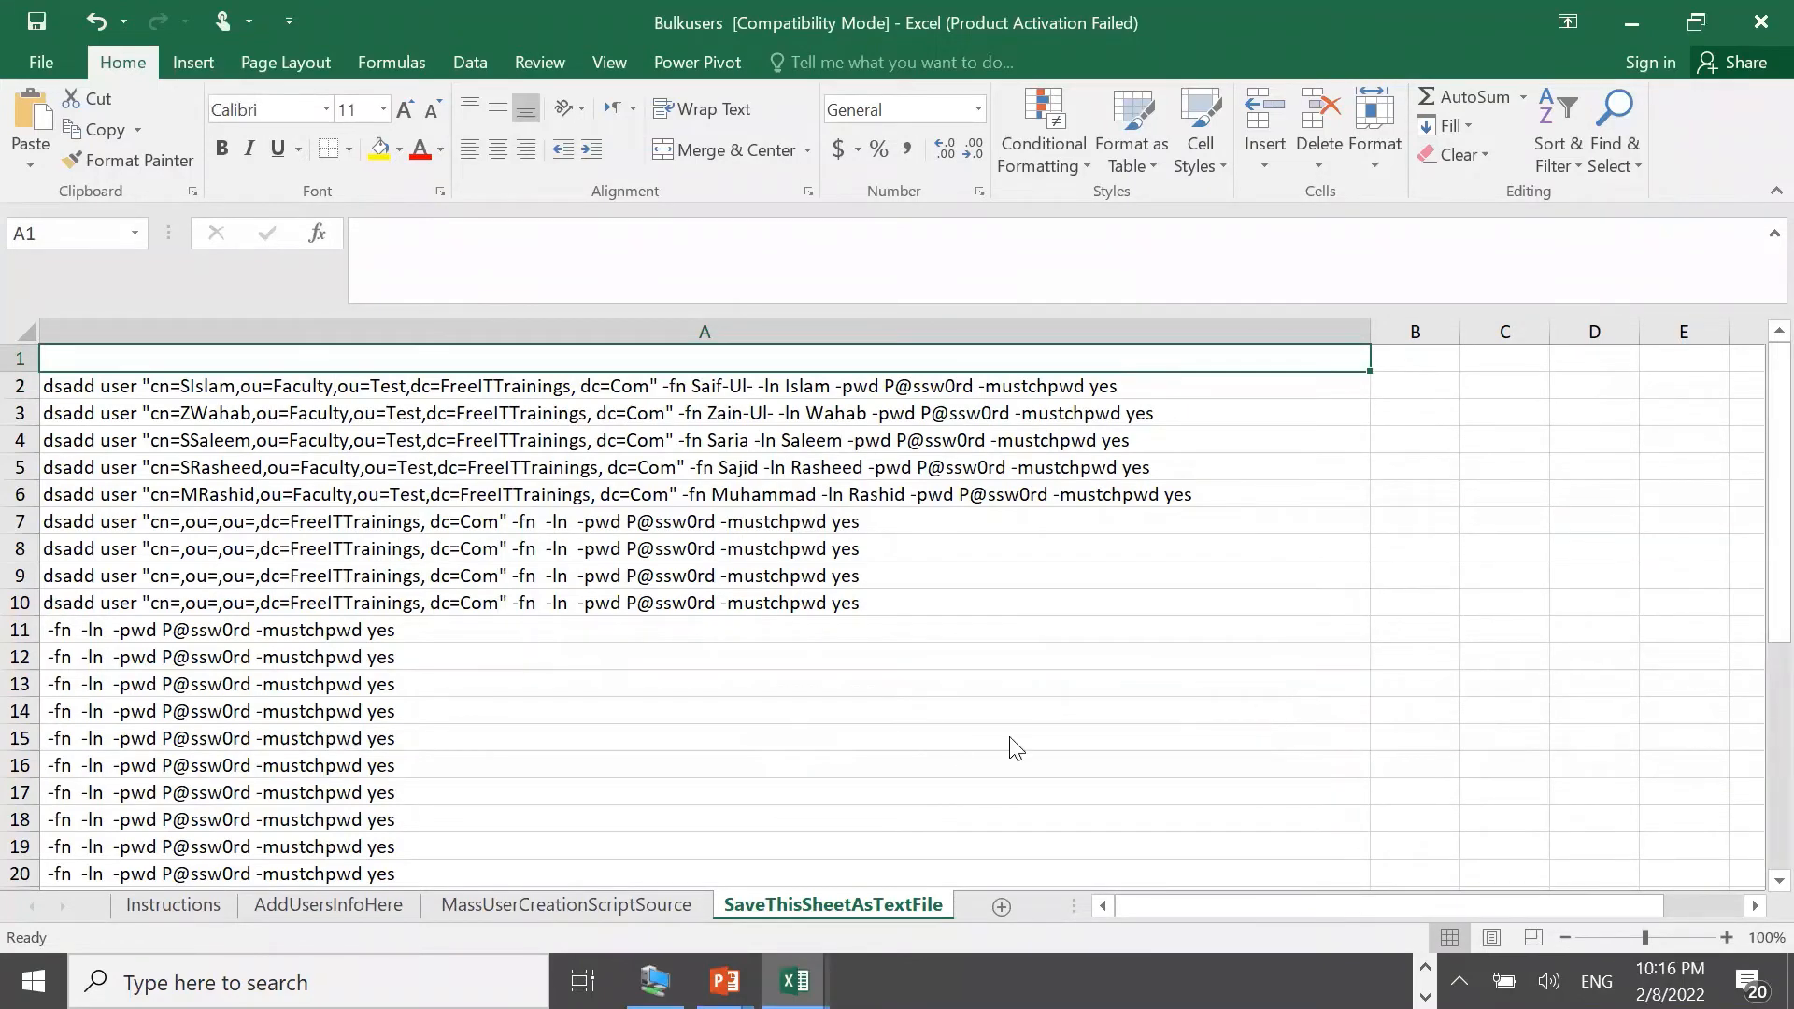
click(52, 63)
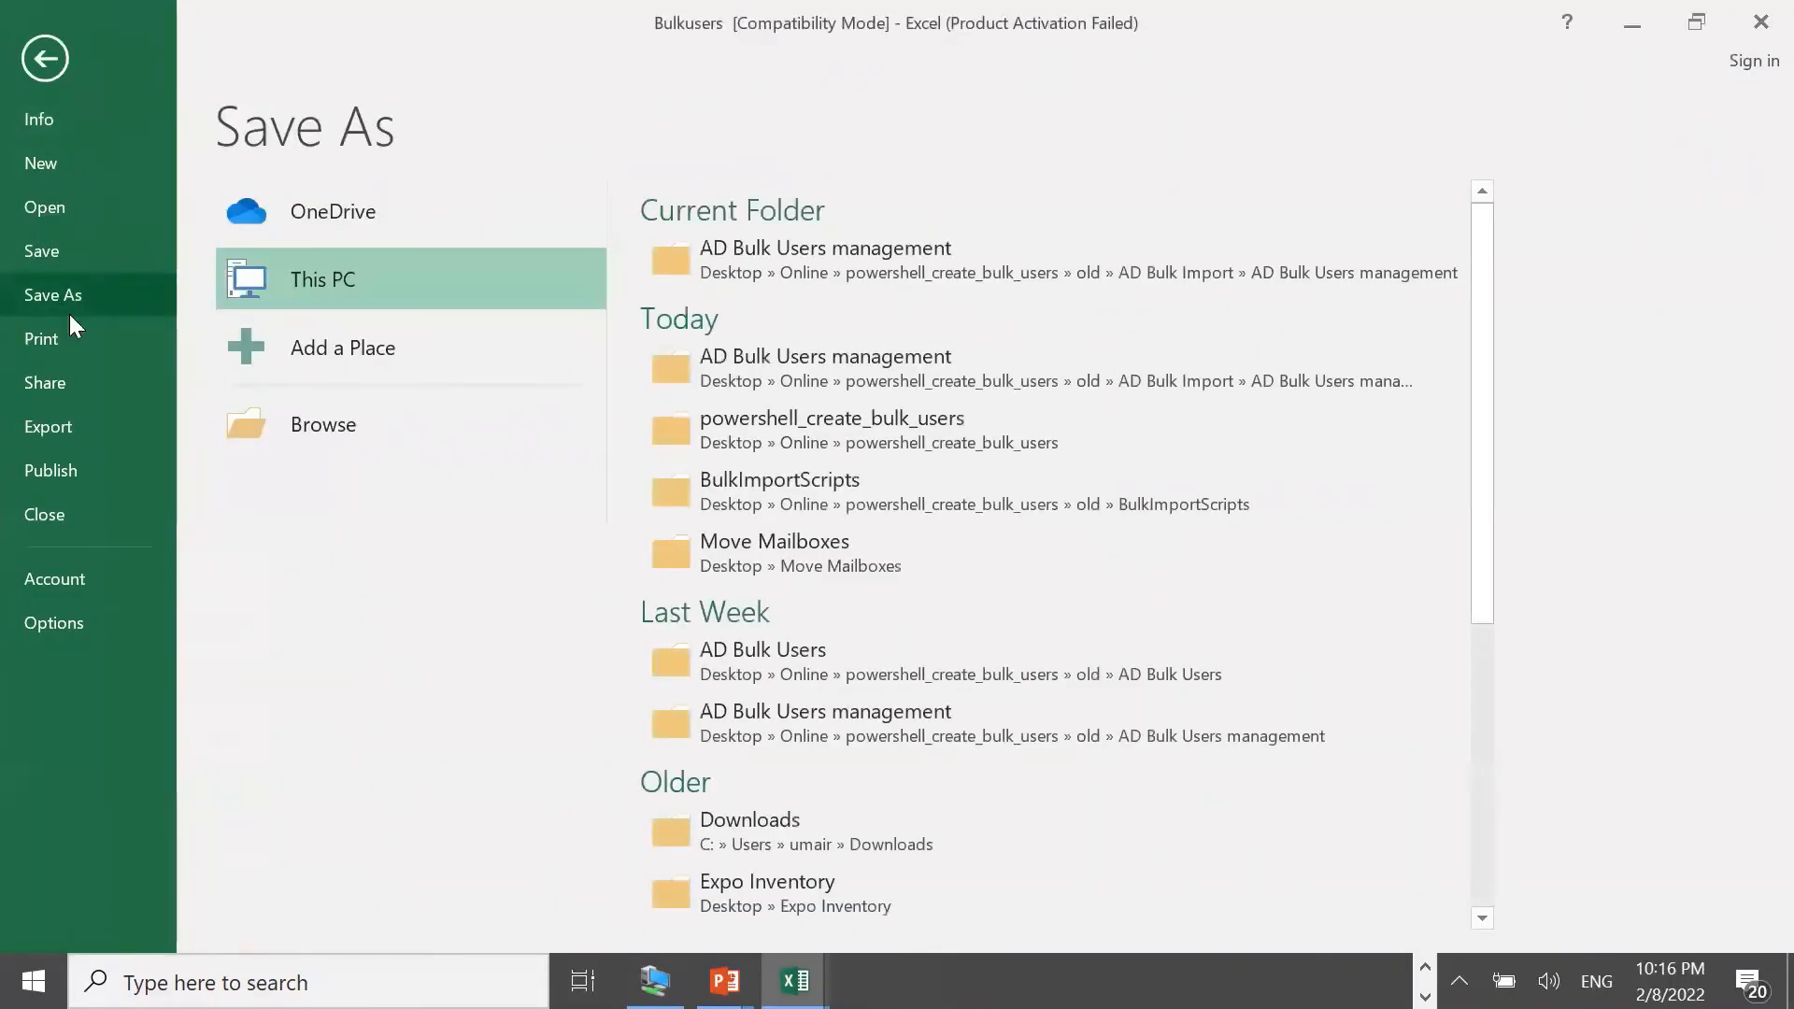
Begin Save As with a UK- file-name prefix, then cancel after viewing the file types
click(339, 430)
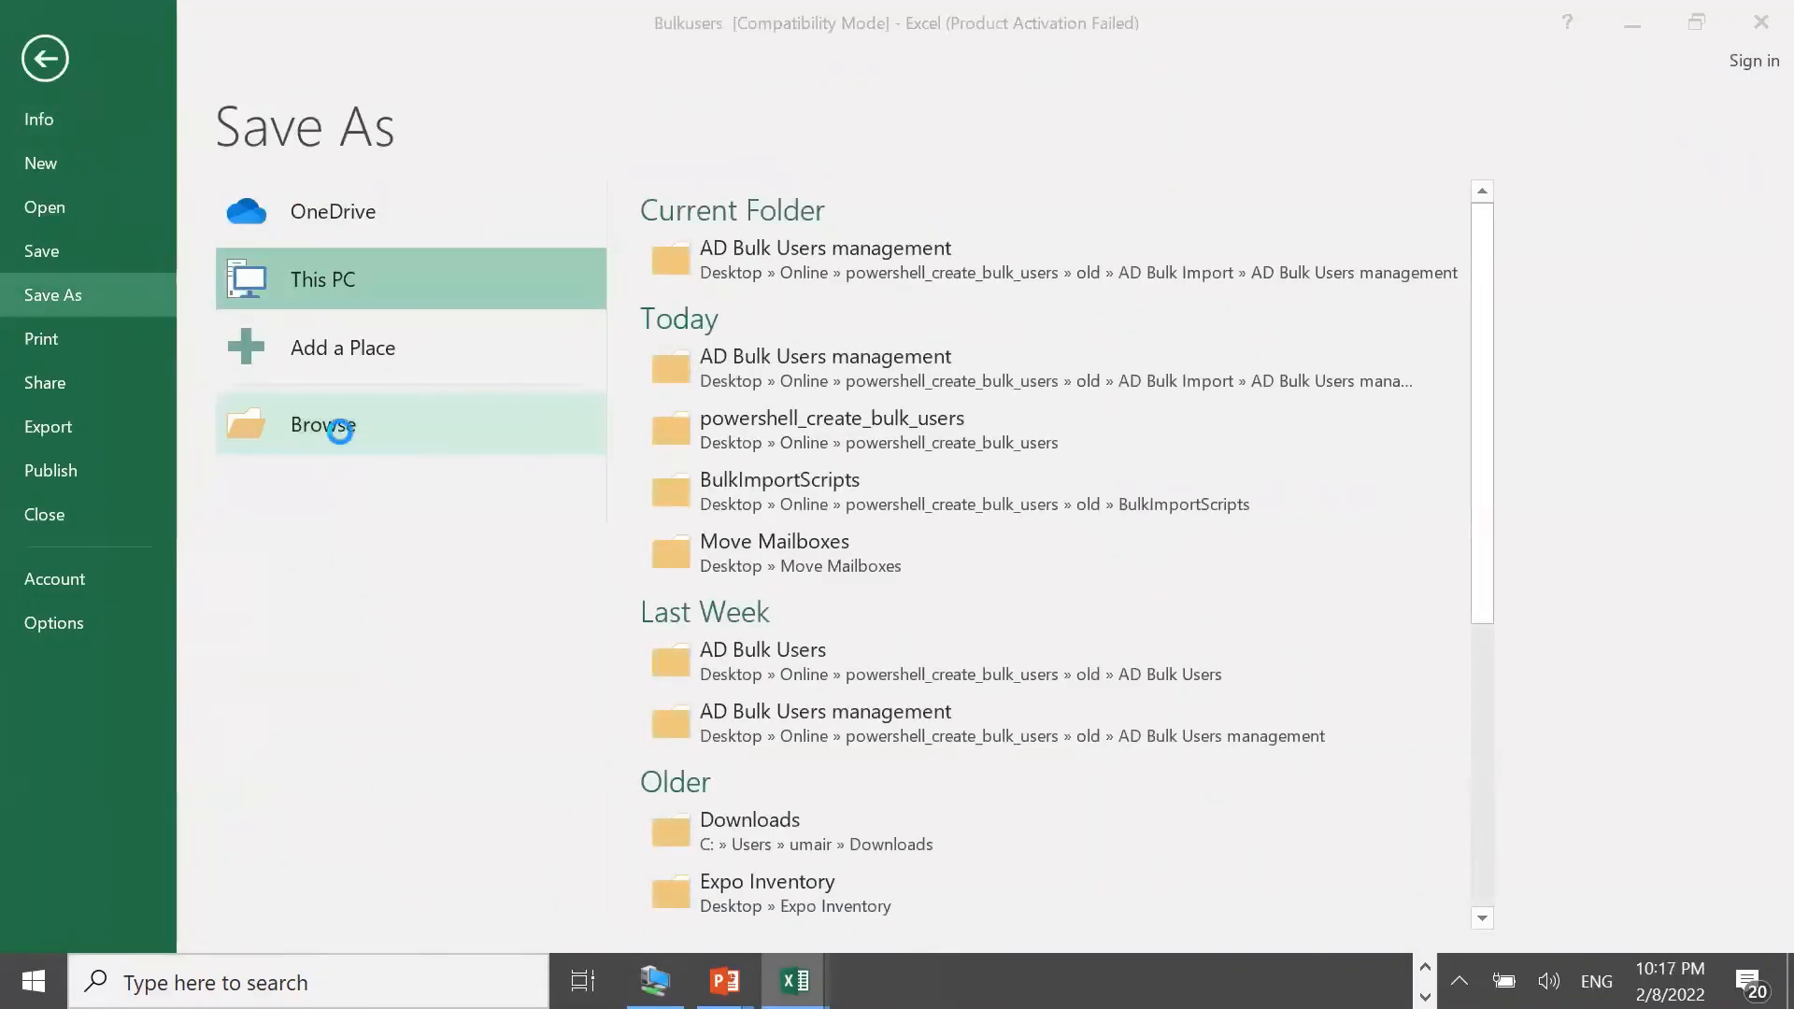
click(276, 473)
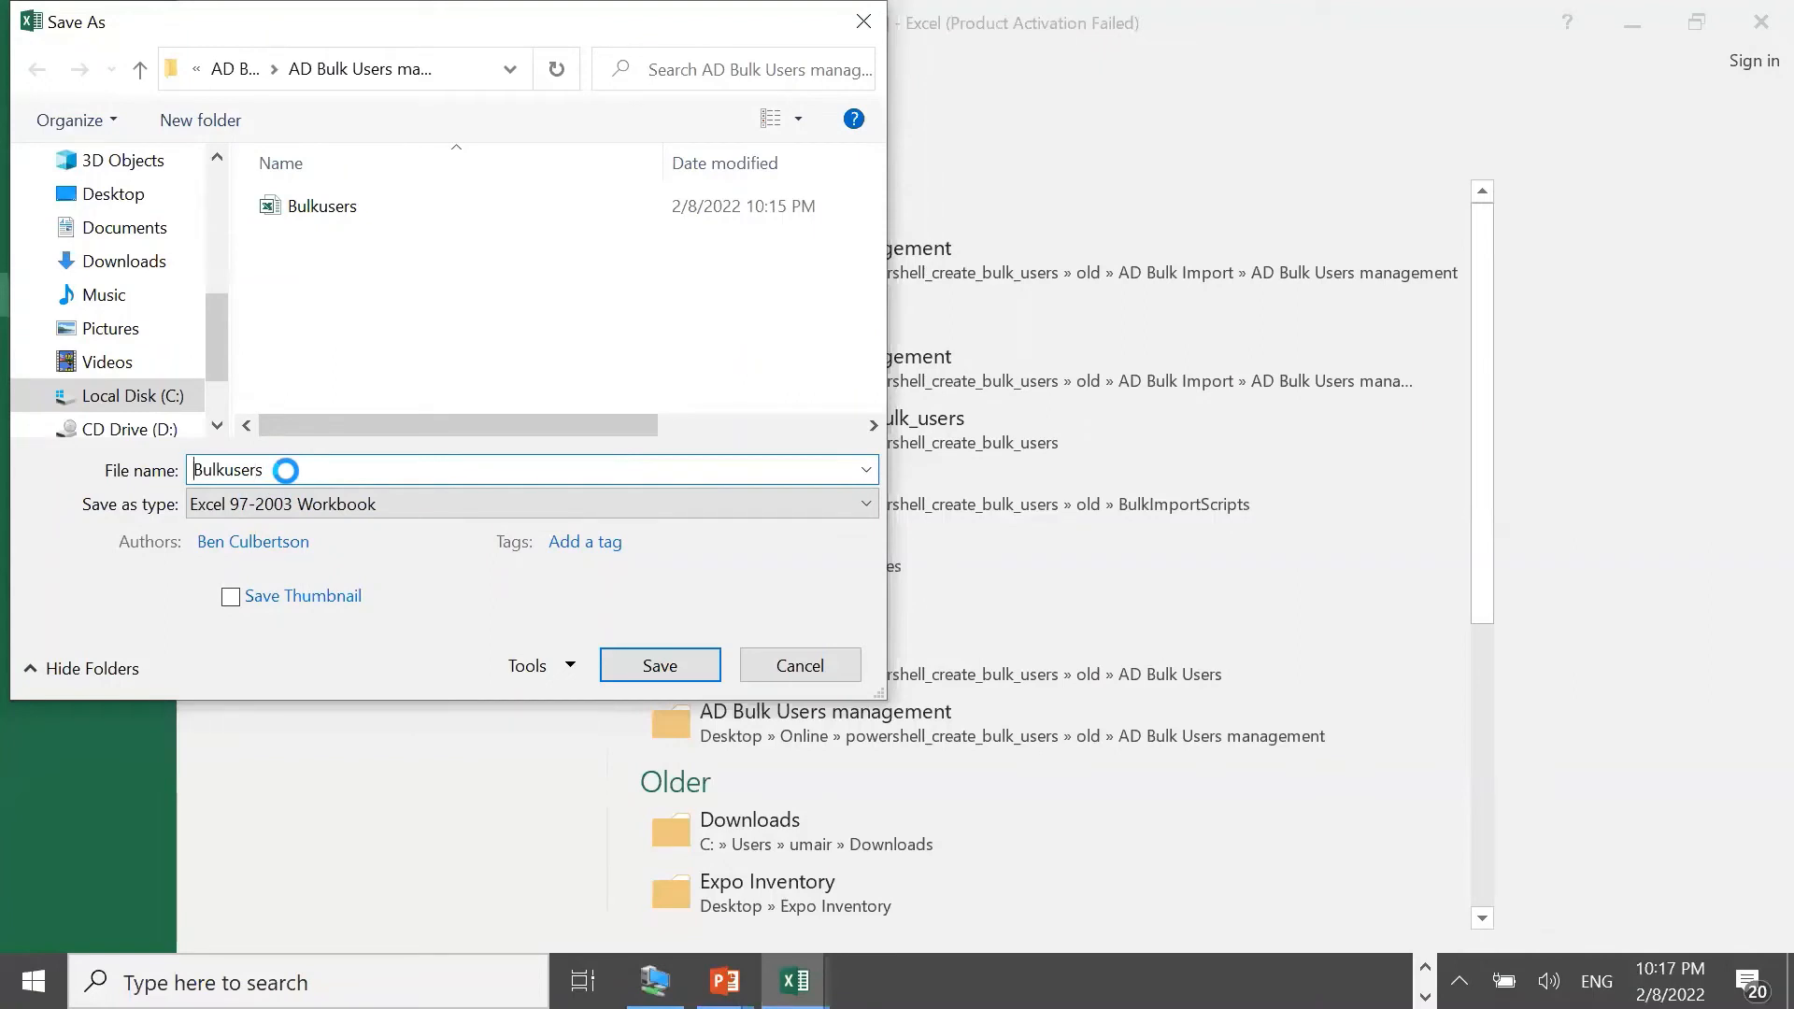
text(UK-)
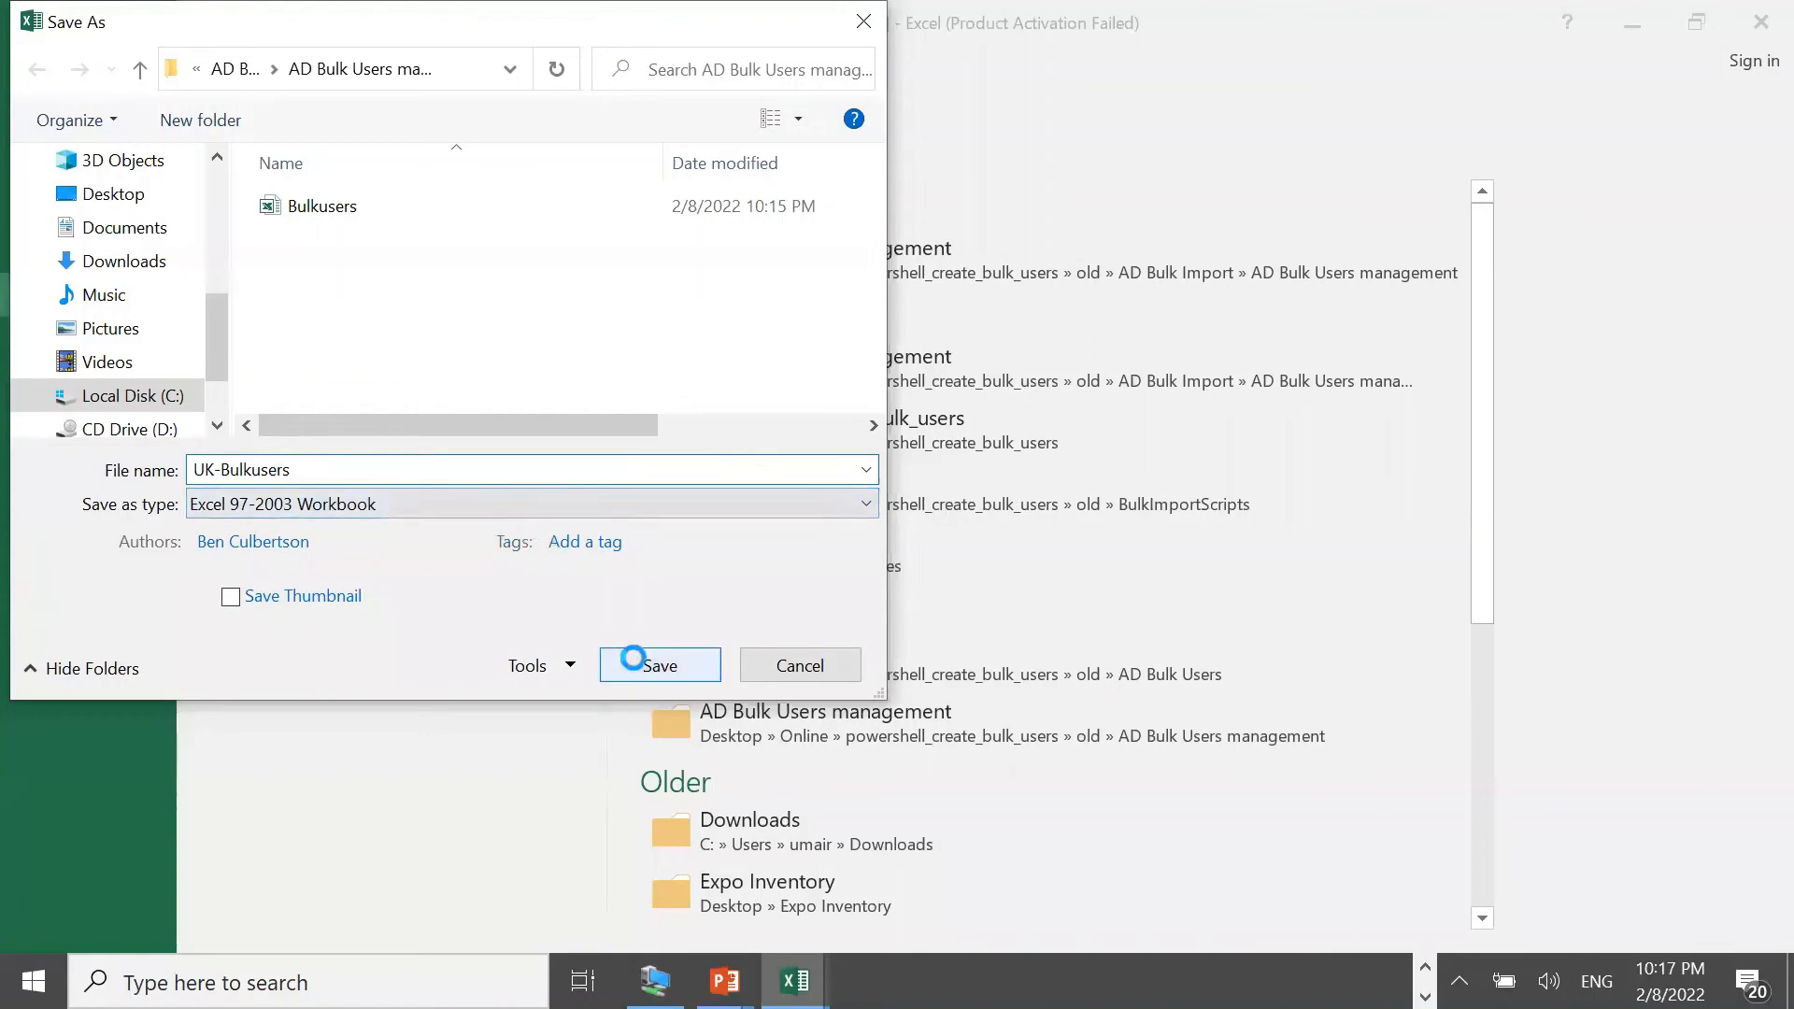
click(362, 505)
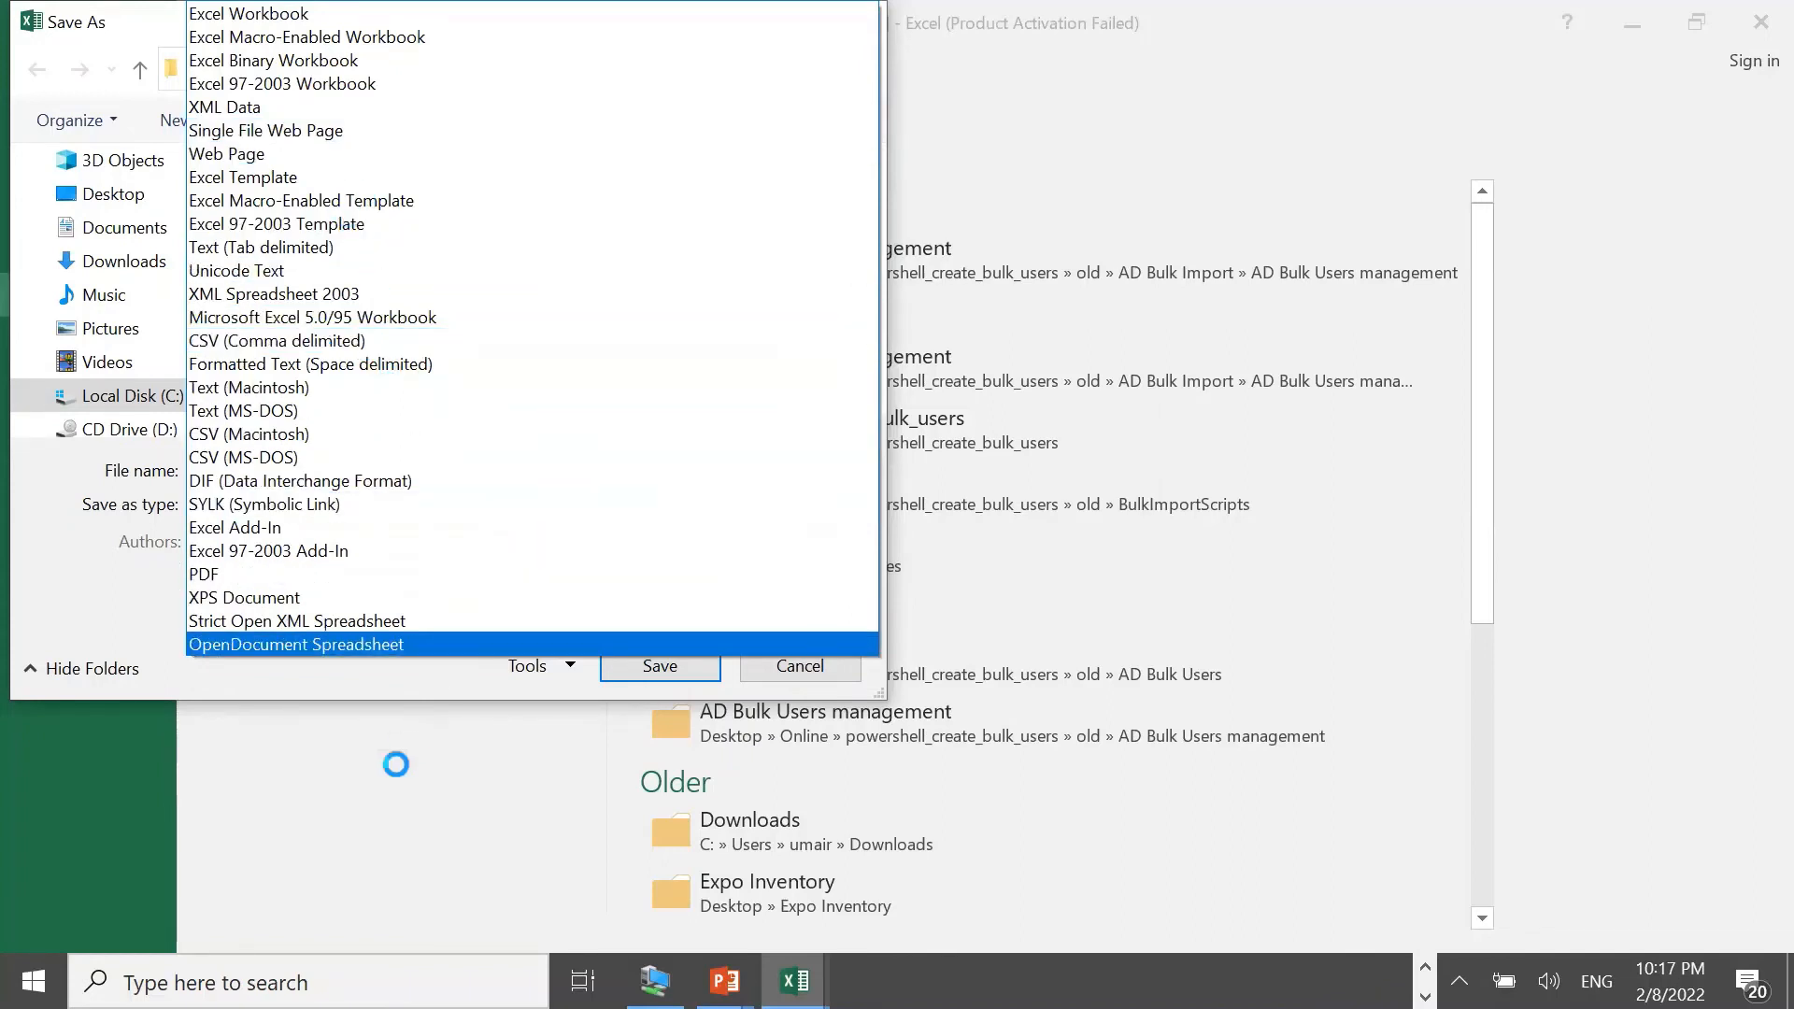
click(376, 790)
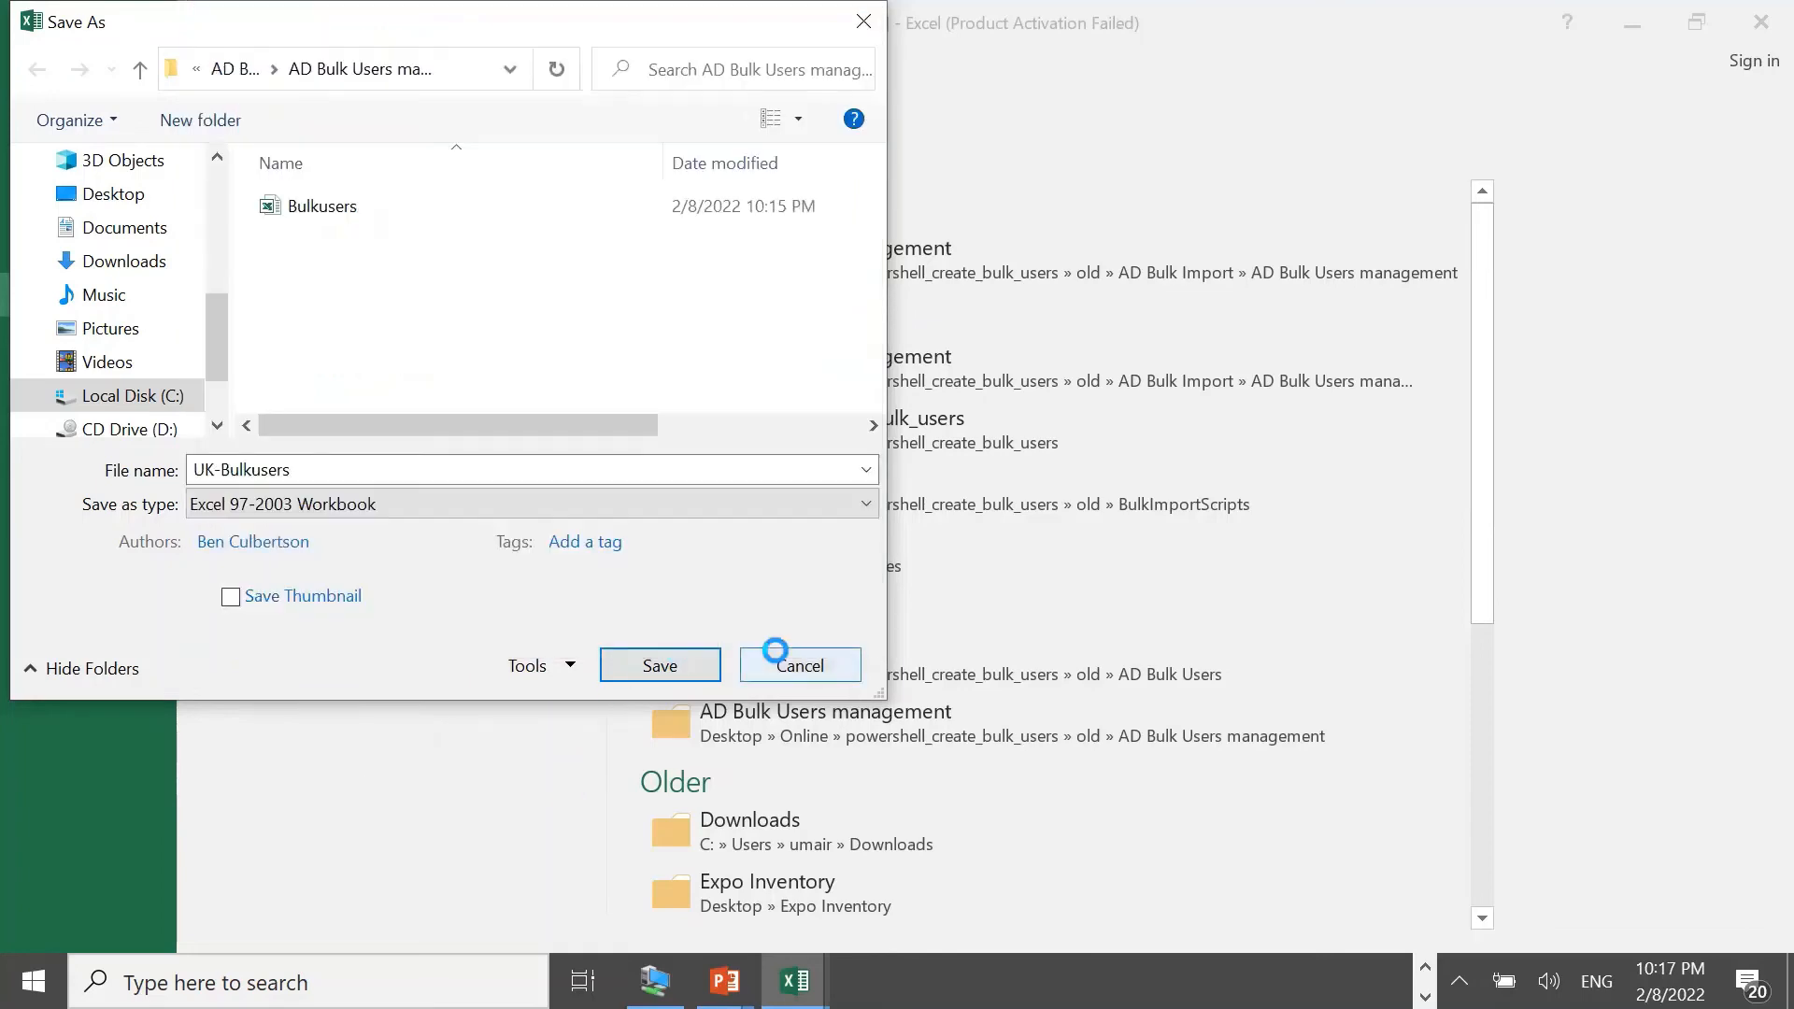
click(772, 656)
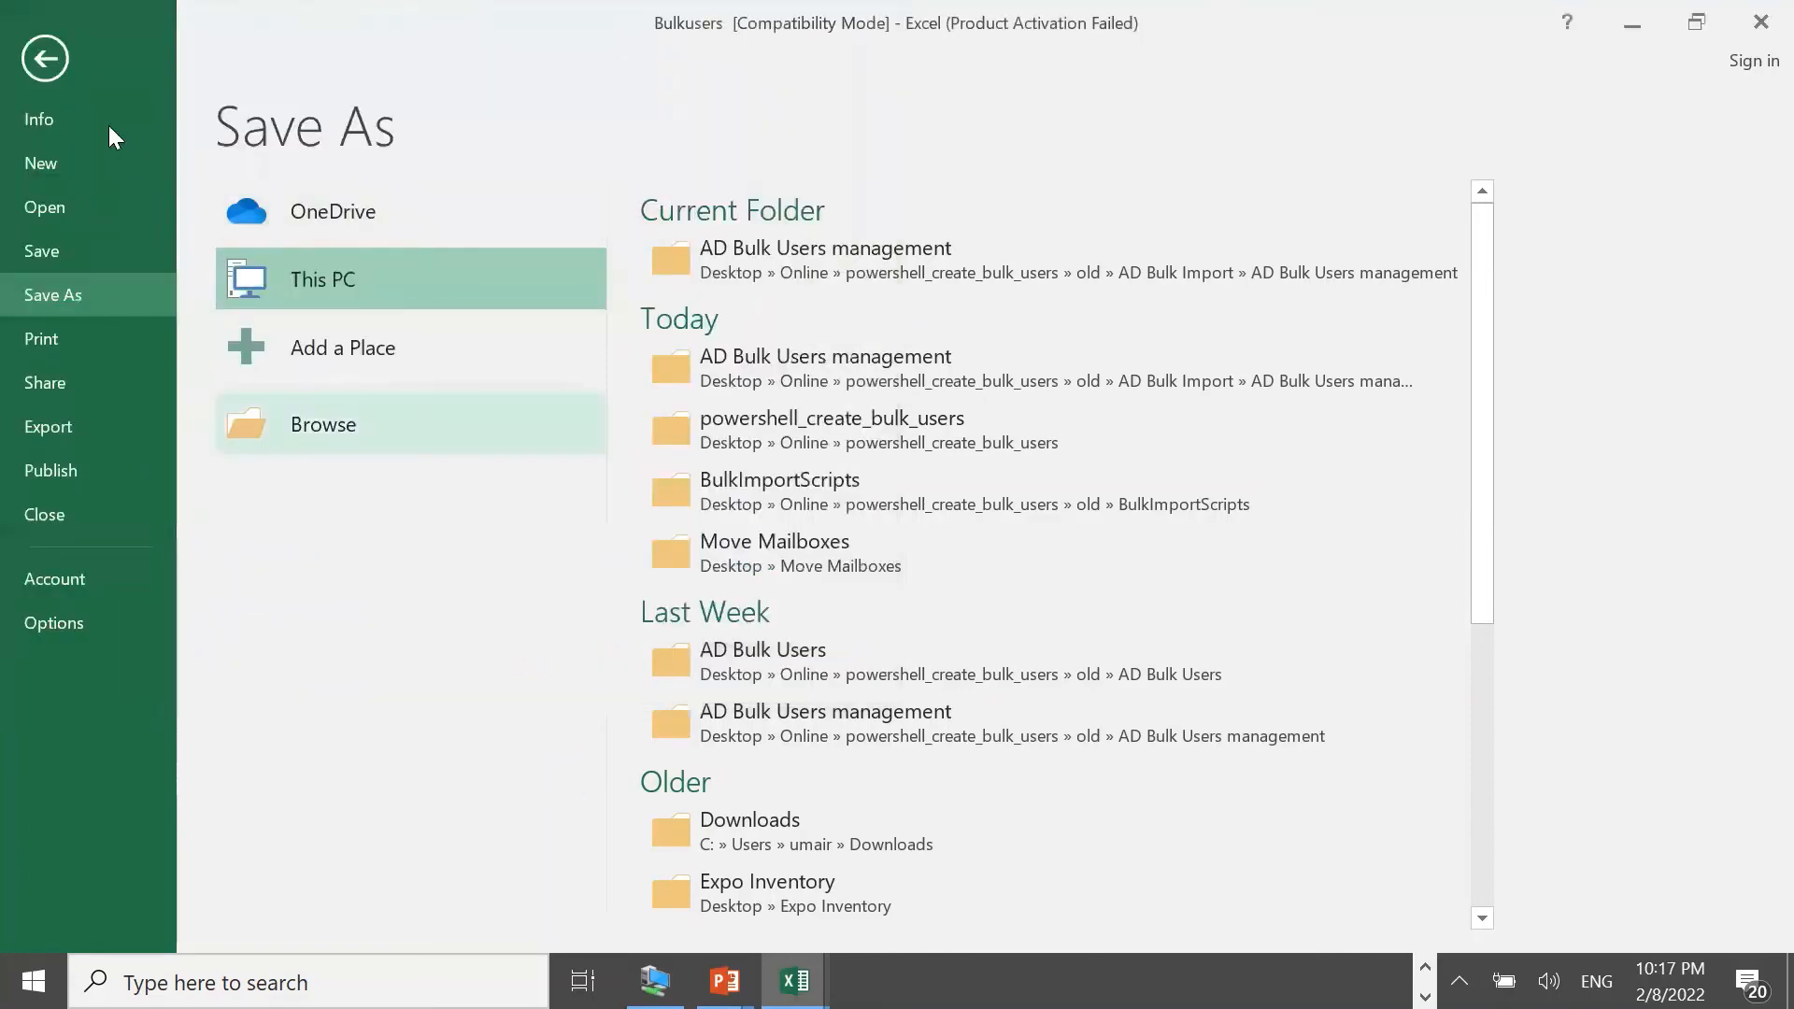
key(Escape)
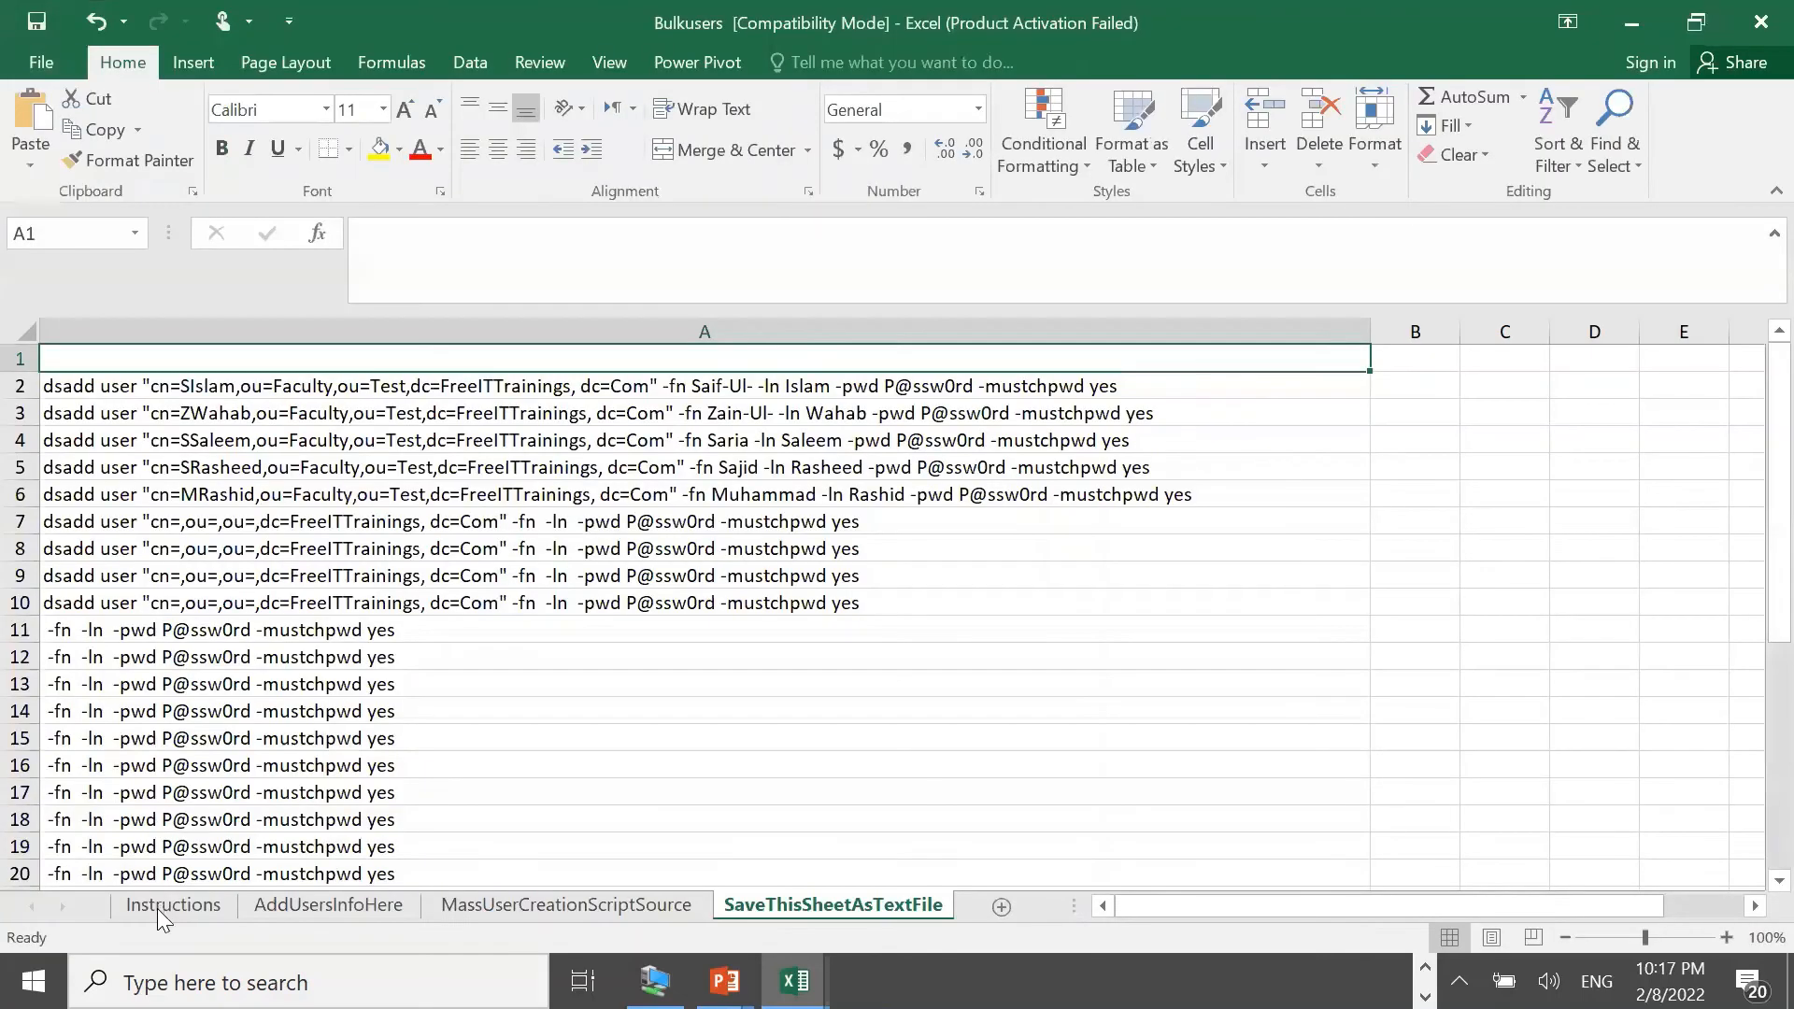
Check the .prn renaming instruction, then restart Save As on SaveThisSheetAsTextFile with a UK- prefix
click(157, 906)
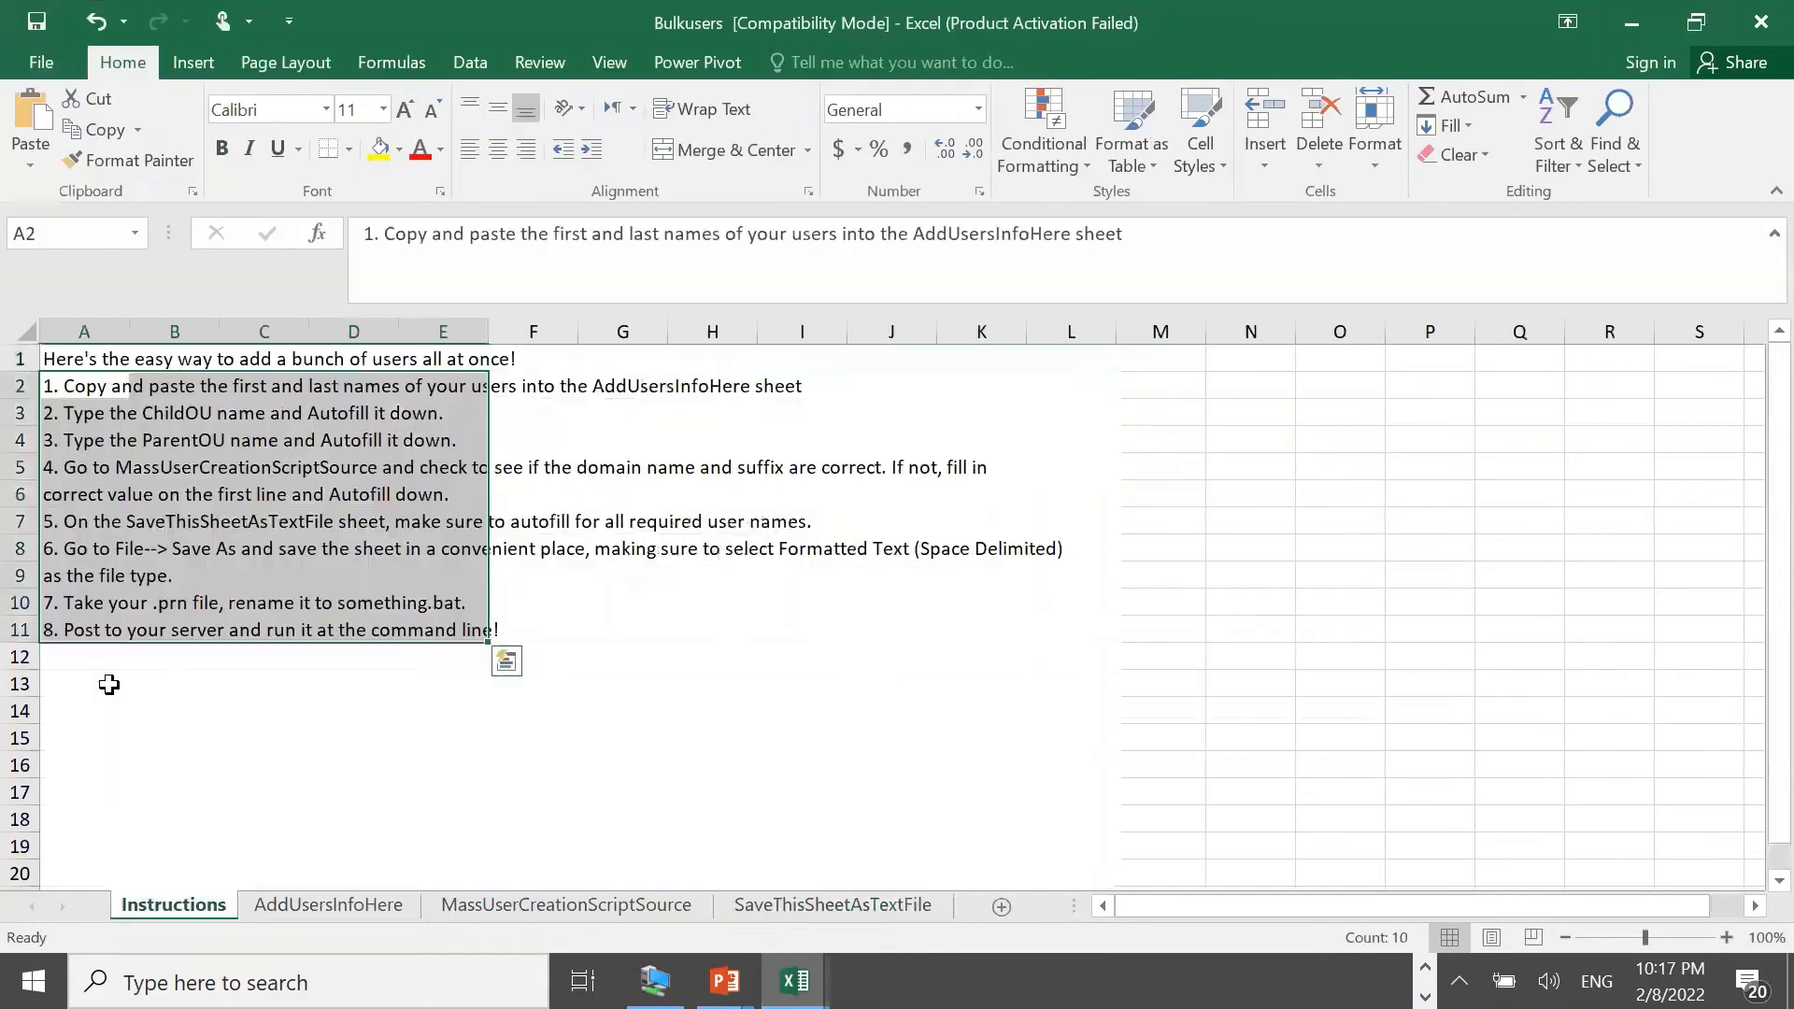
click(234, 676)
click(105, 615)
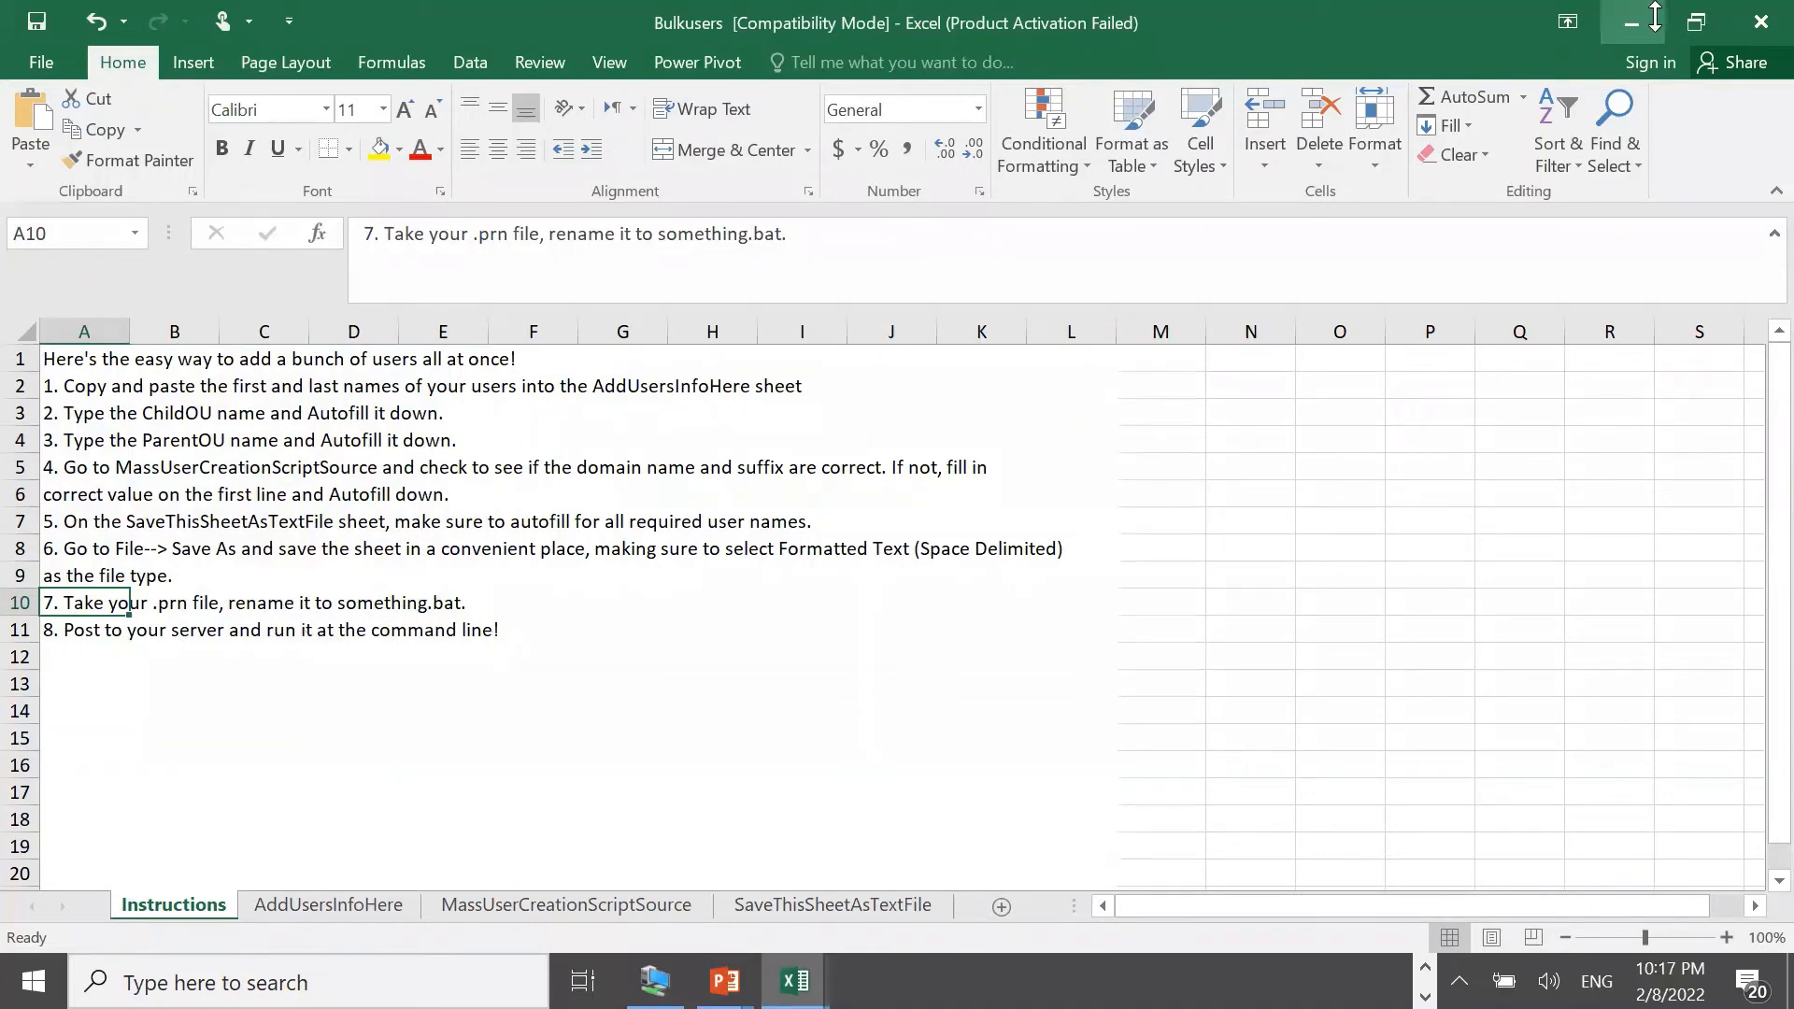
click(785, 909)
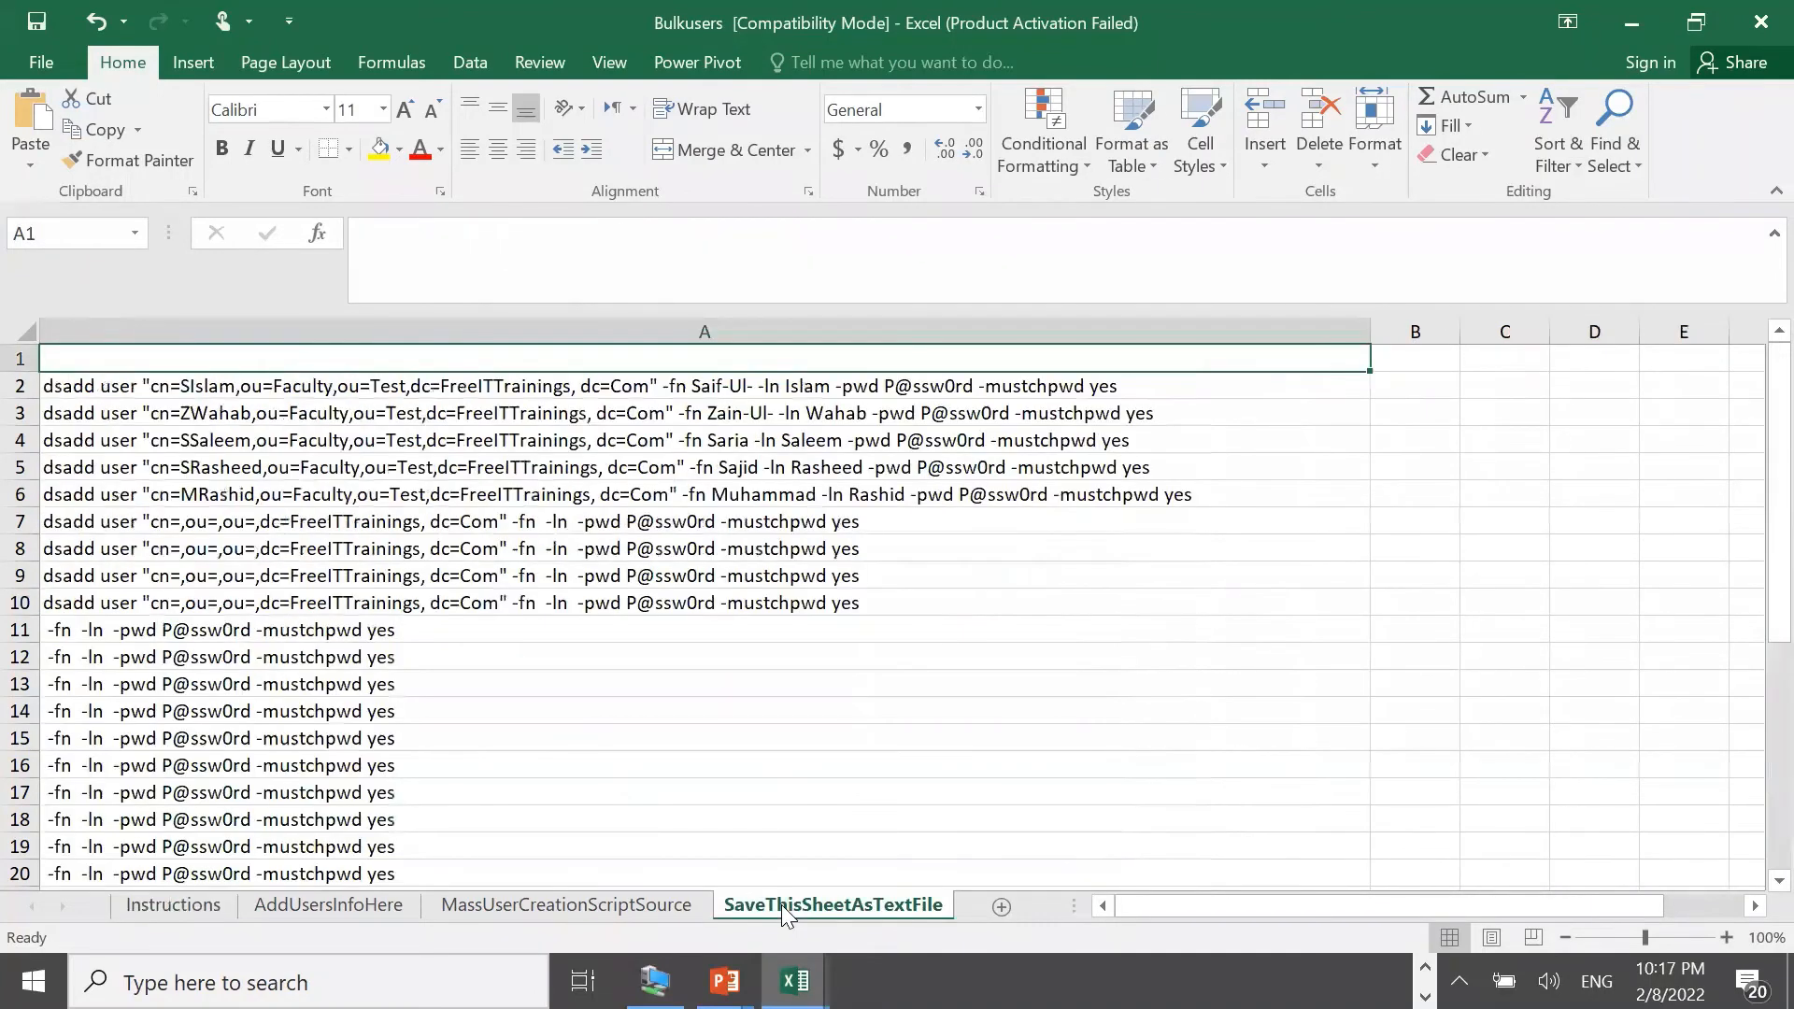
click(38, 66)
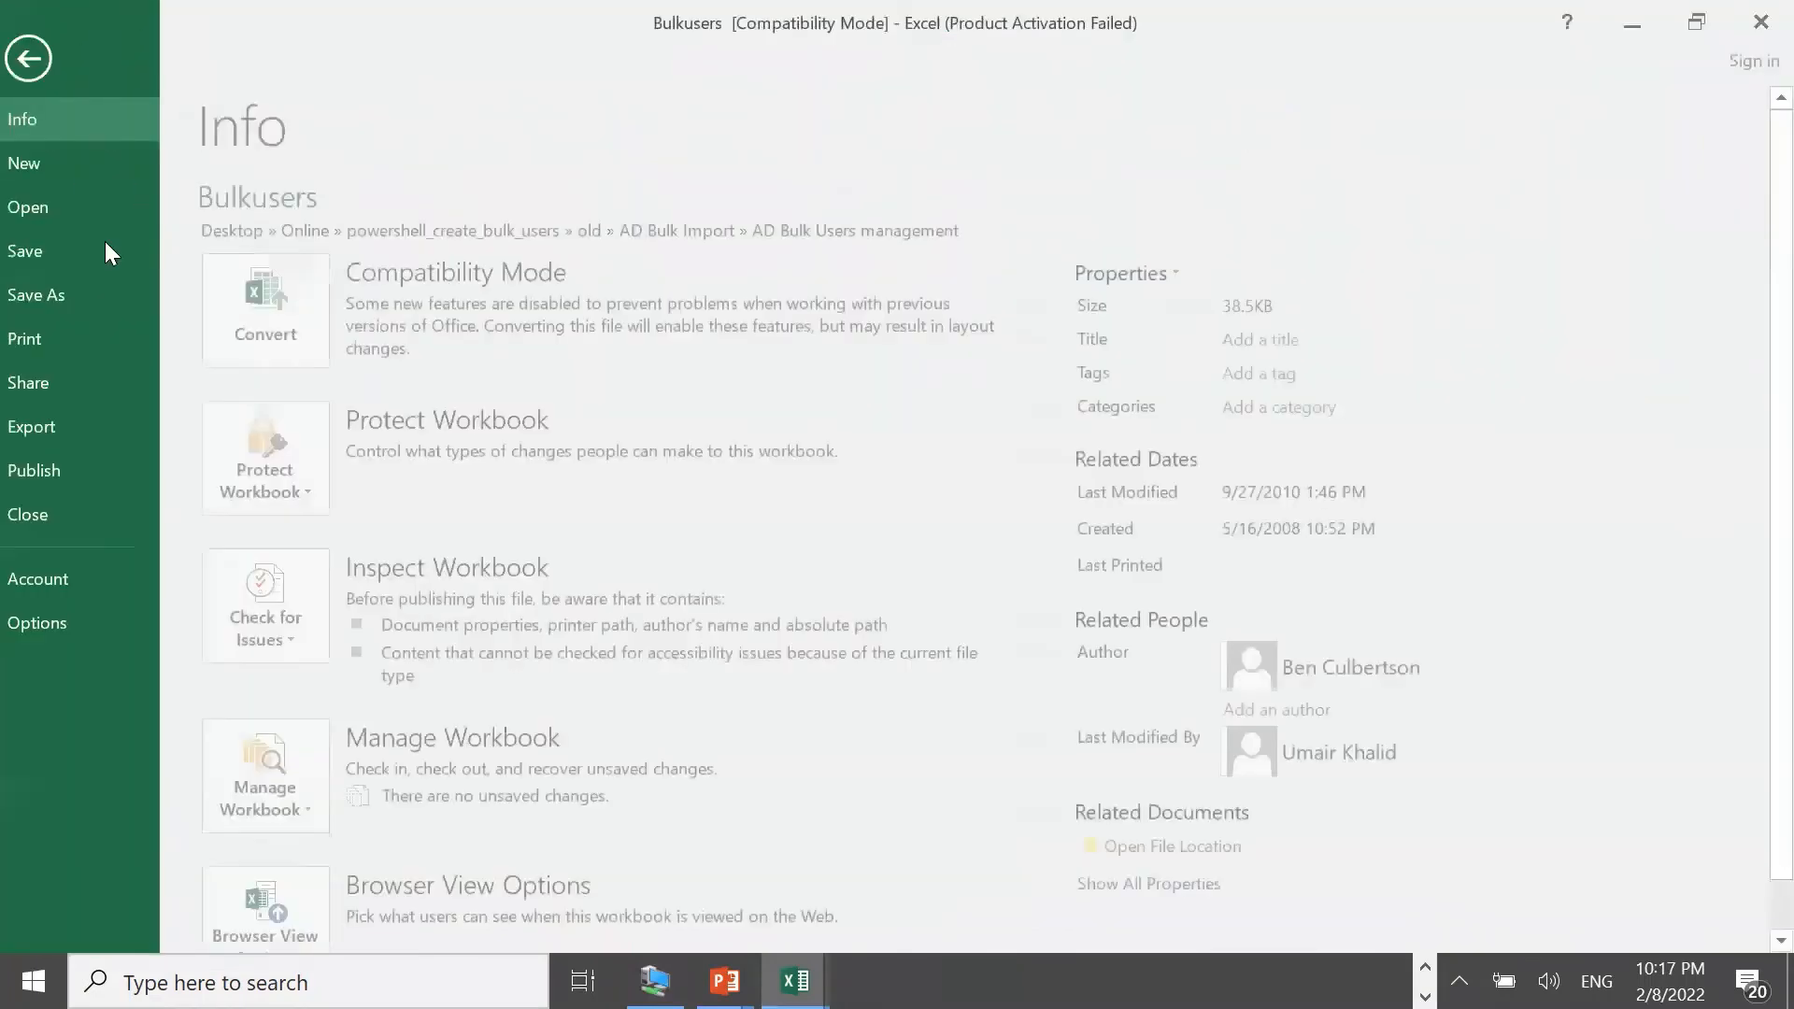
click(83, 299)
click(278, 430)
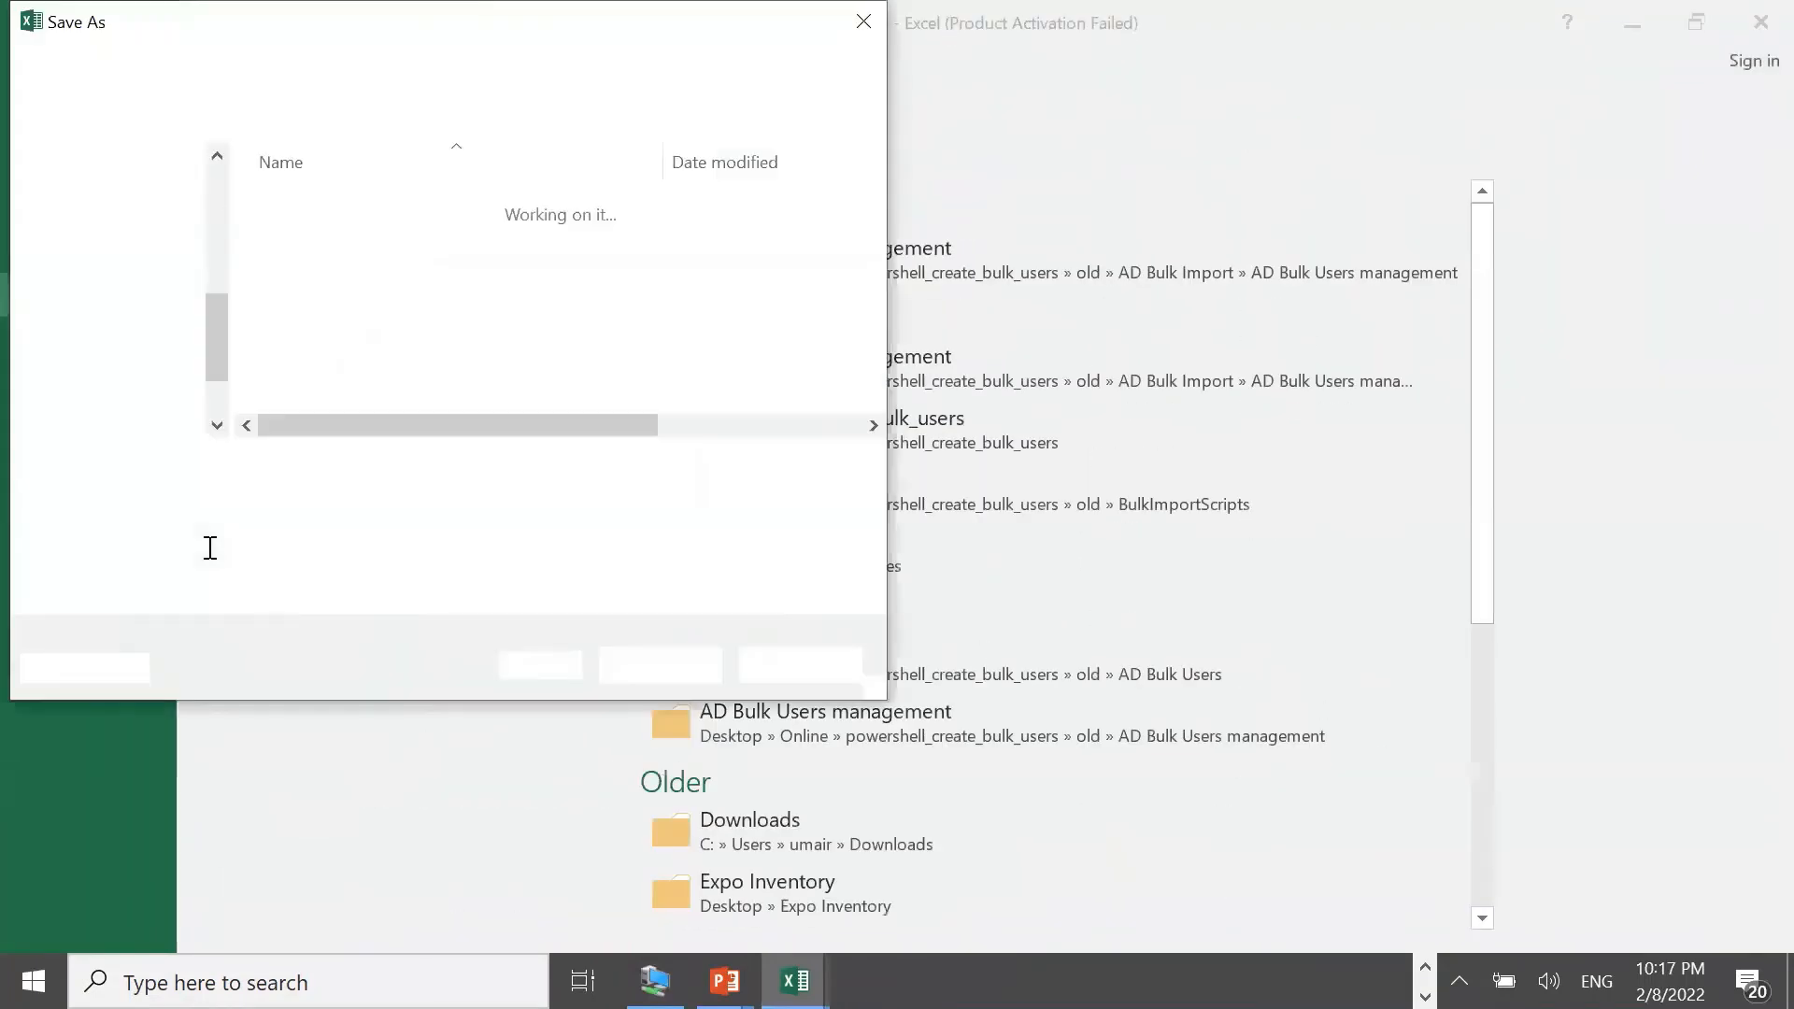
click(198, 472)
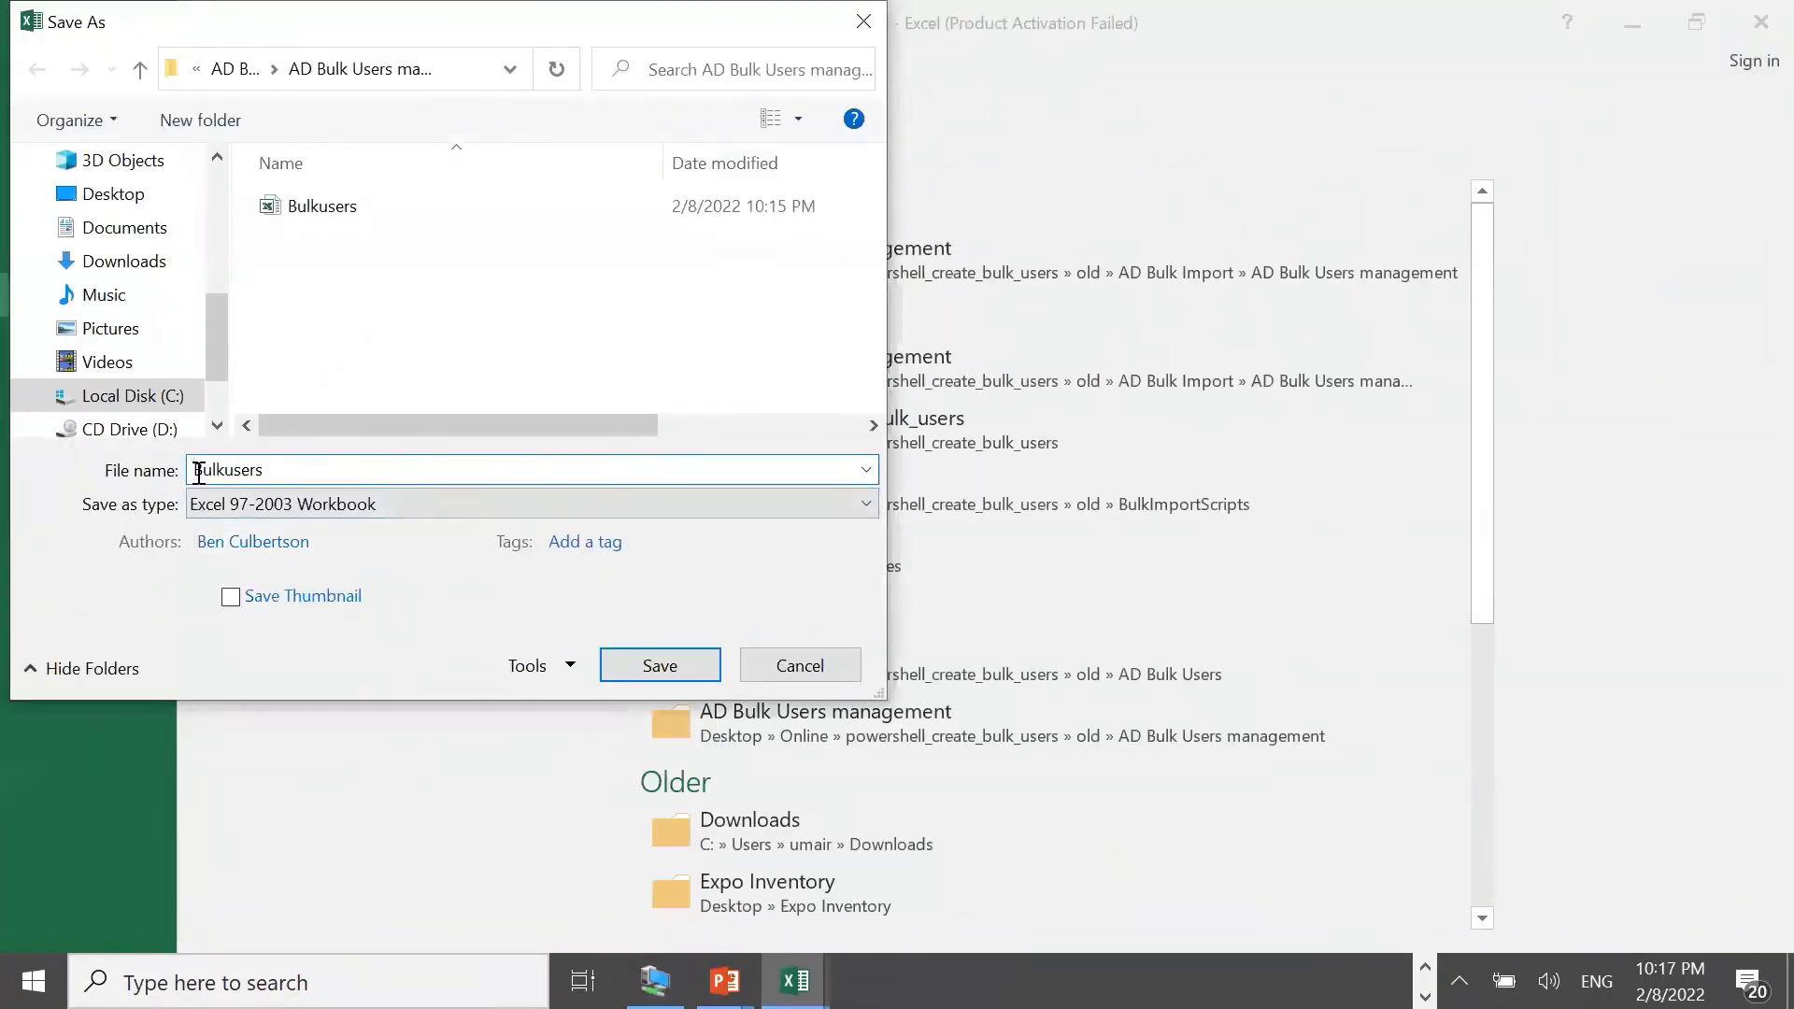
text(UK-)
click(464, 508)
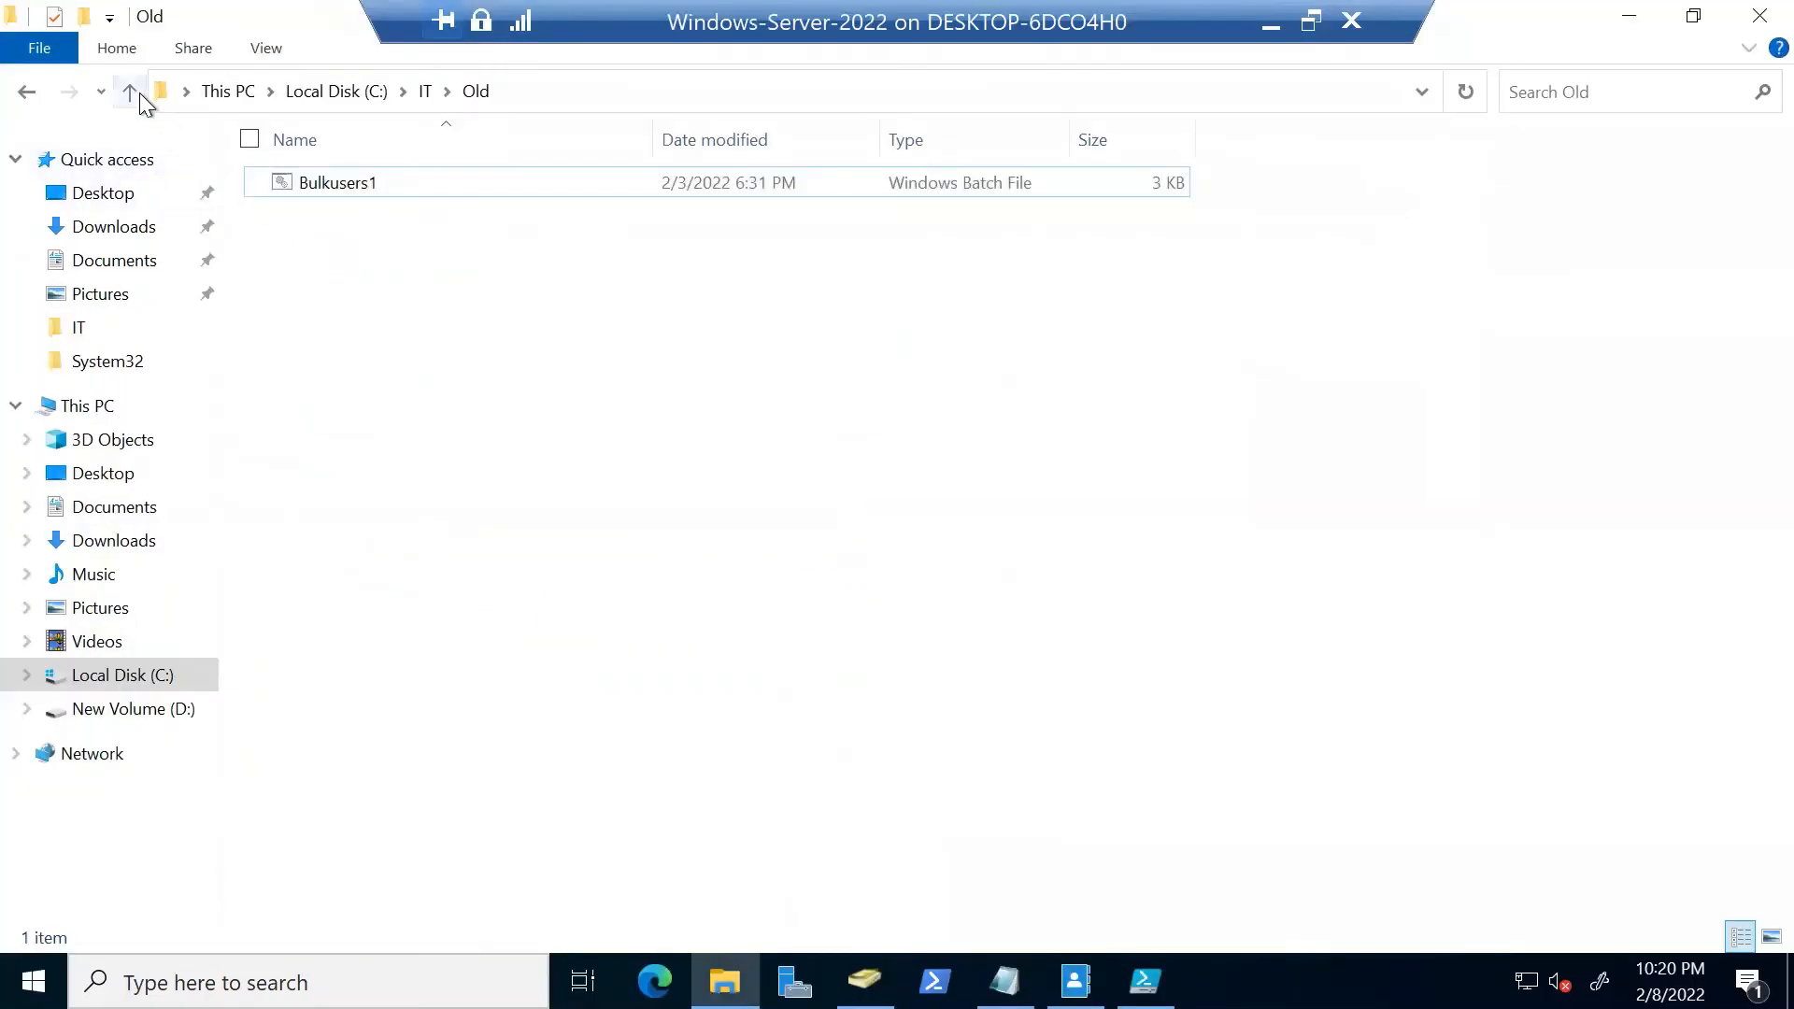
In ADUC, expand HEC and show its empty Faculty unit
click(864, 981)
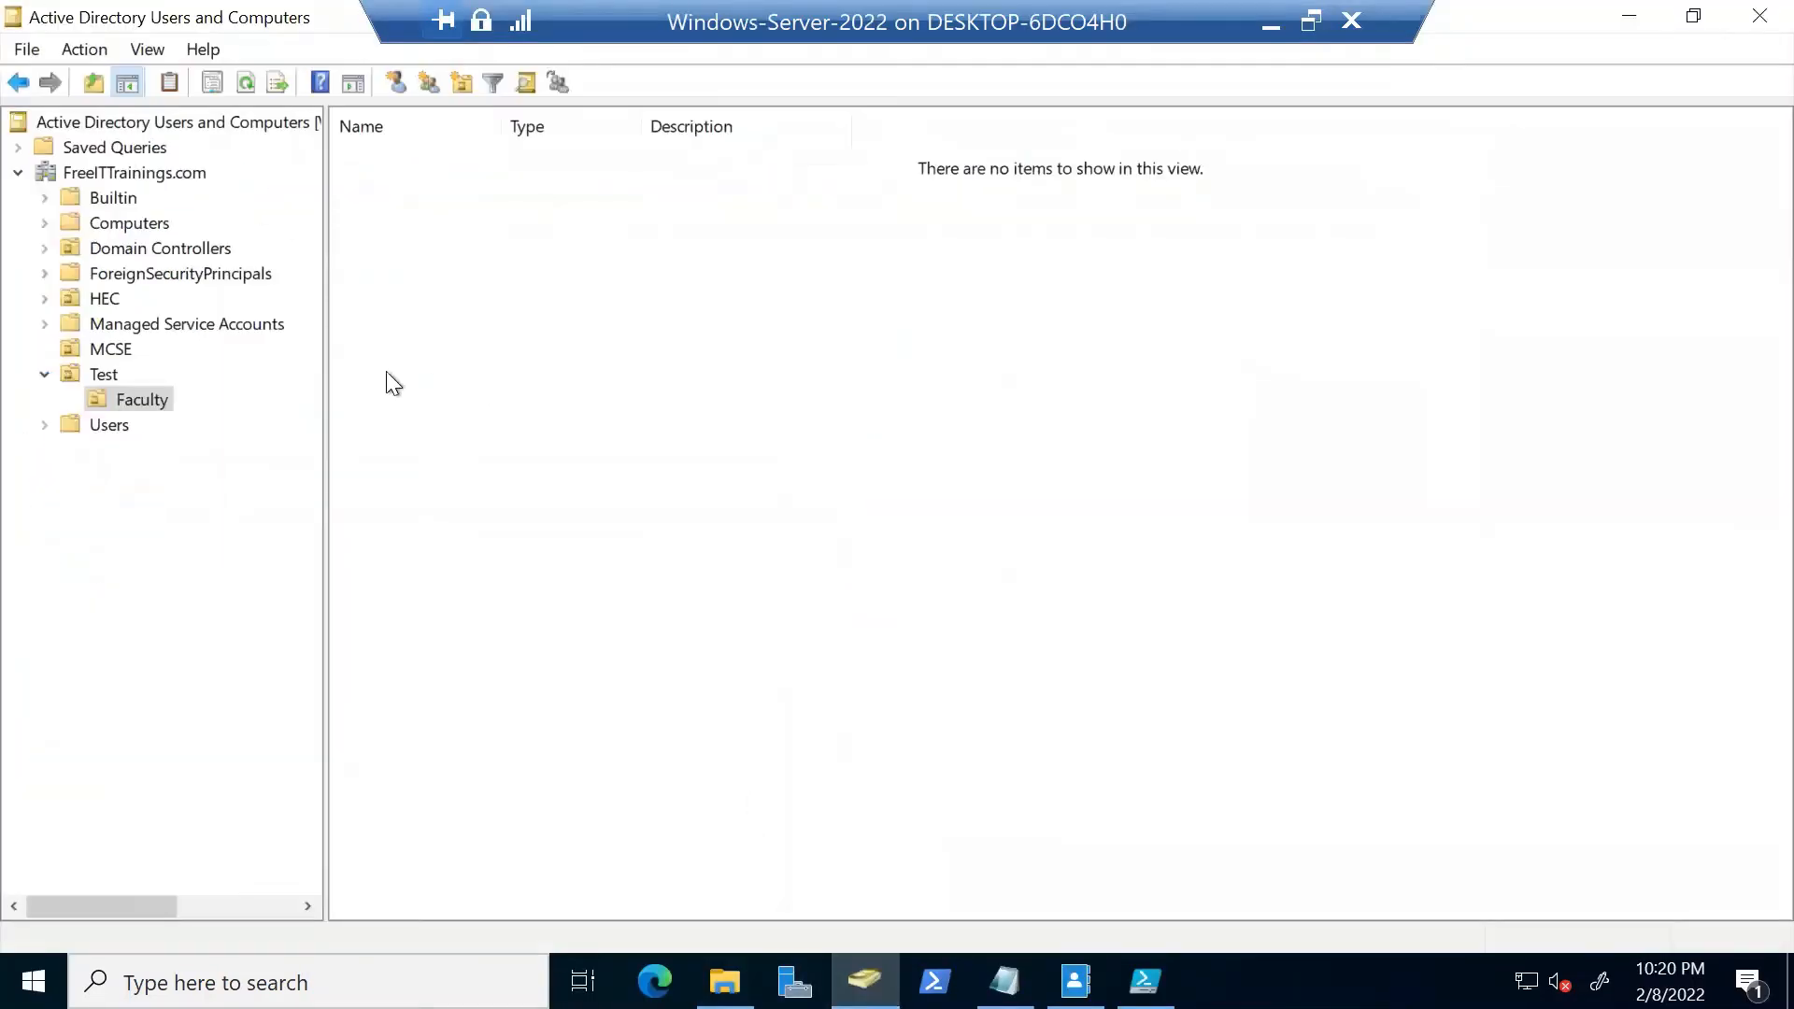
double_click(93, 299)
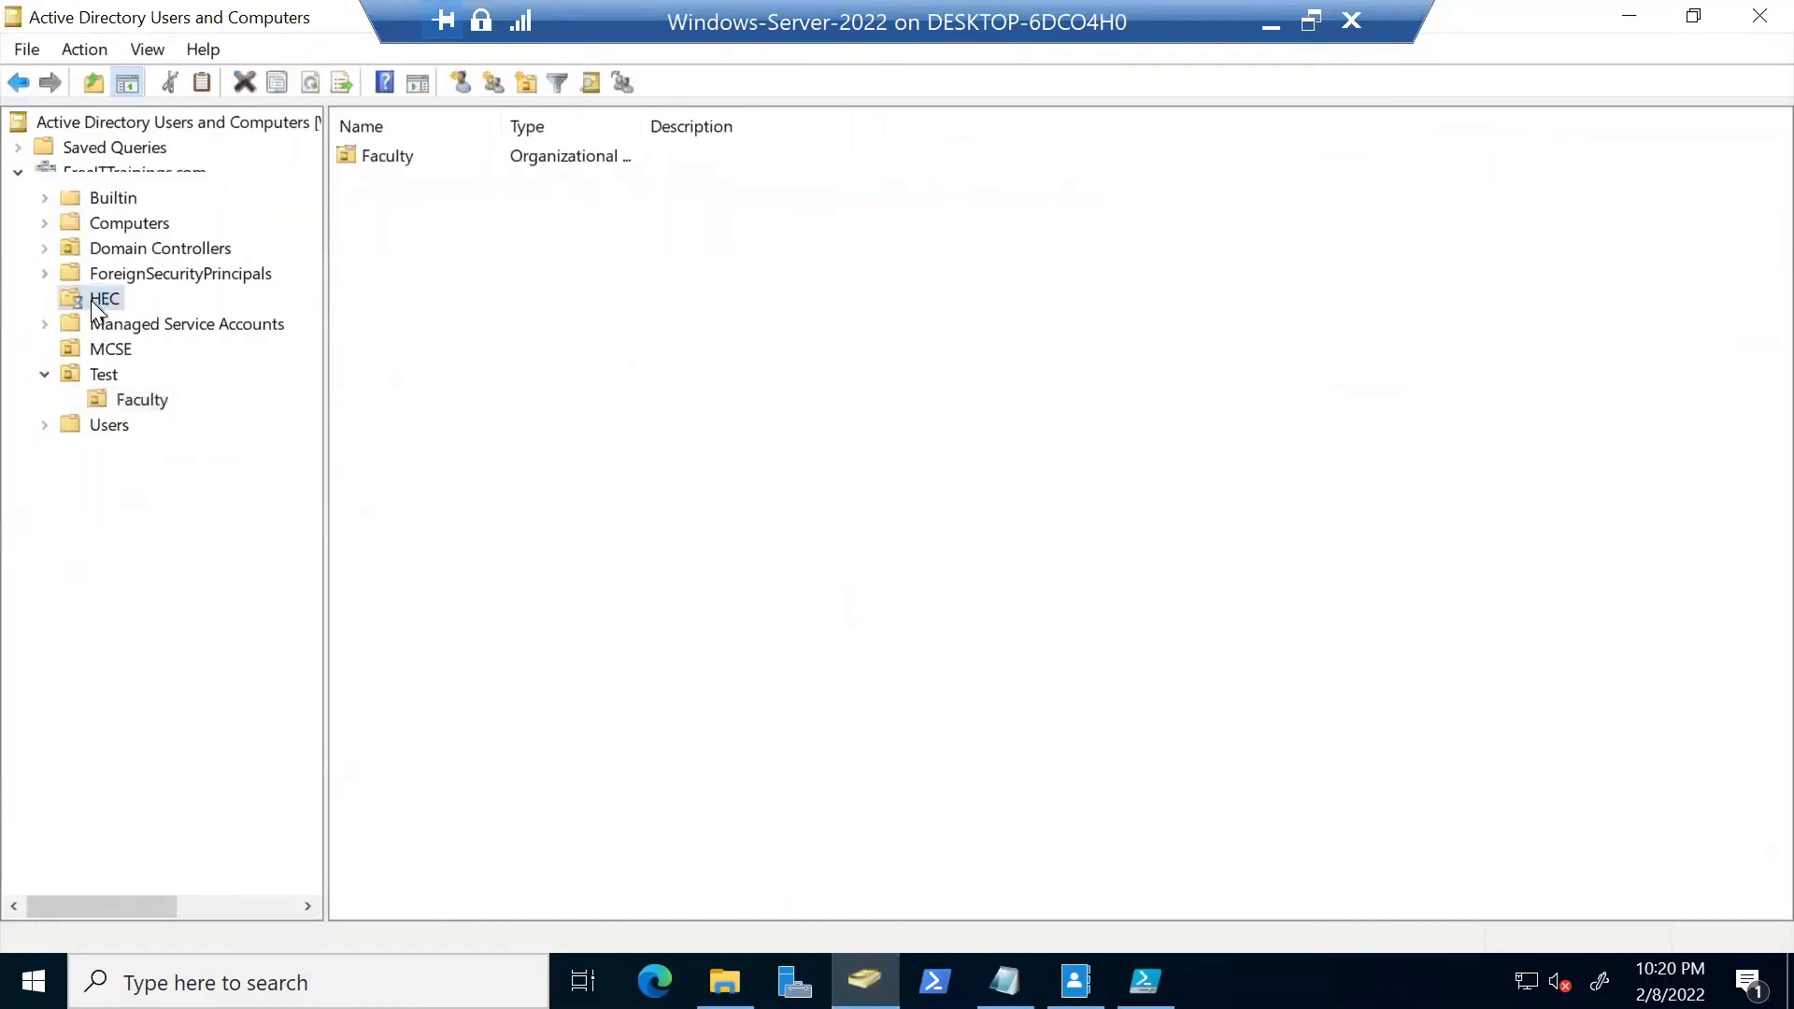
click(127, 320)
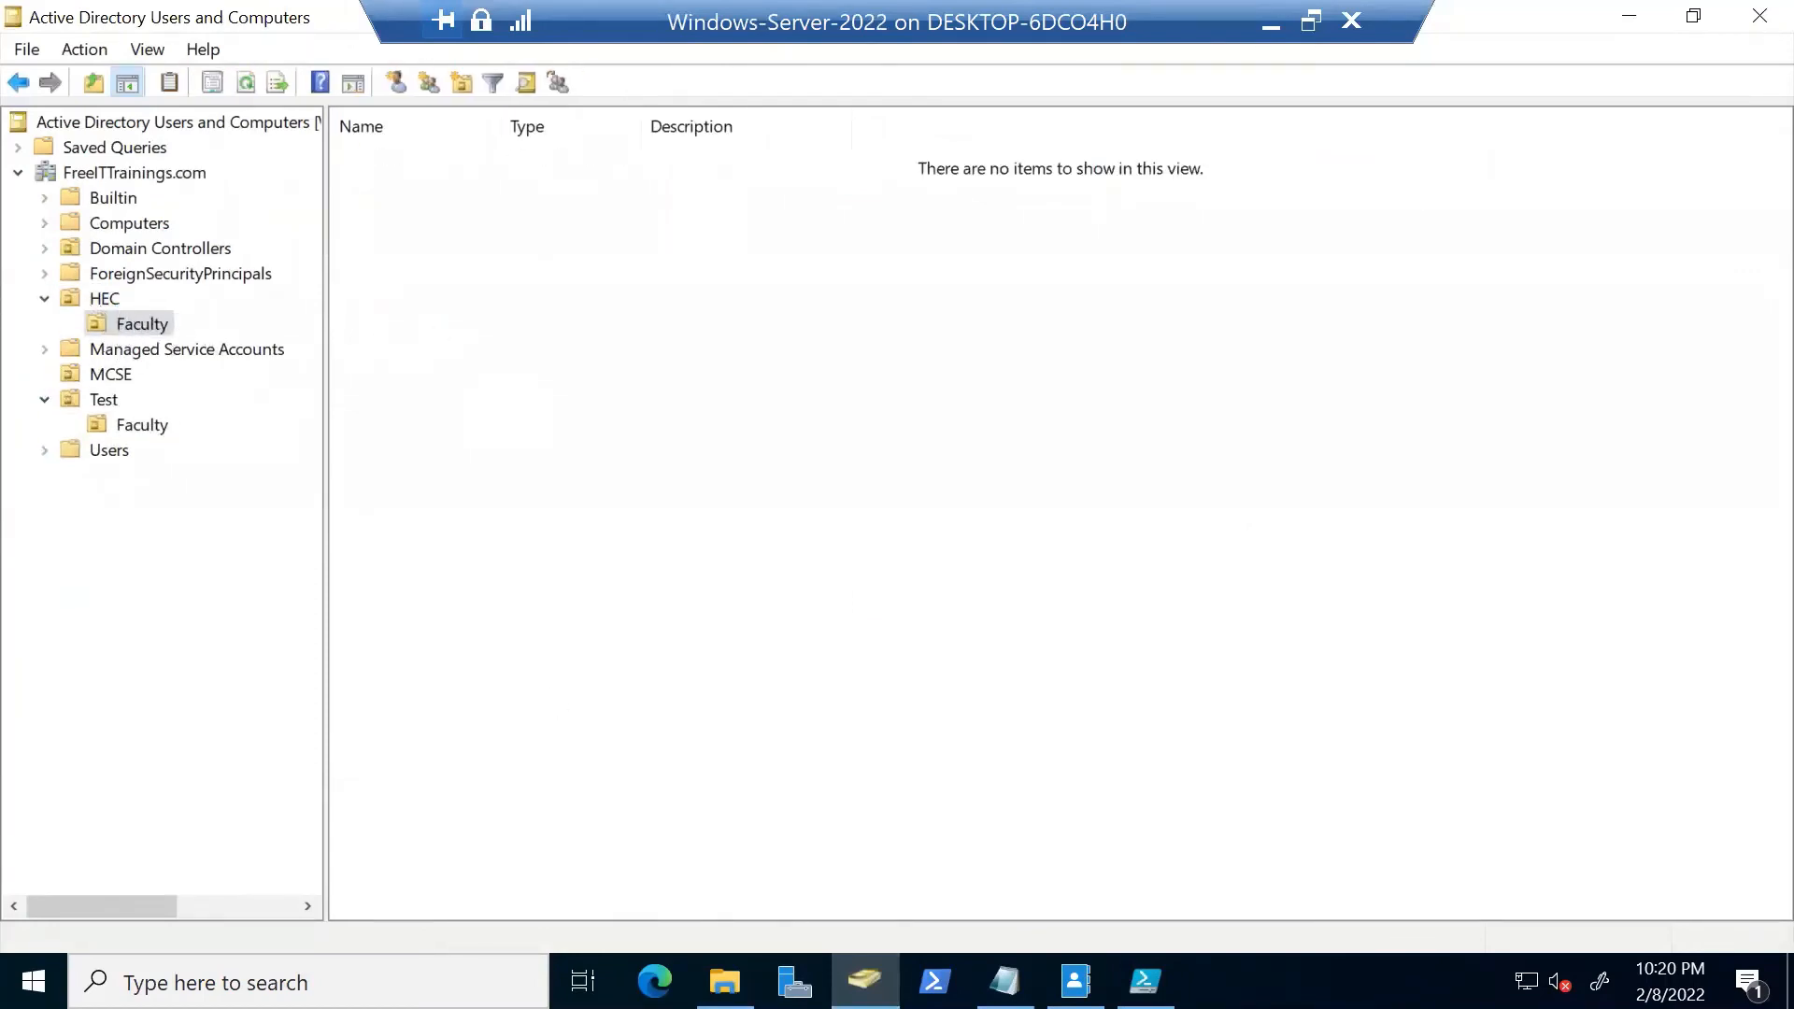
Run Bulkusers1 as administrator and refresh Faculty to show the five new accounts
click(724, 981)
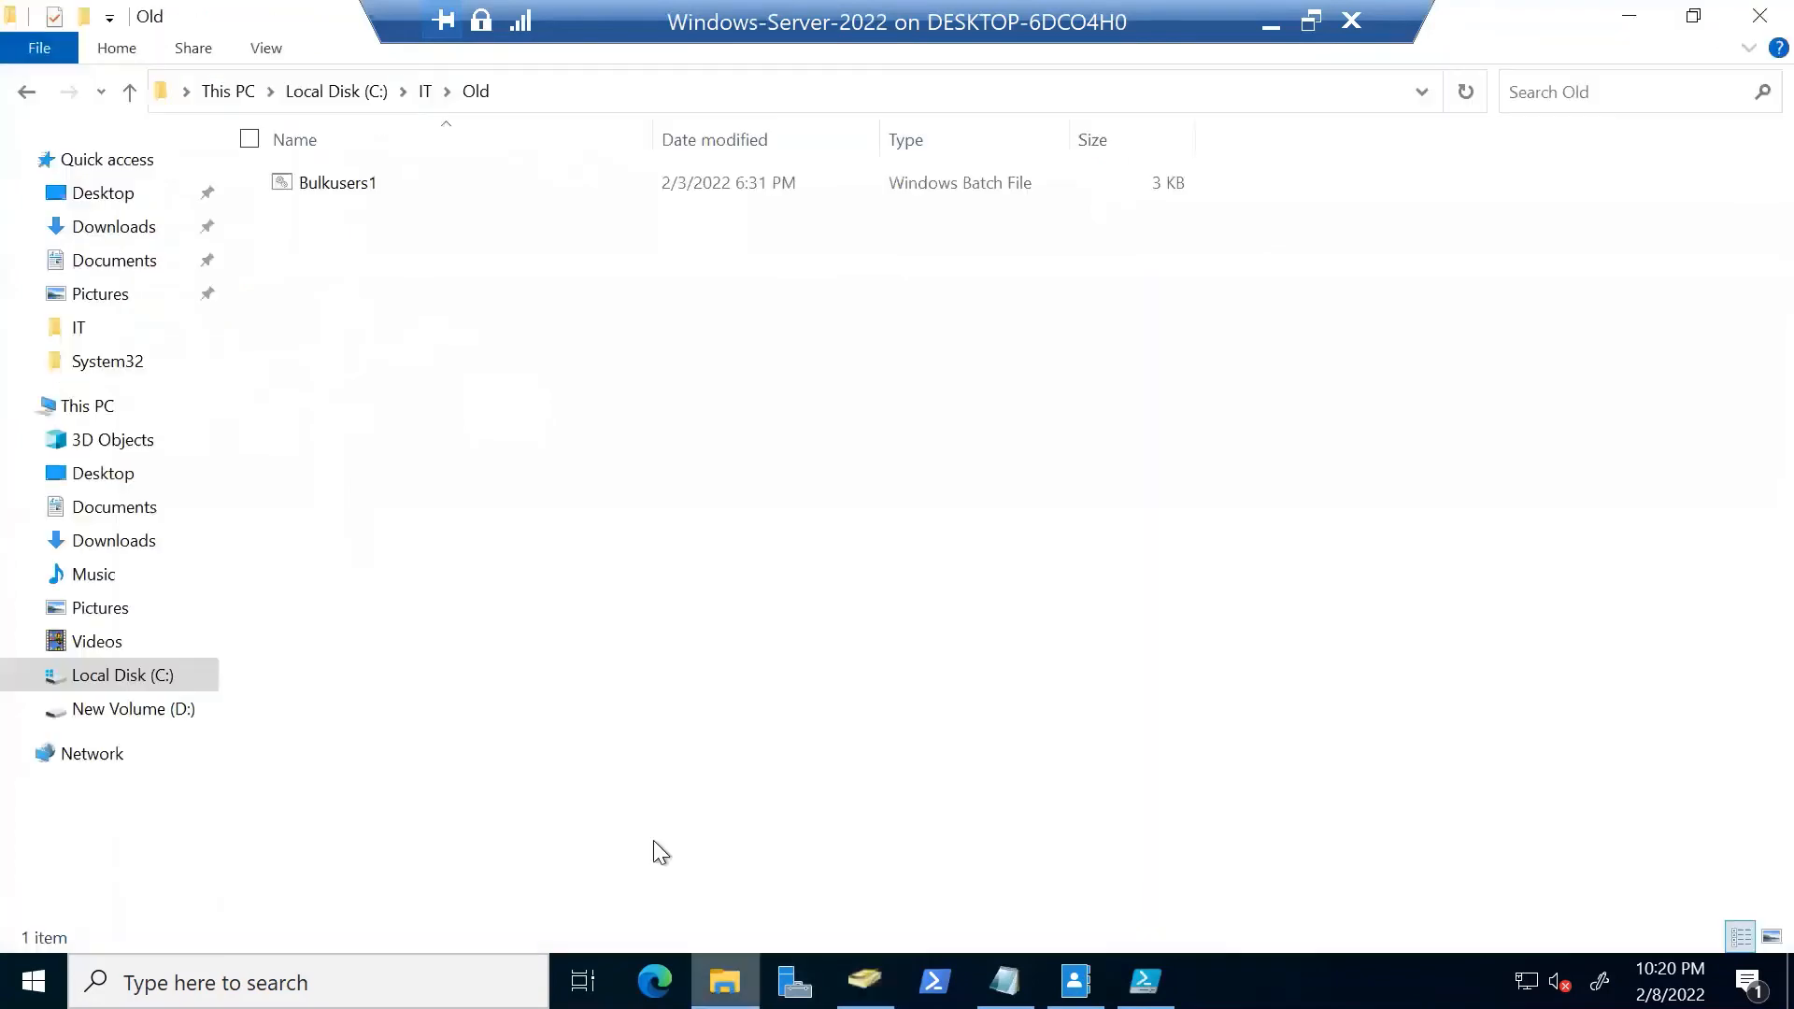
right_click(373, 181)
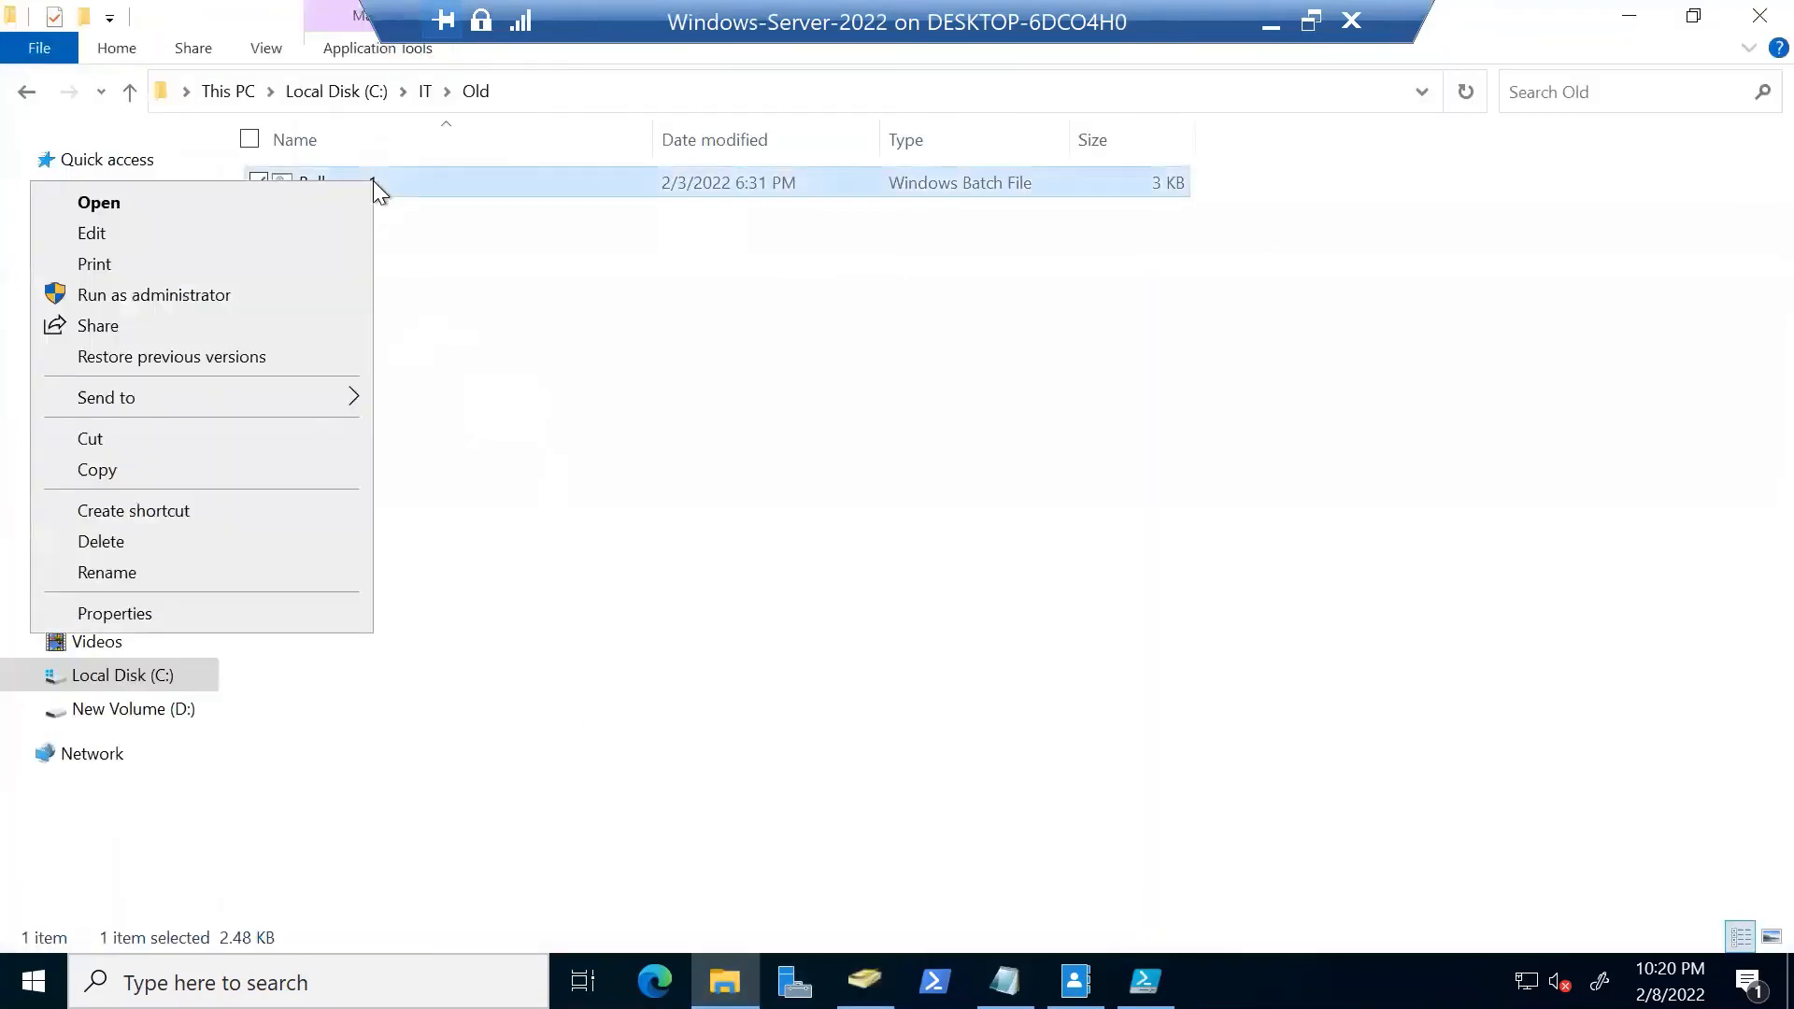
click(264, 284)
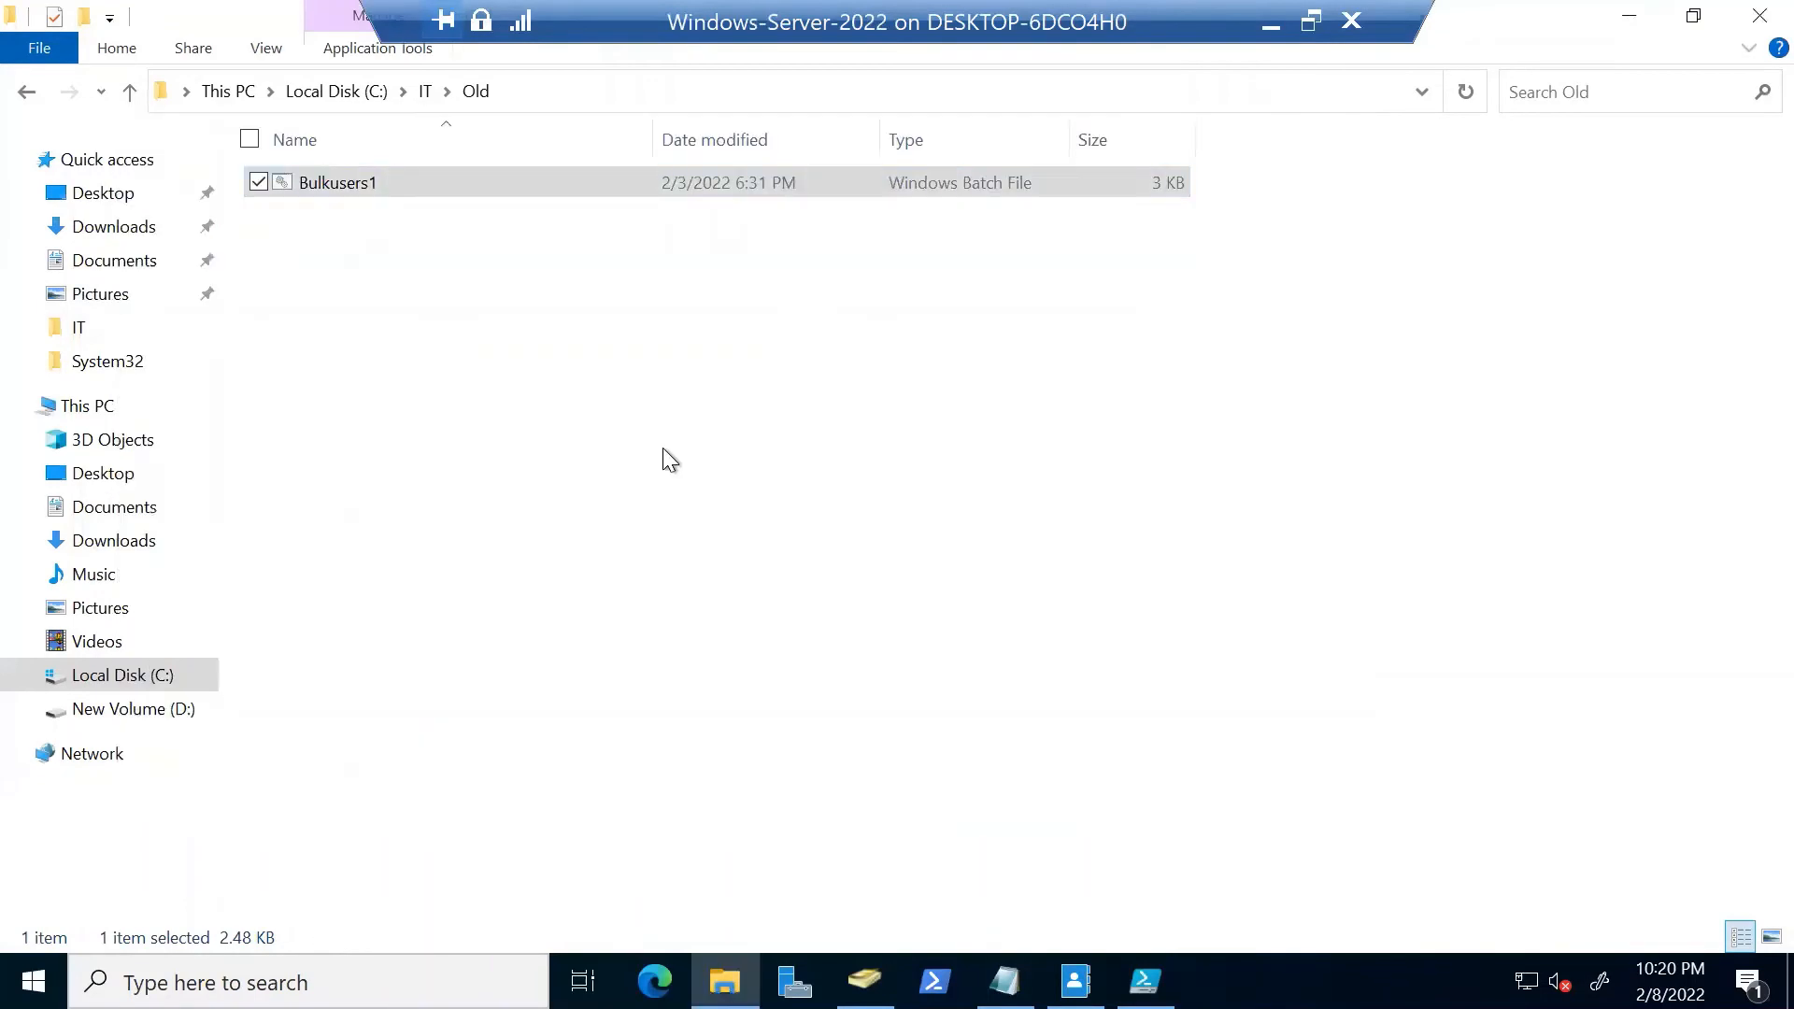
click(864, 981)
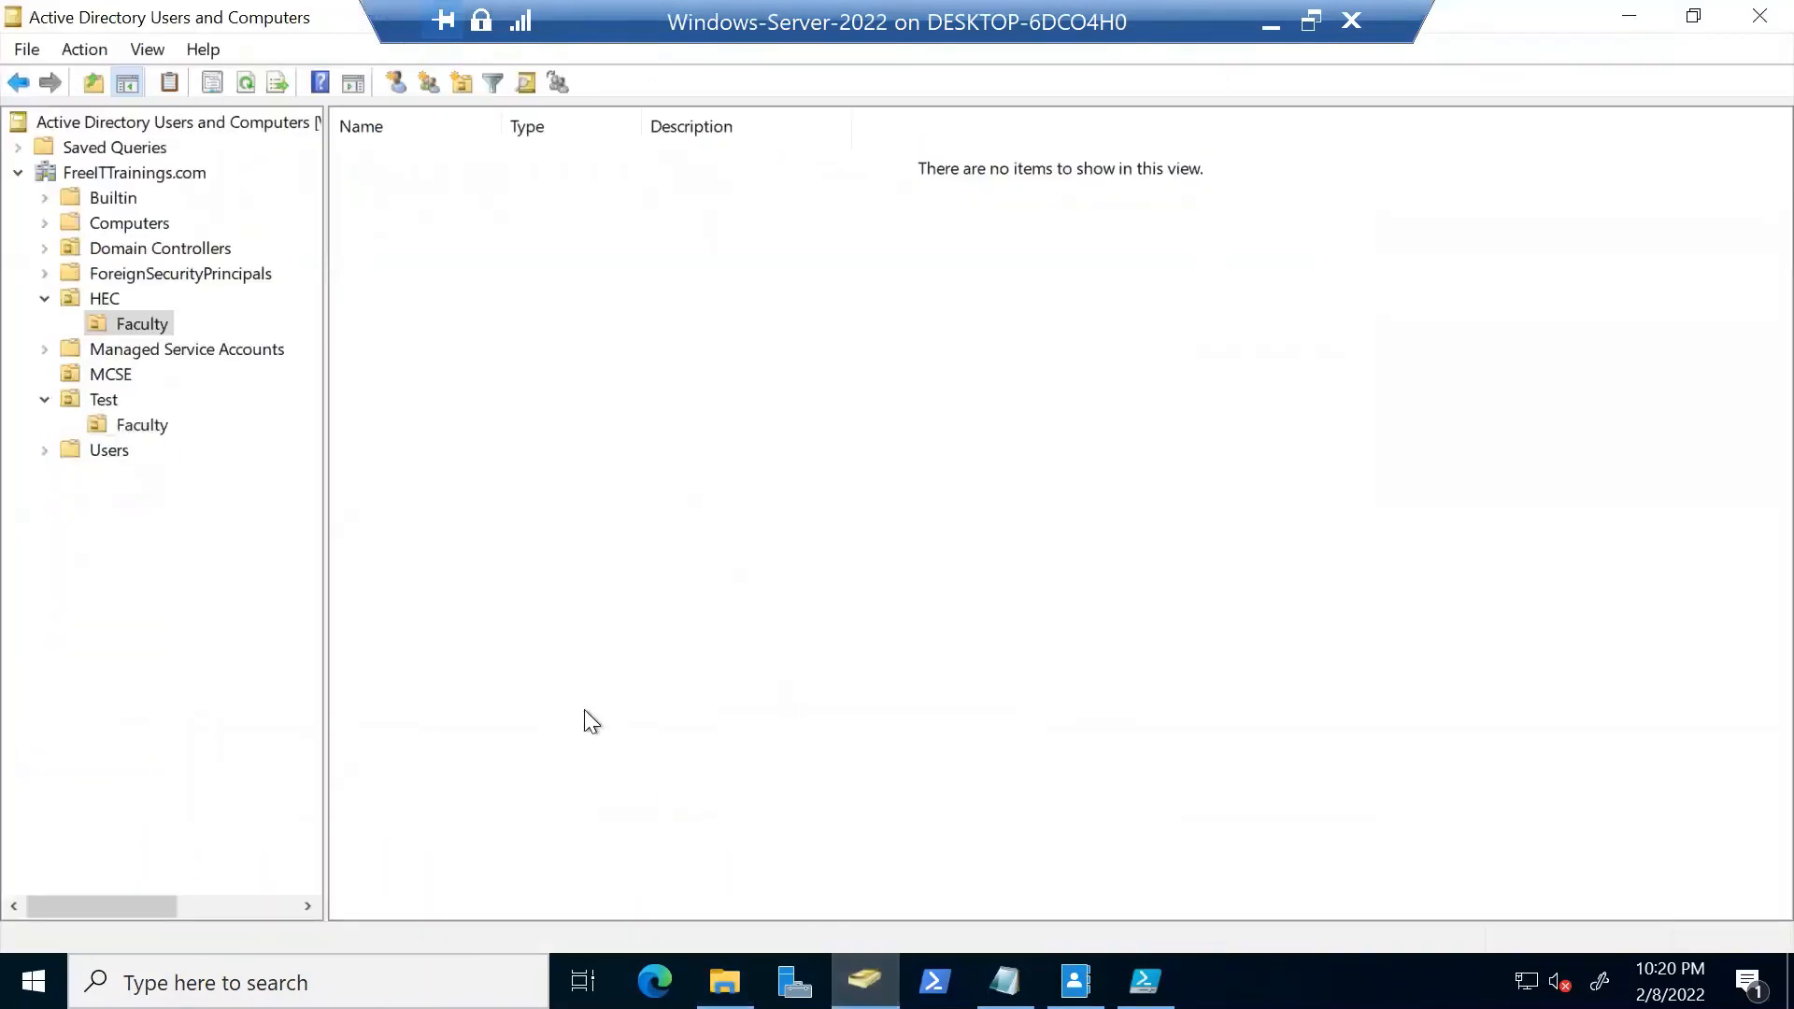
right_click(538, 380)
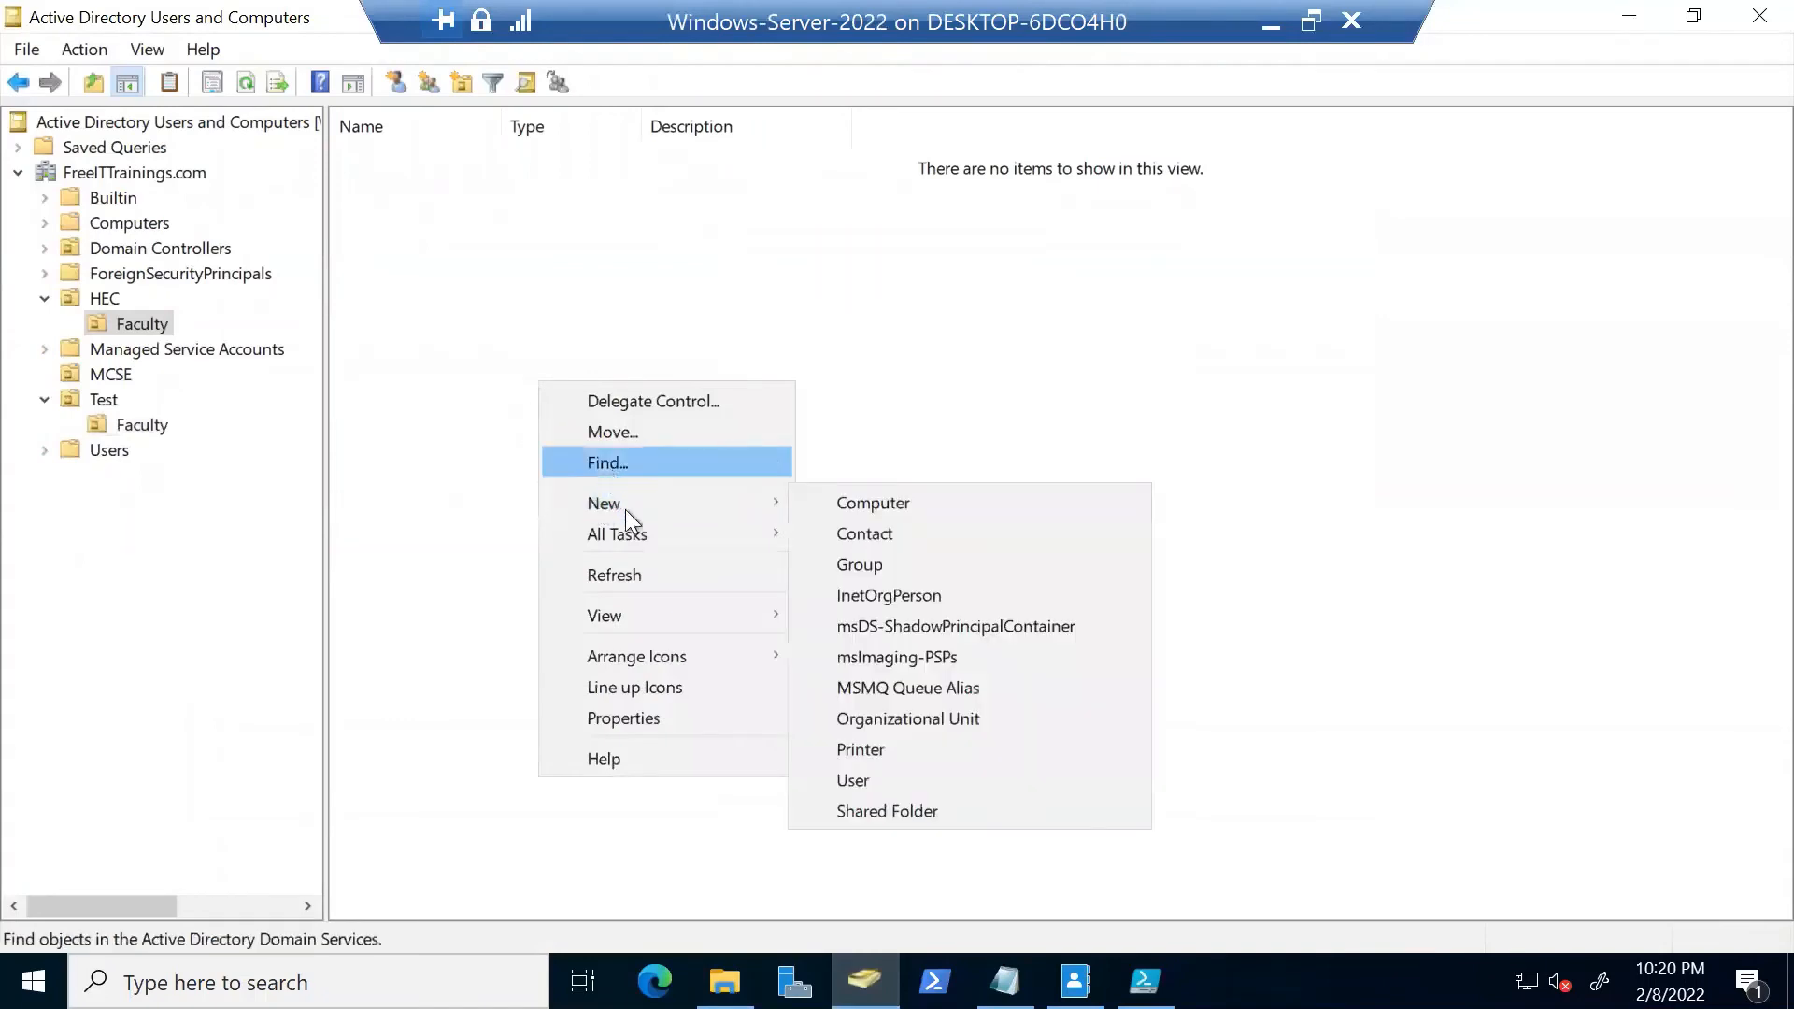
click(648, 575)
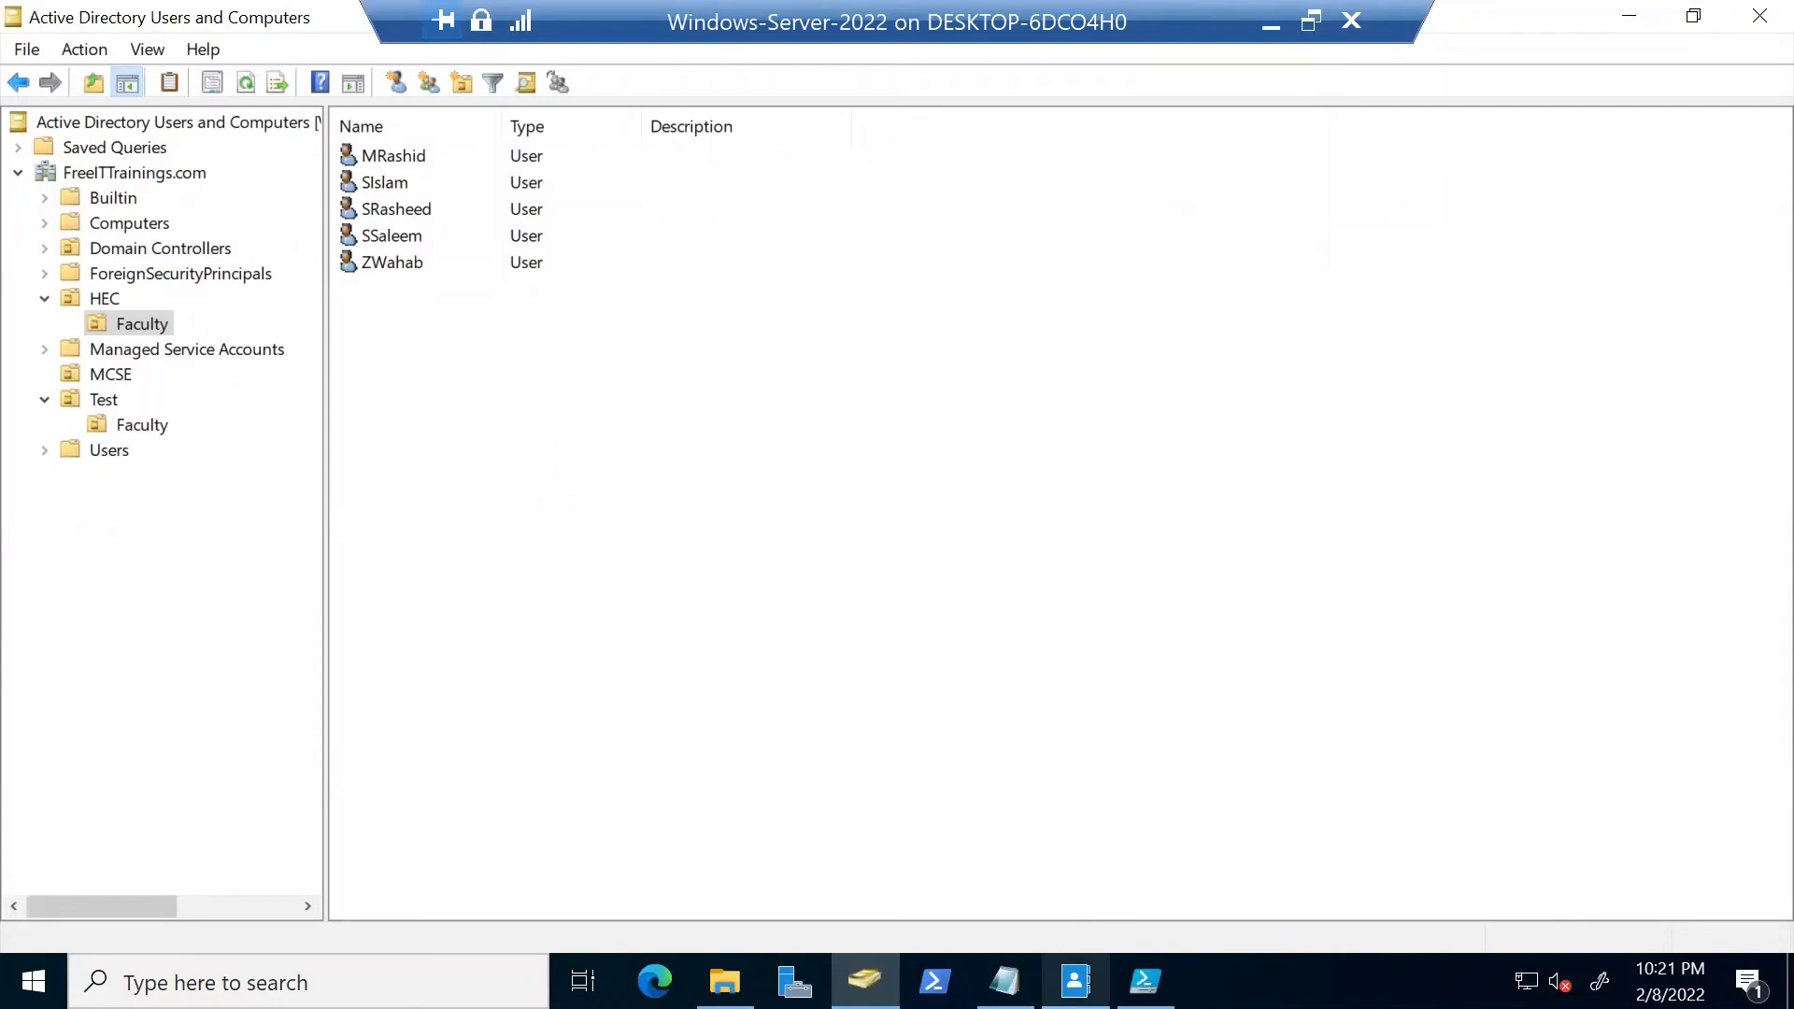
Inspect Bulkusers1's dsadd lines targeting ou=Faculty,ou=HEC in Notepad, then close it
click(725, 981)
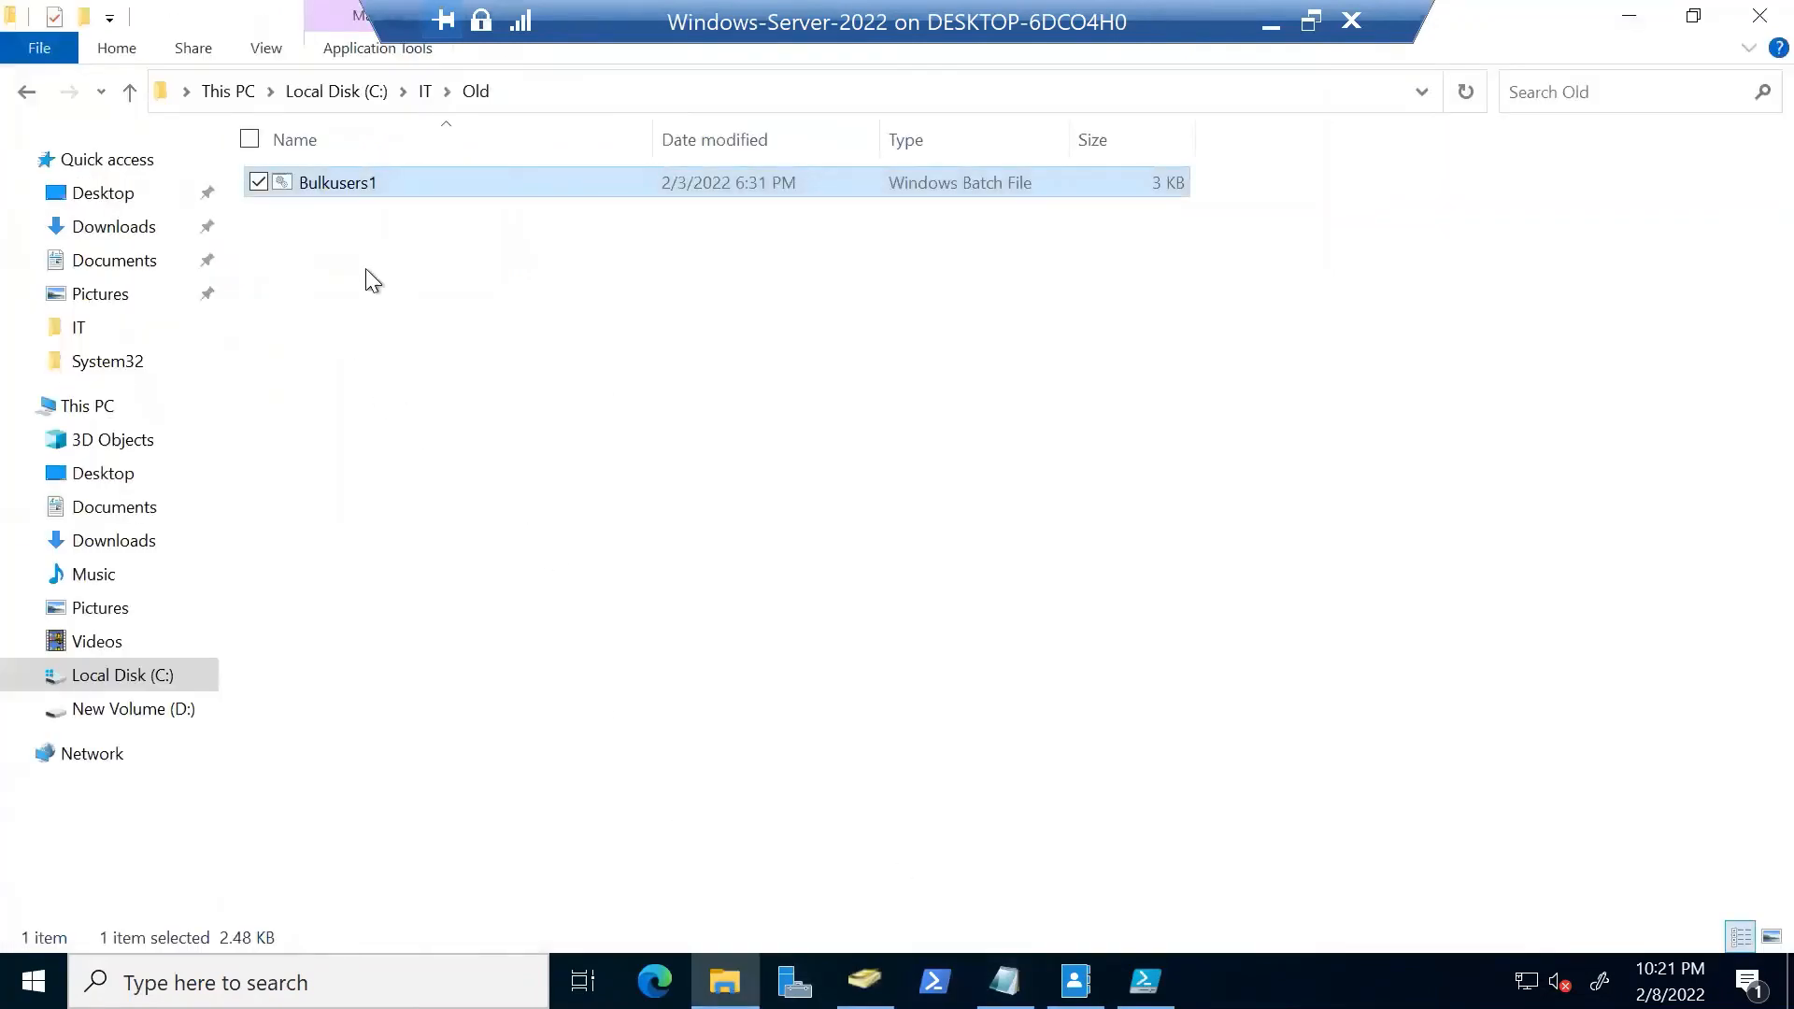
right_click(368, 182)
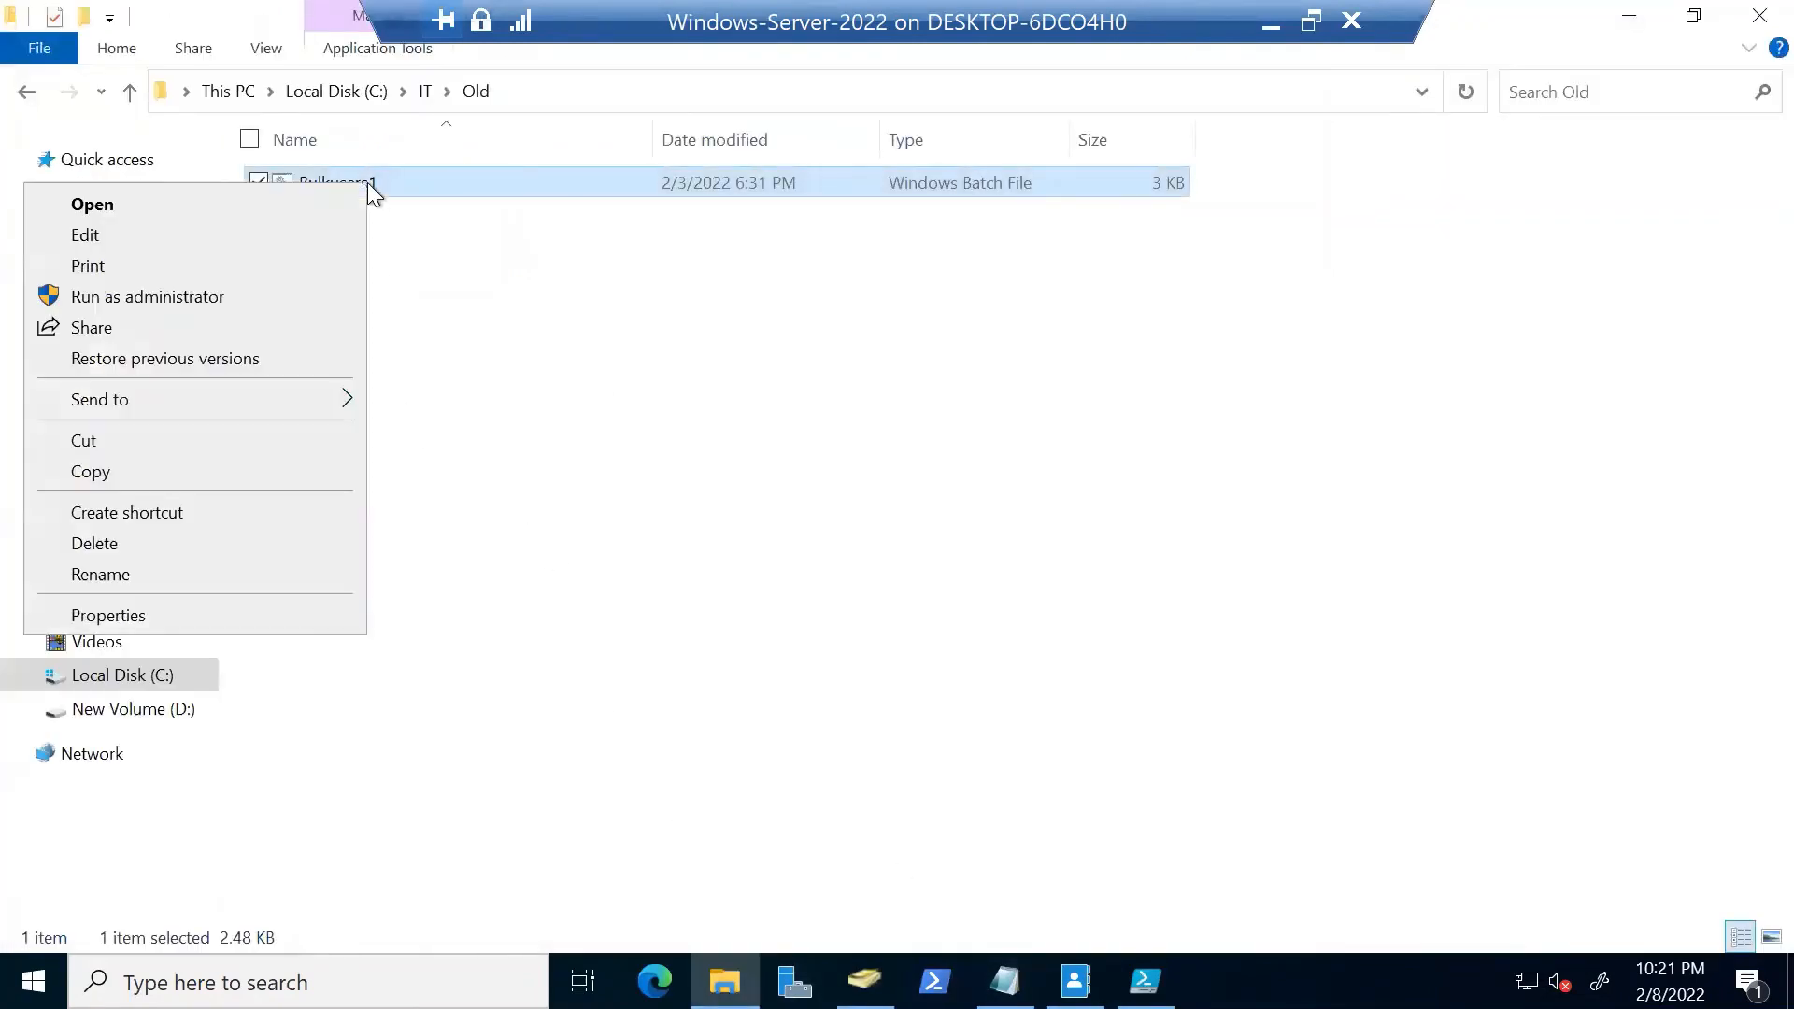
click(252, 237)
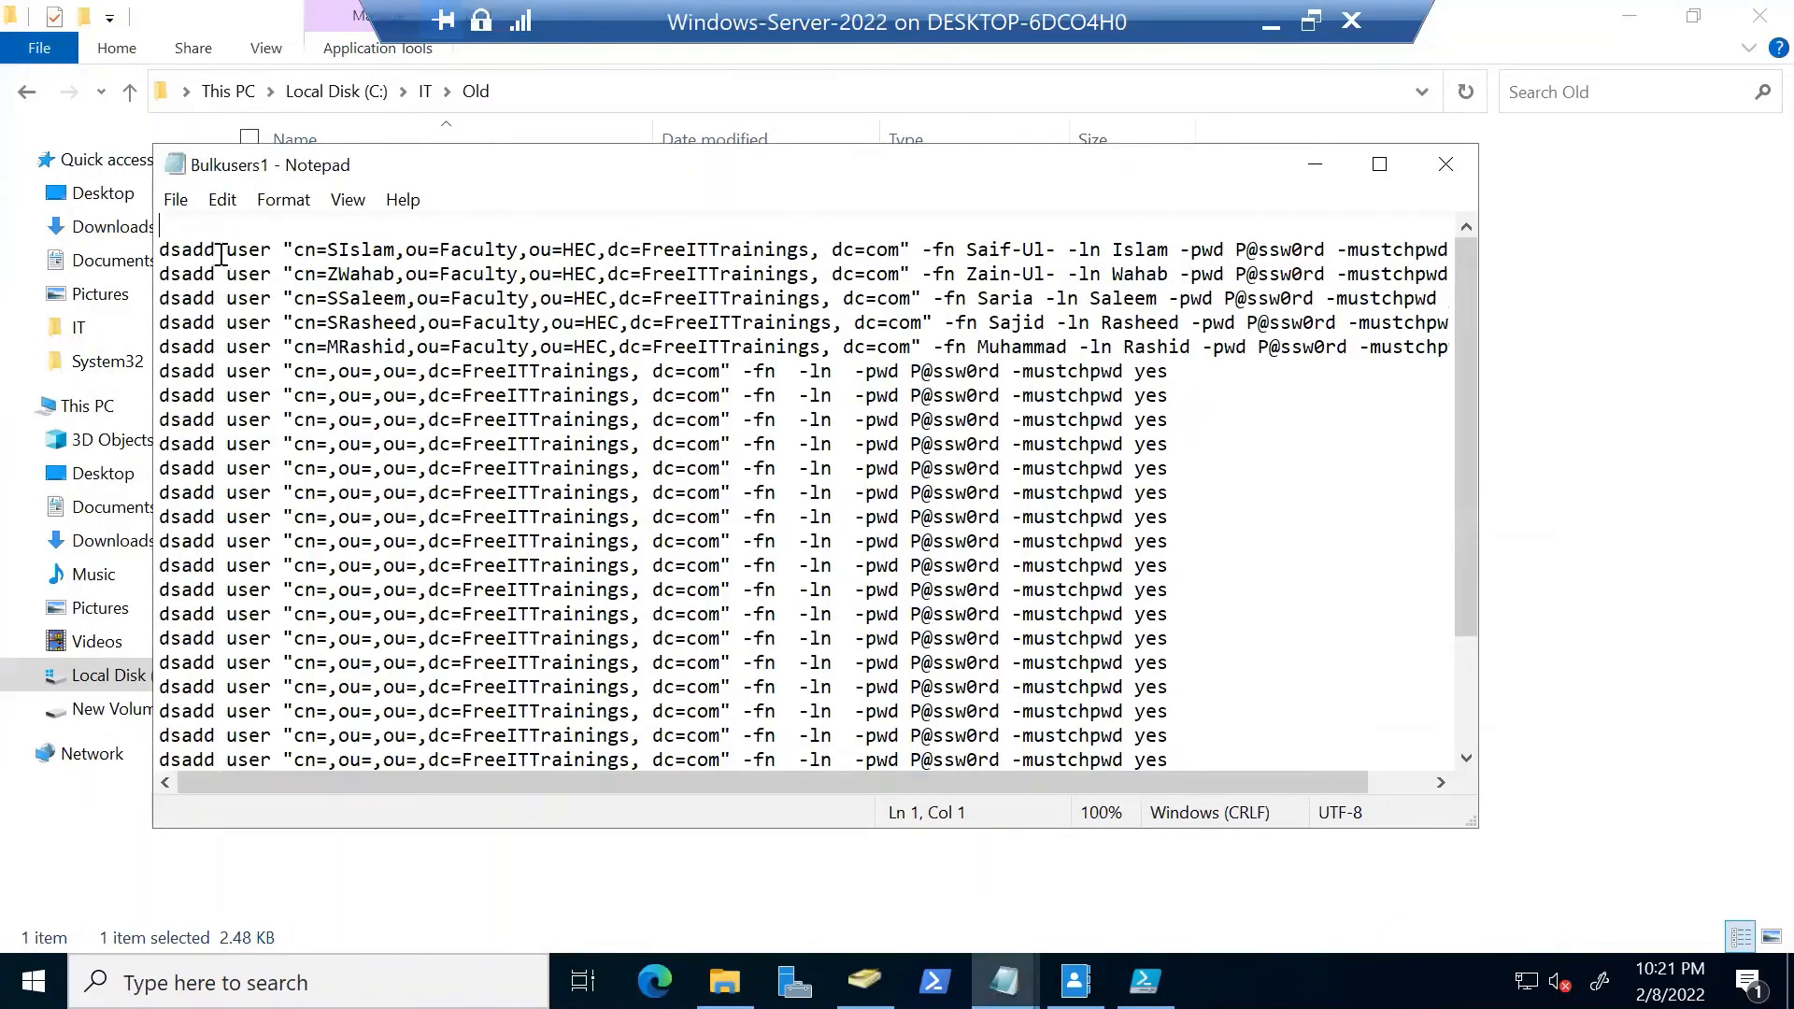
drag(219, 254, 327, 250)
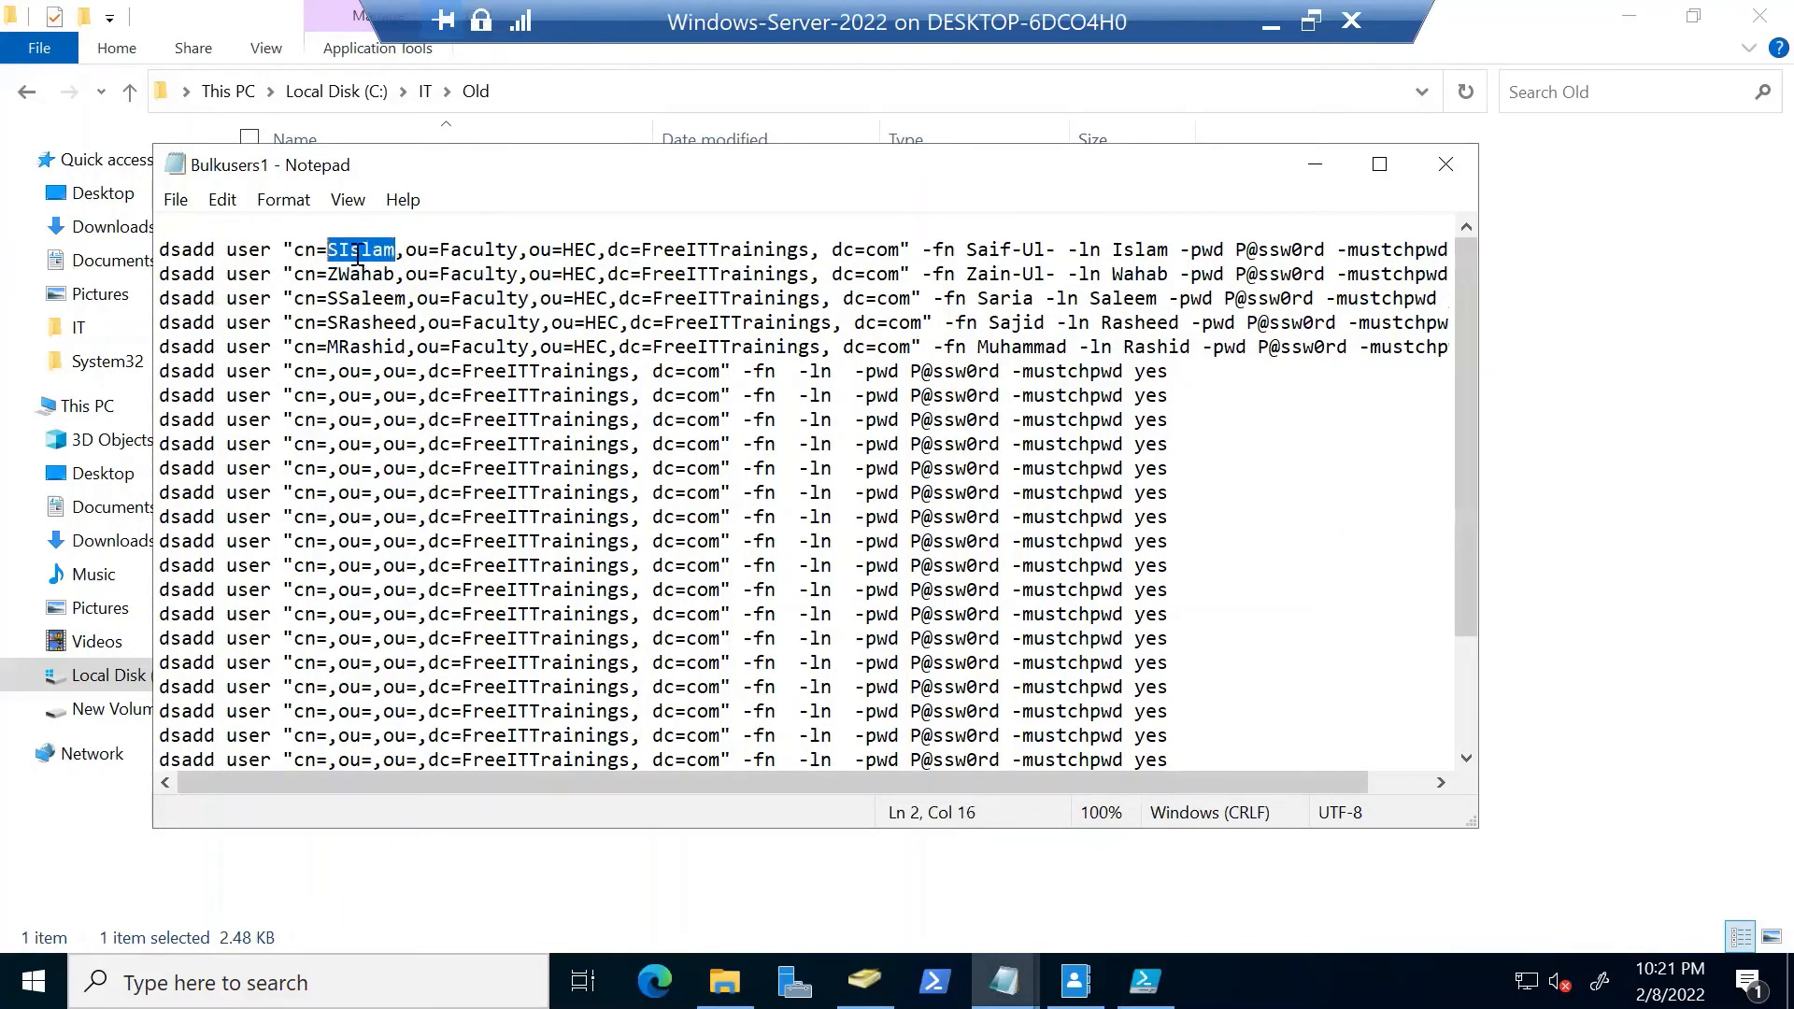
drag(440, 250, 892, 252)
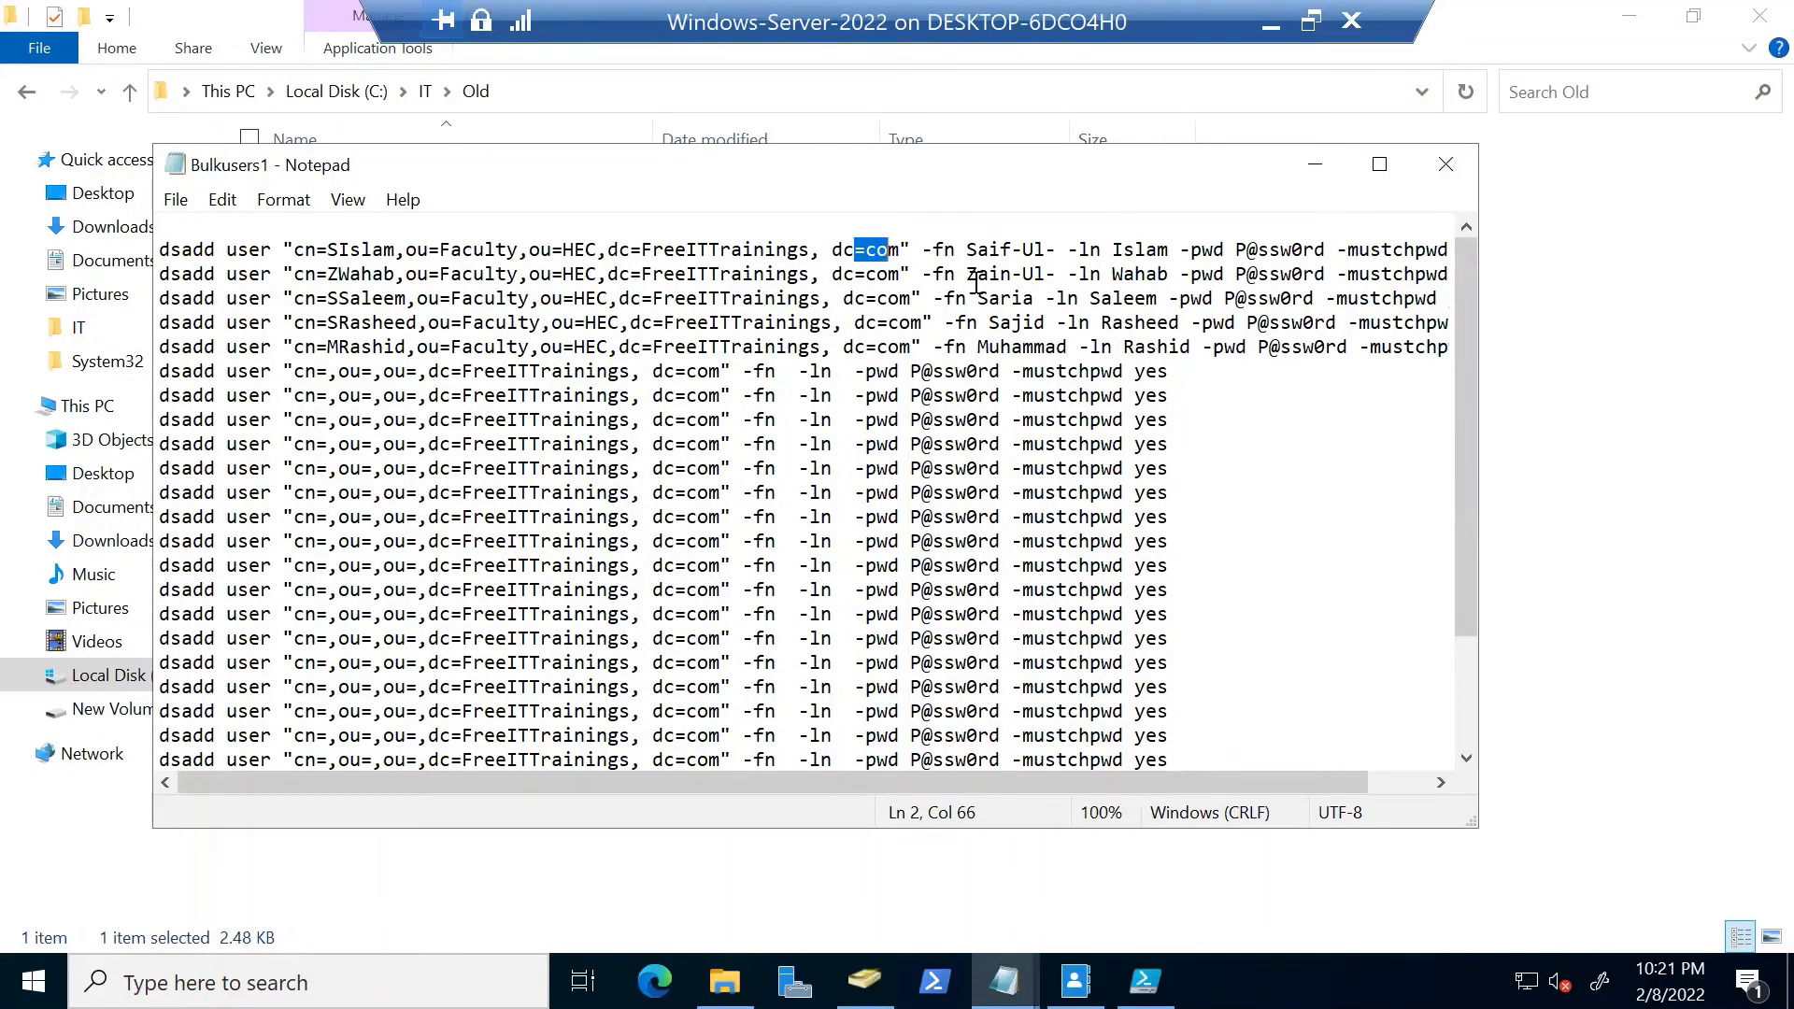
click(1379, 165)
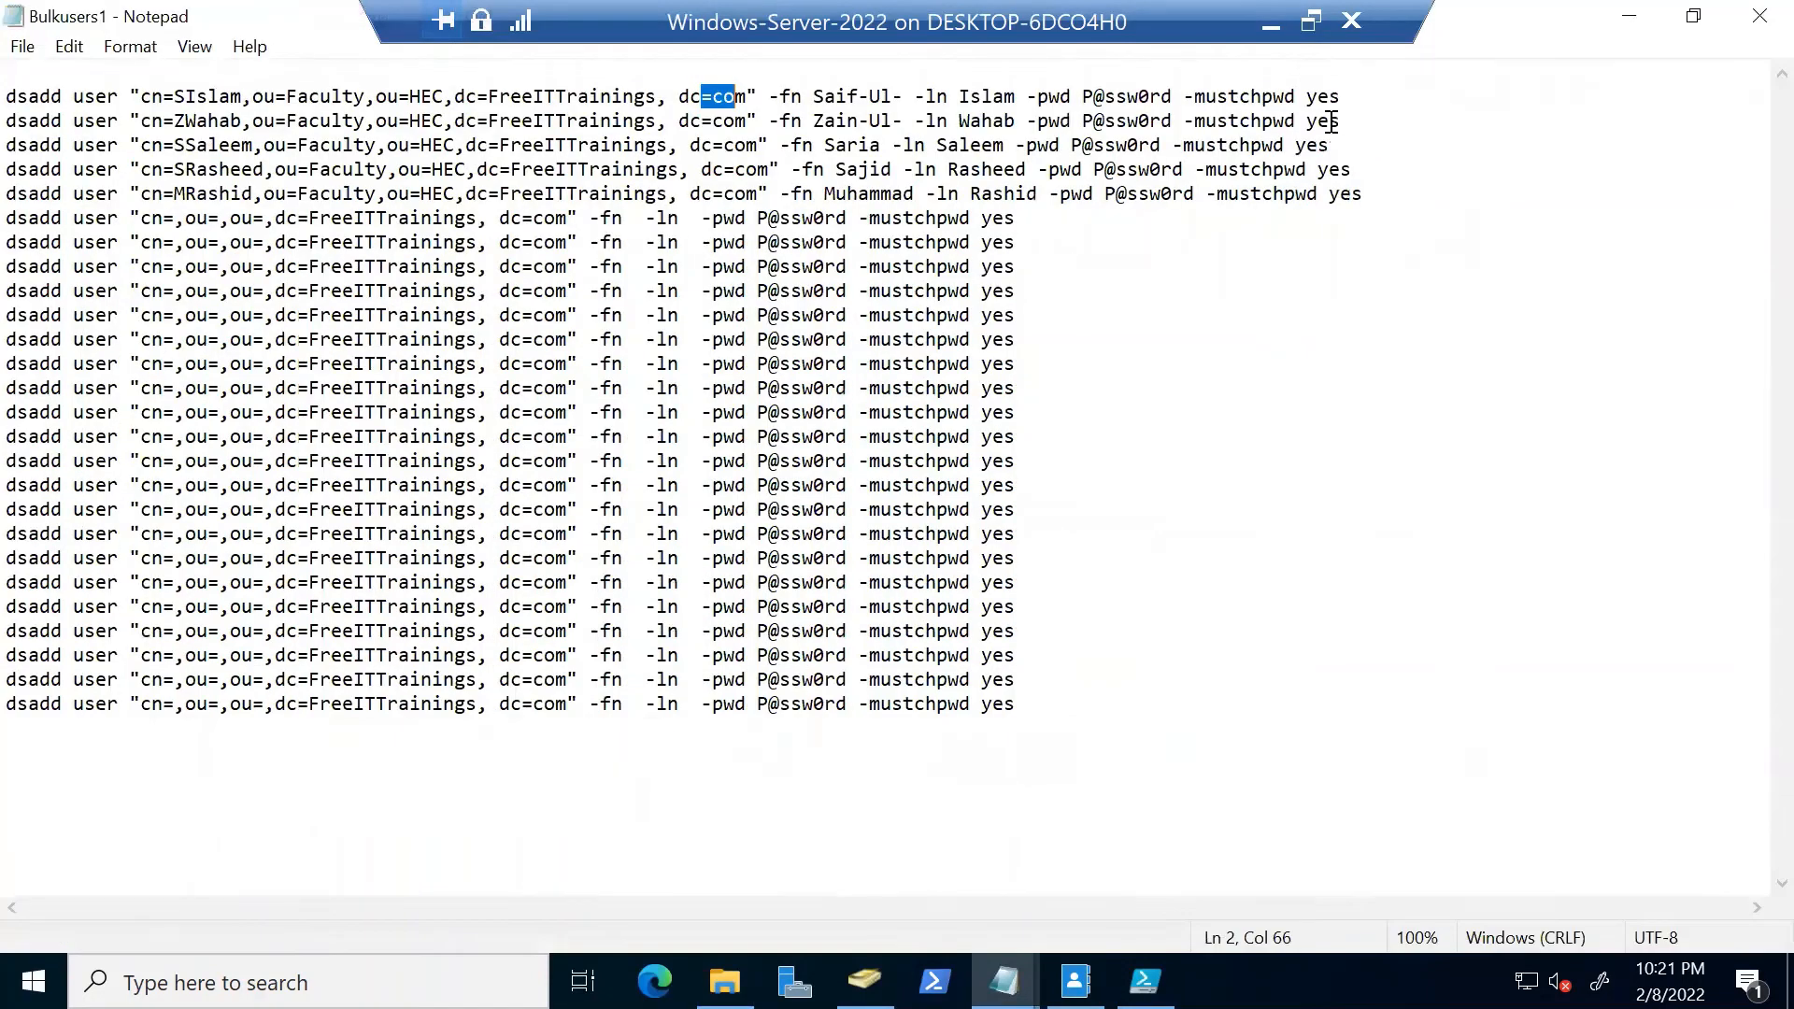
click(1753, 21)
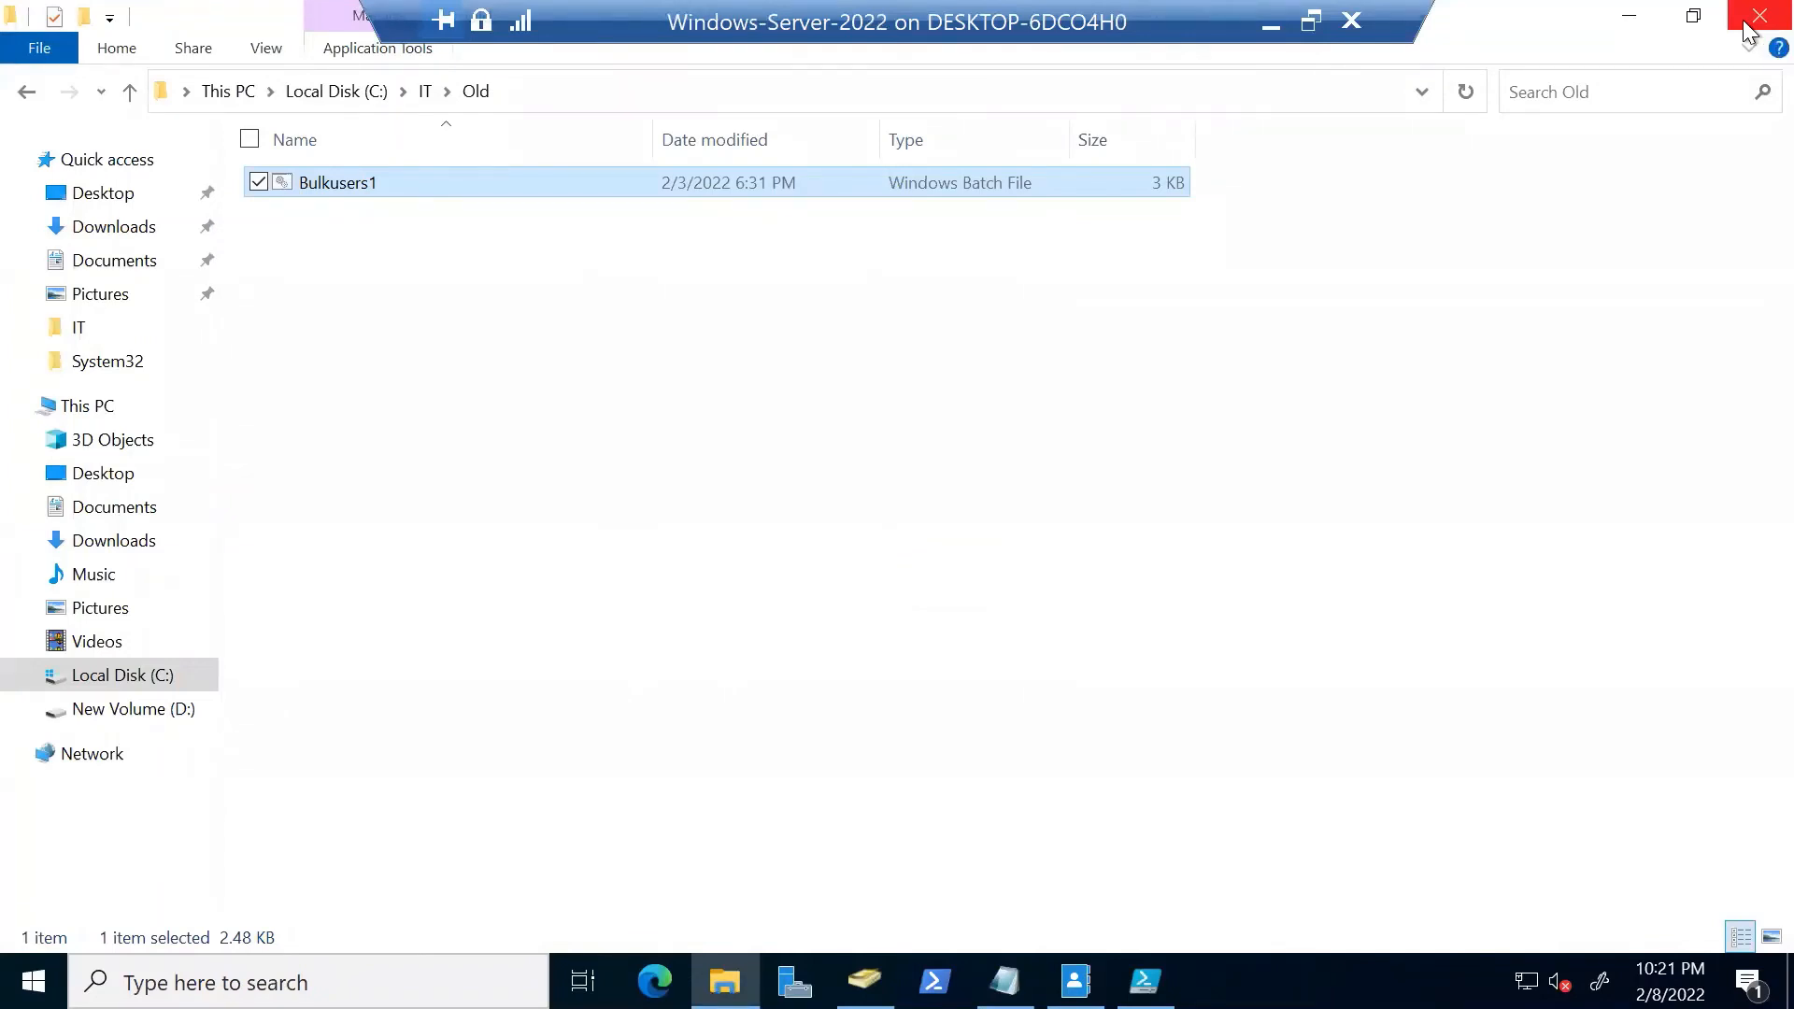
Close the server's Explorer and ADUC windows and reopen Bulkusers.xls in Excel
click(1757, 17)
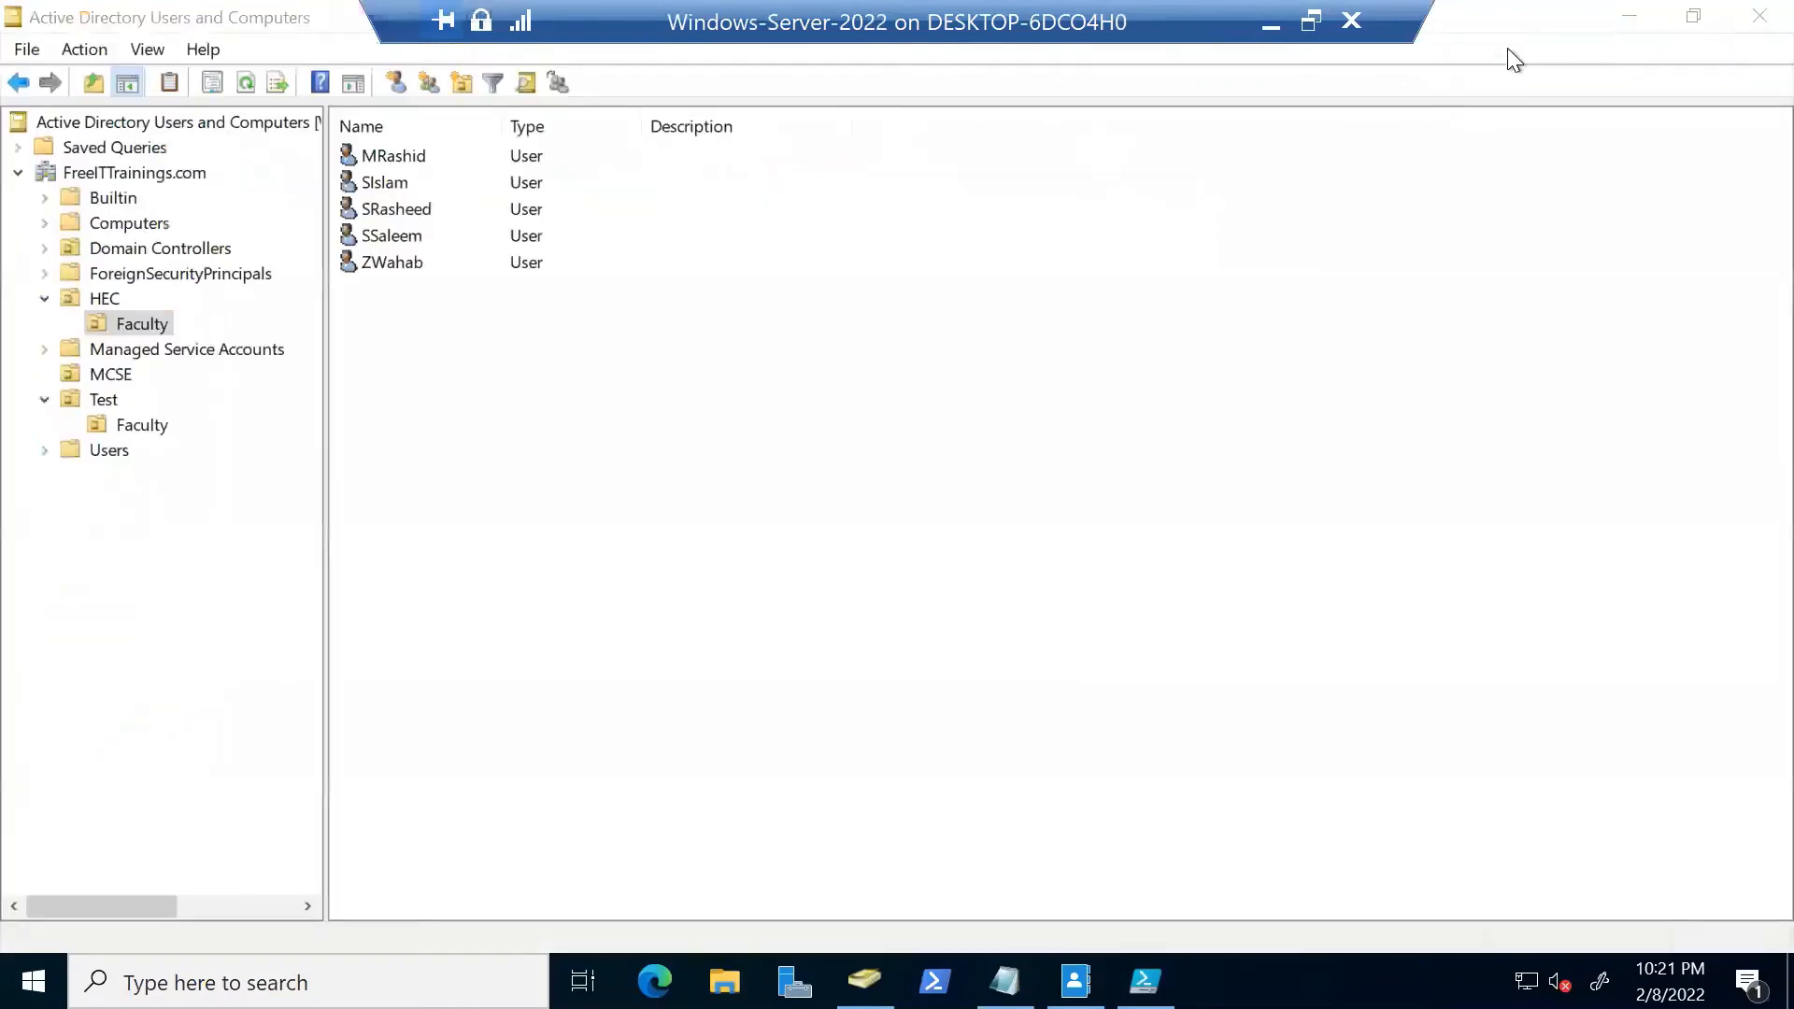
click(1750, 28)
click(1310, 20)
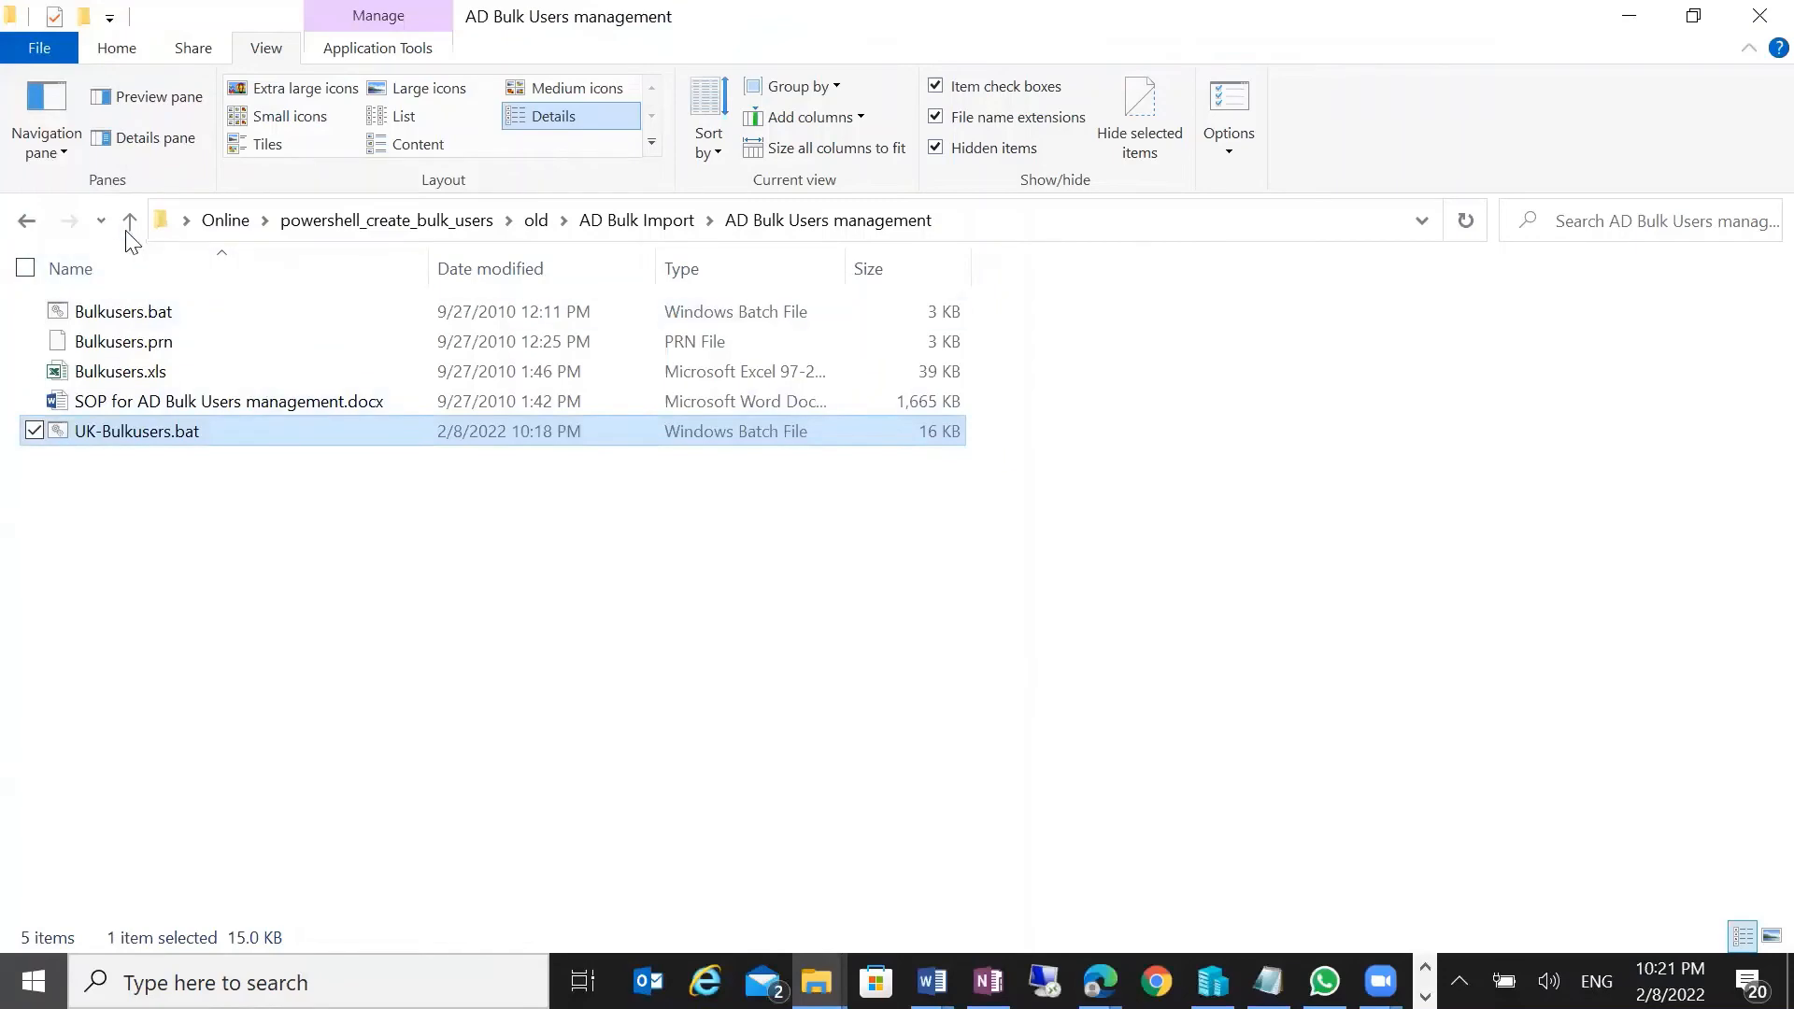
double_click(196, 342)
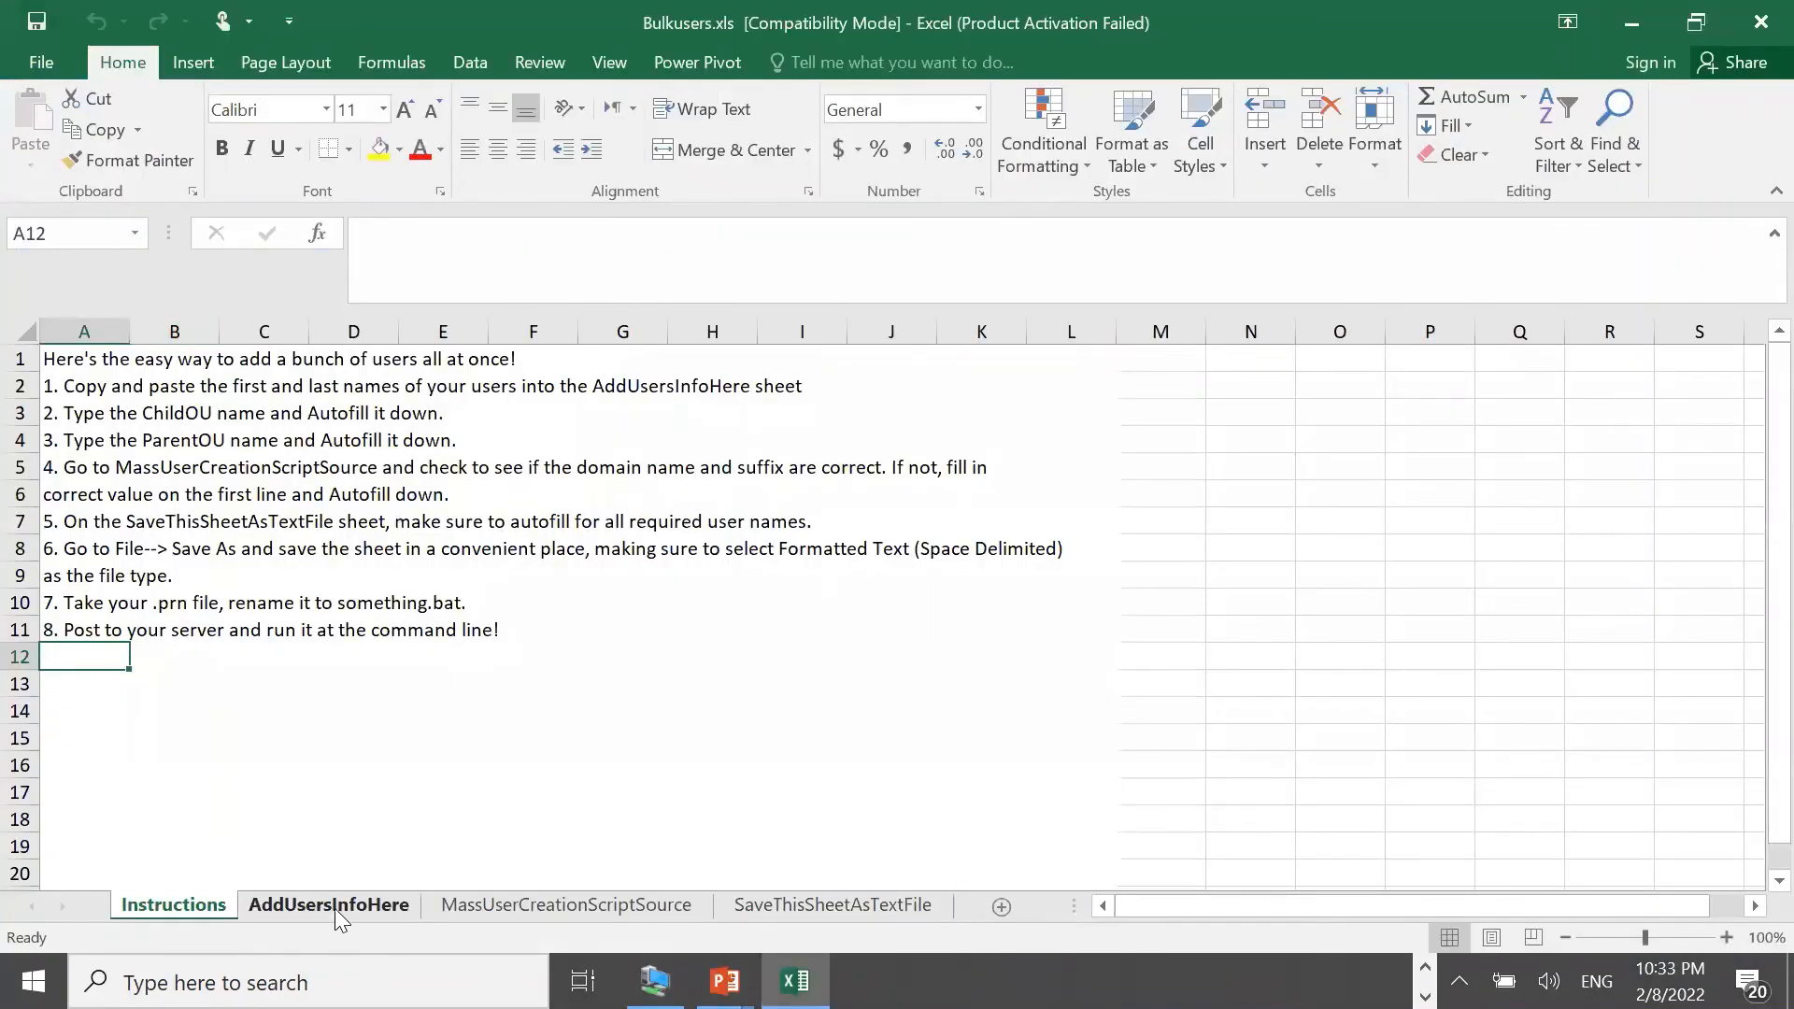
click(1201, 774)
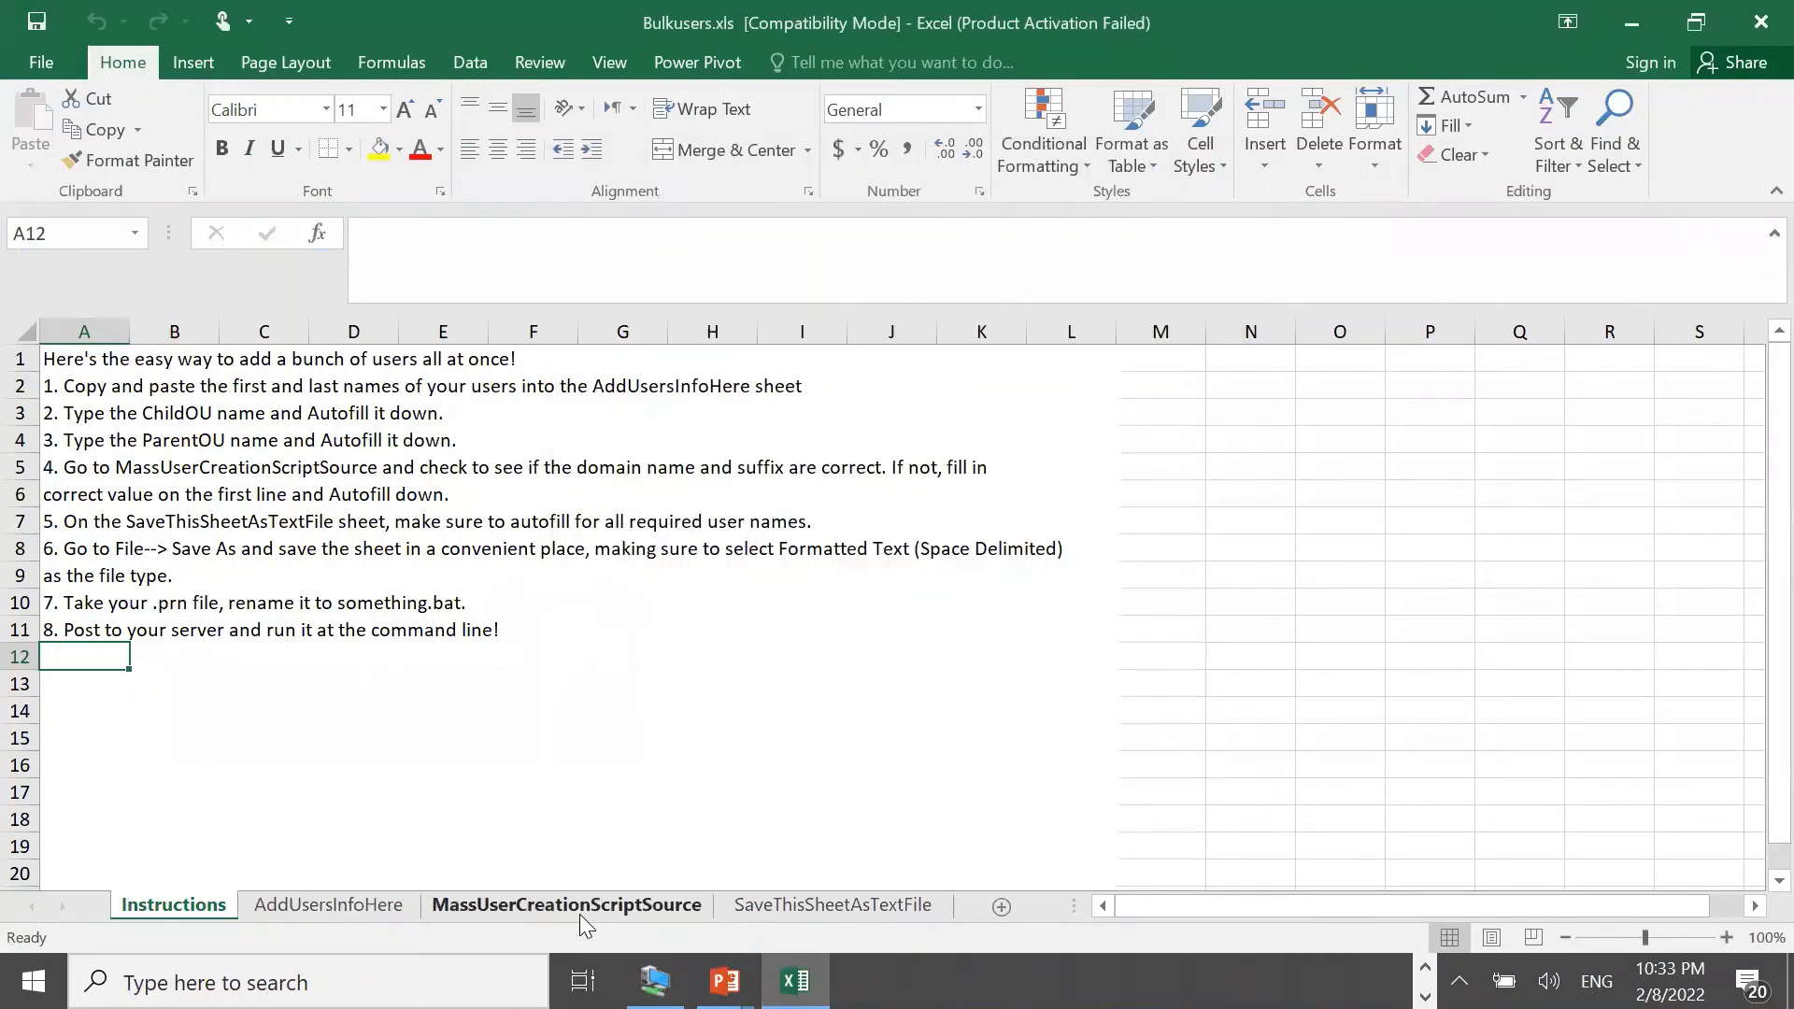
Browse the Instructions, AddUsersInfoHere, MassUserCreationScriptSource and SaveThisSheetAsTextFile sheets
click(579, 914)
click(332, 908)
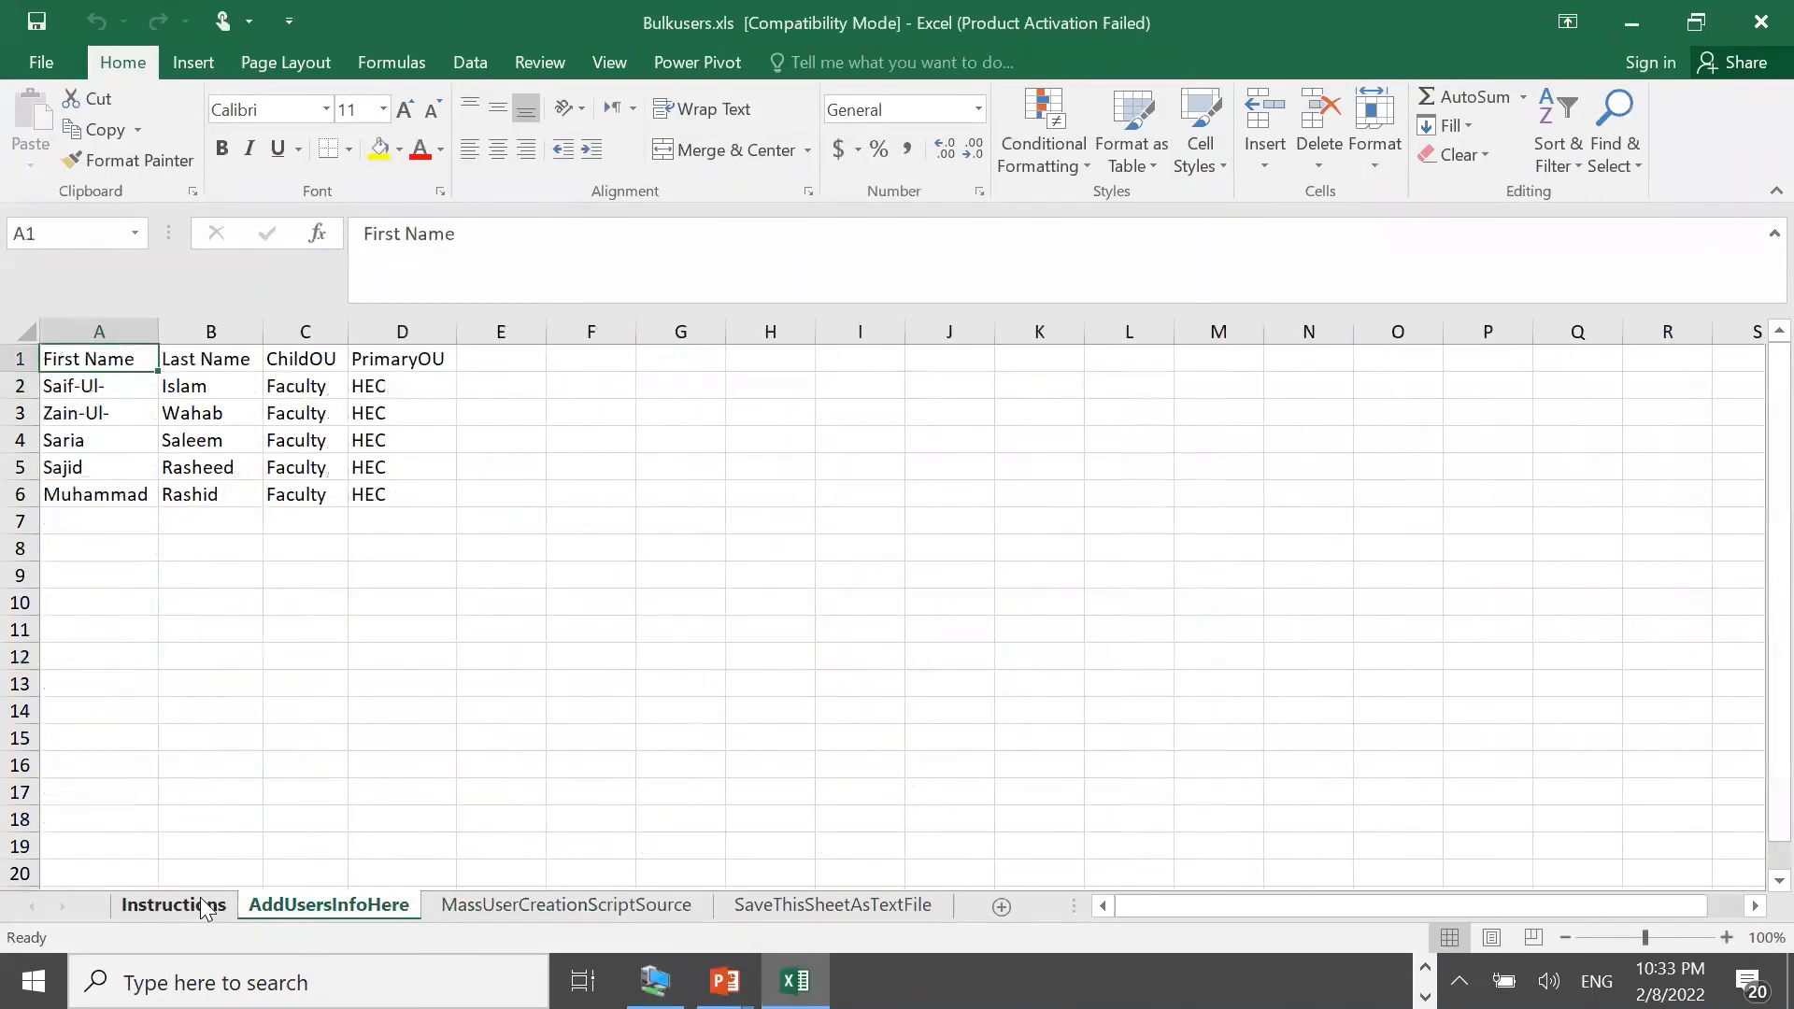
click(204, 908)
click(280, 908)
click(579, 909)
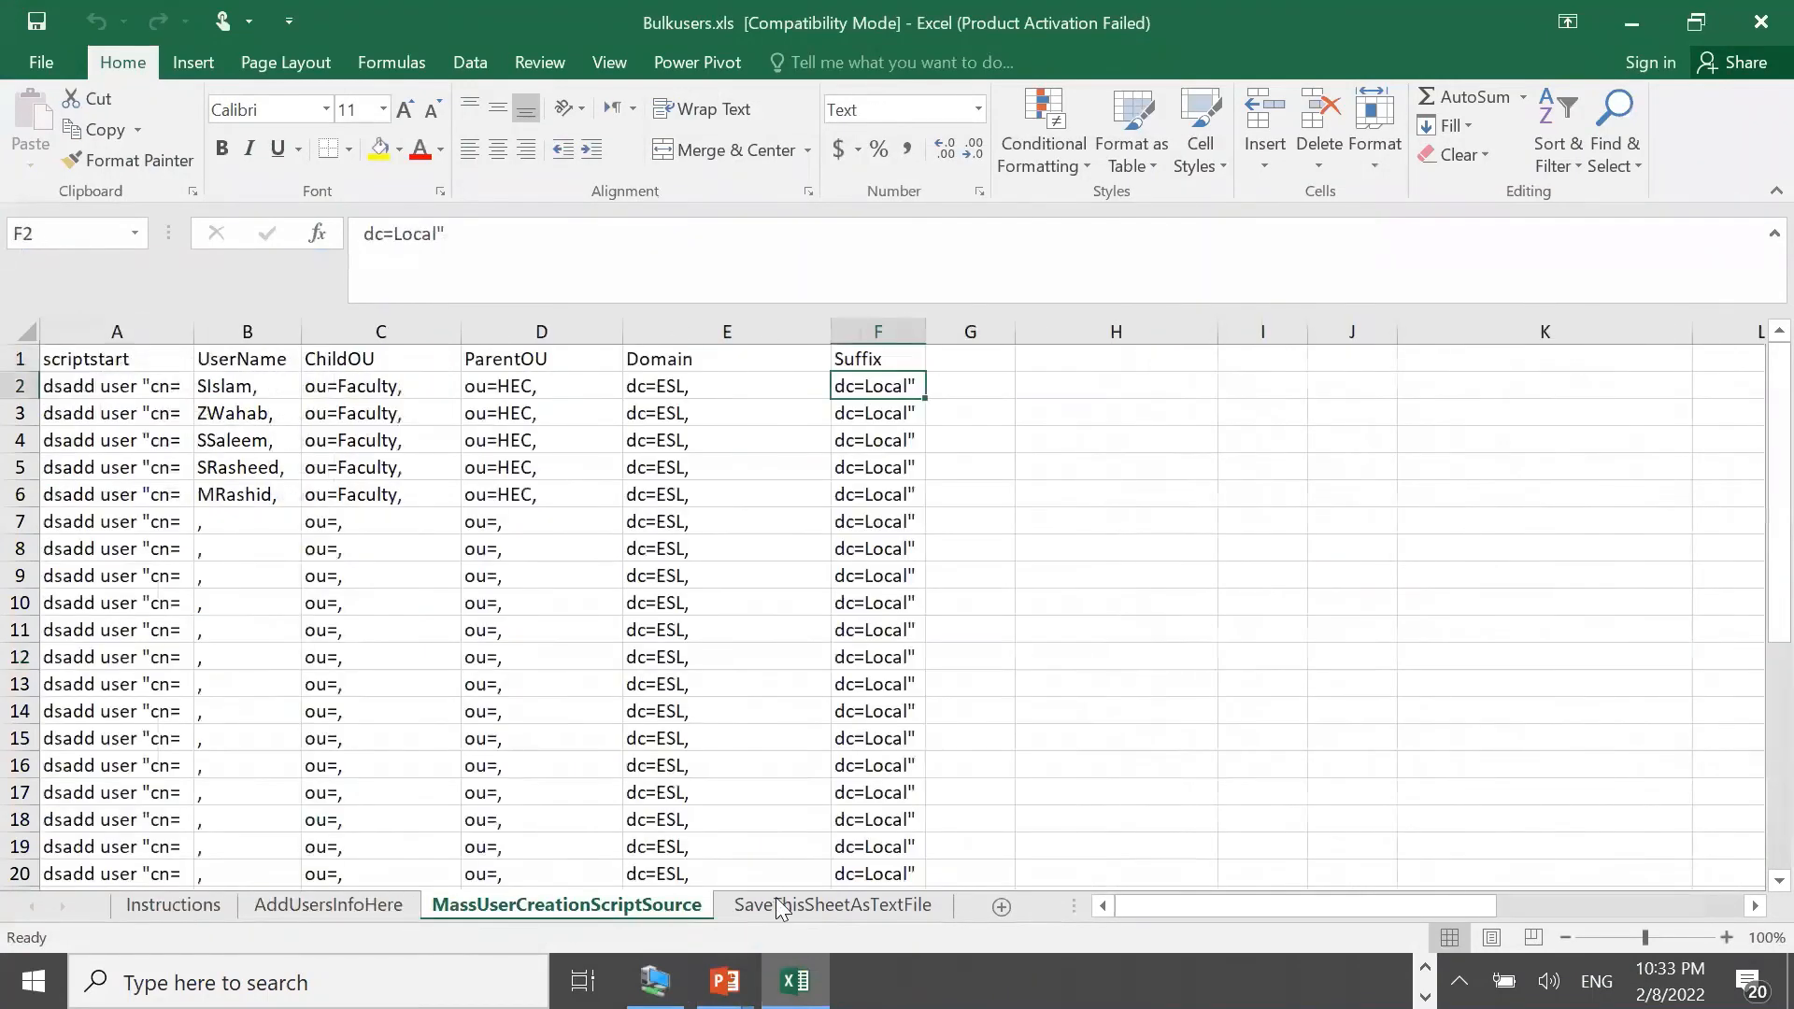
click(781, 907)
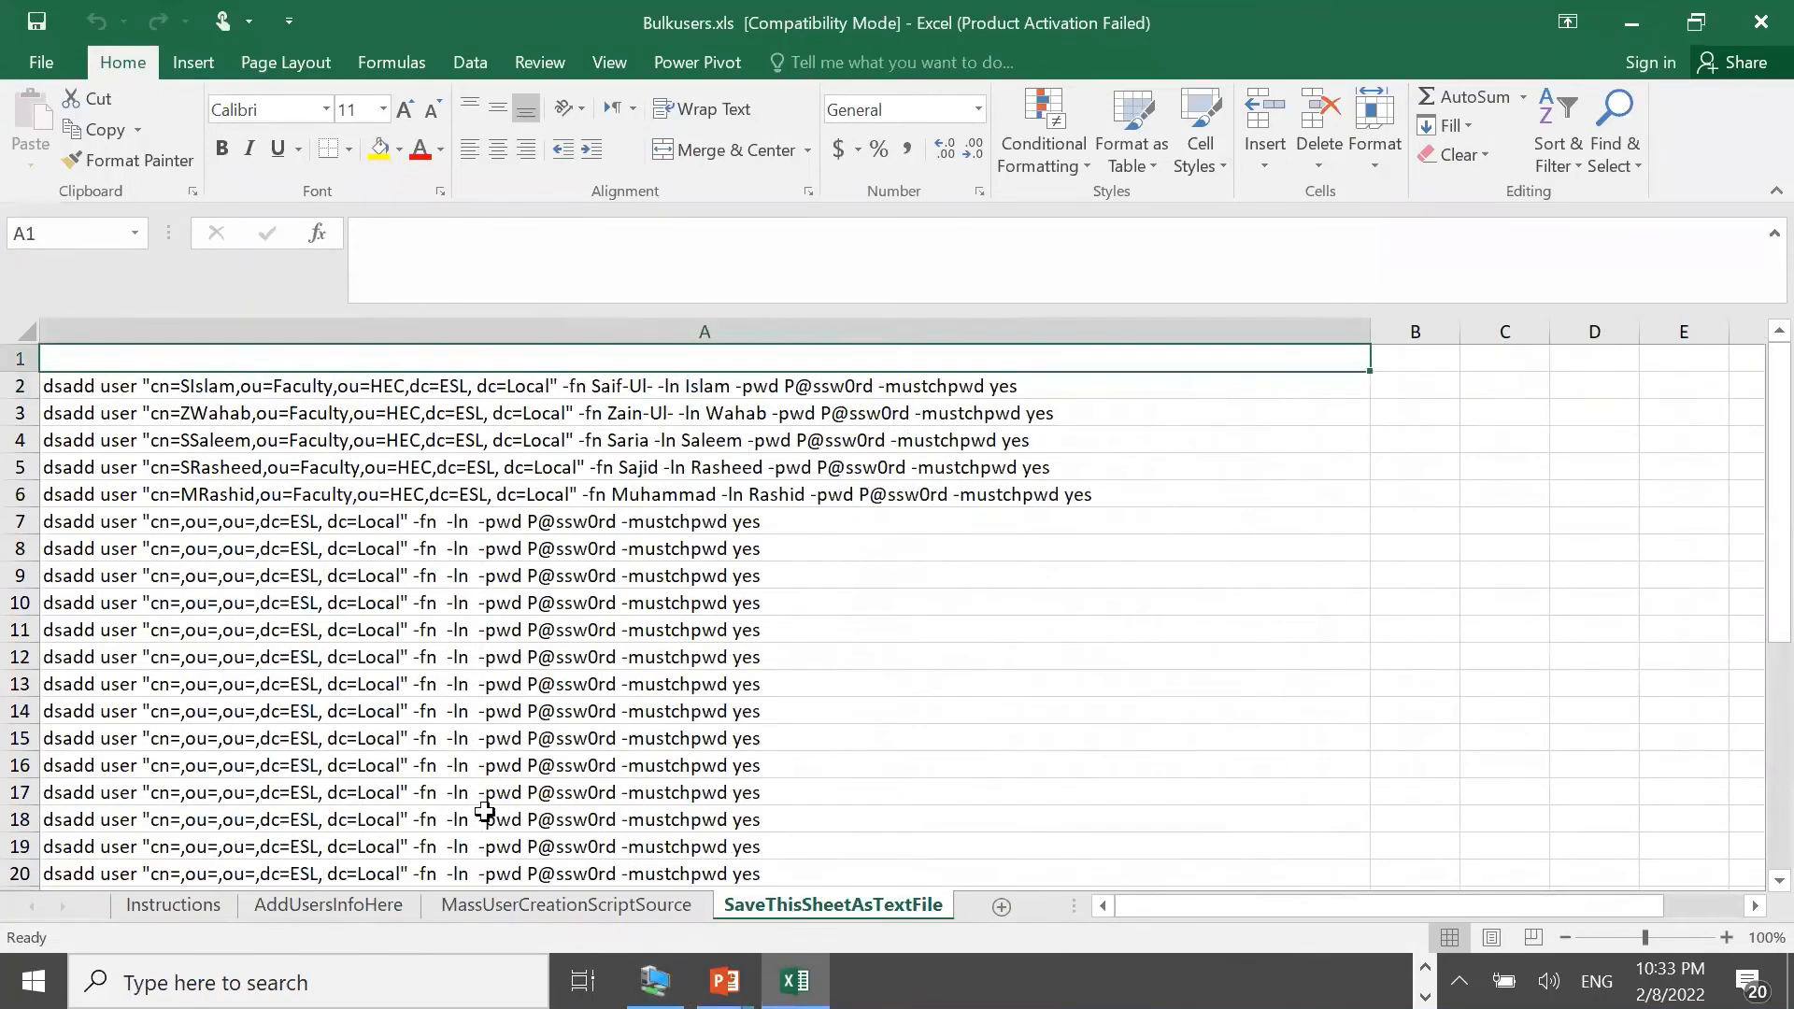
click(489, 907)
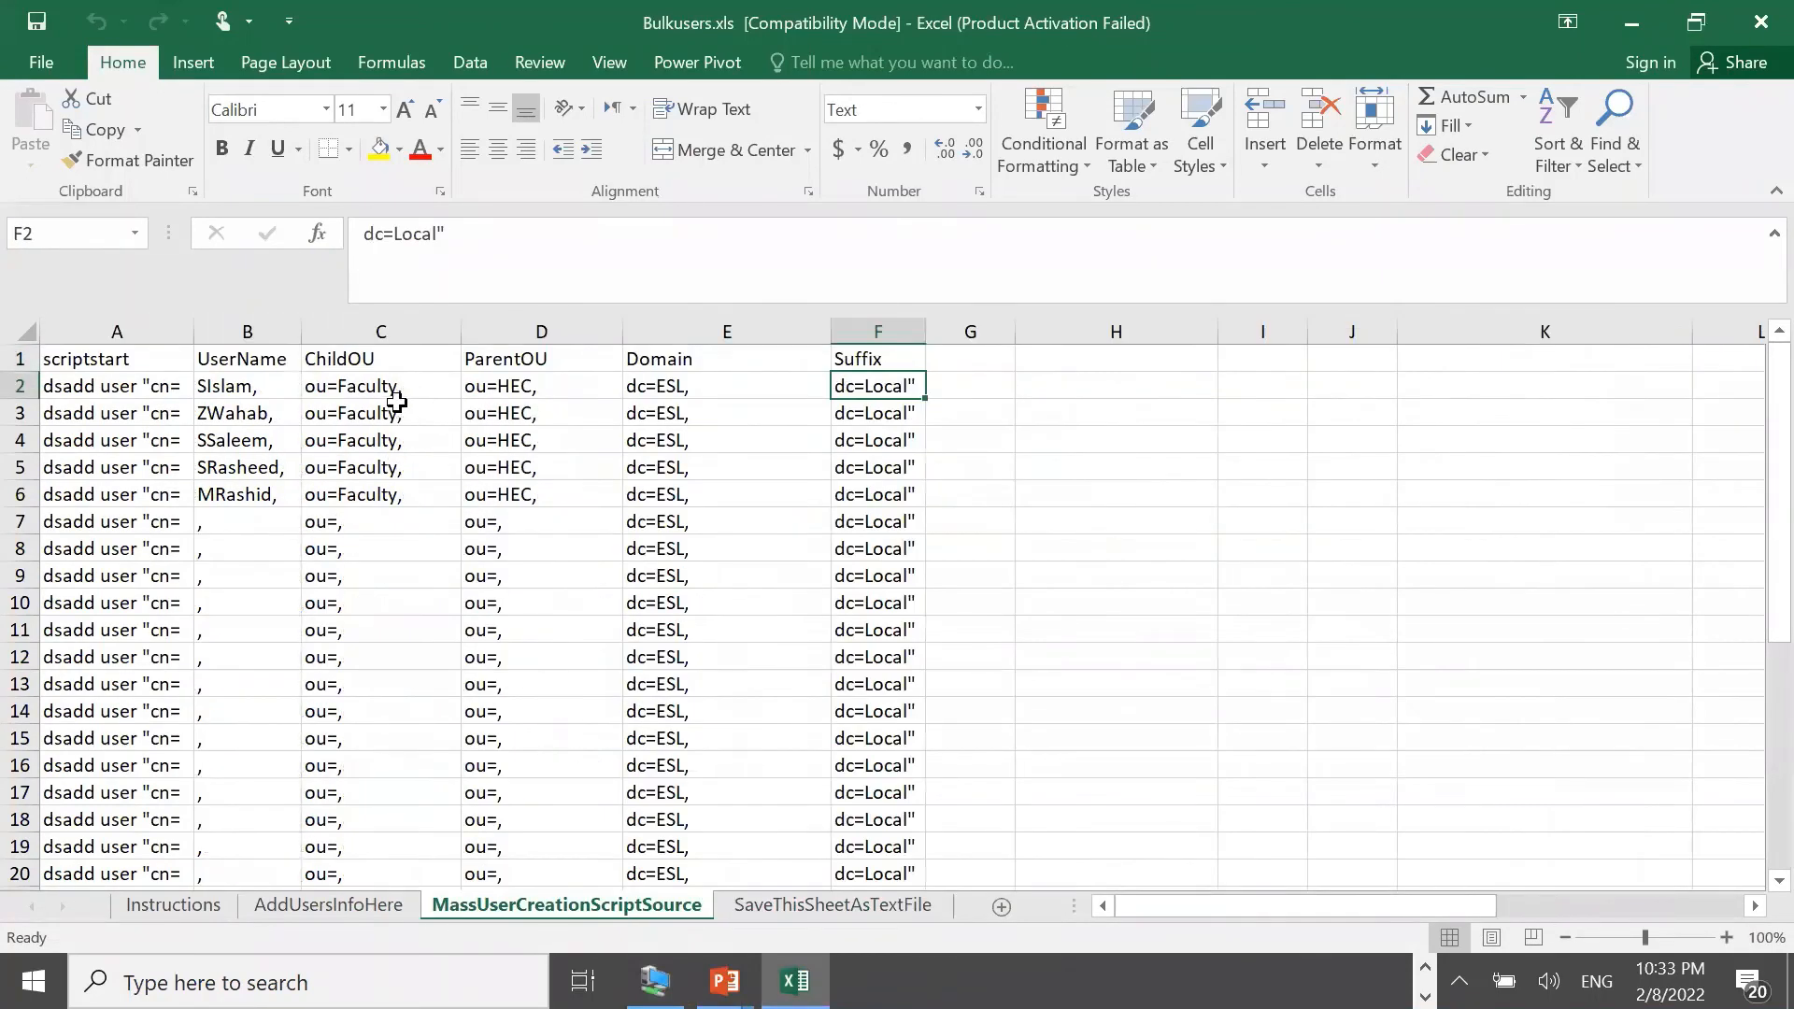
Inspect the UserName and ChildOU formulas in B2 and C2, then select C2 on AddUsersInfoHere
click(374, 385)
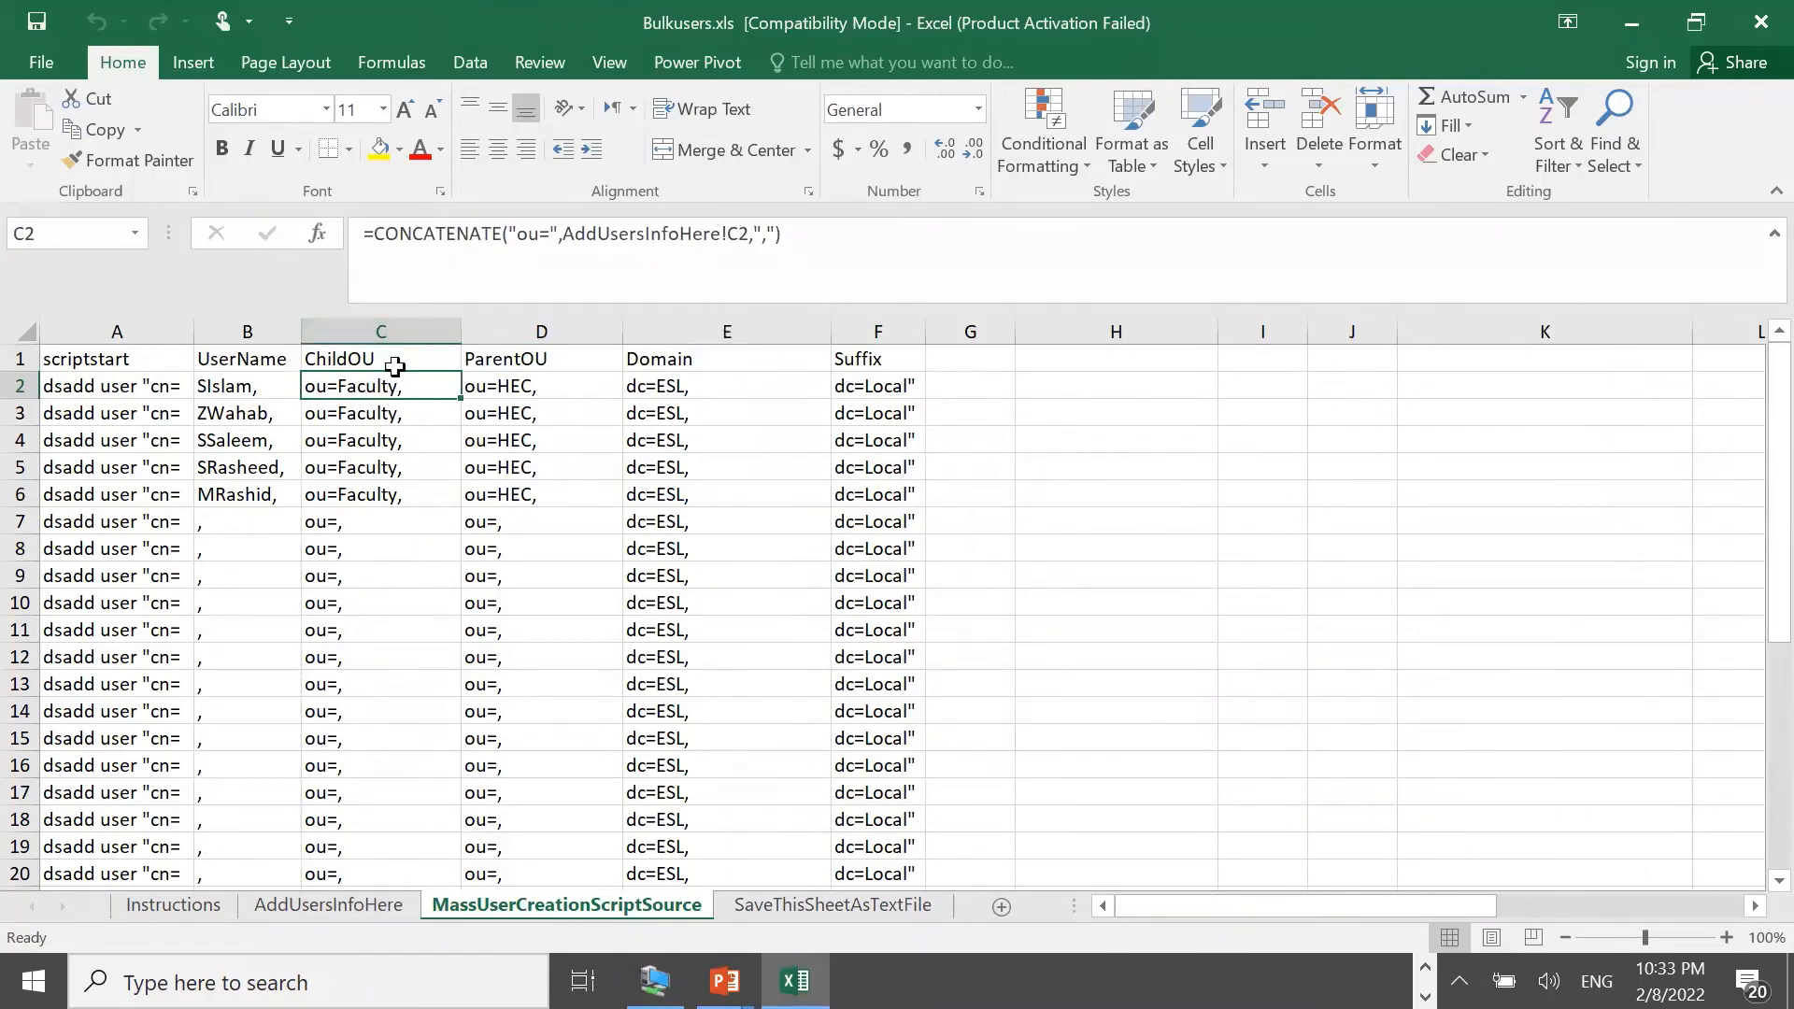
click(261, 390)
click(313, 388)
click(263, 882)
click(288, 904)
click(317, 391)
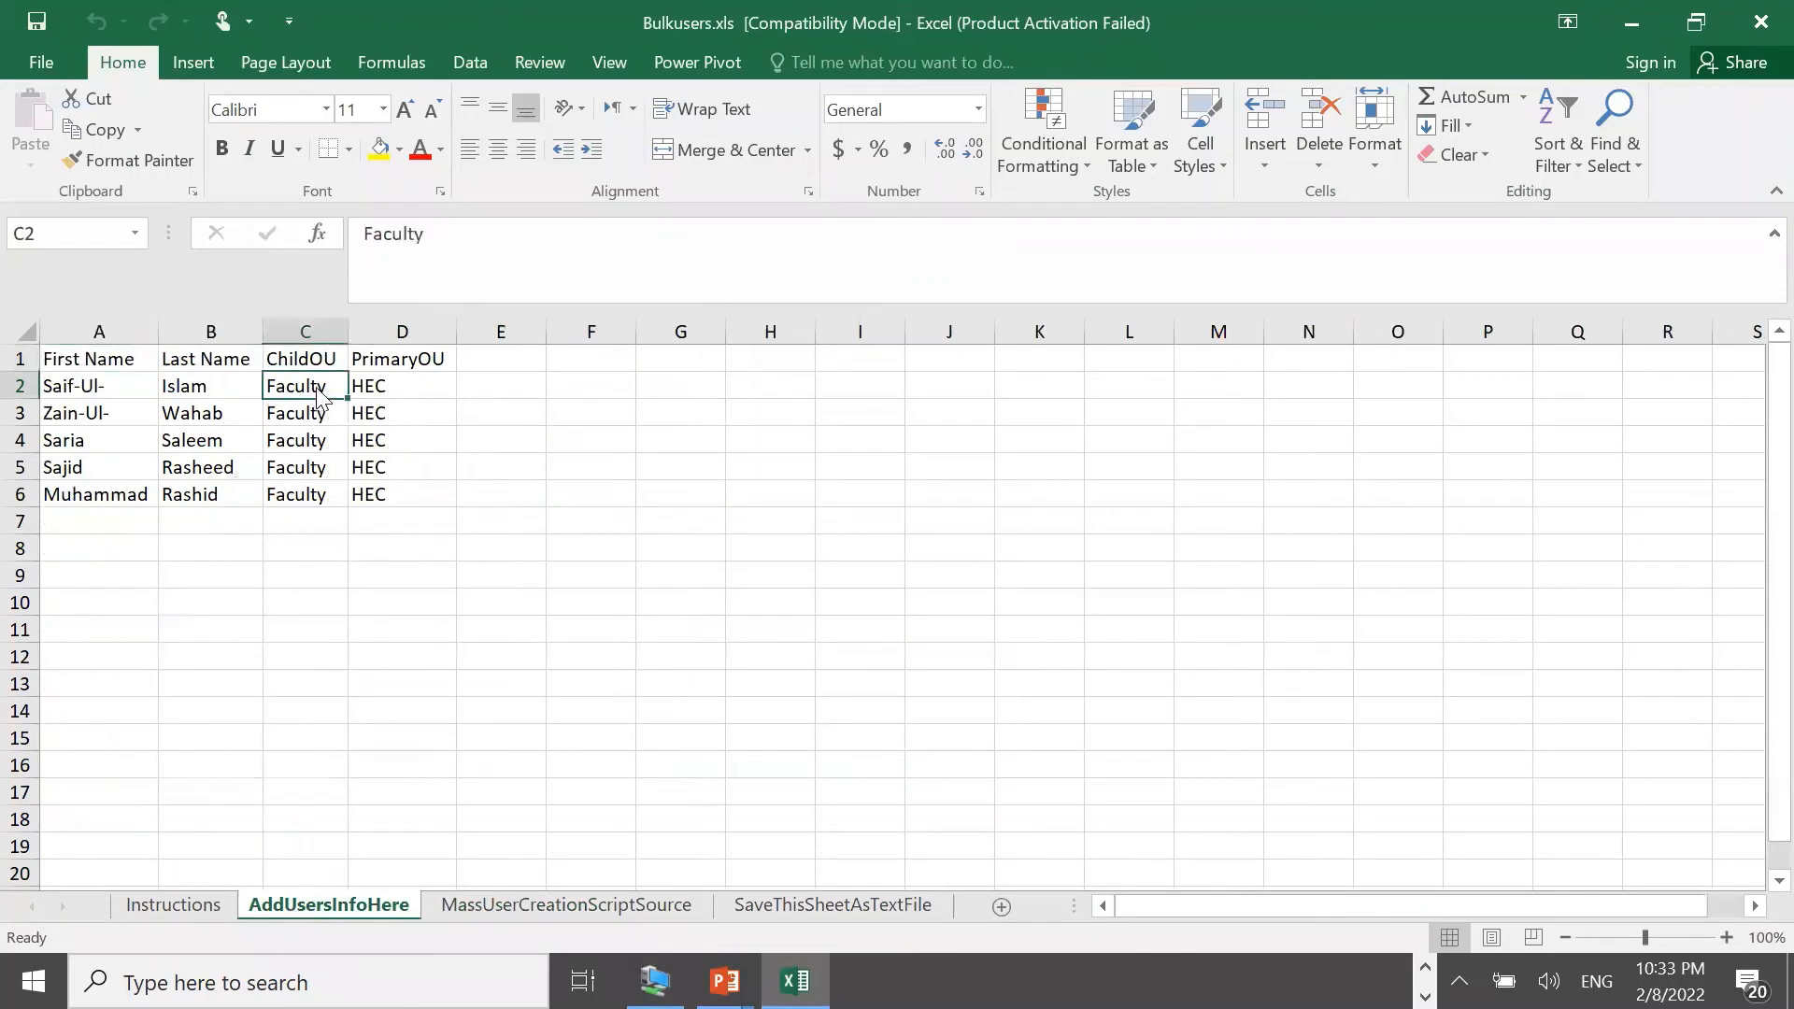
Enter Staff in C2 and Test in D2, then select both to copy down to row 6
drag(452, 240, 344, 237)
text(St)
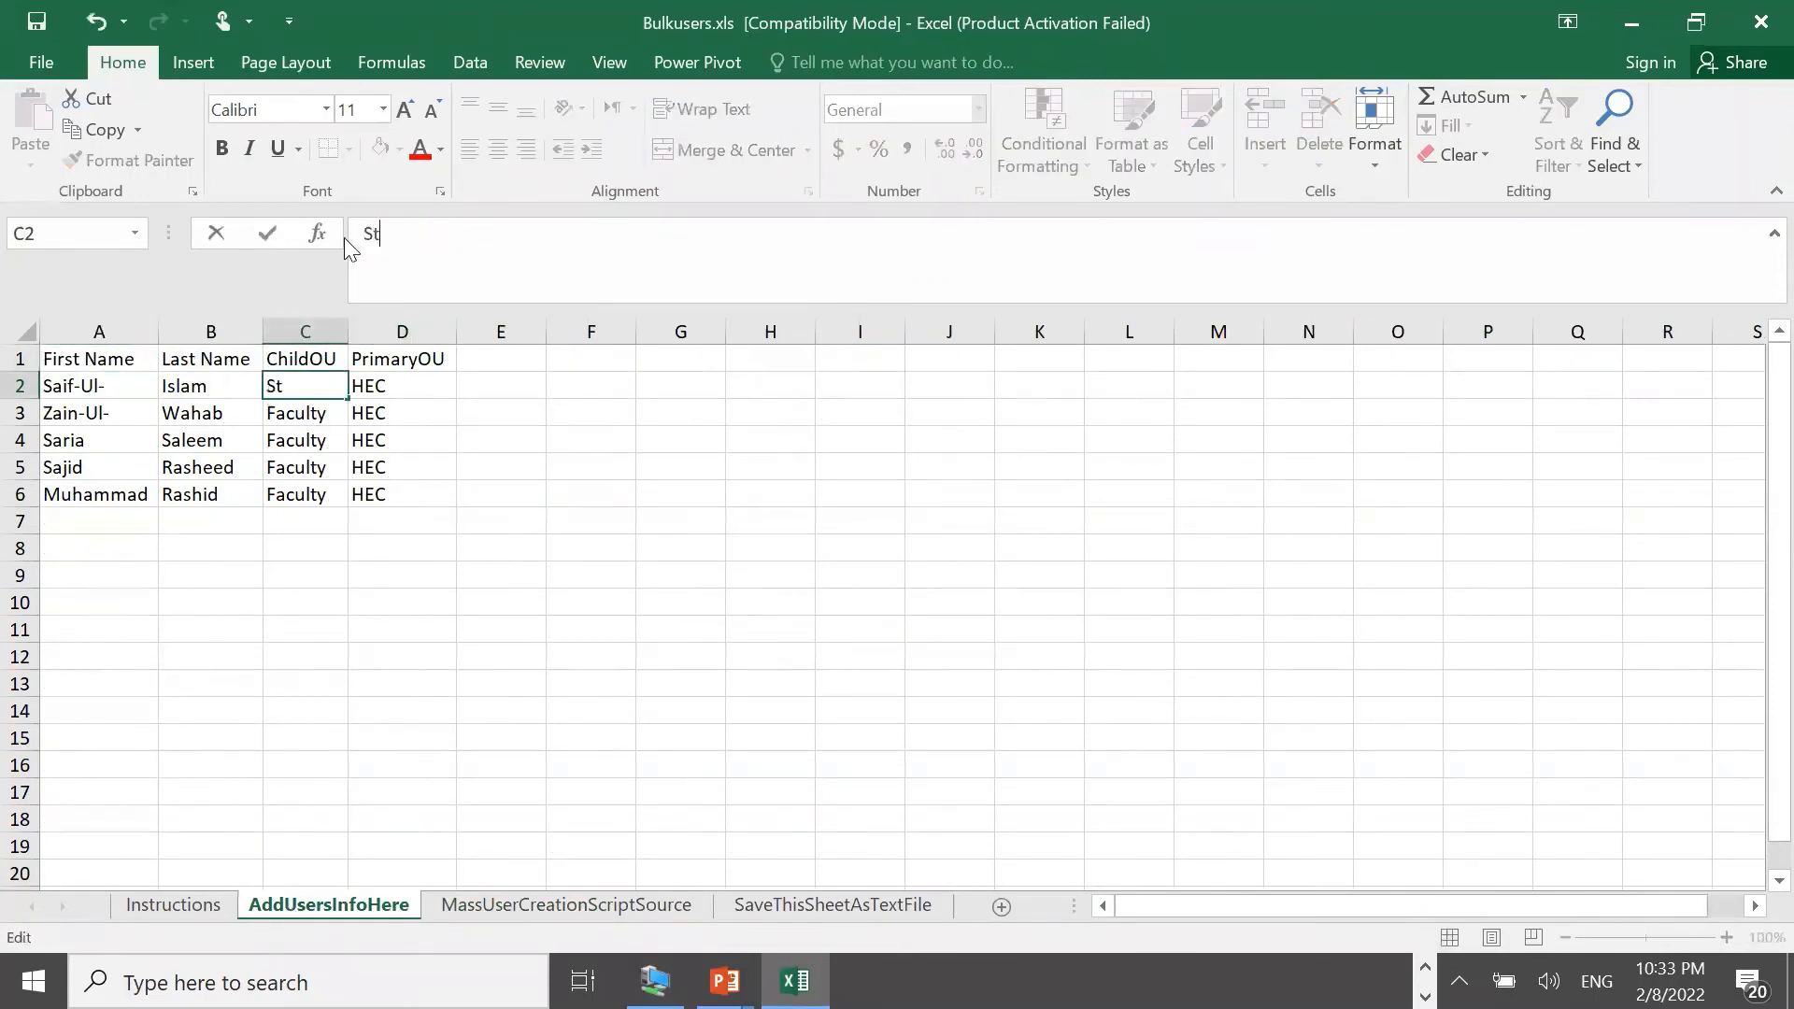
text(aff)
click(396, 386)
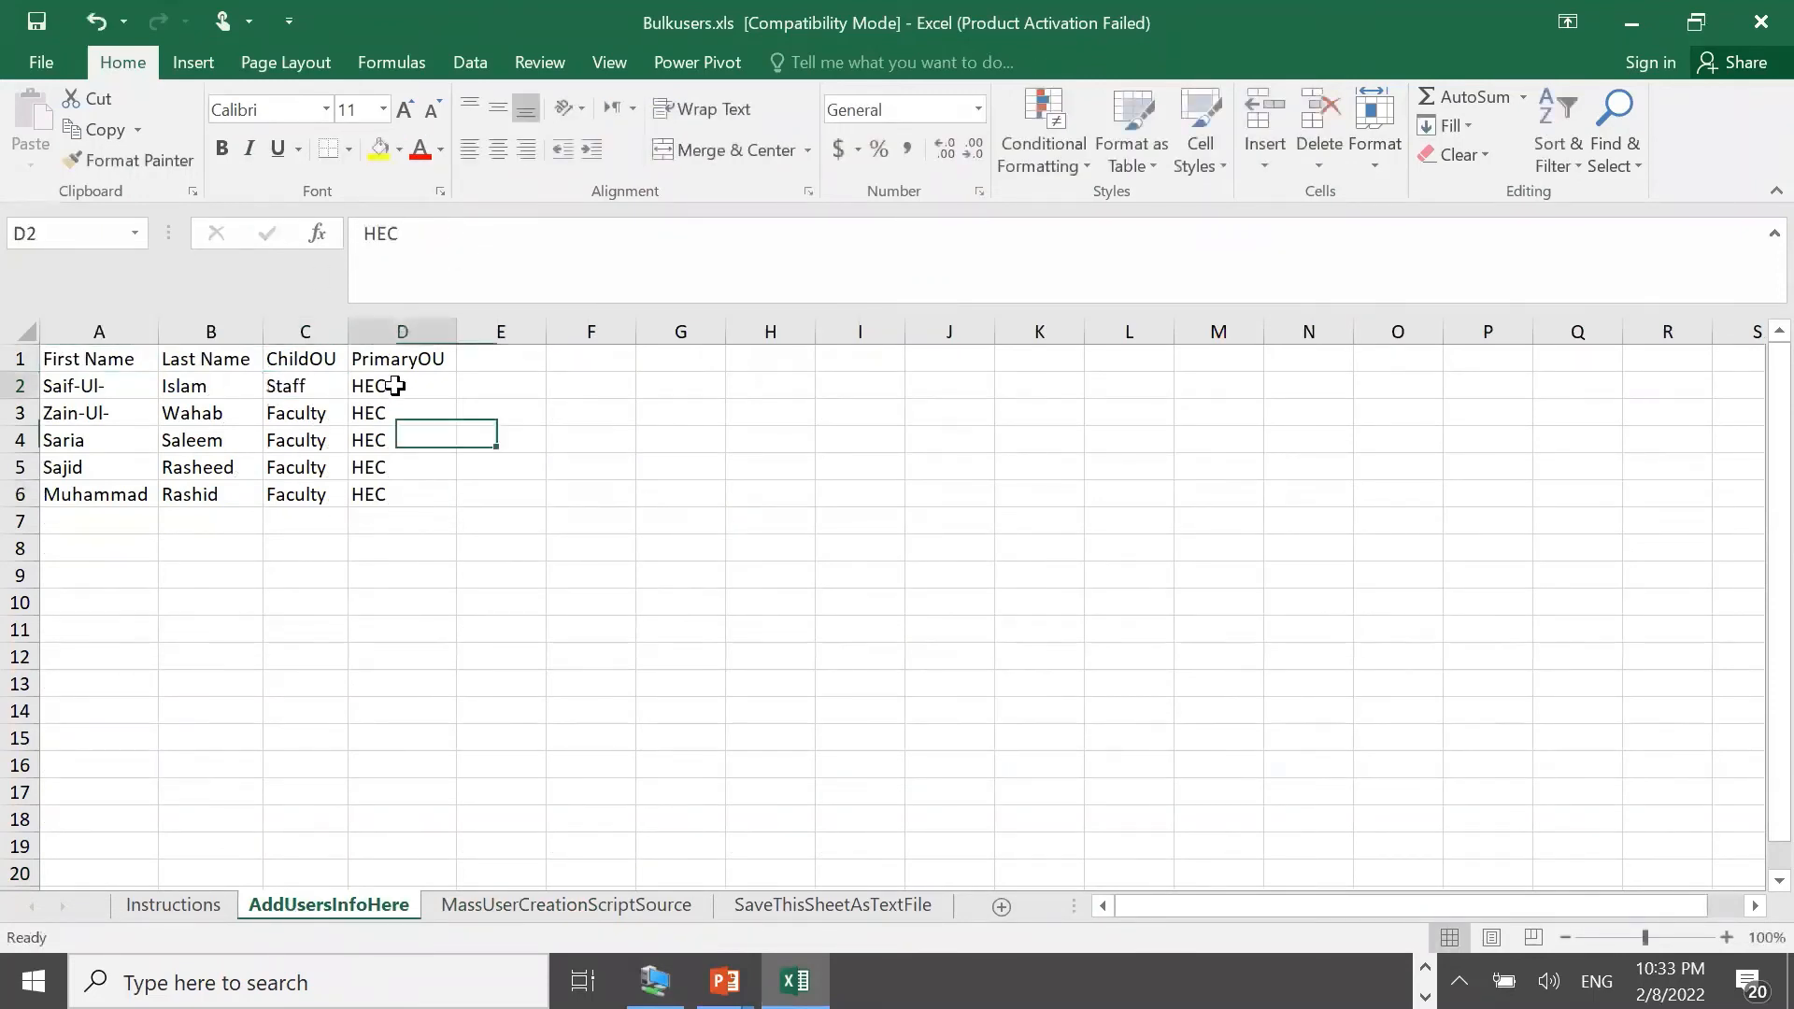
text(Test)
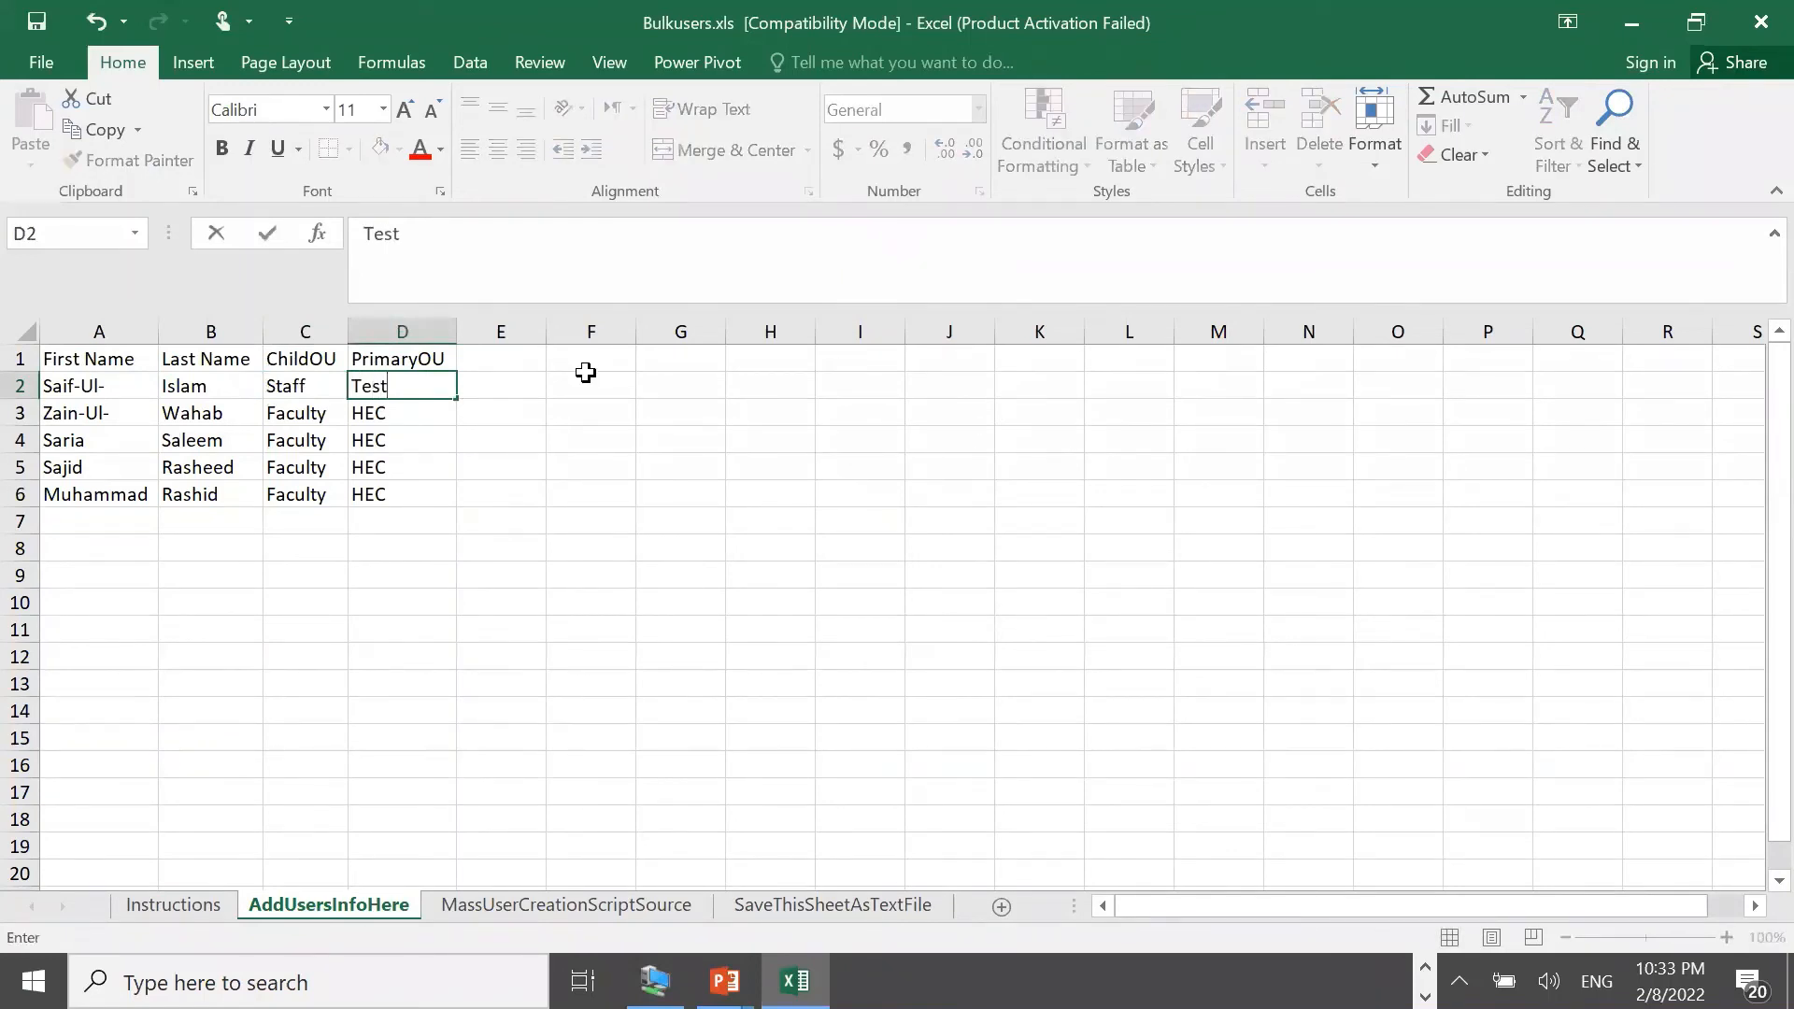
click(591, 519)
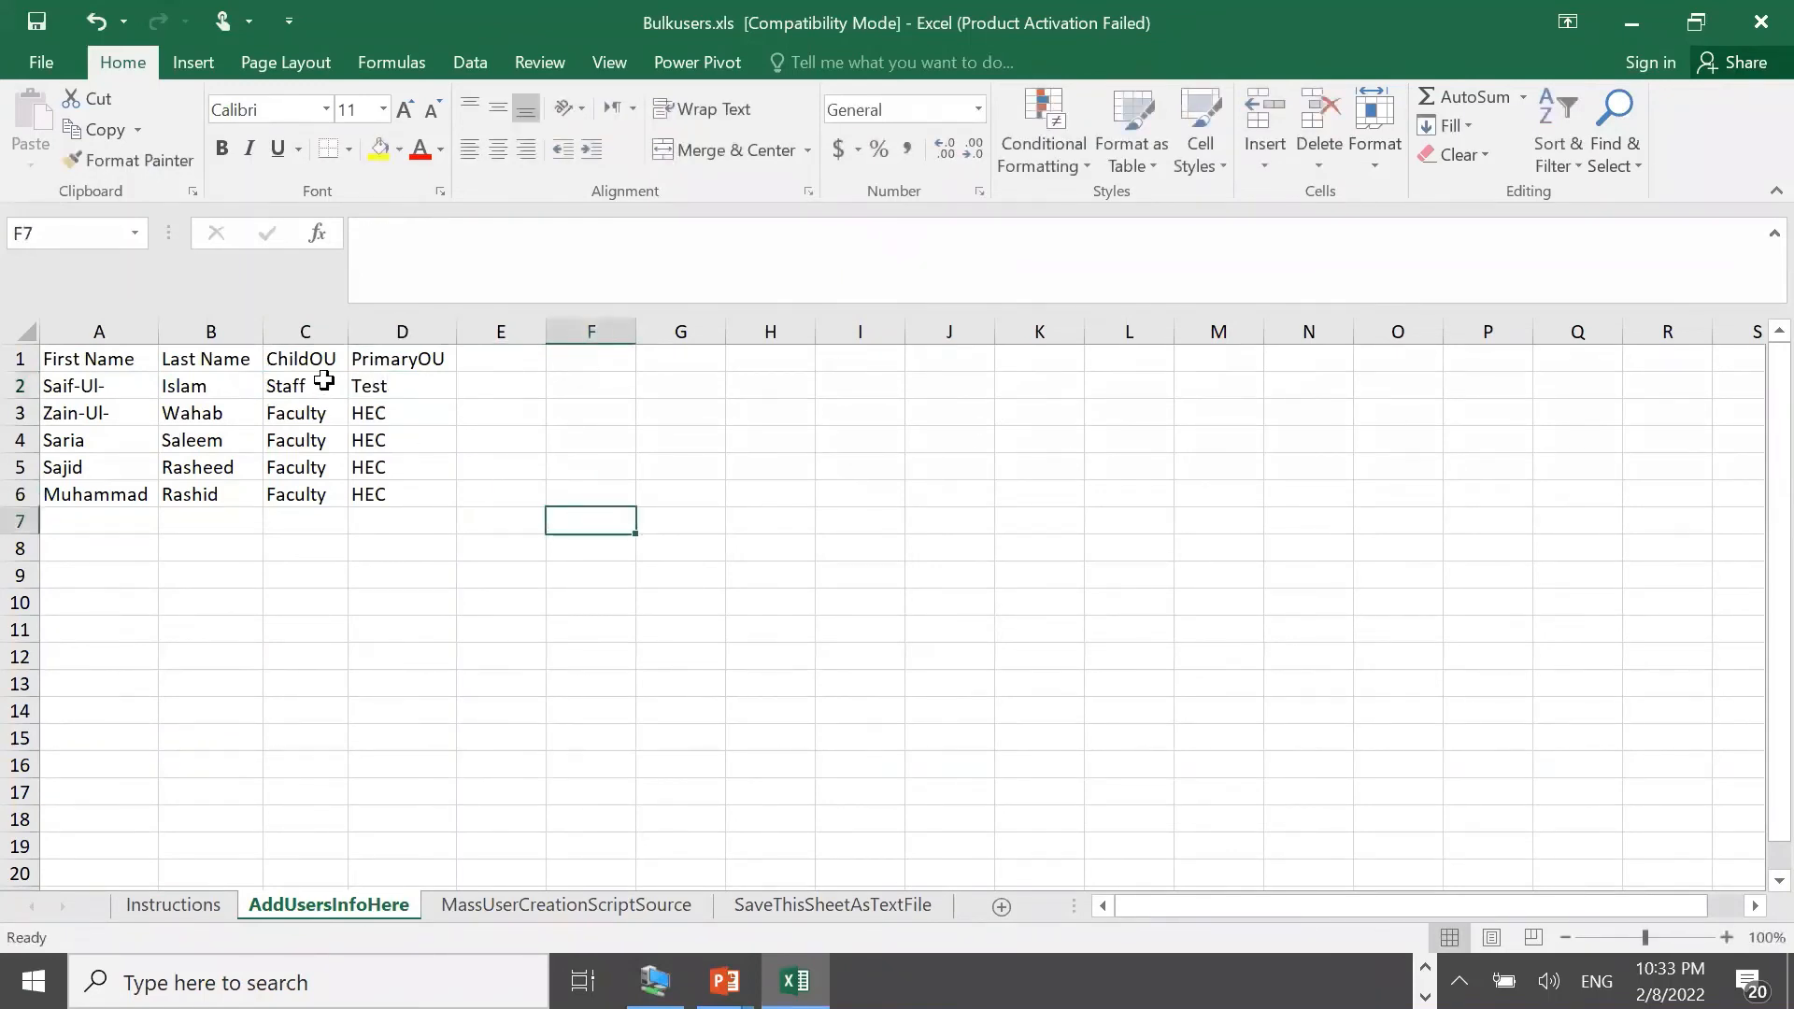
drag(318, 385, 455, 505)
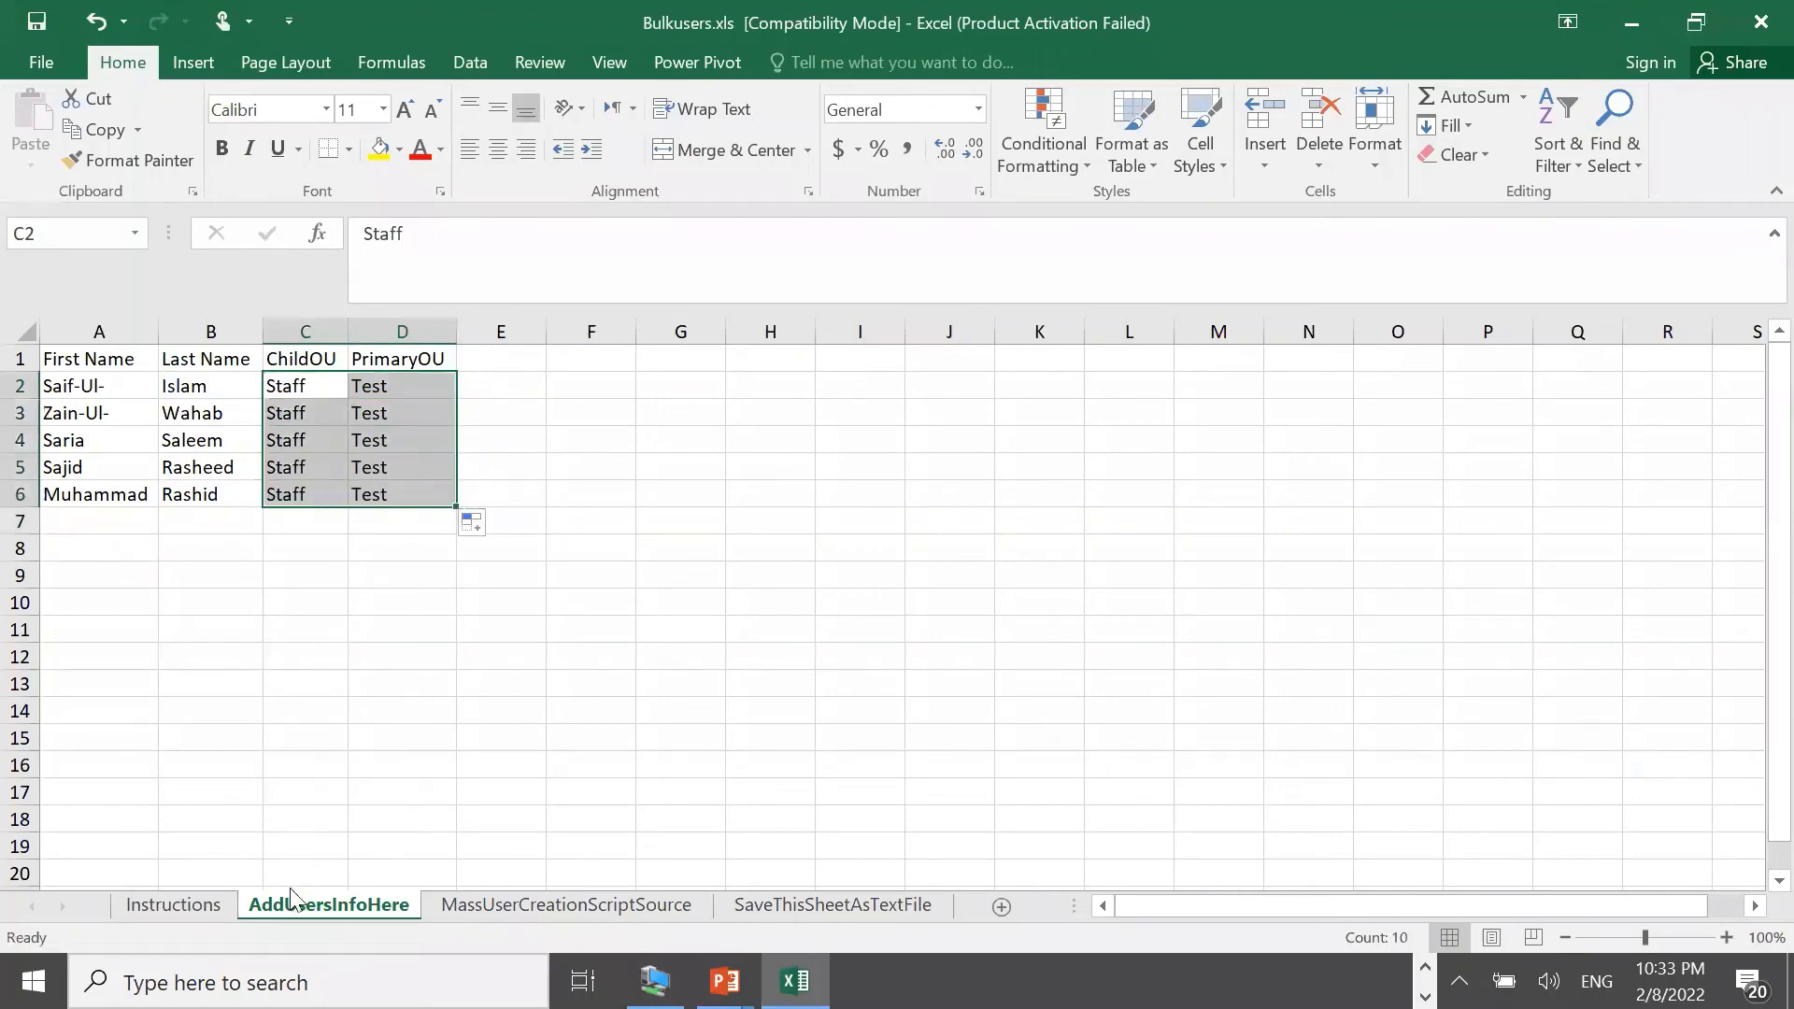
click(213, 903)
click(274, 903)
On the MassUserCreationScriptSource sheet, change E2 to dc=FreeITTrainings, and F2 to dc=COM"
click(476, 908)
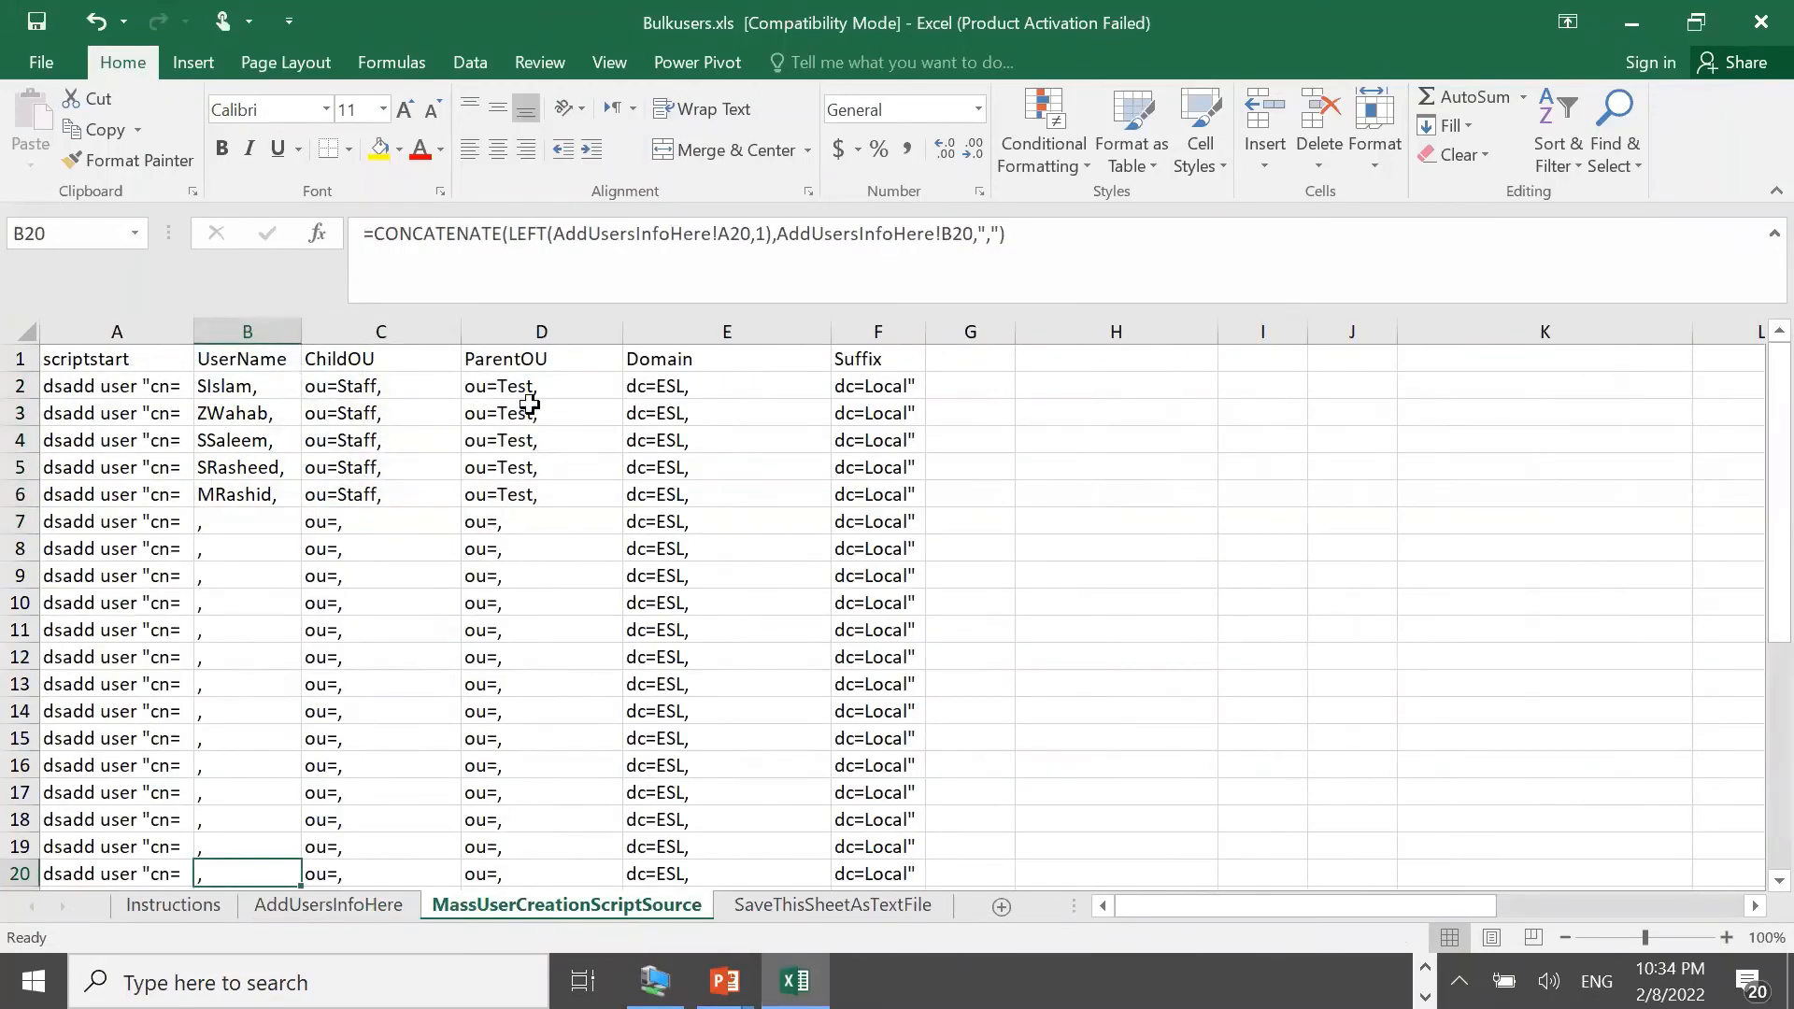
click(690, 386)
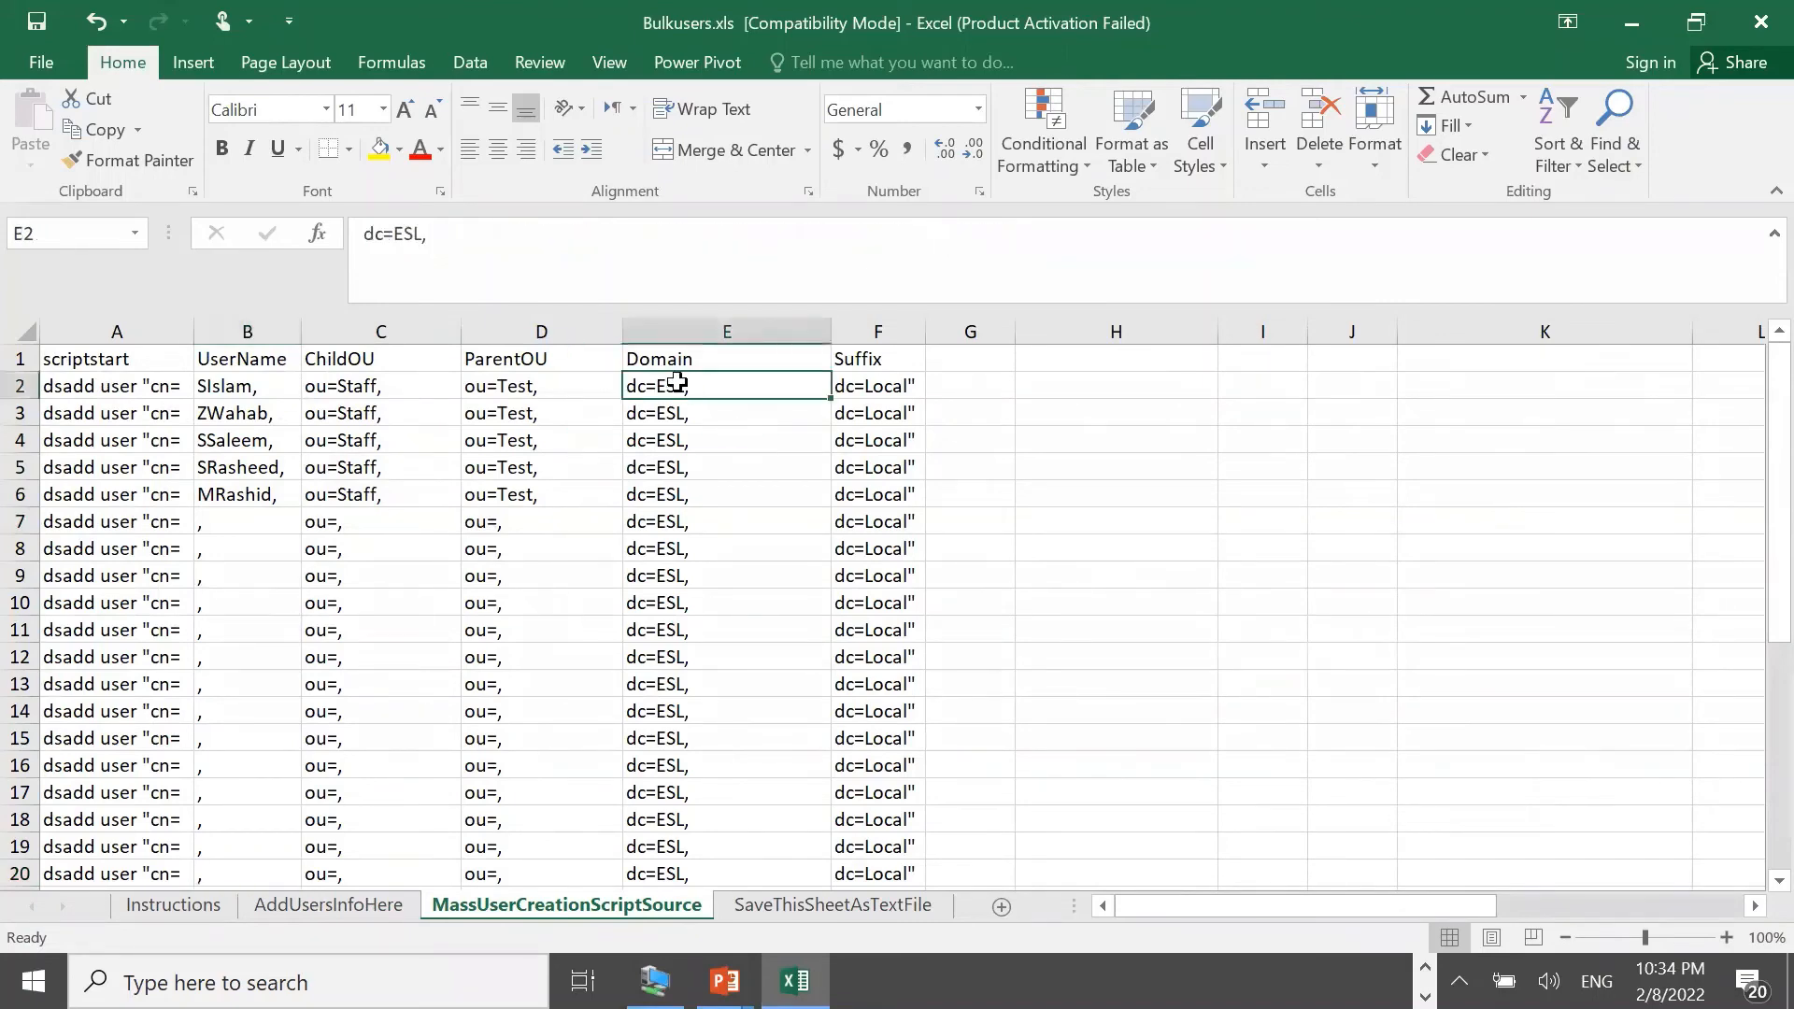
double_click(404, 235)
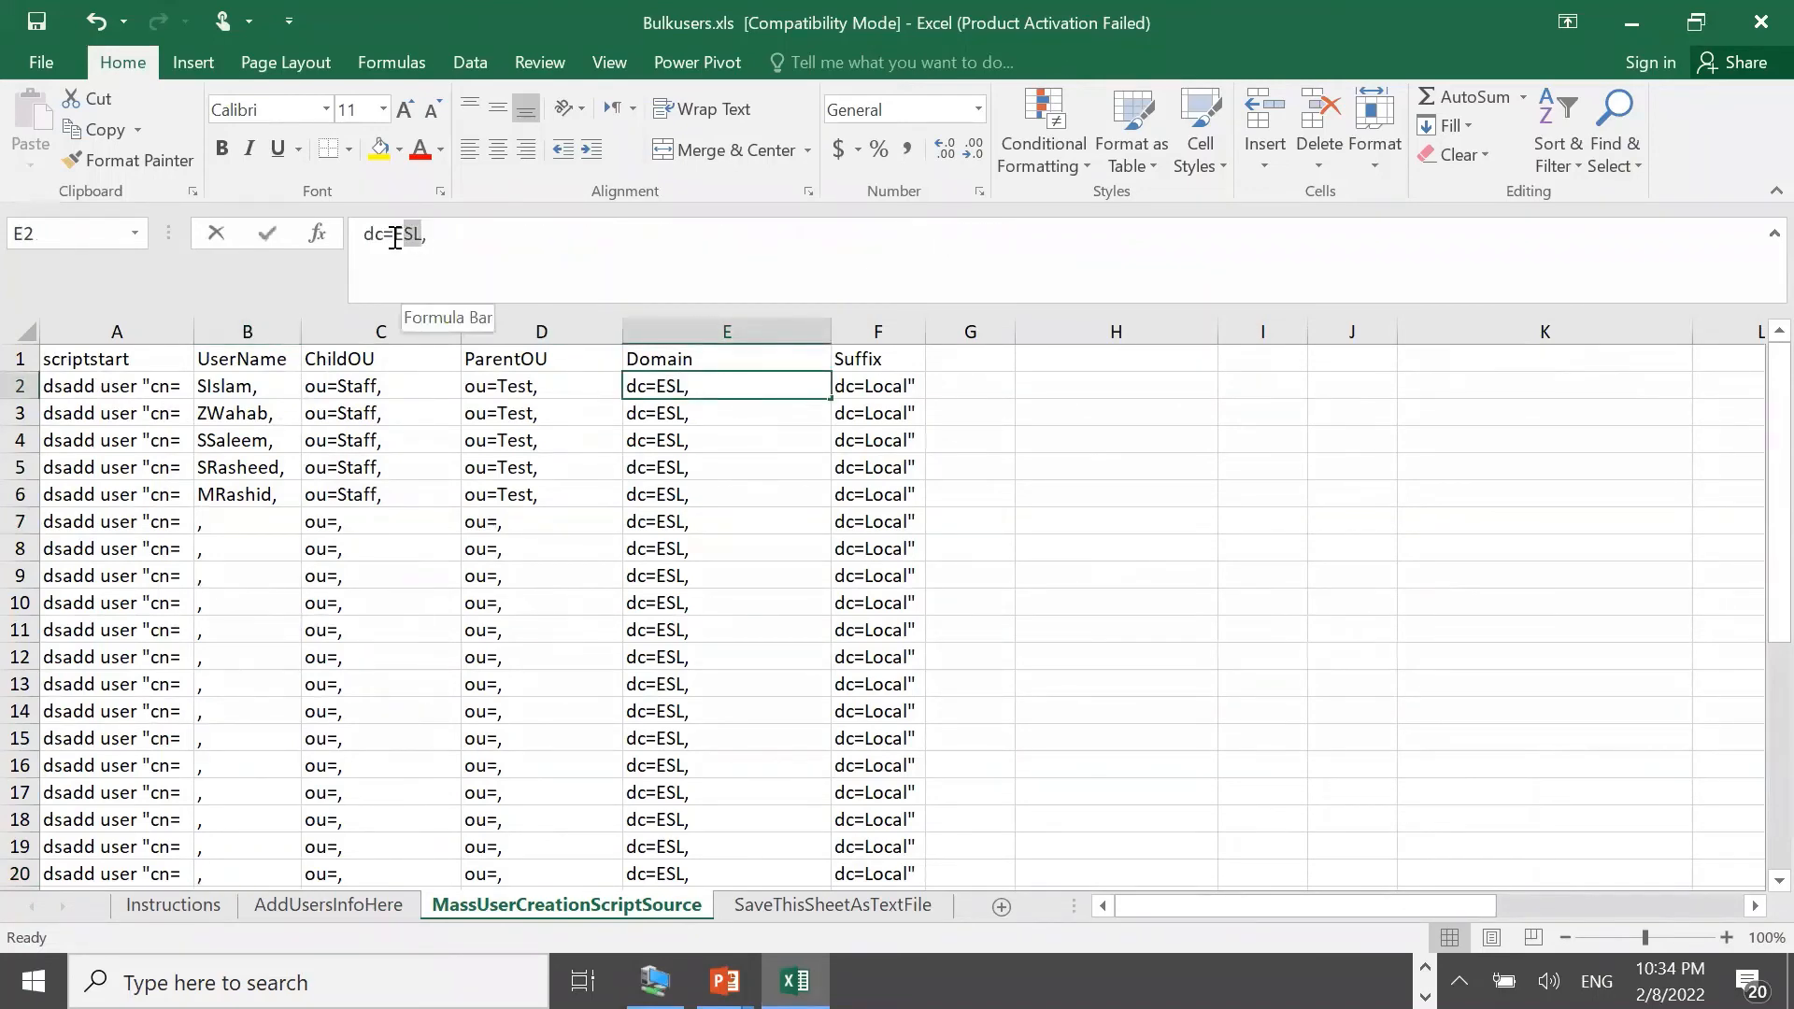
text(Fre)
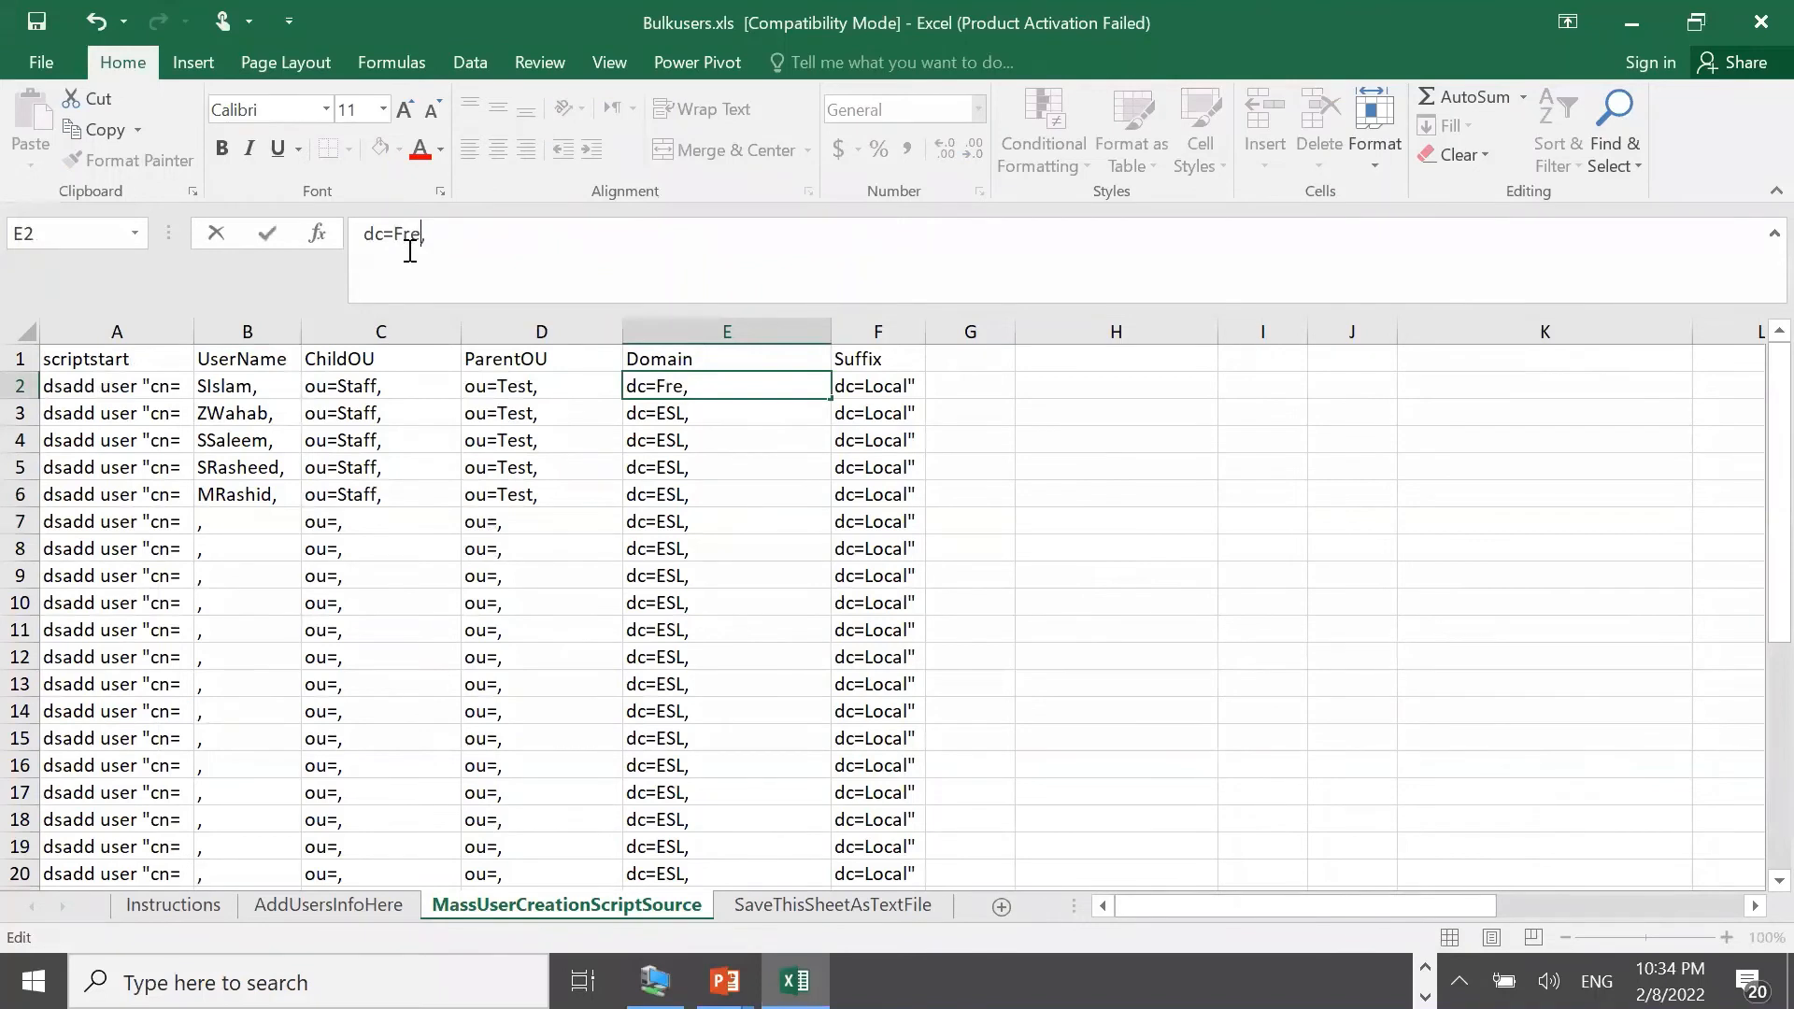
text(eITTrainings)
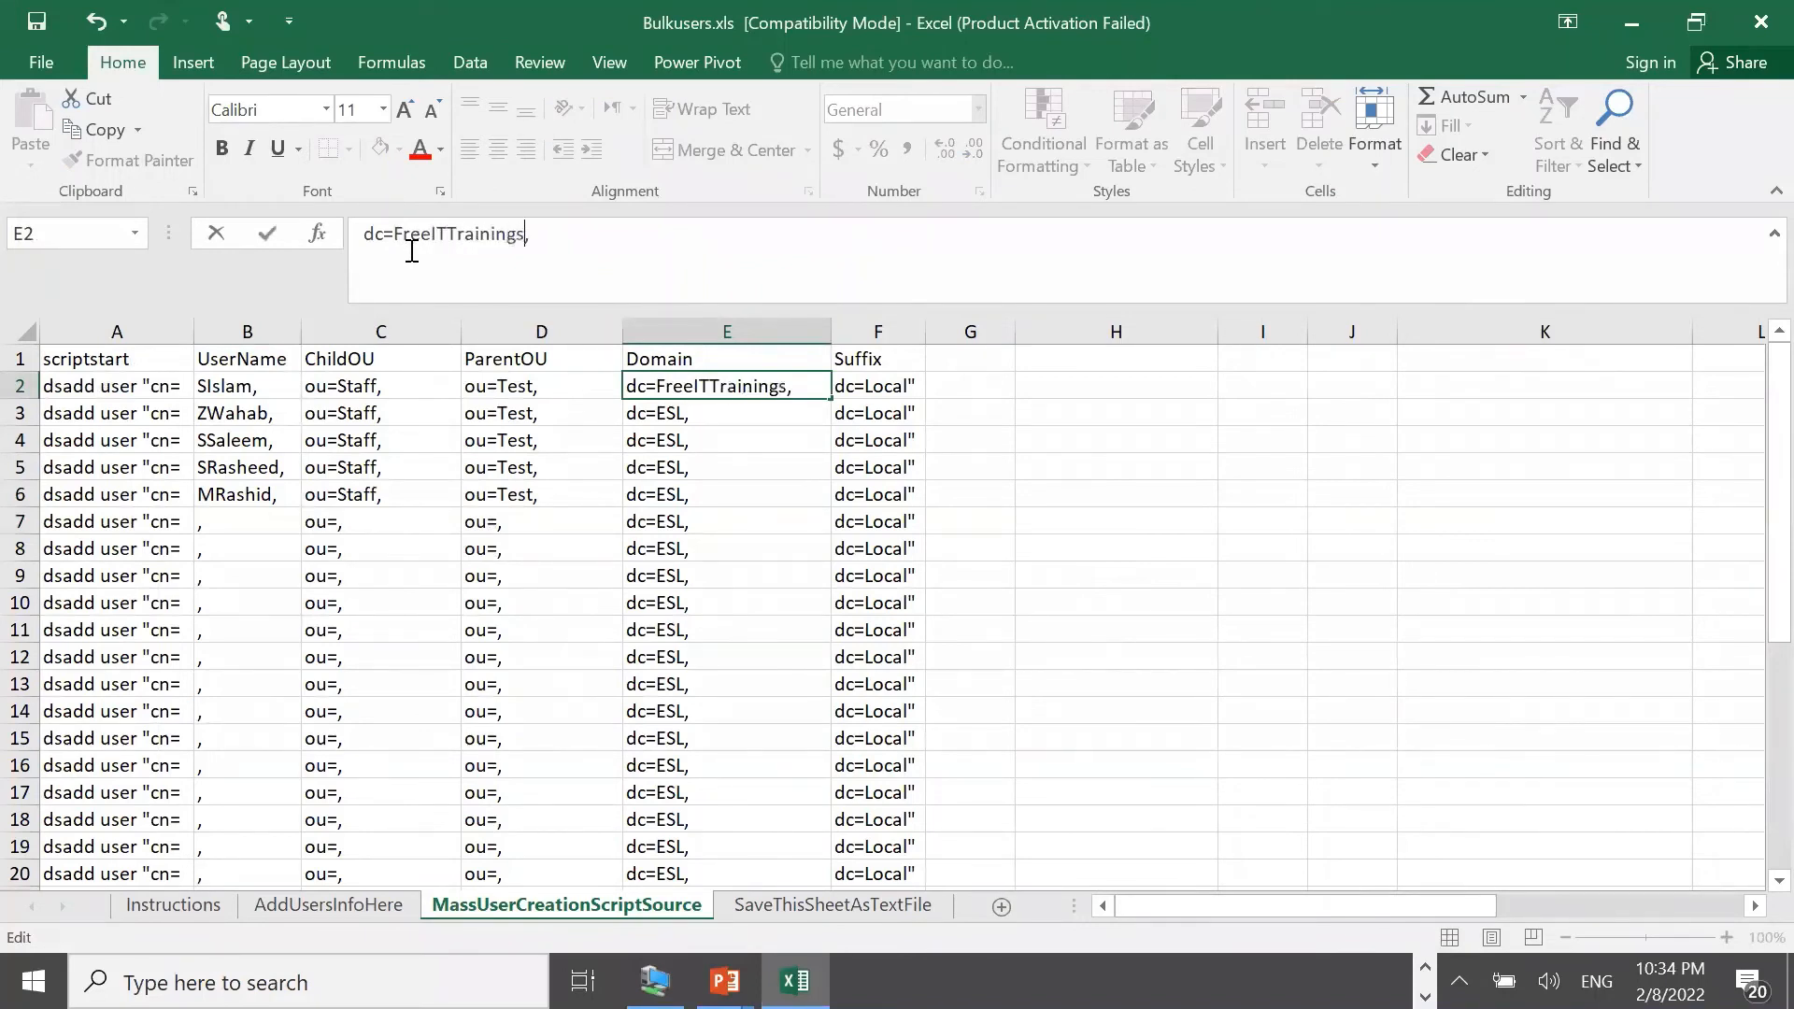
key(Tab)
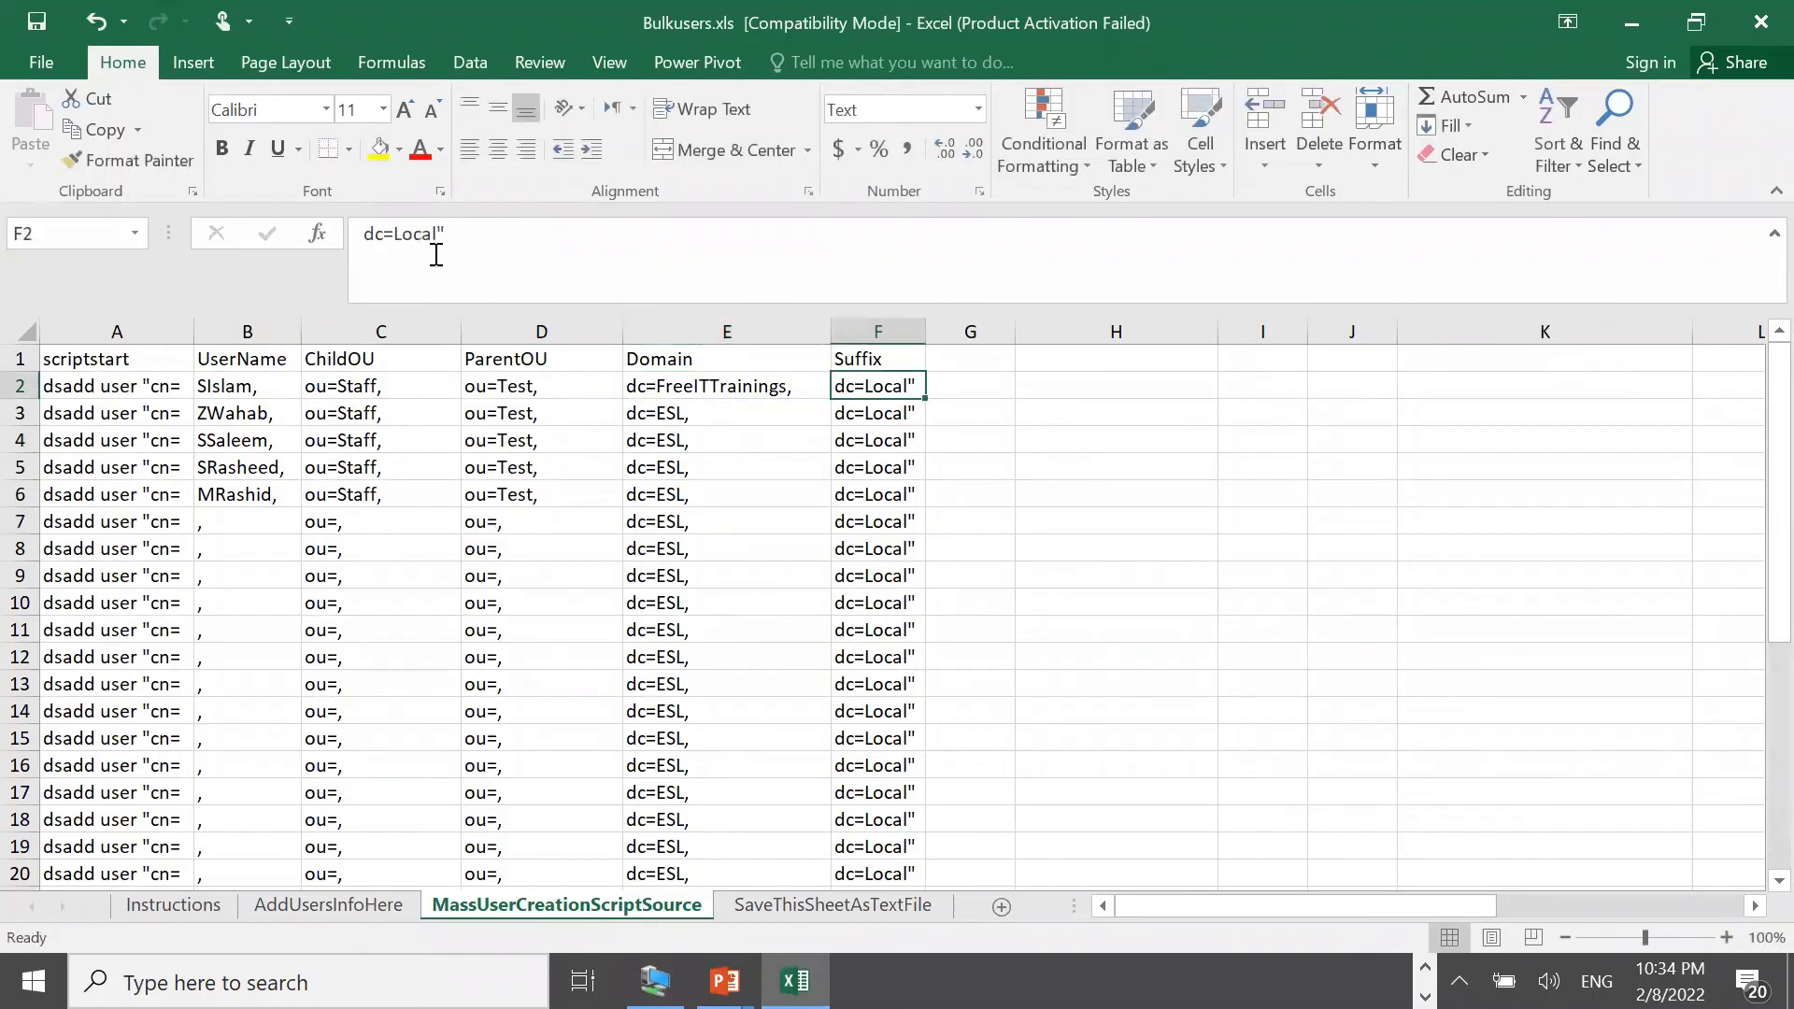
drag(438, 234, 396, 241)
text(COM)
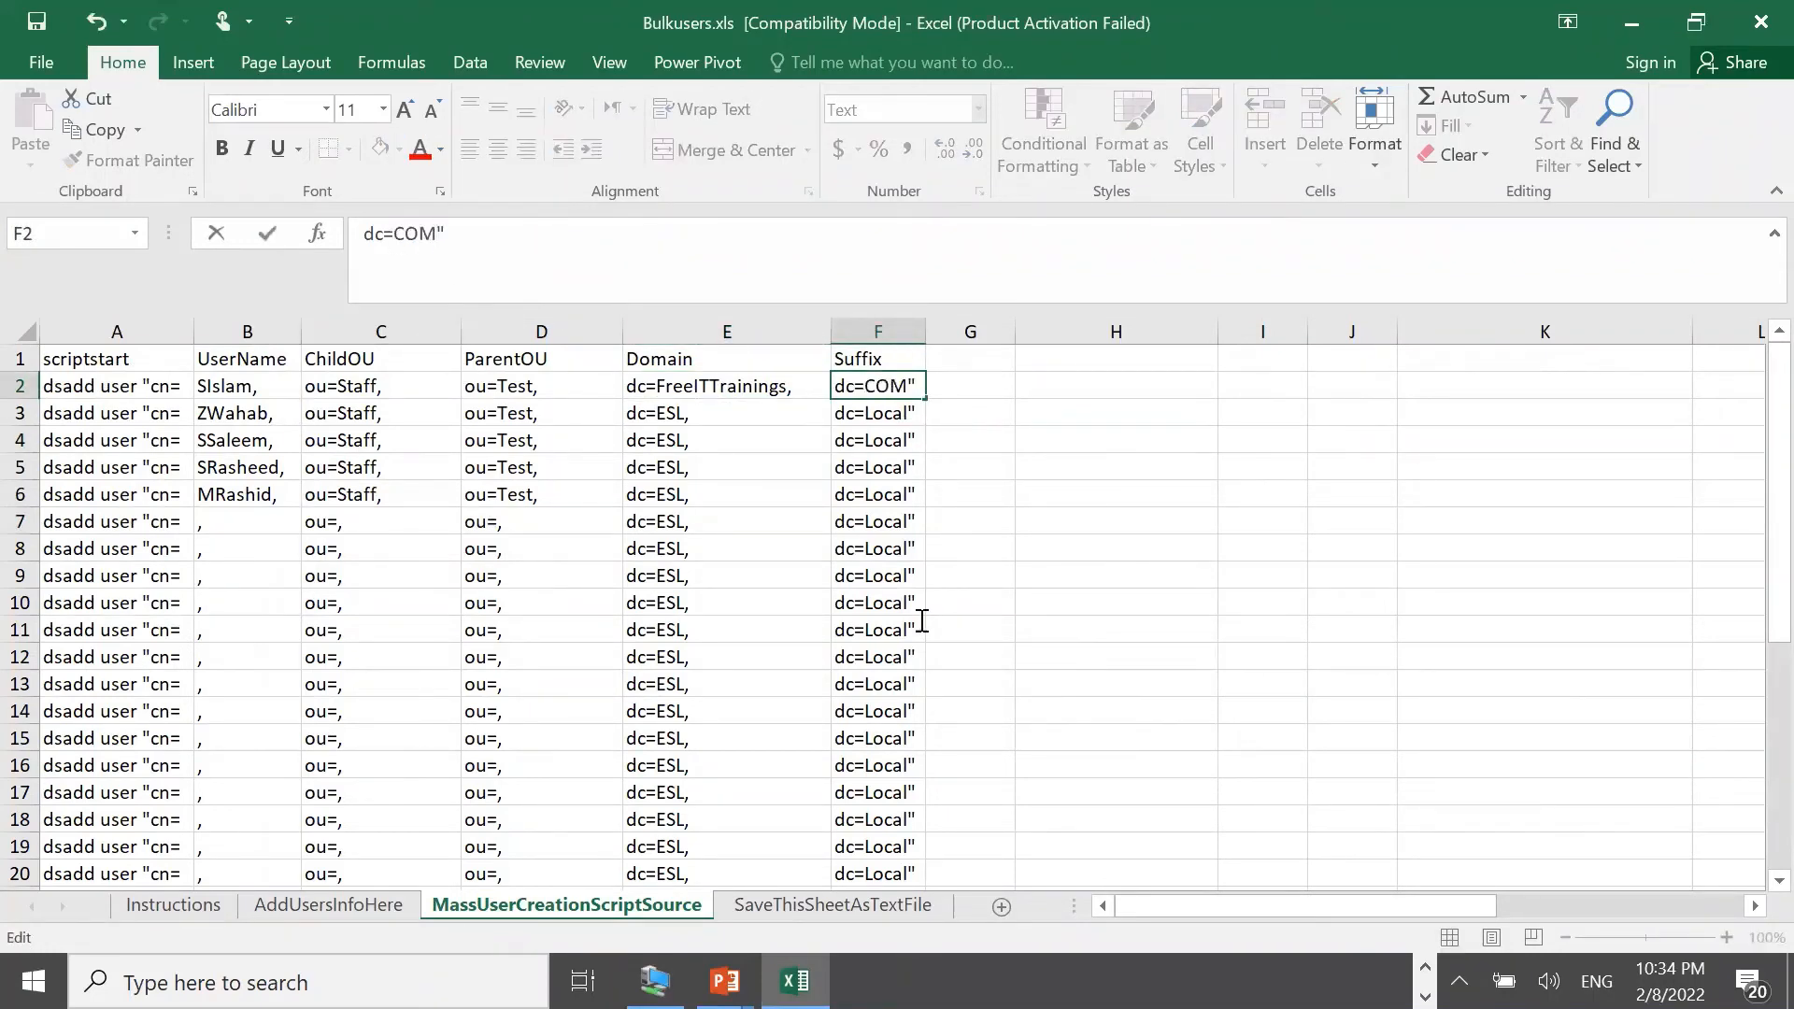
click(967, 602)
Fill the new domain and suffix down to row 19 and view the SaveThisSheetAsTextFile sheet
click(732, 389)
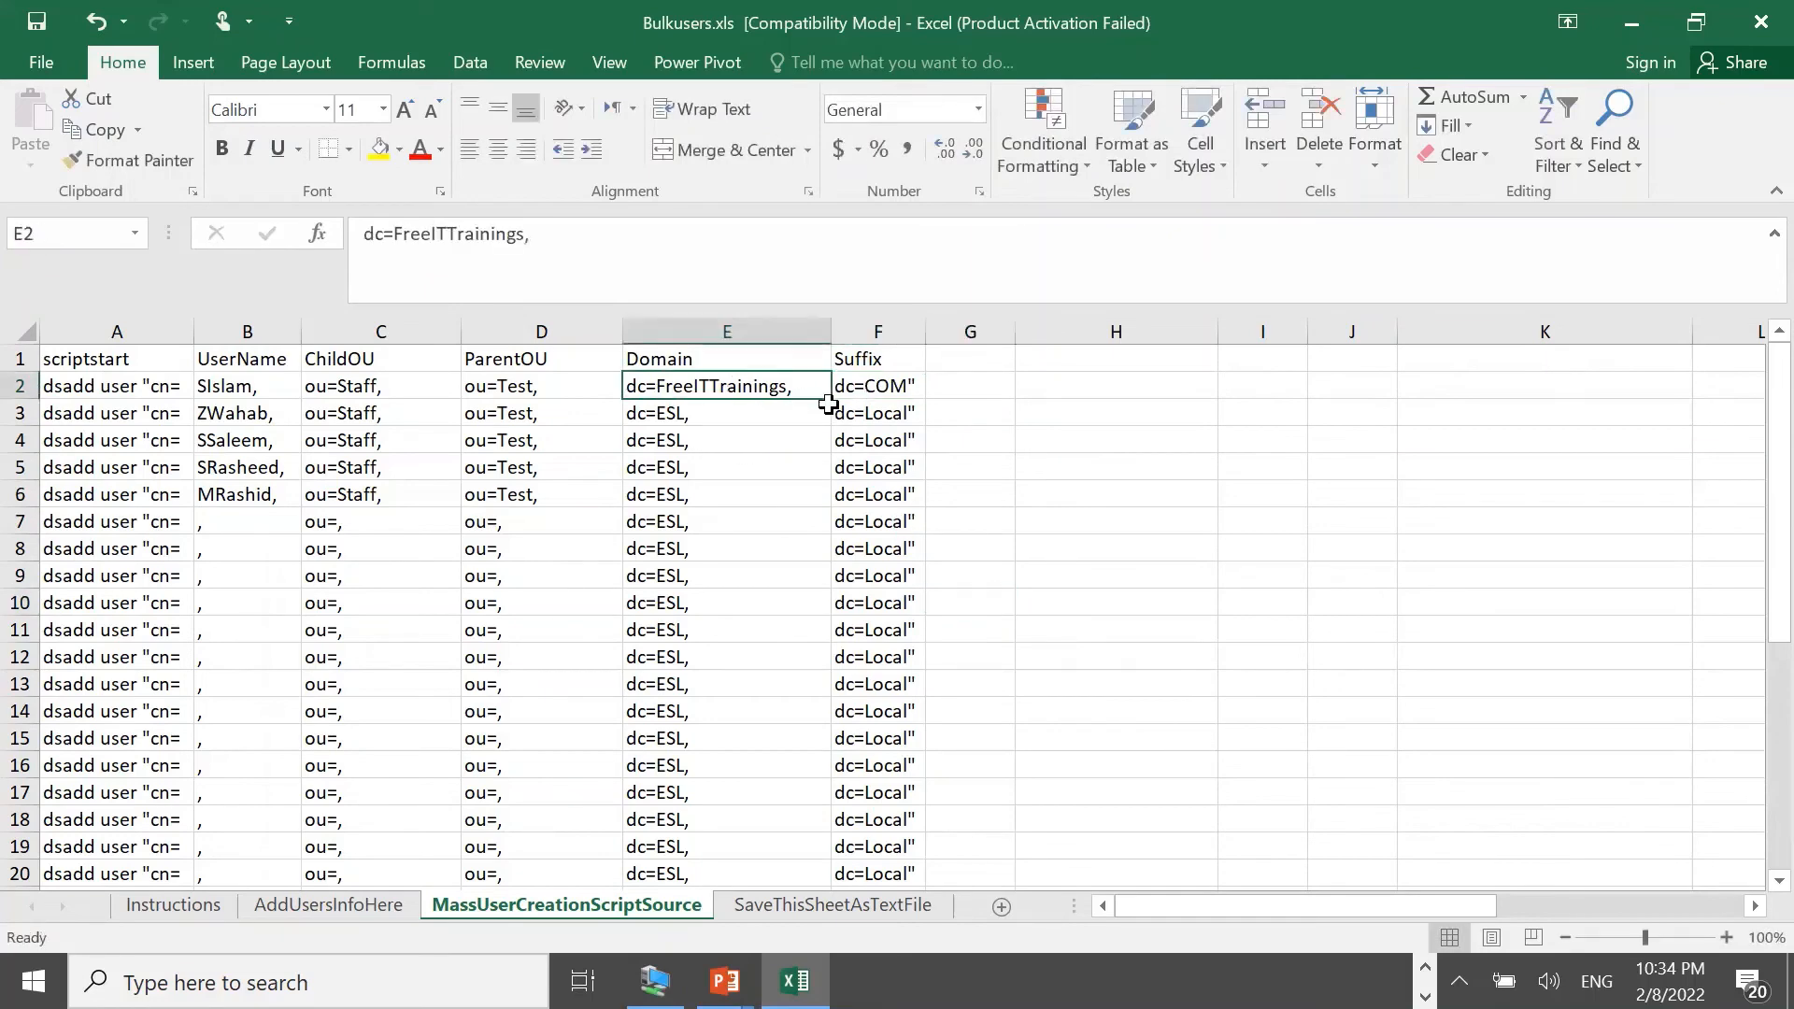
drag(824, 400, 773, 846)
click(895, 388)
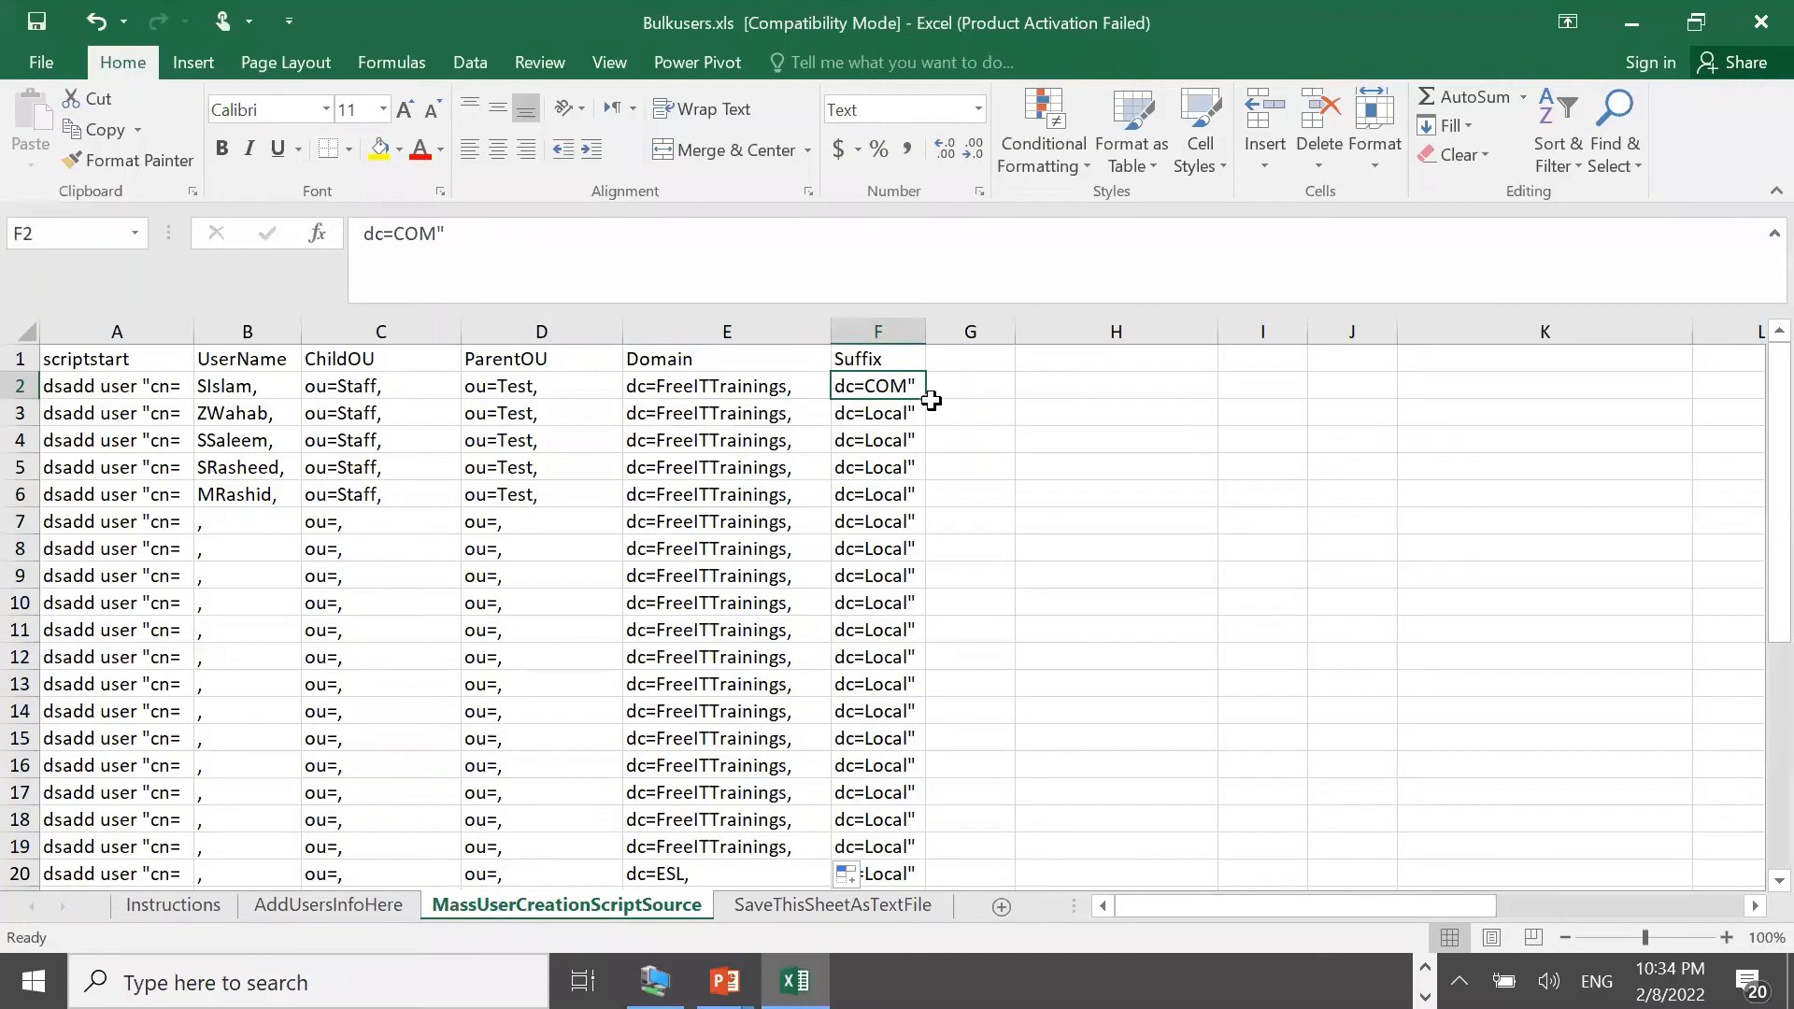
drag(923, 397, 920, 850)
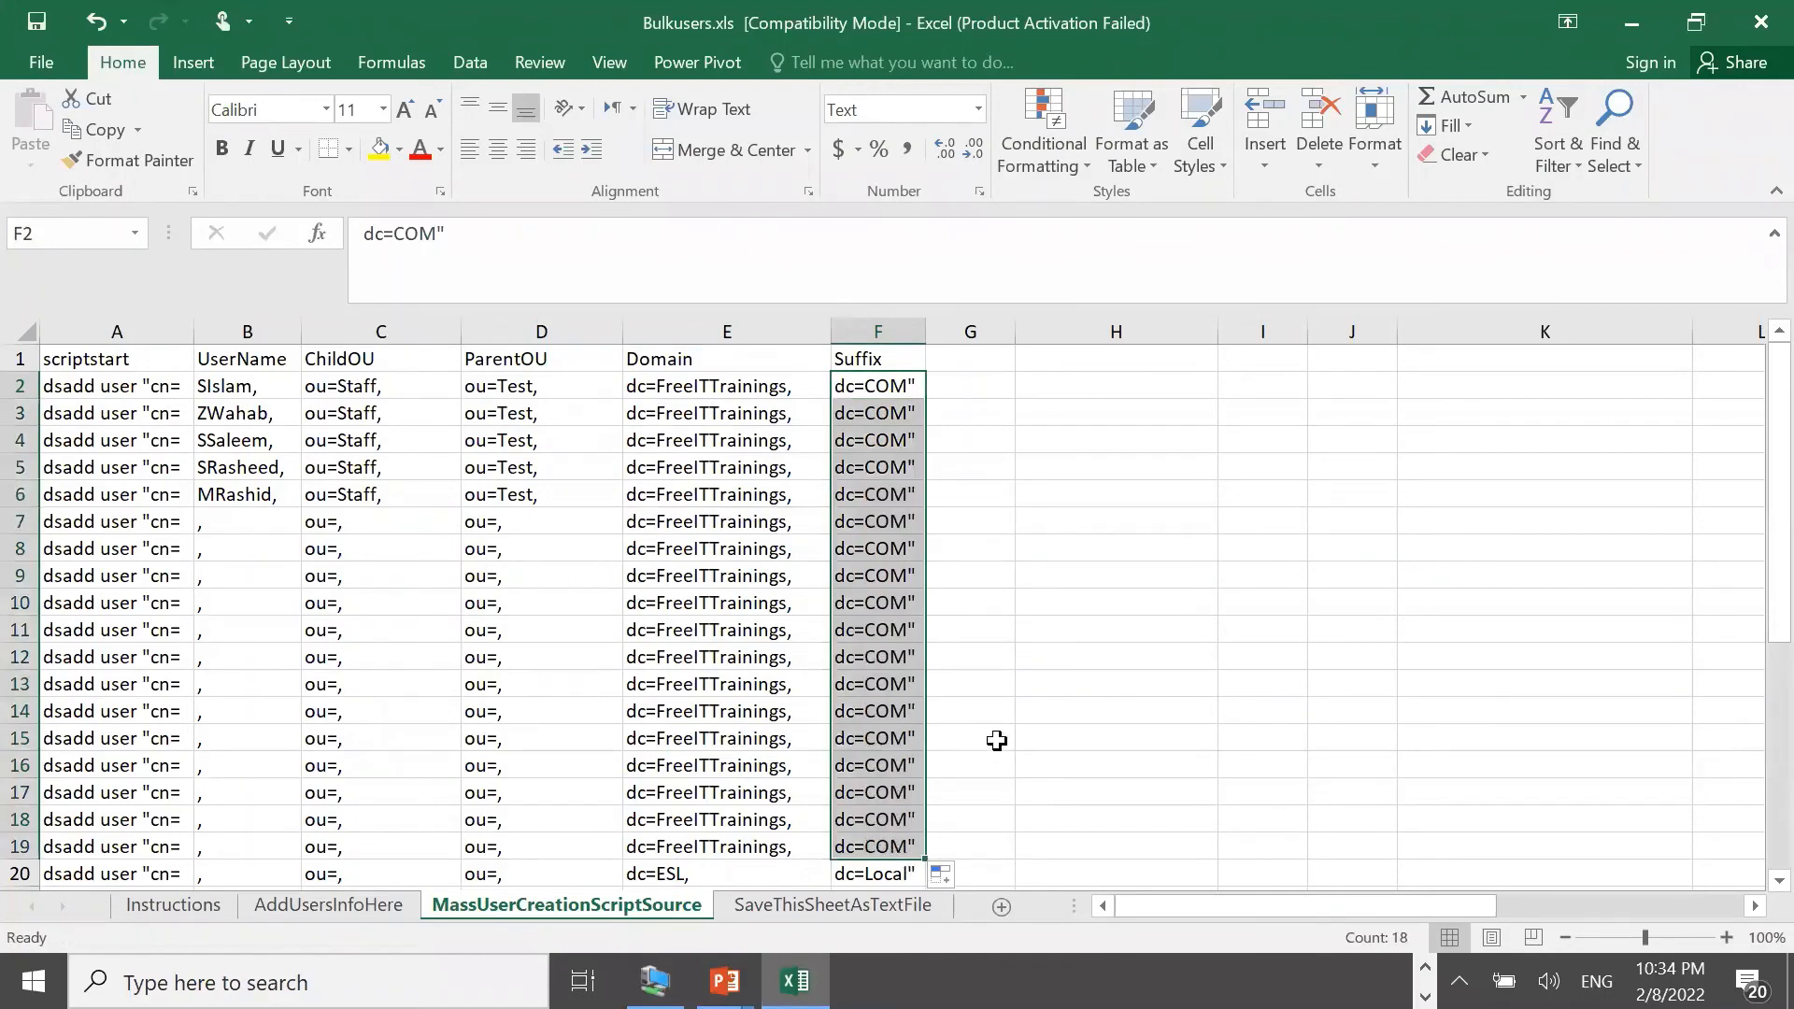
click(768, 911)
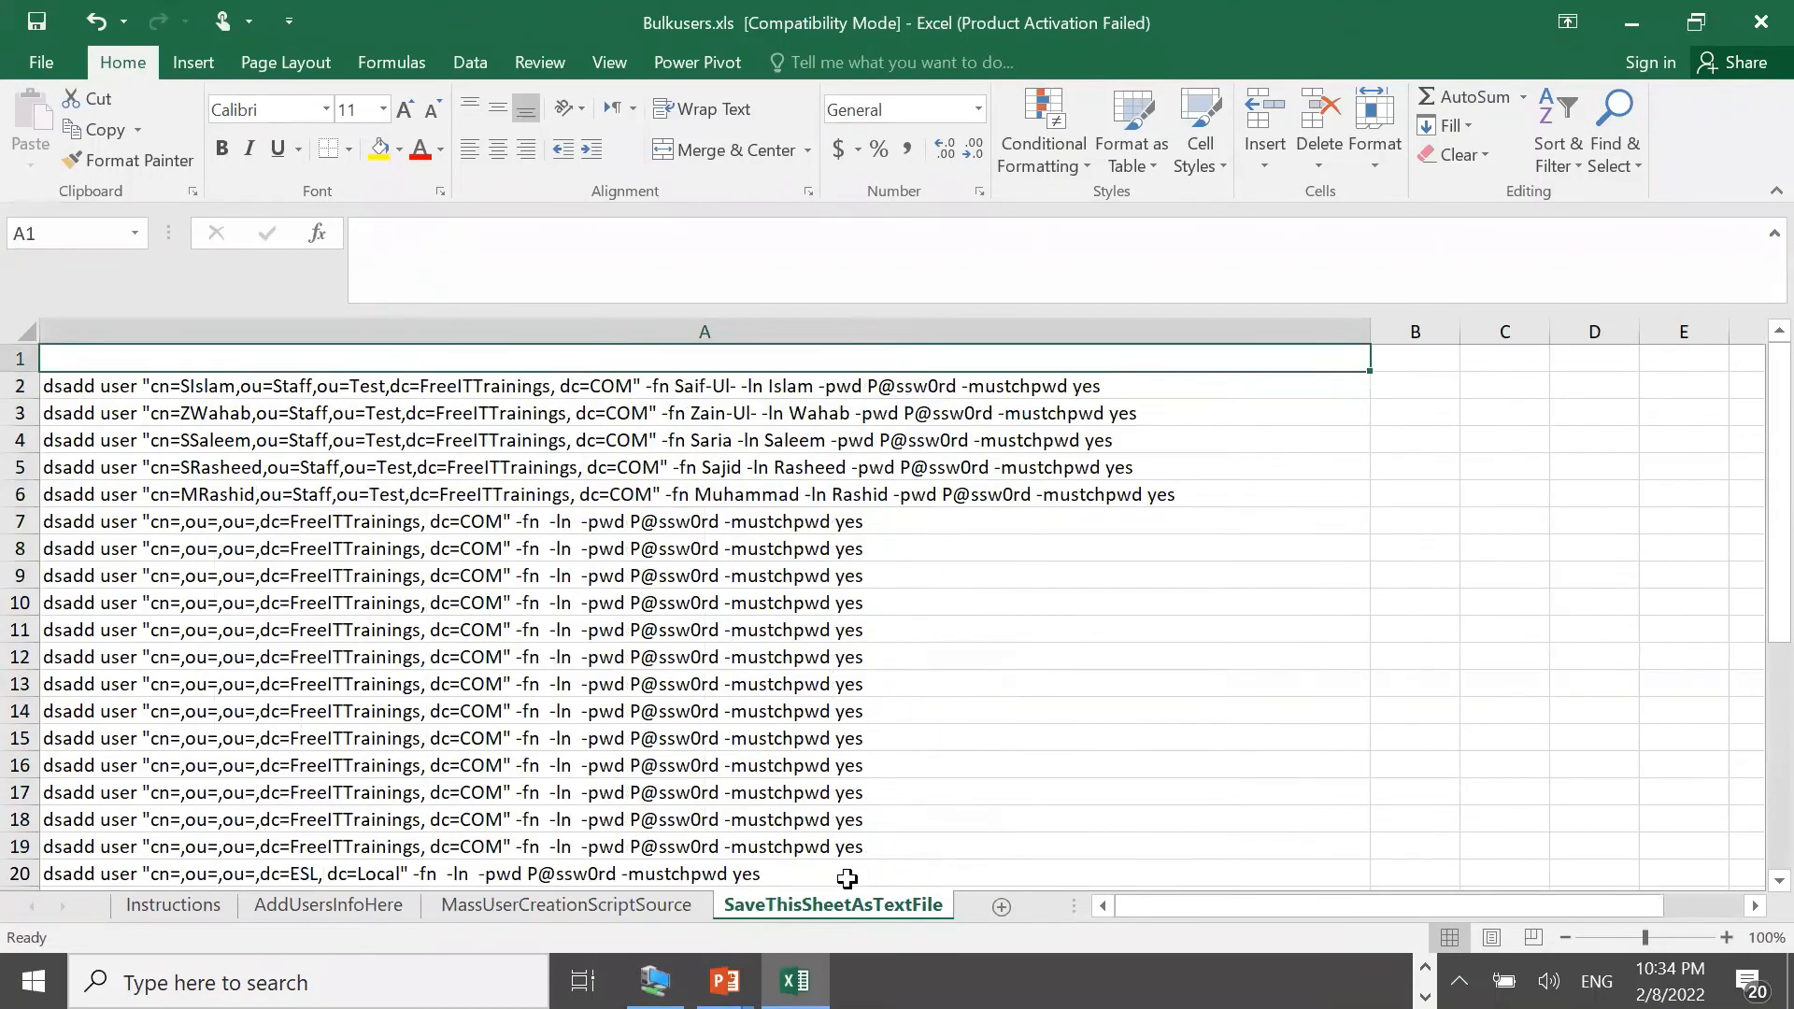
Save the active sheet as Bulkusers.prn in Formatted Text (Space delimited) format
click(43, 62)
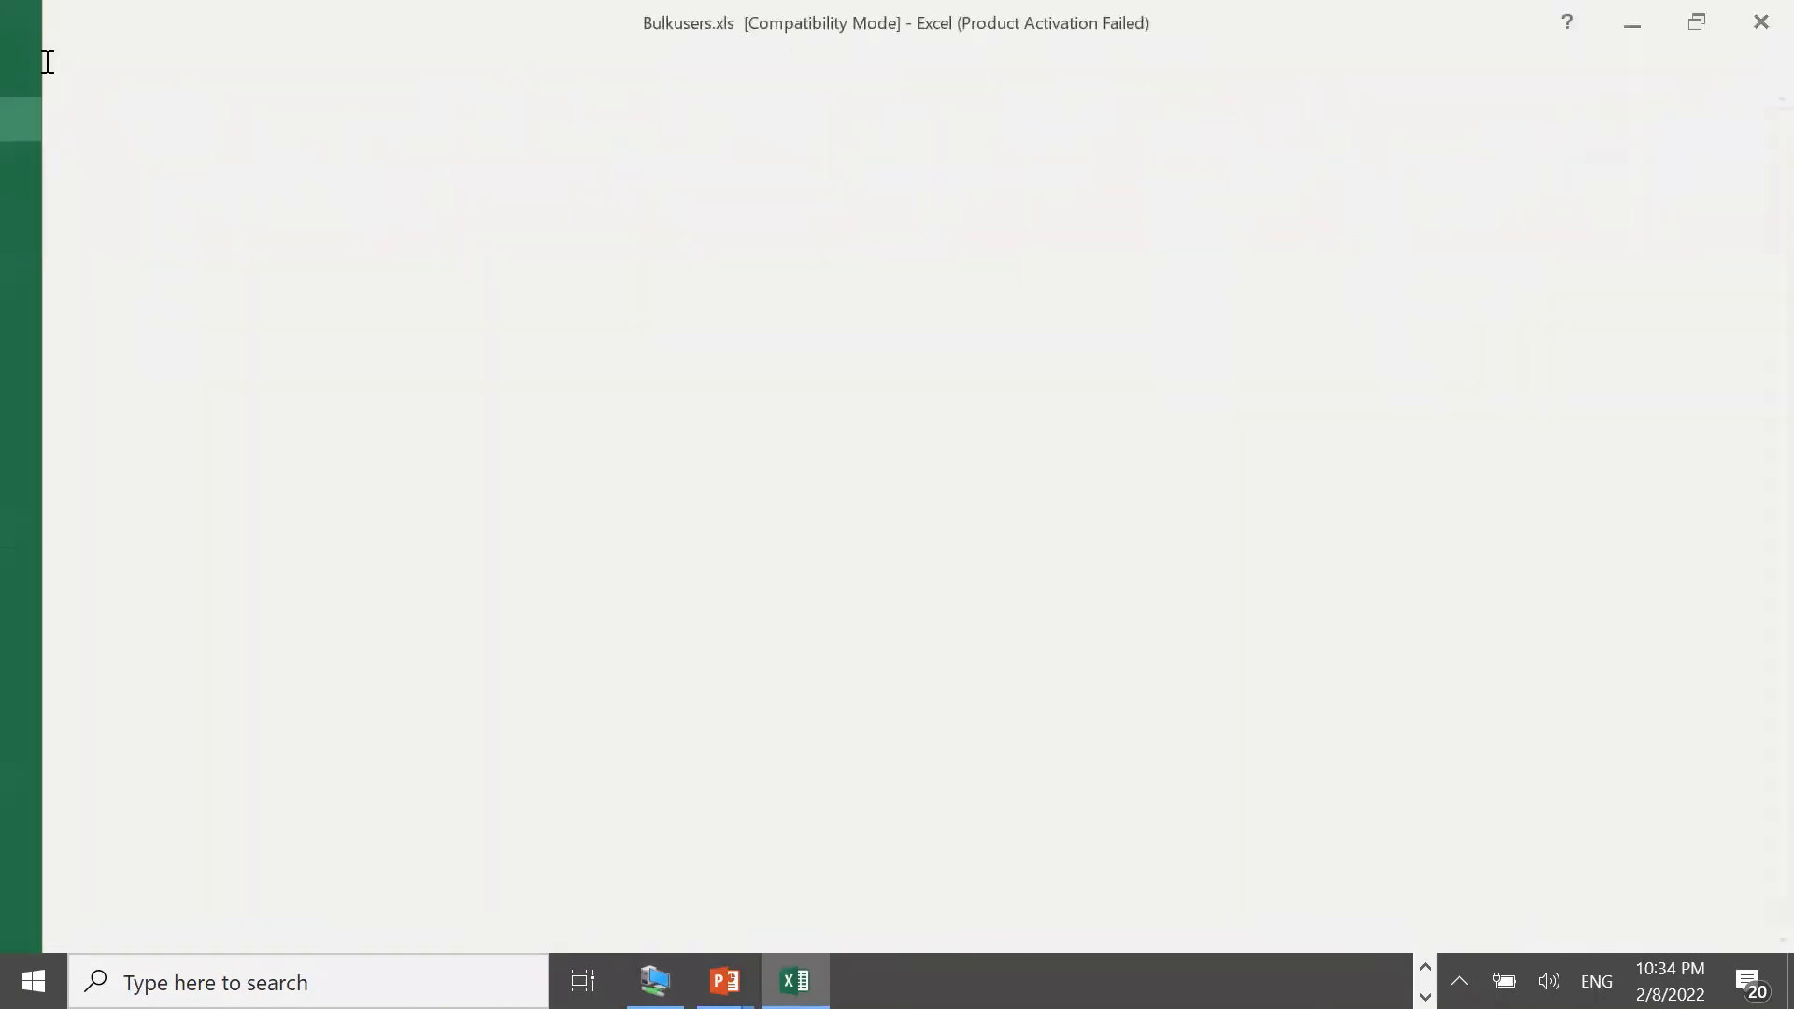
click(58, 292)
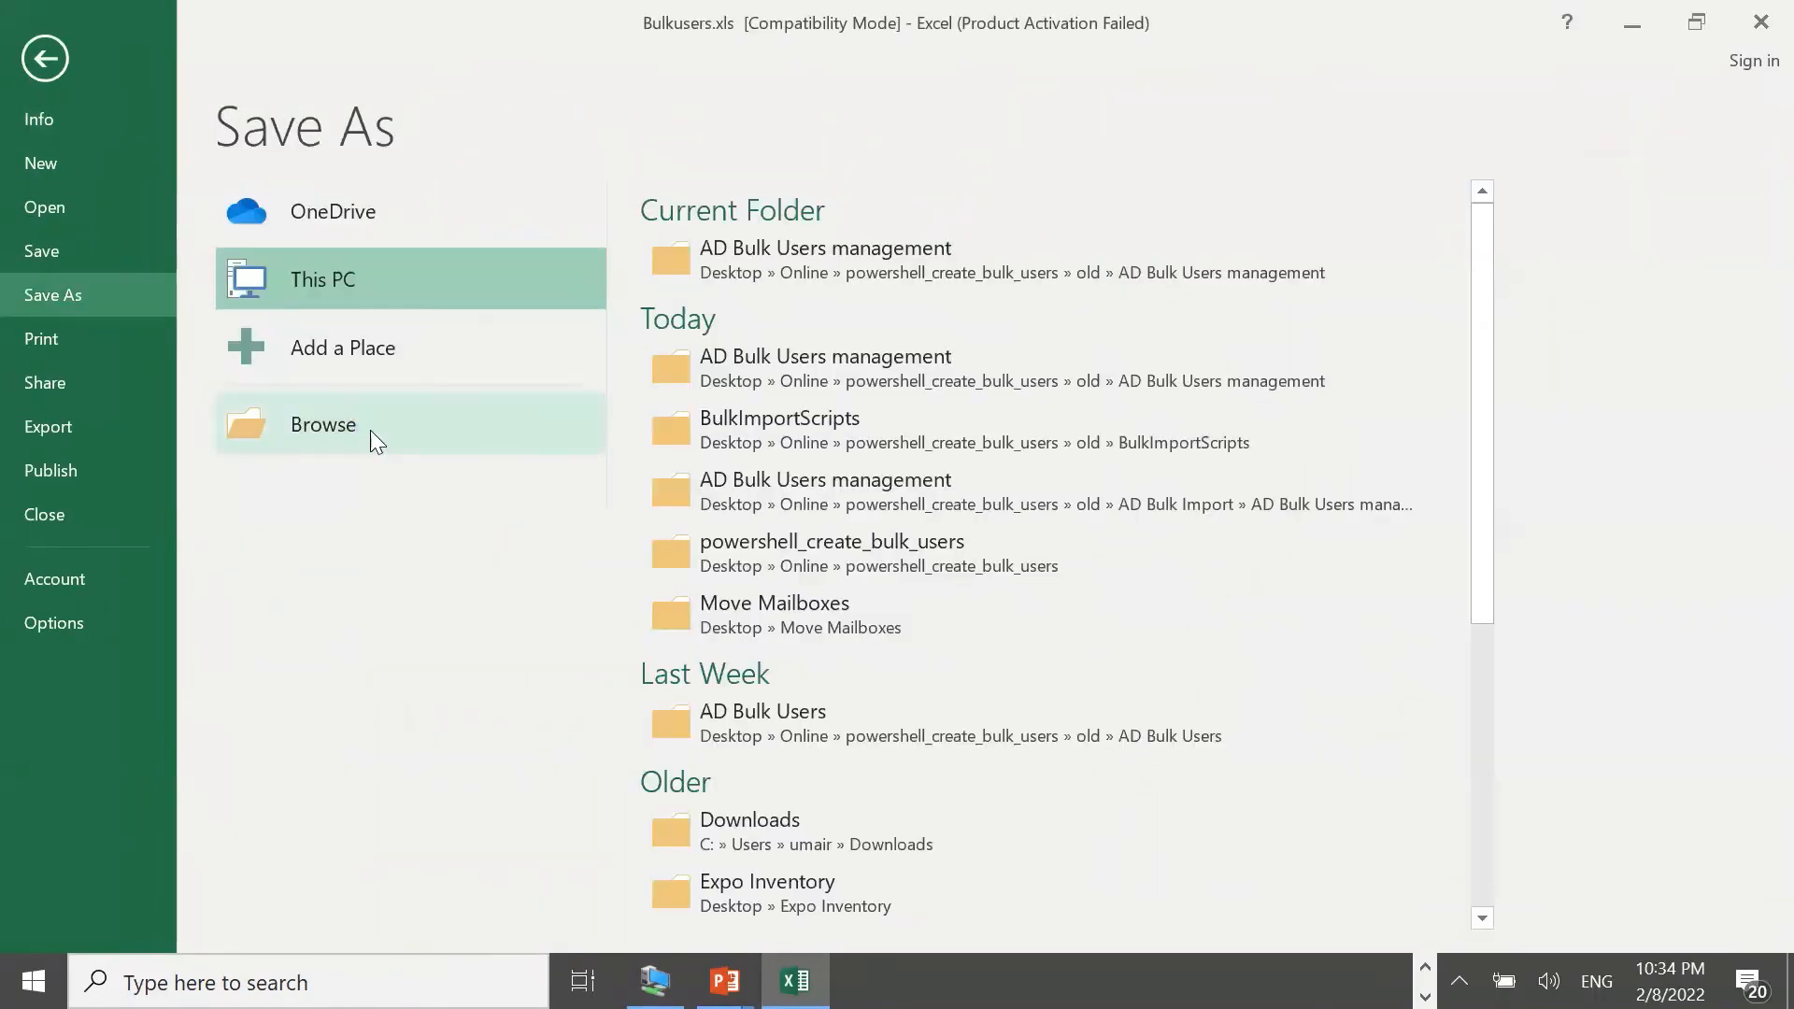
click(370, 430)
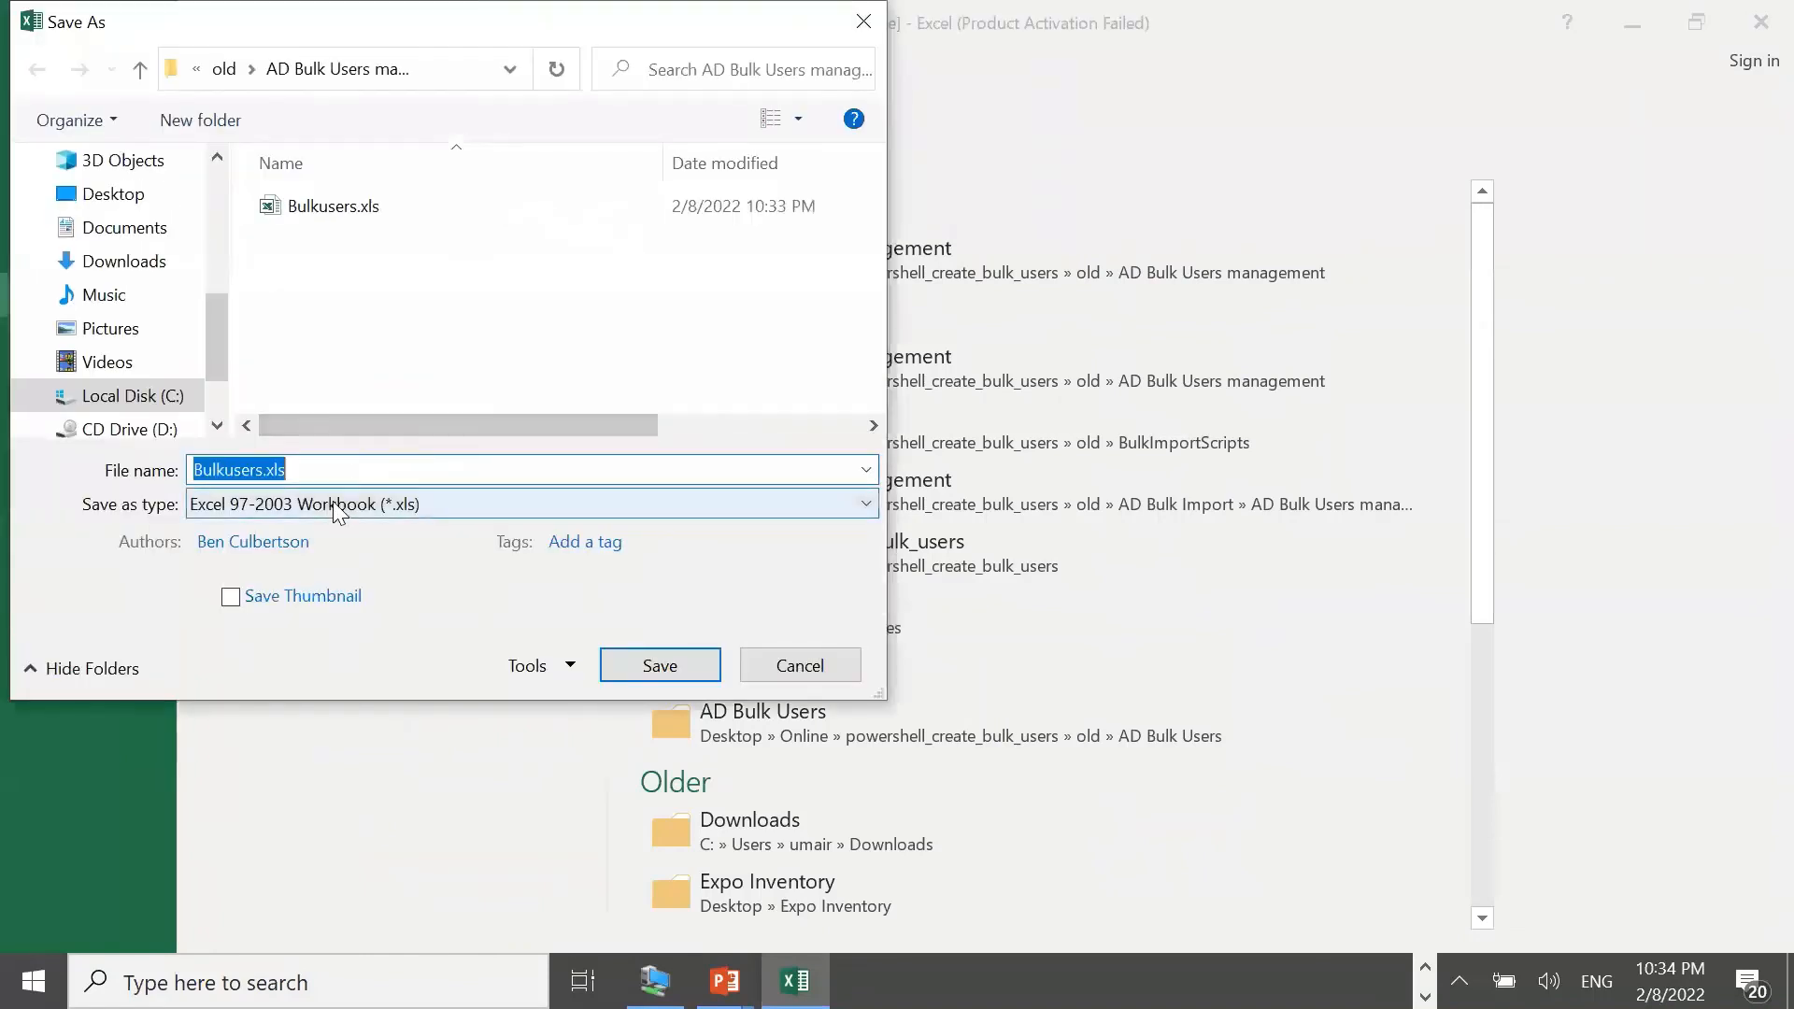
click(323, 503)
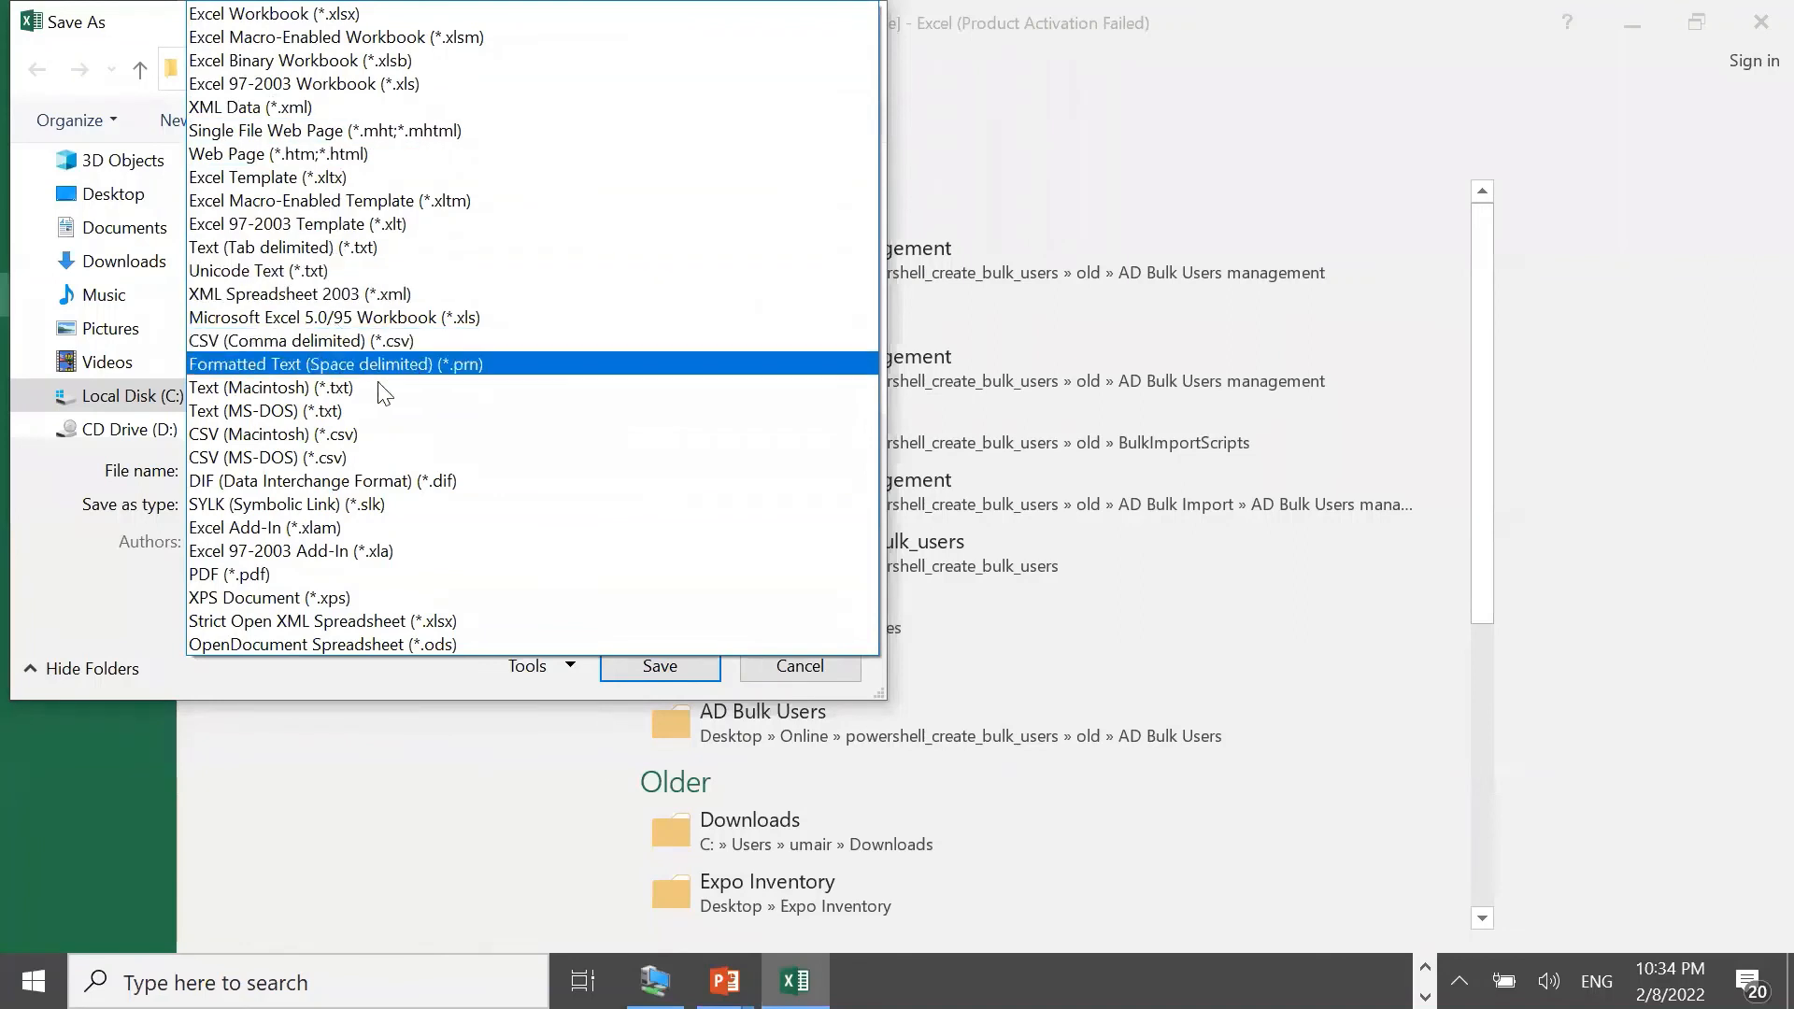
click(495, 364)
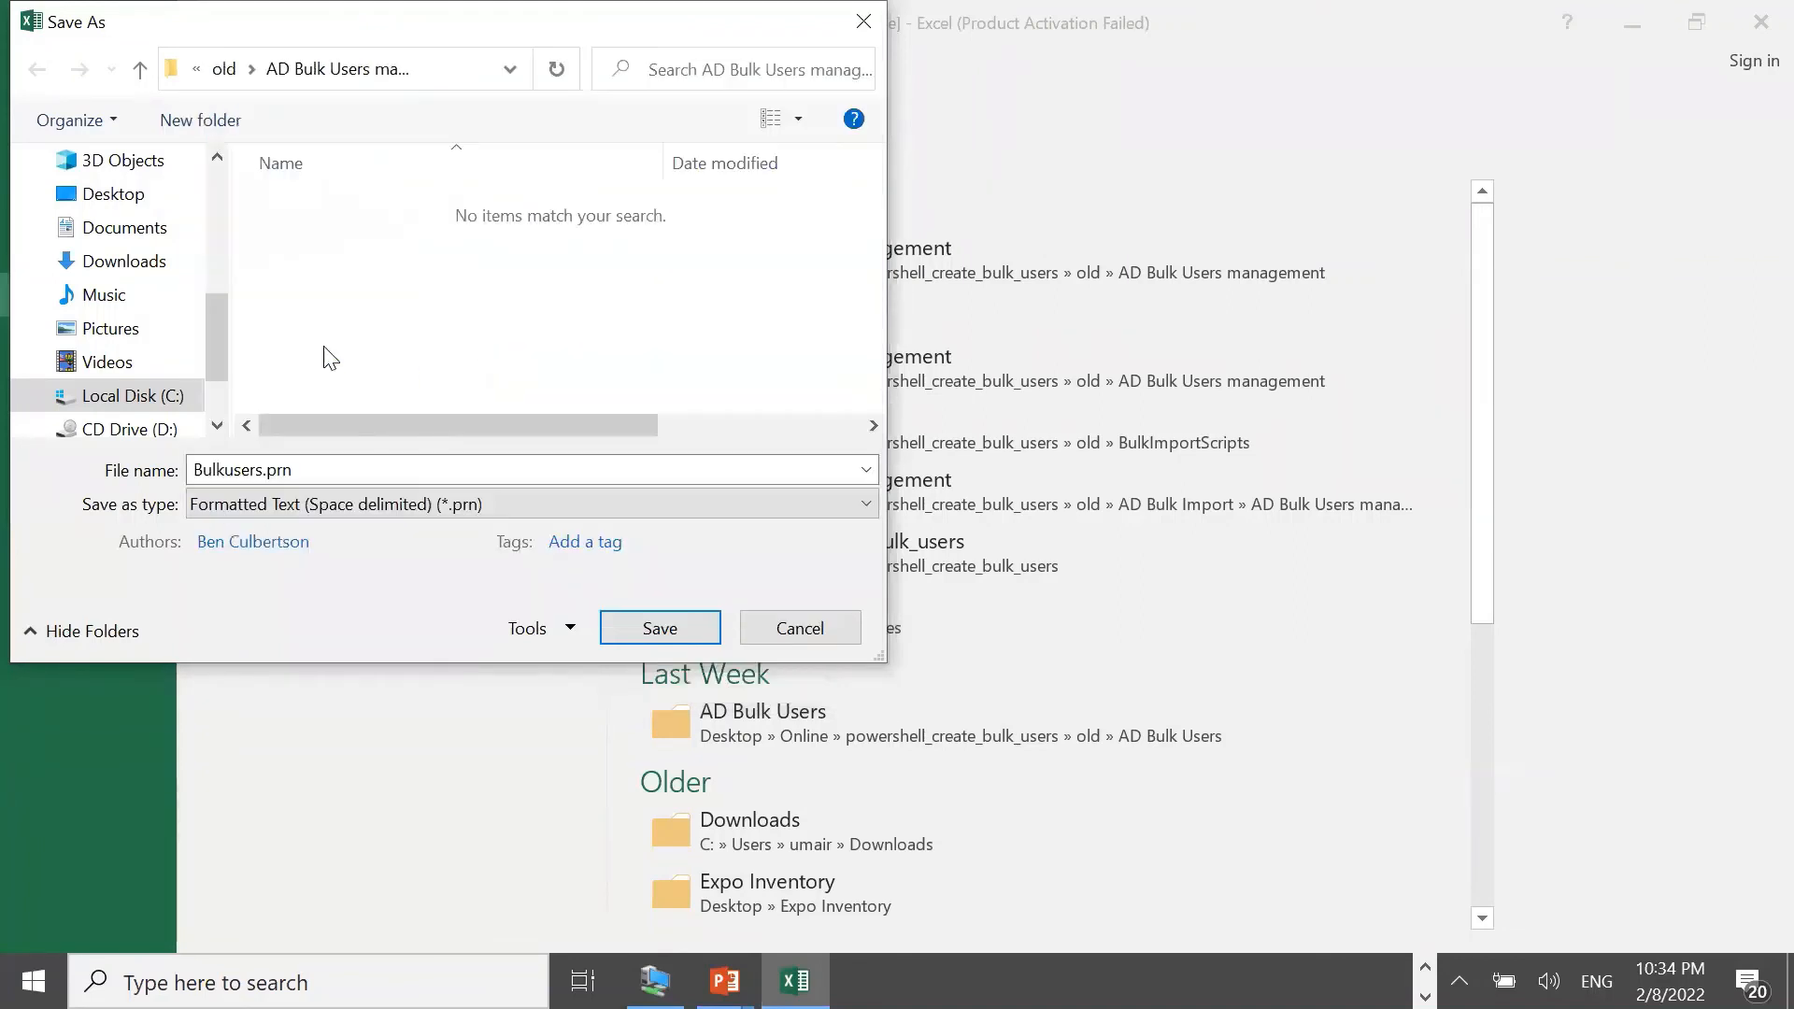
click(672, 628)
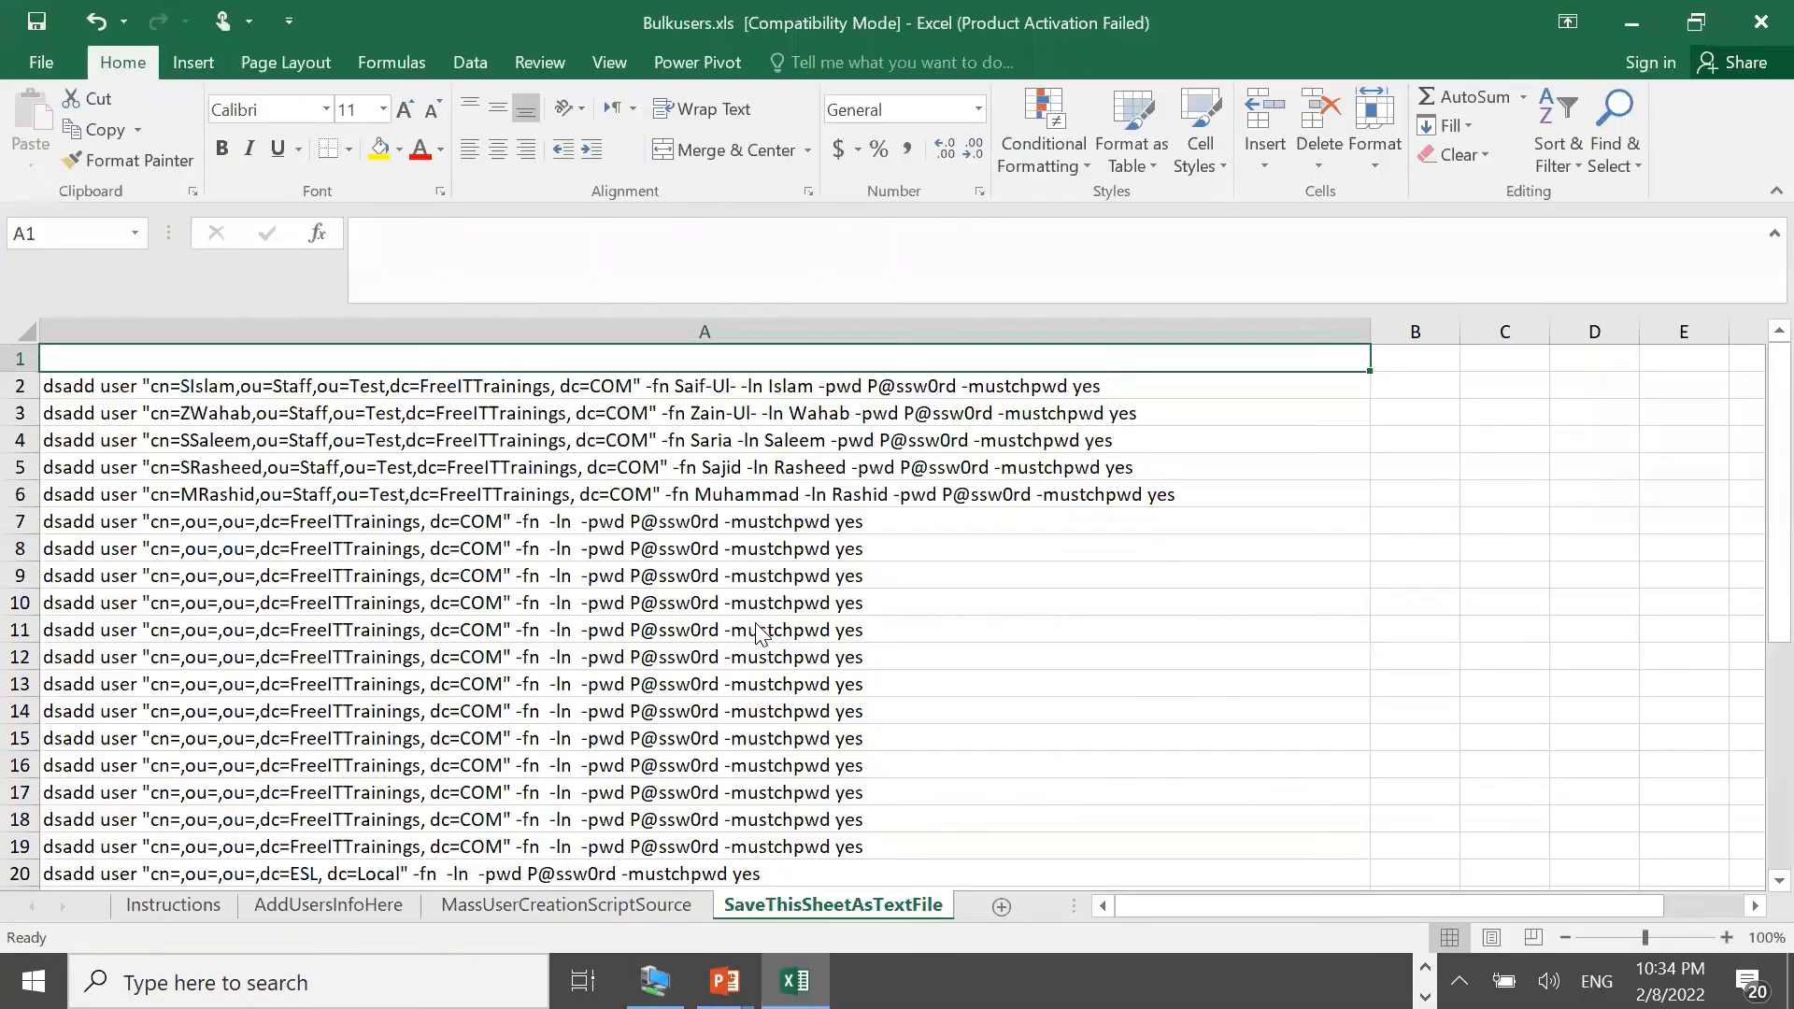
click(834, 590)
click(806, 581)
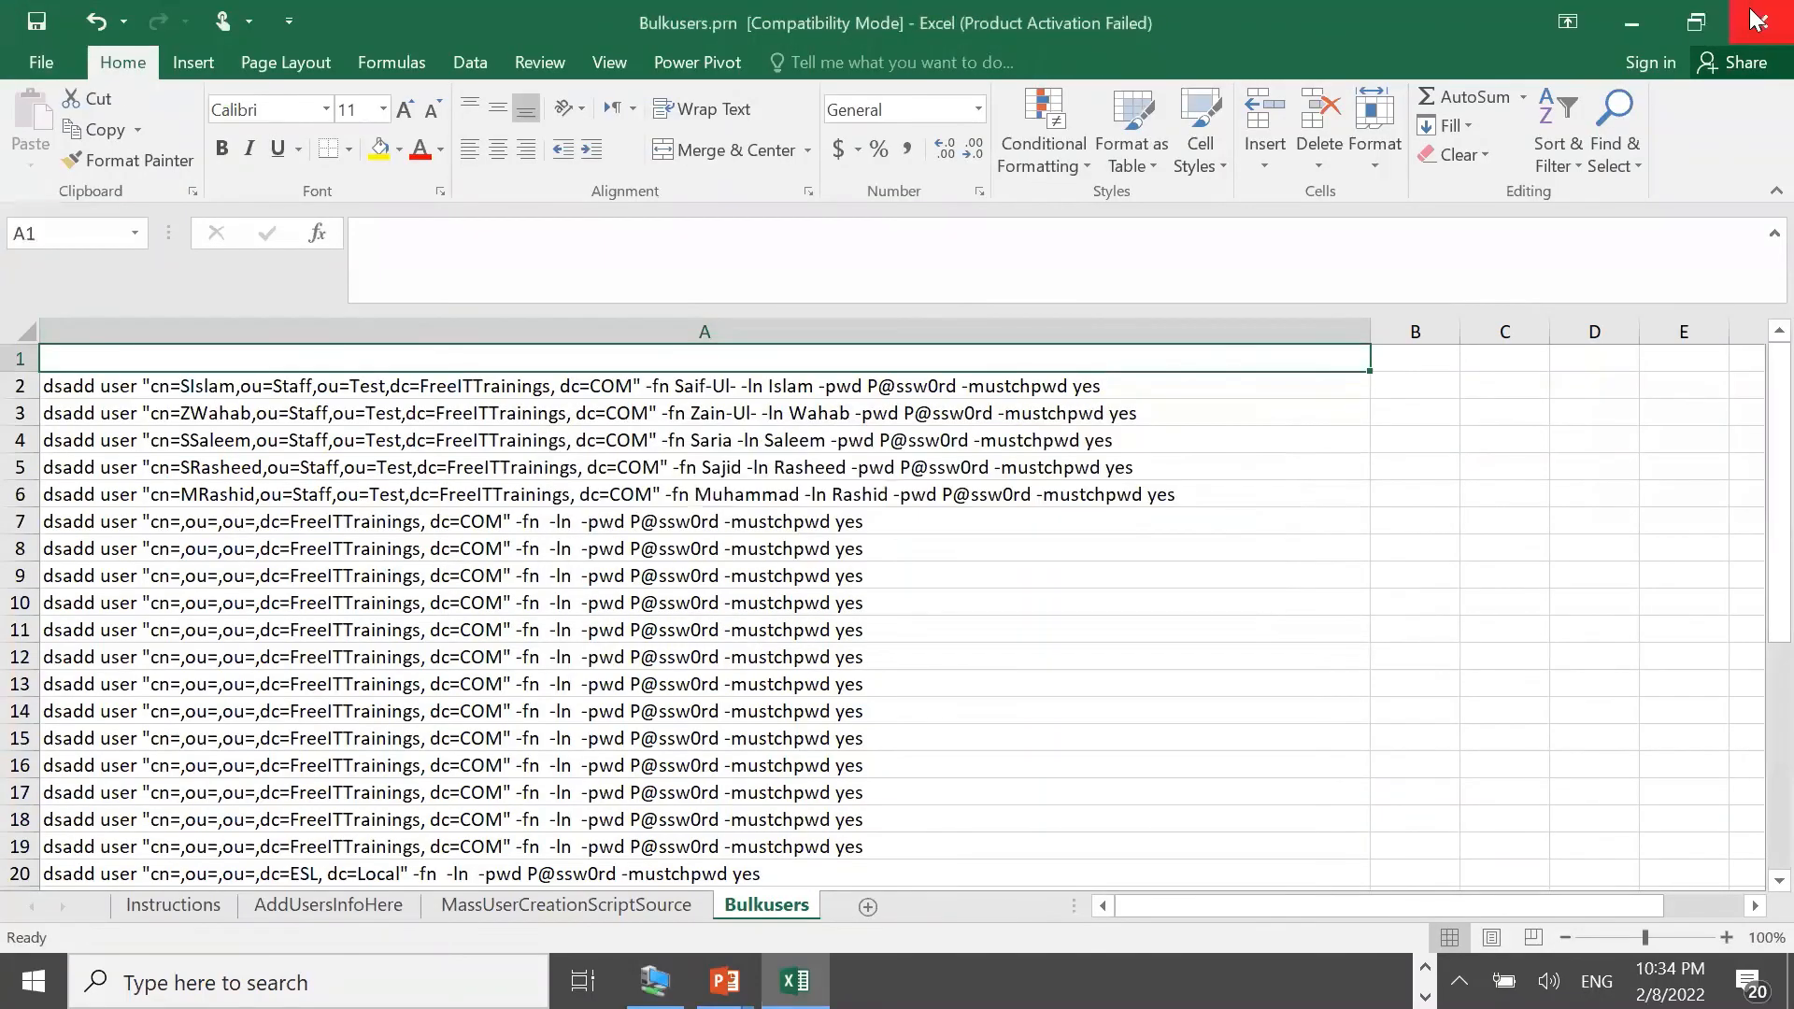
Start closing the workbook, then cancel and keep it open
click(1756, 28)
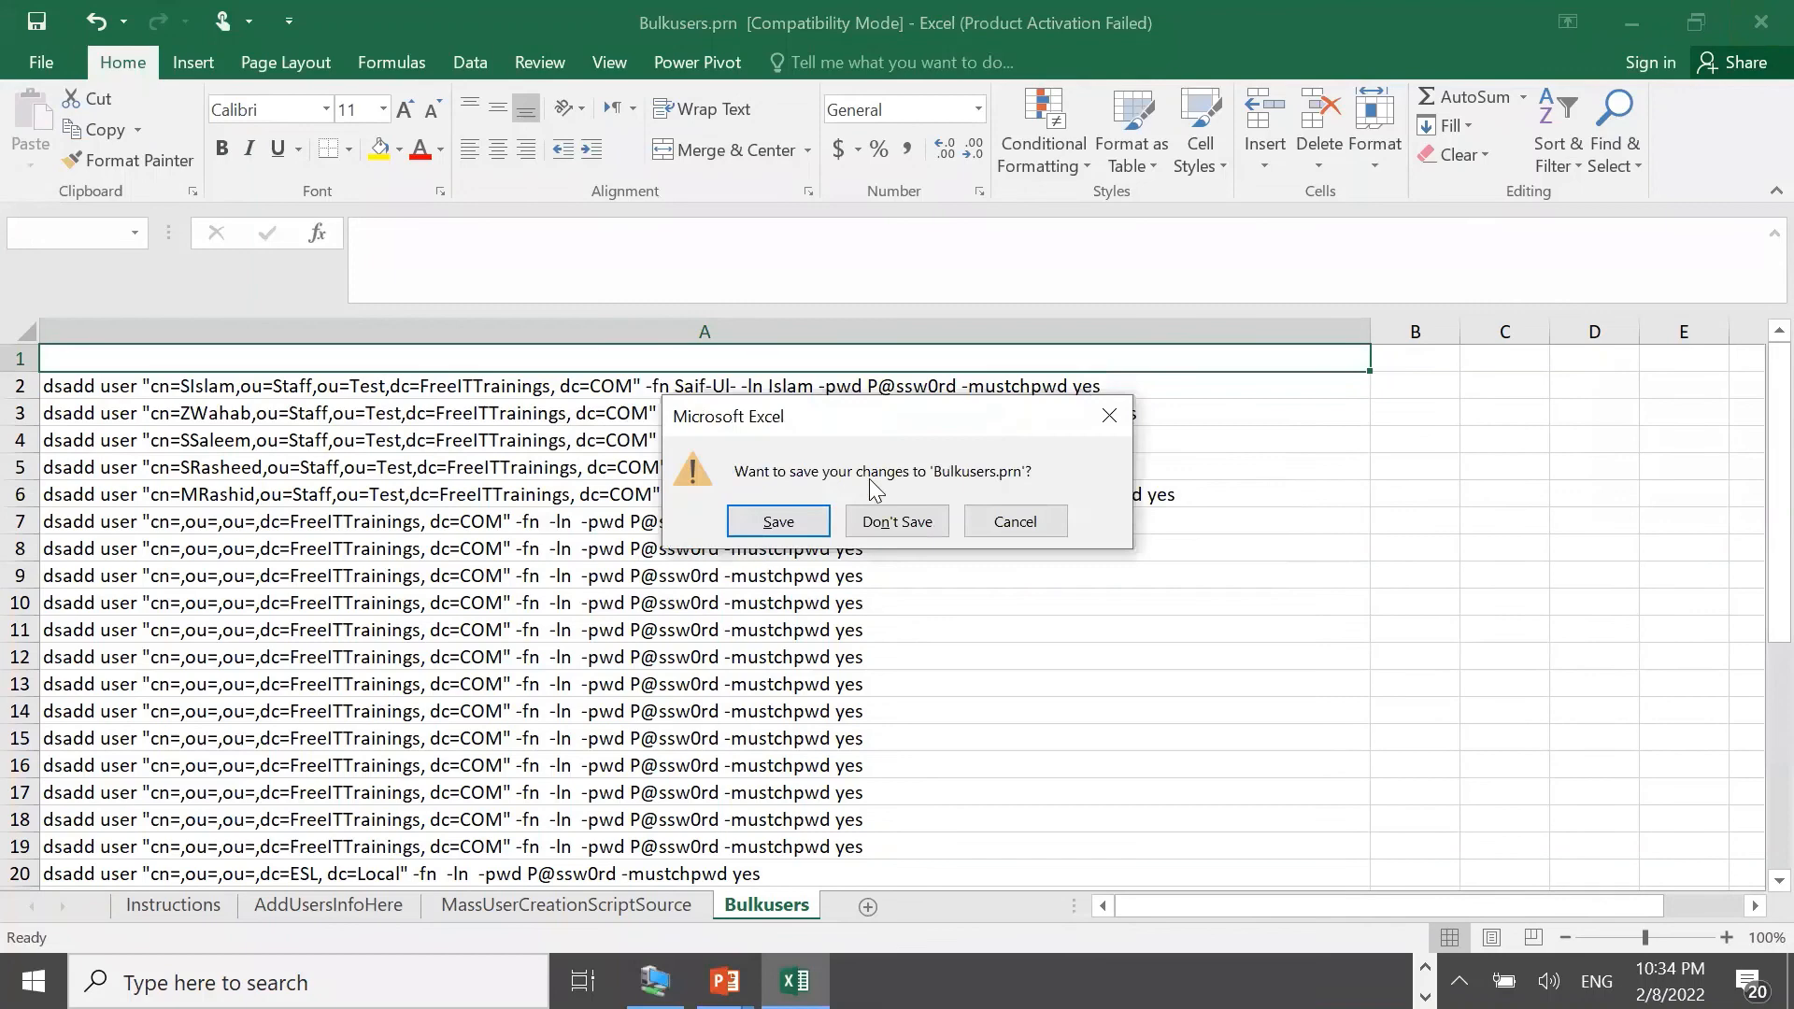
click(790, 512)
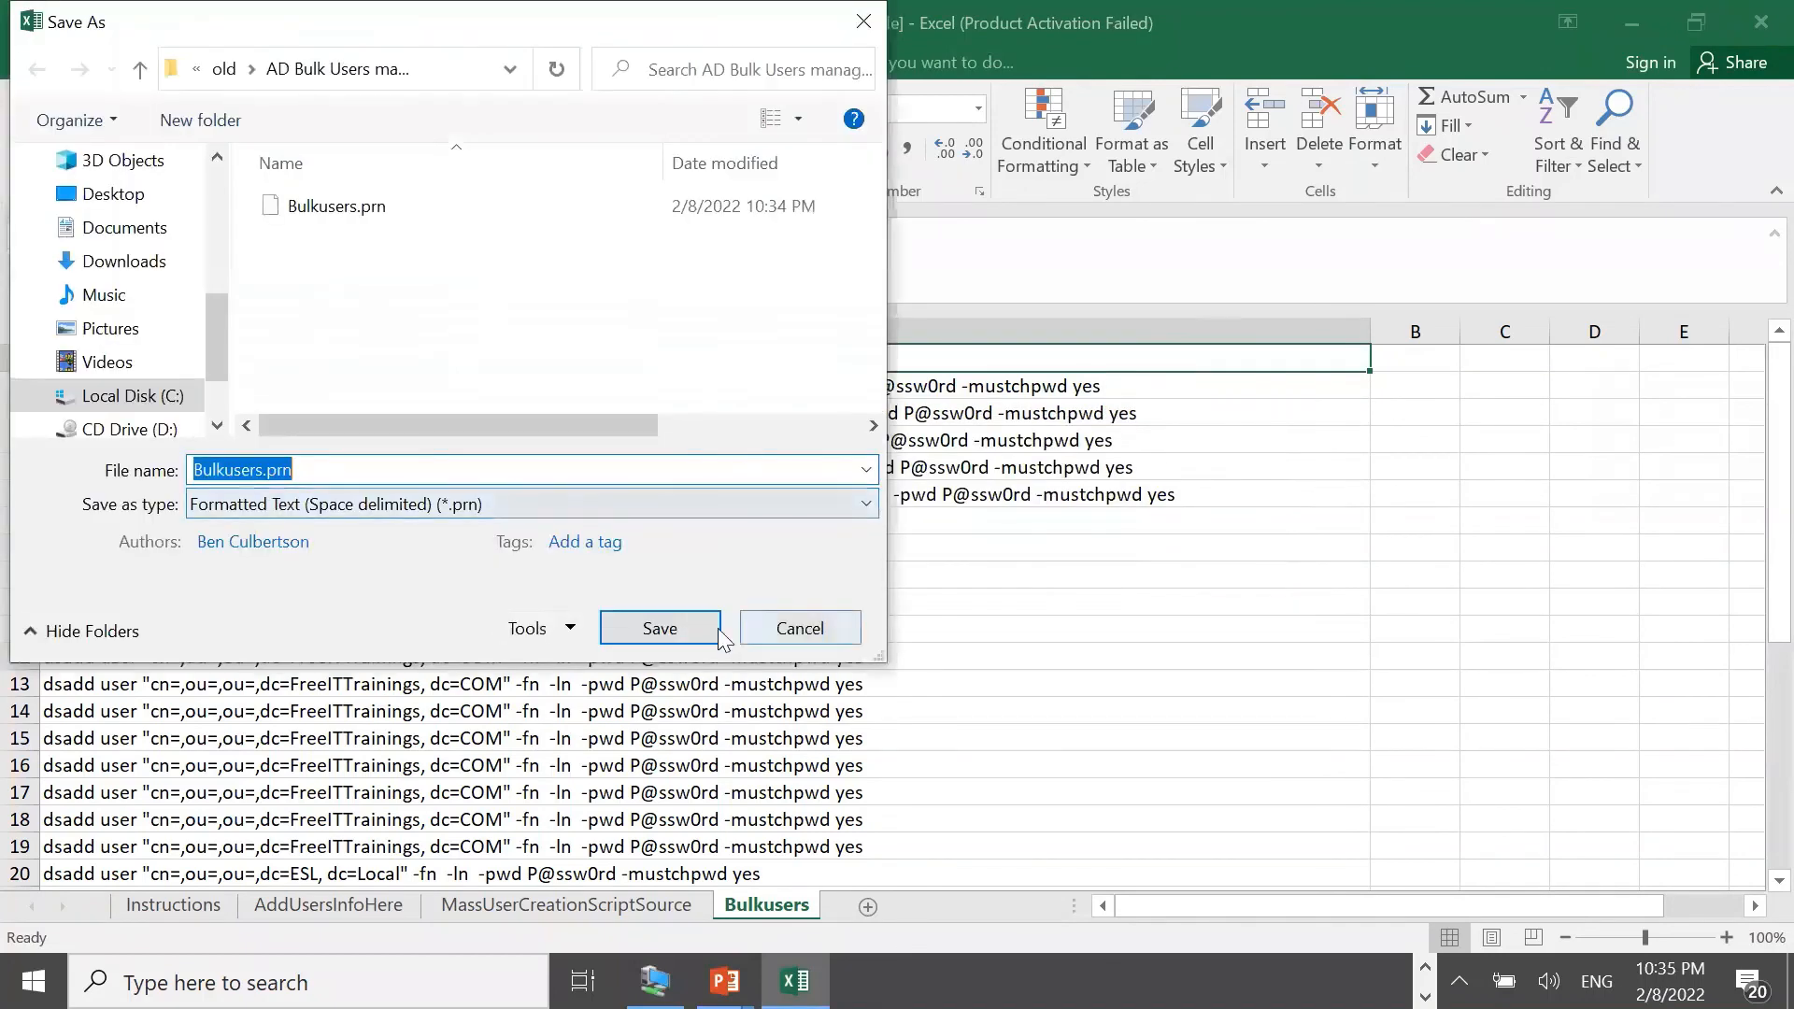
click(783, 628)
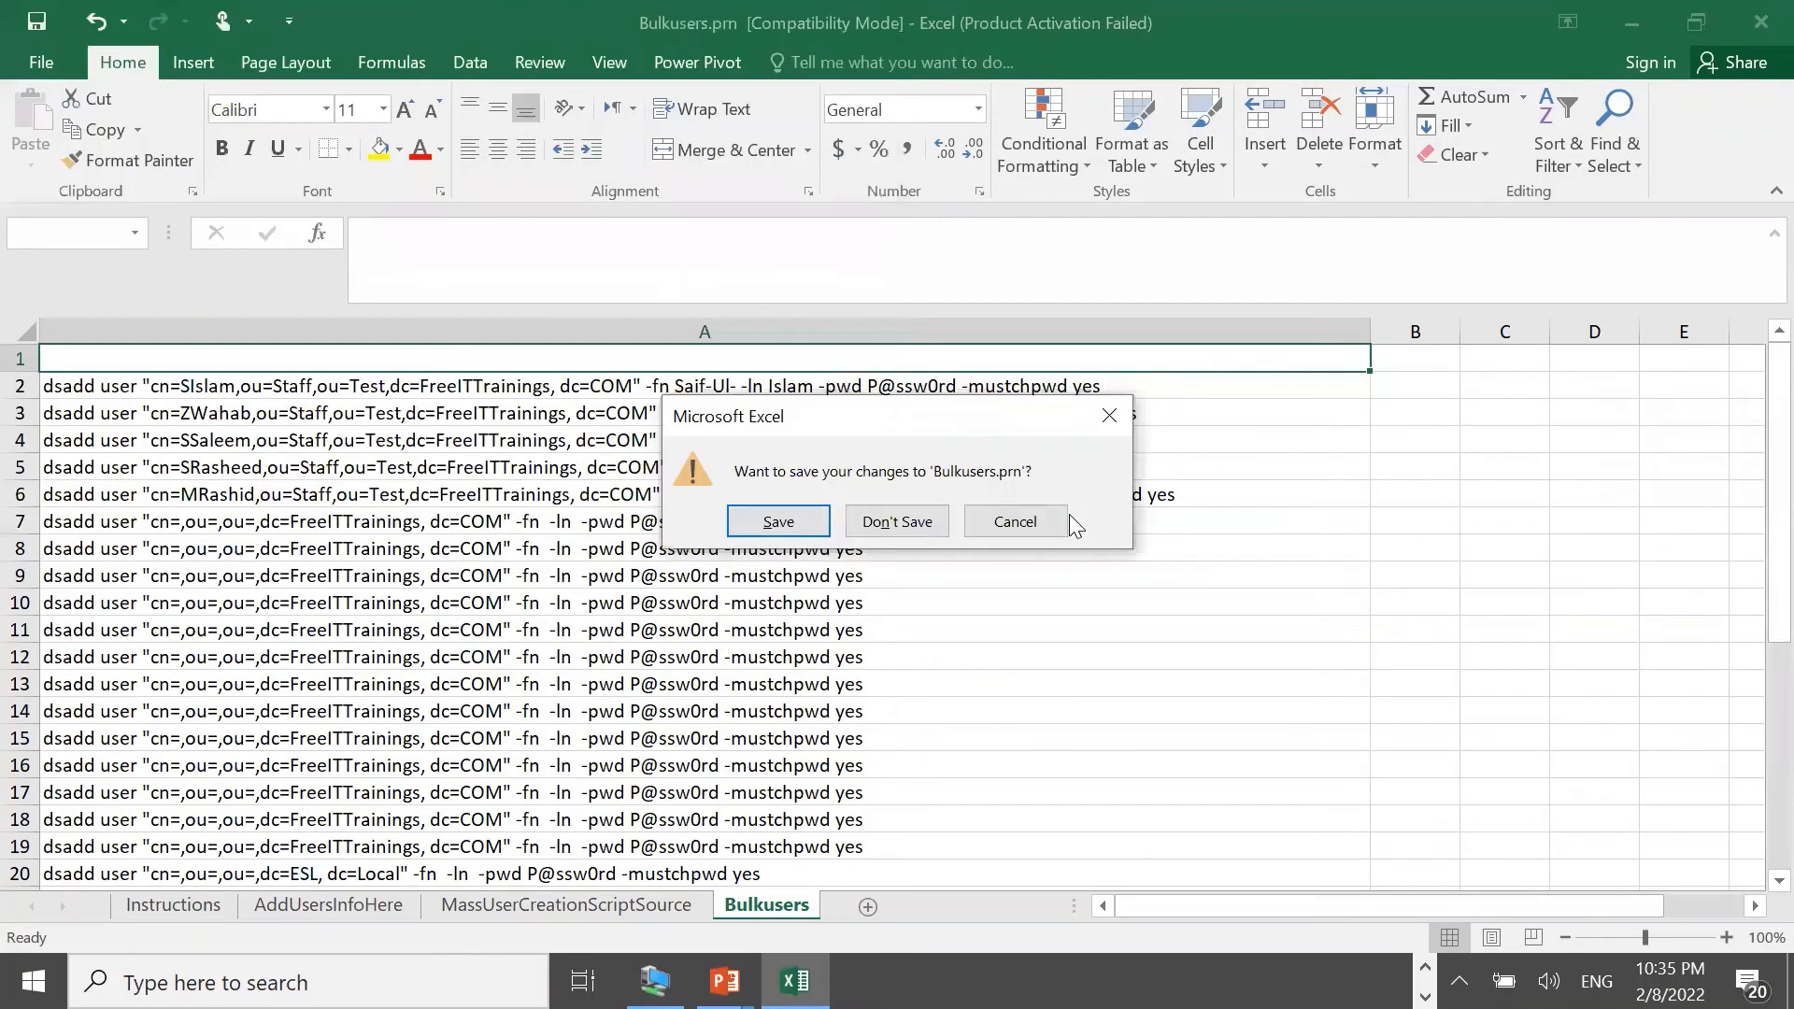
click(1016, 522)
Open Bulkusers.prn in Notepad without making Notepad the default for .prn files
click(1620, 18)
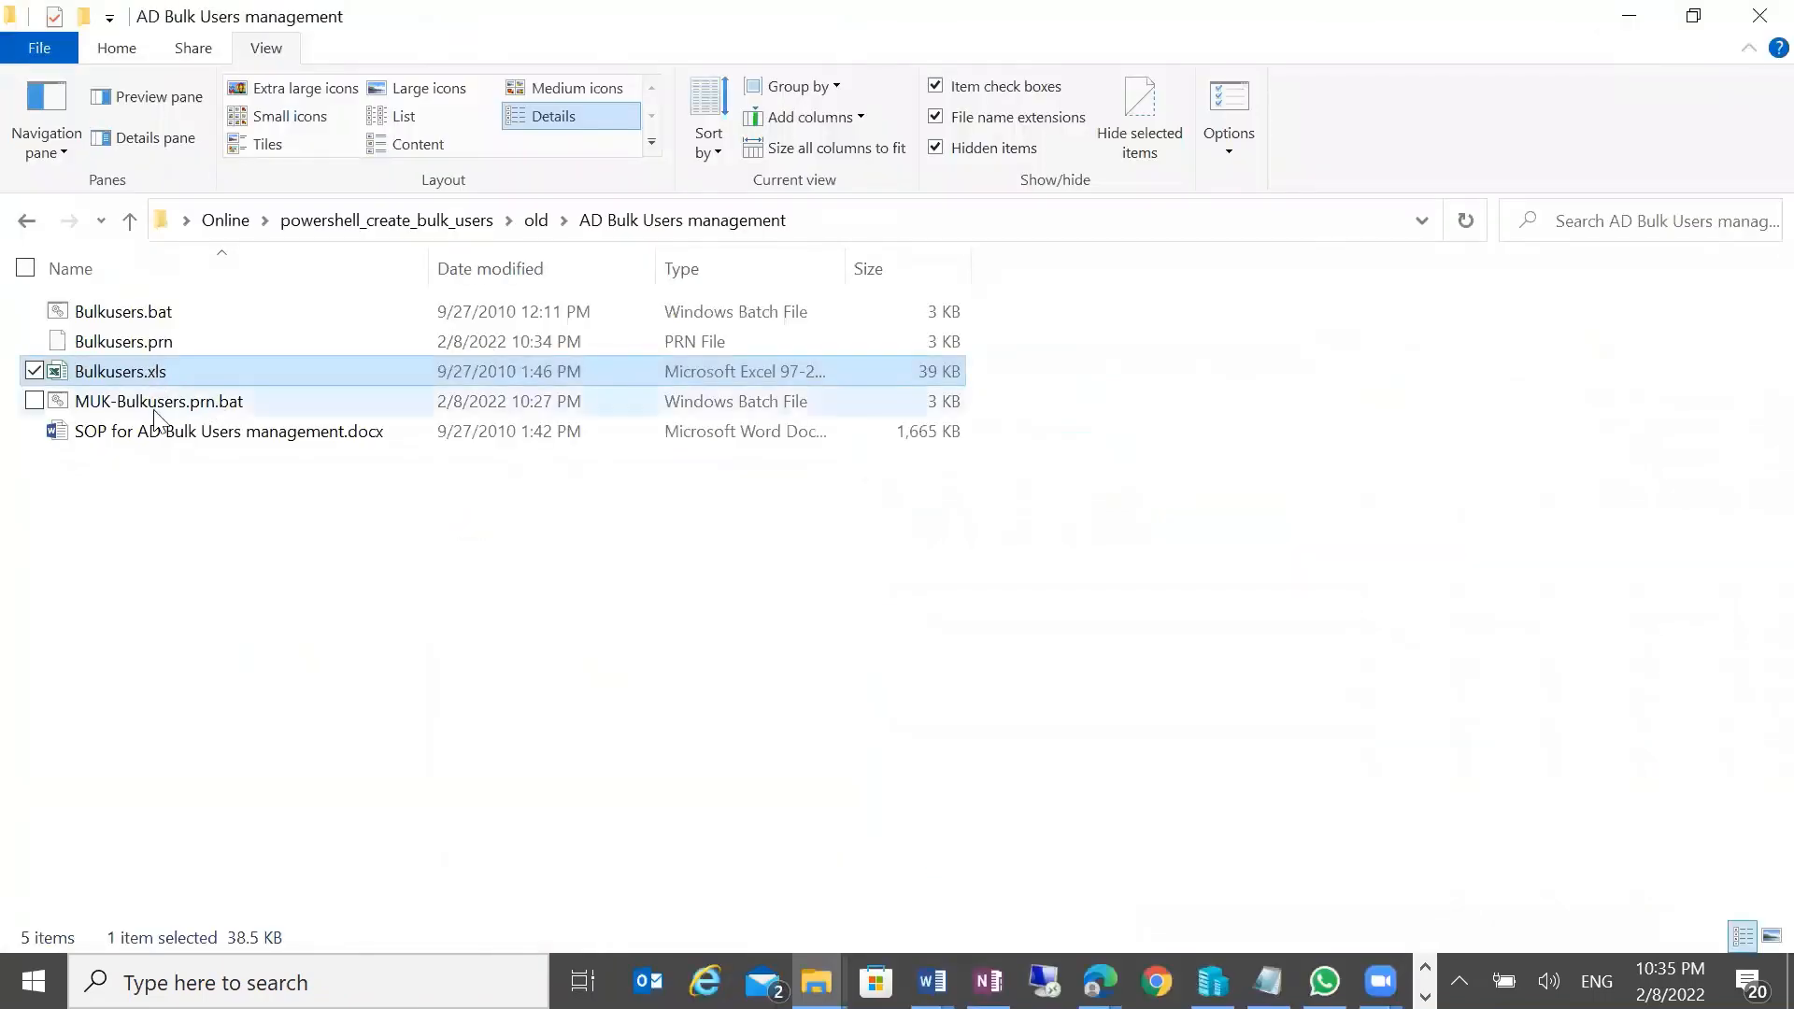
right_click(152, 342)
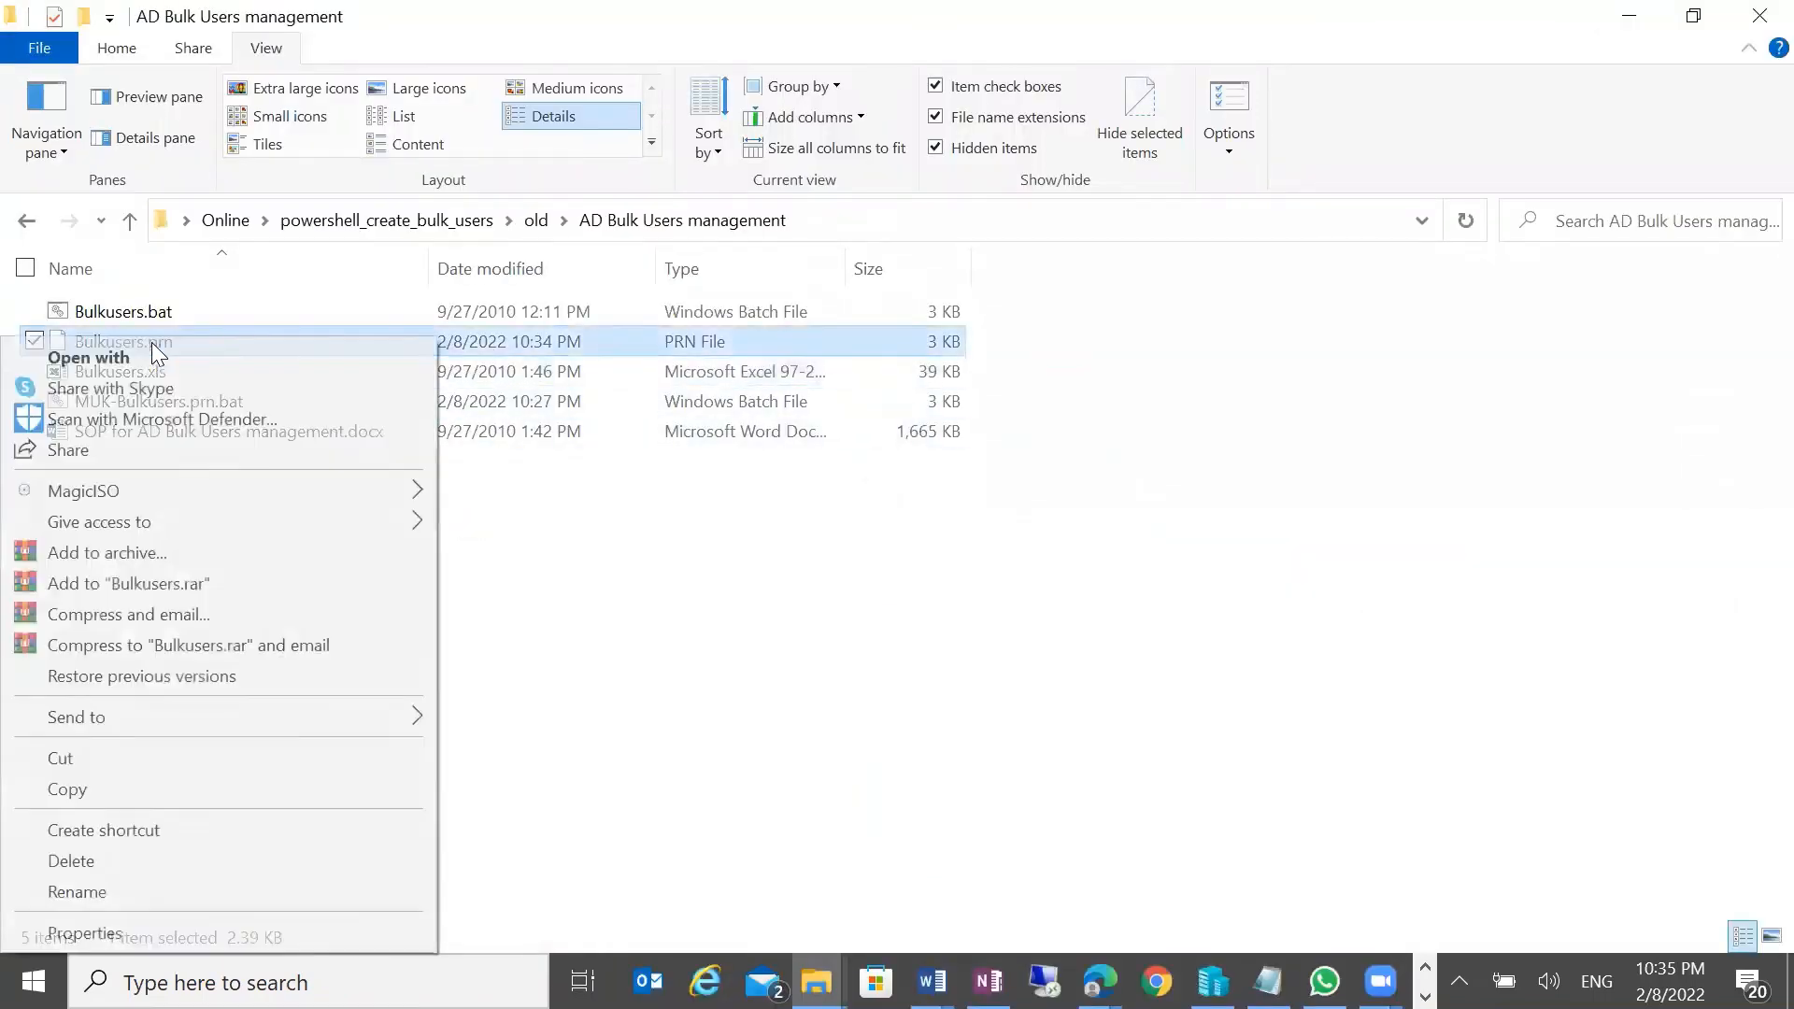
click(239, 359)
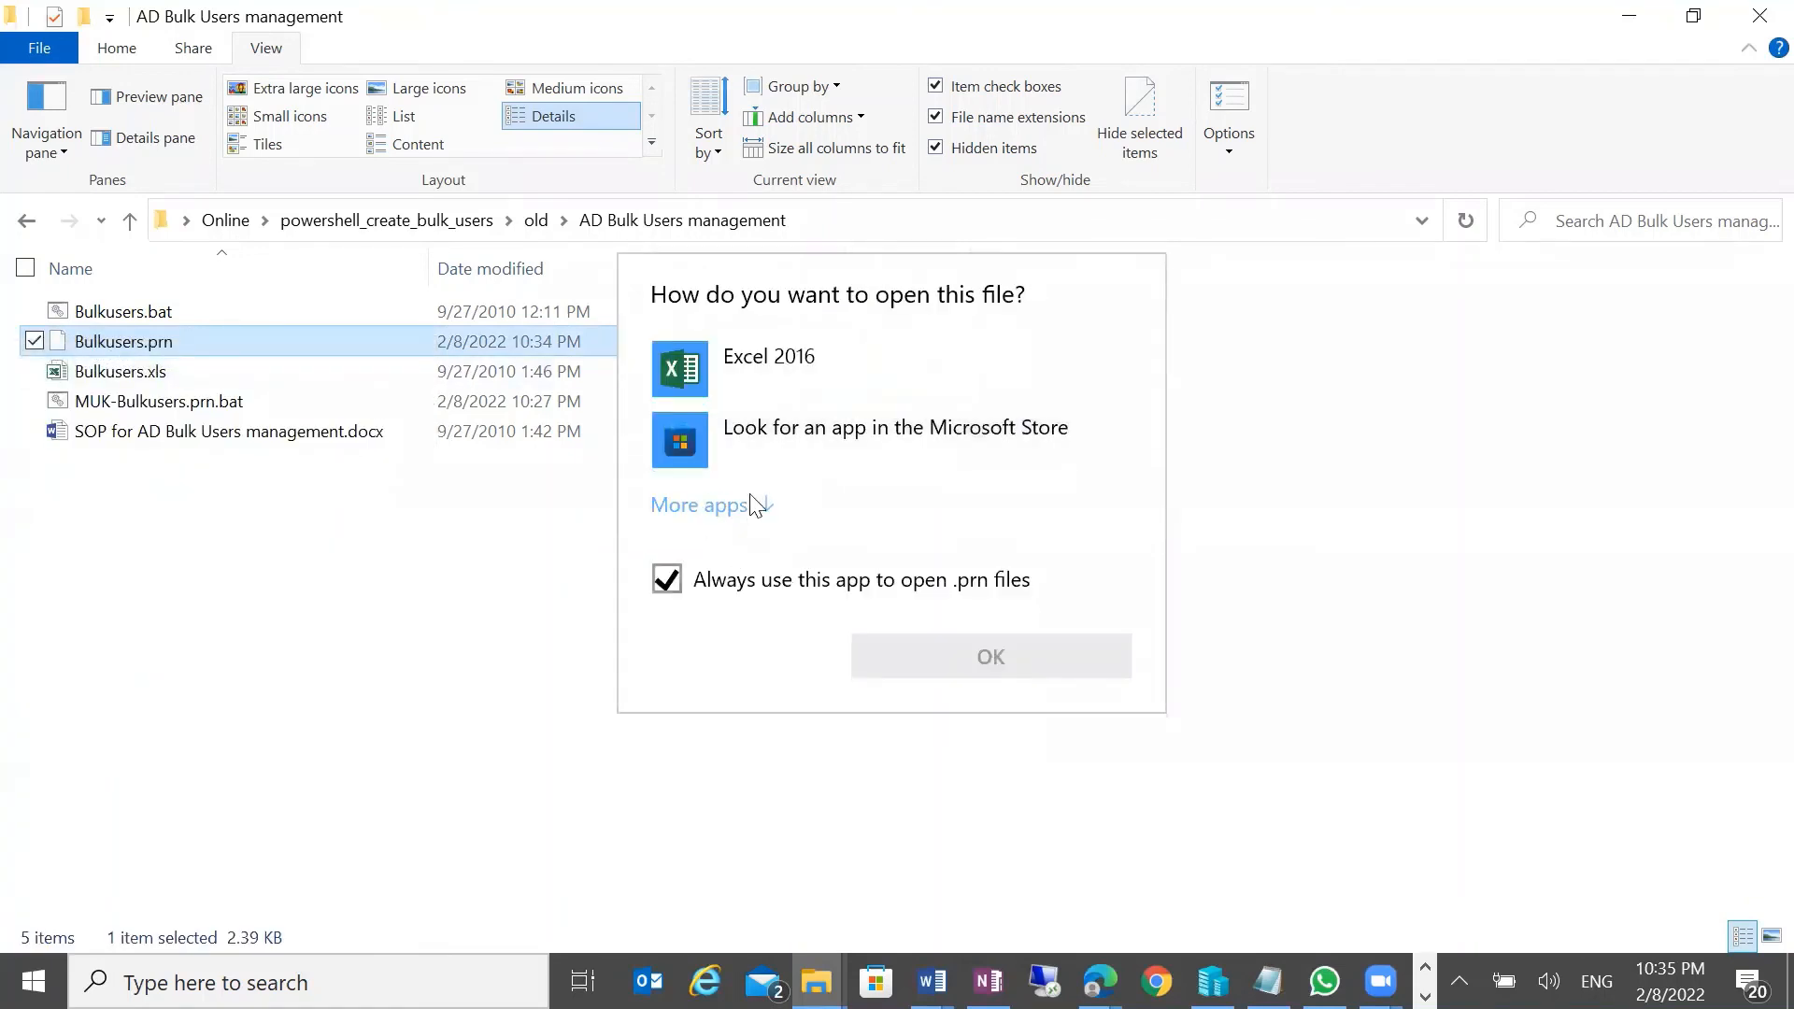
click(747, 504)
click(817, 720)
click(741, 855)
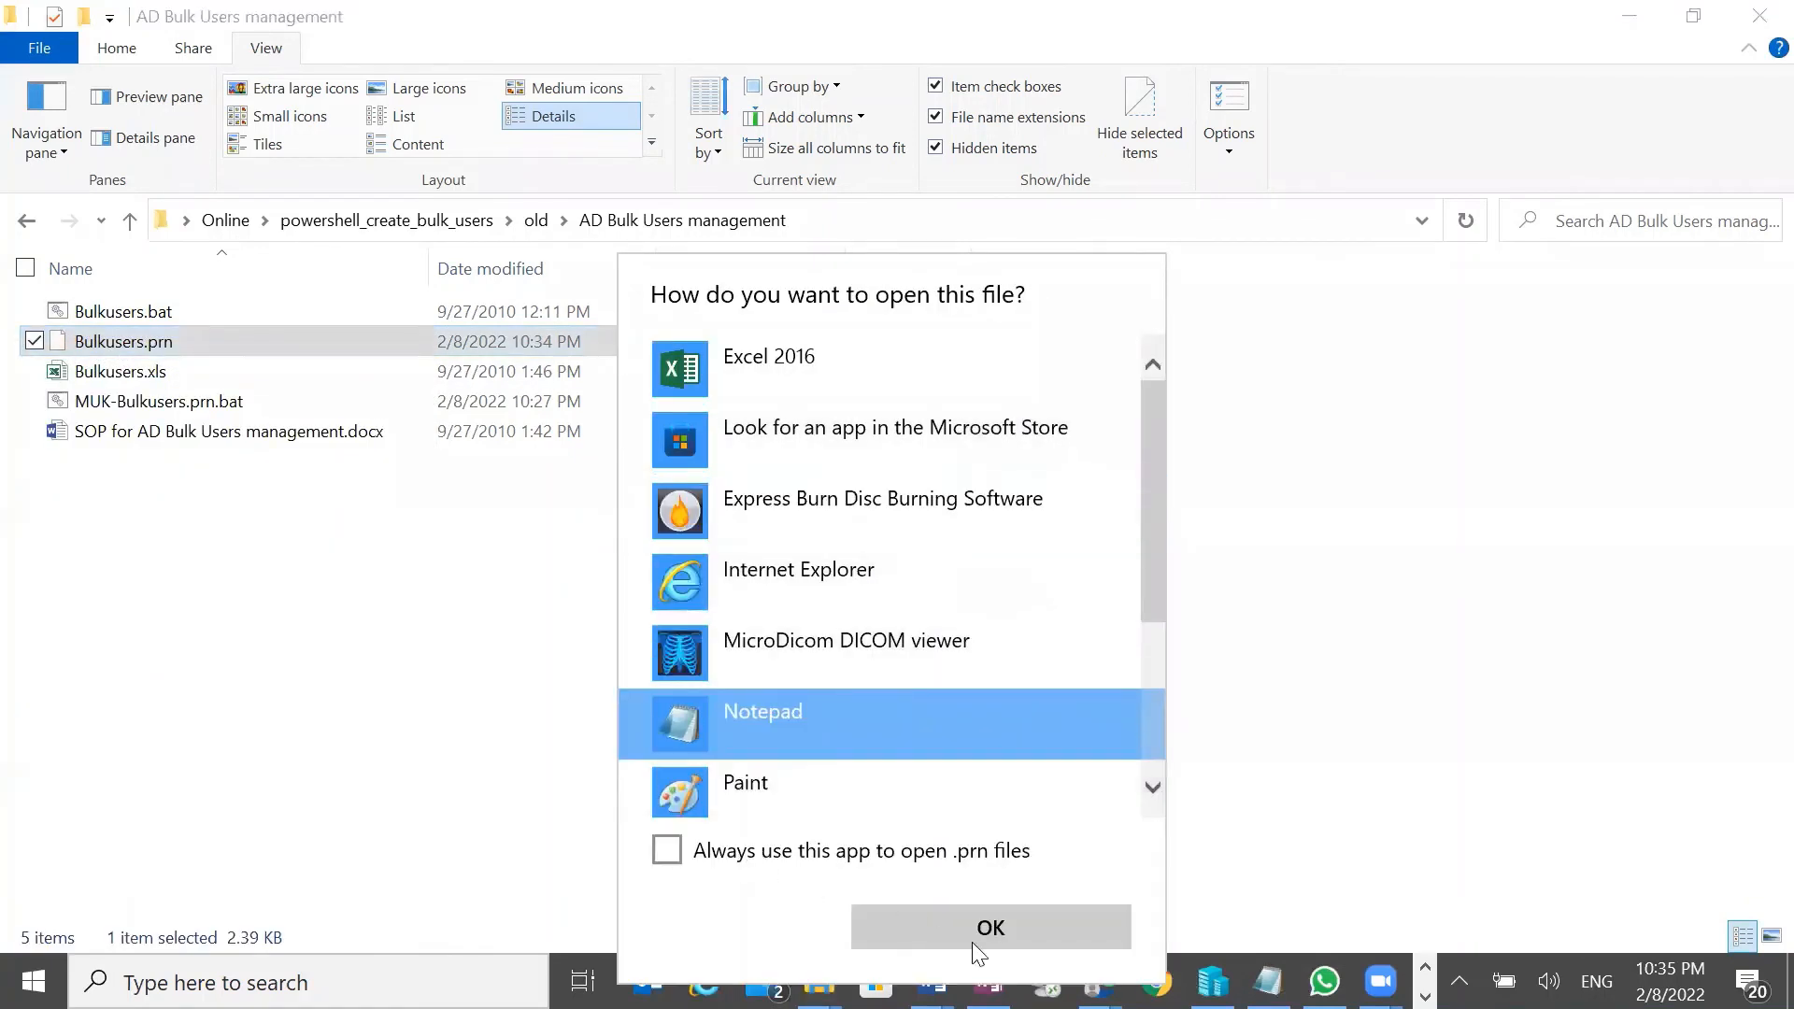
click(971, 935)
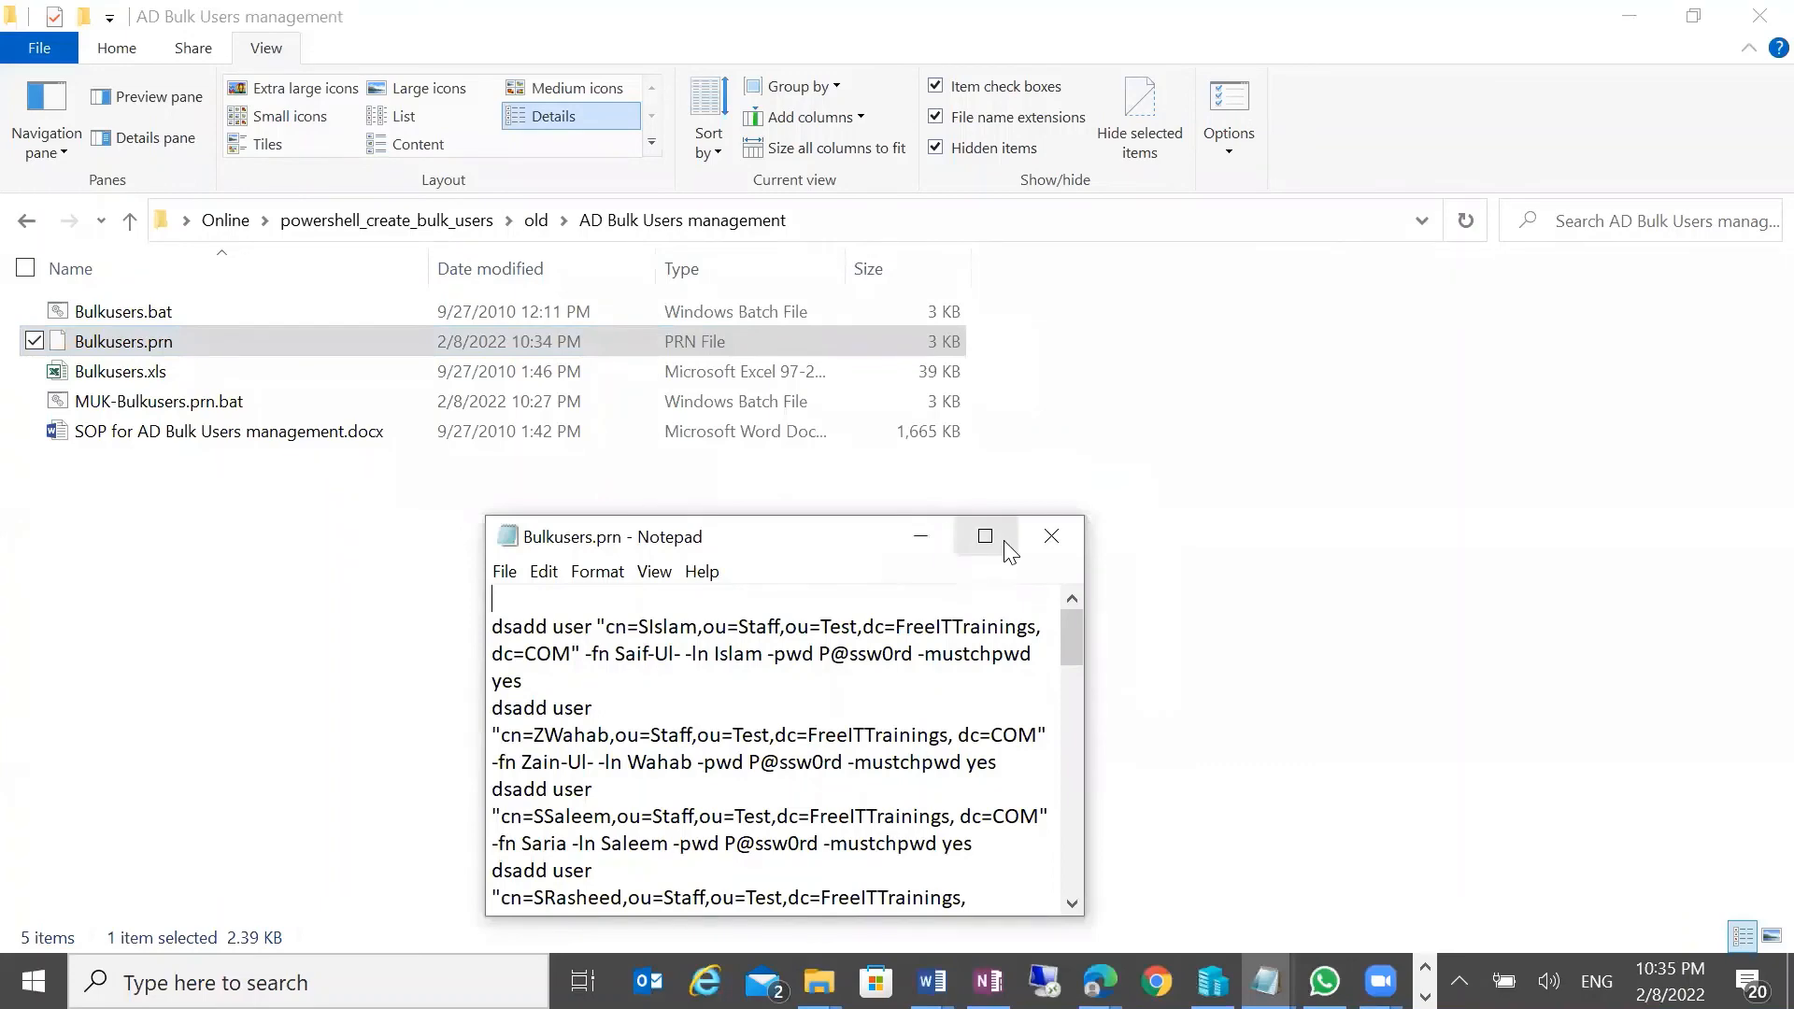
Maximize Notepad, inspect the first dsadd user command lines, then minimize it
click(990, 540)
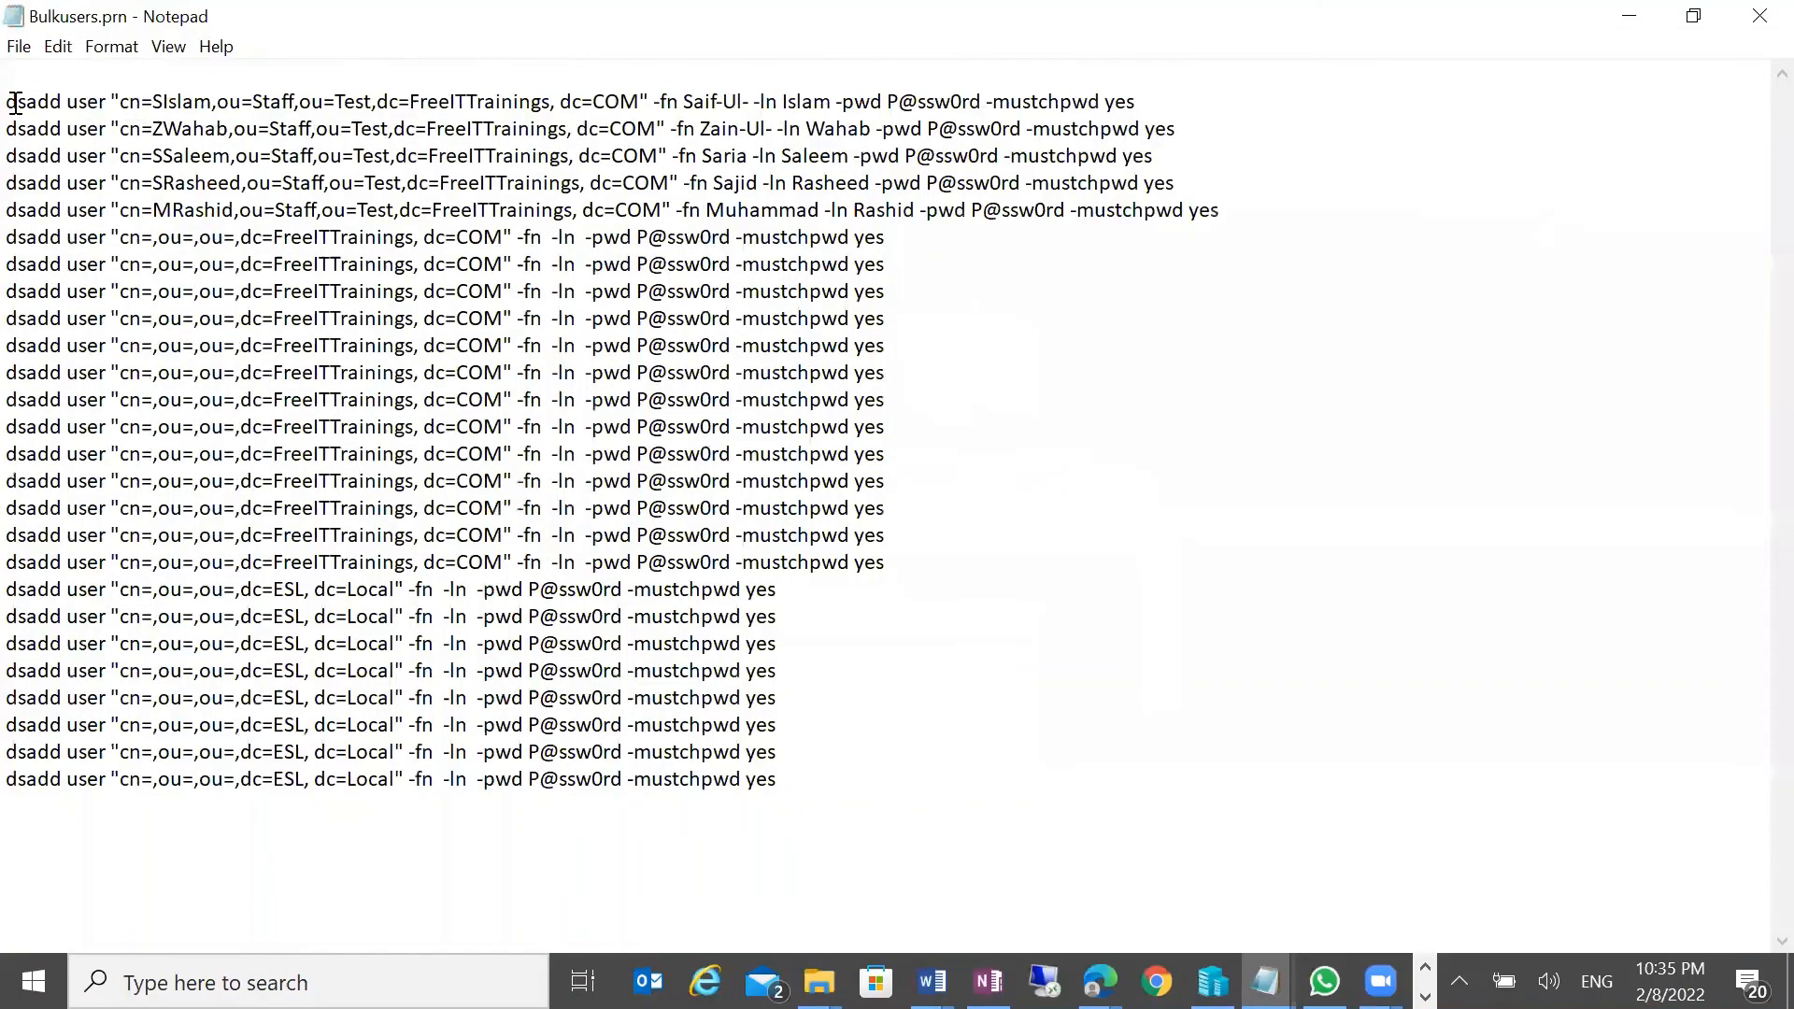
drag(8, 101, 1204, 128)
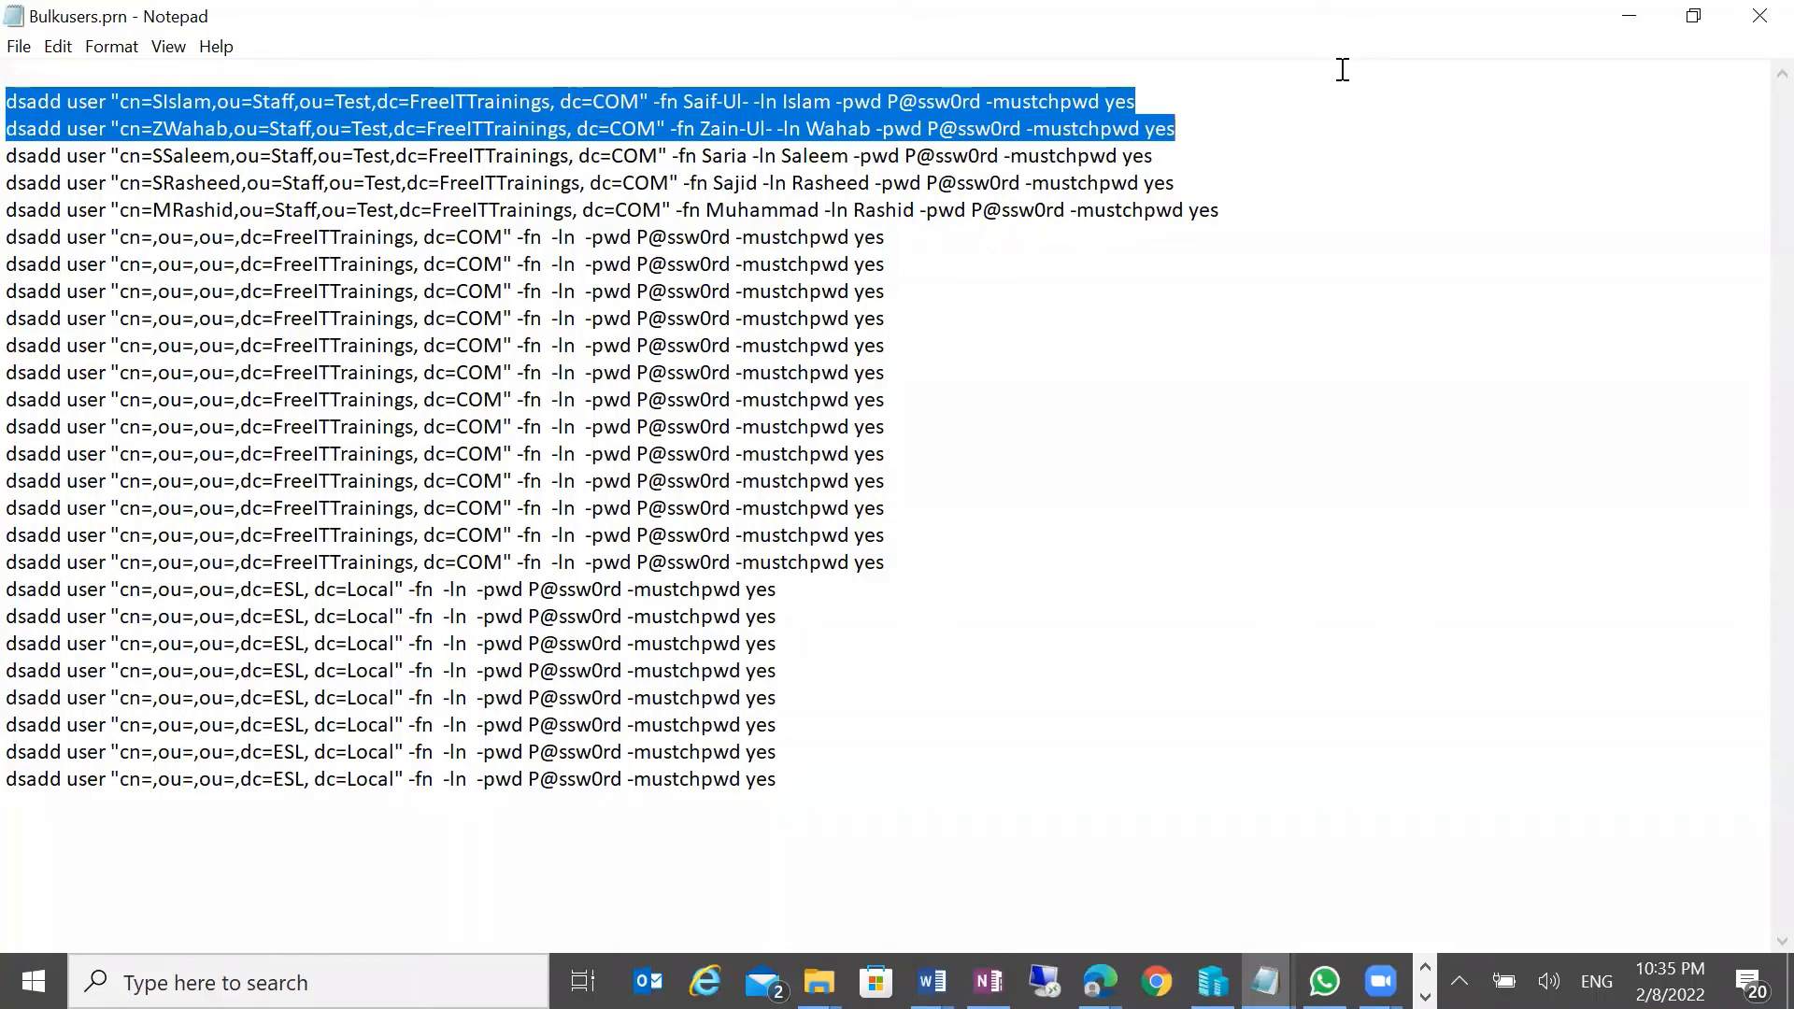
click(1628, 16)
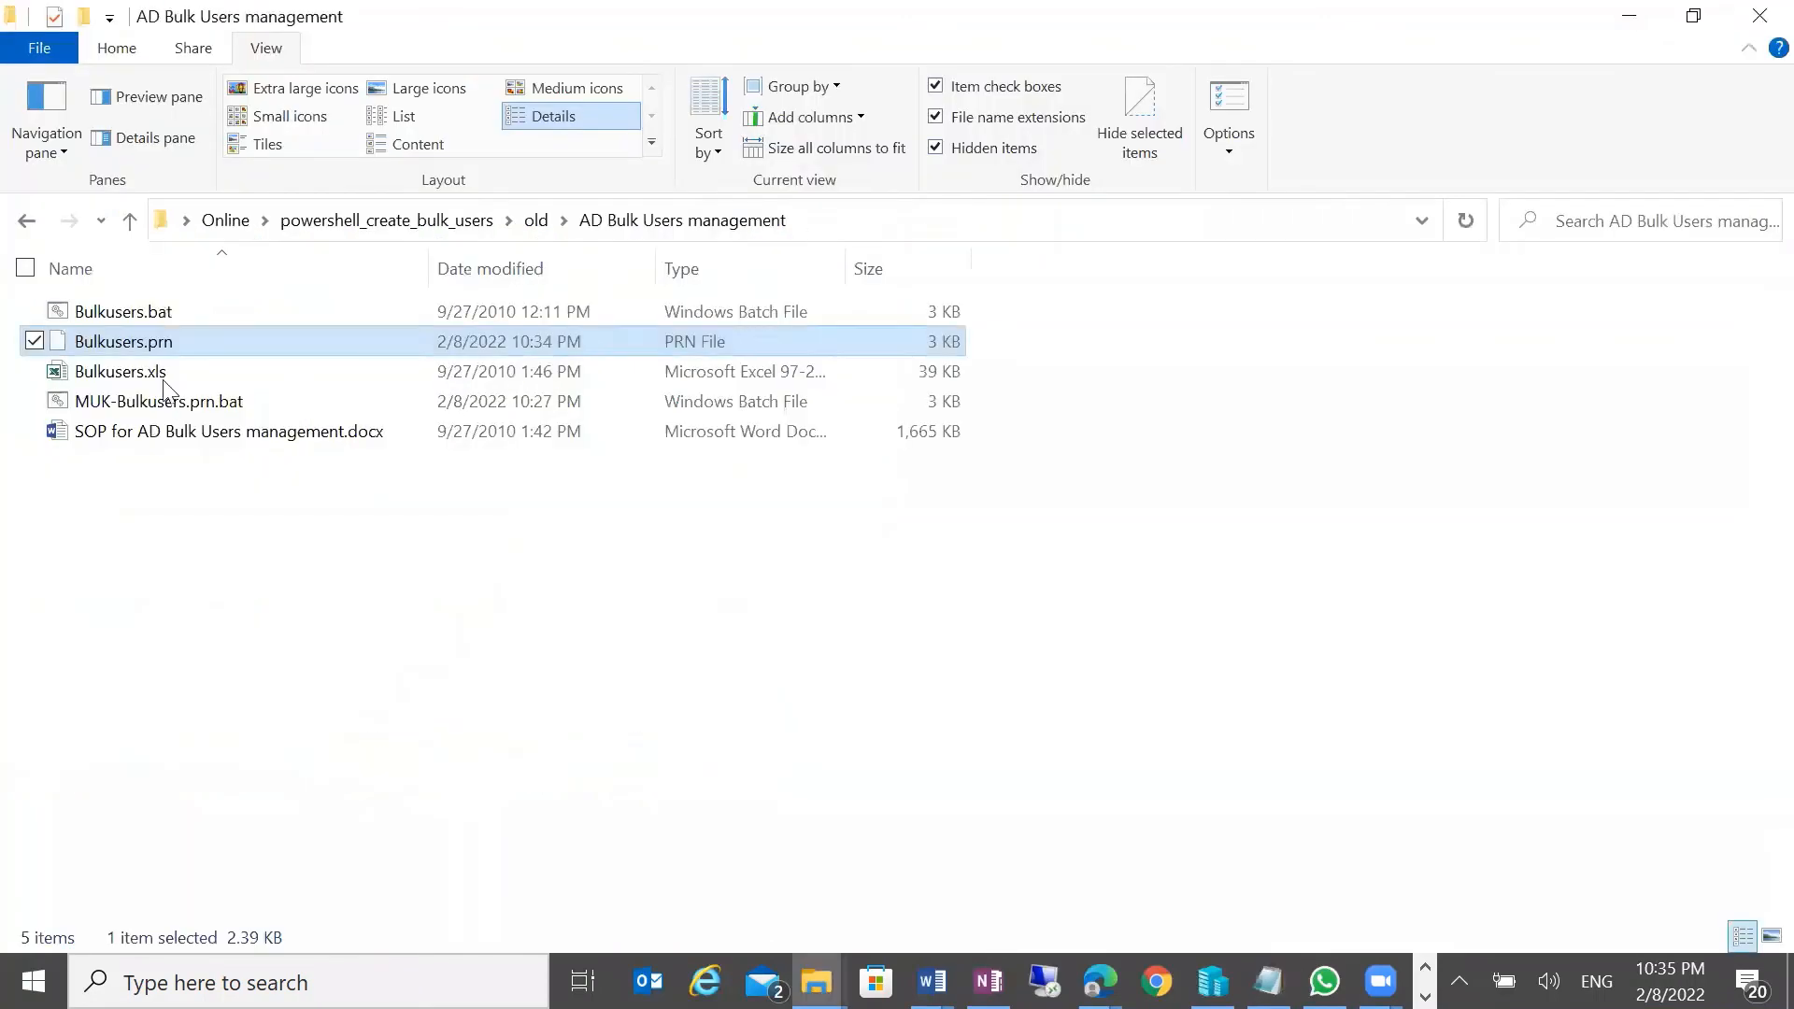
Copy Bulkusers.prn and paste it into the IT folder on the Windows Server 2022 session
right_click(116, 351)
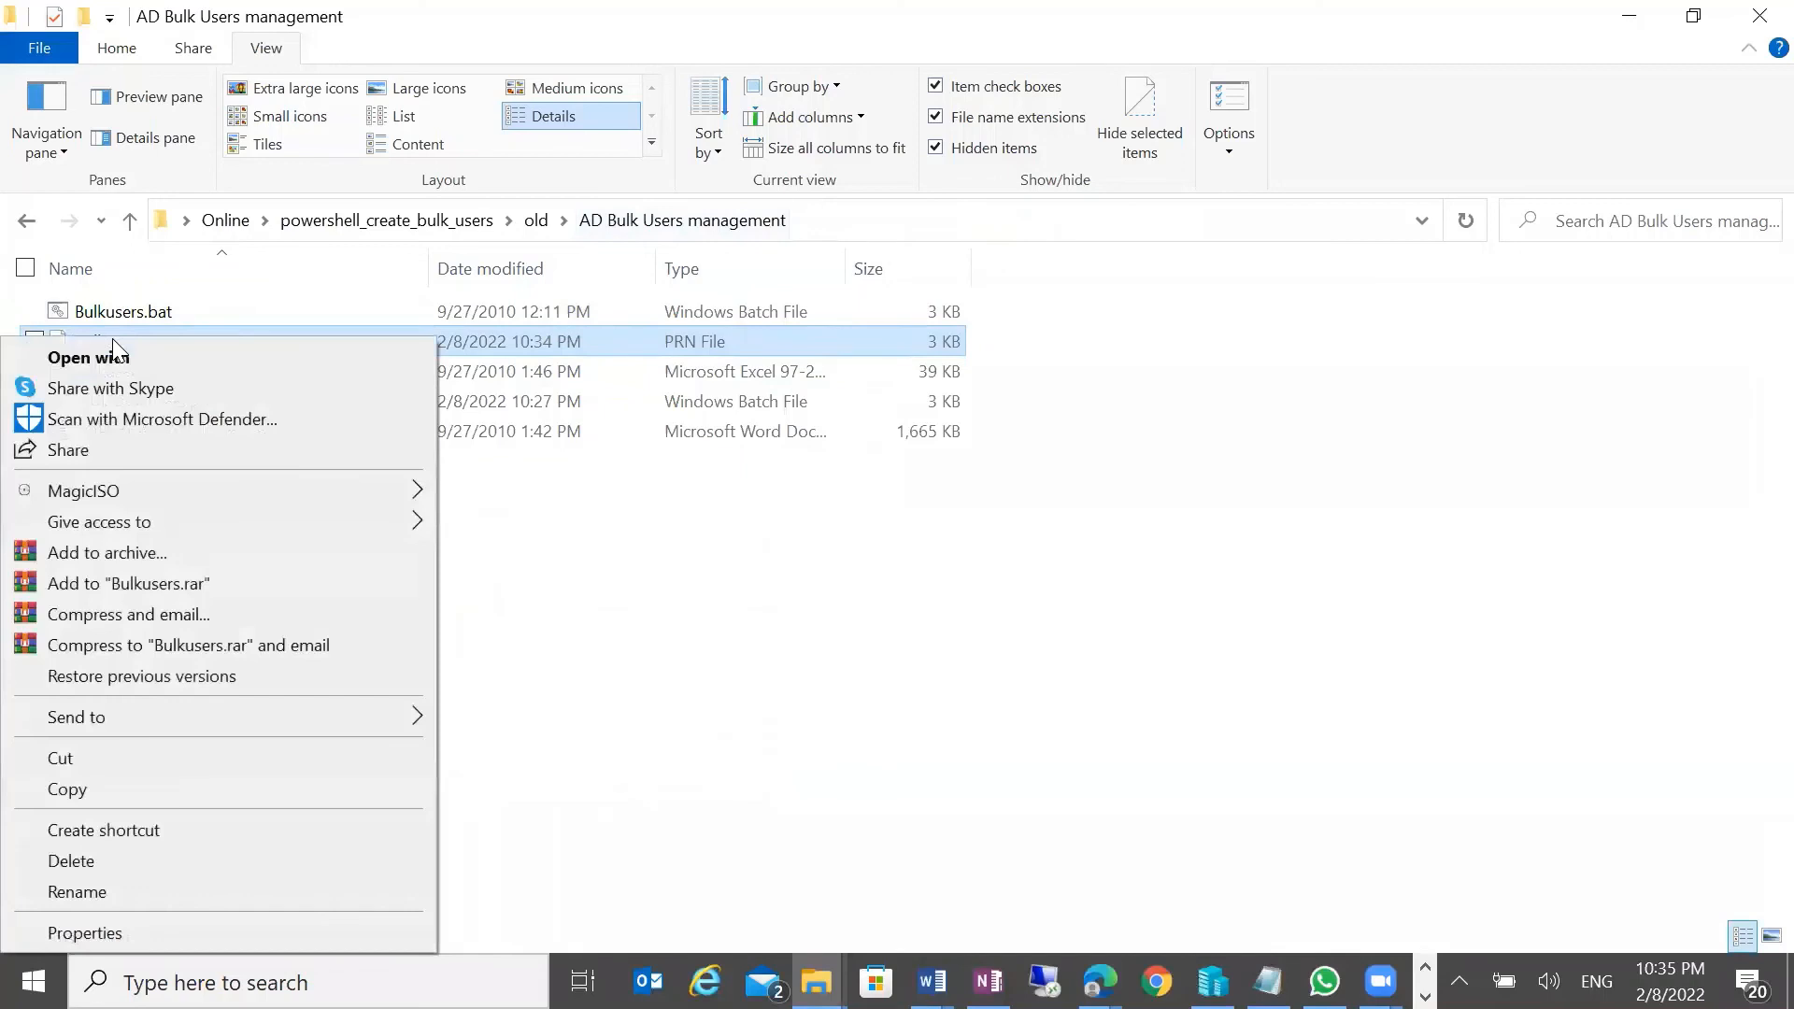
click(155, 892)
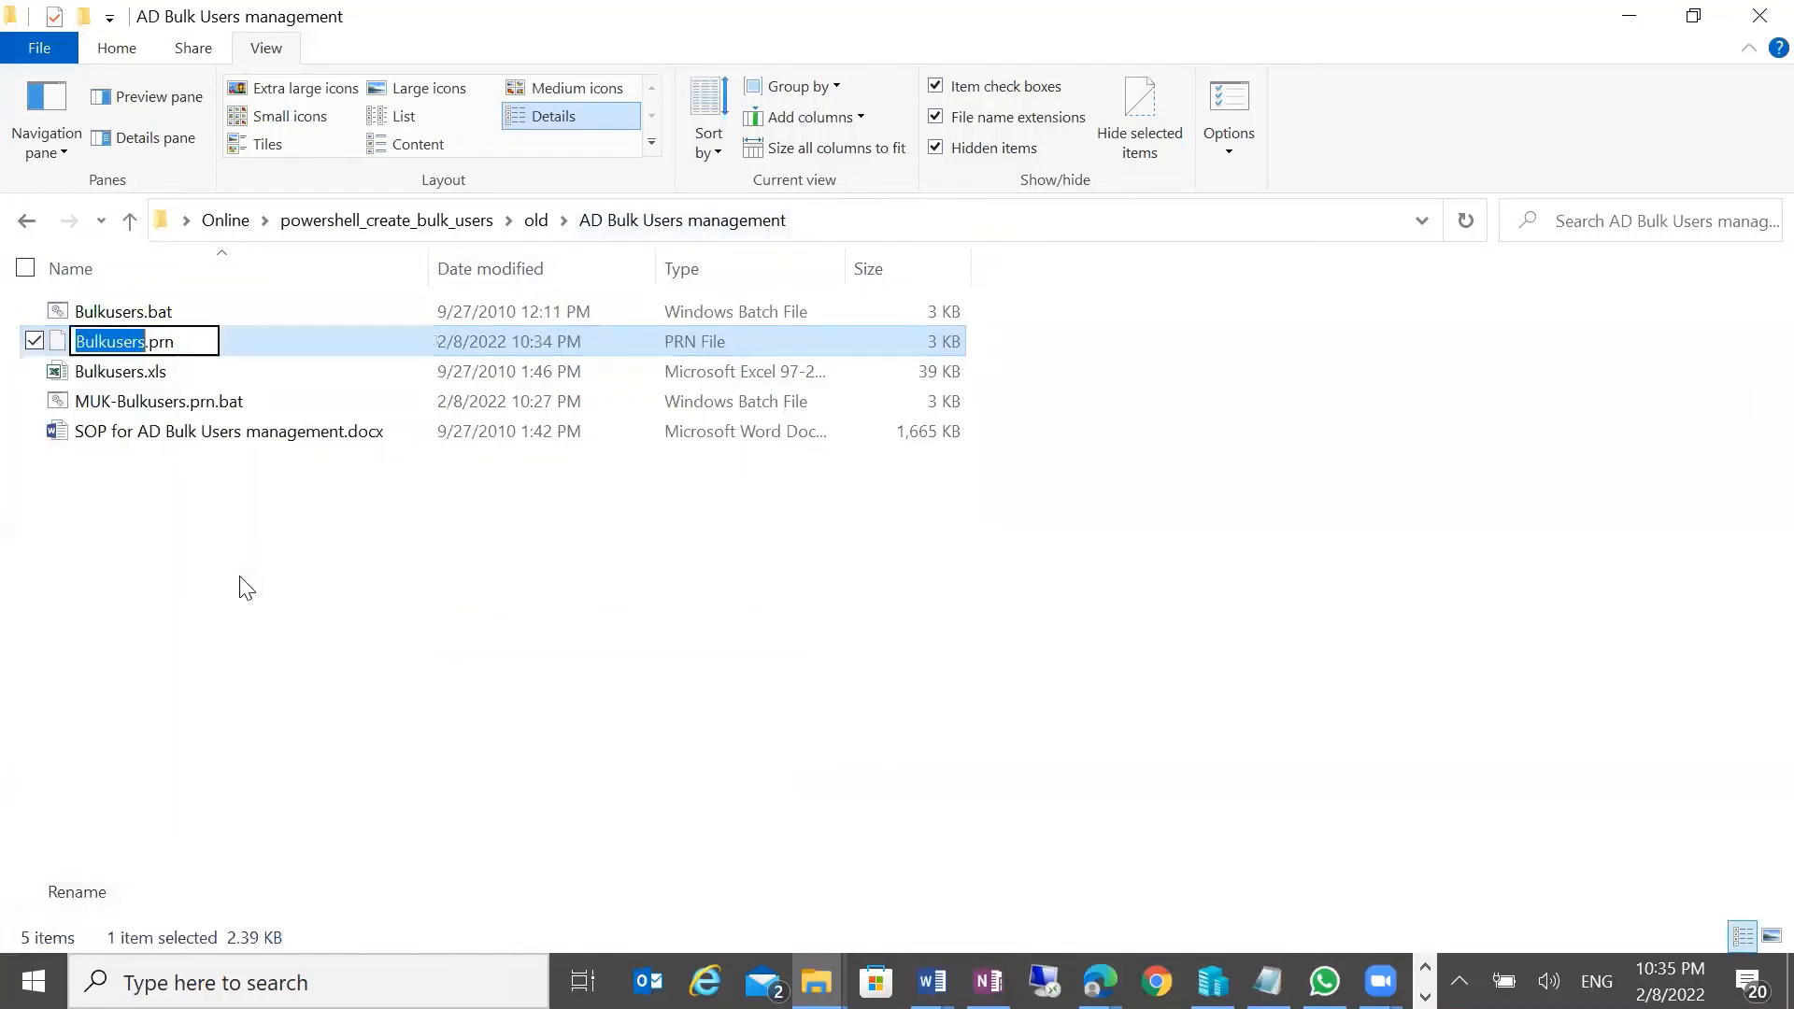
drag(182, 342, 166, 344)
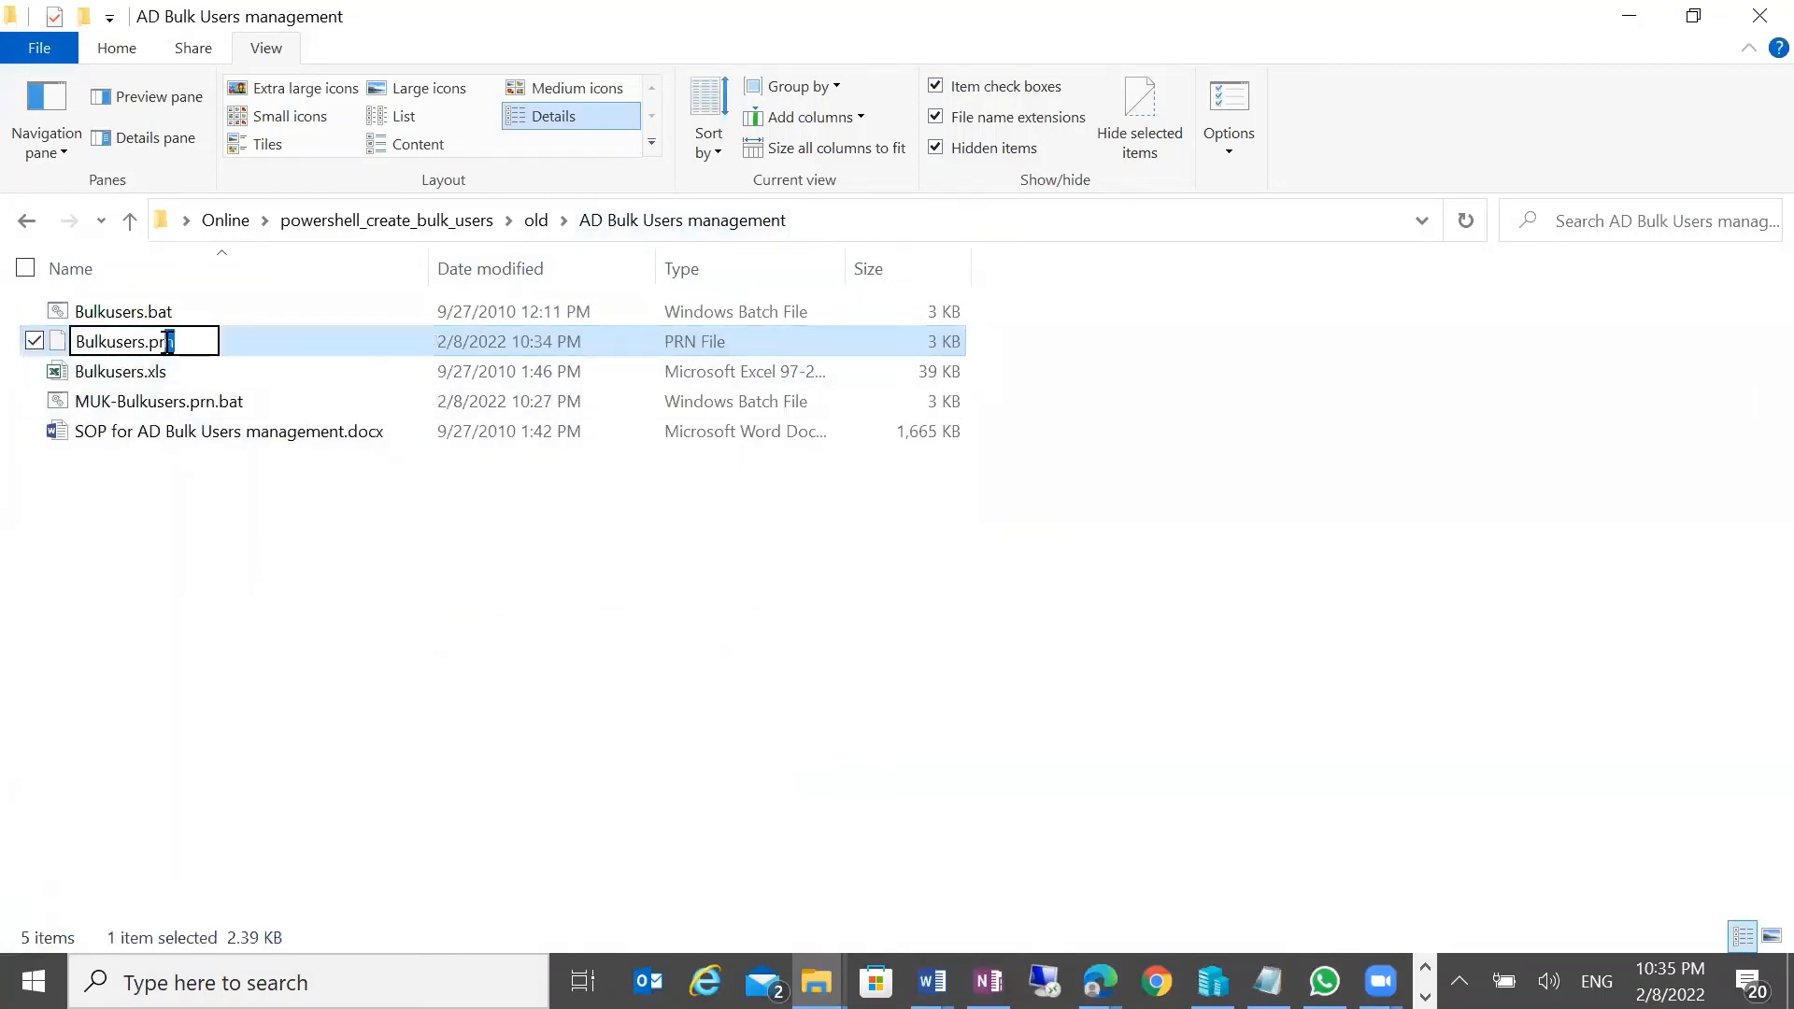
click(372, 551)
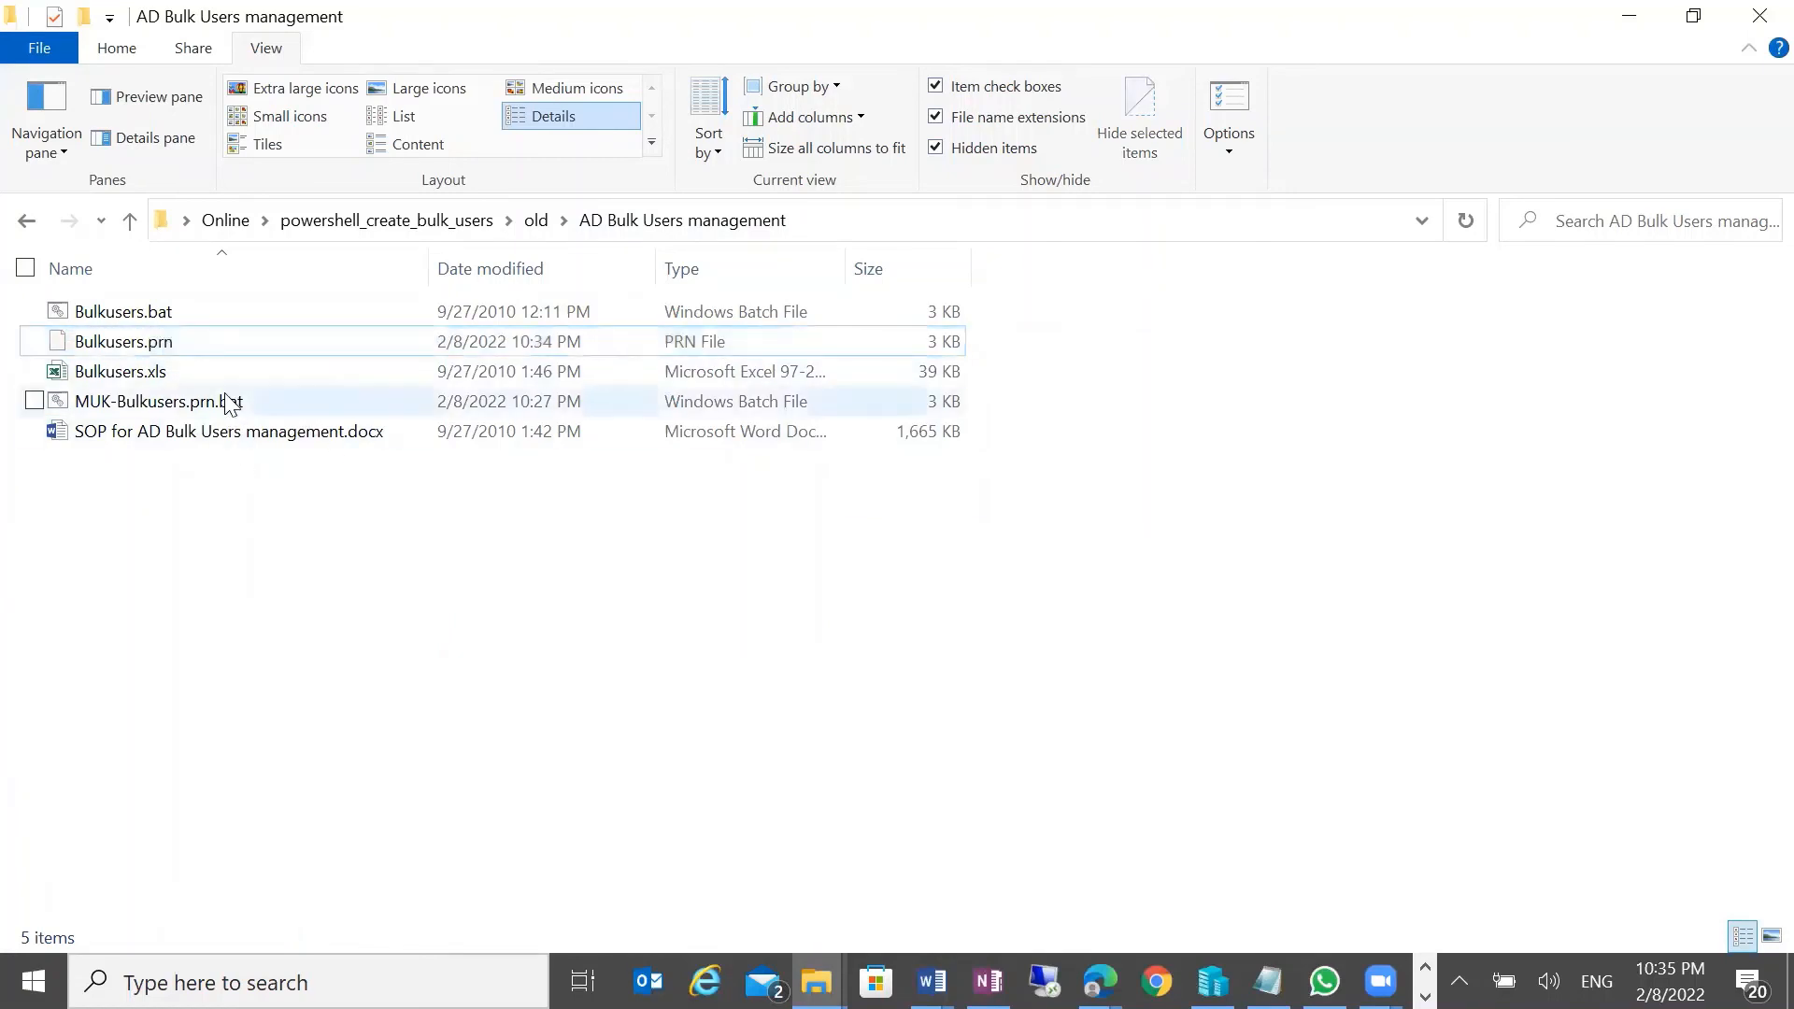
right_click(206, 342)
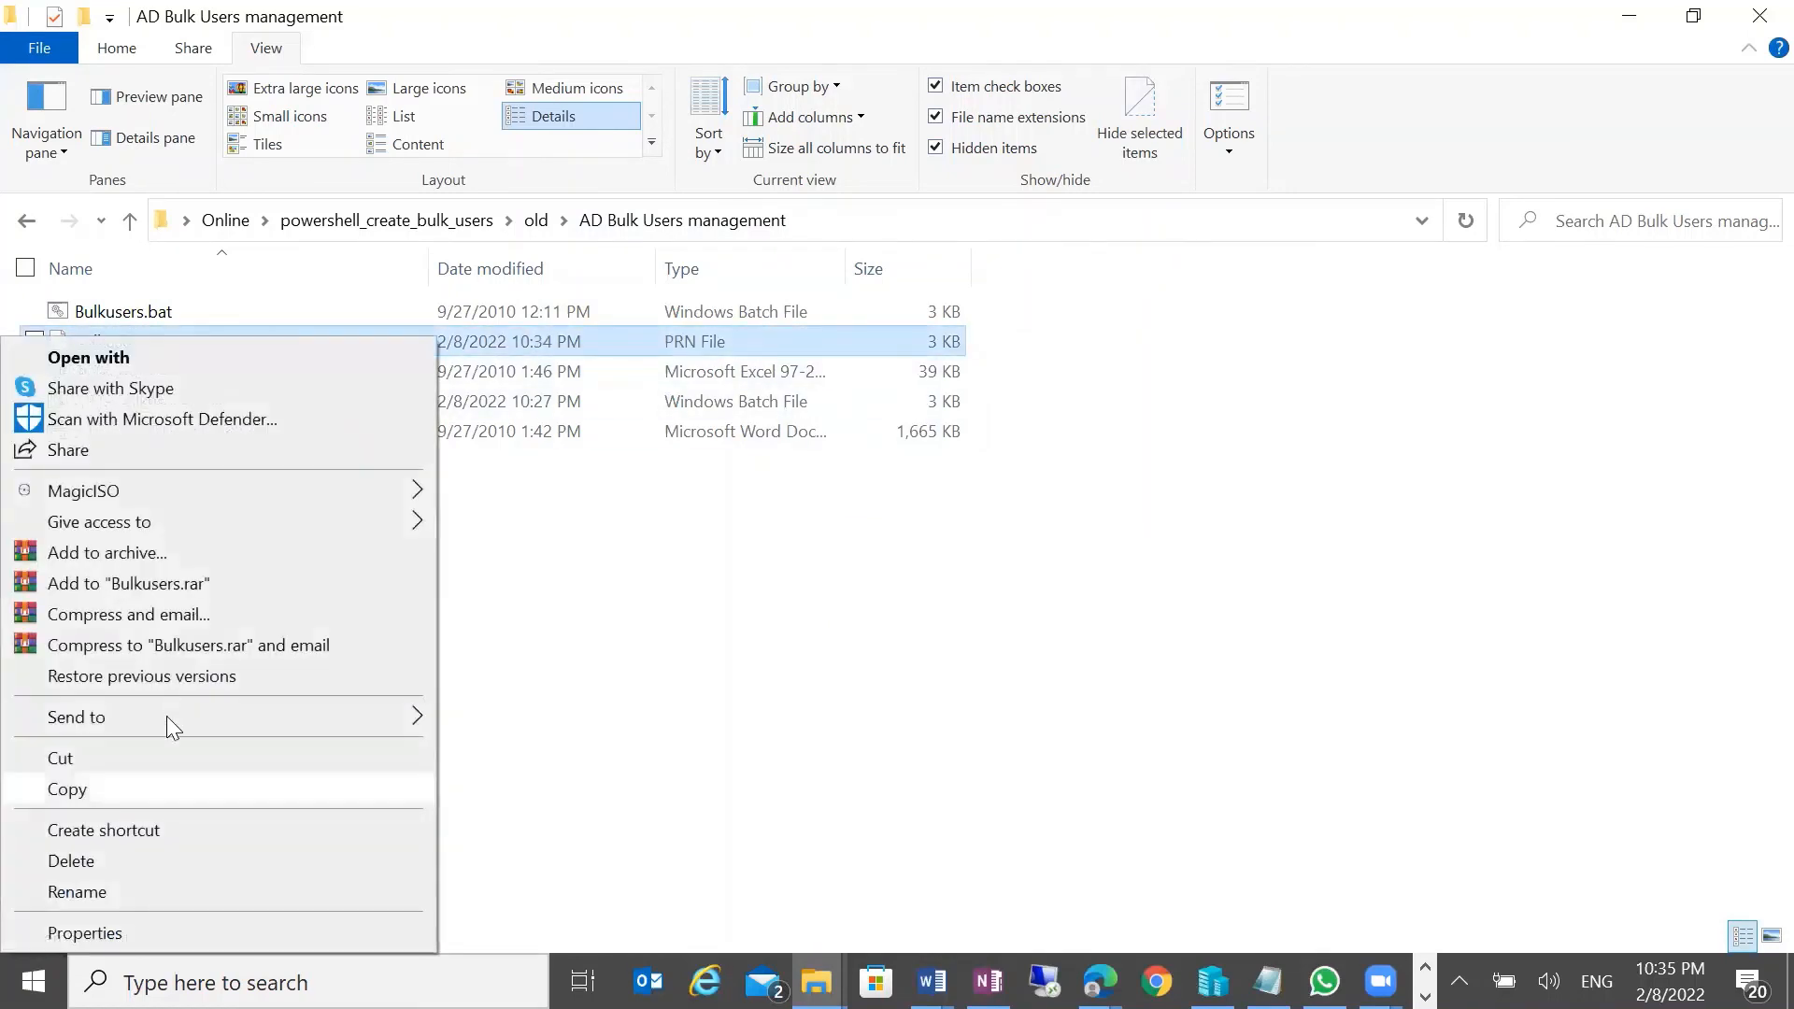
click(166, 789)
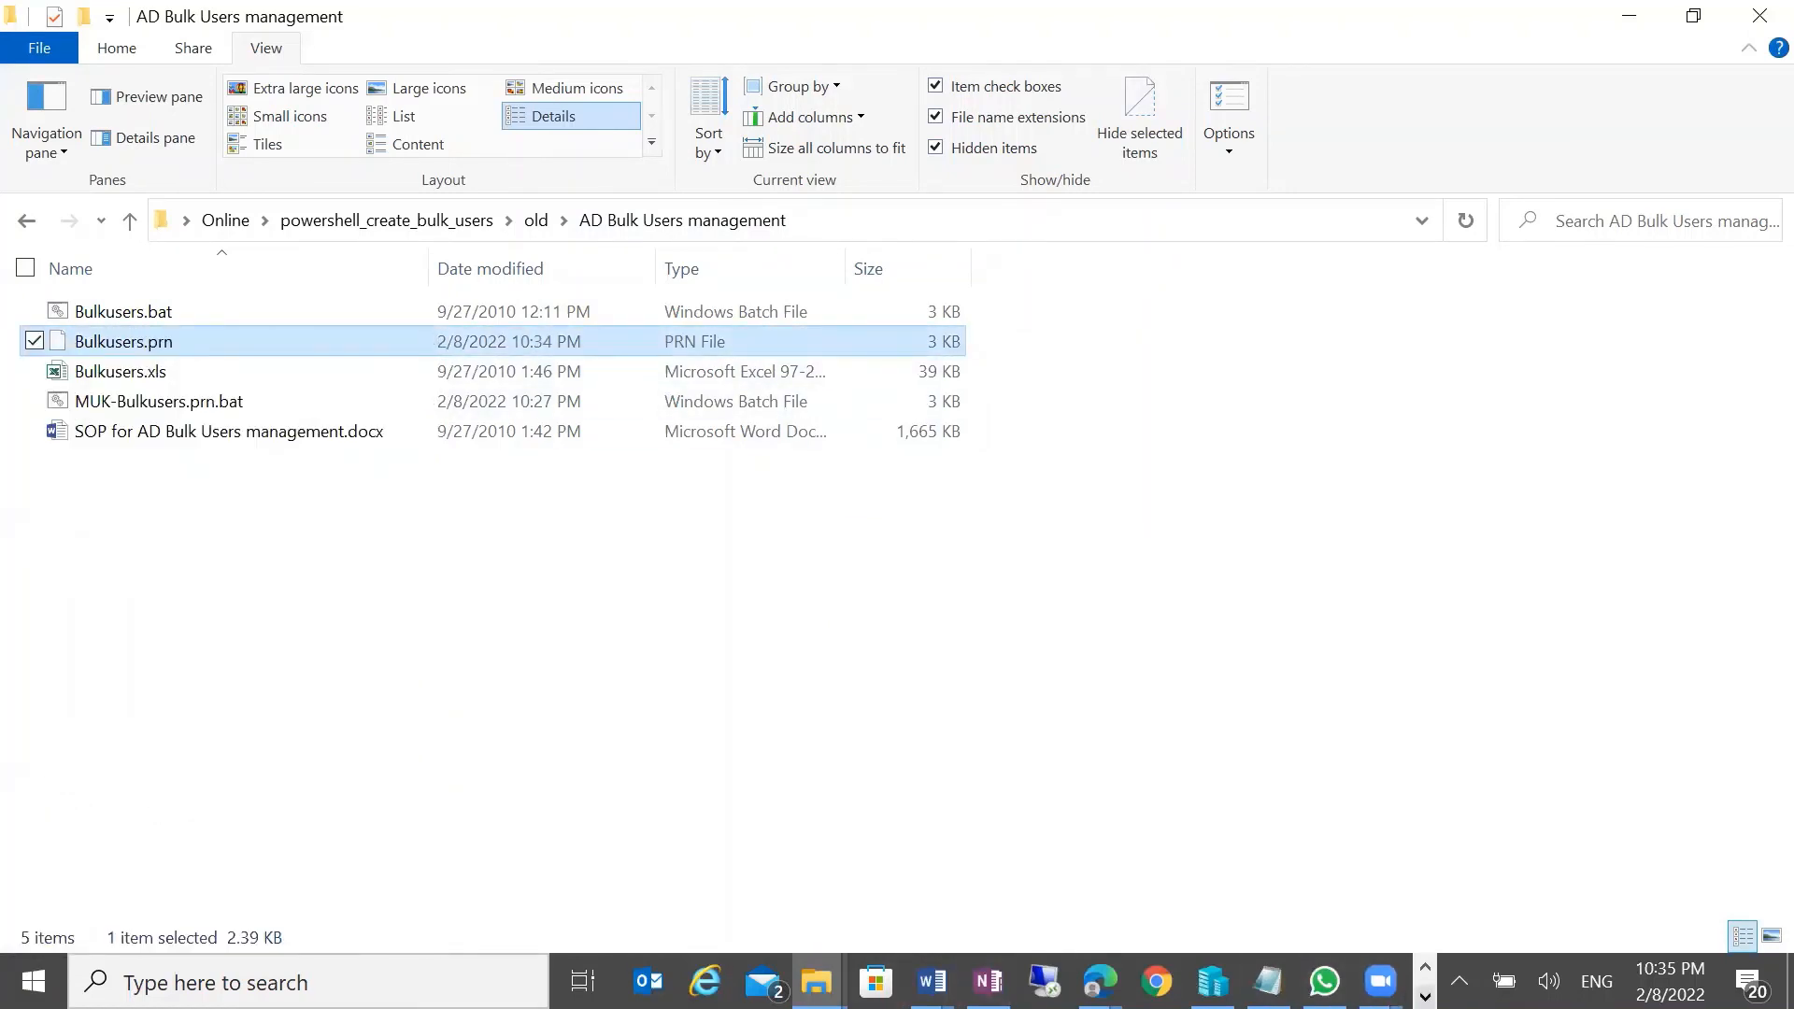
click(1424, 997)
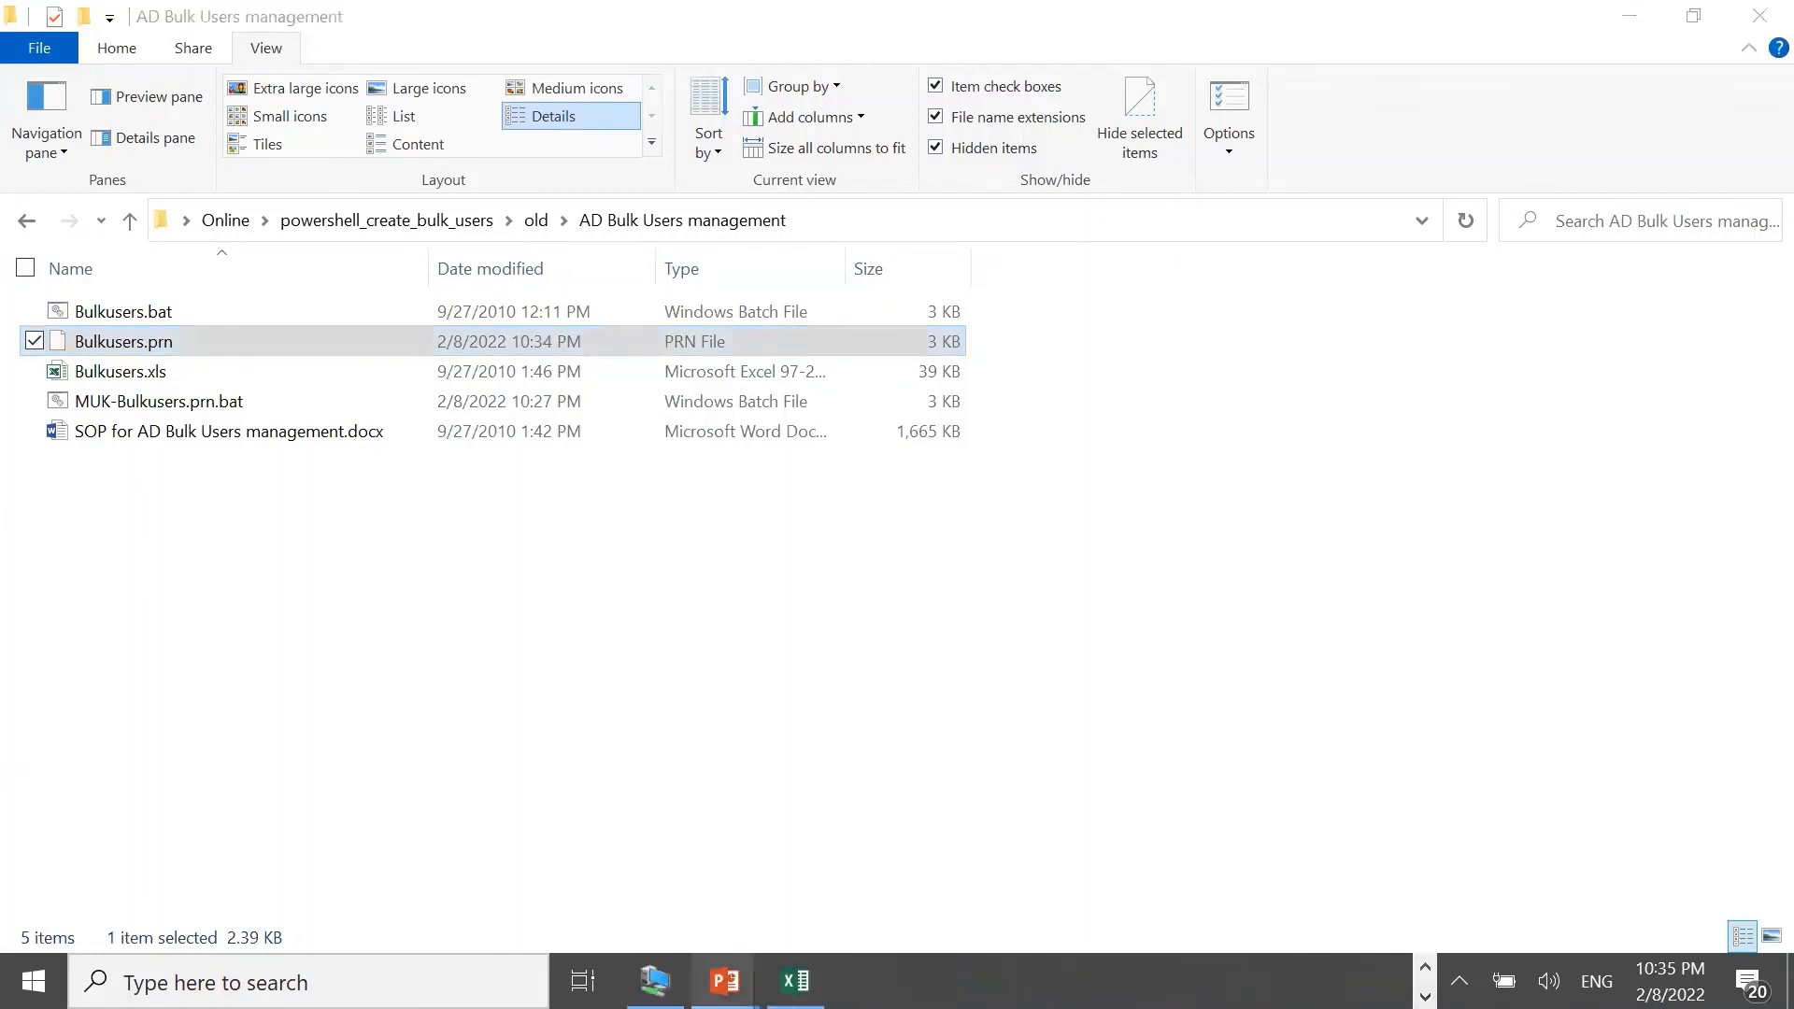
click(654, 981)
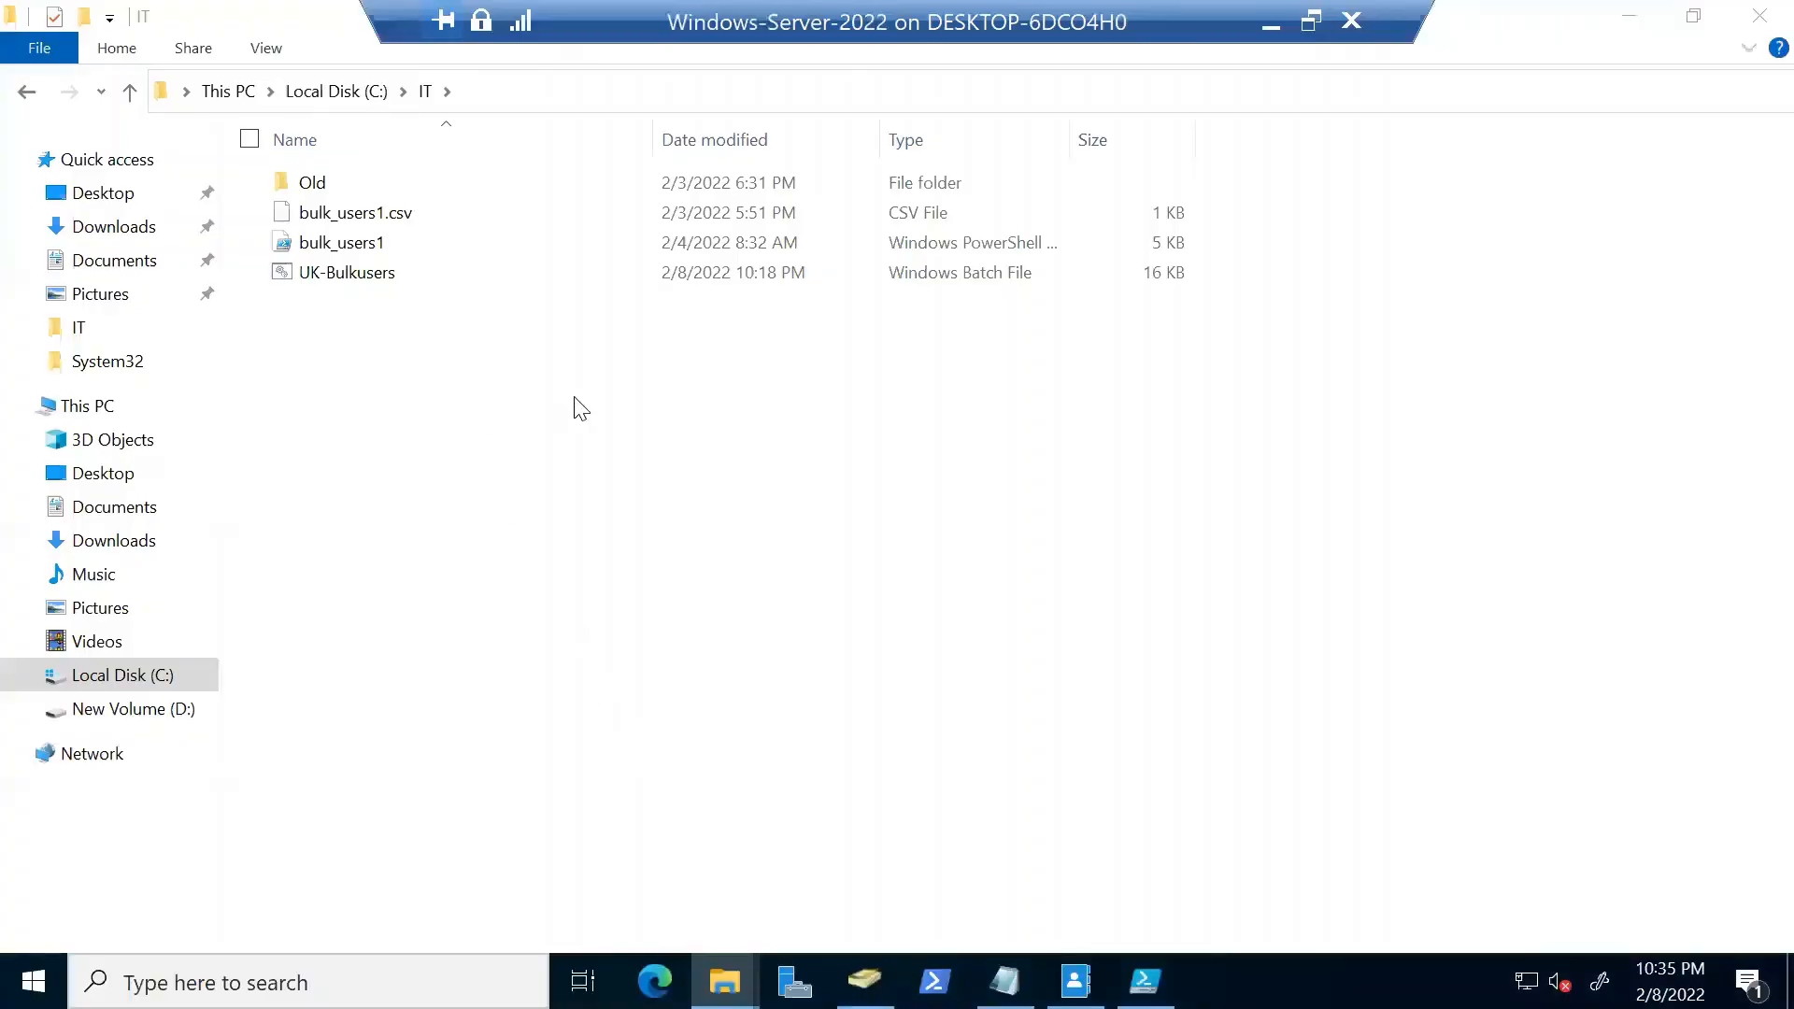
right_click(630, 409)
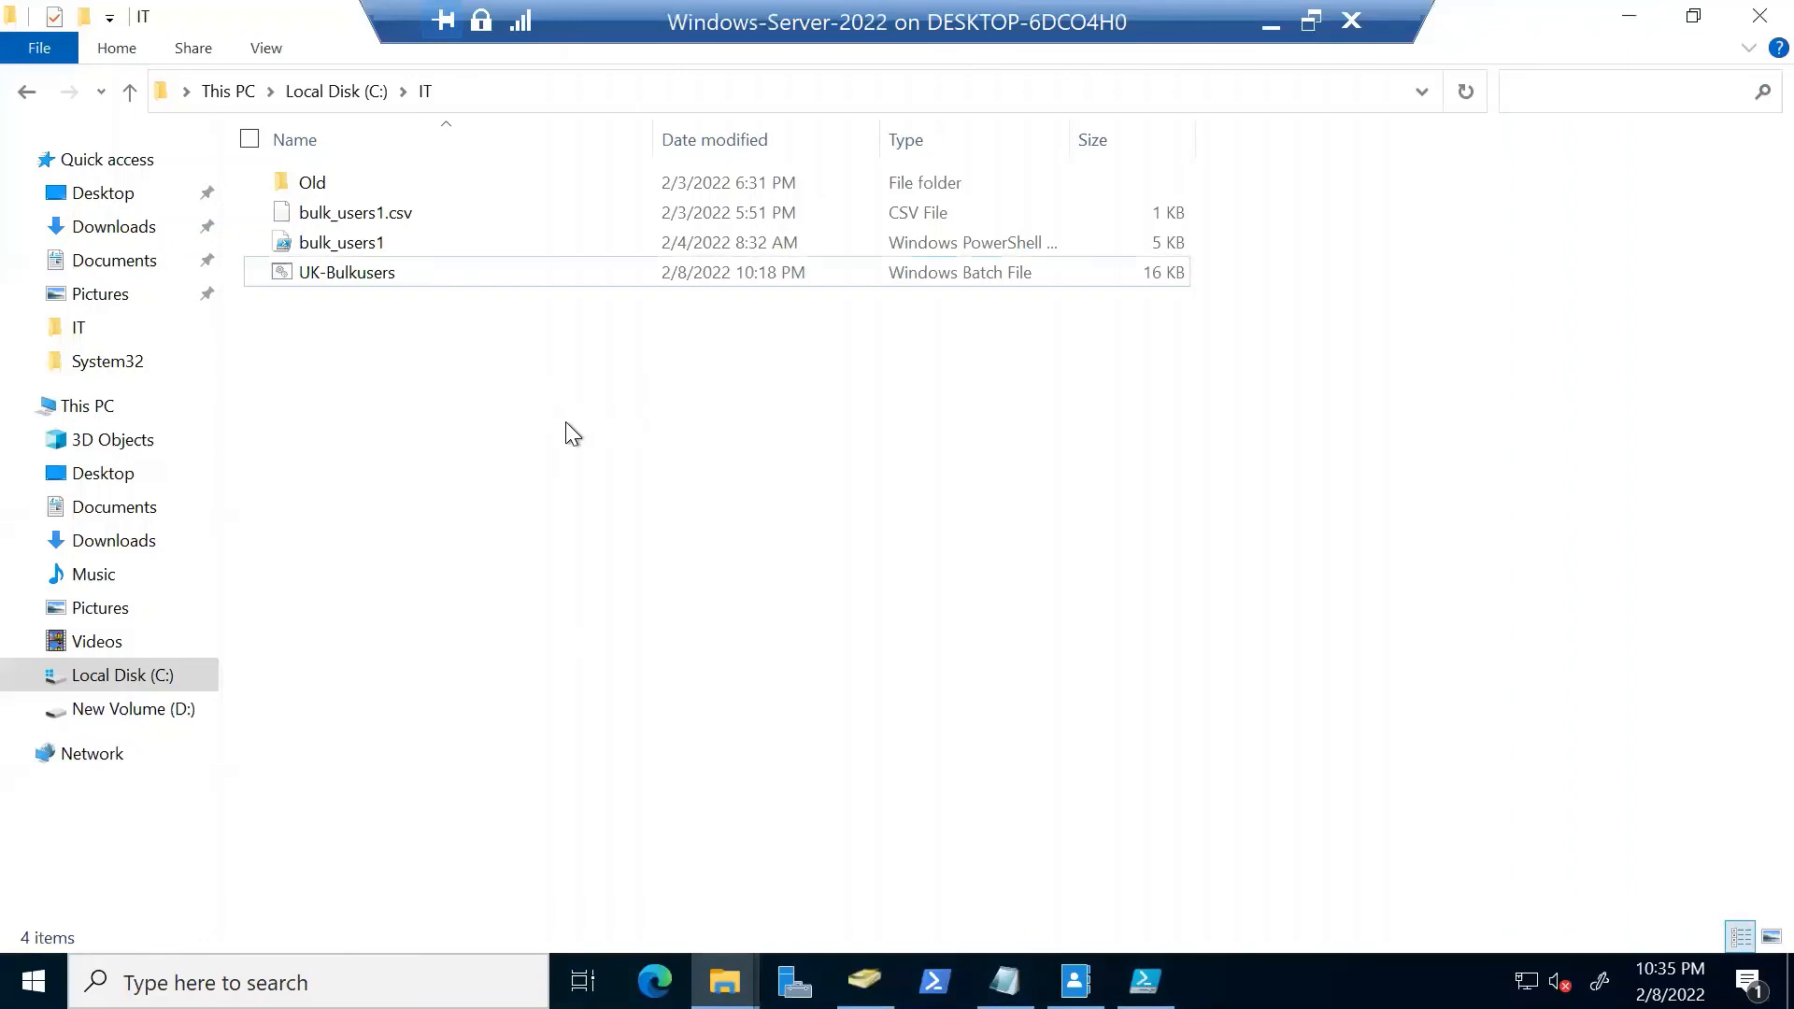
click(480, 606)
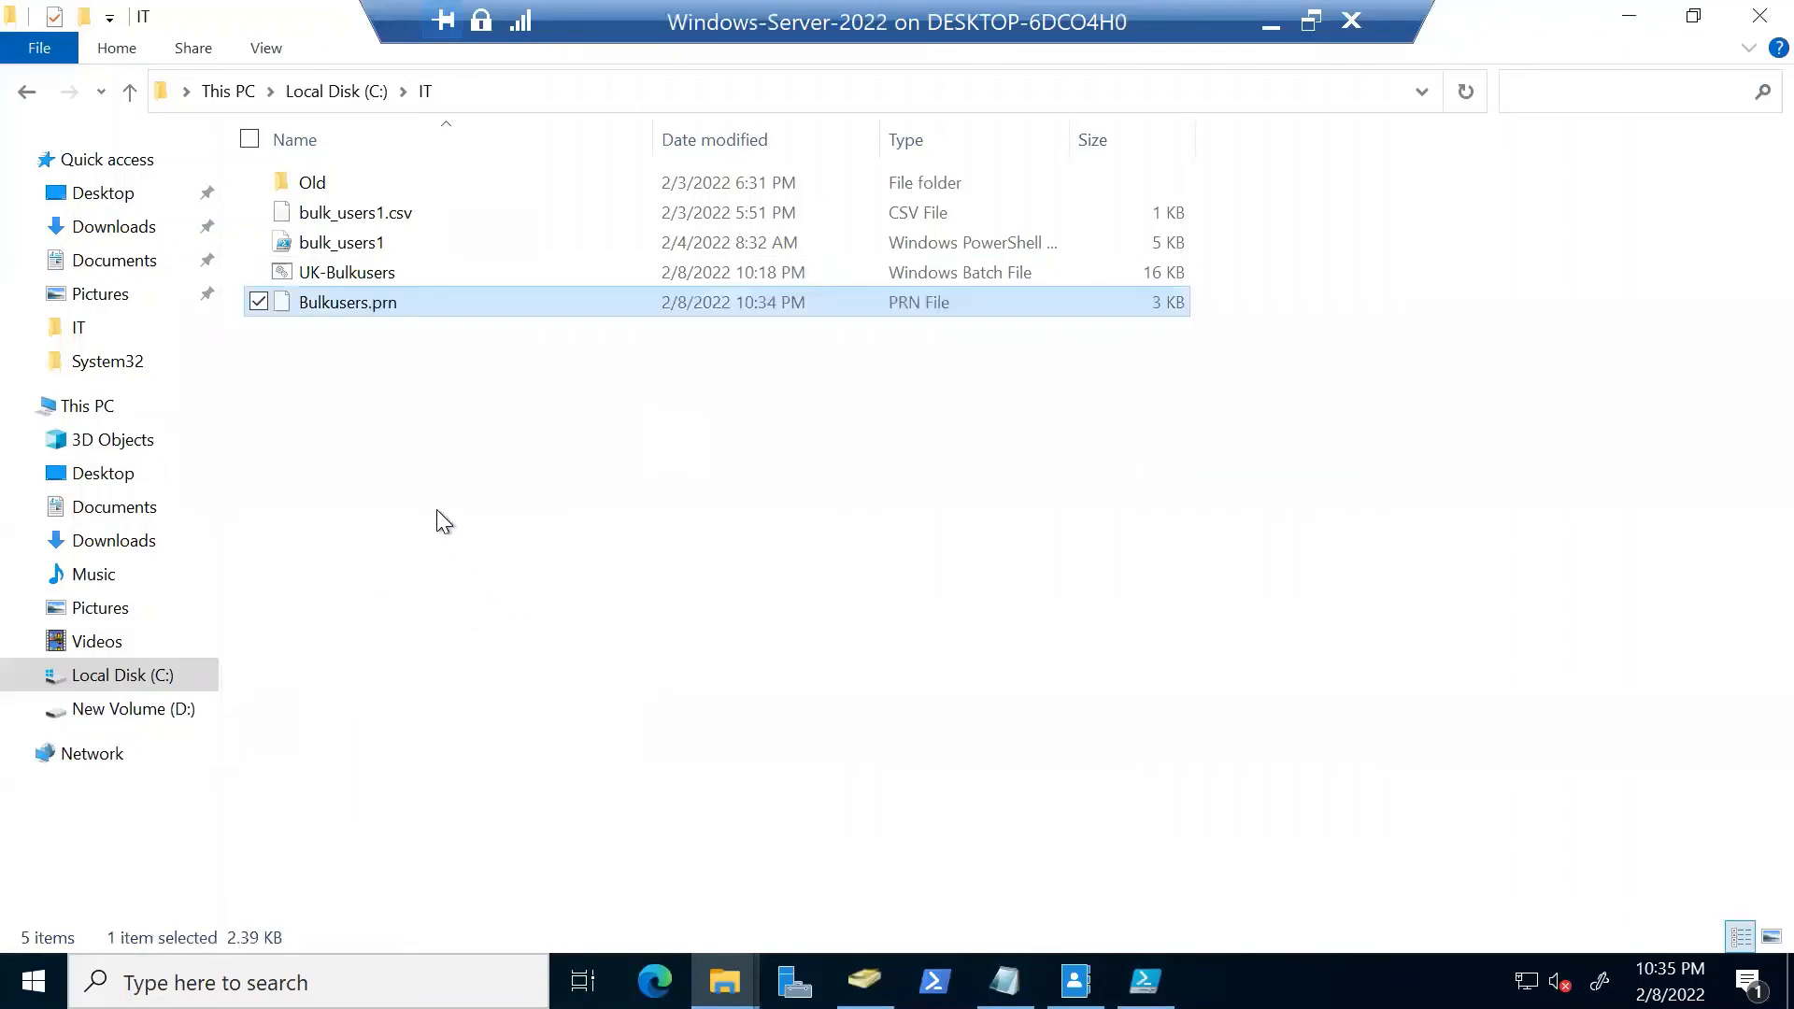
Rename the pasted file to Bulkusers.bat, accepting the extension change
right_click(387, 273)
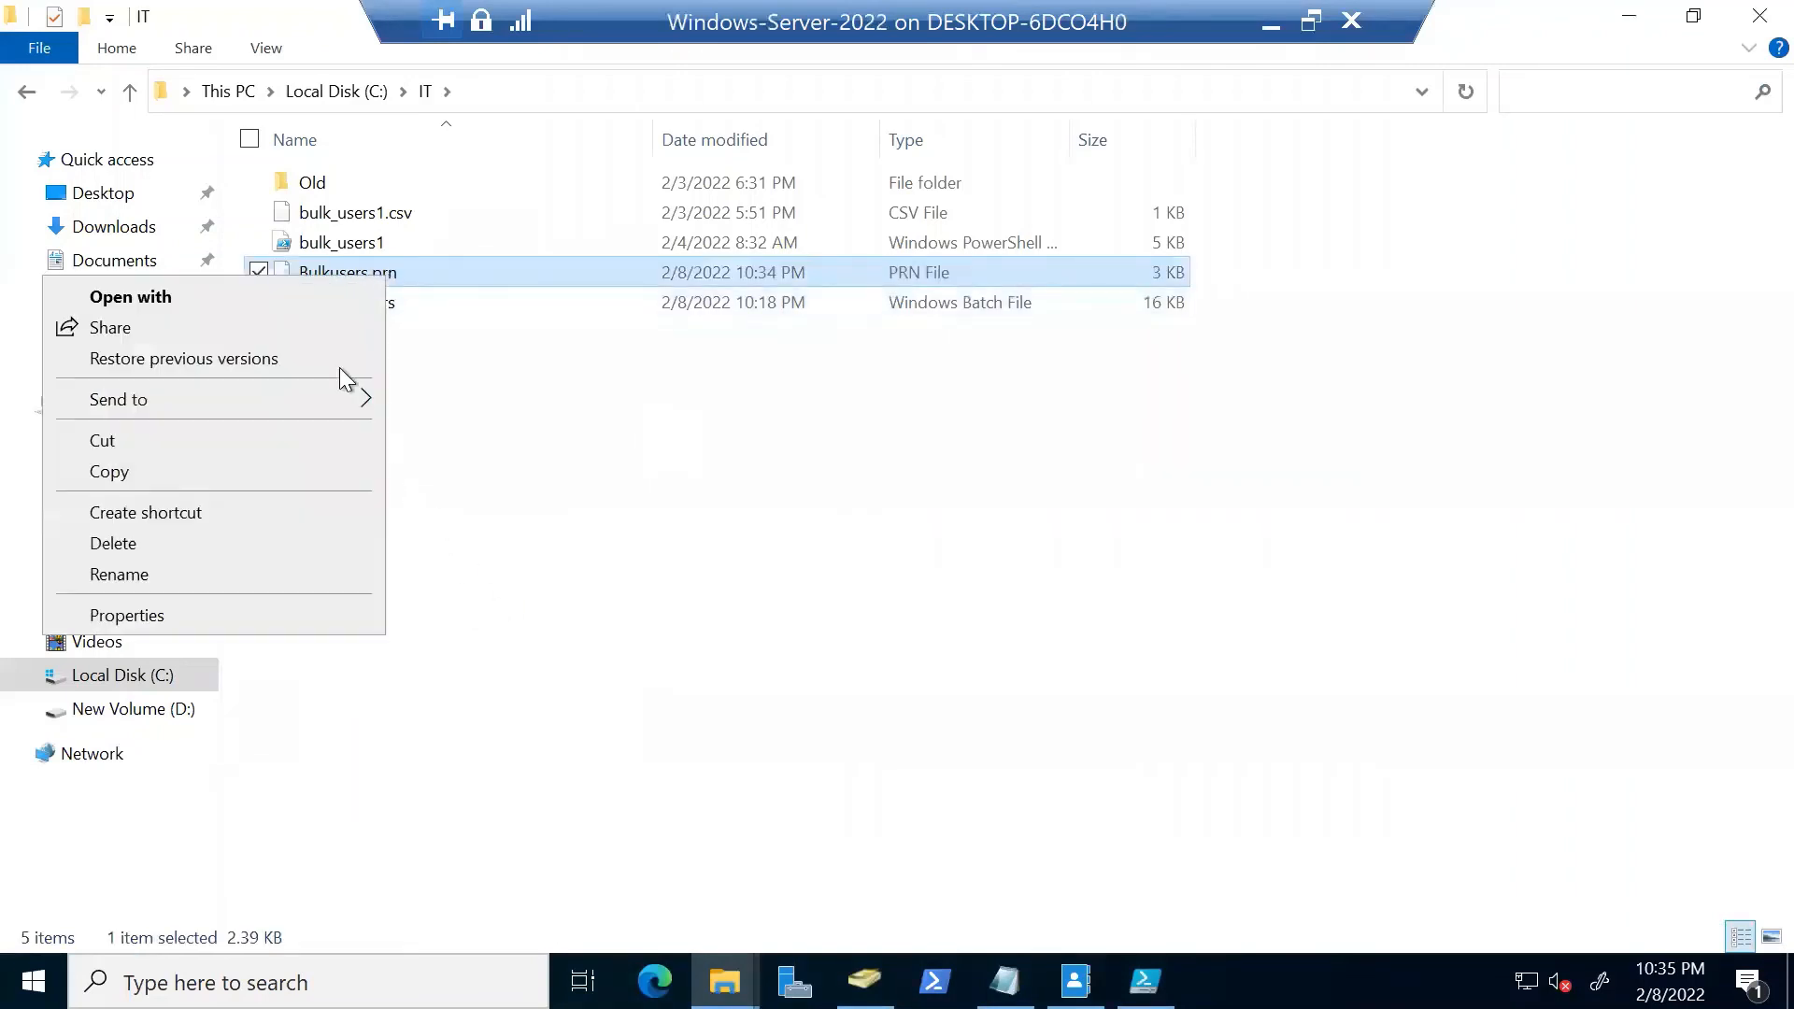
click(240, 572)
key(End)
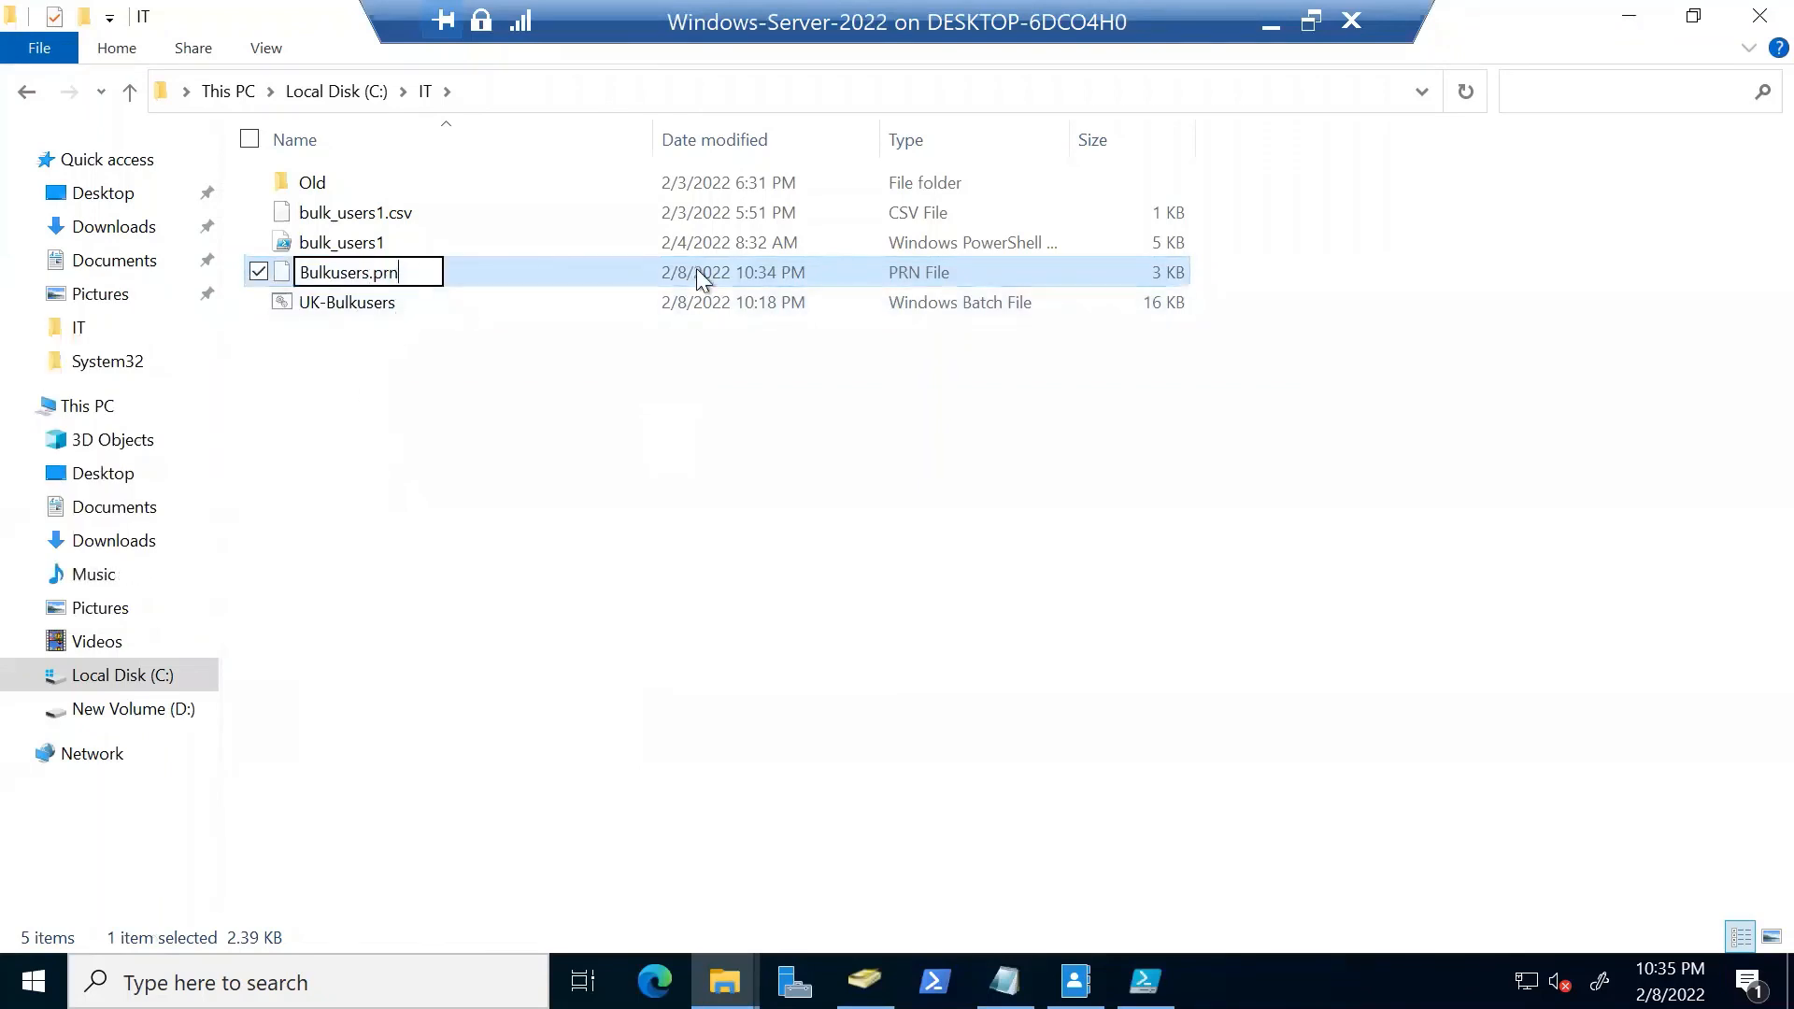
key(BackSpace)
key(BackSpace)
key(BackSpace)
text(bat)
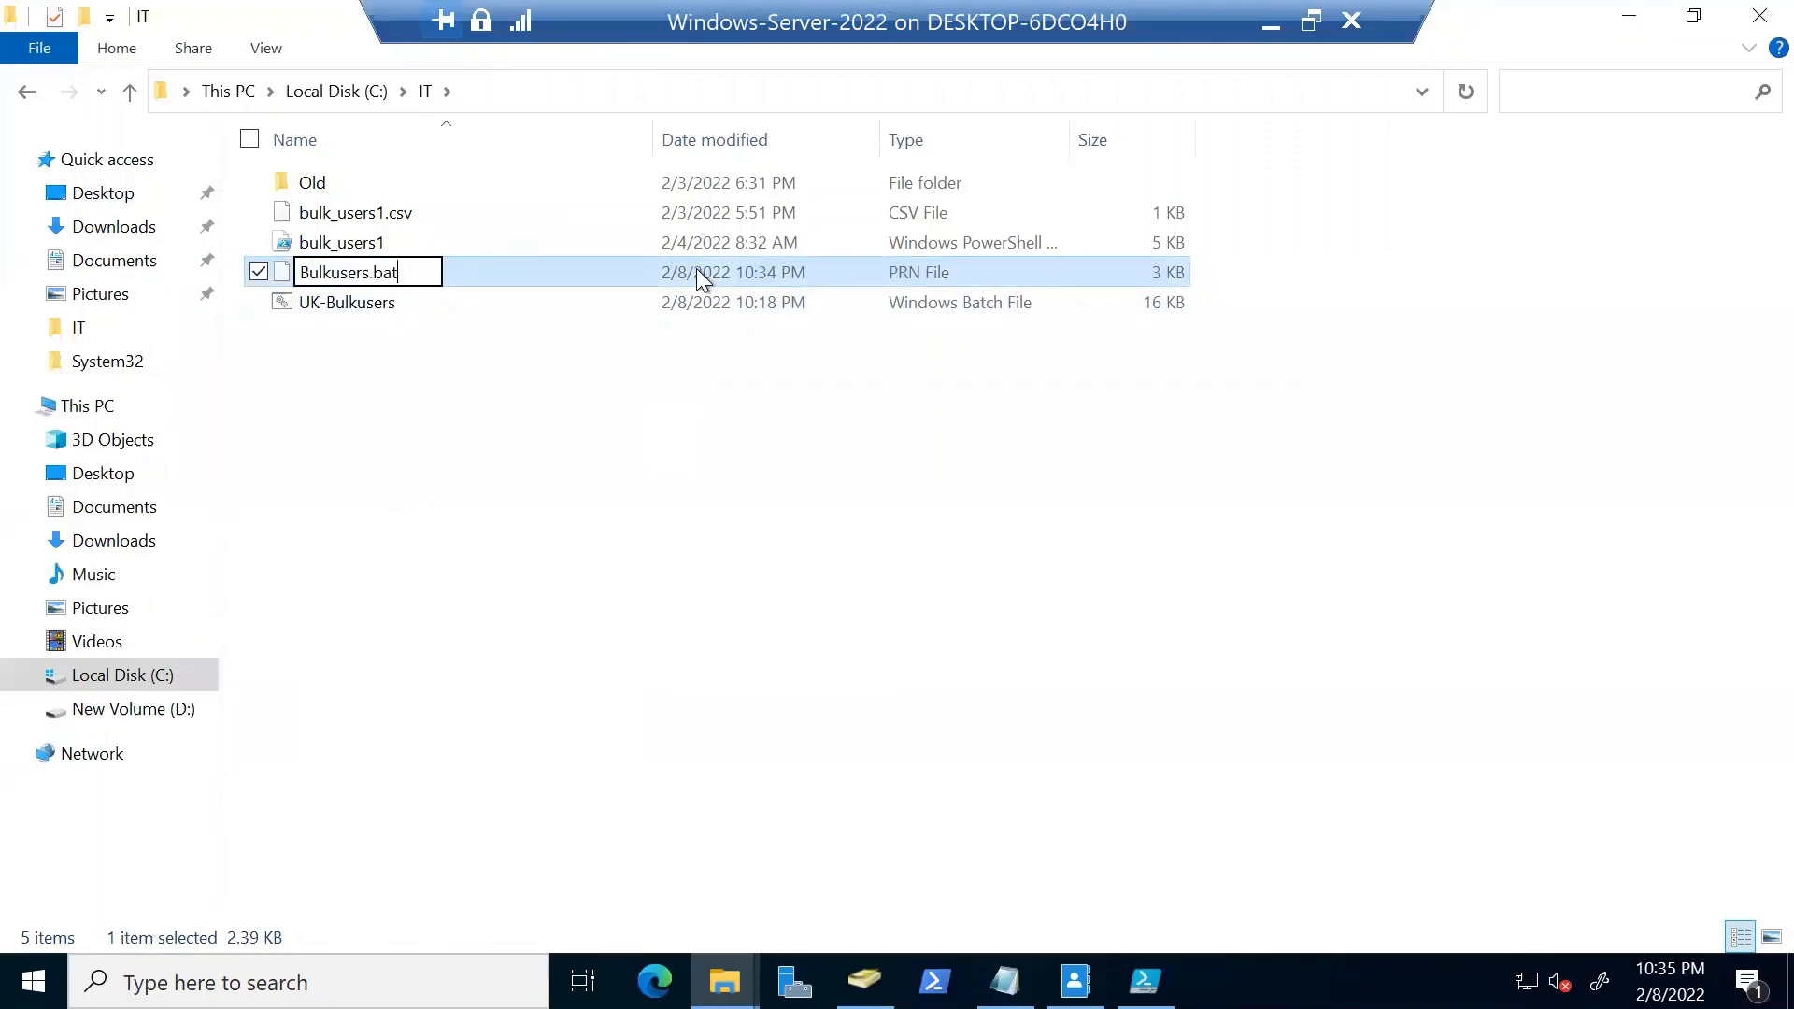
key(Return)
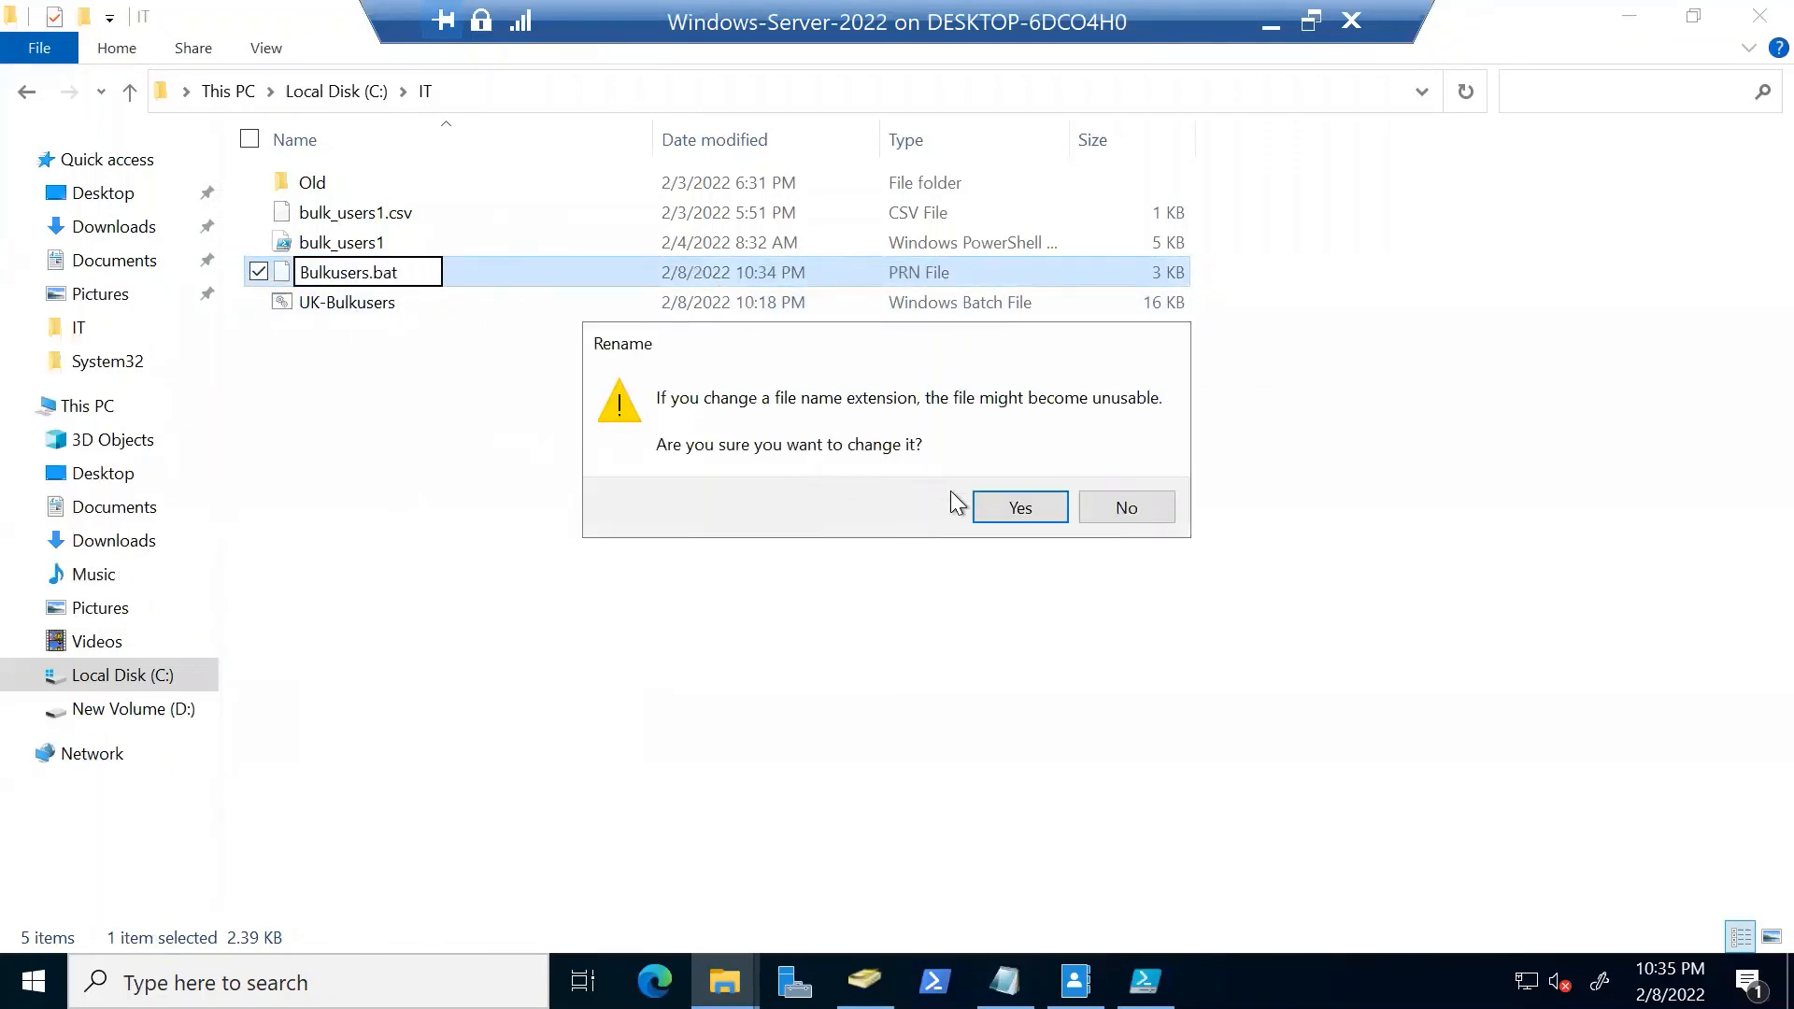
click(995, 501)
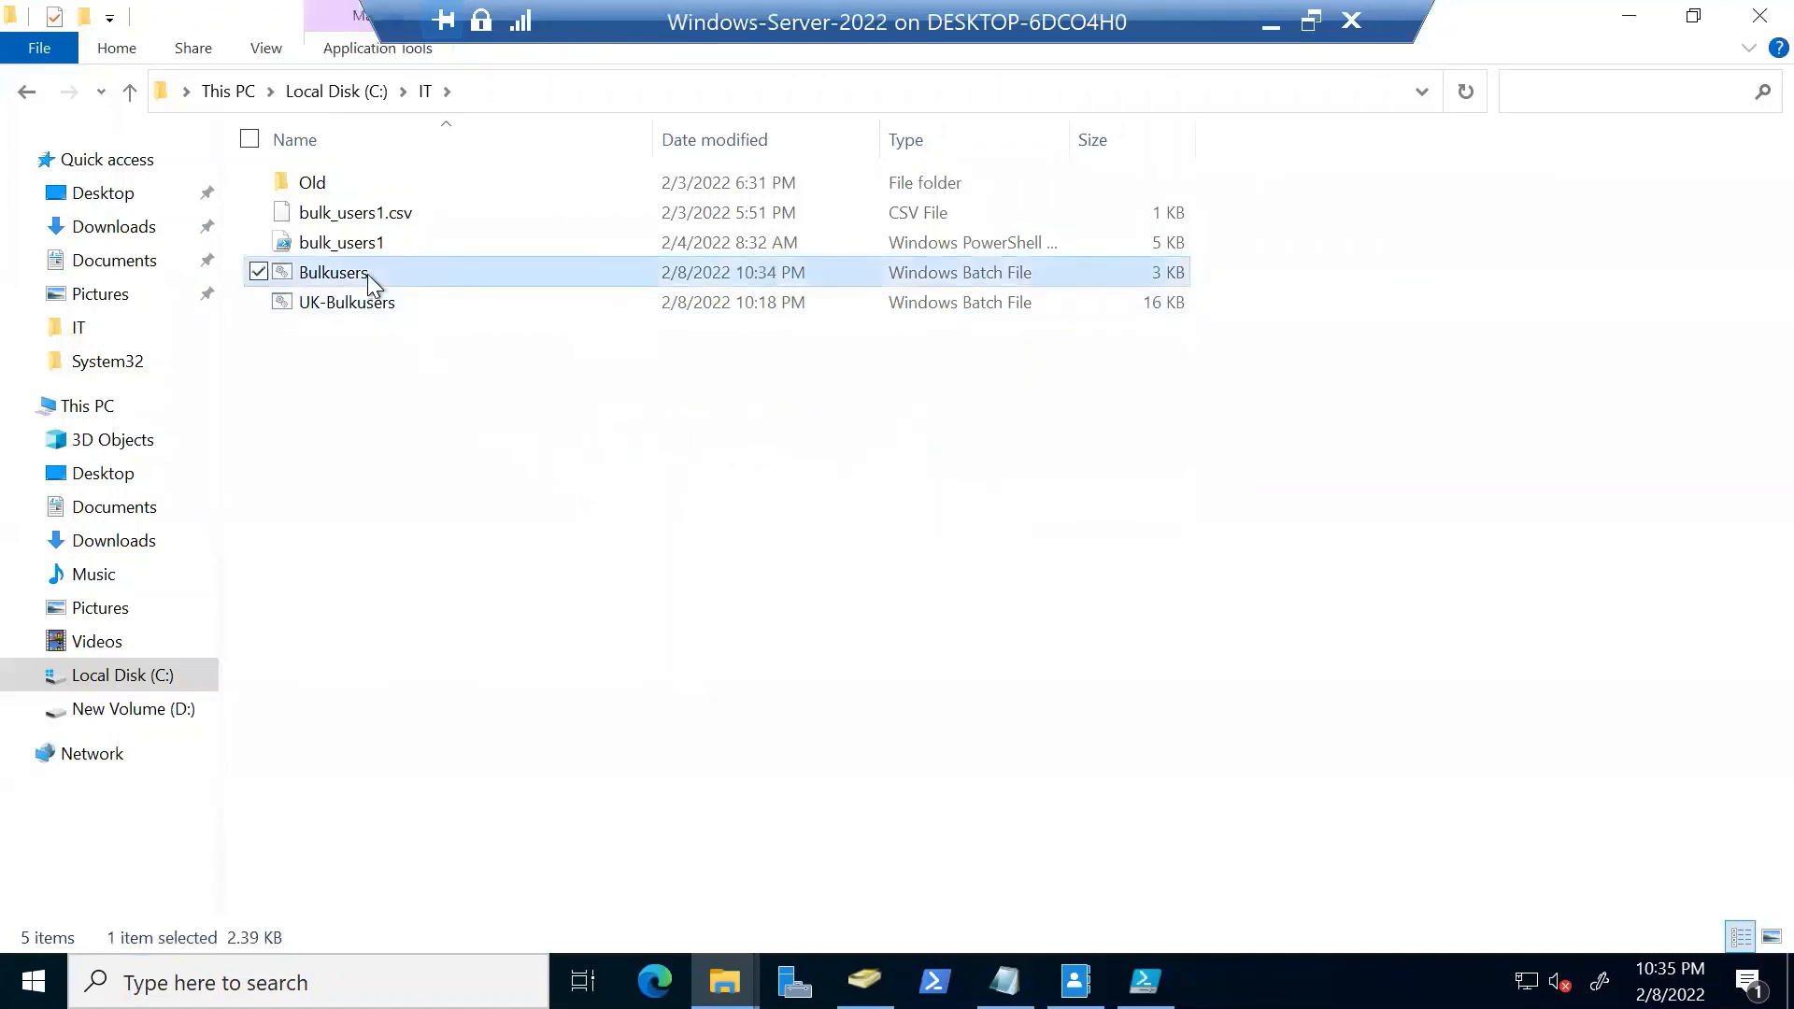
Run Bulkusers.bat as administrator to create the users, then switch to Active Directory Users and Computers
right_click(367, 272)
click(227, 388)
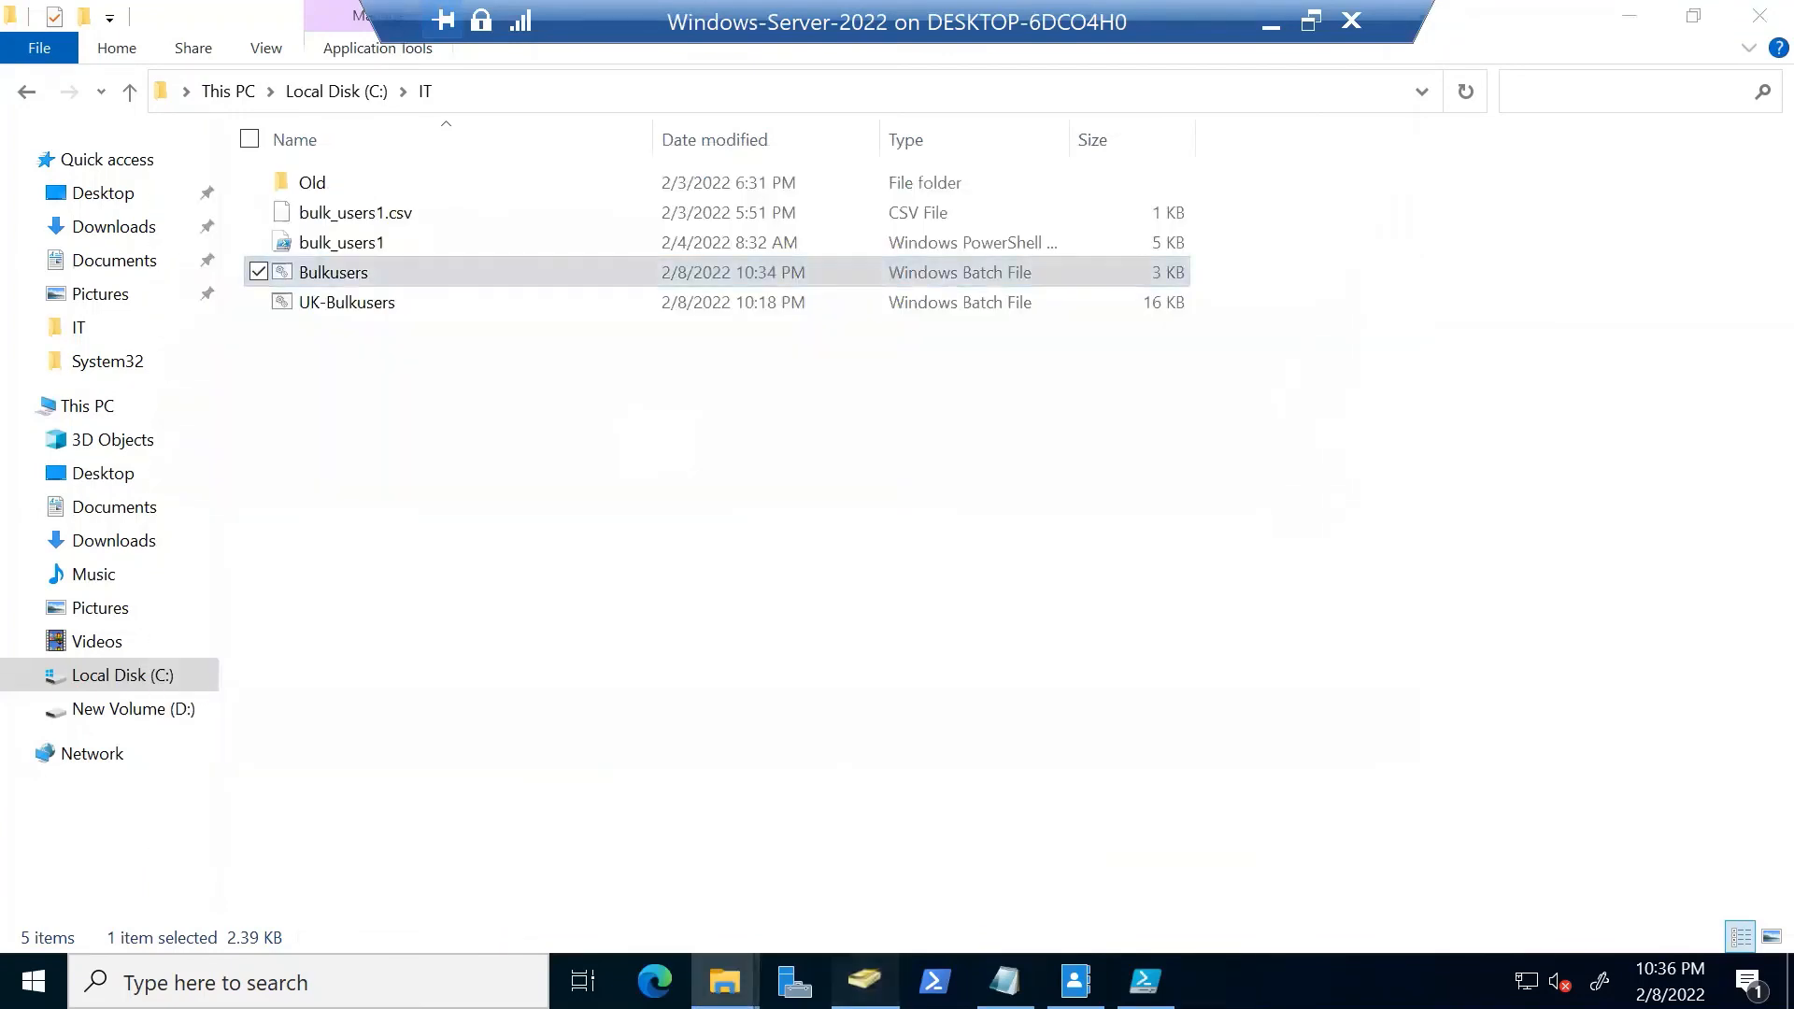
click(864, 981)
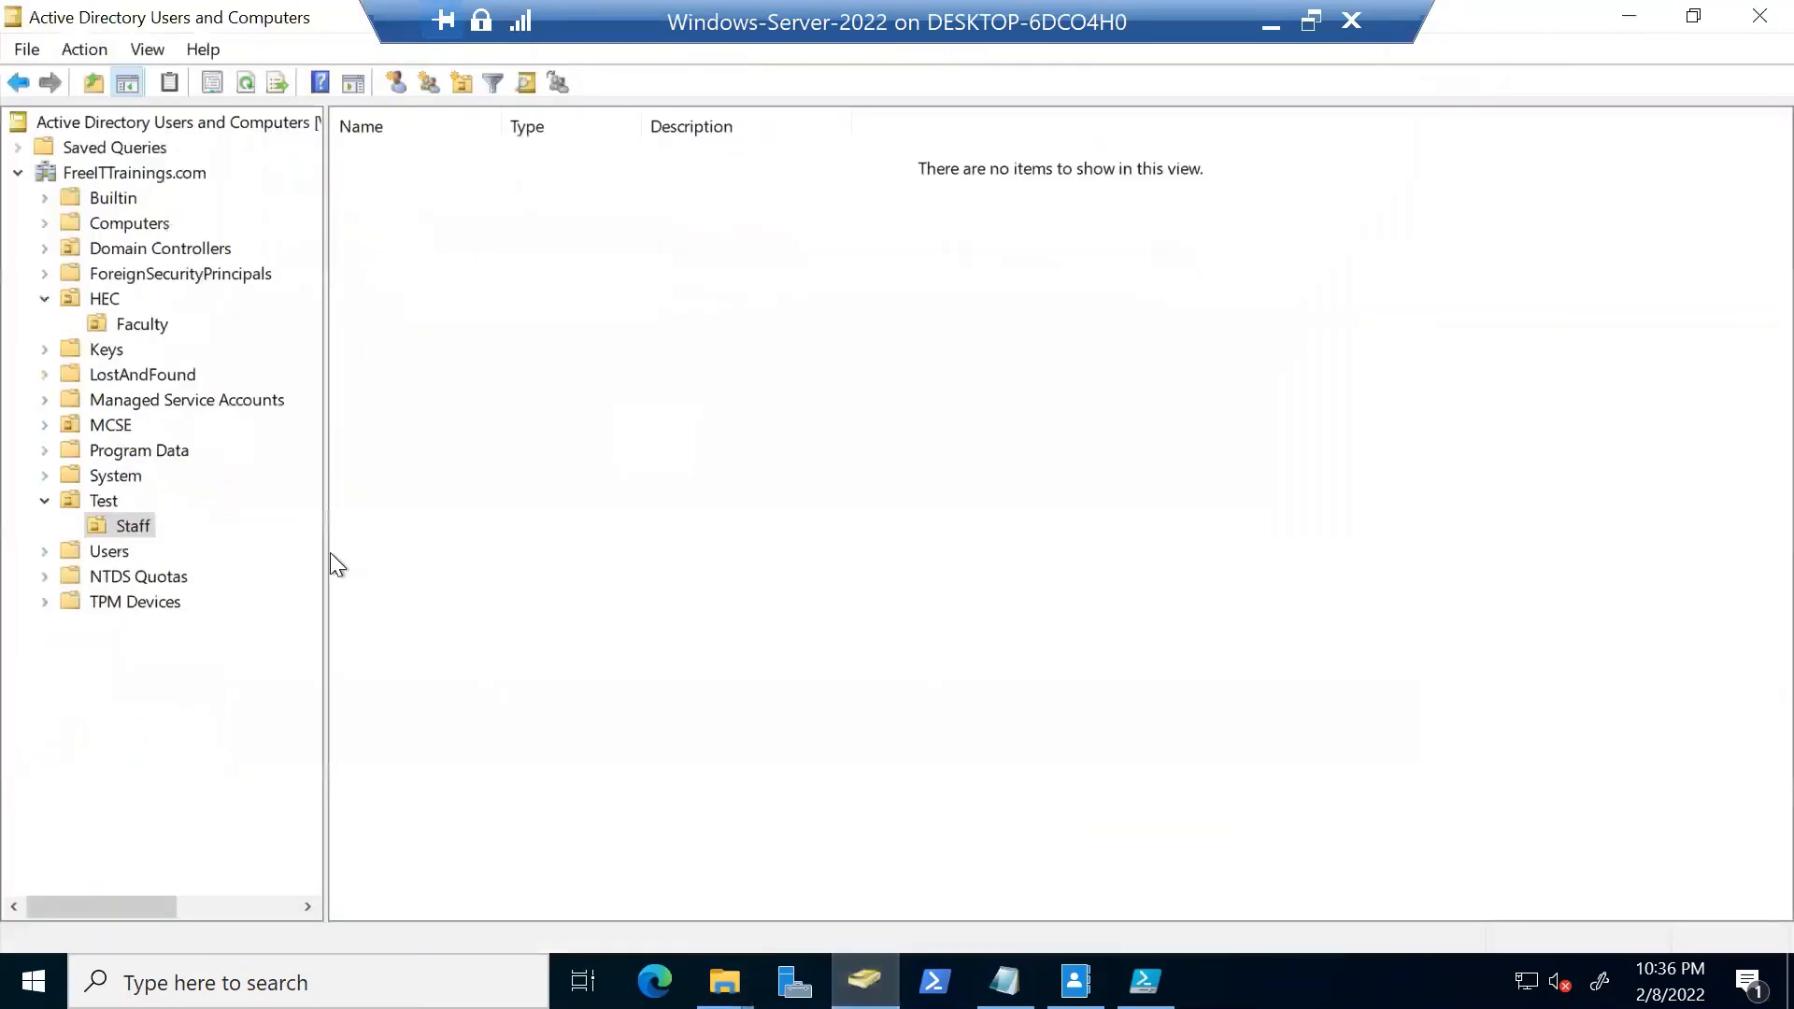
Expand Test, select the Staff OU and refresh it to list the five new users
click(104, 500)
click(132, 526)
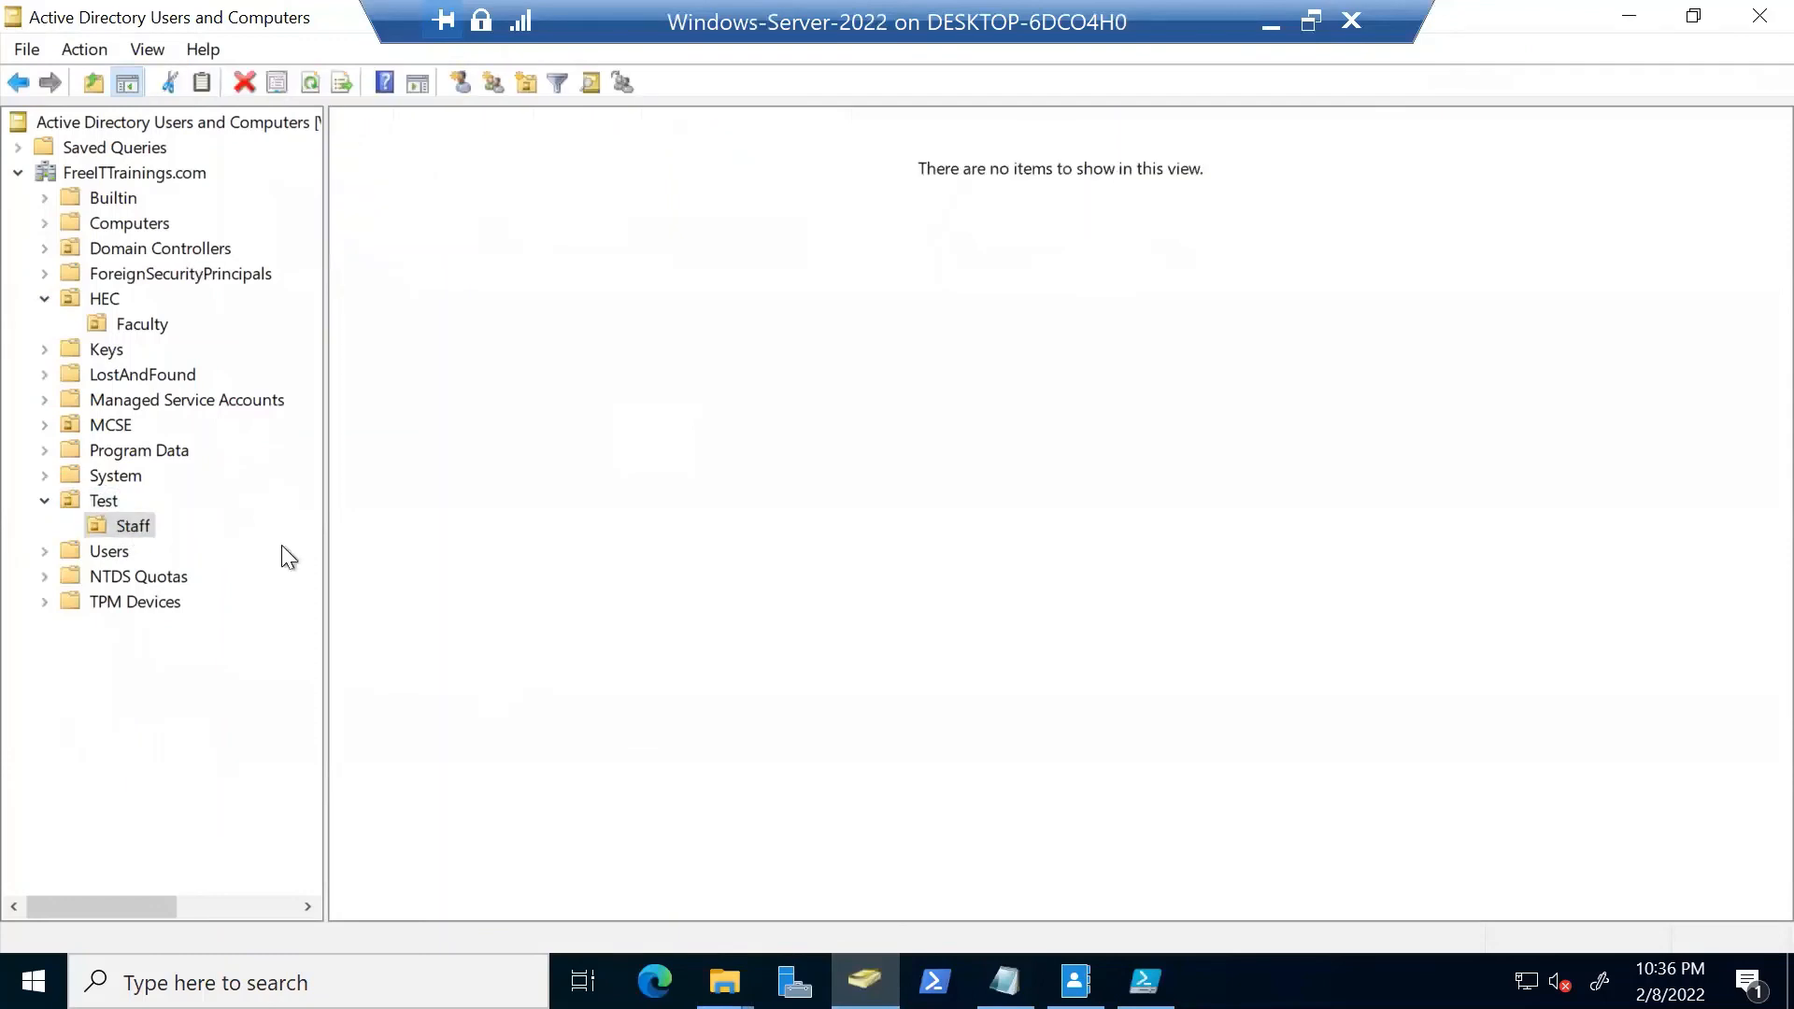
right_click(609, 510)
click(738, 702)
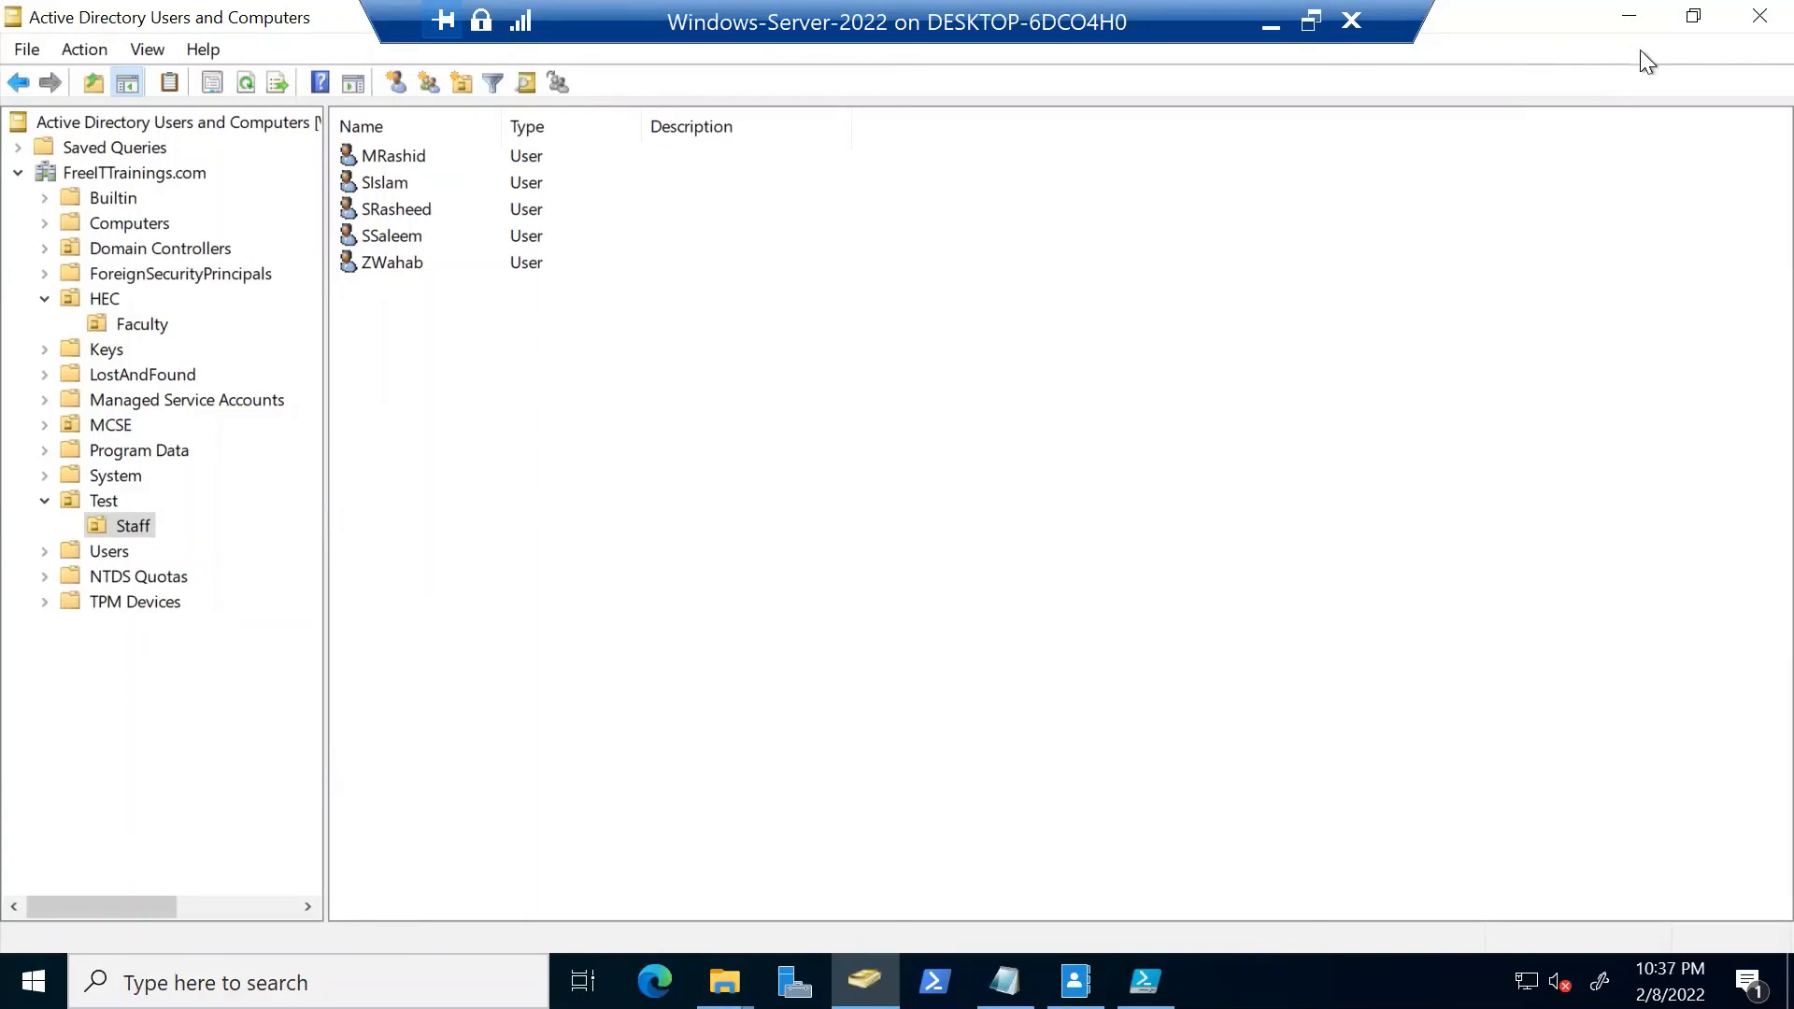
Resume the Active Directory Objects slide show full-screen and page back to its title slide
click(1623, 20)
click(1271, 24)
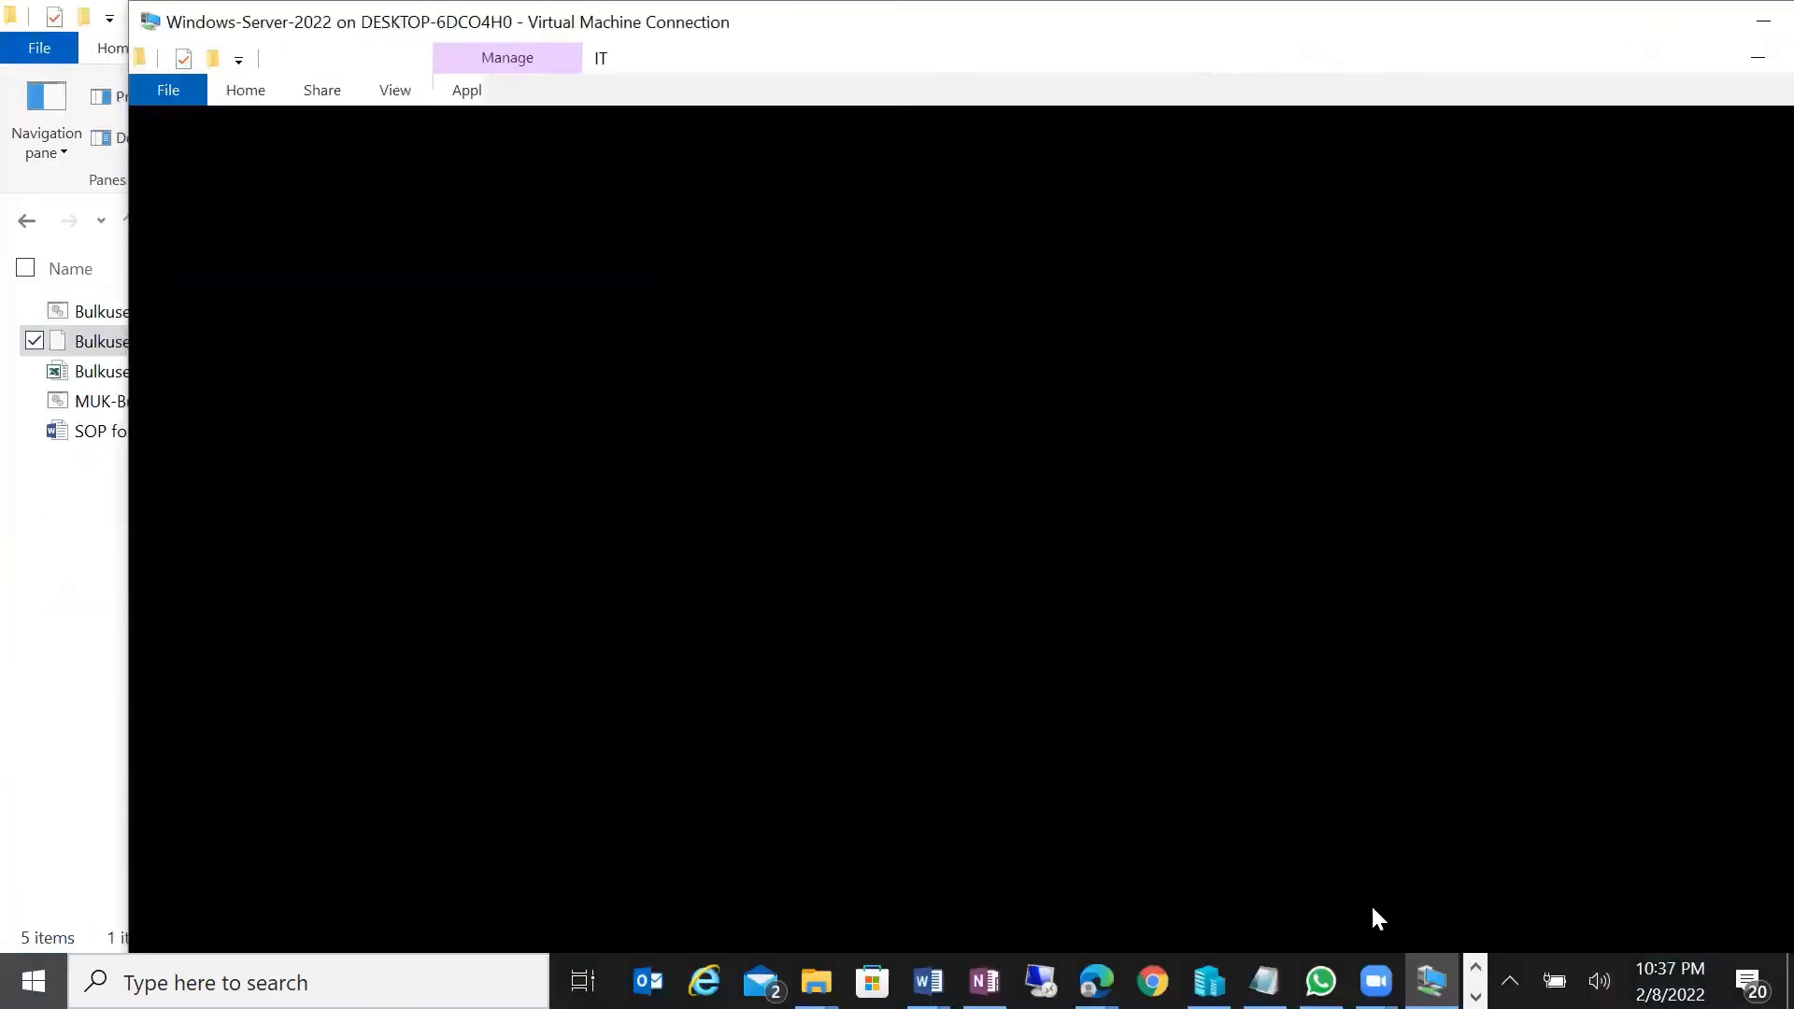
click(1425, 996)
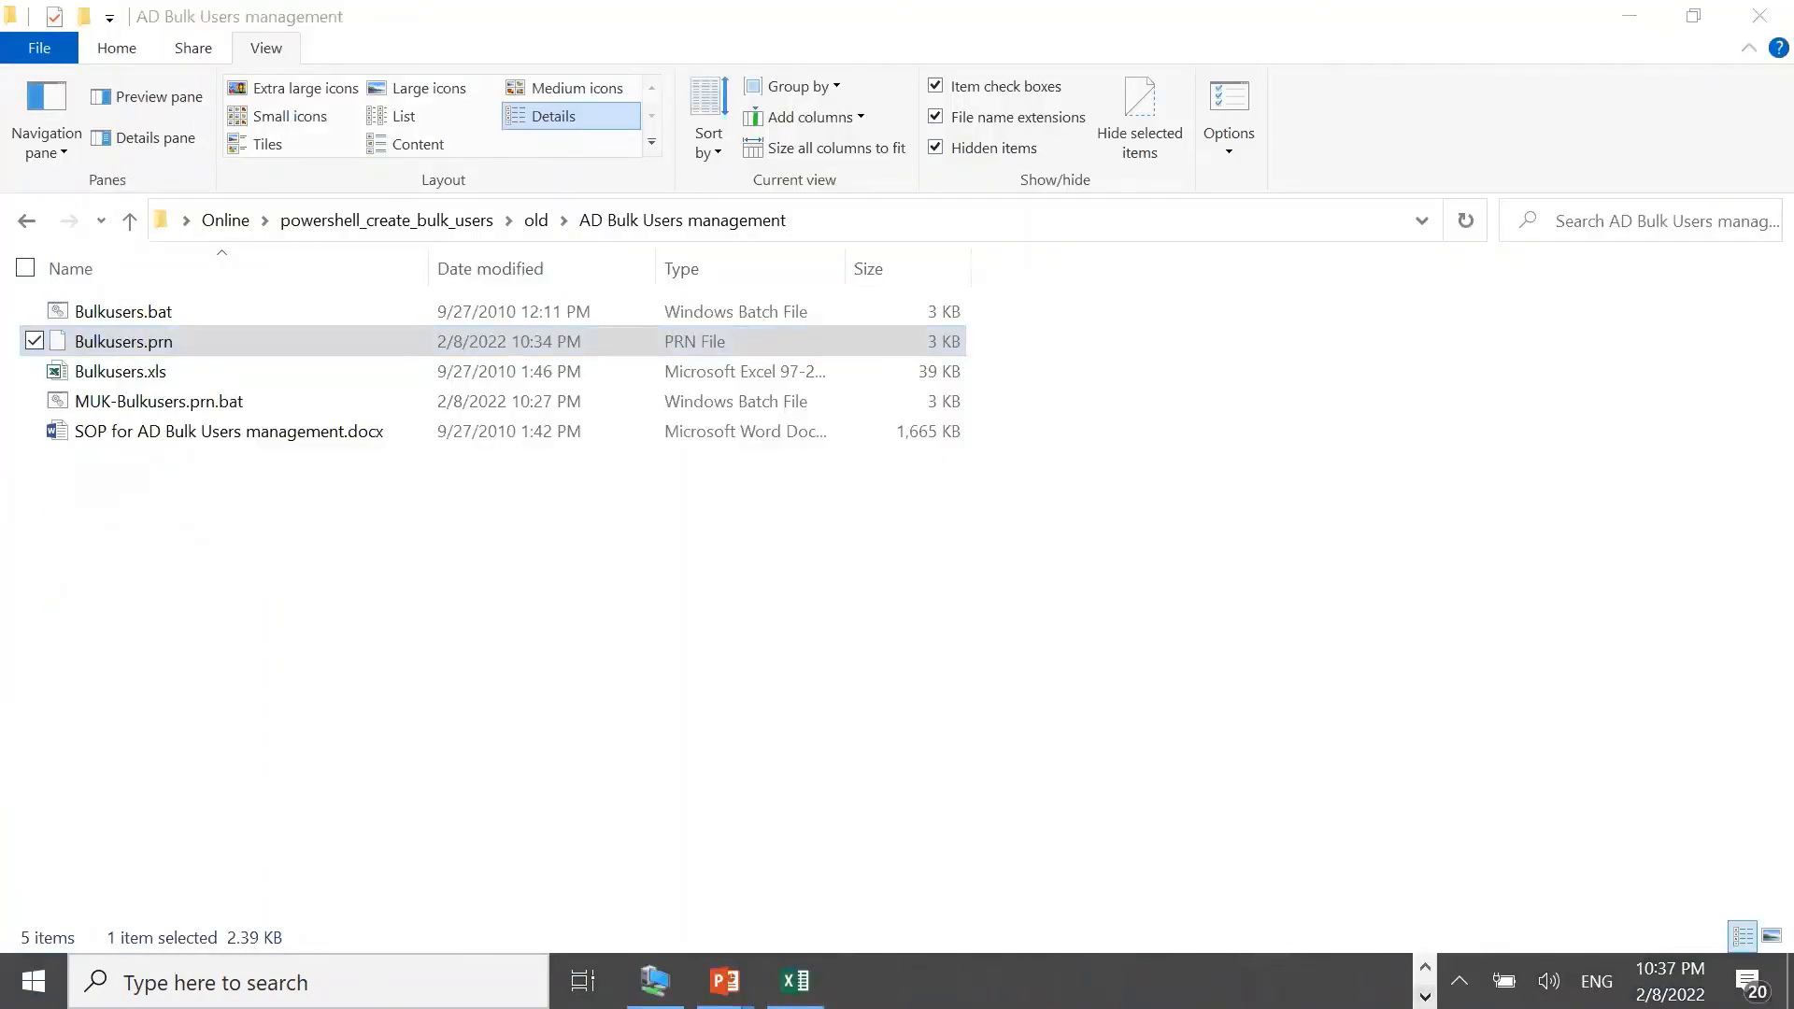
mouse_move(725, 981)
click(684, 881)
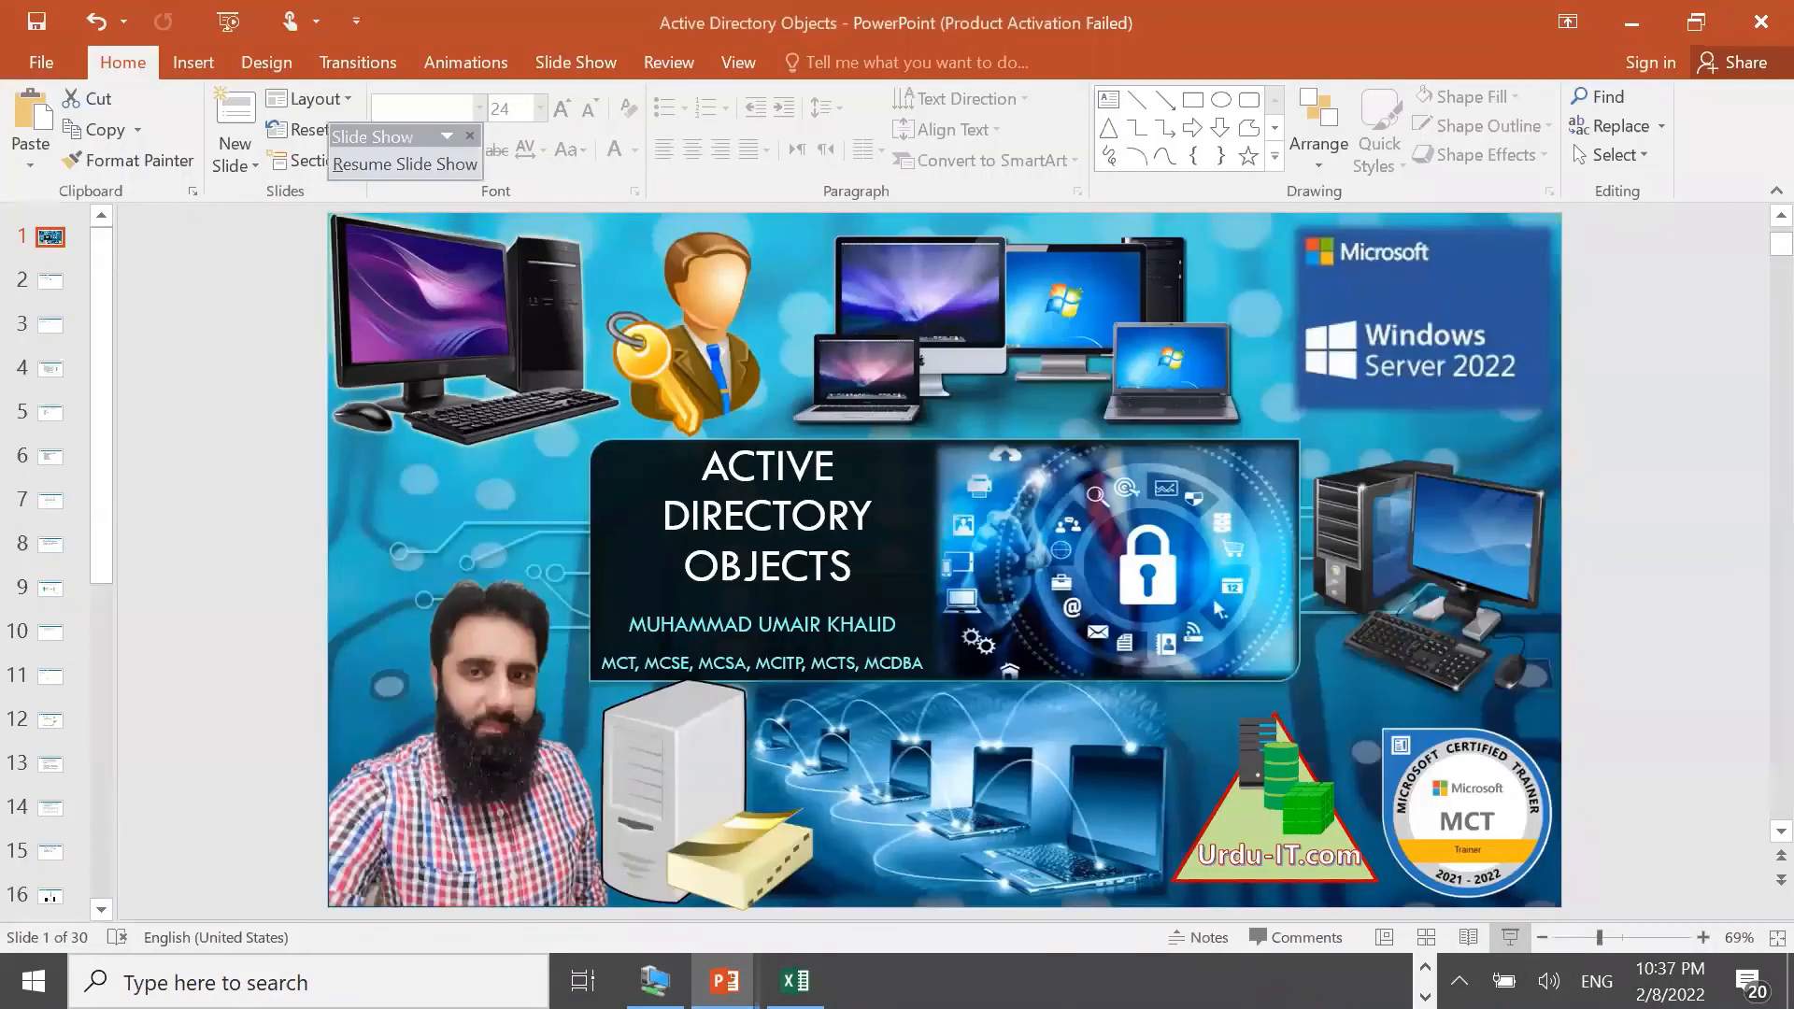
click(1480, 832)
click(1510, 937)
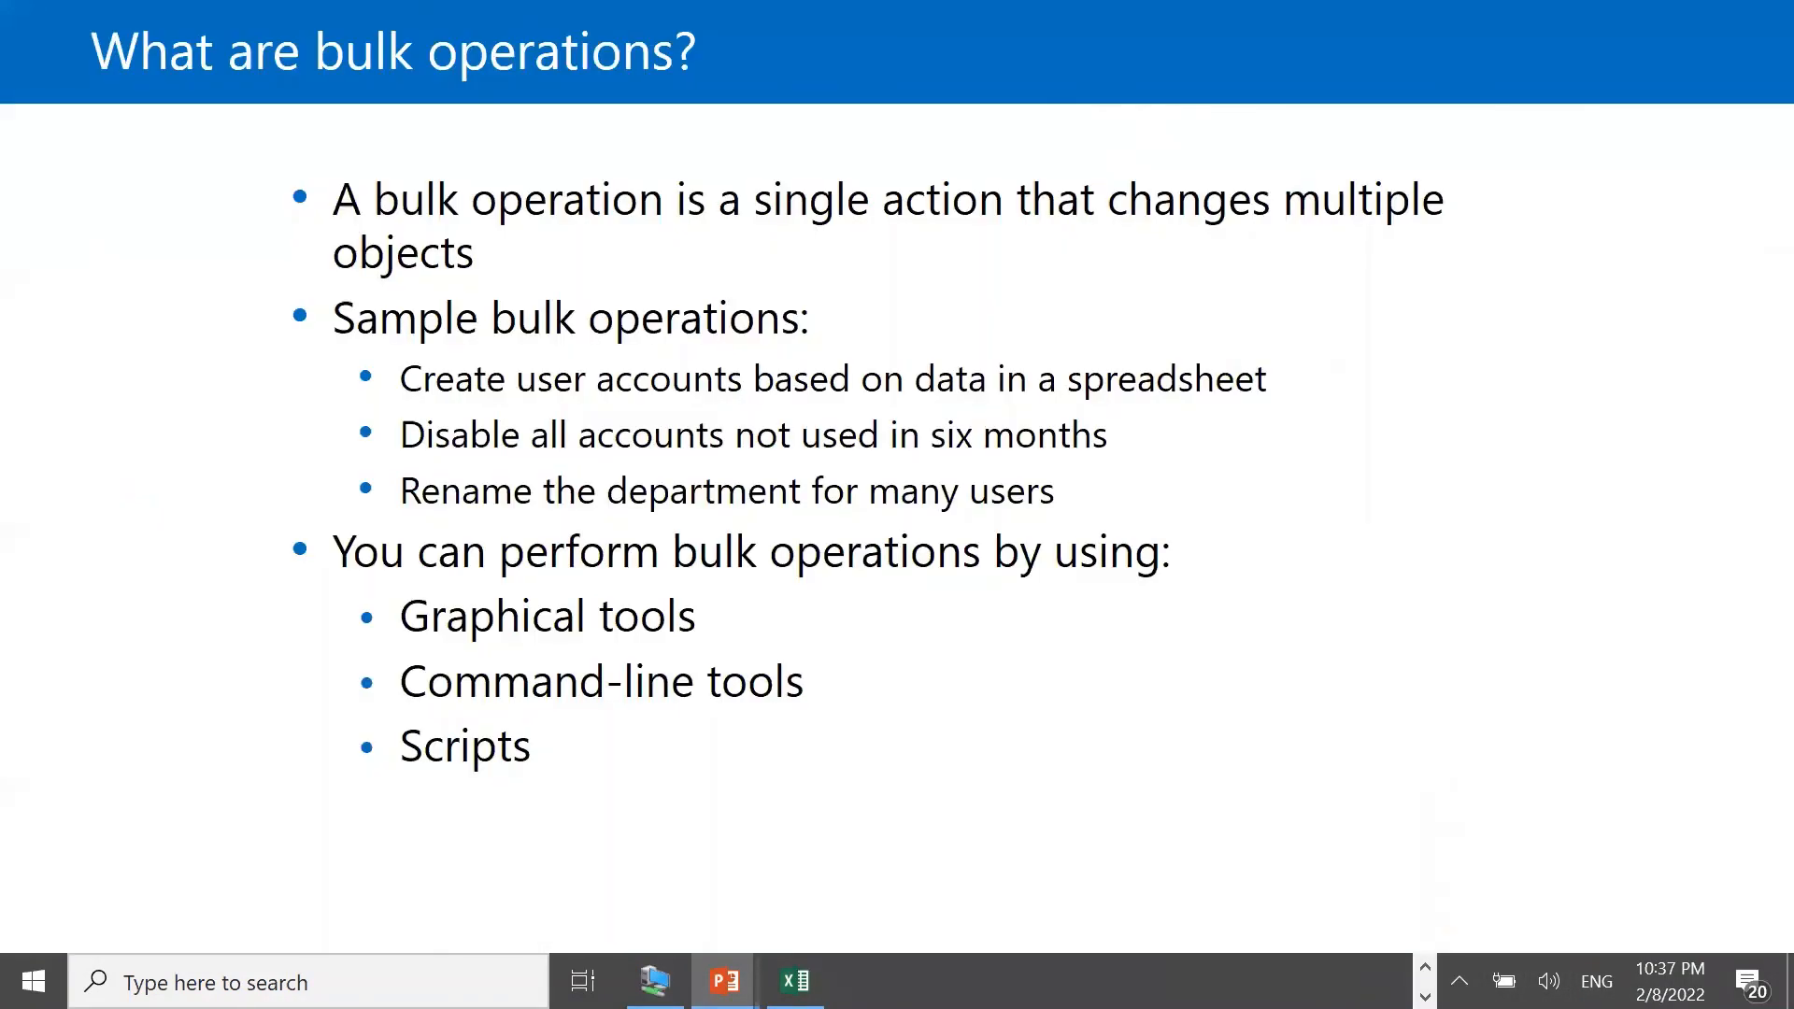
scroll(1418, 592, up, 15)
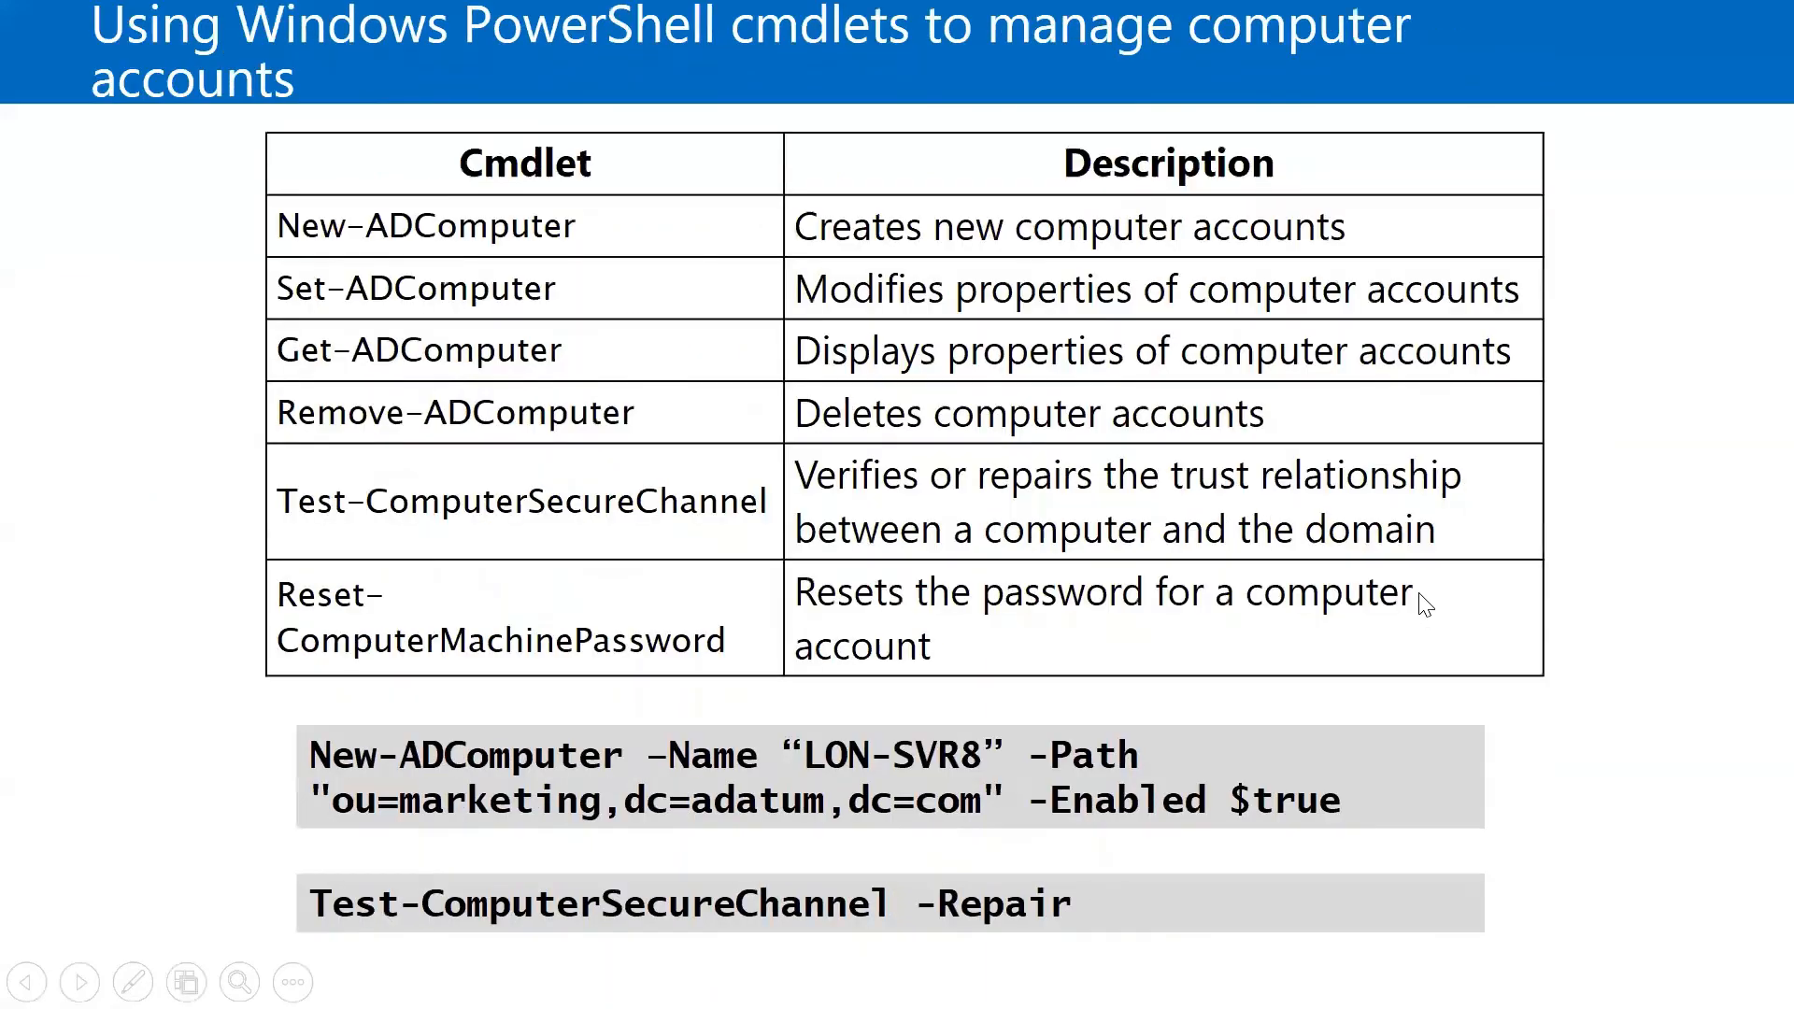
scroll(1424, 605, up, 8)
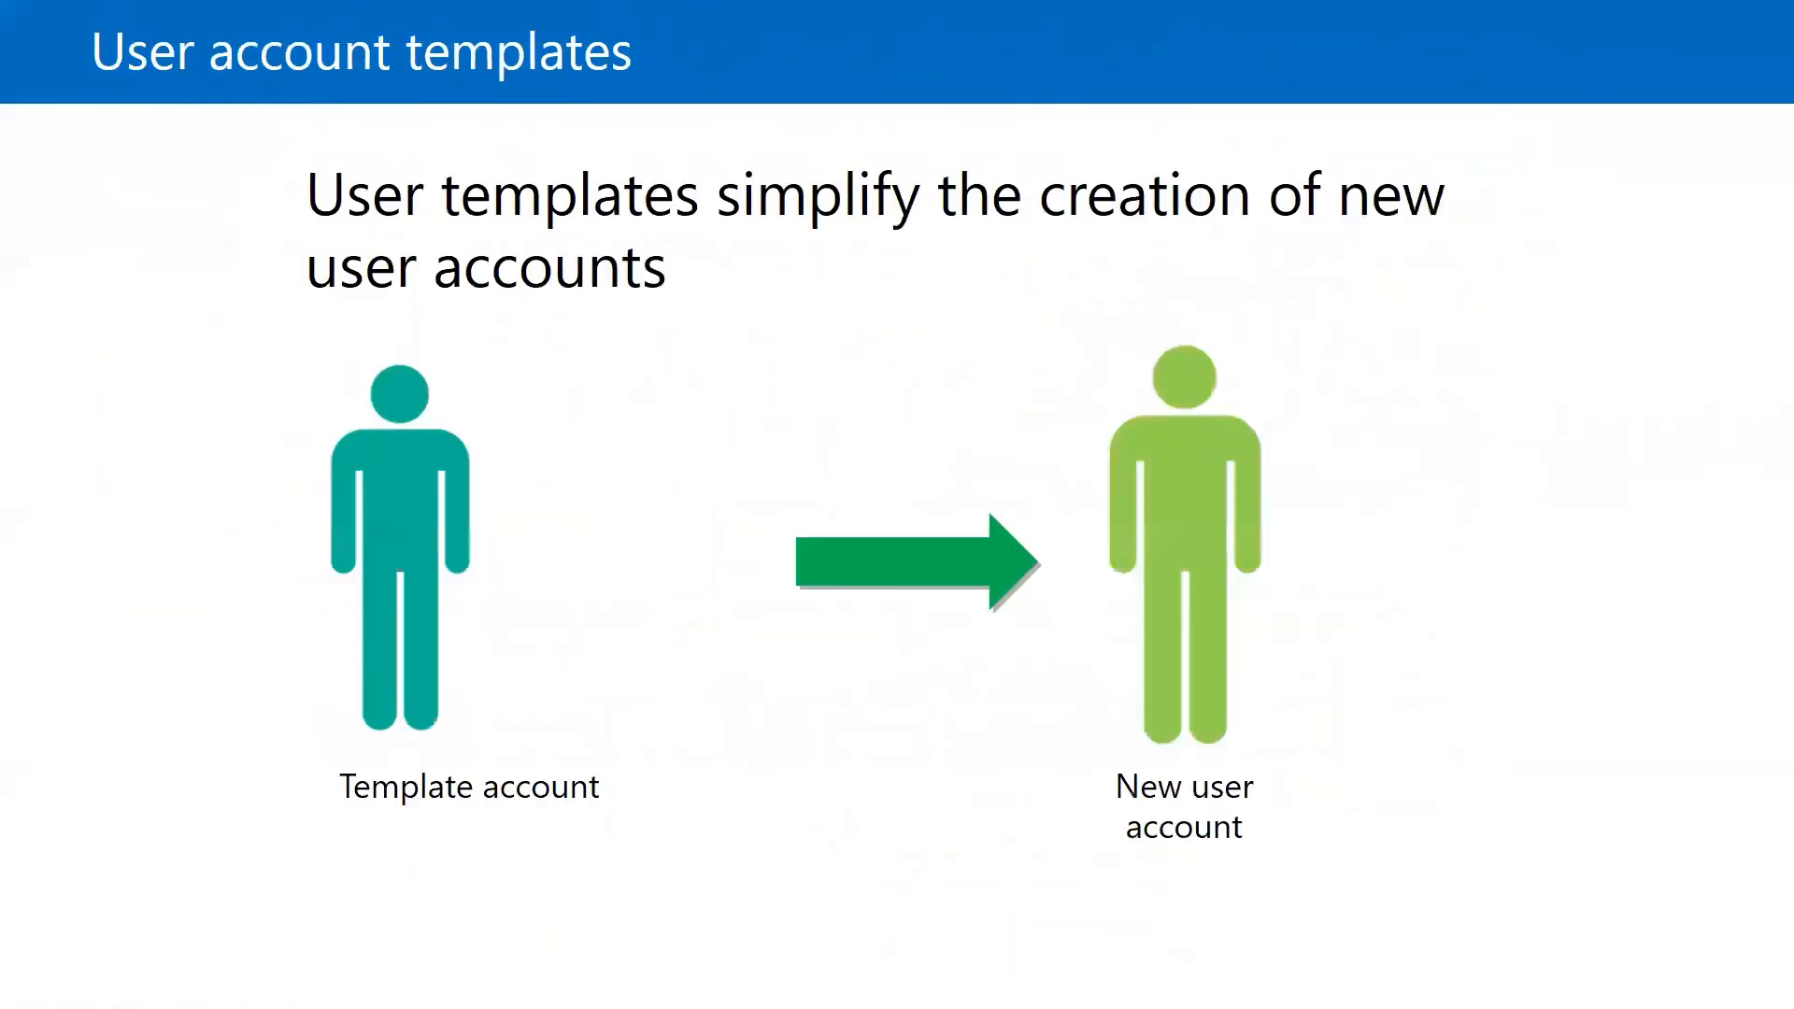
scroll(1424, 606, up, 2)
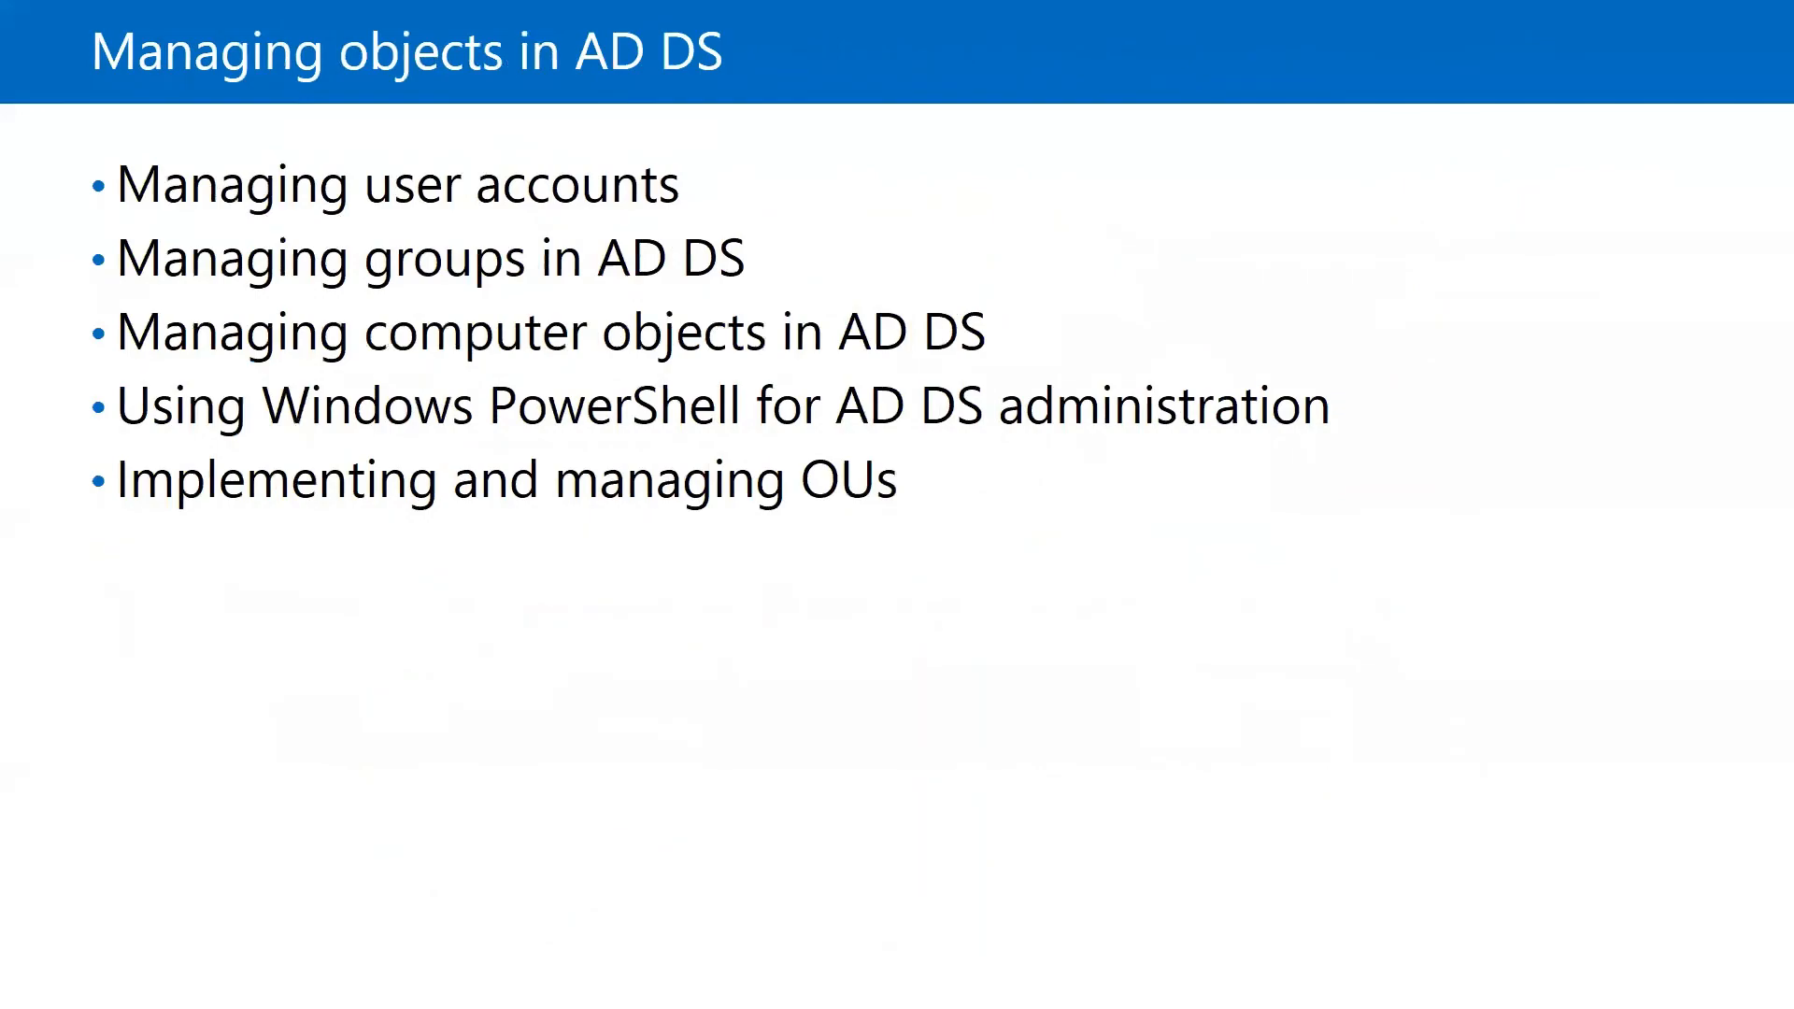
scroll(1424, 605, up, 1)
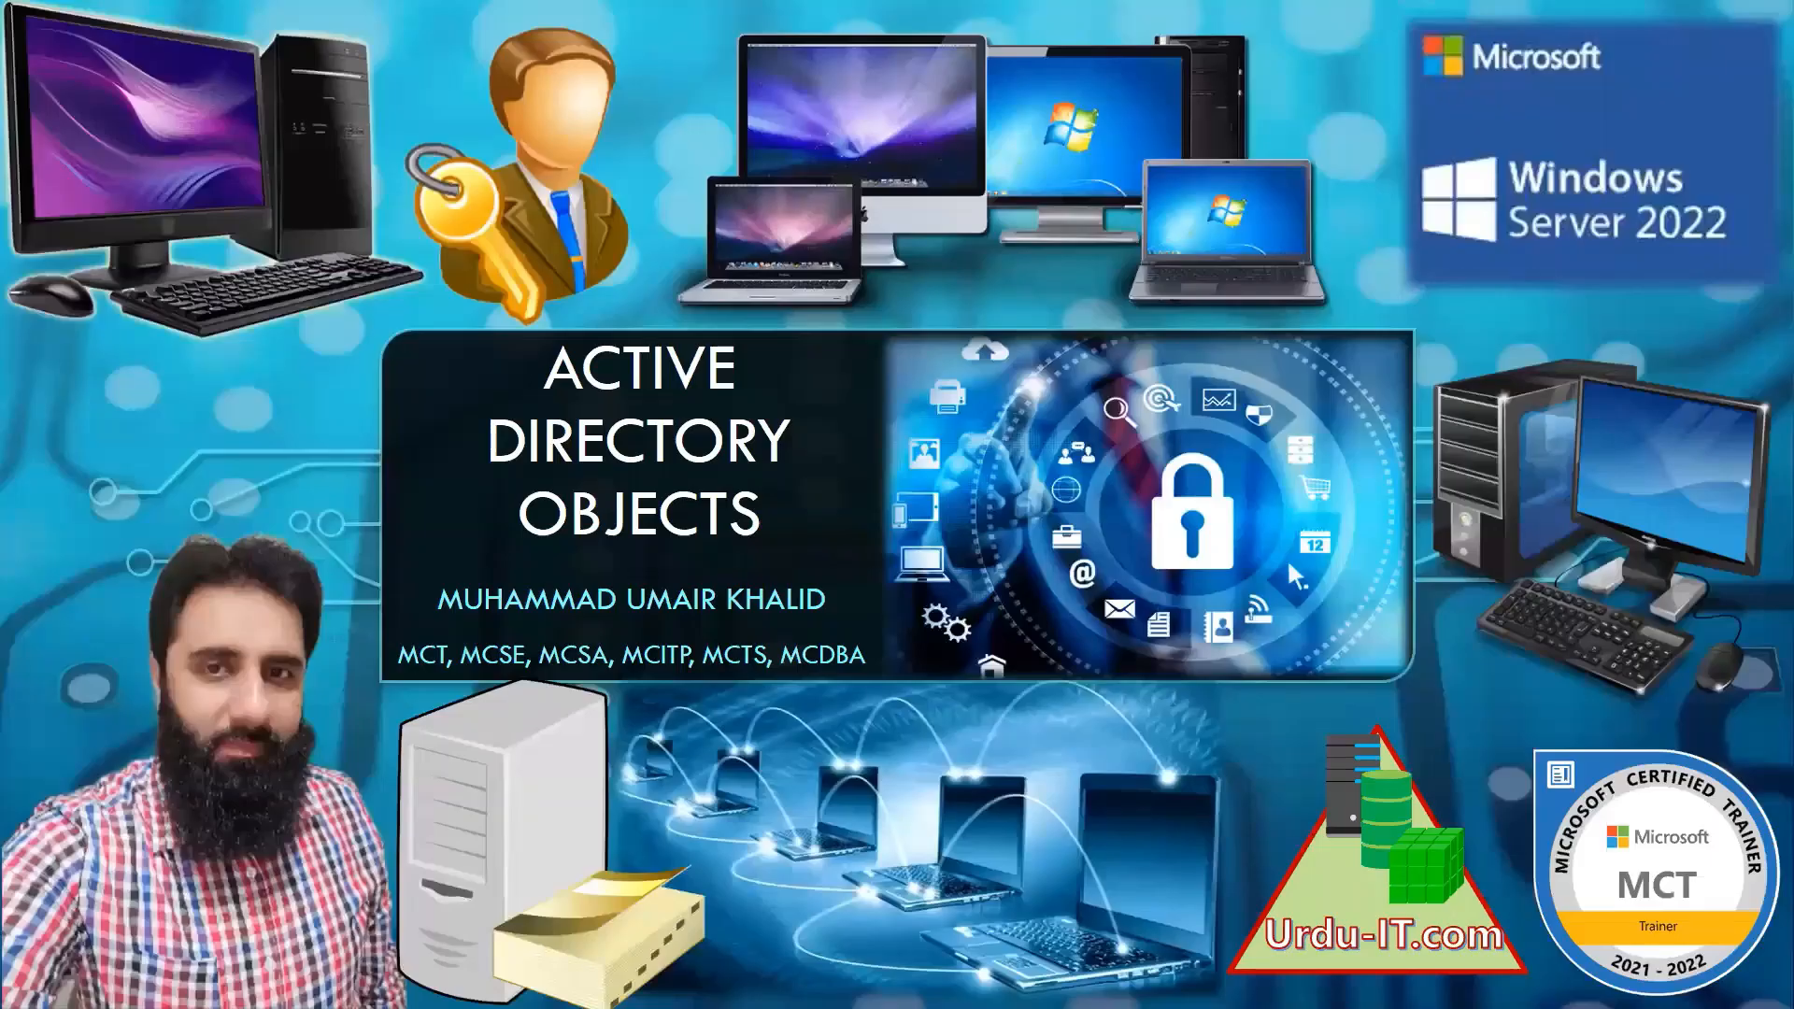